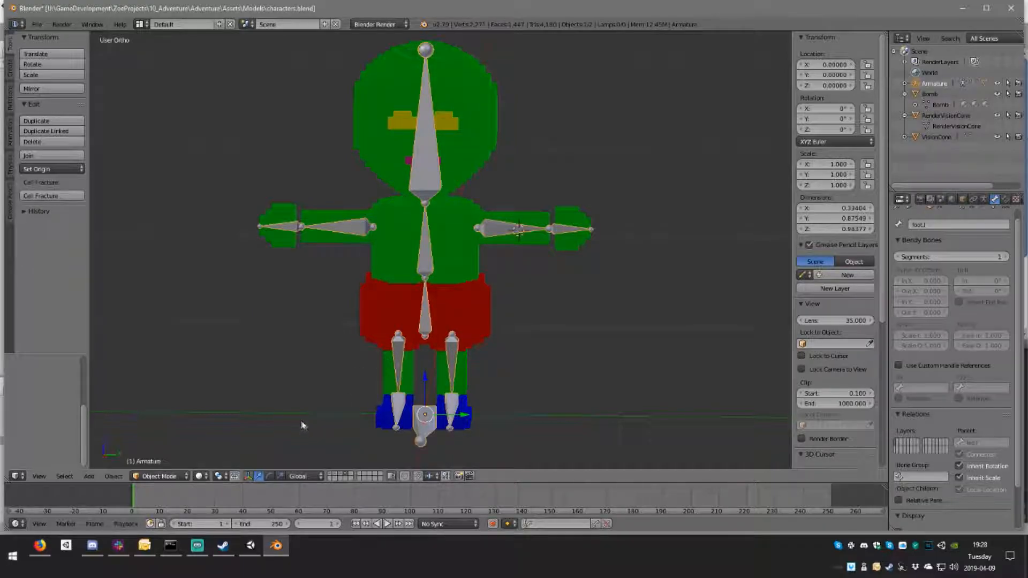
Step: Switch the character's armature from Object Mode to Pose Mode
middle_click_drag(367, 418, 322, 413)
left_click(188, 475)
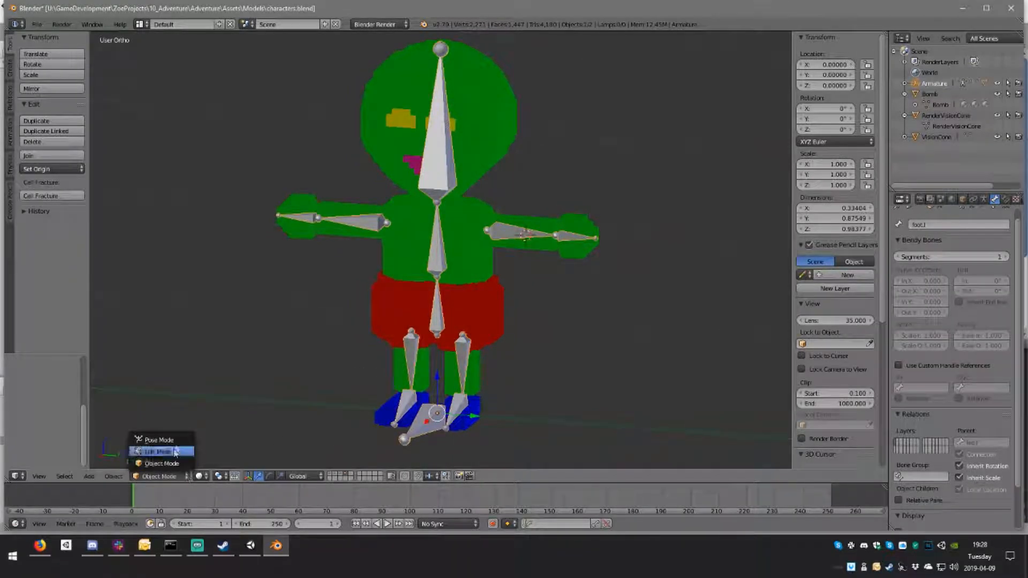
left_click(159, 440)
Step: Try rotating the left leg bone to test how the mesh follows, and discard the rotation
middle_click_drag(429, 375, 468, 364)
right_click(470, 364)
middle_click_drag(612, 361, 596, 360)
key("r")
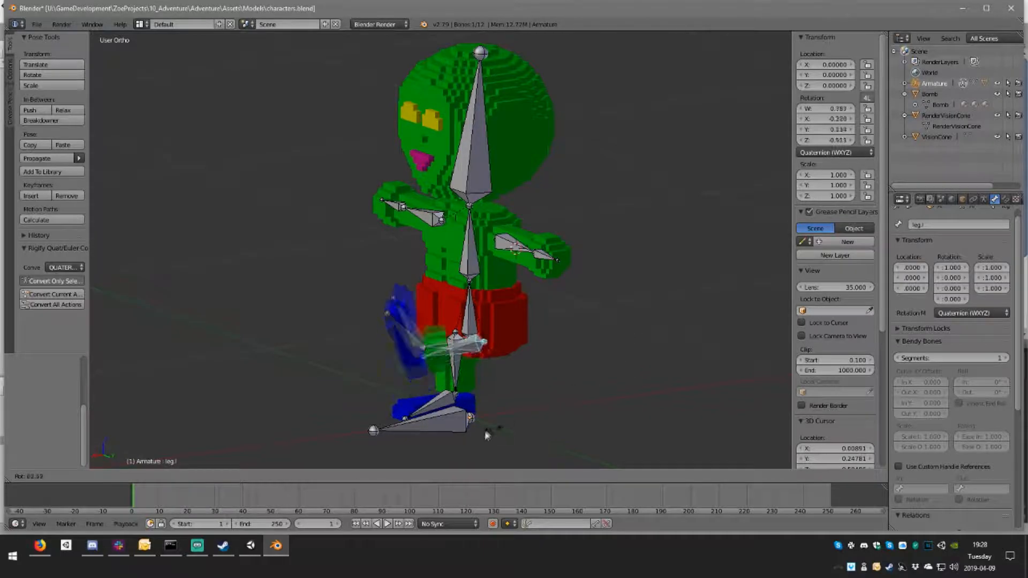
right_click(615, 408)
Step: Try rotating the left arm bone up and down, and discard the rotation
middle_click_drag(486, 312, 560, 292)
right_click(507, 242)
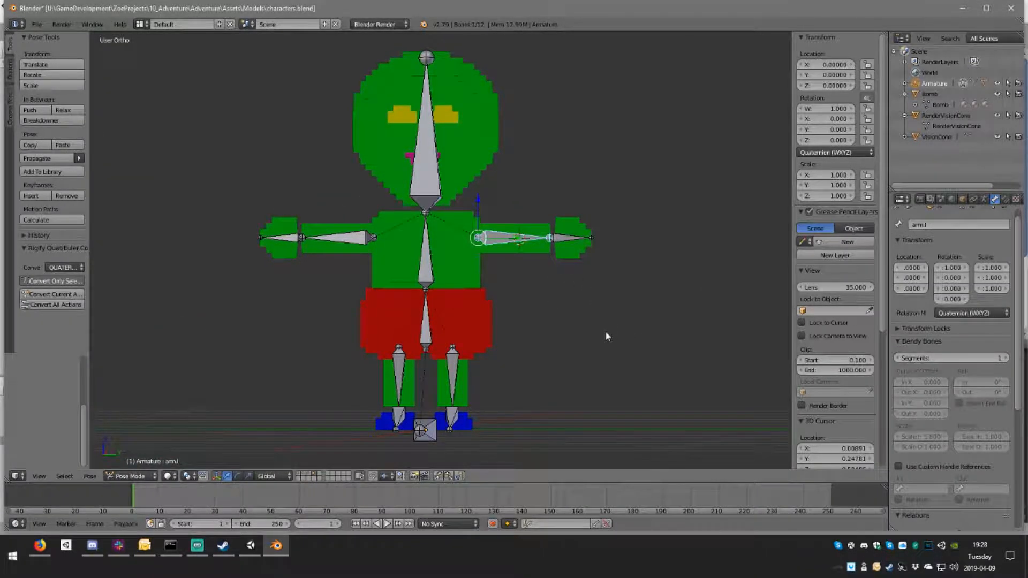
key("r")
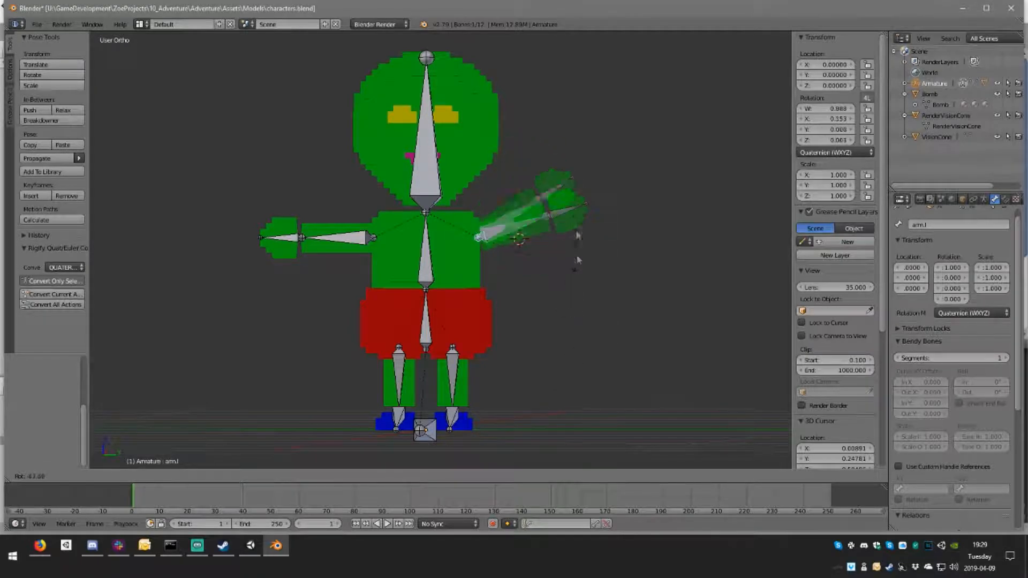
right_click(590, 259)
middle_click_drag(590, 258, 484, 304)
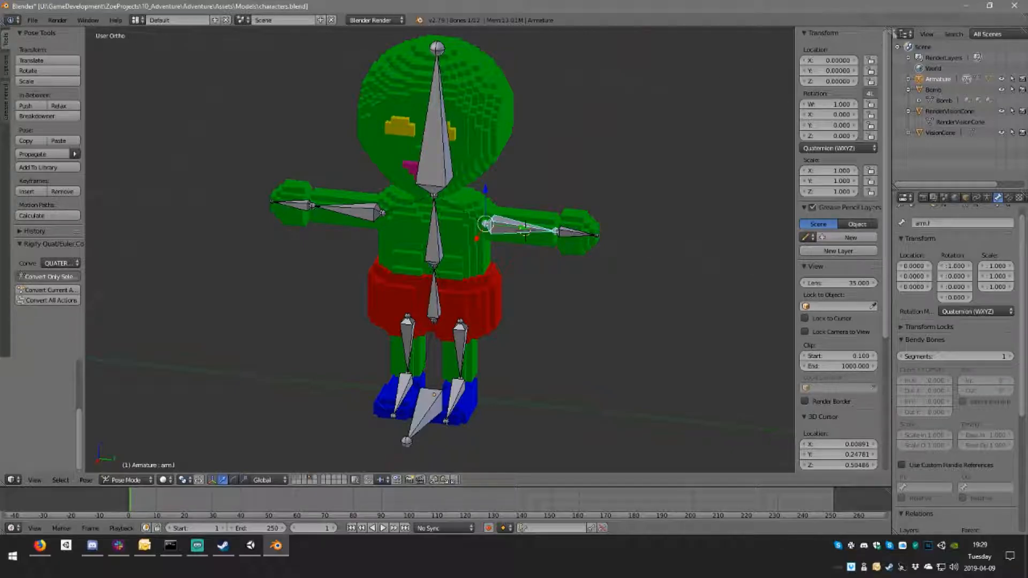
Step: Split the 3D view in two and turn the new narrow area into a Dope Sheet in Action Editor mode
left_click_drag(886, 30, 329, 71)
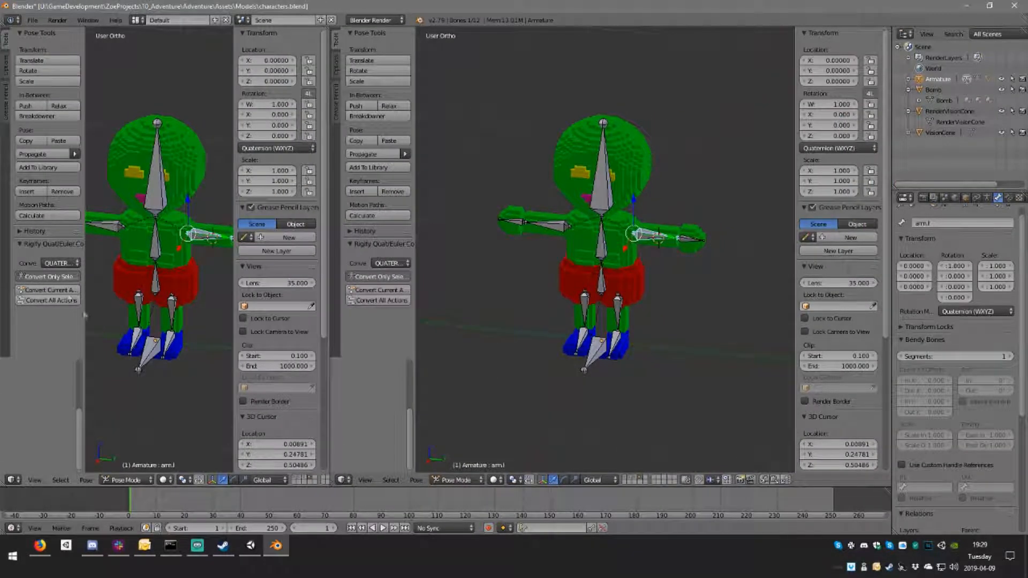
left_click(8, 481)
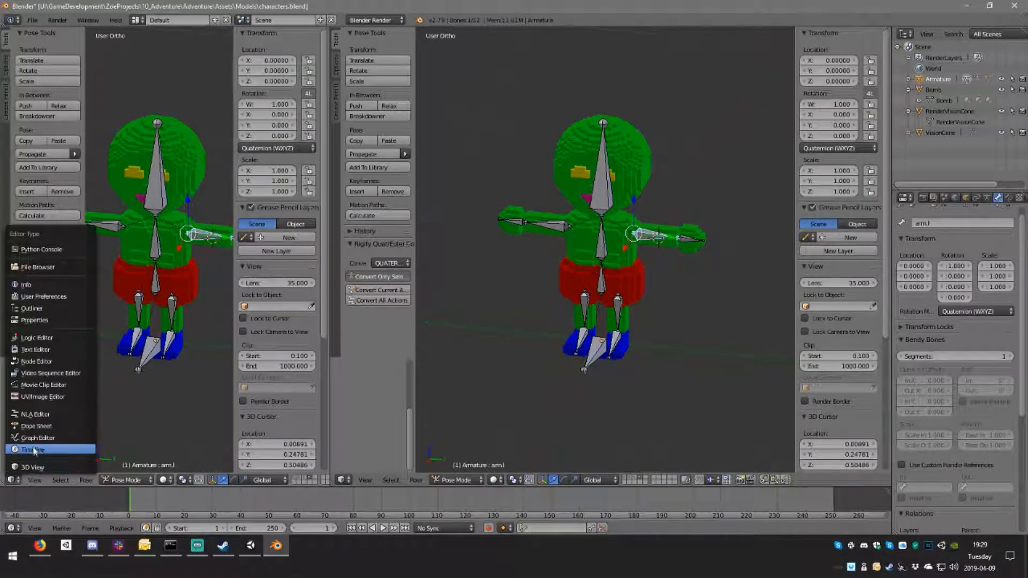
left_click(45, 430)
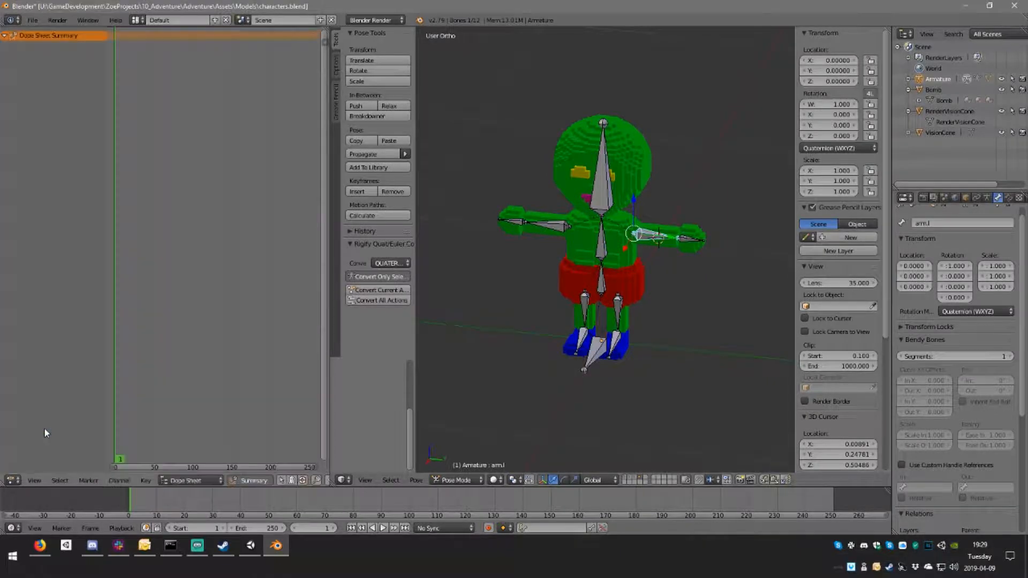
left_click(210, 483)
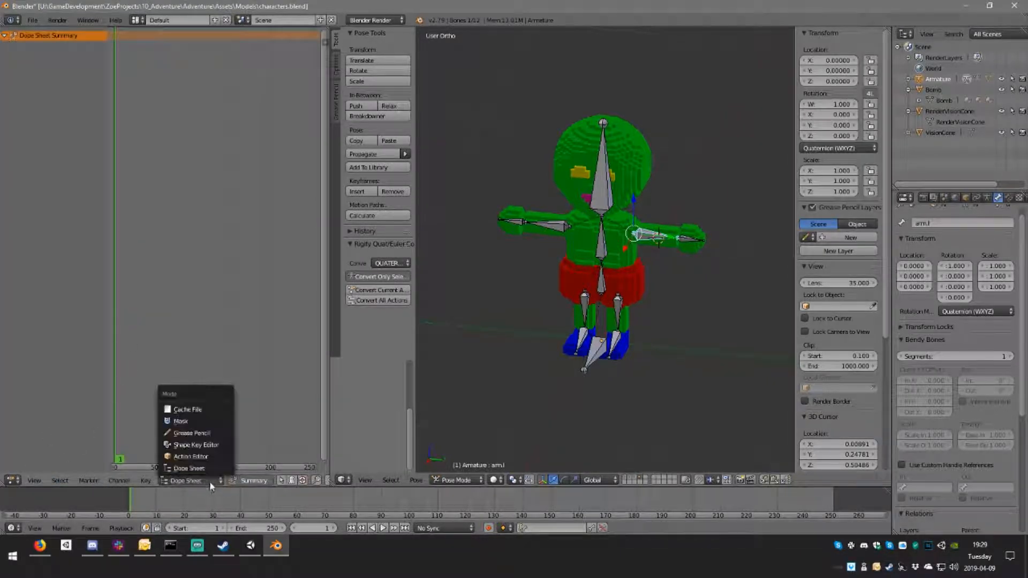
left_click(217, 456)
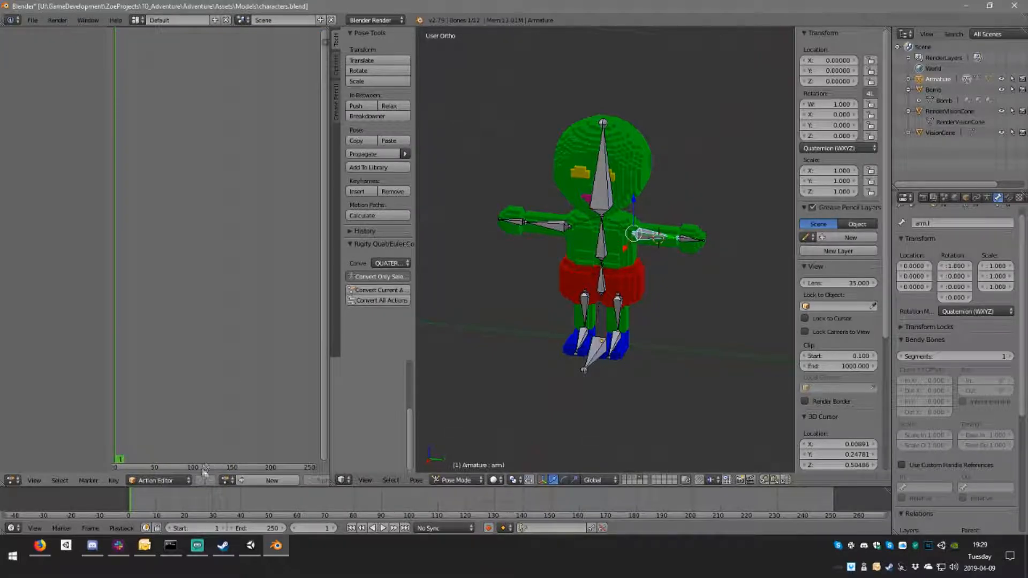
Step: Create a new action for the armature, name it PlayerWalk, and give it a fake user so it is kept
left_click(246, 480)
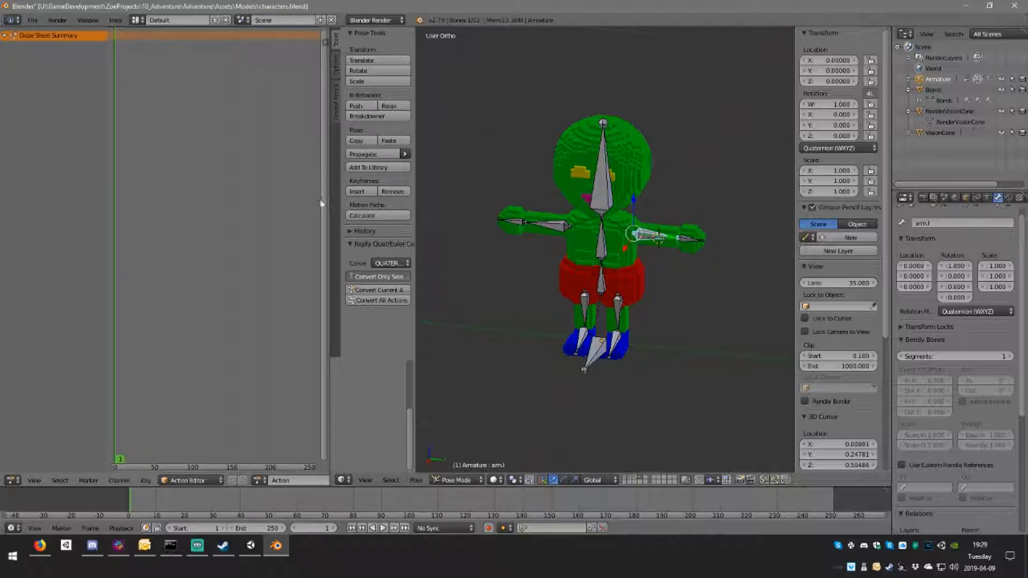
left_click(281, 480)
left_click(260, 482)
middle_click_drag(258, 483, 83, 481)
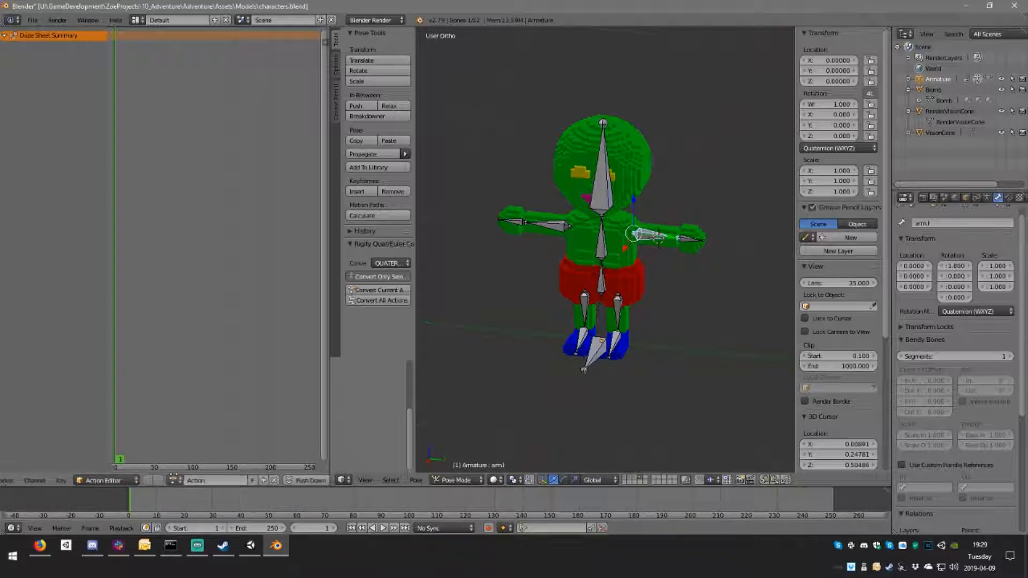
left_click(216, 479)
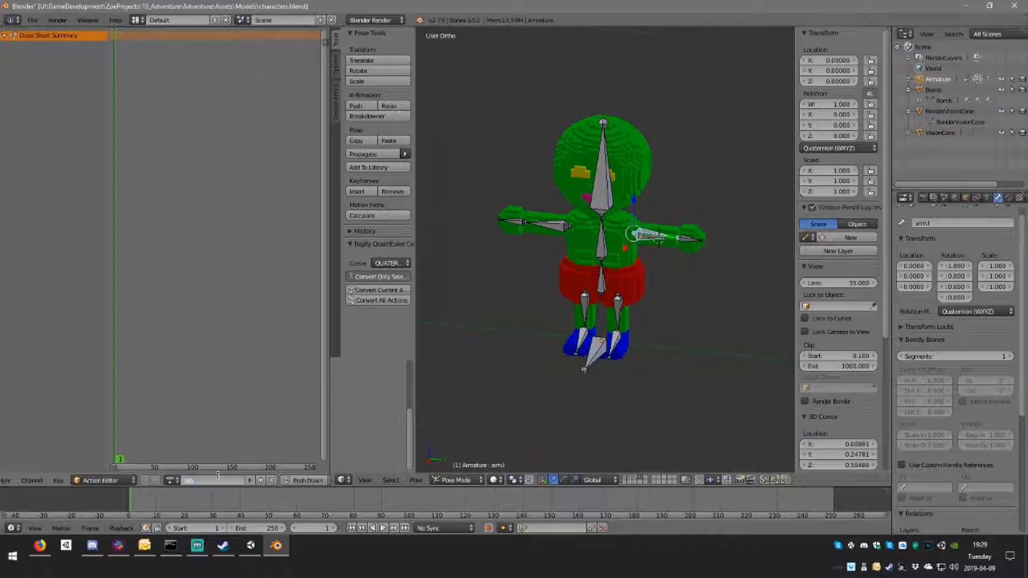
type("Walk")
key("Return")
left_click(198, 479)
key("Return")
left_click(250, 481)
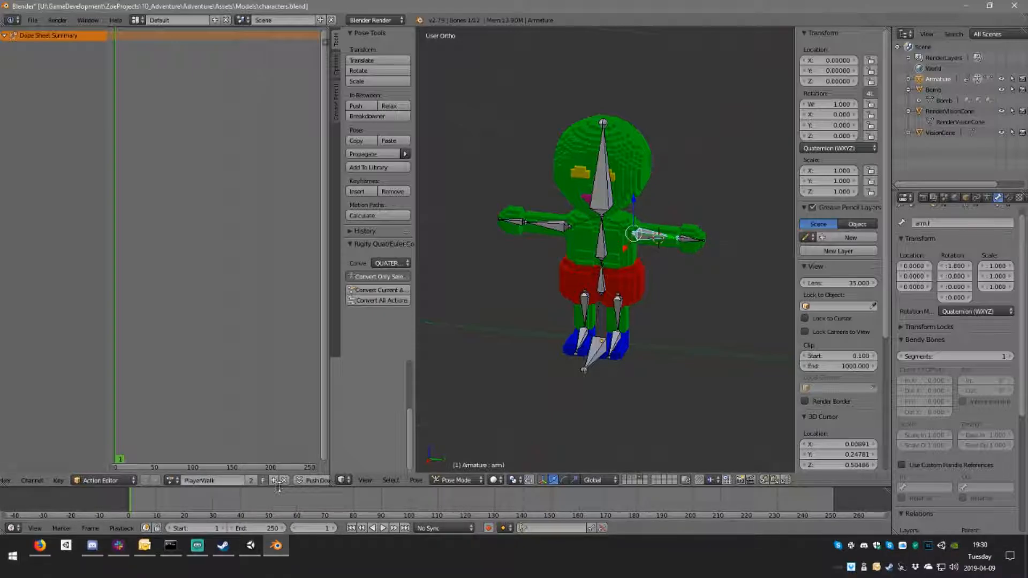
Step: Rotate the right upper arm bone about the Z axis so the arm points forward
middle_click_drag(215, 262, 228, 321)
middle_click_drag(661, 271, 648, 321)
right_click(599, 346)
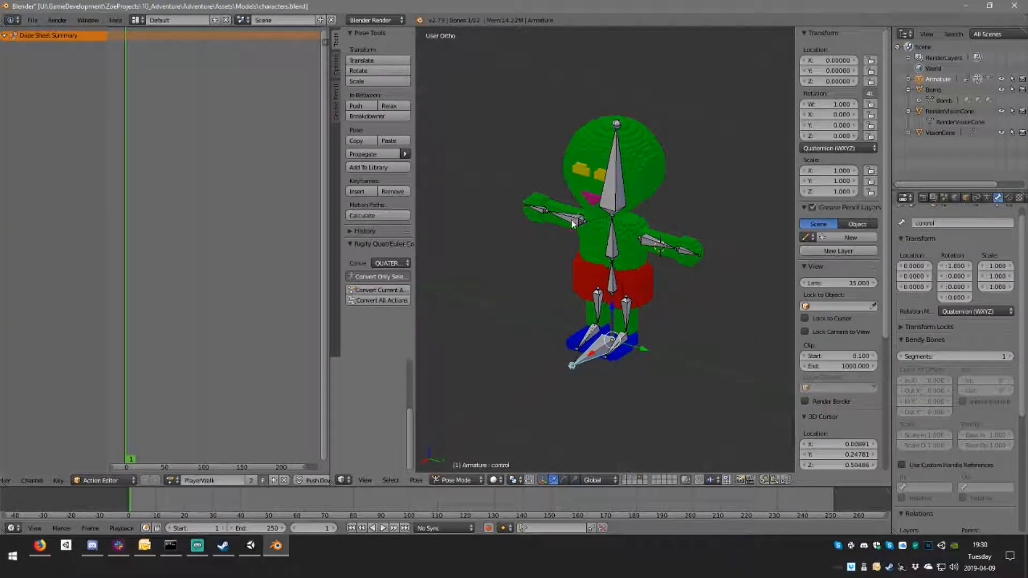
middle_click_drag(573, 224, 627, 235)
right_click(593, 224)
key("r")
key("z")
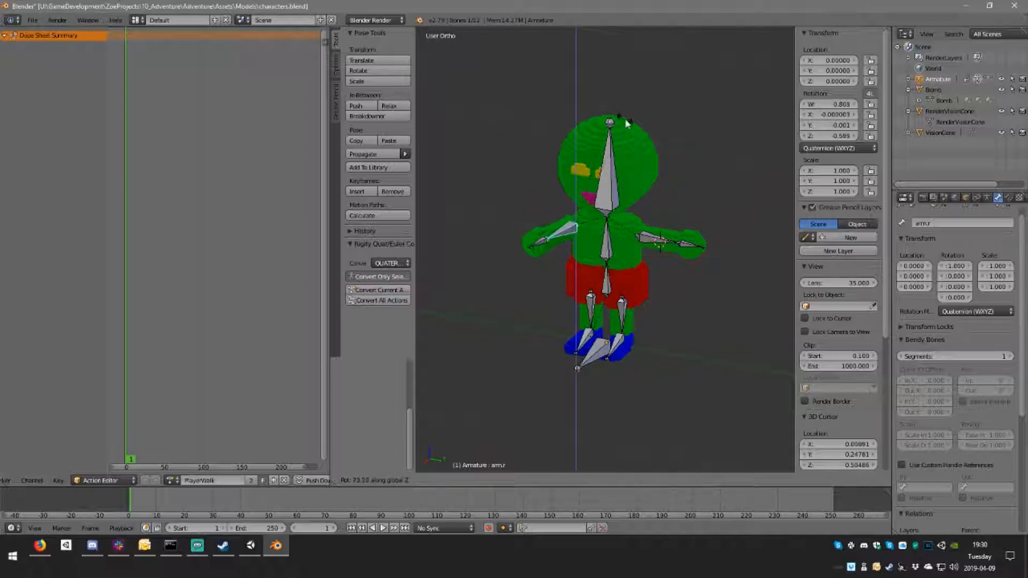
left_click(603, 98)
Step: Rotate the right arm bone downward in the front orthographic view so the arm slants forward and down
middle_click_drag(607, 108, 481, 230)
key("KP_3")
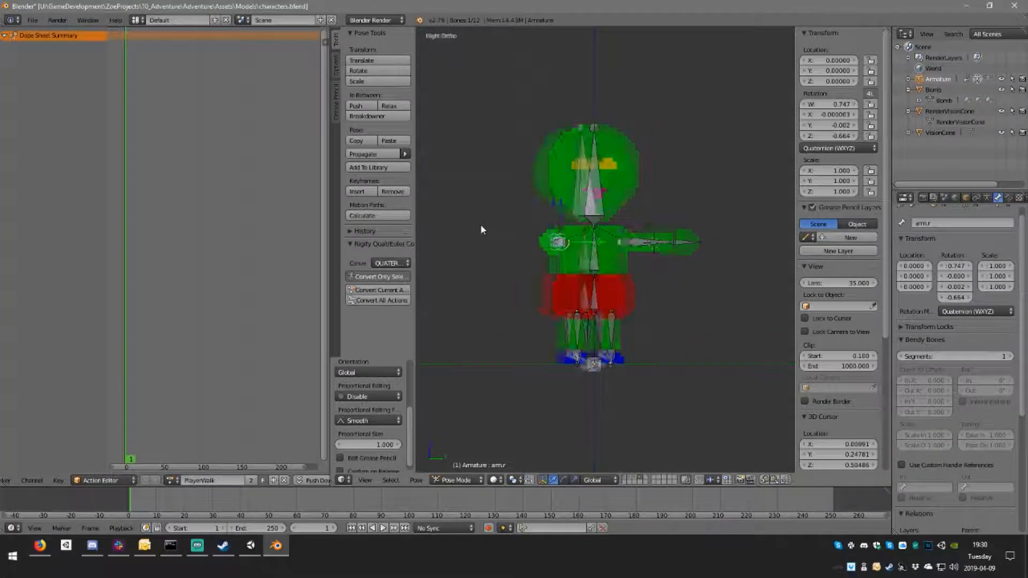
key("KP_1")
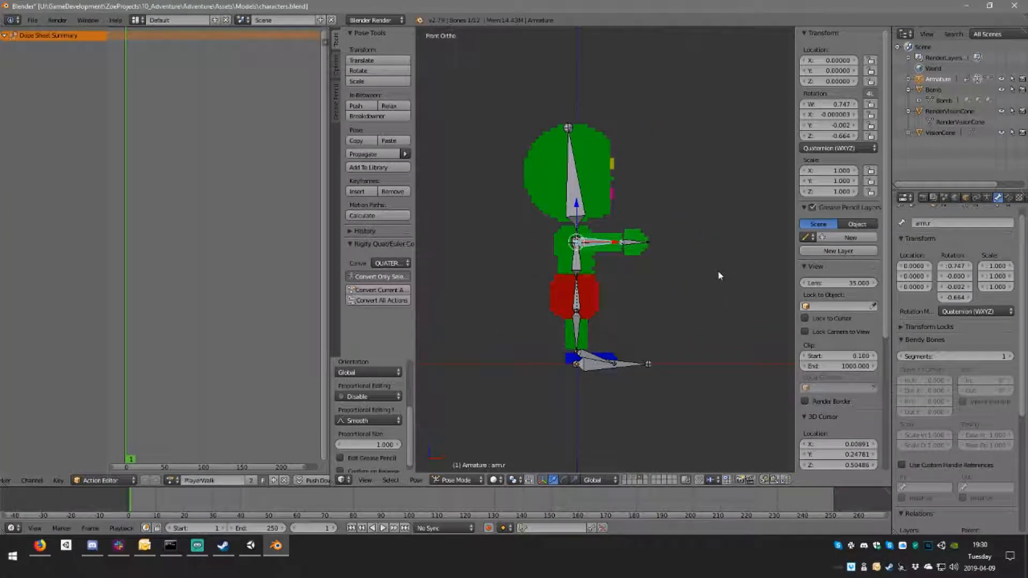
key("r")
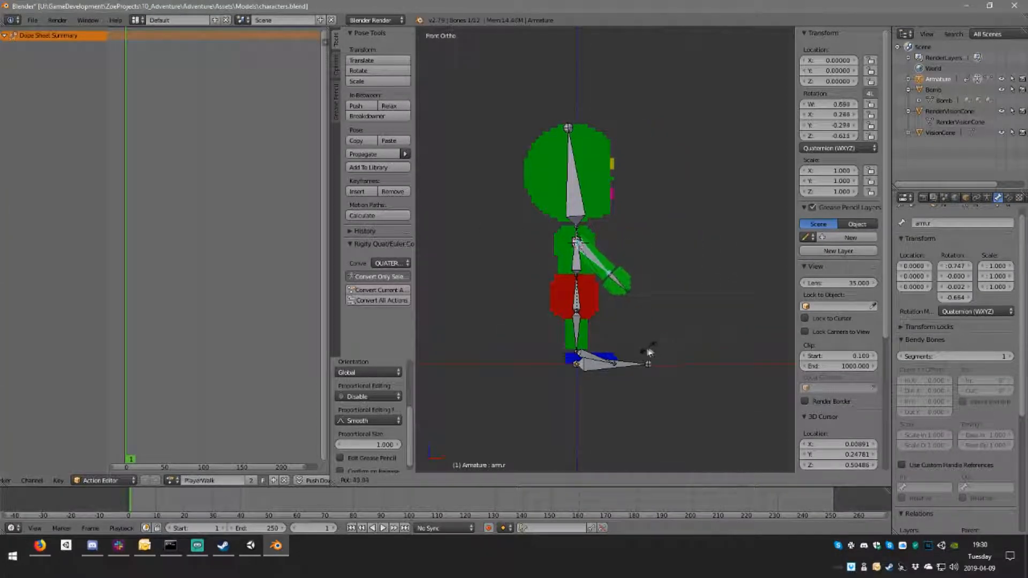
left_click(616, 357)
middle_click_drag(617, 358, 623, 291)
Step: Rotate the left arm bone down beside the body in the right orthographic view, angled slightly outward
key("KP_3")
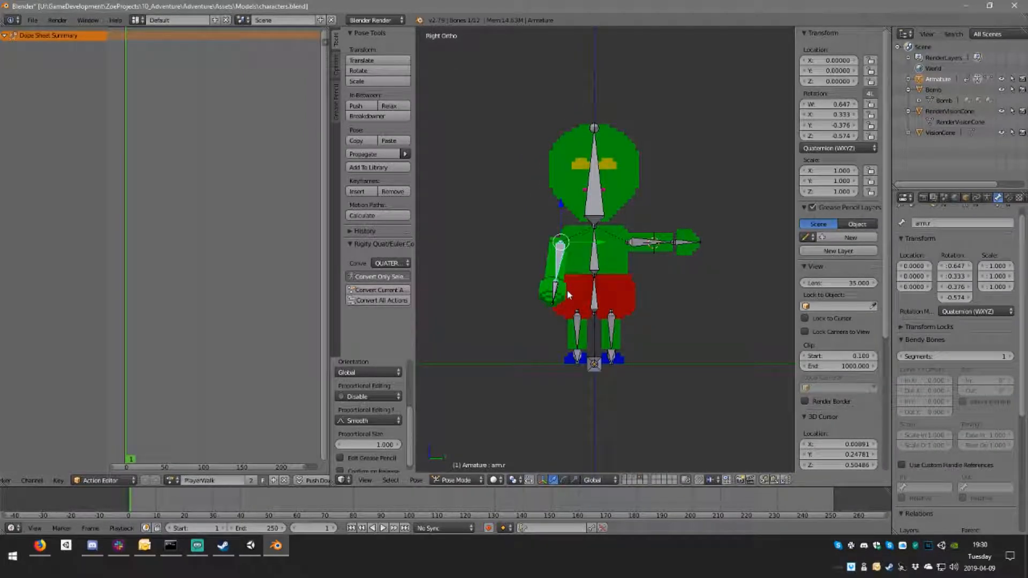
right_click(653, 245)
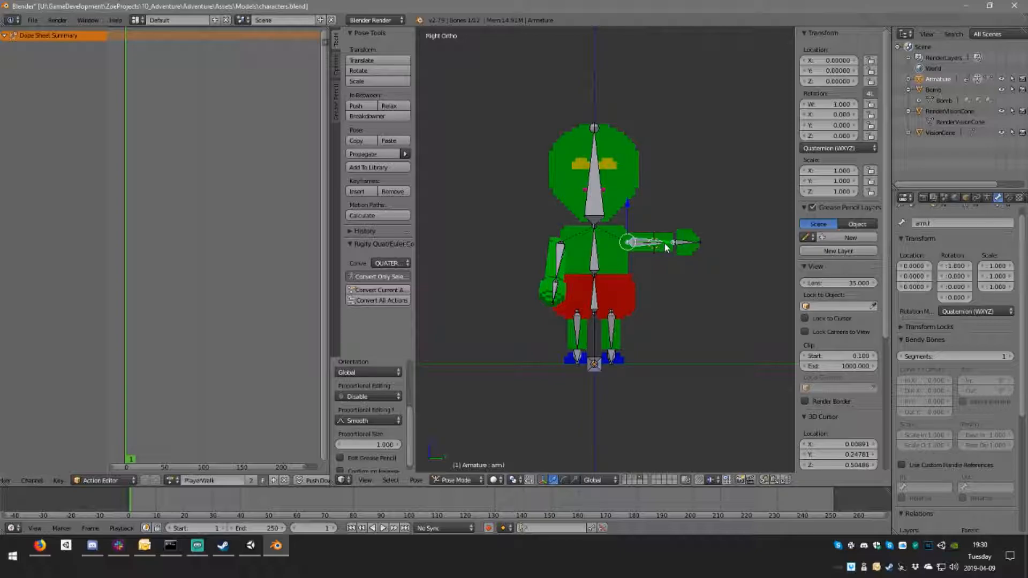
key("r")
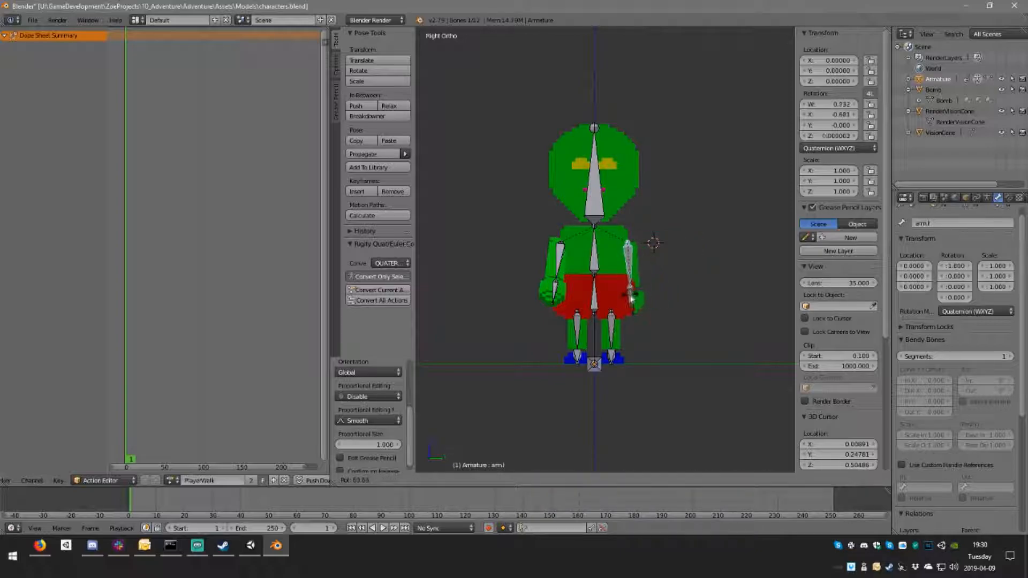
left_click(662, 294)
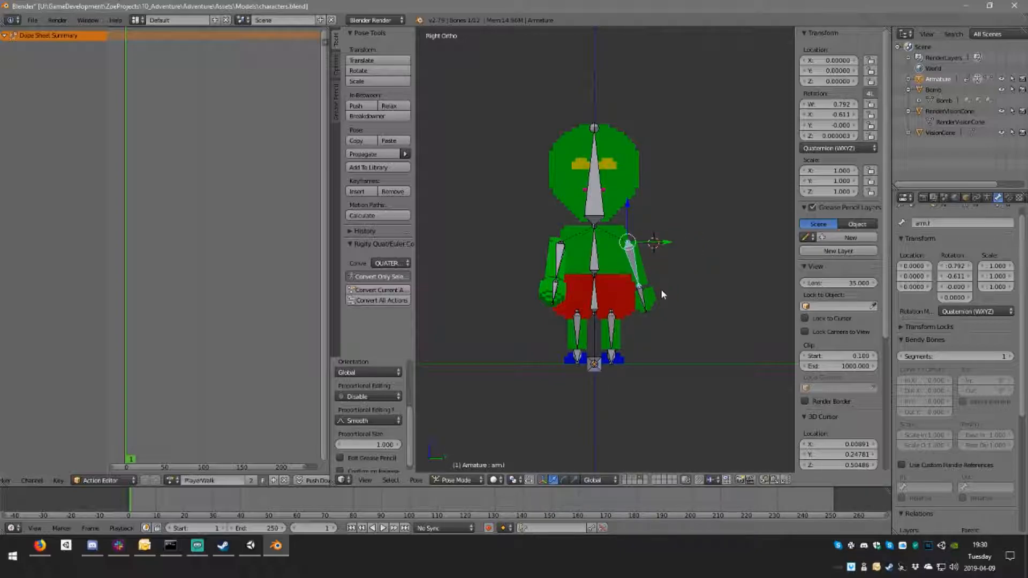
Step: Swing the left arm bone backward behind the body in the back orthographic view, opposite the right arm
key("KP_1")
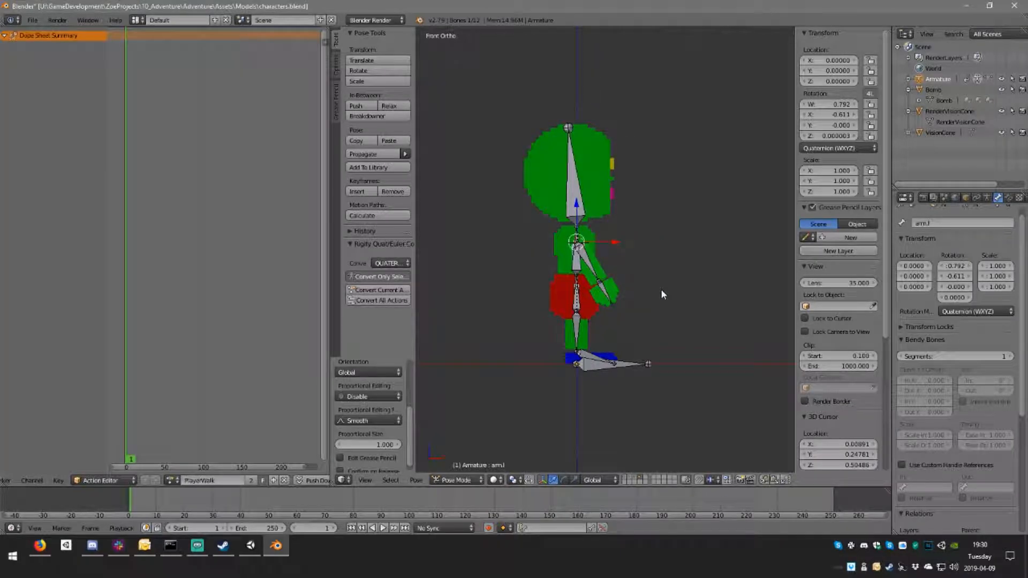
key("KP_7")
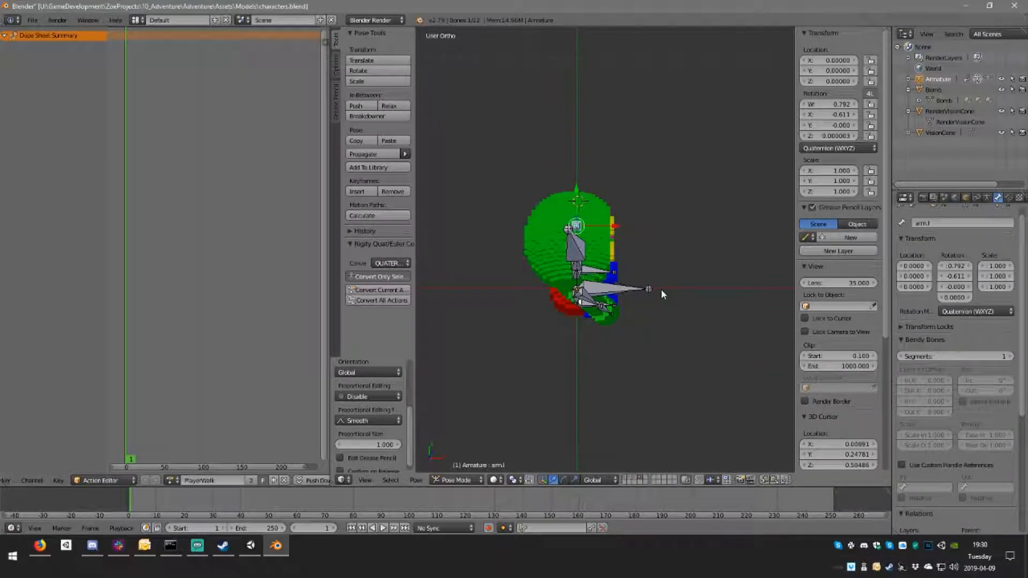
key("ctrl+KP_1")
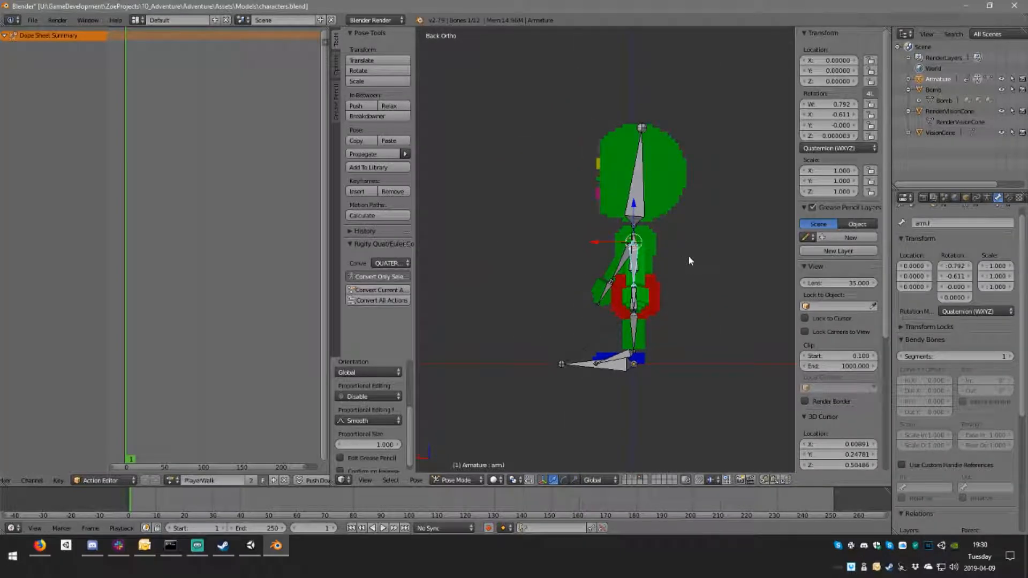
key("r")
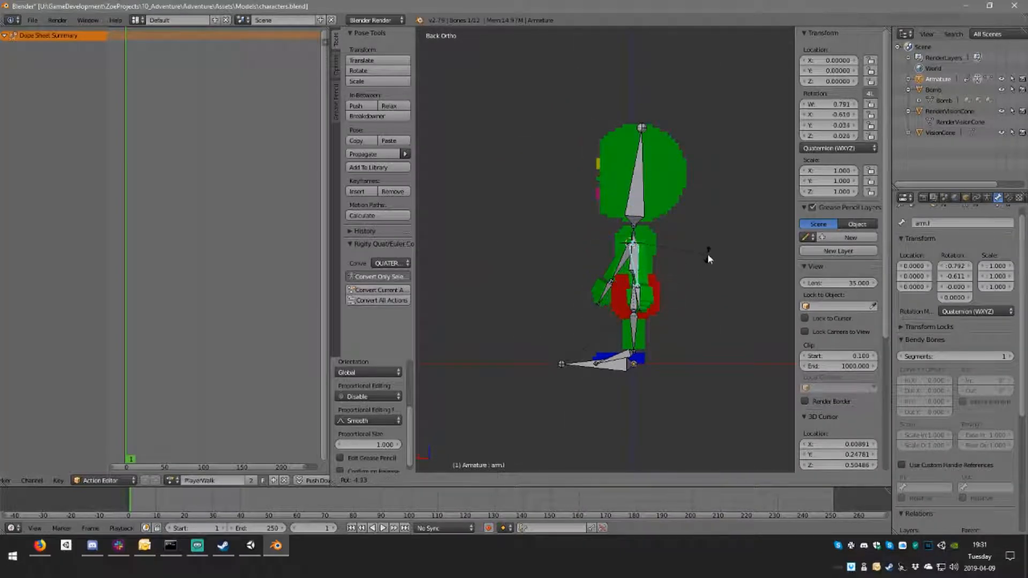
left_click(724, 215)
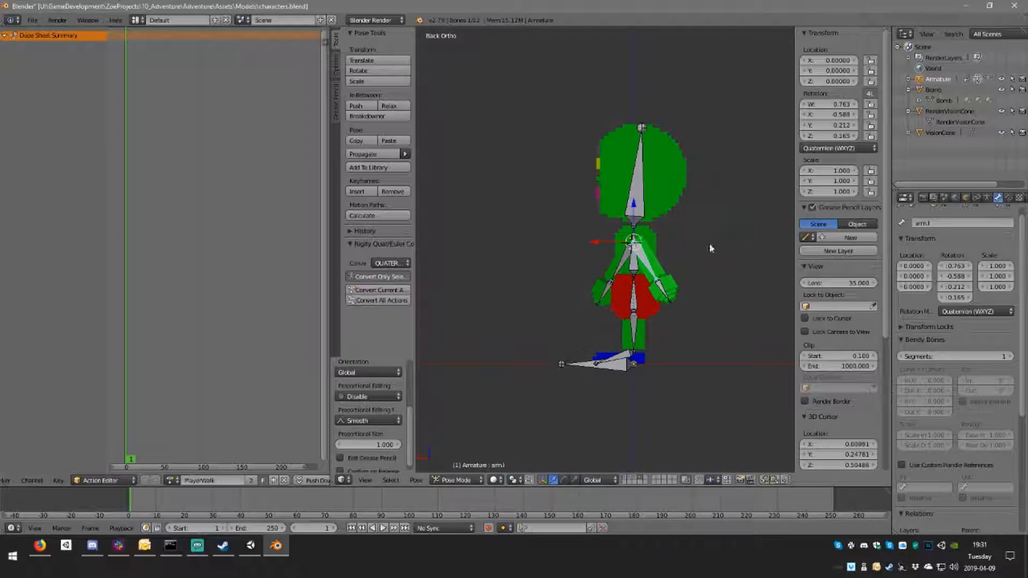
Step: Rotate the left hand bone to hang nearly straight down and bend the right hand bone slightly forward and up
right_click(667, 289)
key("r")
left_click(709, 294)
right_click(609, 291)
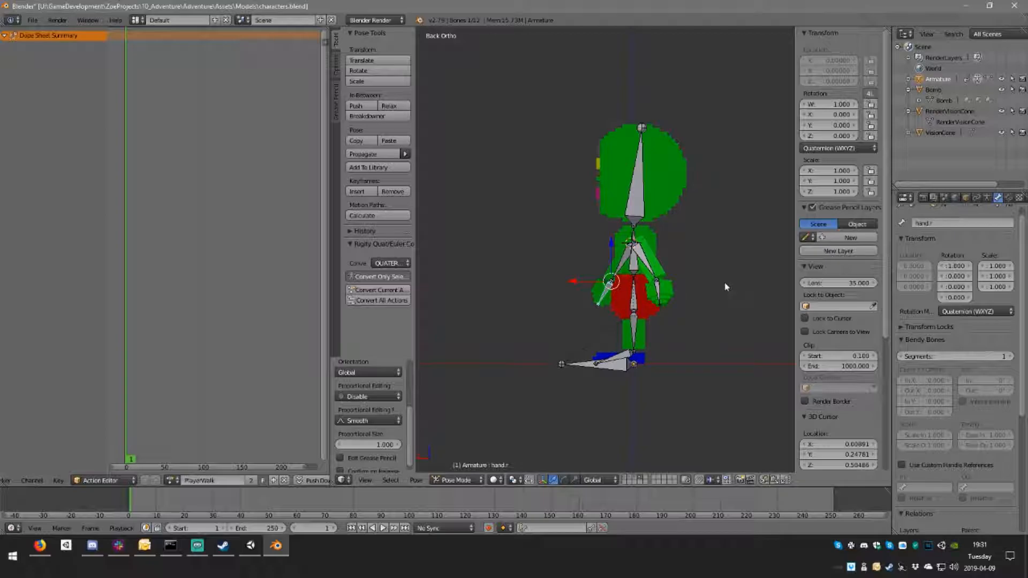
key("r")
left_click(658, 304)
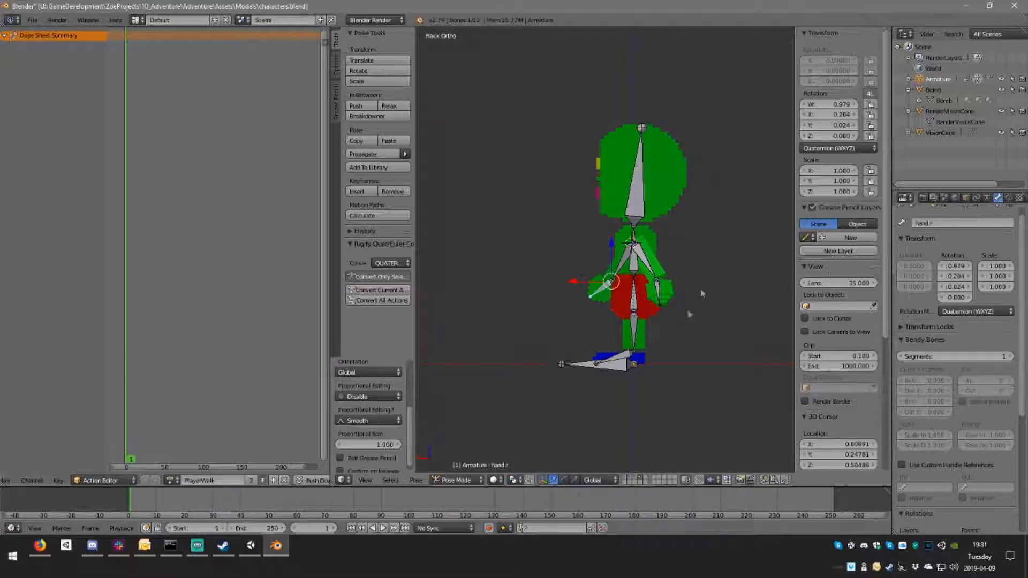
Step: Rotate the left leg bone forward and up in the back orthographic view to raise the leading leg
mouse_move(660, 318)
middle_mouse_down()
mouse_move(702, 313)
mouse_move(429, 316)
mouse_move(419, 327)
mouse_move(655, 332)
middle_mouse_up()
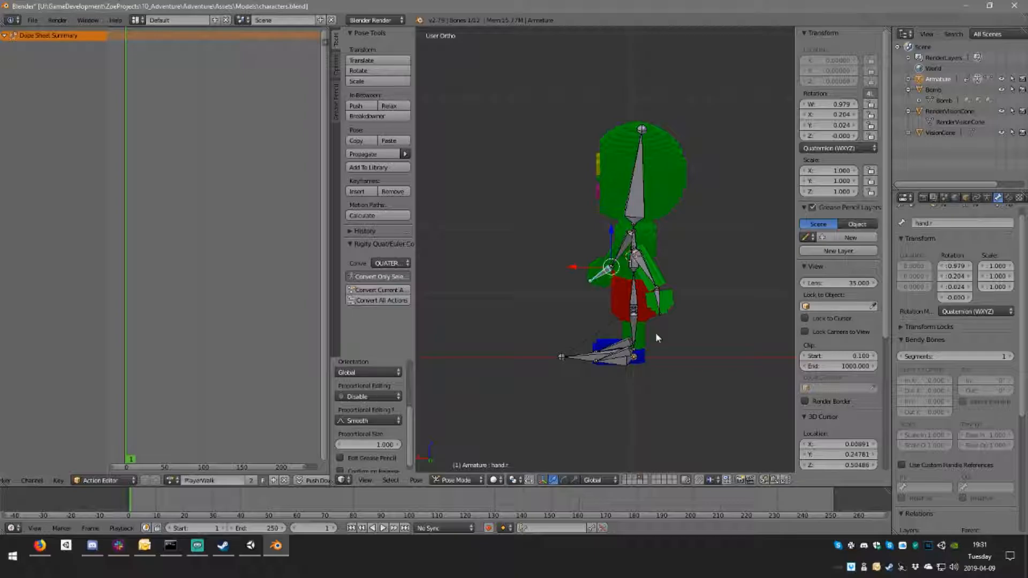
mouse_move(643, 230)
middle_mouse_down()
mouse_move(758, 188)
mouse_move(743, 202)
mouse_move(700, 208)
mouse_move(711, 217)
mouse_move(646, 249)
middle_mouse_up()
right_click(638, 327)
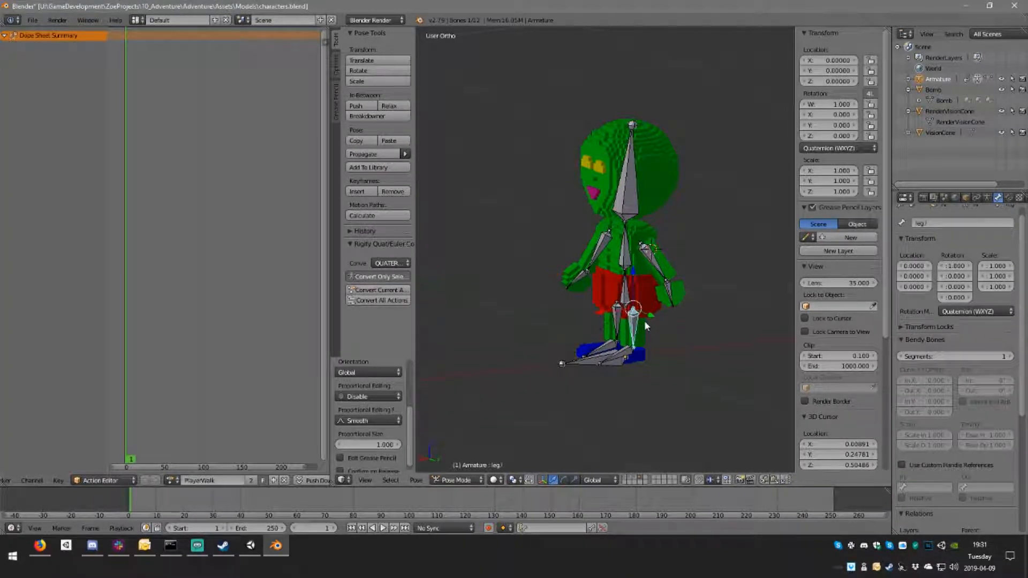
key("KP_3")
key("KP_1")
key("KP_3")
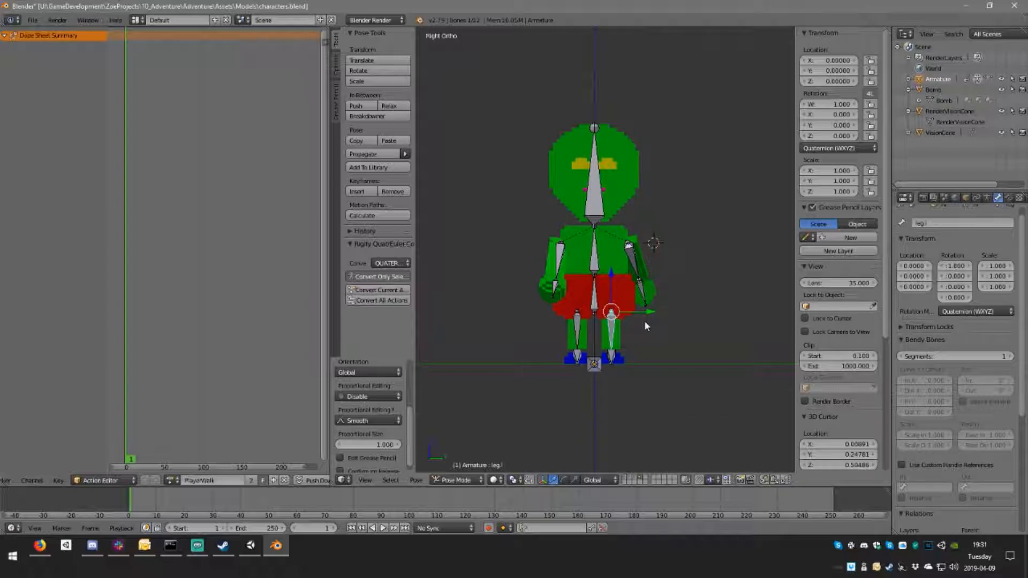
key("ctrl+KP_1")
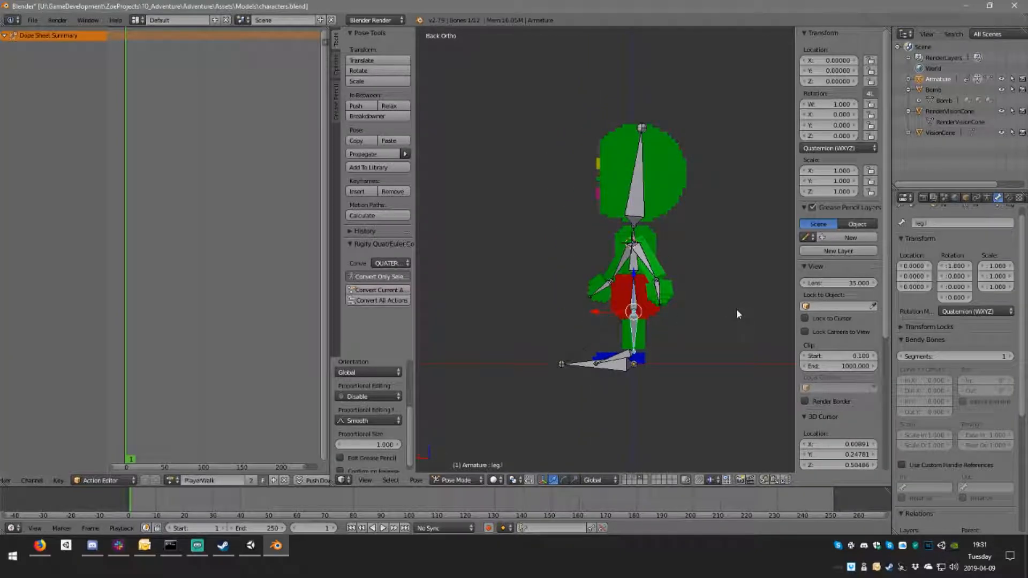
key("r")
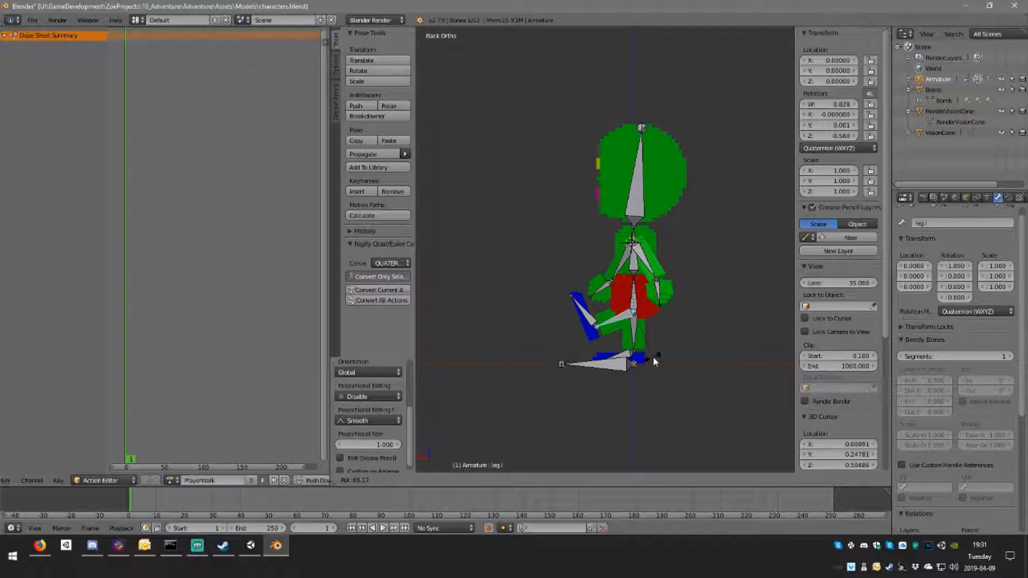
left_click(647, 346)
Step: Rotate the right leg bone backward and slightly down, opposite the left leg
right_click(633, 335)
key("r")
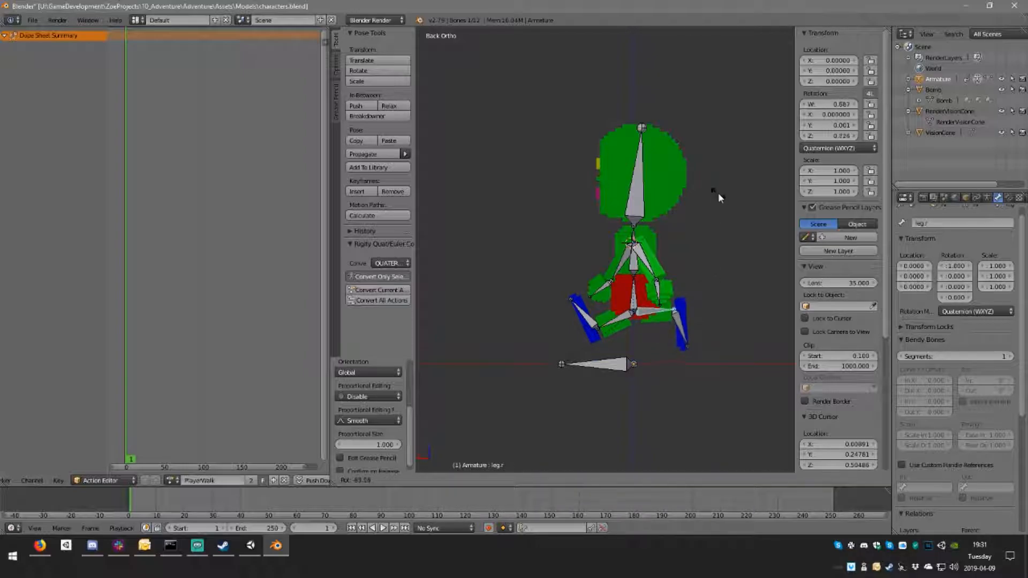
left_click(687, 295)
Step: Rotate the right foot bone so its toes trail down and back, and tilt the left foot bone slightly
right_click(669, 347)
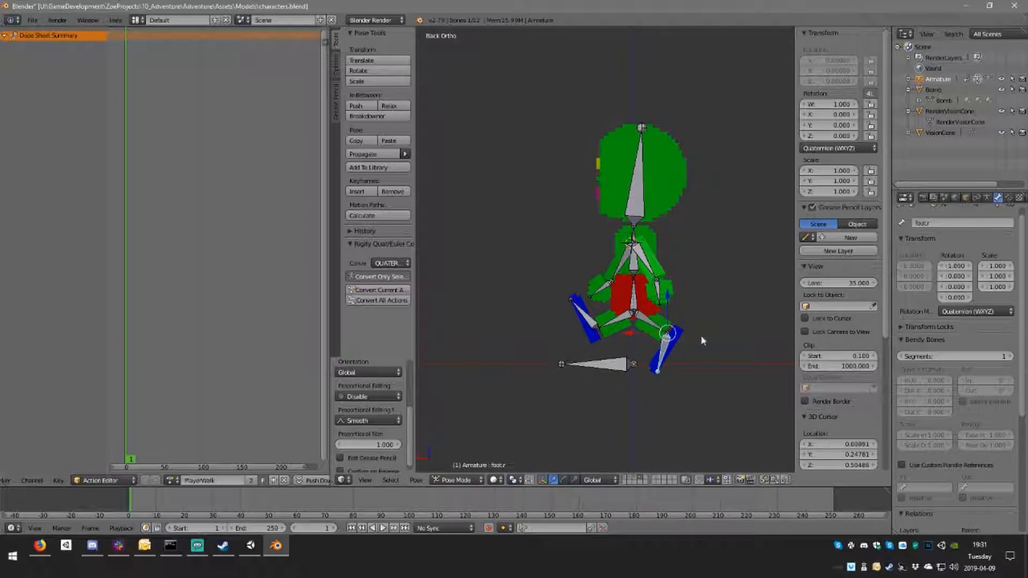
key("r")
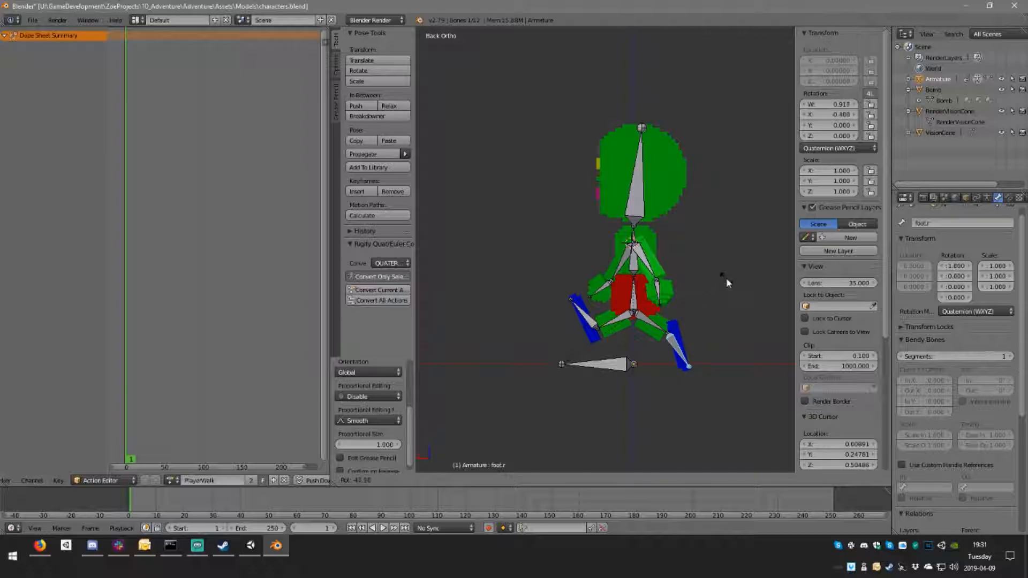
left_click(725, 279)
right_click(591, 321)
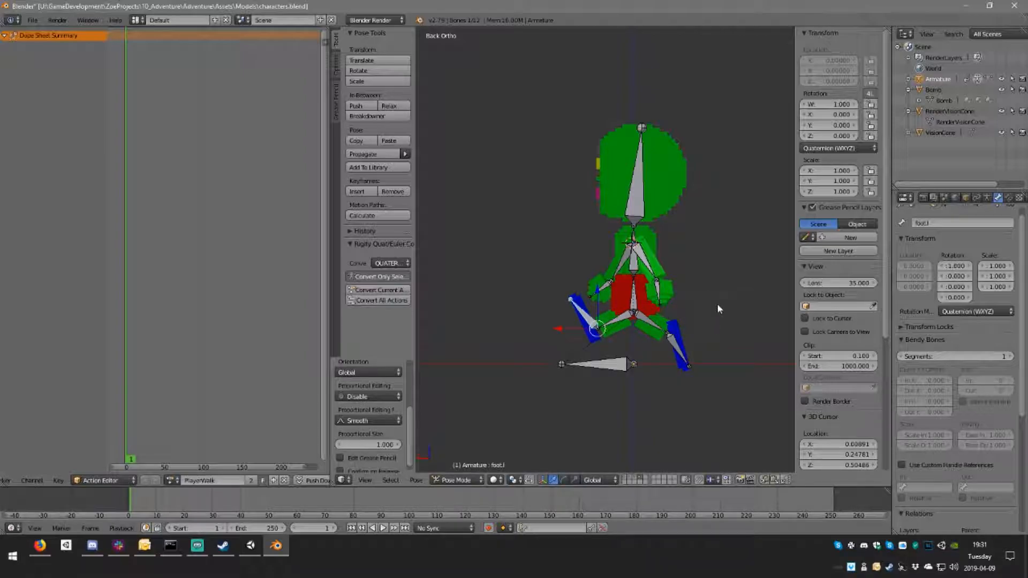
key("r")
left_click(715, 321)
Step: Swing the right arm bone farther forward and the left arm bone farther back for a wider stride
right_click(640, 266)
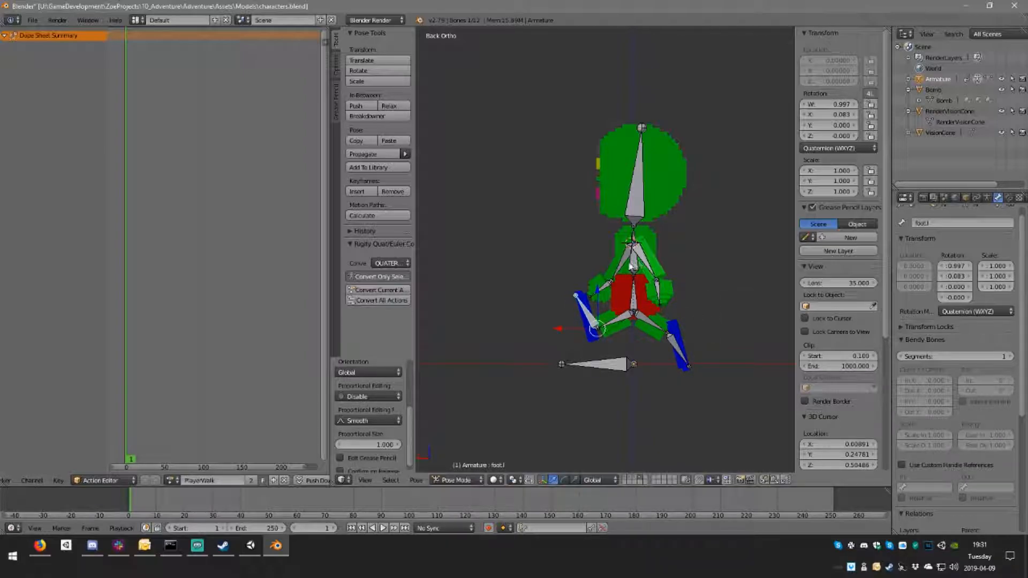
key("r")
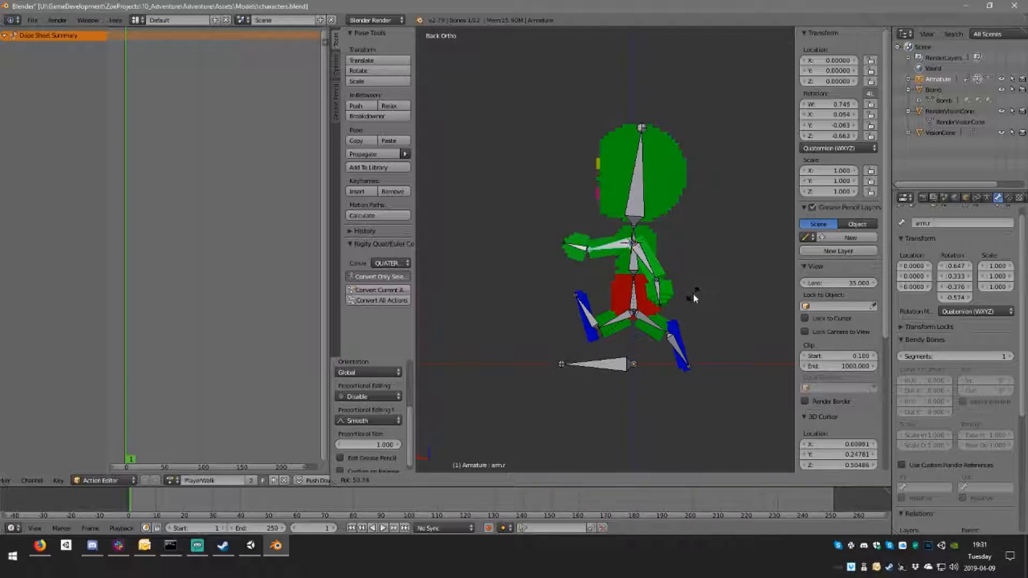
left_click(693, 269)
right_click(643, 270)
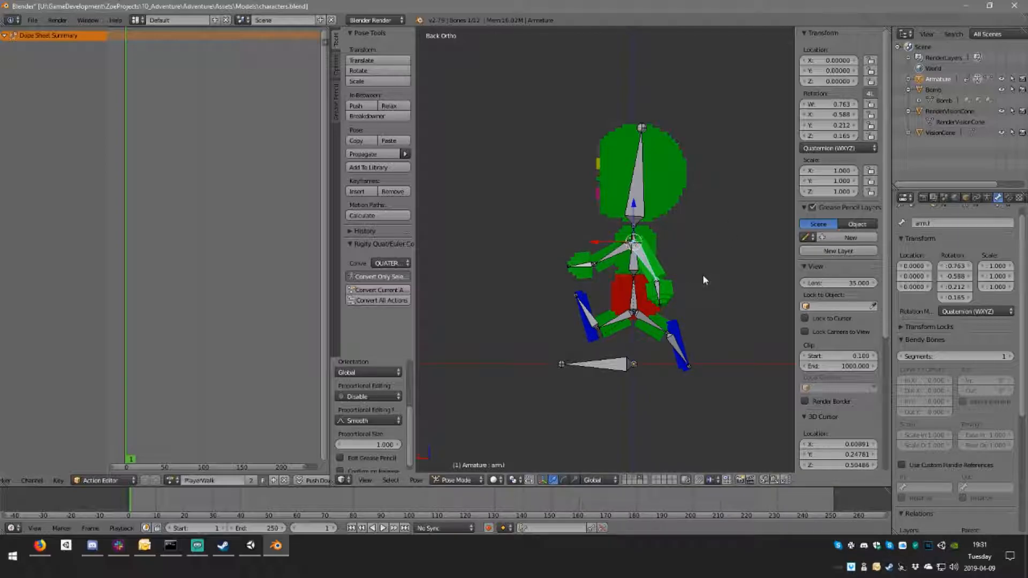
key("r")
left_click(726, 228)
middle_click_drag(726, 228, 546, 264)
Step: Try rotating the hips bone in the back orthographic view and cancel the rotation
right_click(637, 297)
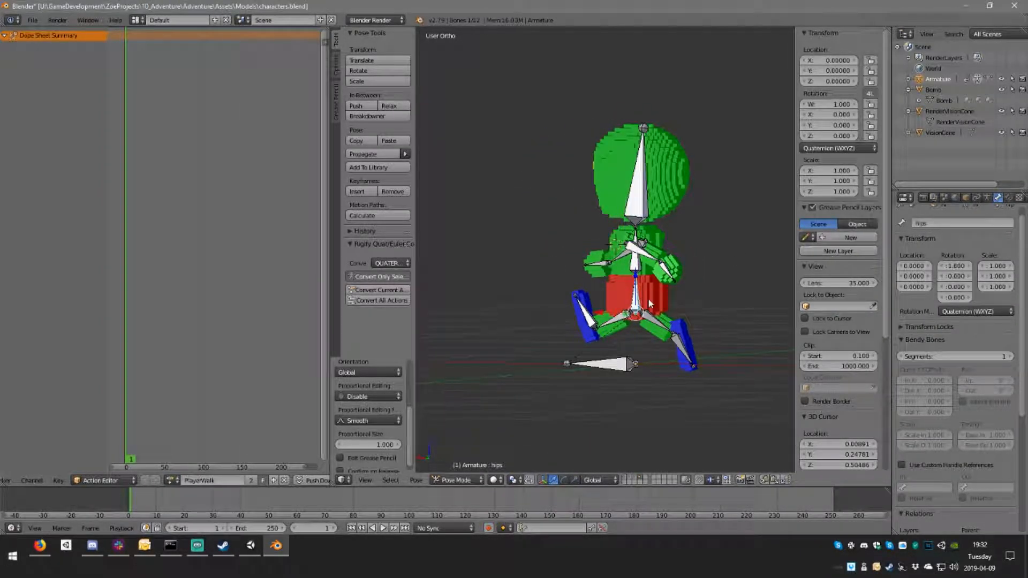
key("KP_1")
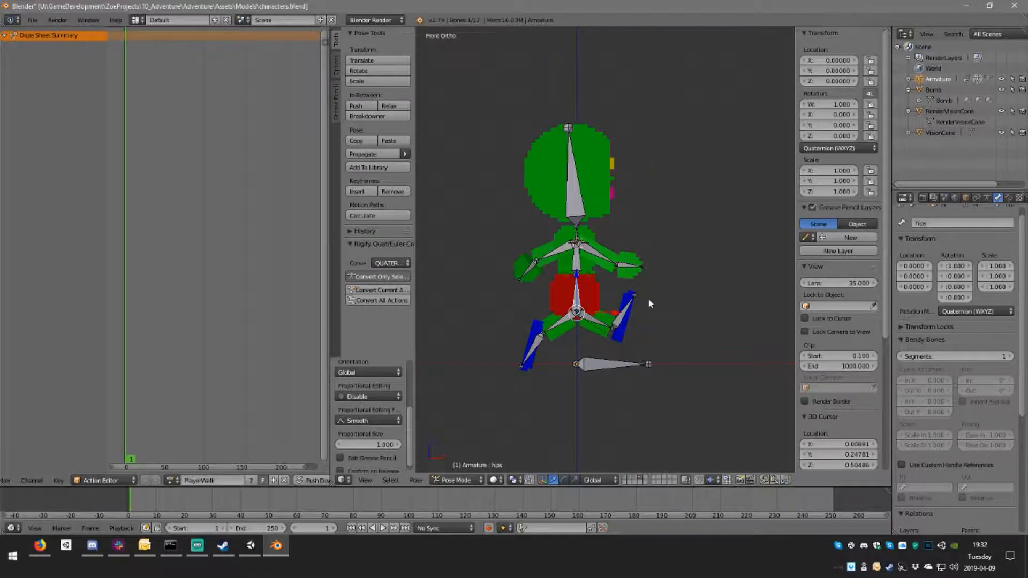
key("ctrl+KP_3")
key("ctrl+KP_1")
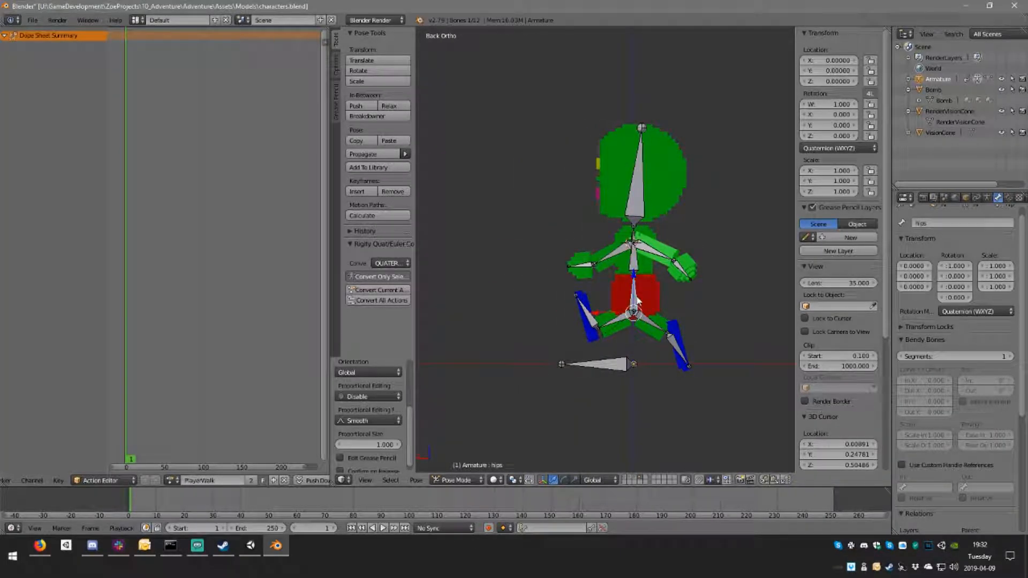
key("r")
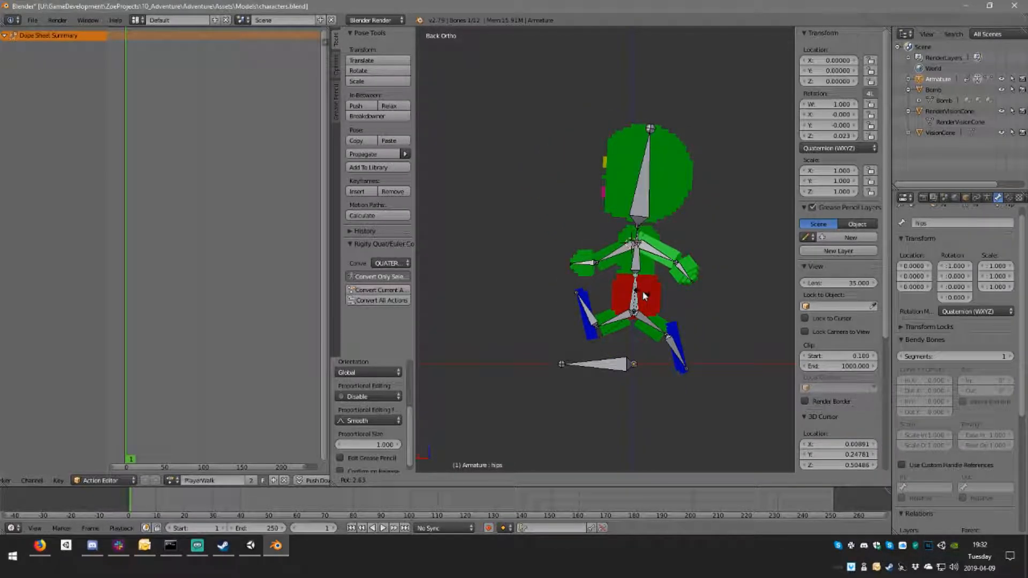
key("Escape")
Step: Switch the armature from Pose Mode through Object Mode to Edit Mode
middle_click_drag(644, 296, 680, 239)
scroll(664, 255, "up", 4)
mouse_move(608, 294)
middle_mouse_down()
mouse_move(644, 304)
mouse_move(619, 307)
middle_mouse_up()
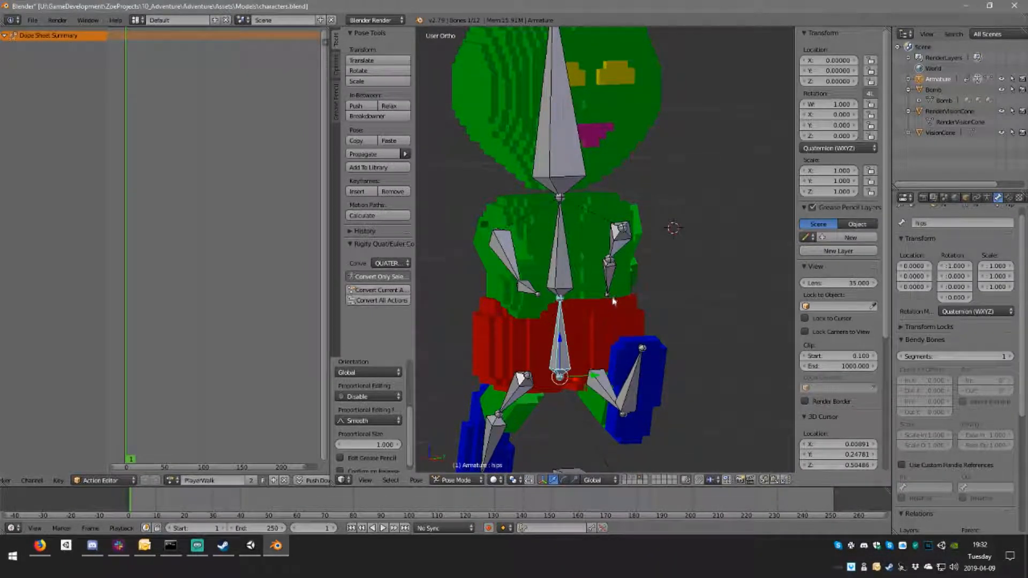
mouse_move(617, 362)
middle_mouse_down()
mouse_move(631, 343)
mouse_move(577, 357)
mouse_move(634, 345)
mouse_move(605, 370)
middle_mouse_up()
right_click(590, 382)
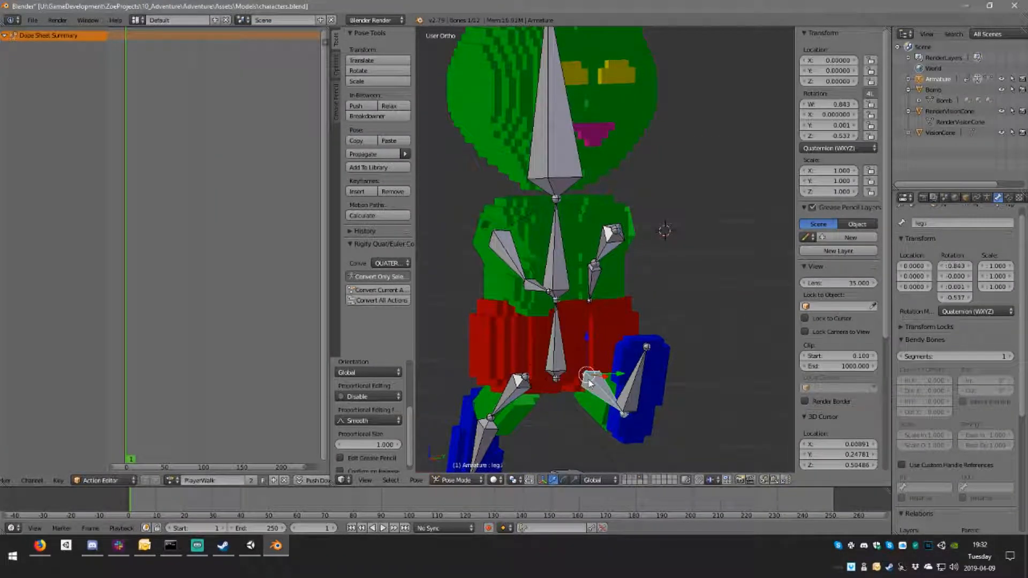
left_click(472, 480)
left_click(493, 458)
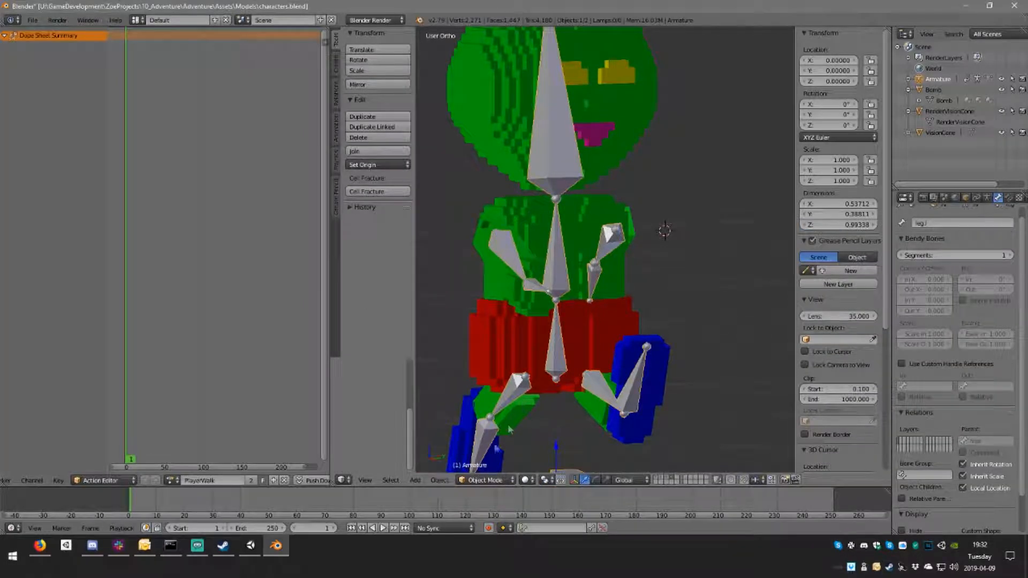
left_click(485, 480)
left_click(485, 450)
Step: Select both leg bones, disconnect them and clear their parent relationship to the hips bone
right_click(525, 409)
middle_click_drag(651, 399, 594, 400)
right_click(610, 397, "shift")
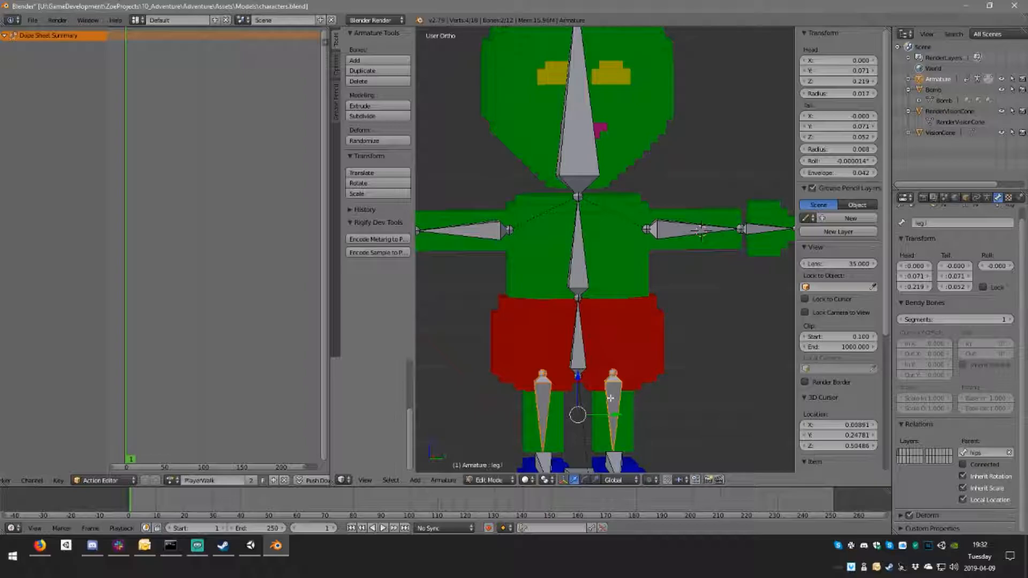
key("alt+p")
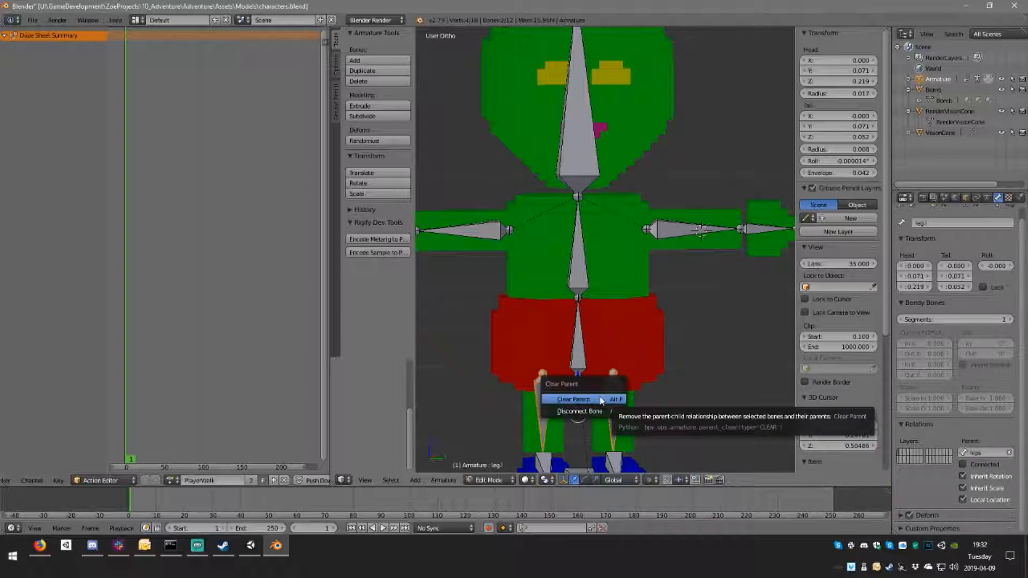
left_click(592, 411)
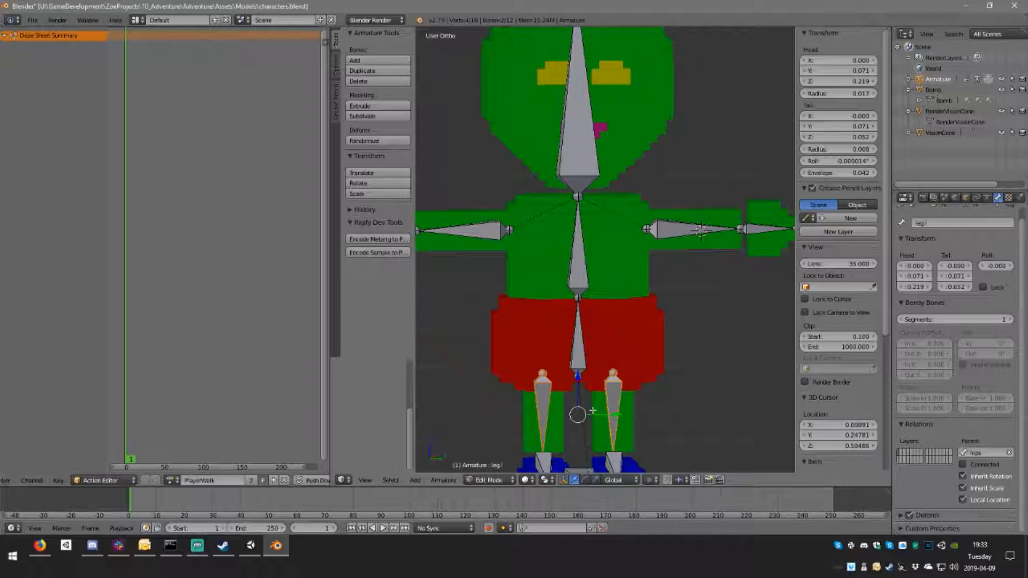
key("alt+p")
left_click(600, 399)
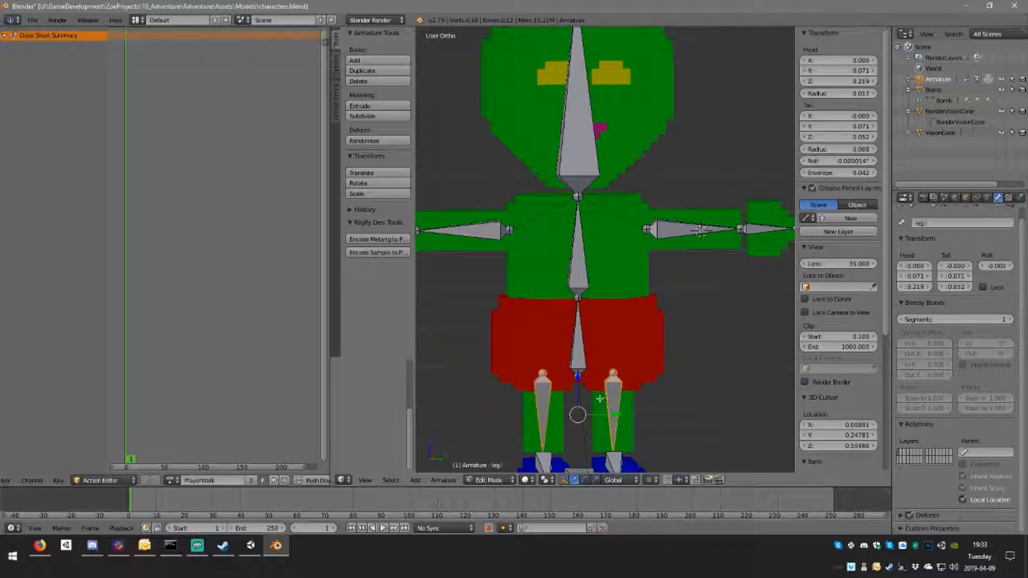
Step: Return the armature to Pose Mode and try moving the hips bone separately from the legs, cancelling the move
middle_click_drag(646, 340, 584, 390)
key("Tab")
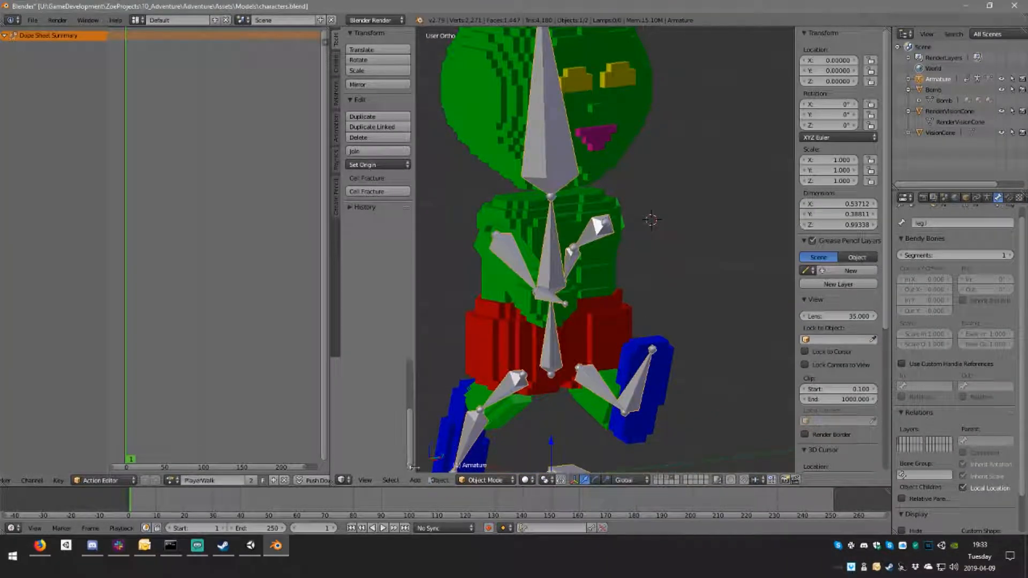
left_click(470, 481)
left_click(493, 444)
middle_click_drag(605, 404, 696, 402)
right_click(589, 353)
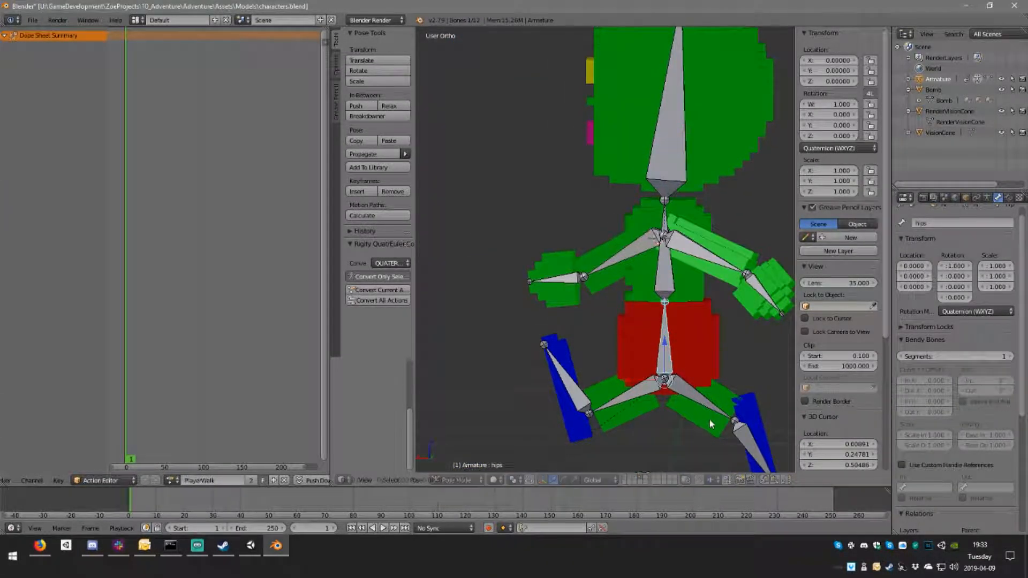
key("g")
key("Escape")
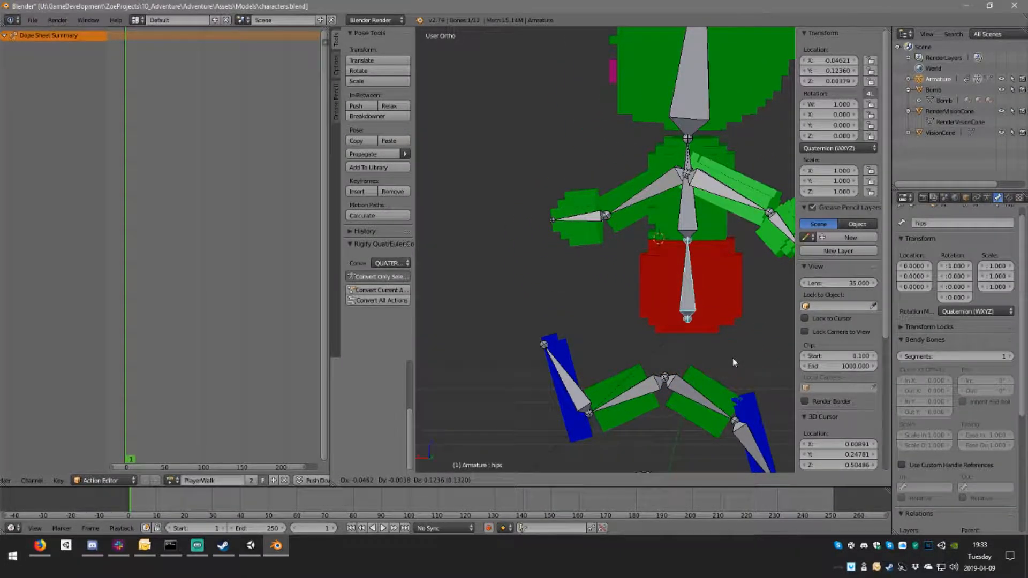
Step: Try moving the control bone upward to test which bones follow it, and cancel the move
scroll(745, 325, "down", 3)
right_click(629, 387)
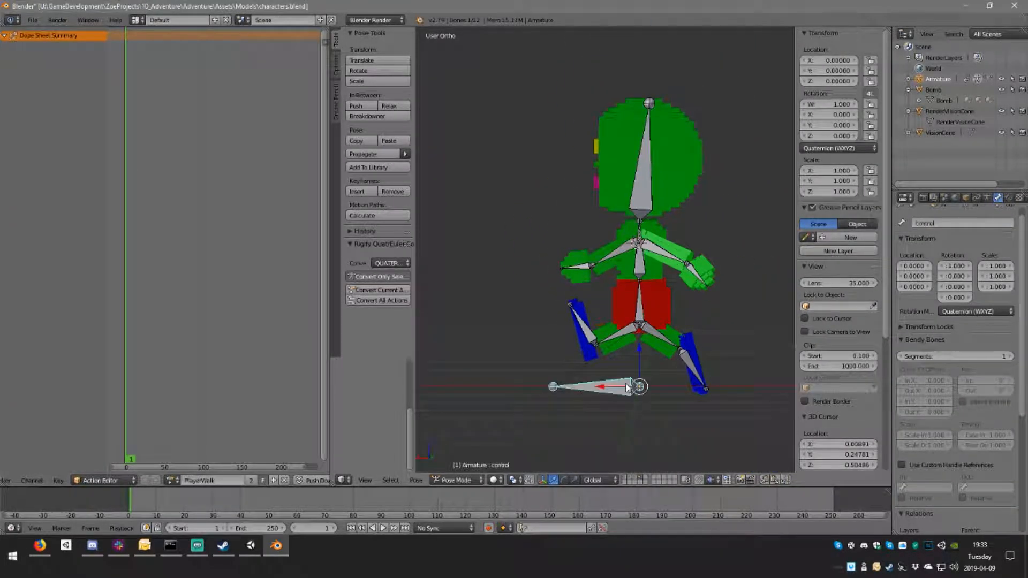
key("g")
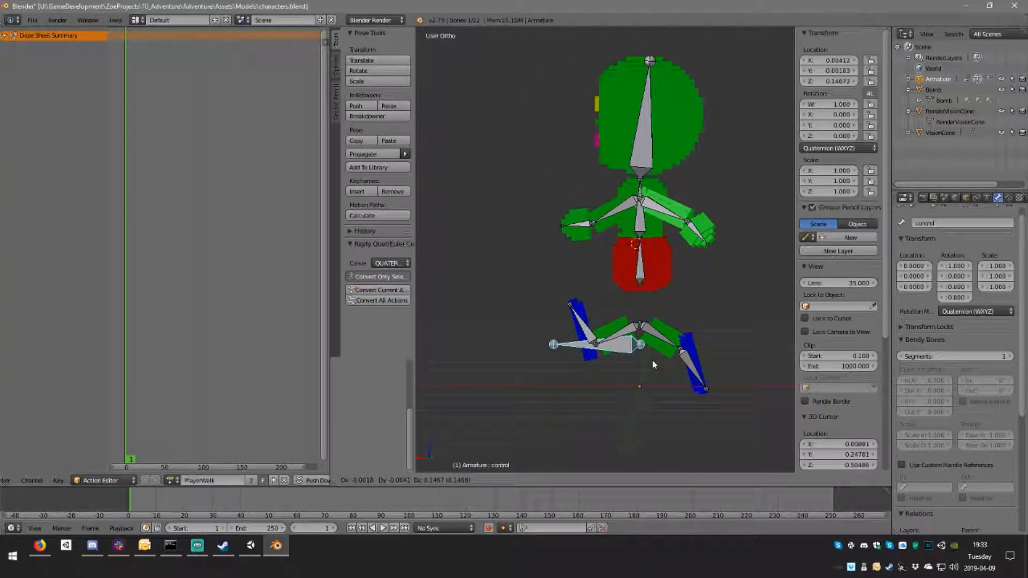
key("Escape")
Step: Switch the armature to Edit Mode and parent the left leg bone to the control bone, keeping its offset
middle_click_drag(643, 335, 572, 331)
right_click(618, 321)
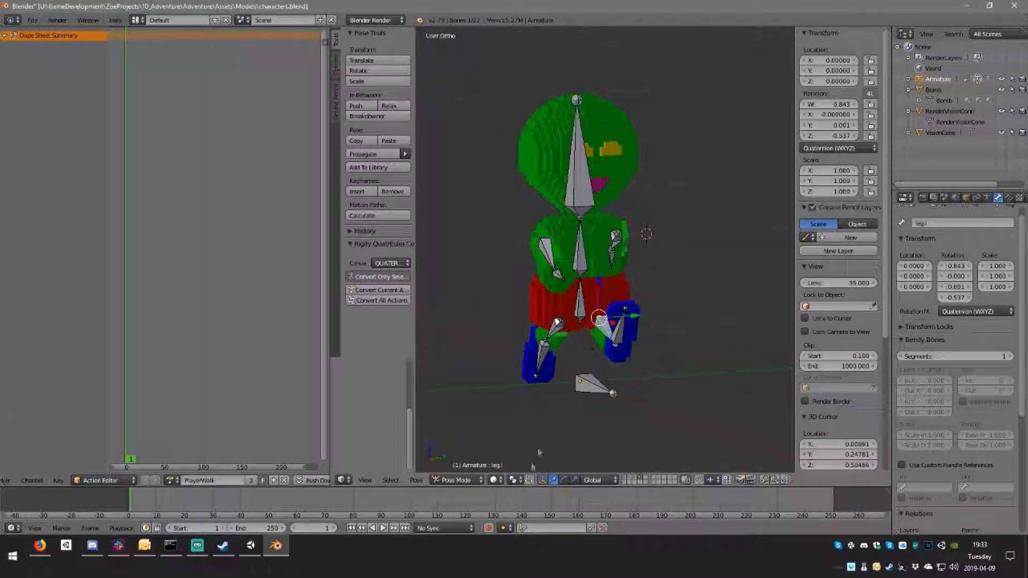
left_click(476, 480)
left_click(455, 453)
right_click(565, 346, "shift")
middle_click_drag(565, 347, 581, 366)
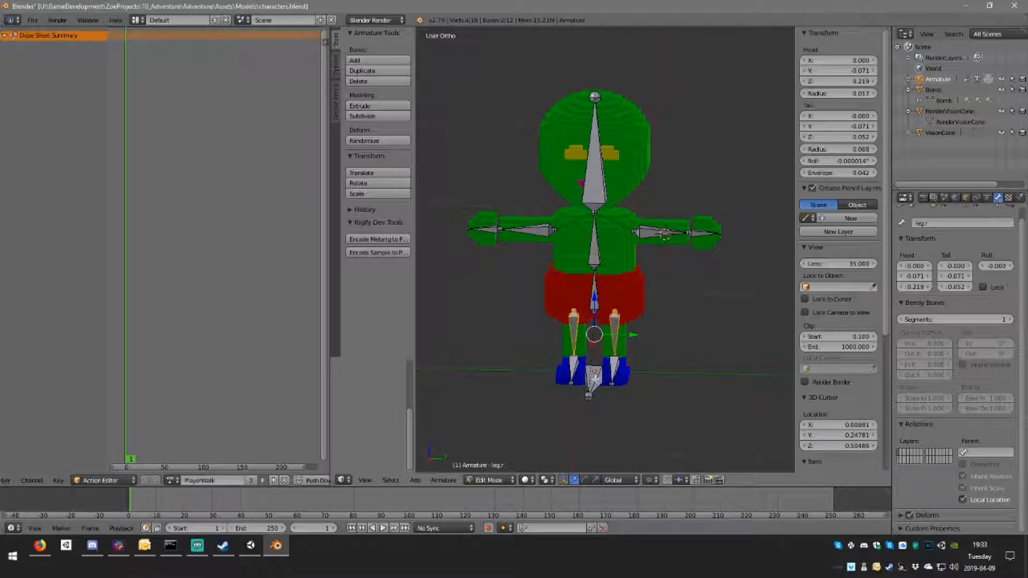
right_click(619, 324)
right_click(596, 381)
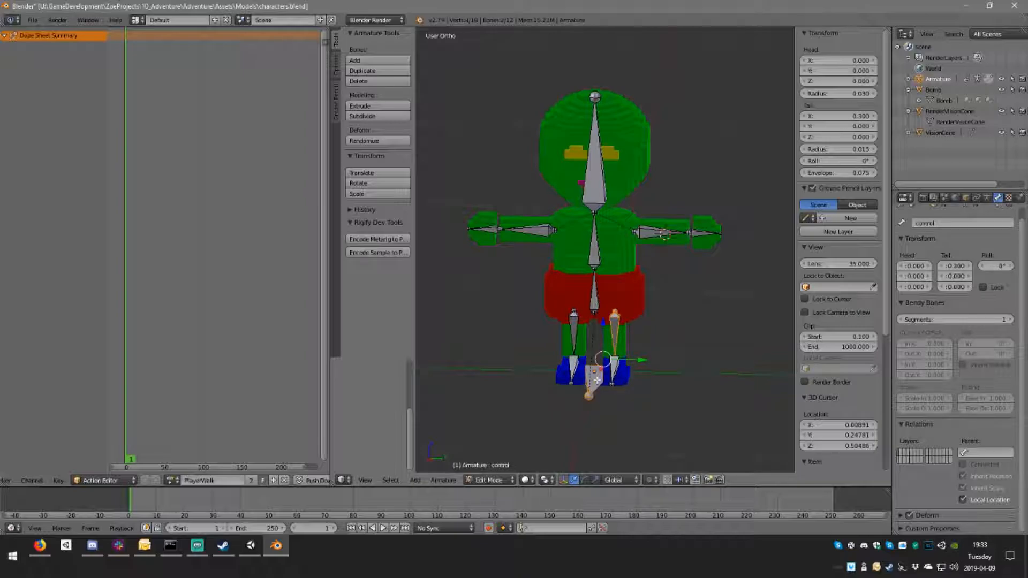
key("ctrl+p")
left_click(596, 380)
Step: Parent the right leg bone to the control bone with Keep Offset
middle_click_drag(616, 301, 620, 293)
right_click(571, 340)
right_click(592, 381, "shift")
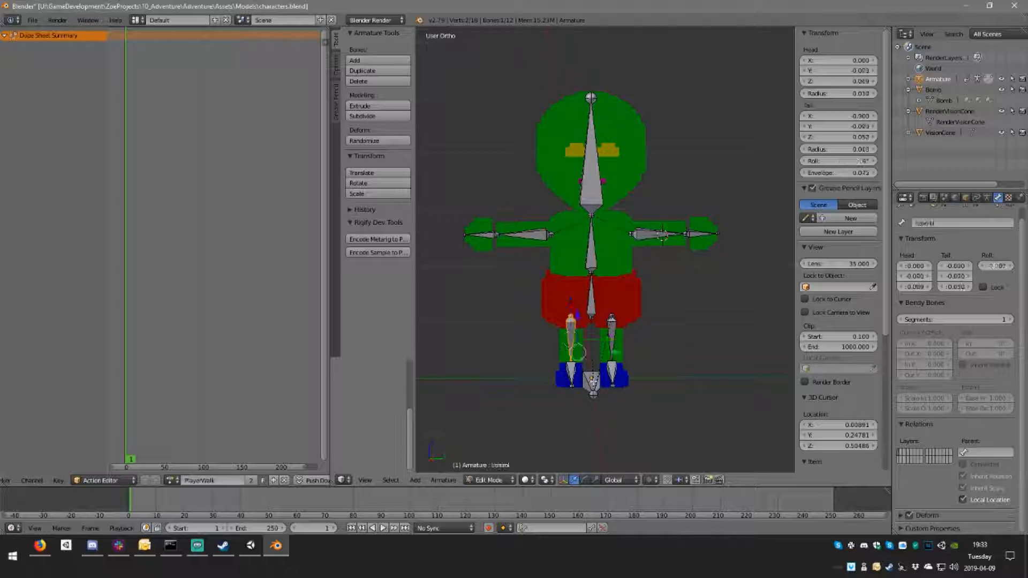
right_click(572, 336)
middle_click_drag(605, 369, 595, 379)
right_click(593, 381, "shift")
key("ctrl+p")
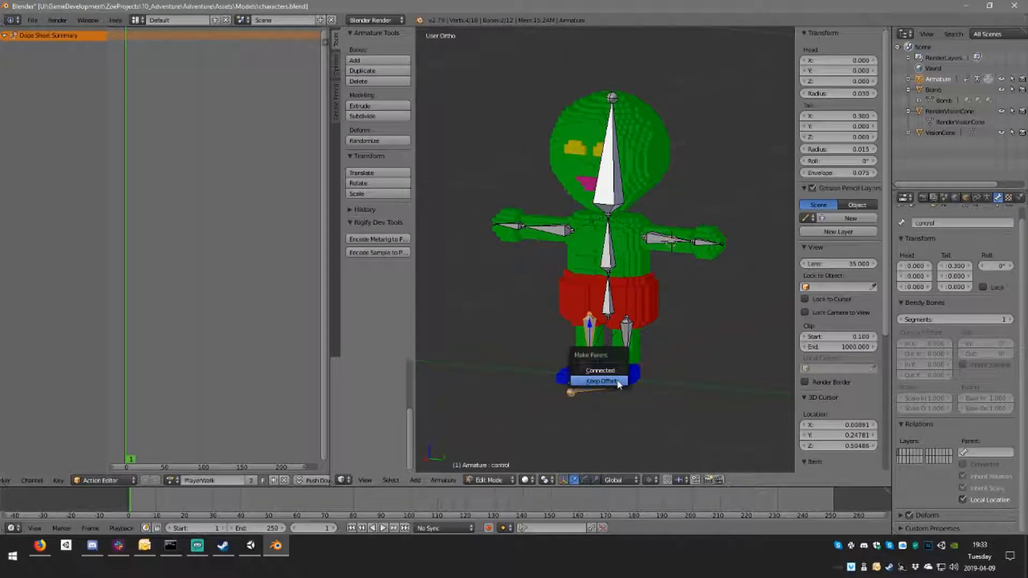
left_click(616, 384)
middle_click_drag(617, 381, 605, 385)
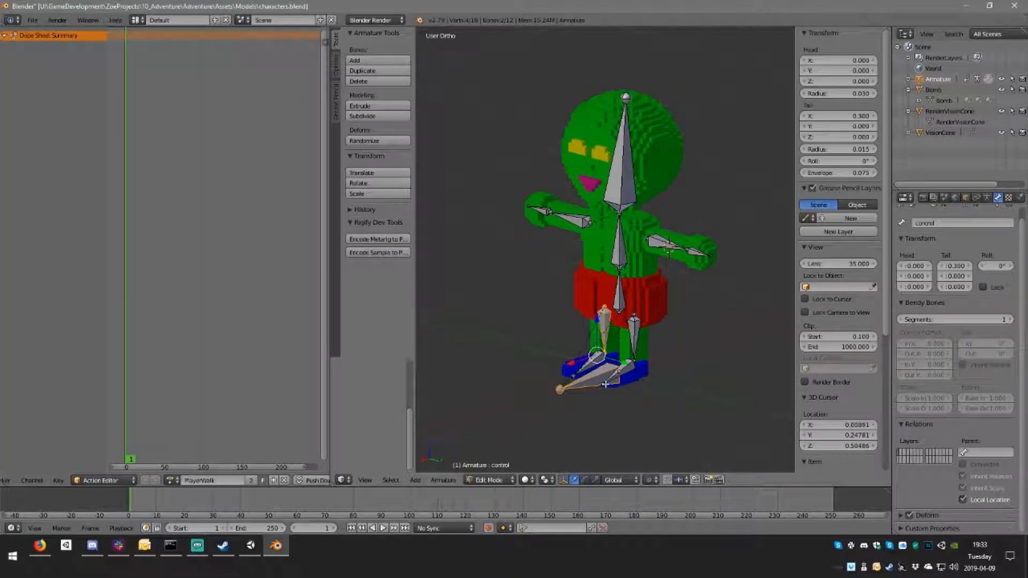
Step: Leave Edit Mode and set the armature back to Pose Mode
key("Tab")
left_click(487, 480)
left_click(488, 440)
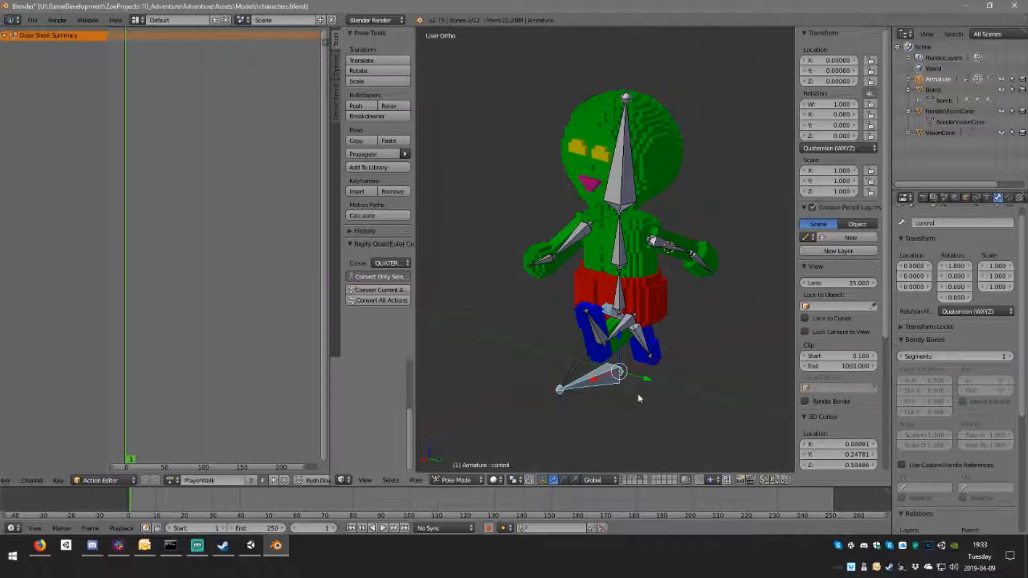
Step: Try moving the control bone and the hips bone in turn to test which bones follow, cancelling each move
key("g")
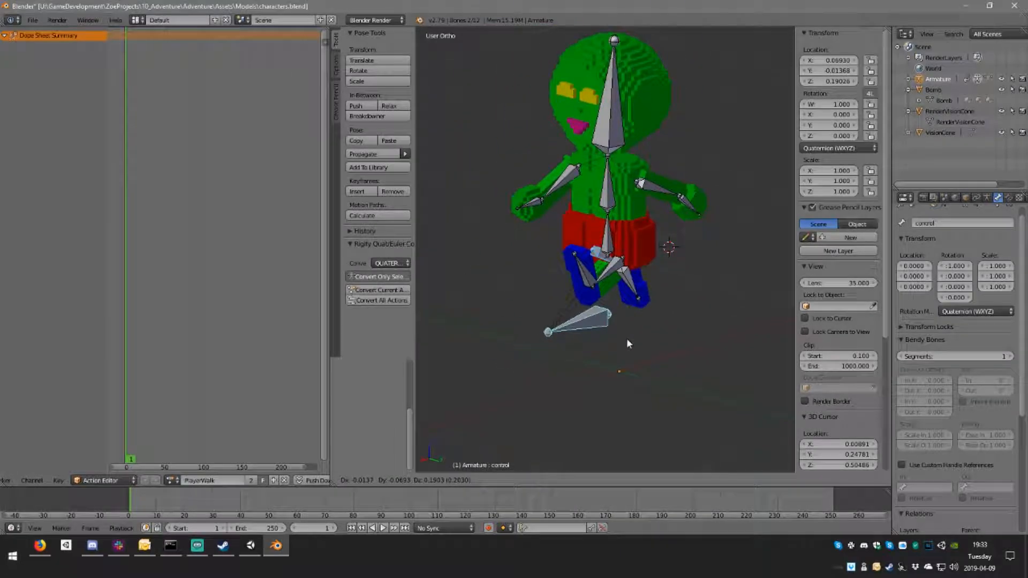
right_click(626, 339)
right_click(622, 295)
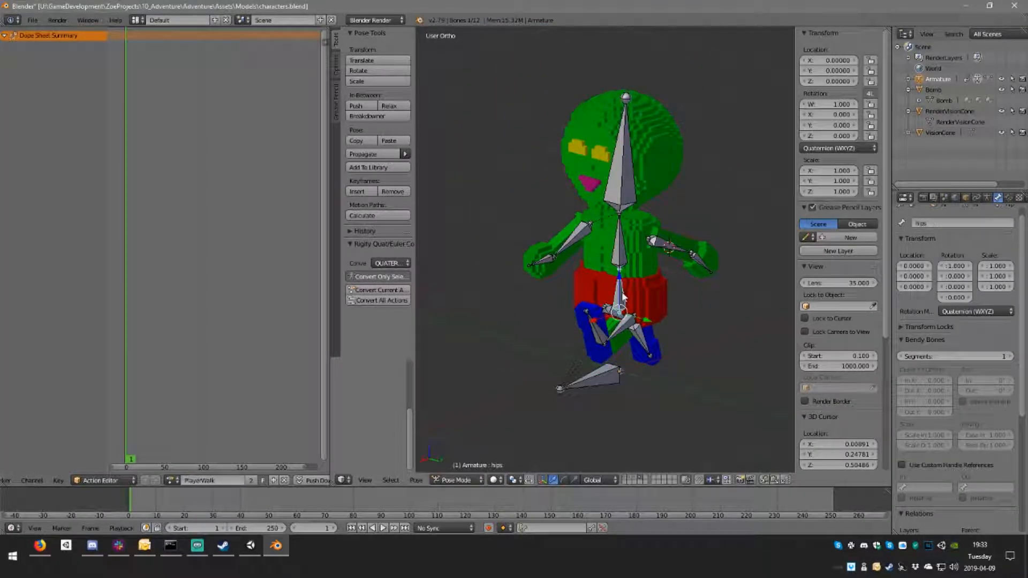
key("g")
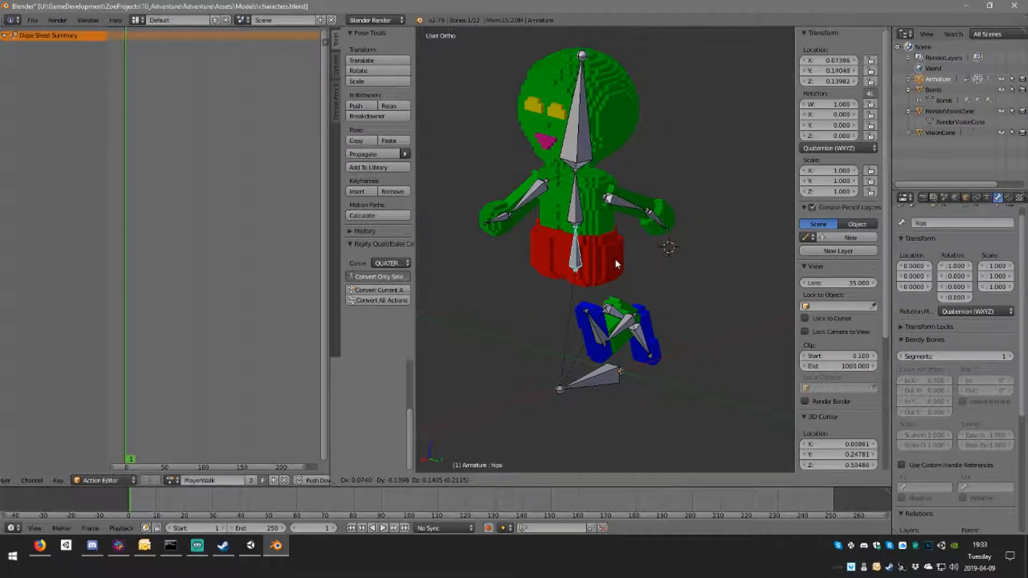
right_click(616, 262)
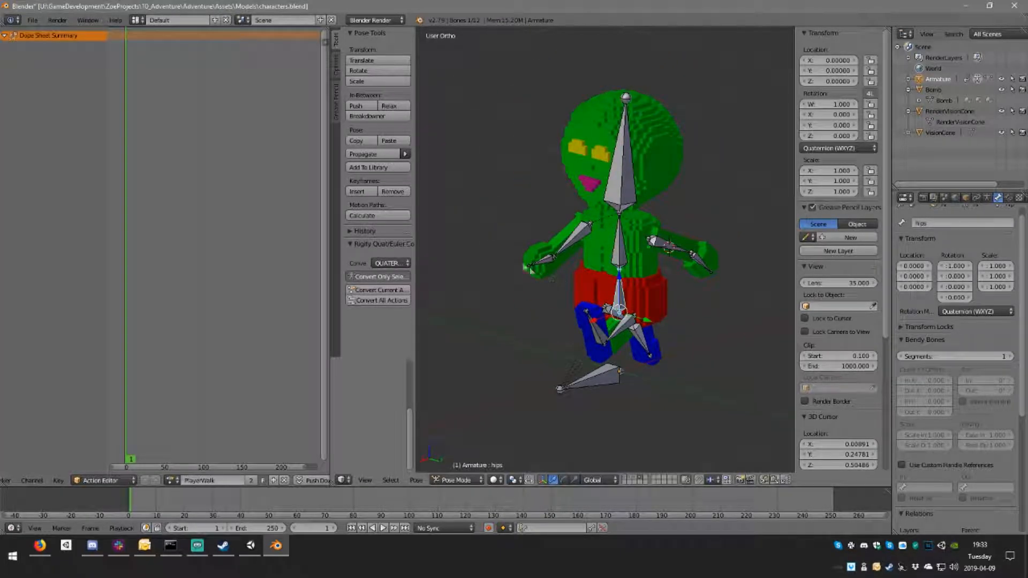
middle_click_drag(570, 288, 527, 254)
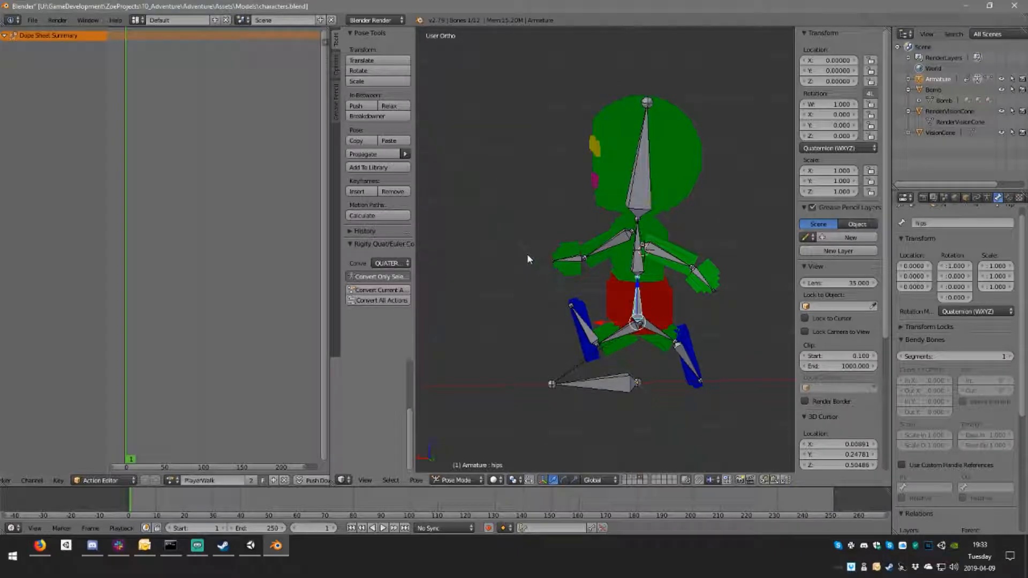
key("r")
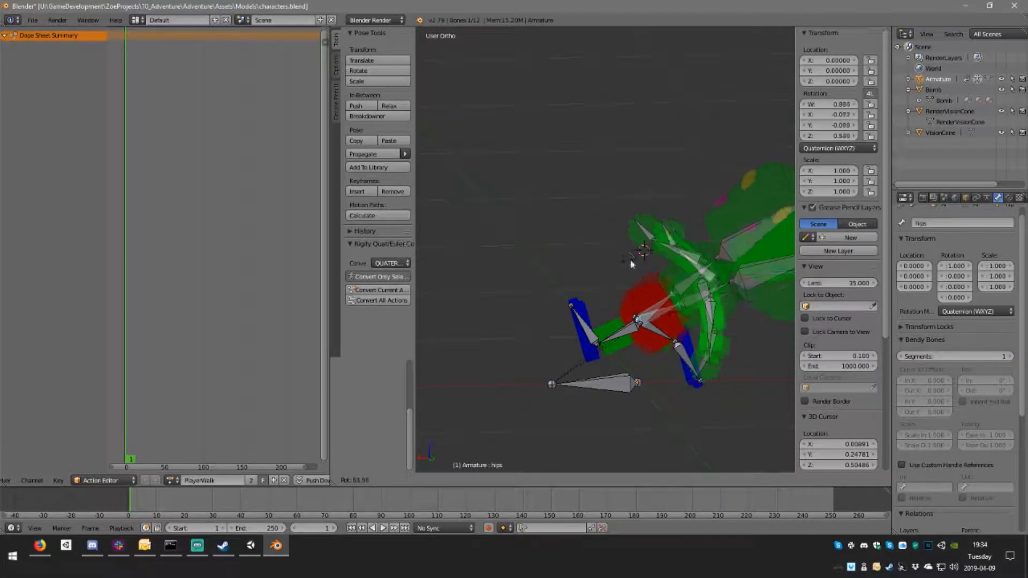
right_click(594, 226)
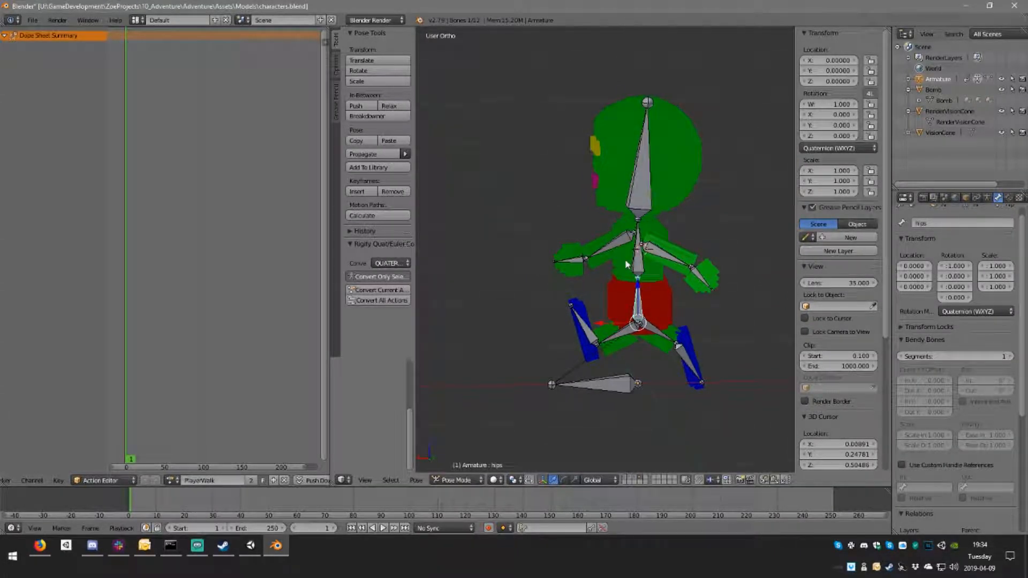
Step: In the back view, lean the hips bone forward about 14° and rotate the spine bone back to straighten the upper torso
key("ctrl+KP_1")
key("r")
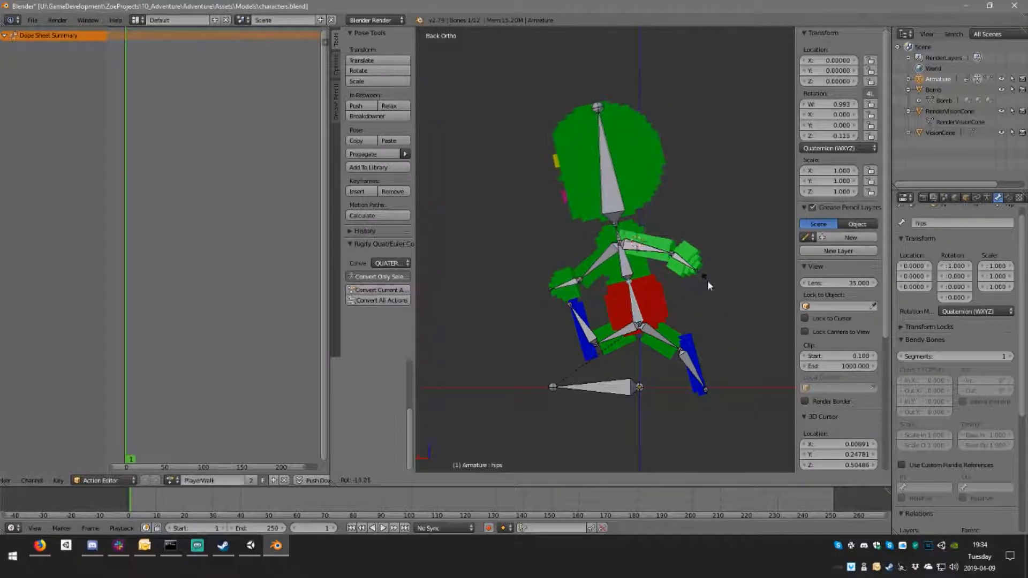
left_click(707, 279)
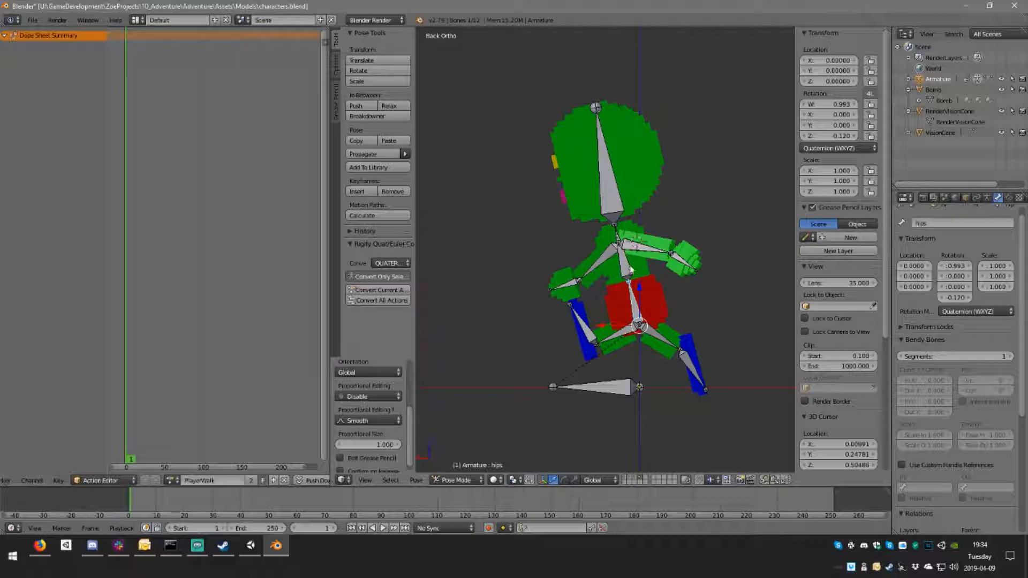
right_click(625, 269)
key("r")
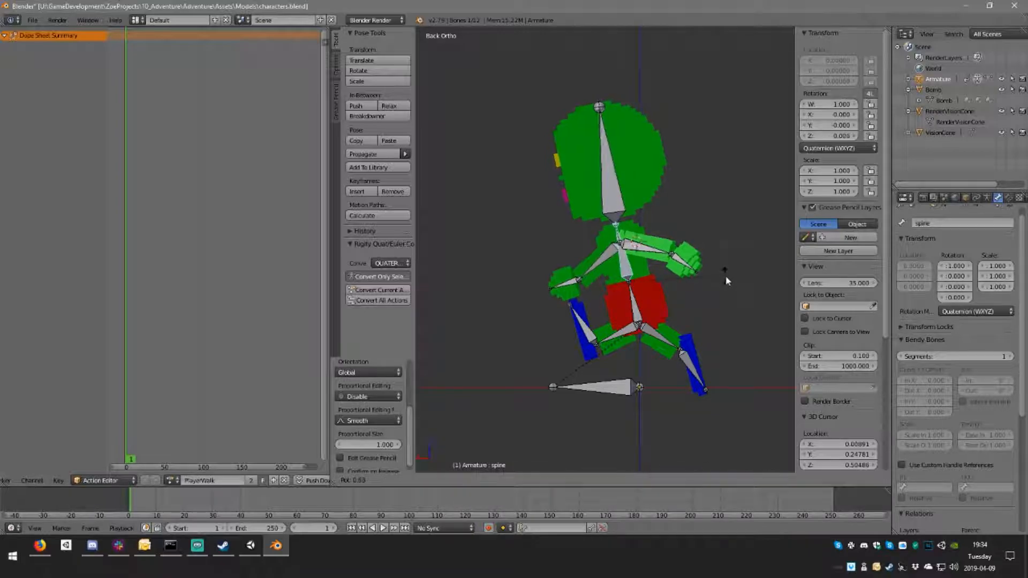
left_click(726, 288)
Step: Tilt the head bone slightly forward
right_click(627, 199)
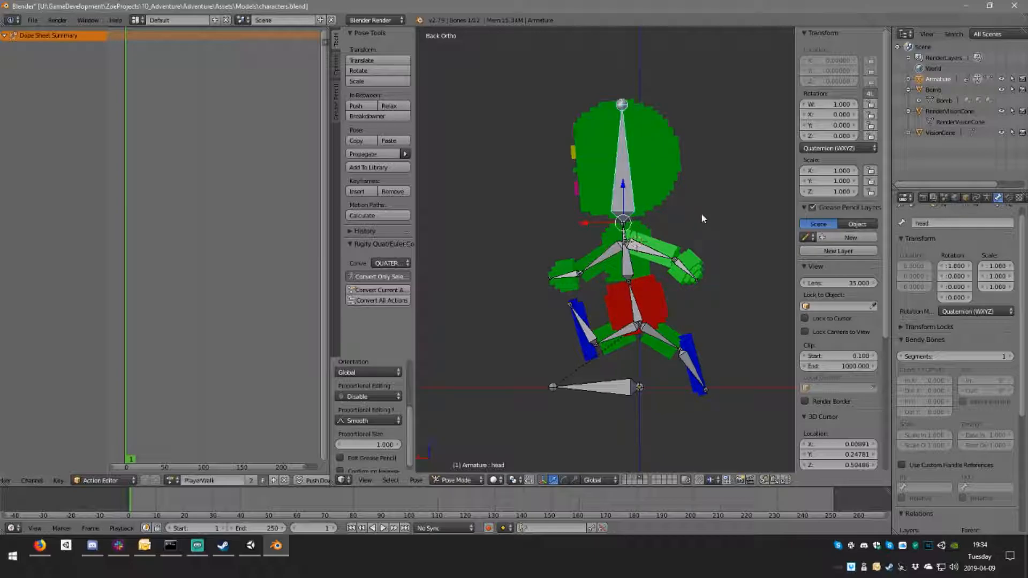
key("r")
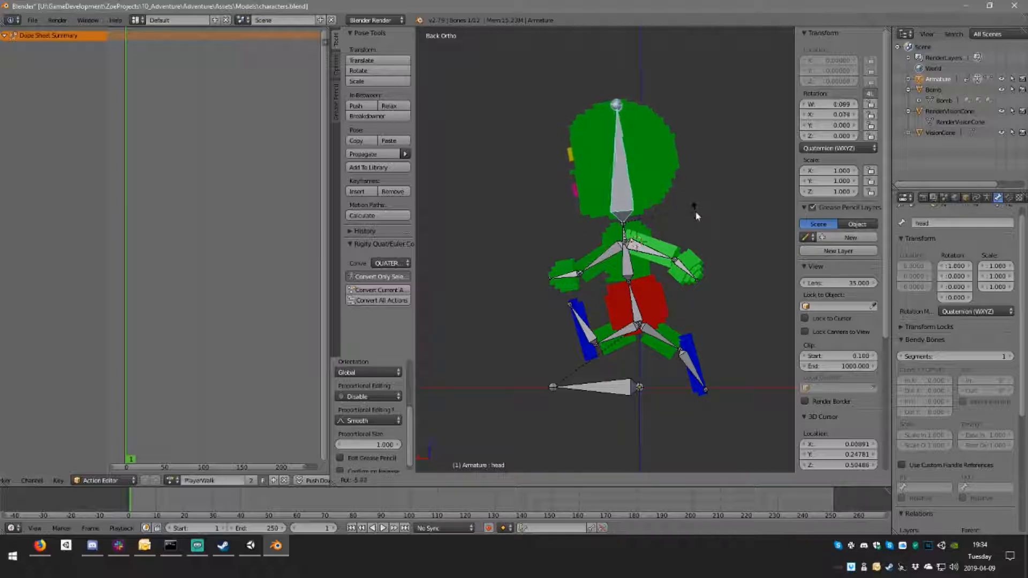
left_click(696, 216)
Step: In the back view, rotate the arm.r bone upward so the front arm reaches forward horizontally
middle_click_drag(697, 216, 591, 230)
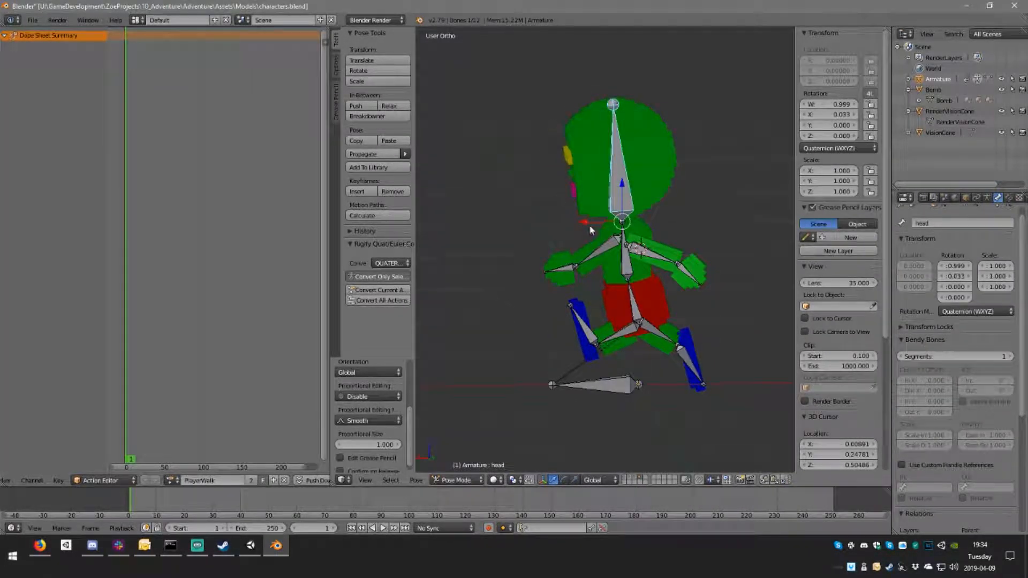
right_click(609, 246)
key("ctrl+KP_3")
key("ctrl+KP_1")
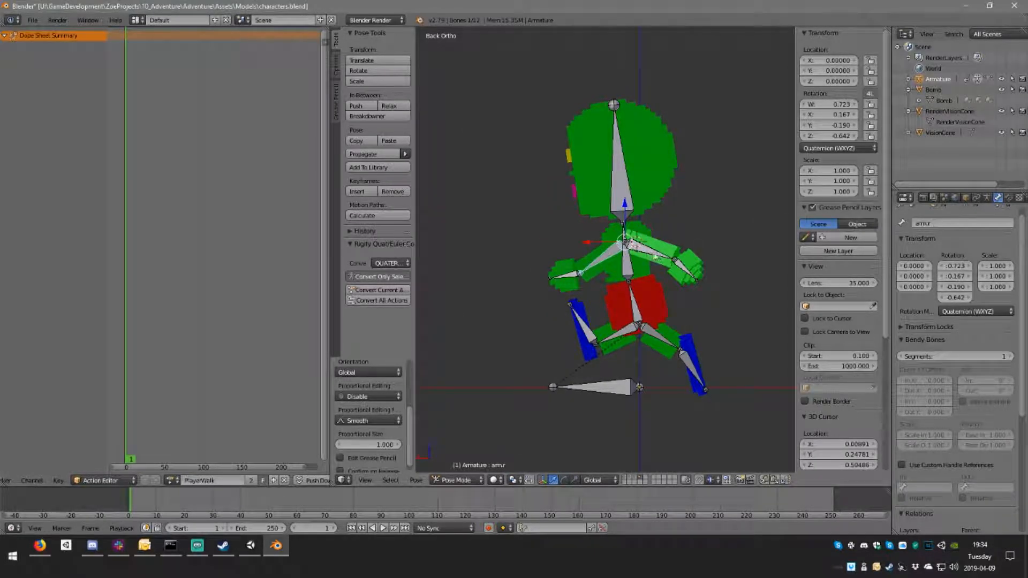
key("r")
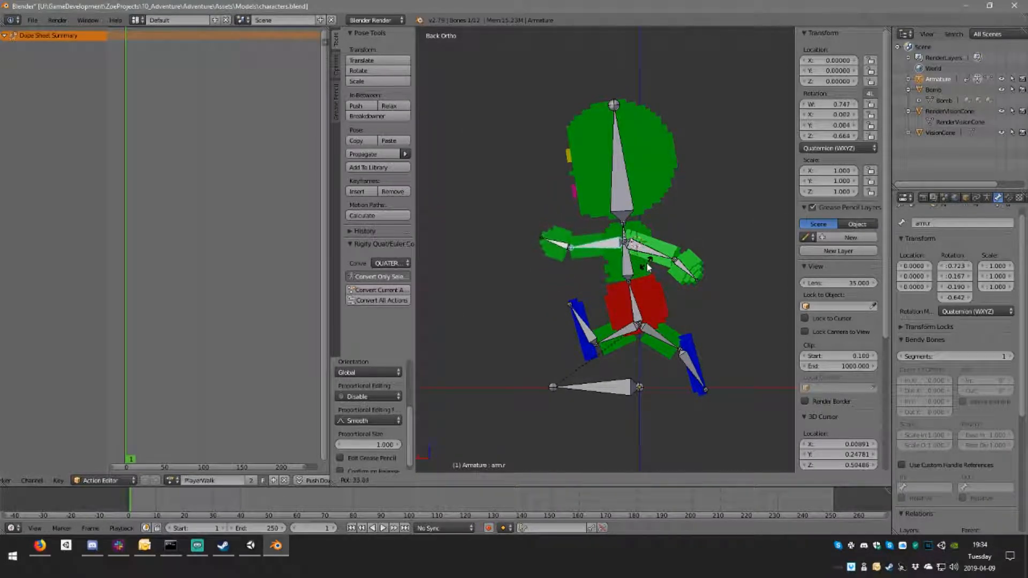
right_click(647, 262)
Step: Rotate the arm.l bone upward in the back view so the rear arm extends backward roughly horizontally
mouse_move(647, 263)
middle_mouse_down()
mouse_move(660, 213)
mouse_move(735, 223)
mouse_move(603, 225)
mouse_move(642, 249)
middle_mouse_up()
right_click(646, 252)
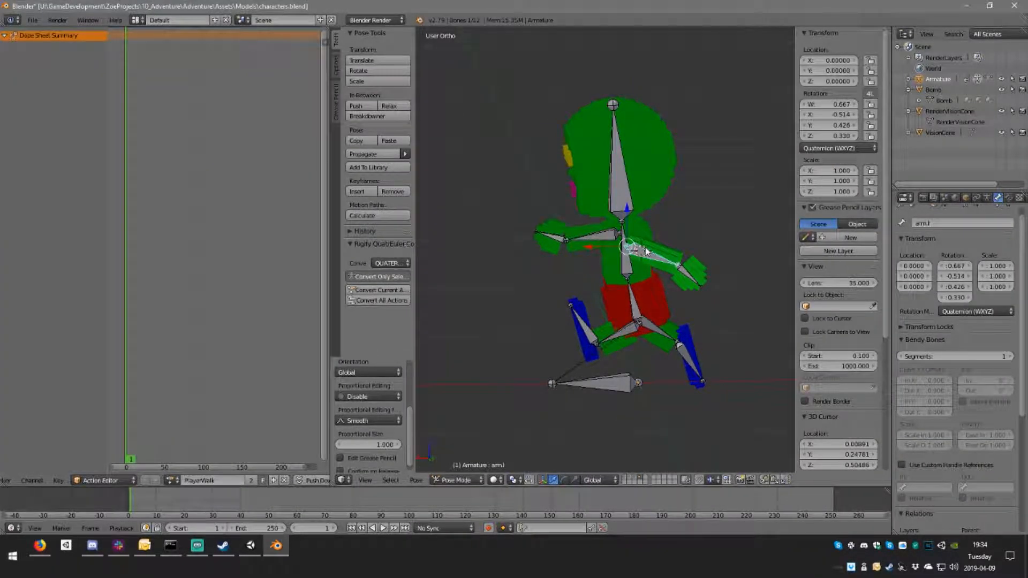
key("ctrl+KP_3")
key("ctrl+KP_1")
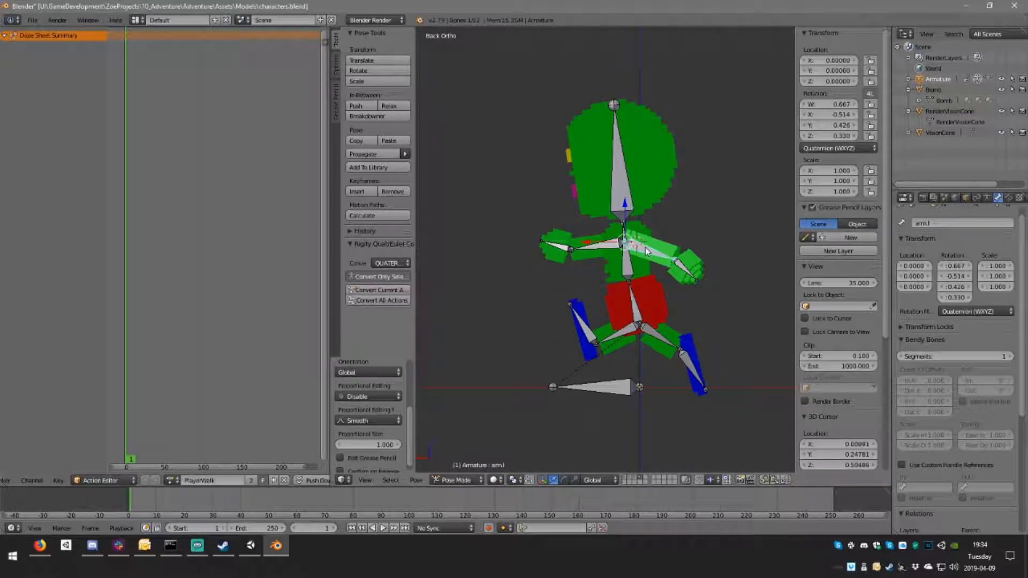
key("r")
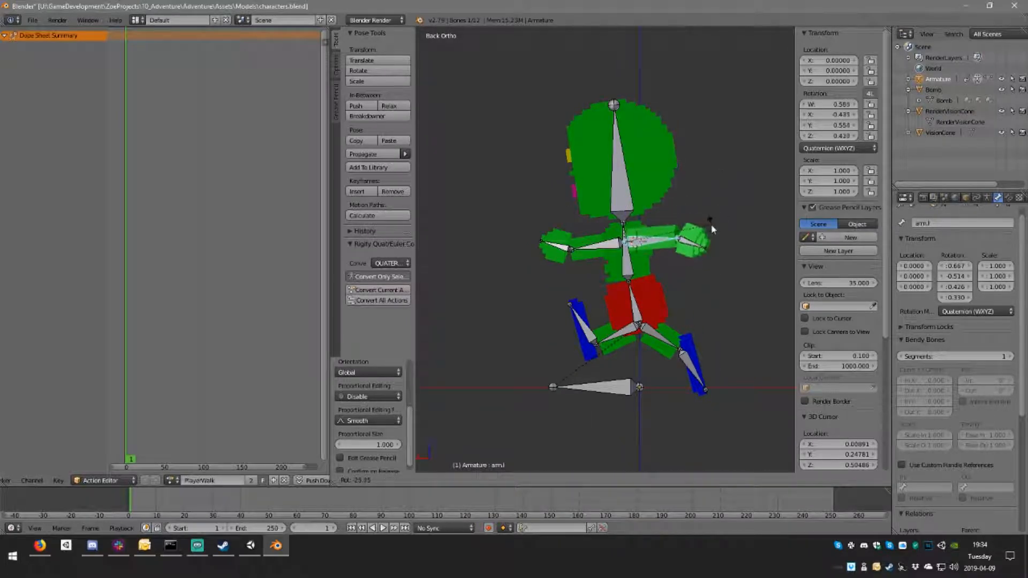
left_click(708, 239)
Step: Rotate the leg.r bone up behind the body and the leg.l bone up in front, widening the stride to nearly horizontal
right_click(653, 351)
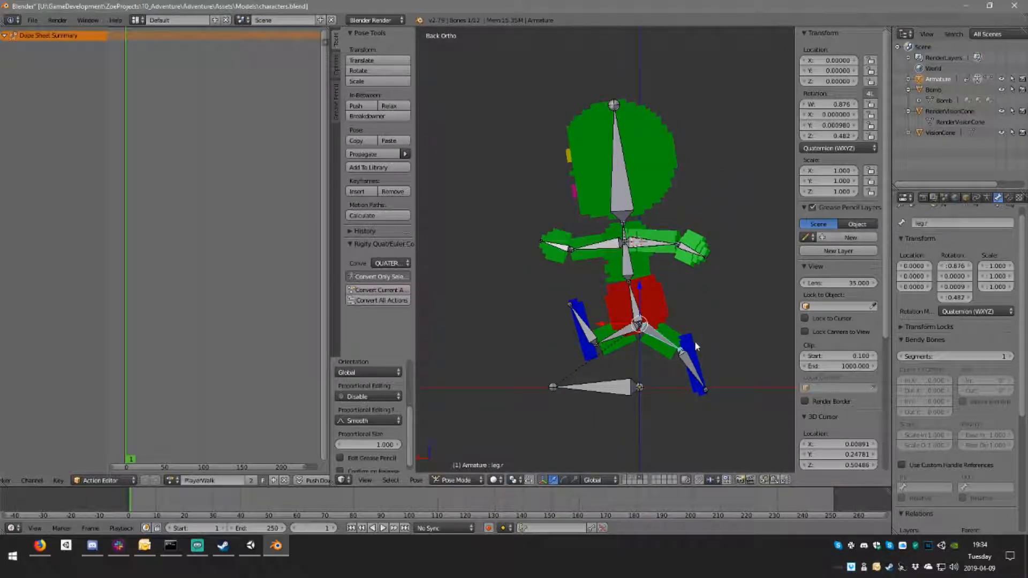
key("r")
left_click(691, 297)
right_click(621, 333)
key("r")
left_click(688, 380)
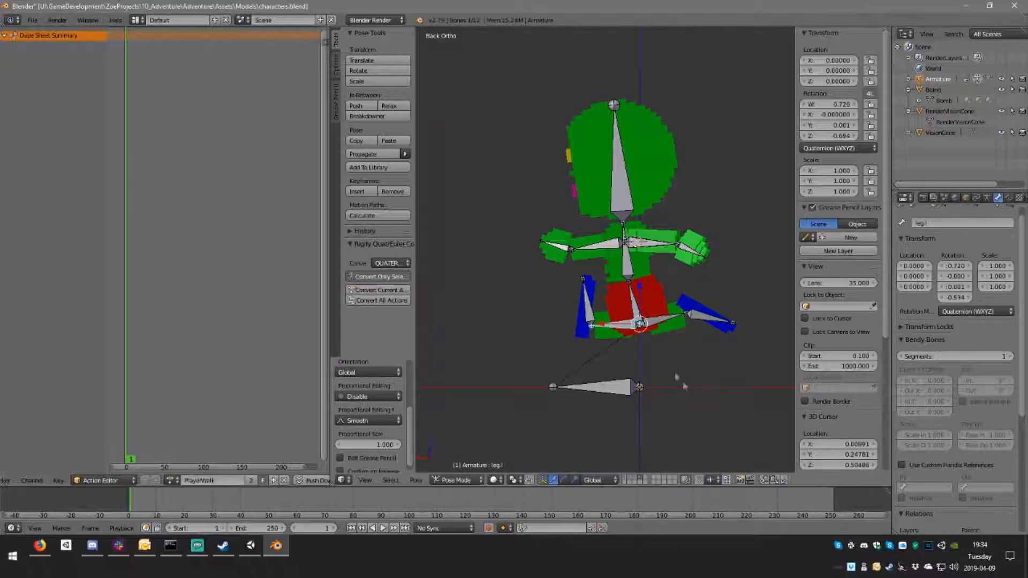
Step: Tilt the foot.l bone forward and shift the leg.l bone slightly forward, away from the hips
right_click(588, 309)
key("r")
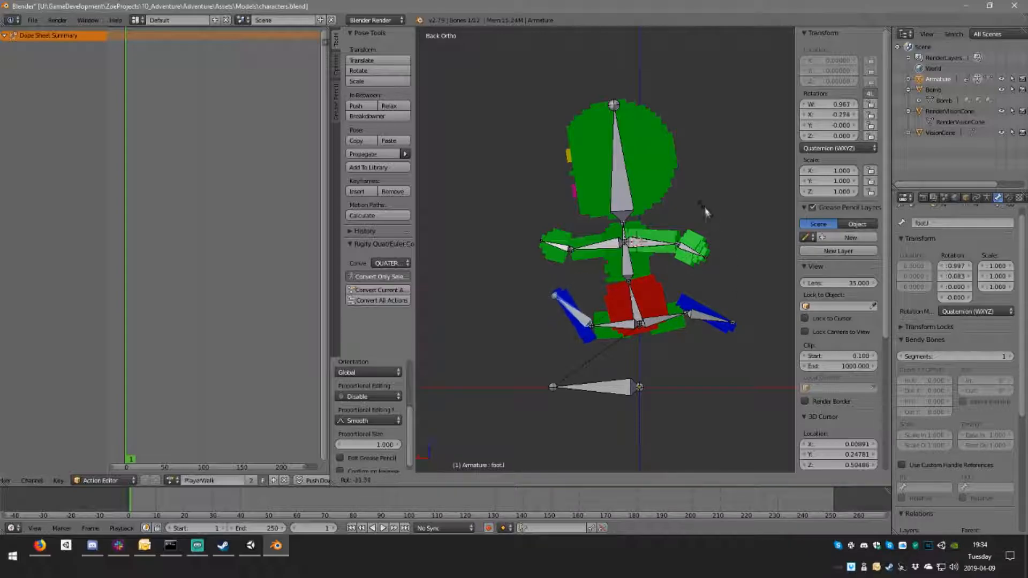
left_click(699, 197)
right_click(638, 317)
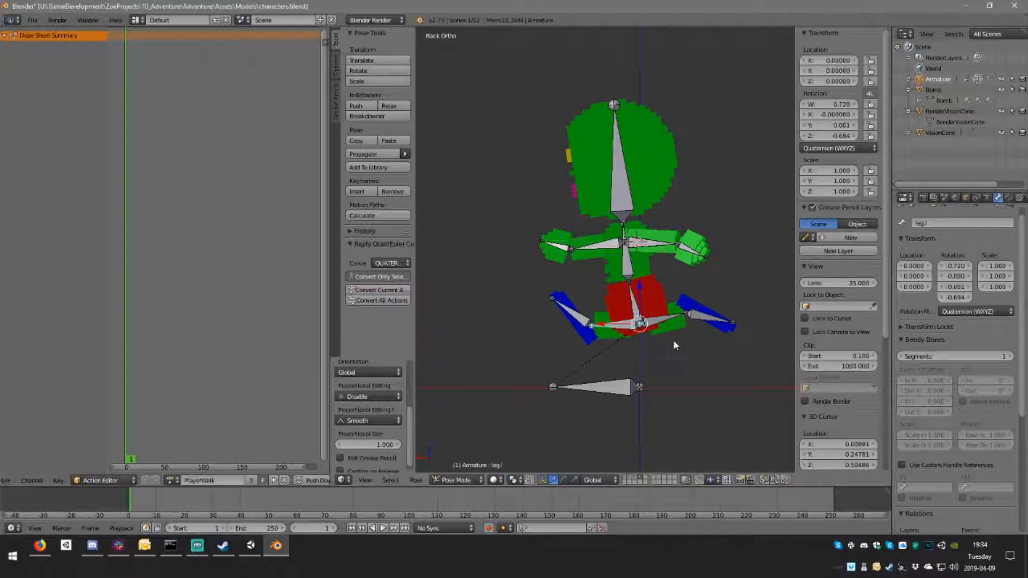
key("r")
left_click(663, 342)
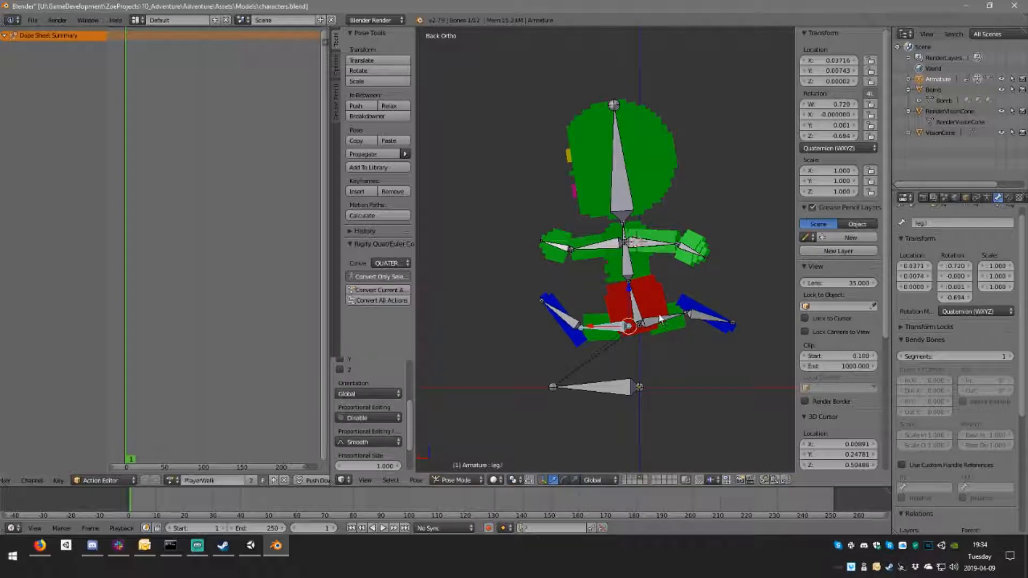
Step: Shift the leg.r bone slightly backward from the hips and rotate it a little downward to finish the rear leg's pose
key("g")
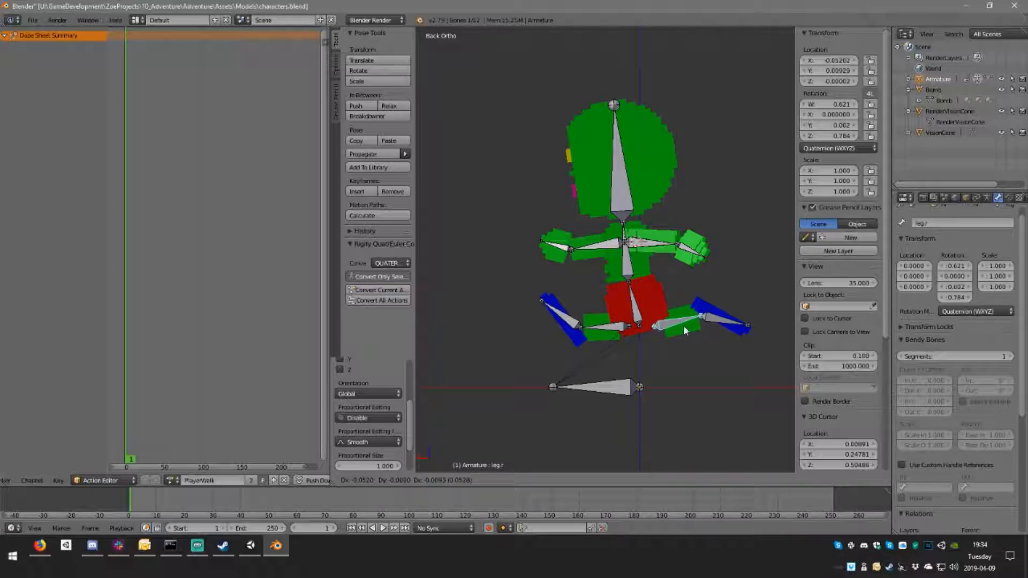
left_click(678, 326)
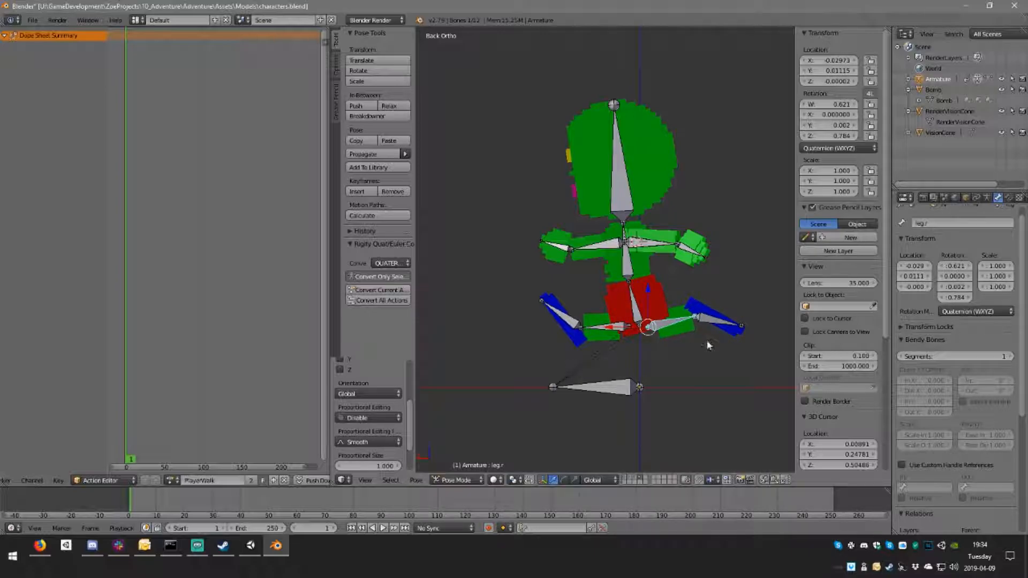
key("r")
left_click(663, 331)
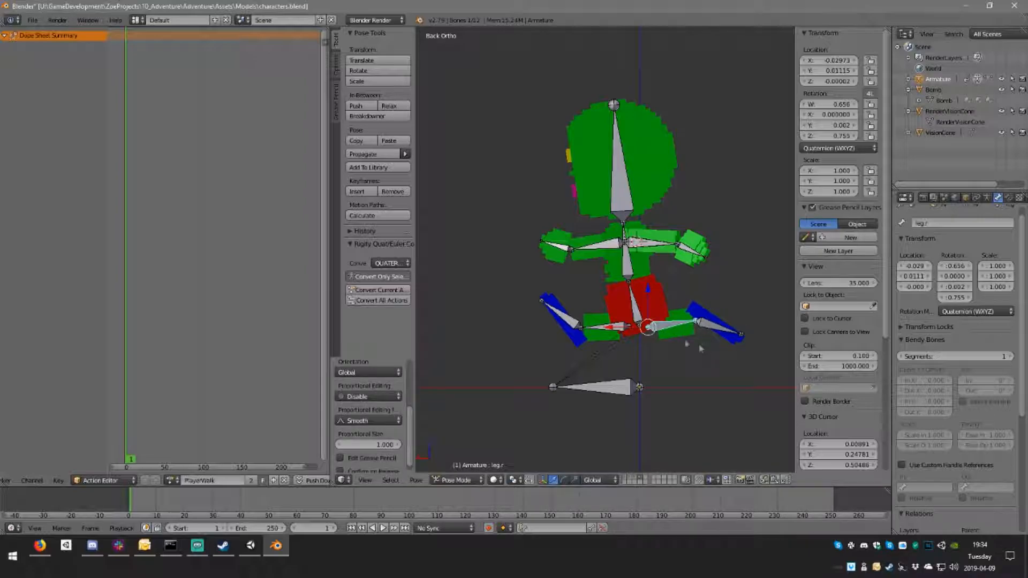
key("g")
left_click(663, 323)
middle_click_drag(586, 296, 565, 290)
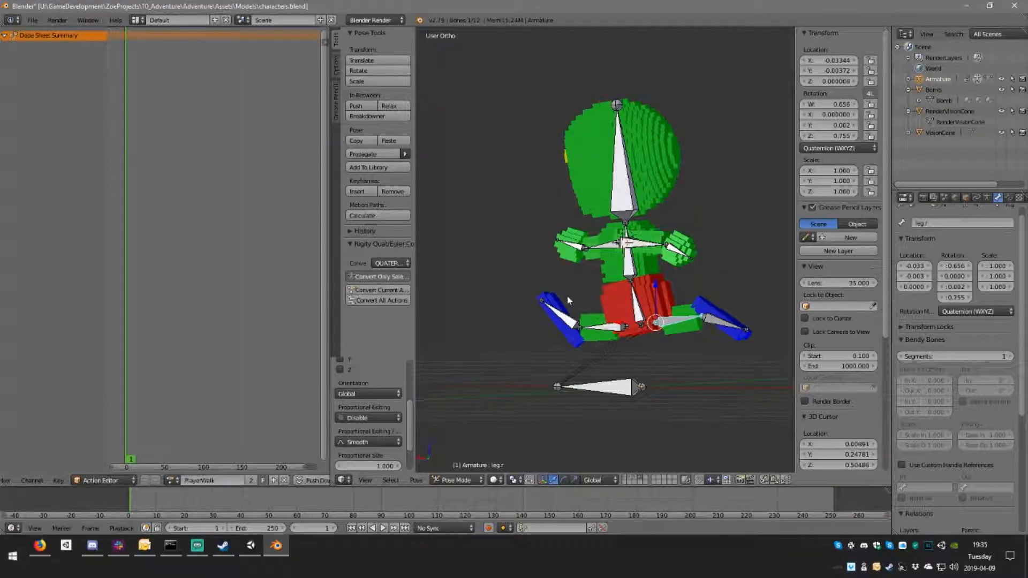
Step: Switch to Firefox and run a DuckDuckGo image search for "rayman"
left_click(41, 548)
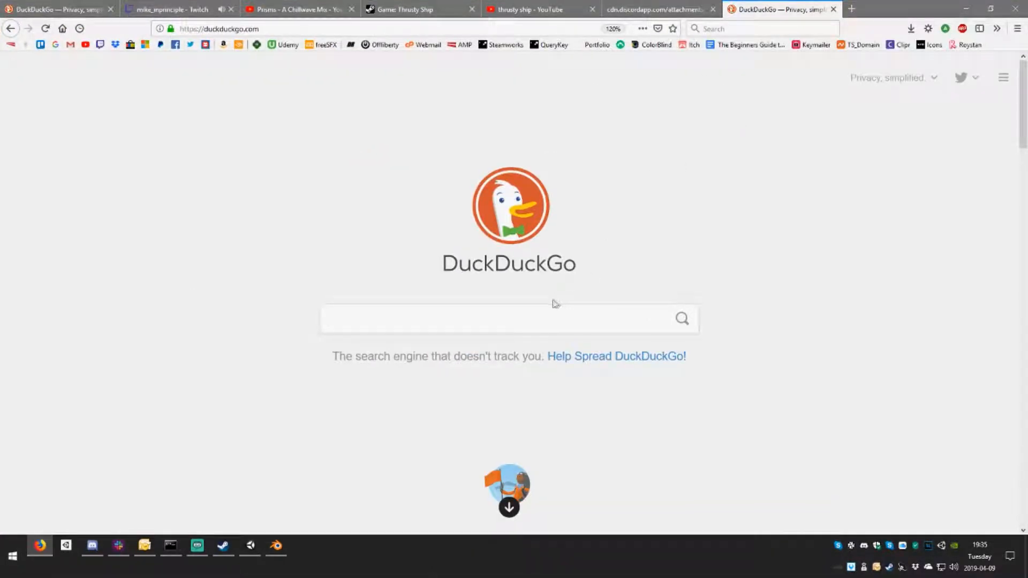
type("ra")
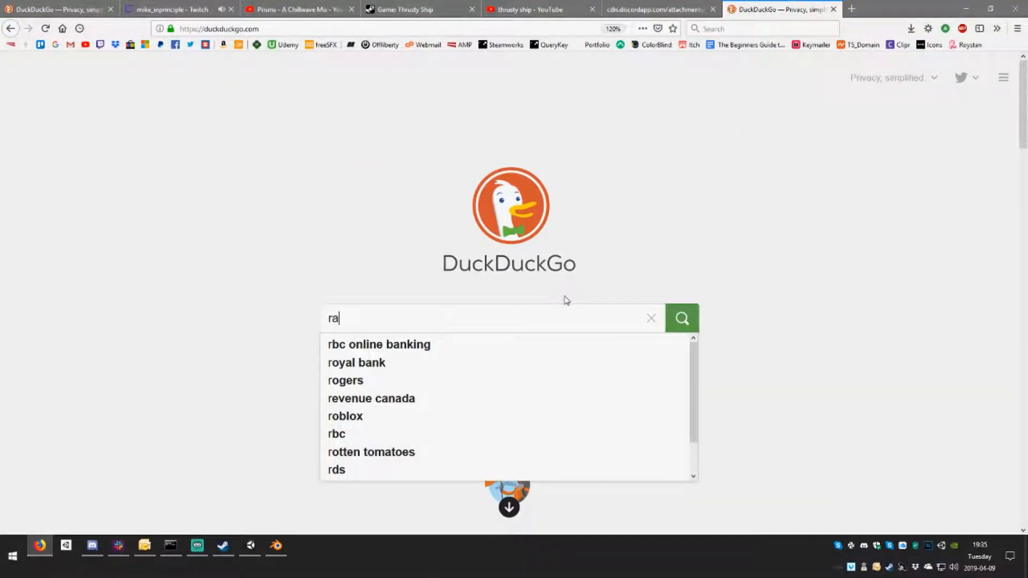
type("yman")
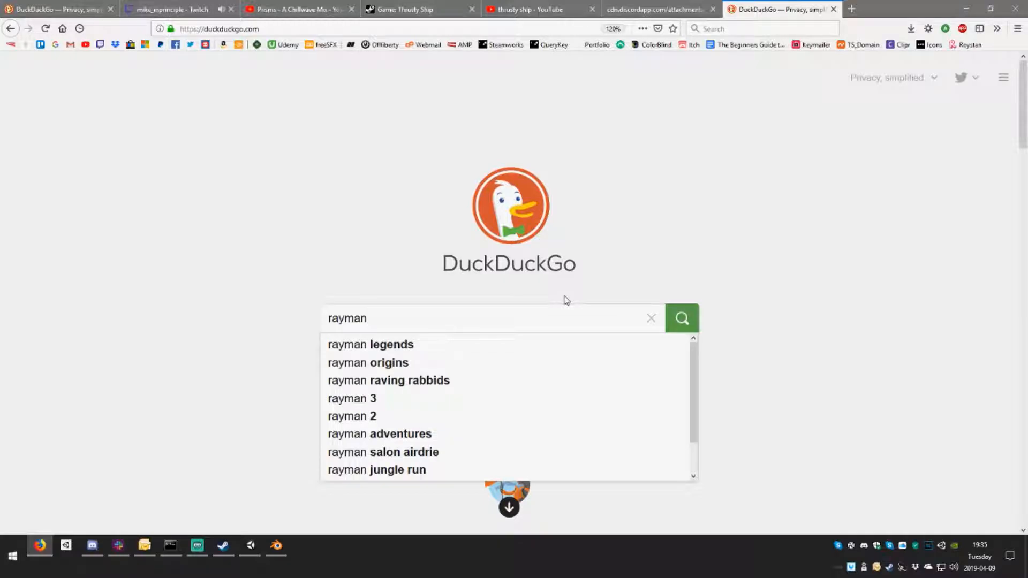
key("Return")
left_click(152, 105)
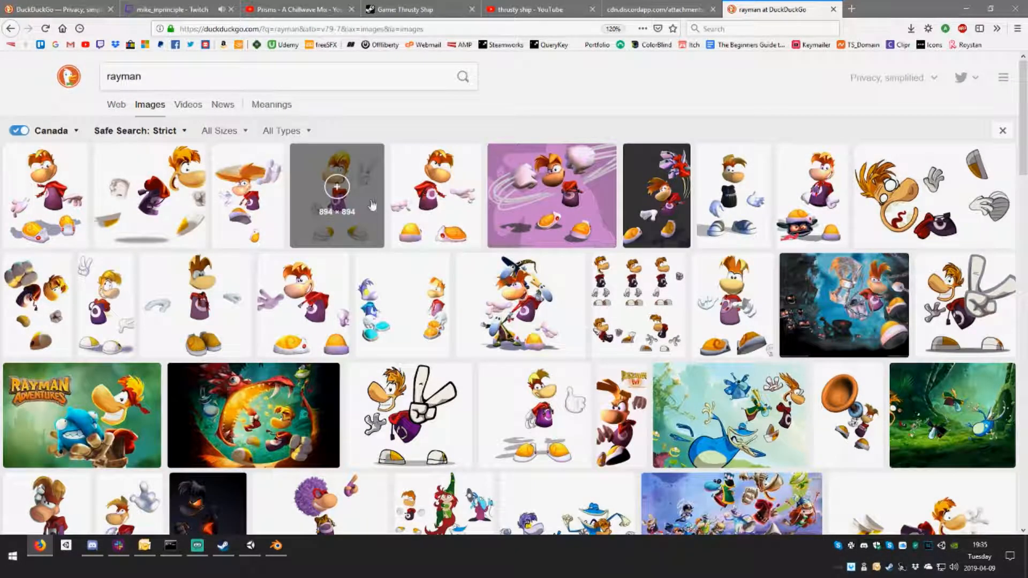
Step: Examine the Rayman render and the Rayman Legends pose sheet as references for detached limbs, closing each preview
left_click(337, 198)
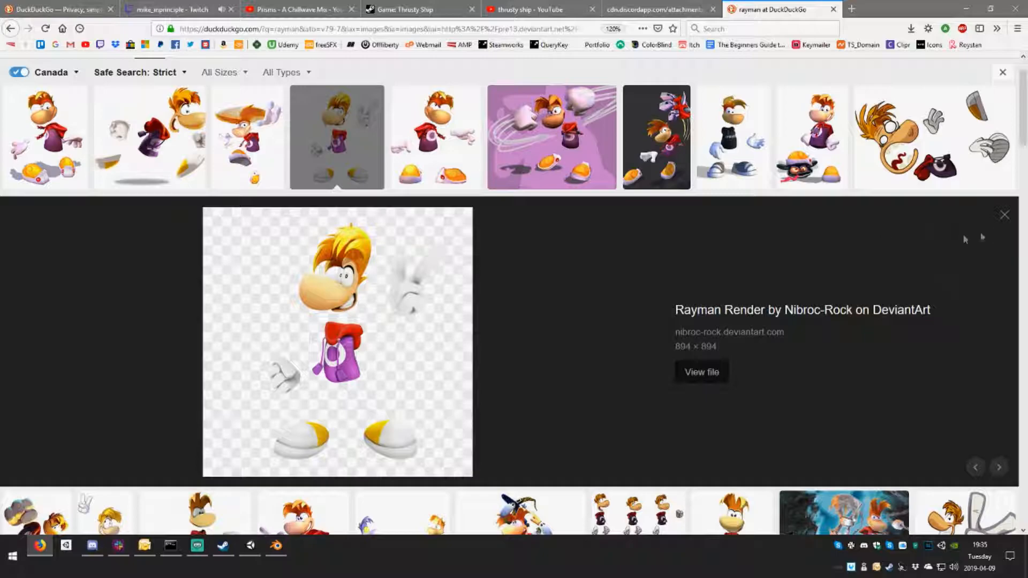
left_click(1005, 215)
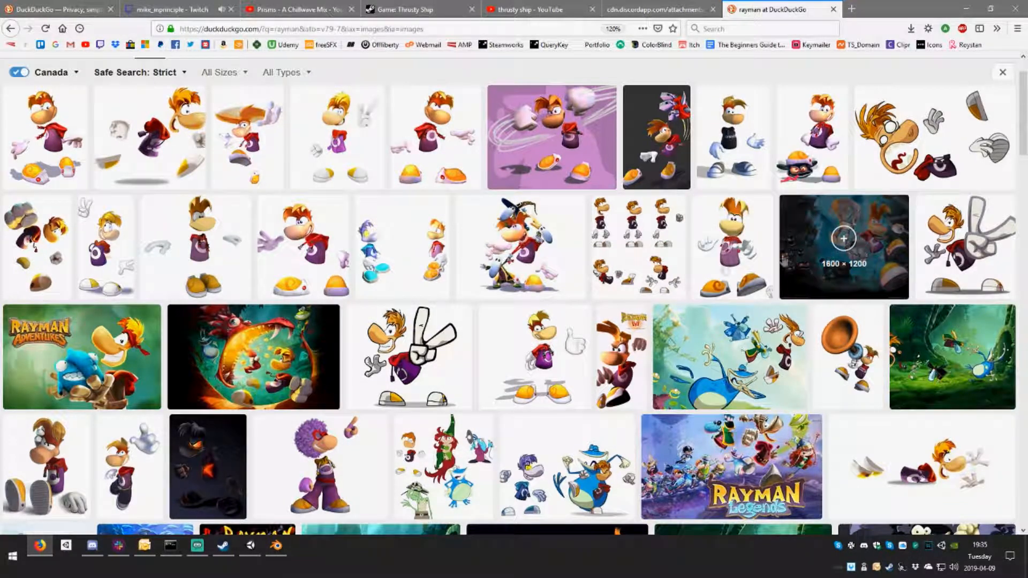
left_click(648, 276)
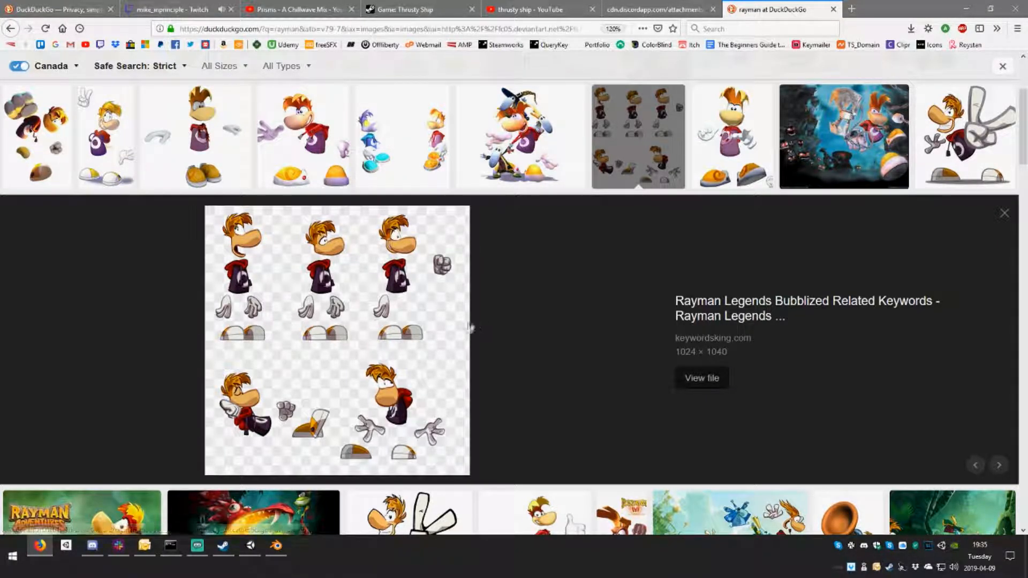
left_click(1004, 213)
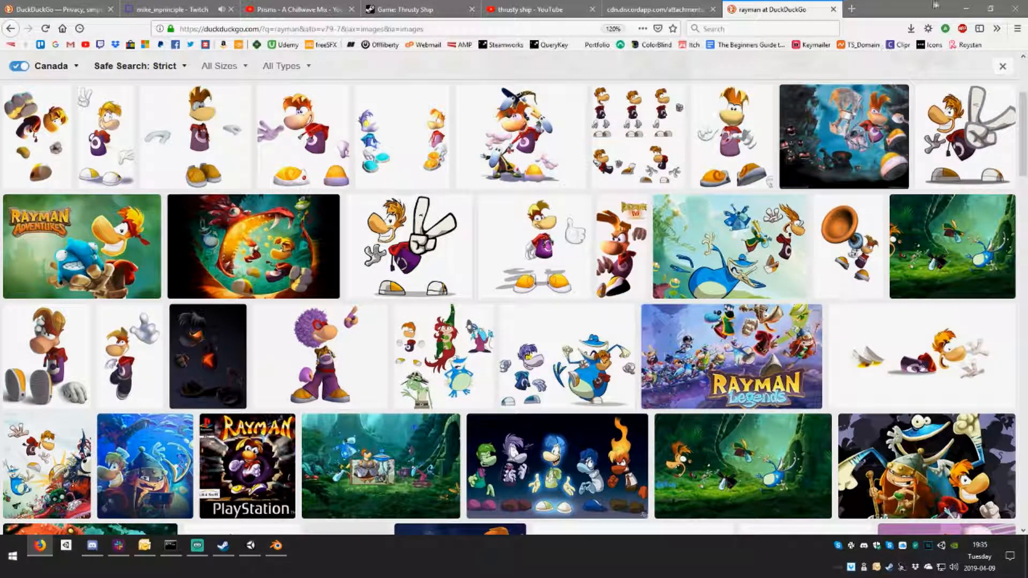
Step: Switch back to Blender and select the arm.r bone on the posed character
left_click(965, 10)
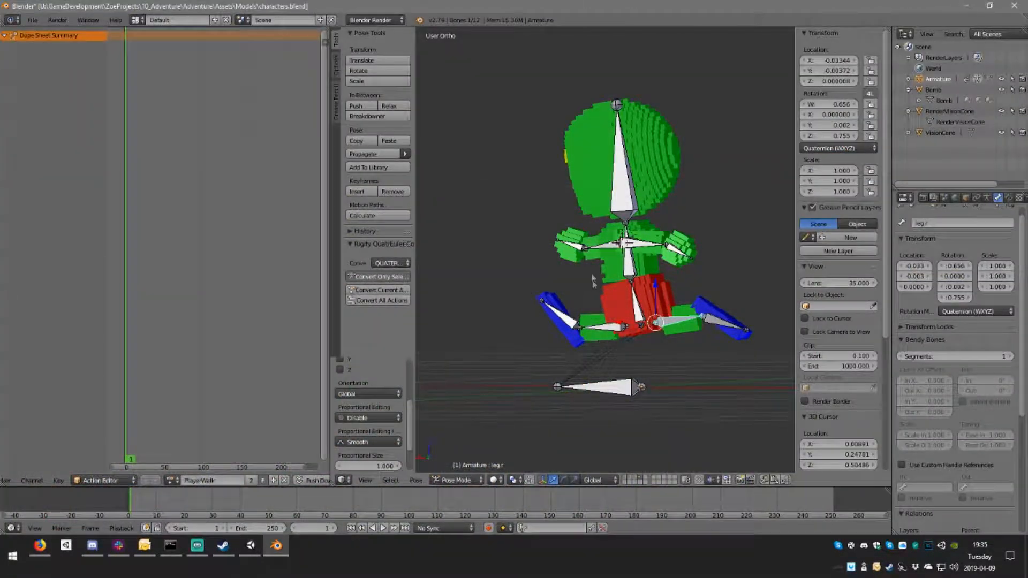
middle_click_drag(666, 252, 575, 250)
right_click(577, 250)
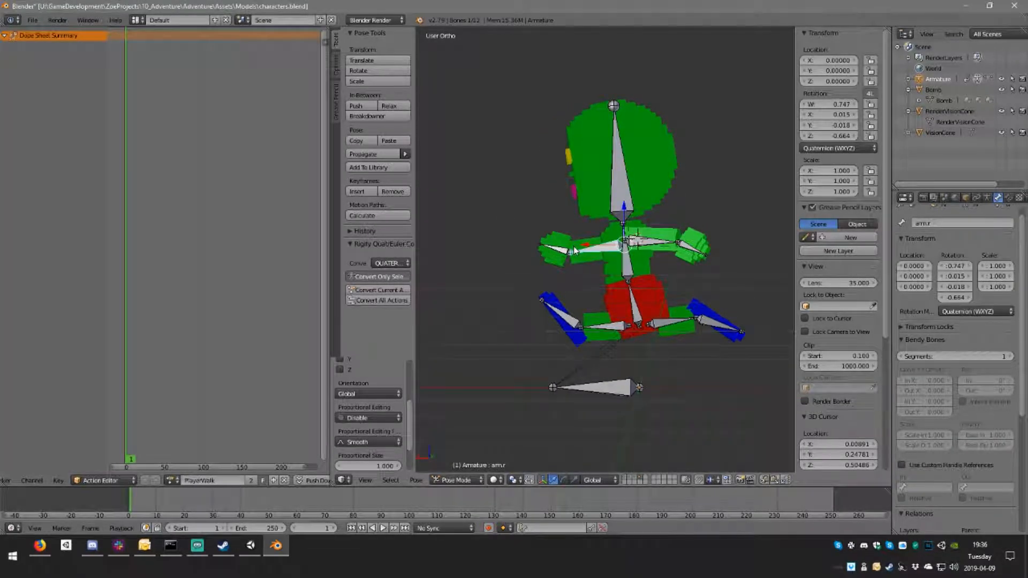
key("ctrl+KP_1")
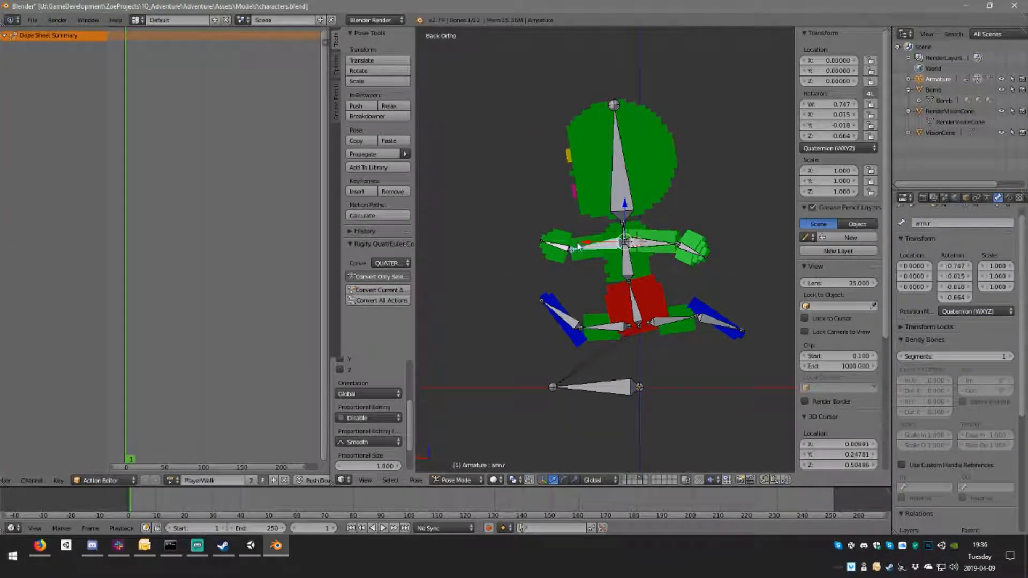
key("g")
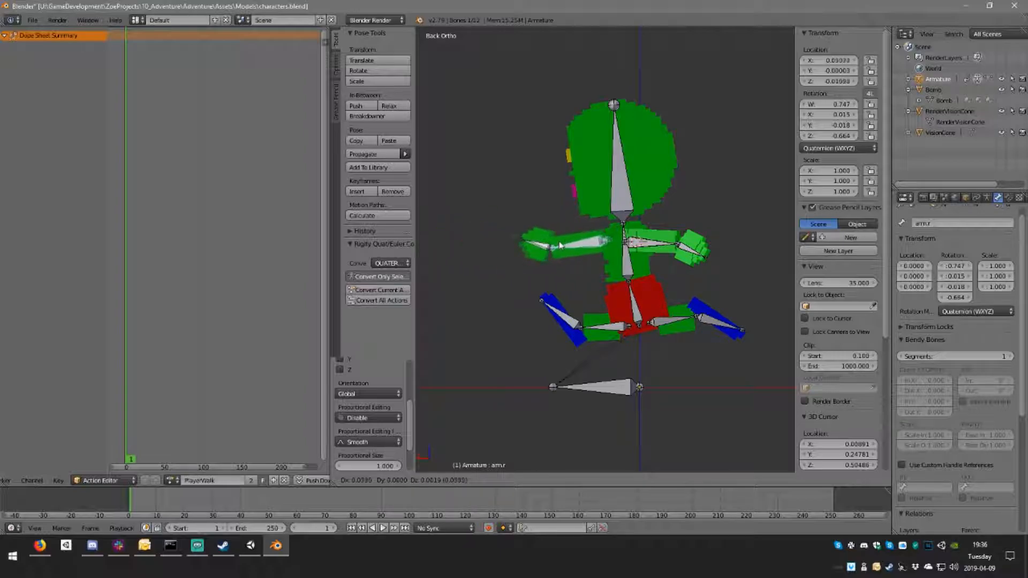
right_click(485, 235)
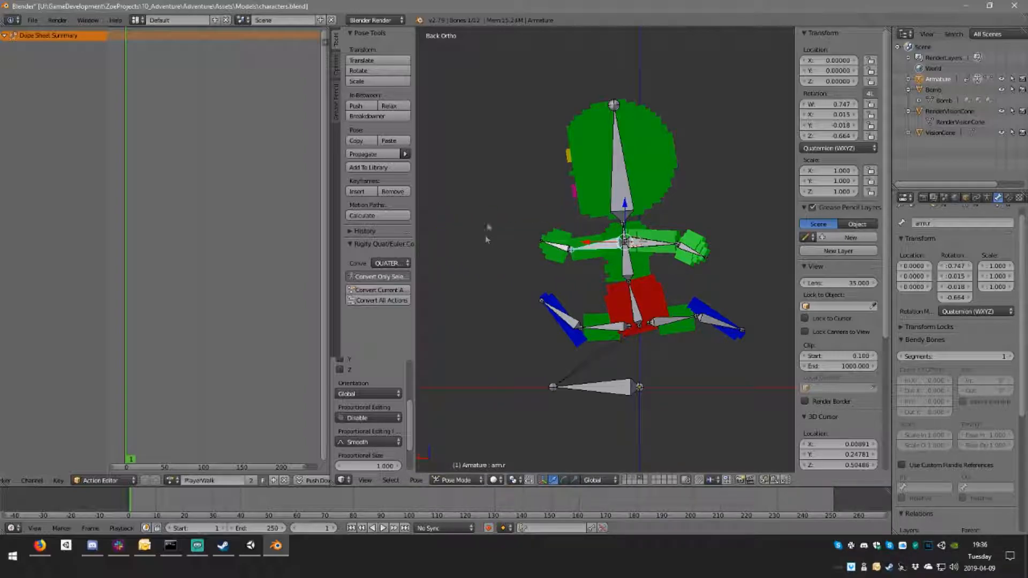
mouse_move(574, 218)
middle_mouse_down()
mouse_move(665, 223)
mouse_move(563, 222)
middle_mouse_up()
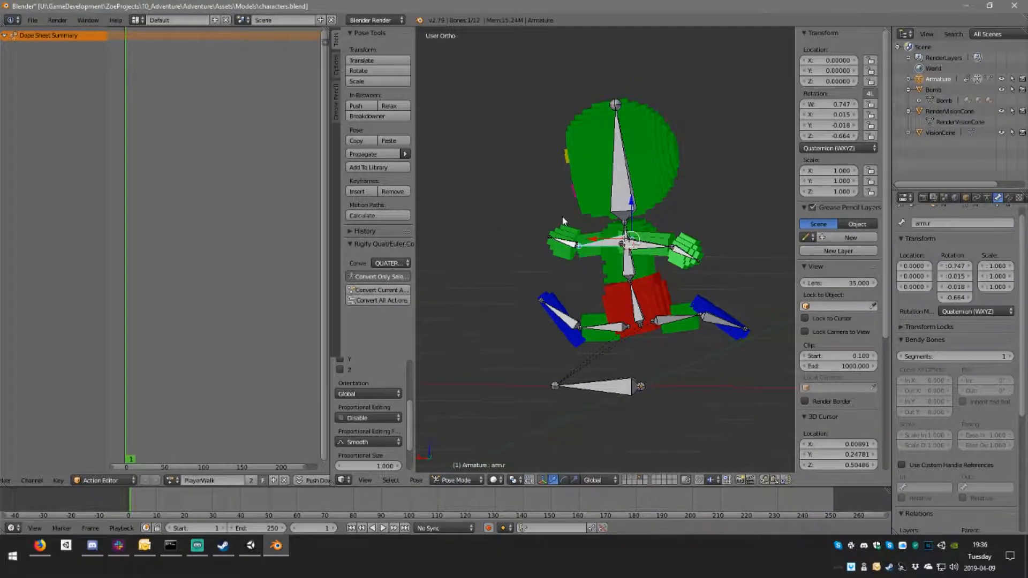
key("KP_3")
key("KP_1")
key("KP_3")
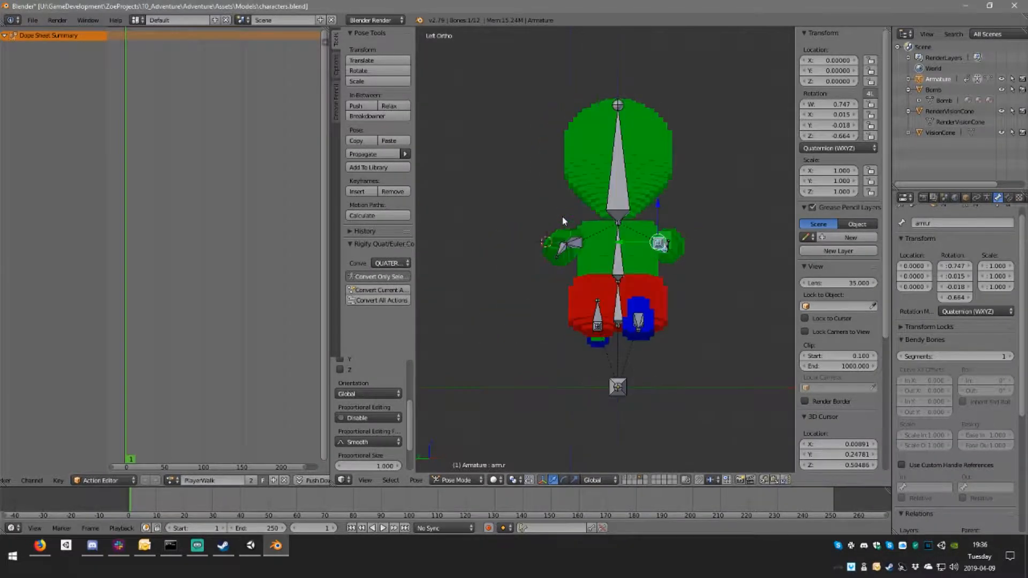
Step: Select all the armature's bones and insert LocRotScale keyframes for the pose on frame 1
key("ctrl+KP_1")
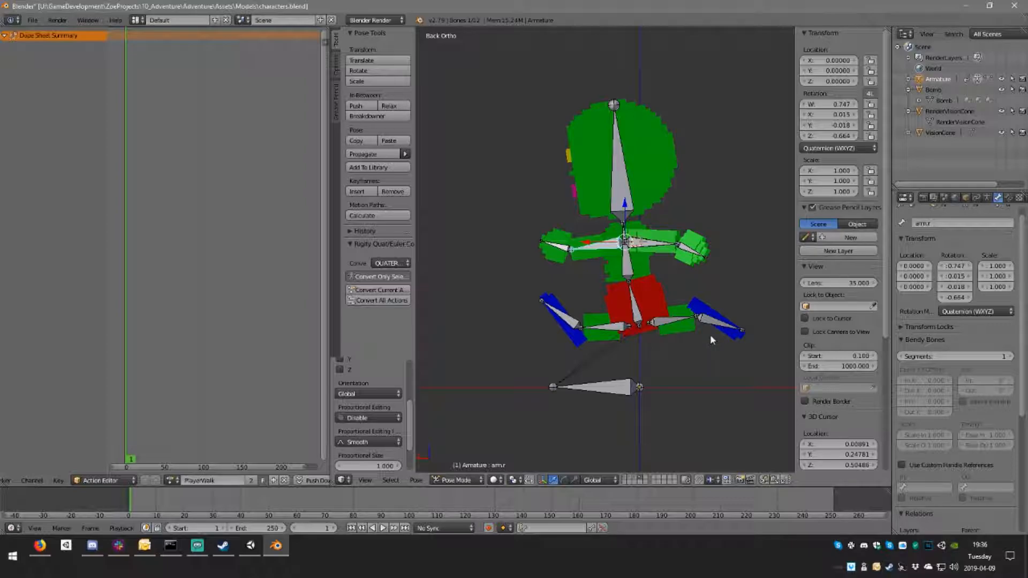
key("a")
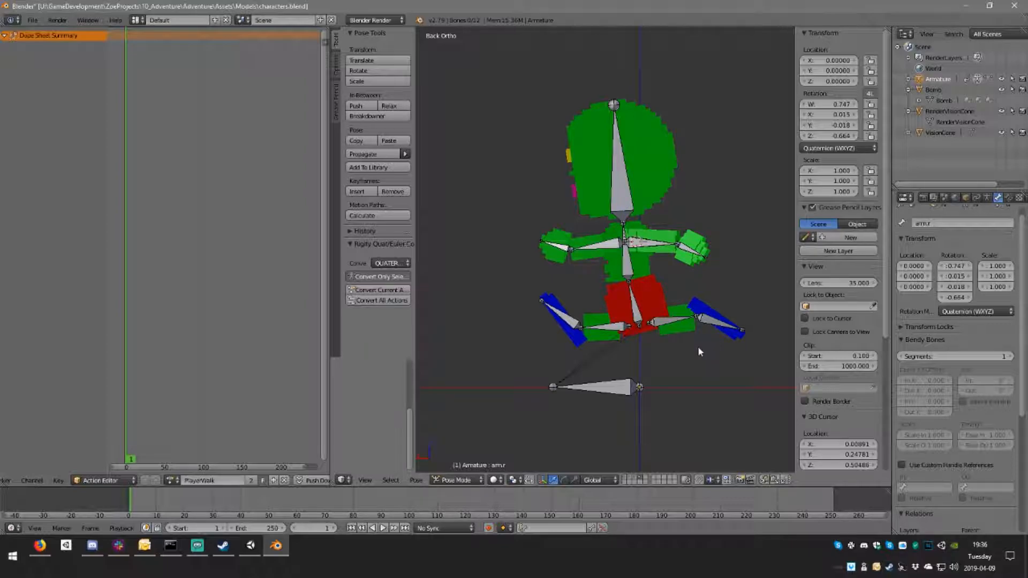
key("a")
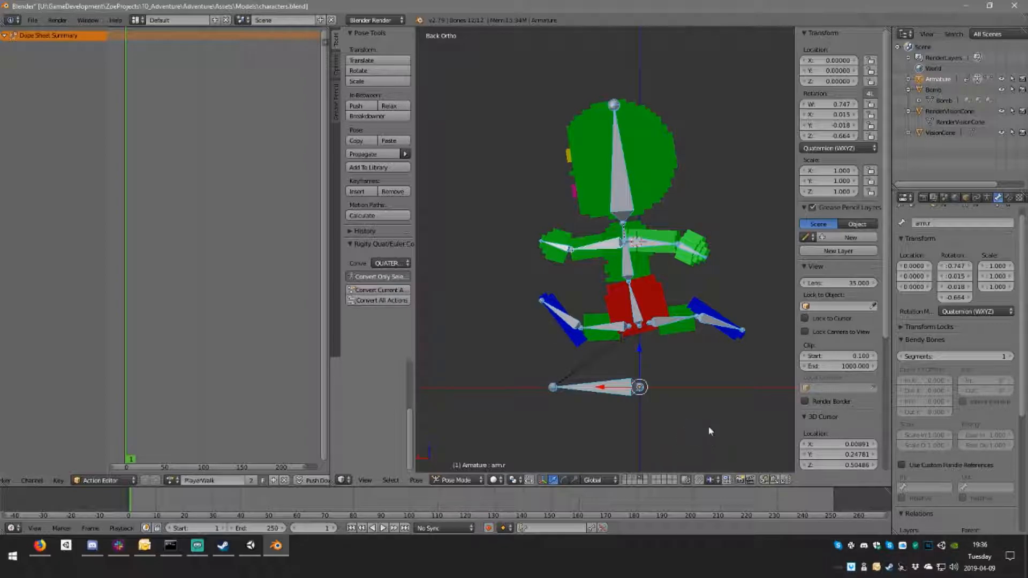
key("i")
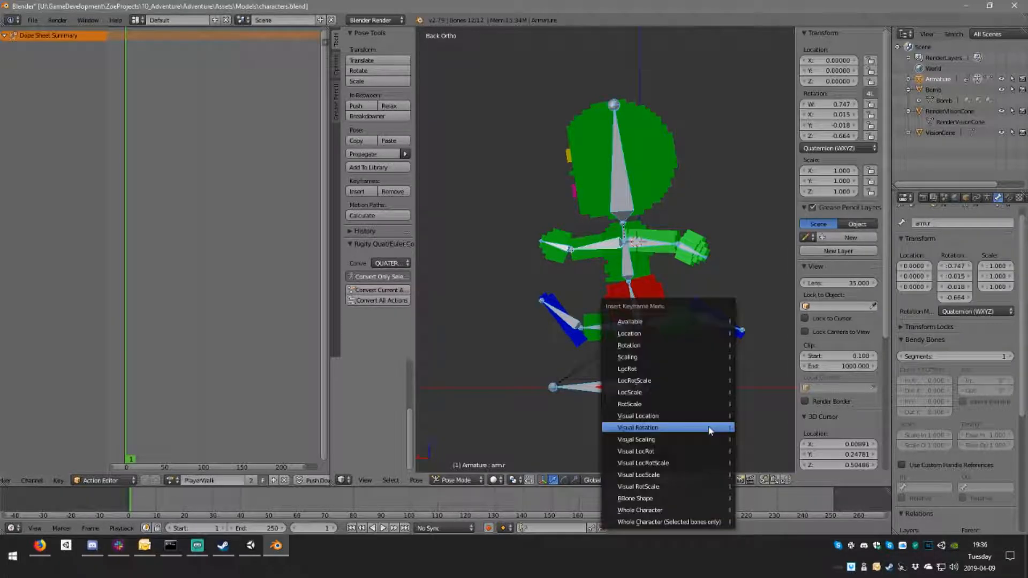
left_click(667, 382)
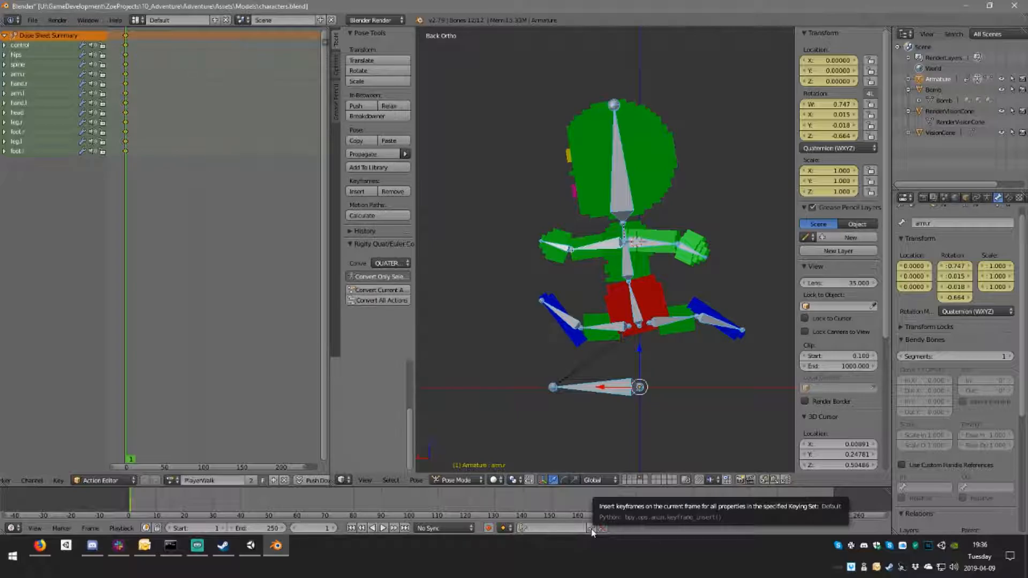
Step: Make LocRotScale the active keying set and key all selected bones with it on frame 1
left_click(544, 528)
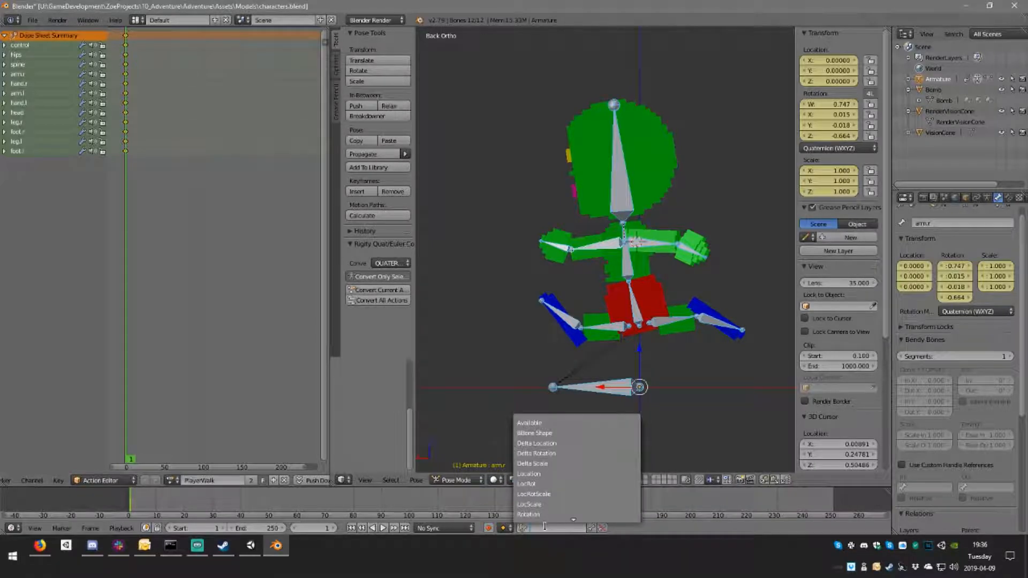
left_click(553, 494)
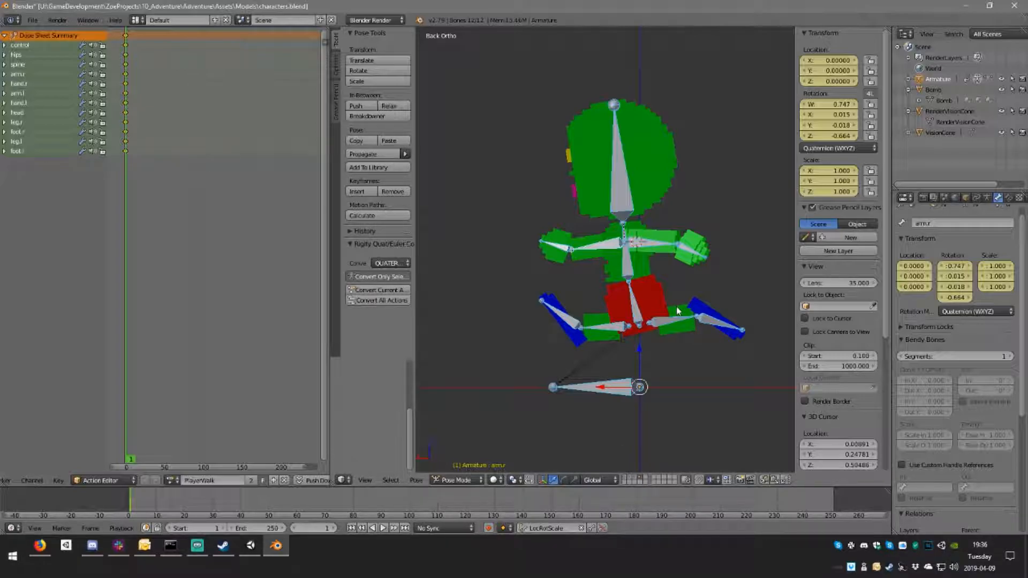
key("i")
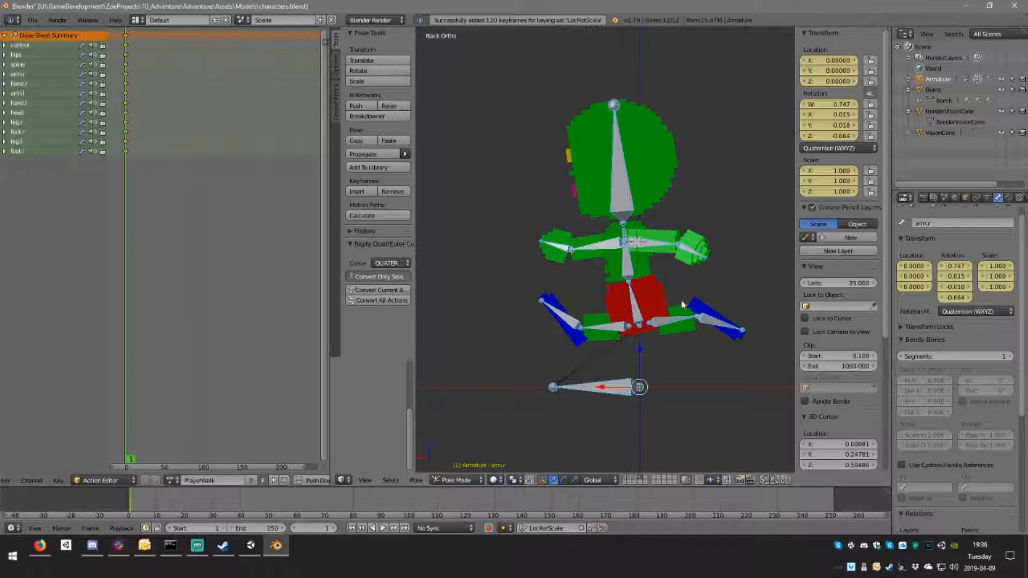
Step: Tilt the hips bone slightly sideways toward the forward leg, as seen from the character's front
middle_click_drag(690, 275, 531, 261)
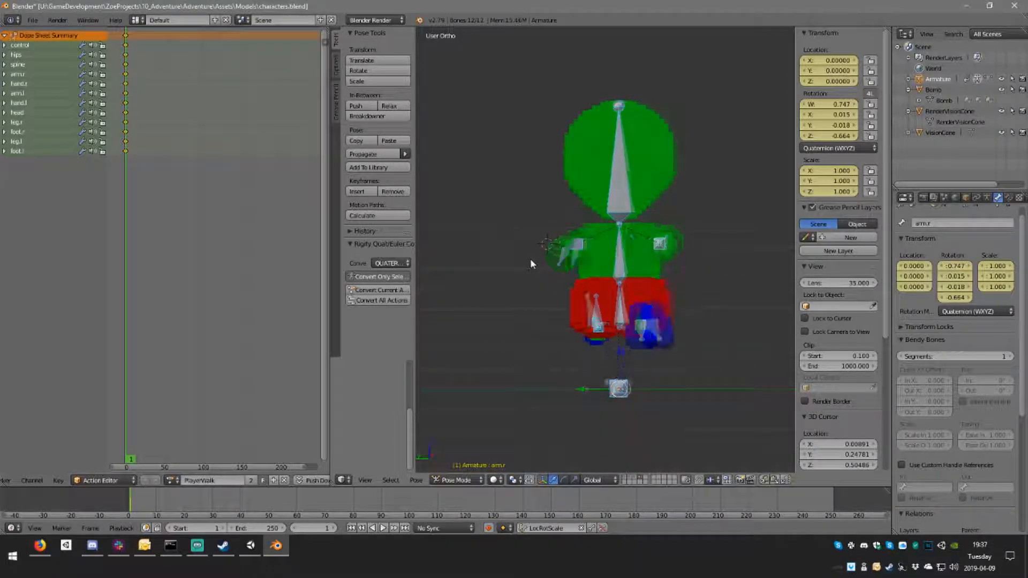
key("KP_3")
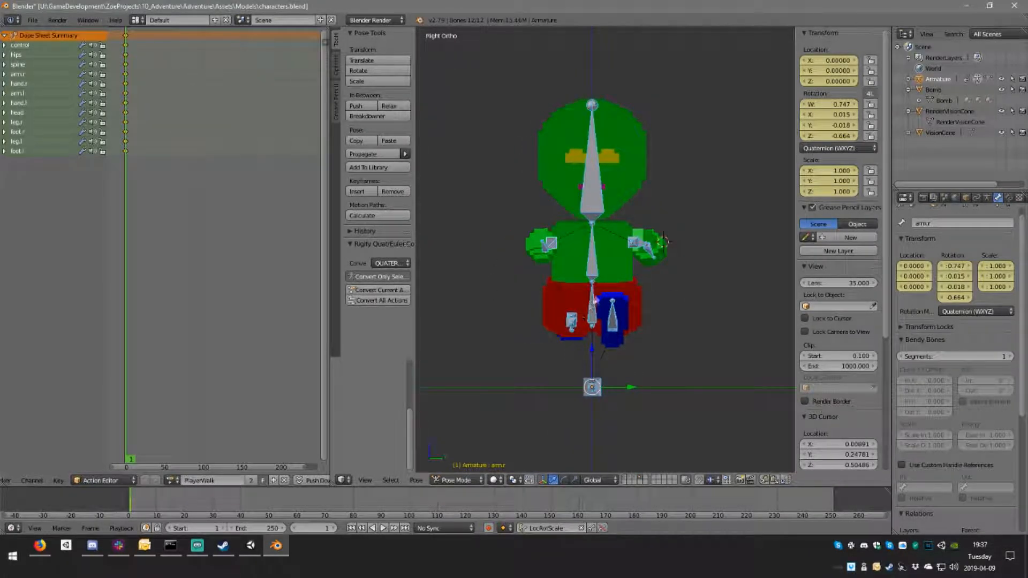
right_click(593, 309)
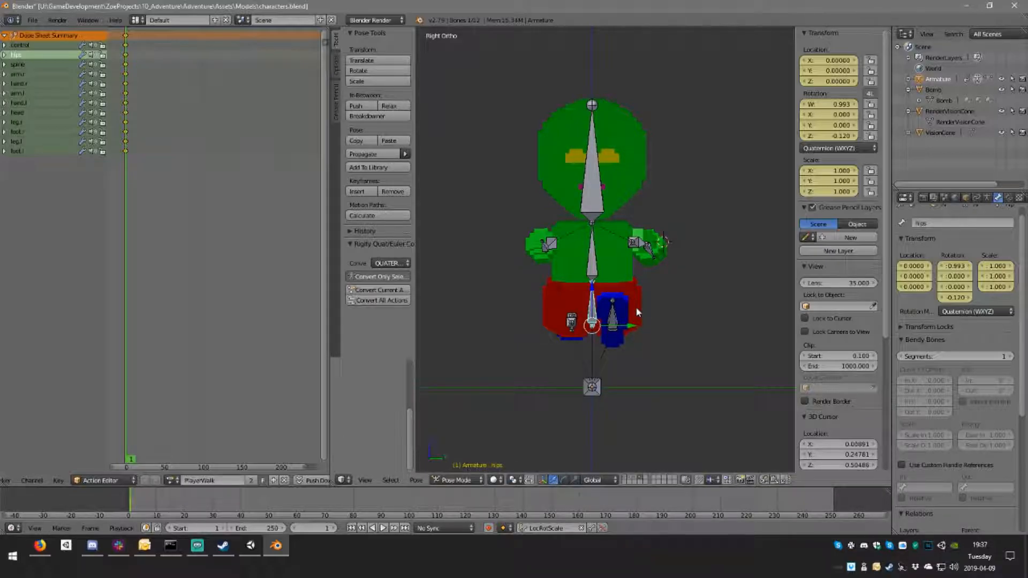
middle_click_drag(637, 313, 788, 301)
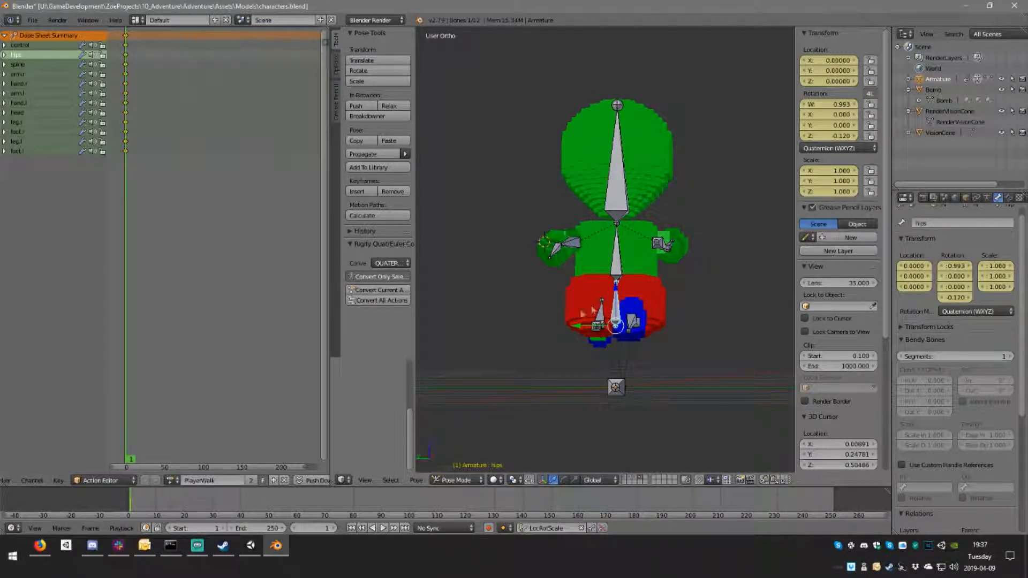
middle_click_drag(606, 321, 750, 319)
key("KP_3")
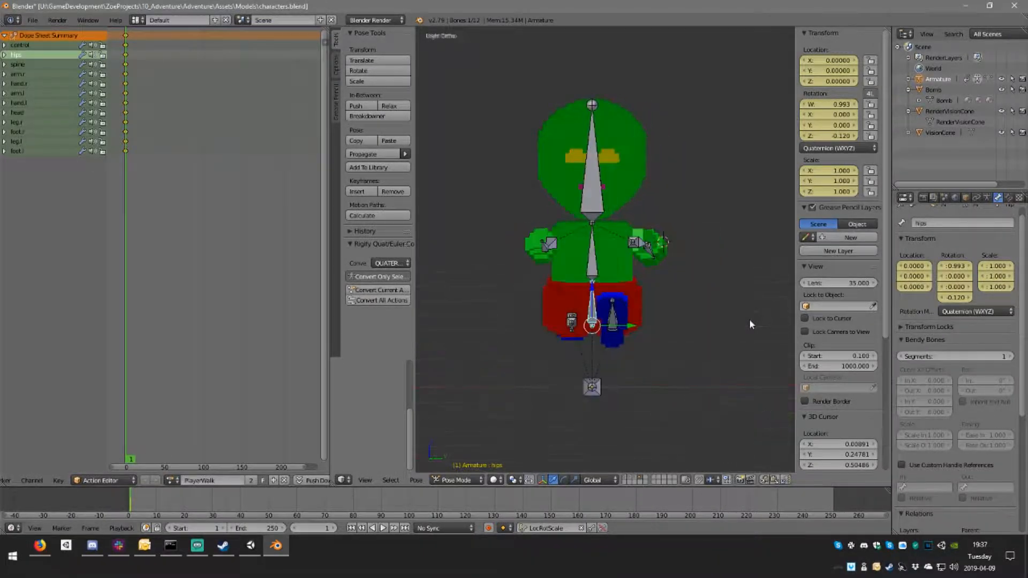
key("r")
left_click(713, 324)
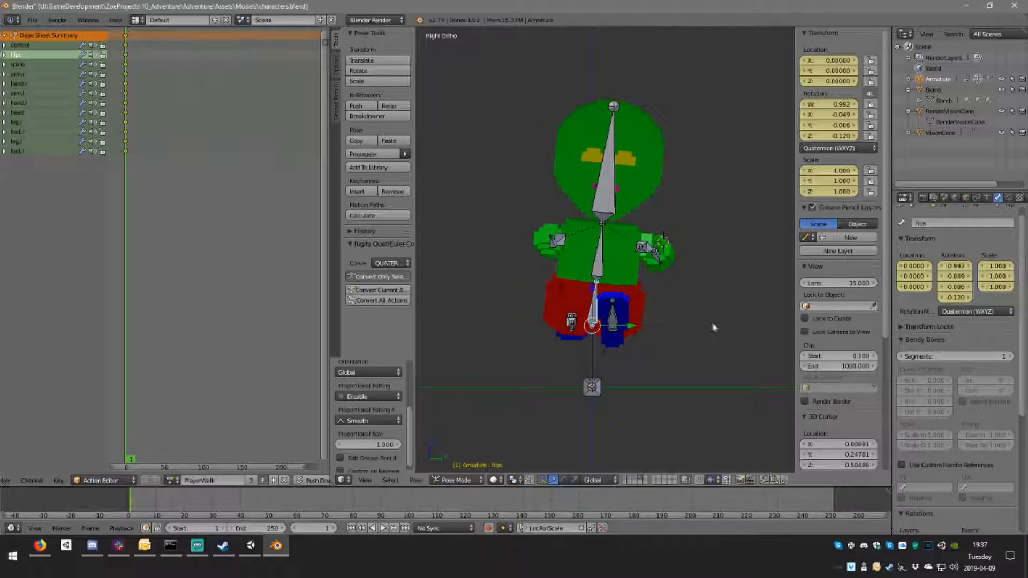
Step: Counter-rotate the spine and head bones so the upper body stands upright over the tilted hips
right_click(600, 271)
key("r")
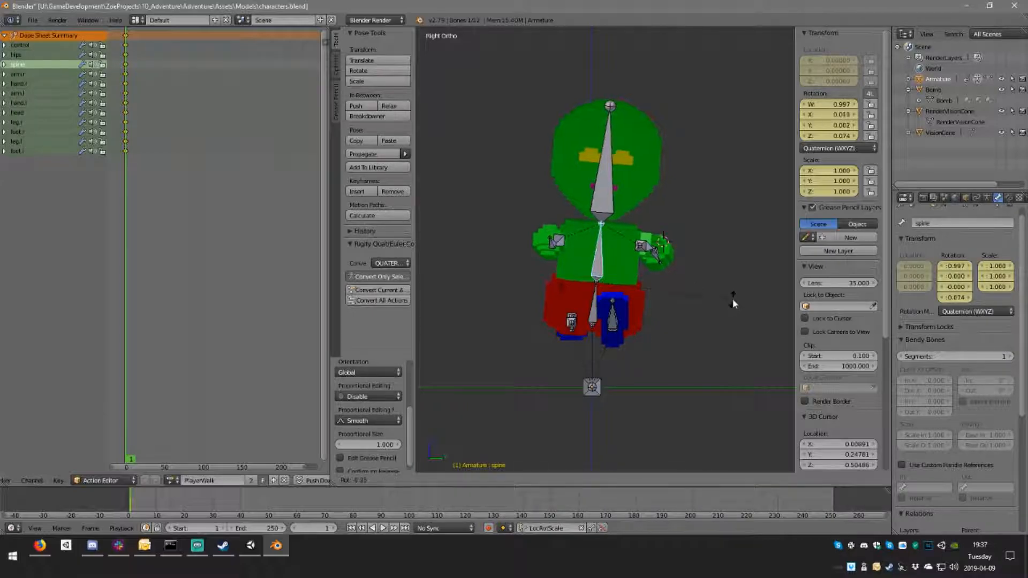
left_click(728, 291)
right_click(603, 205)
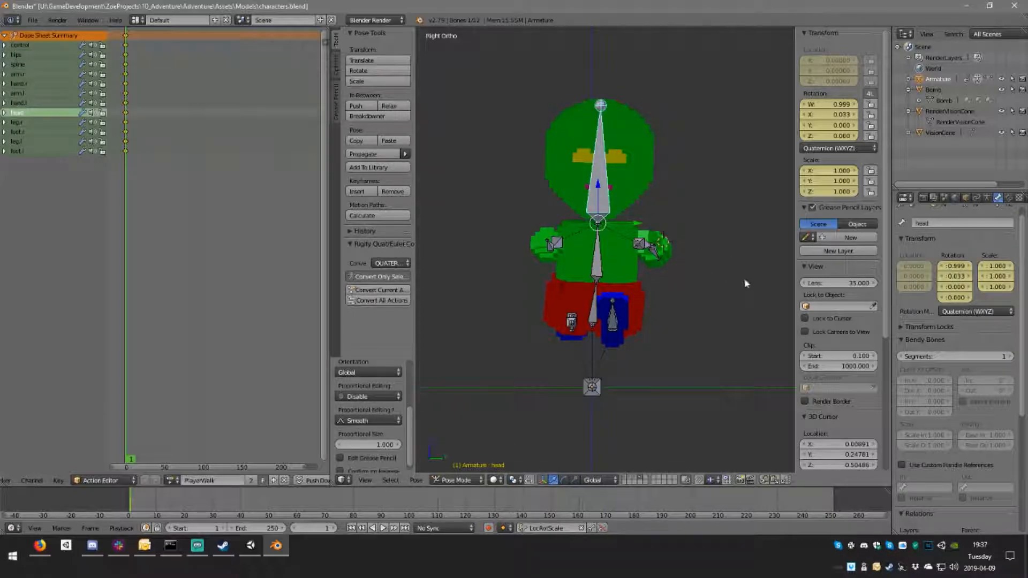
key("r")
left_click(750, 282)
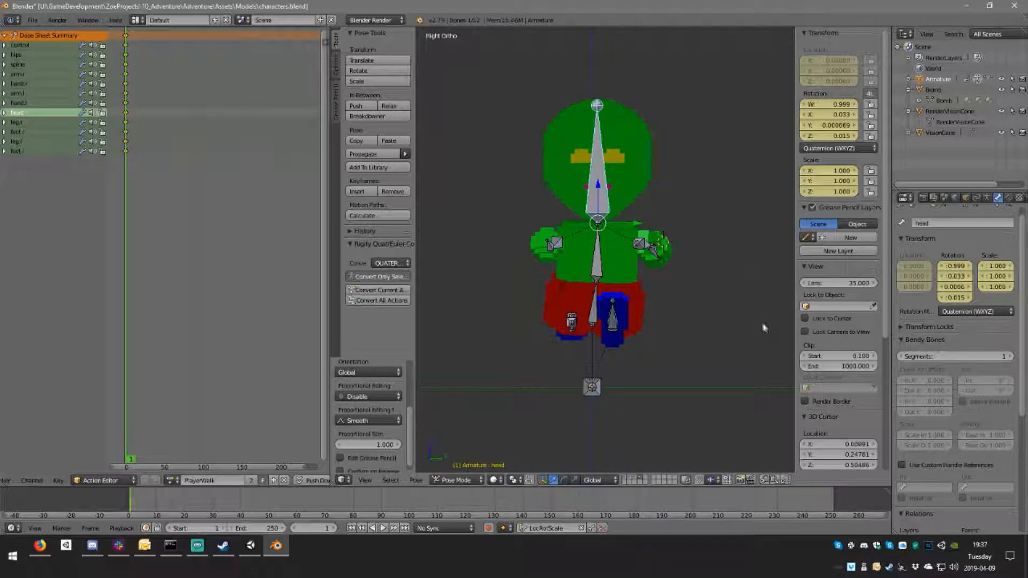
Step: Select all bones and key the adjusted pose on frame 1 with the LocRotScale keying set
scroll(754, 315, "down", 1)
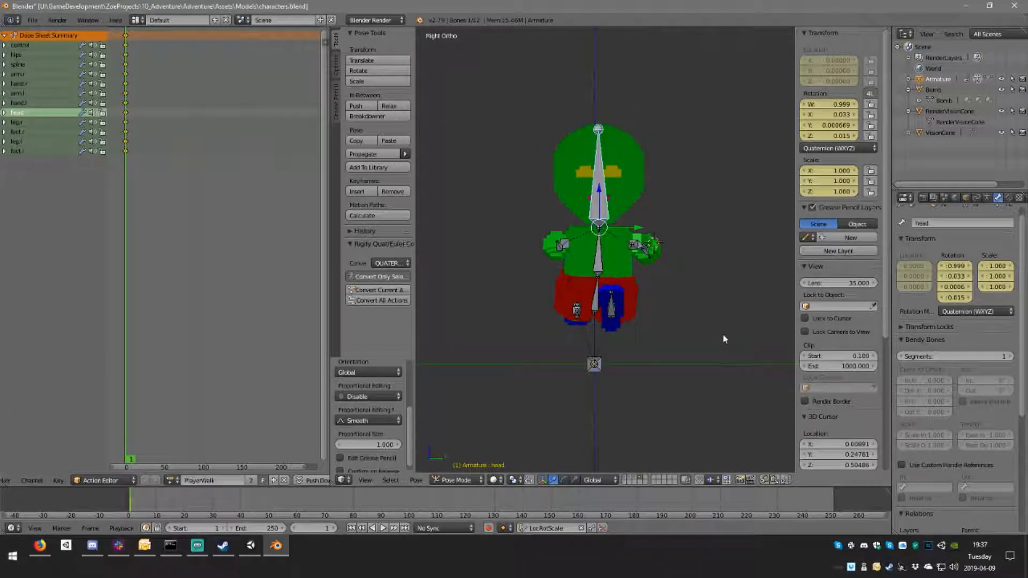
key("a")
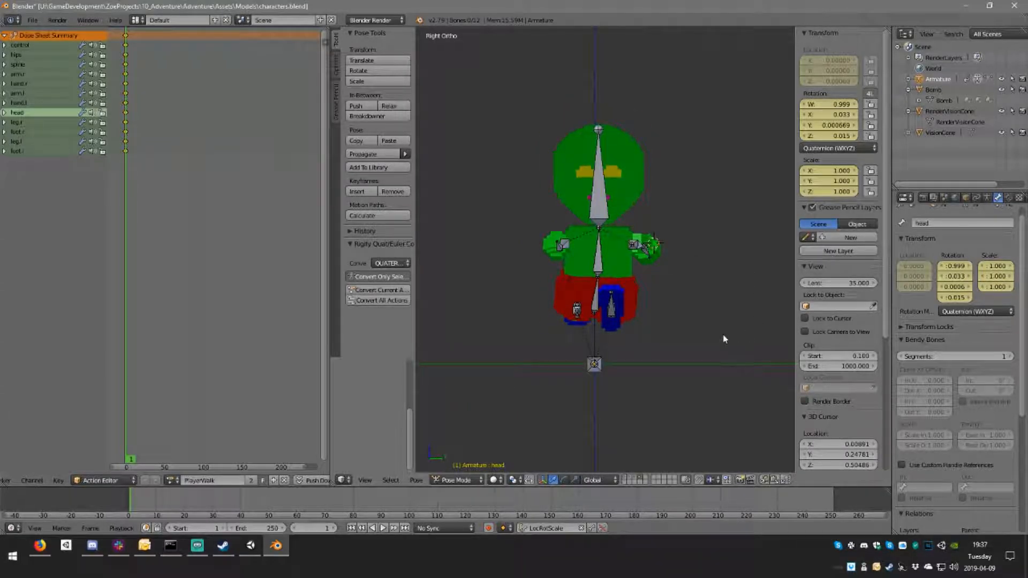
key("a")
key("i")
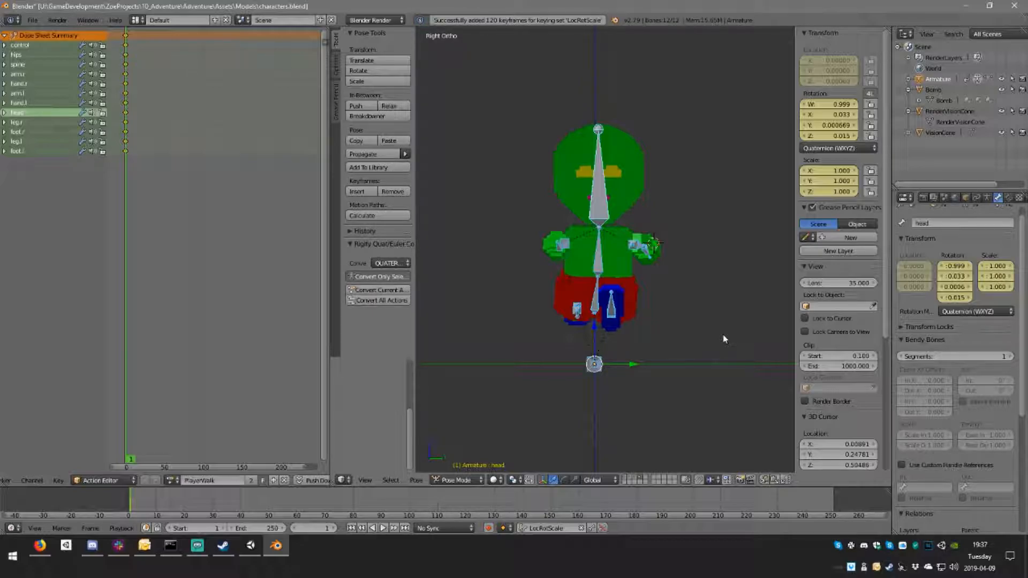
Step: Duplicate the frame 1 keyframes of all bones to frame 27 and make that the current frame
middle_click_drag(700, 299, 670, 339)
key("KP_3")
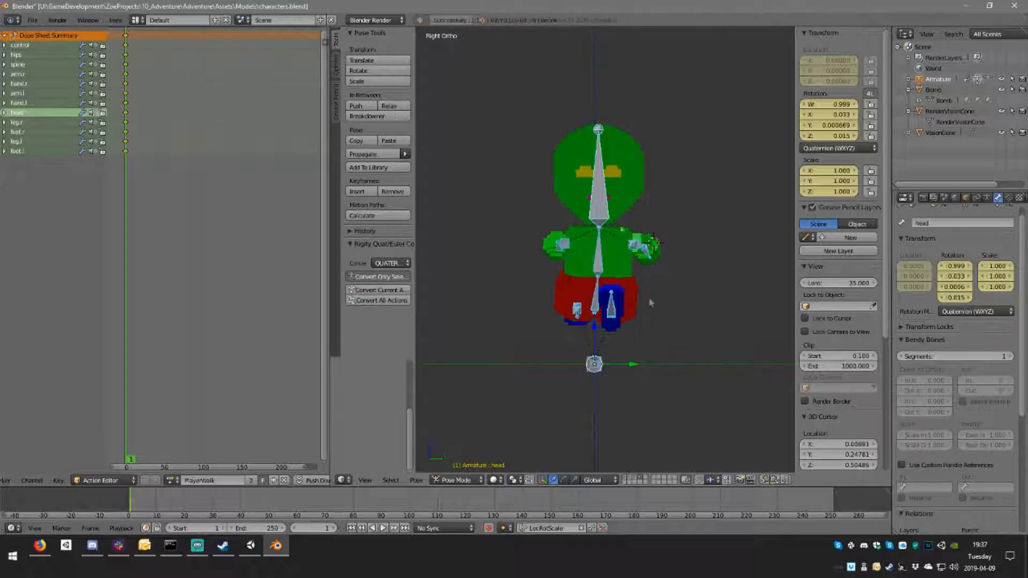
left_click(127, 36)
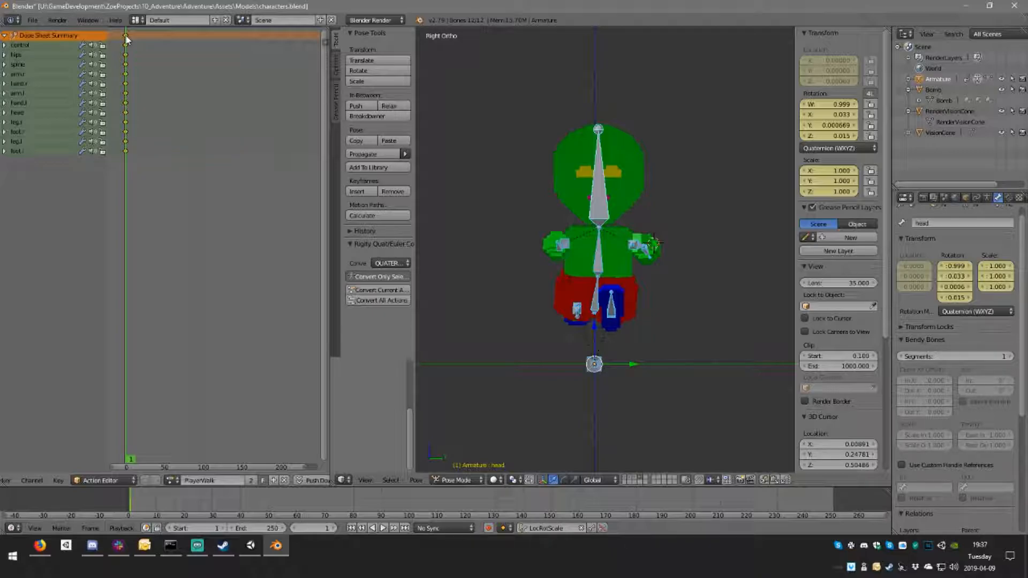
key("shift+d")
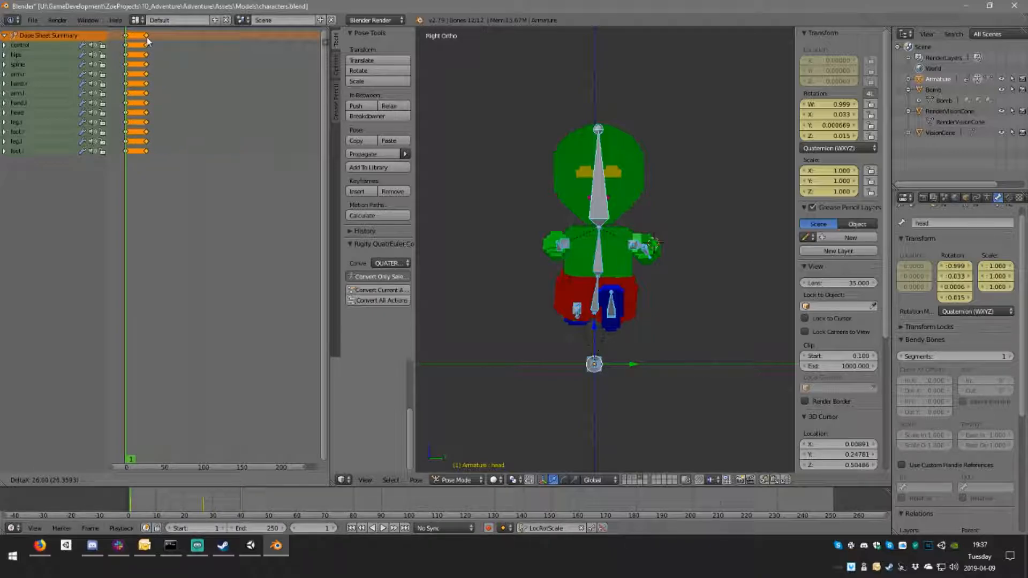
left_click(147, 37)
left_click(147, 39)
scroll(152, 63, "up", 3)
scroll(156, 78, "up", 2)
left_click_drag(225, 468, 135, 467)
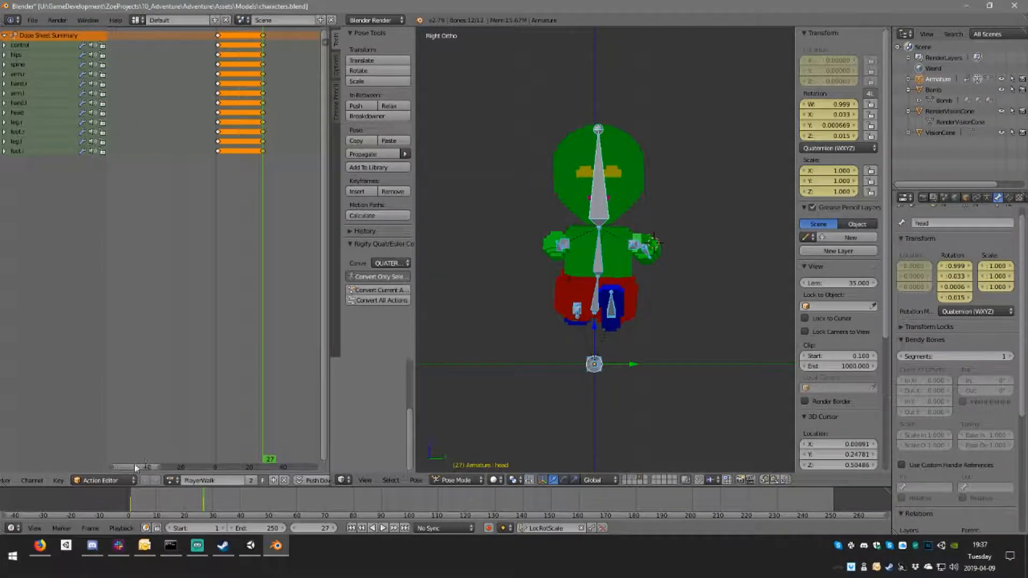
scroll(289, 96, "up", 2)
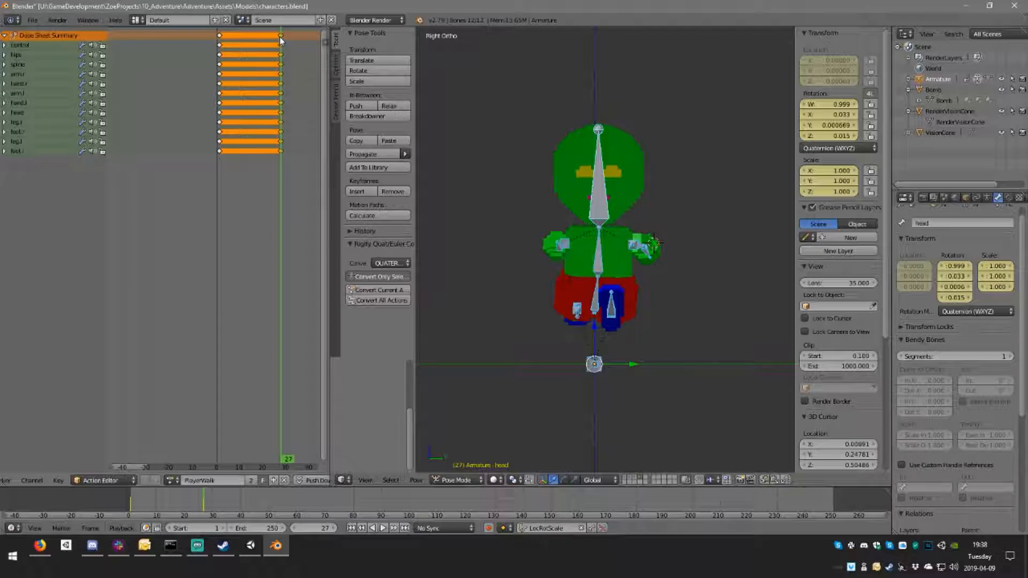
Step: Move the duplicated keyframes to frame 16 and set the current frame to 9, between the two poses
right_click_drag(279, 36, 257, 38)
left_click(257, 37)
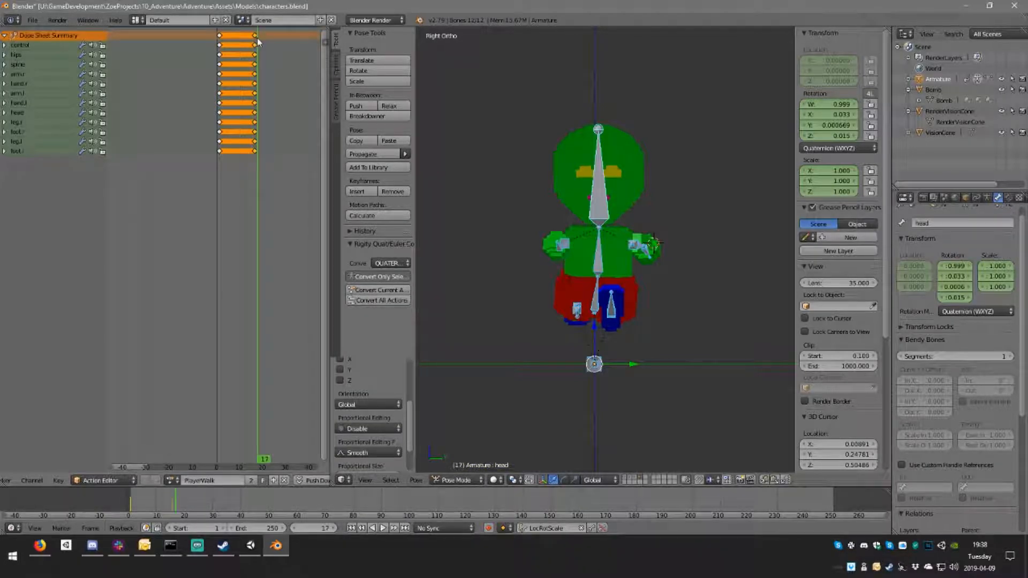
left_click(255, 38)
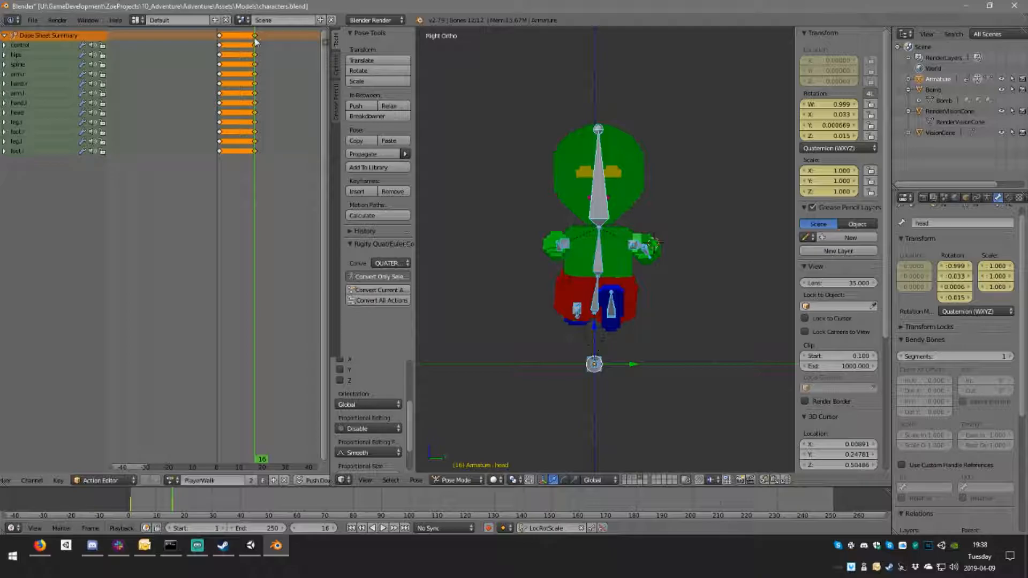
left_click(237, 37)
left_click_drag(237, 37, 238, 38)
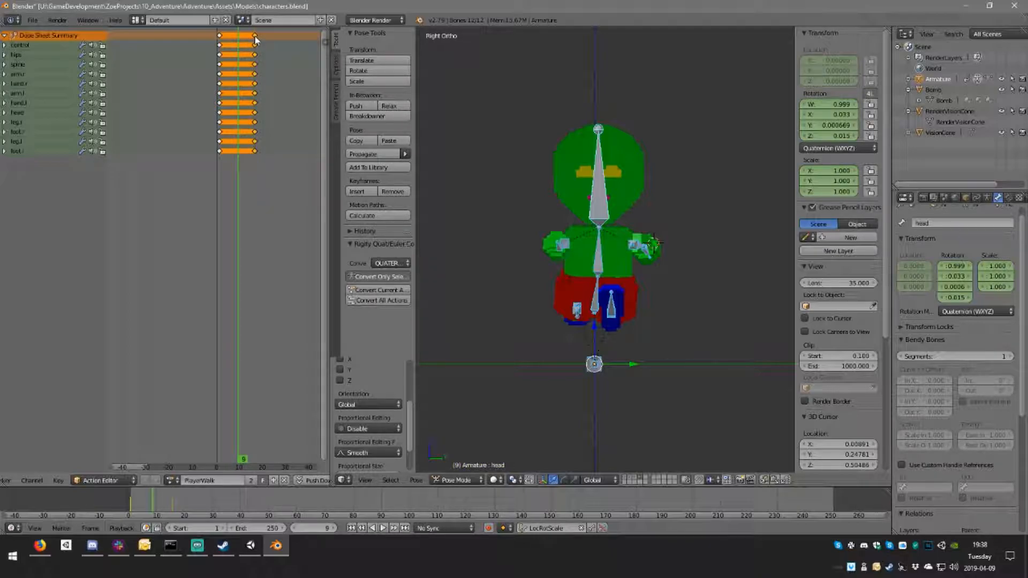
Step: Move the duplicated end keyframes one frame later to frame 17 and keep the current frame at 9
key("g")
left_click(257, 37)
mouse_move(238, 36)
left_mouse_down()
mouse_move(219, 38)
mouse_move(237, 38)
left_mouse_up()
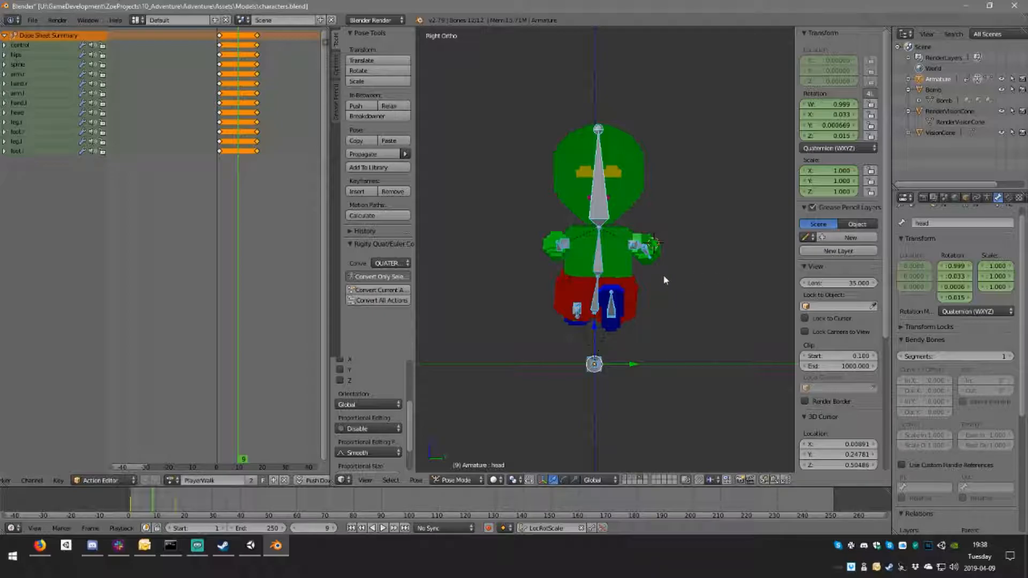
key("ctrl+c")
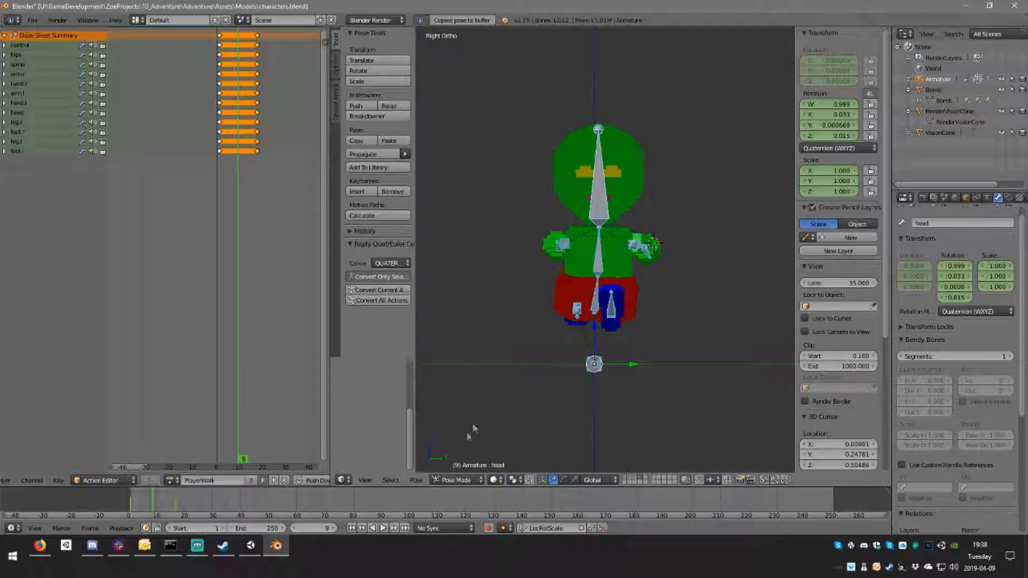
key("ctrl+v")
left_click(368, 379)
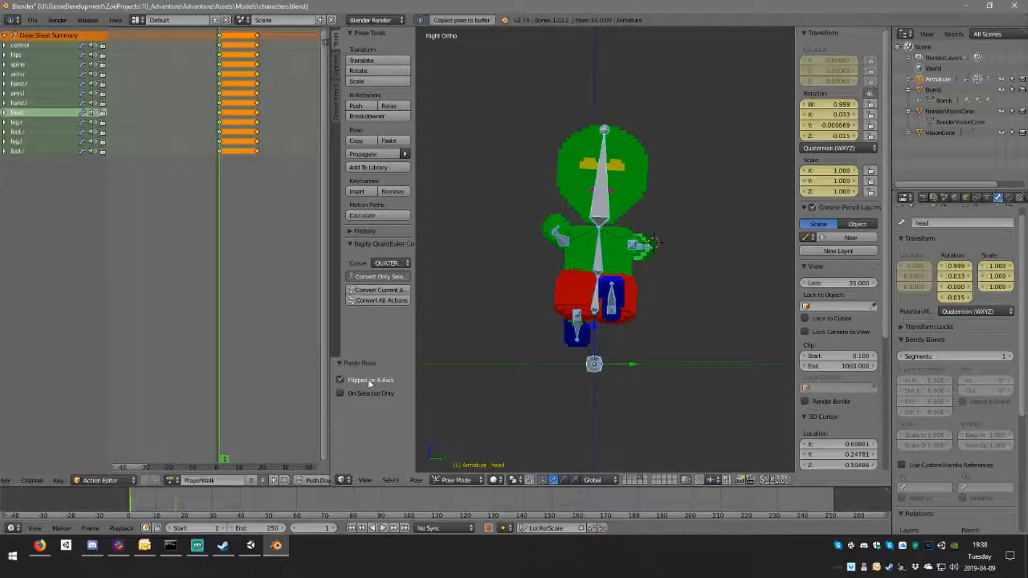
key("shift+Left")
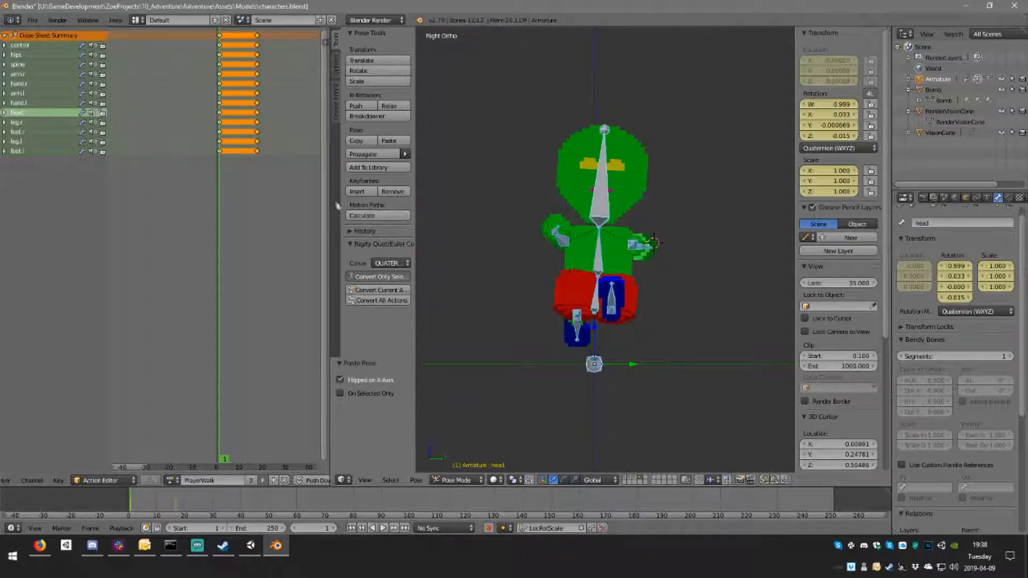
Step: Copy the pose of all bones, paste it flipped on the X axis at frame 9, and key it there
left_click(238, 89)
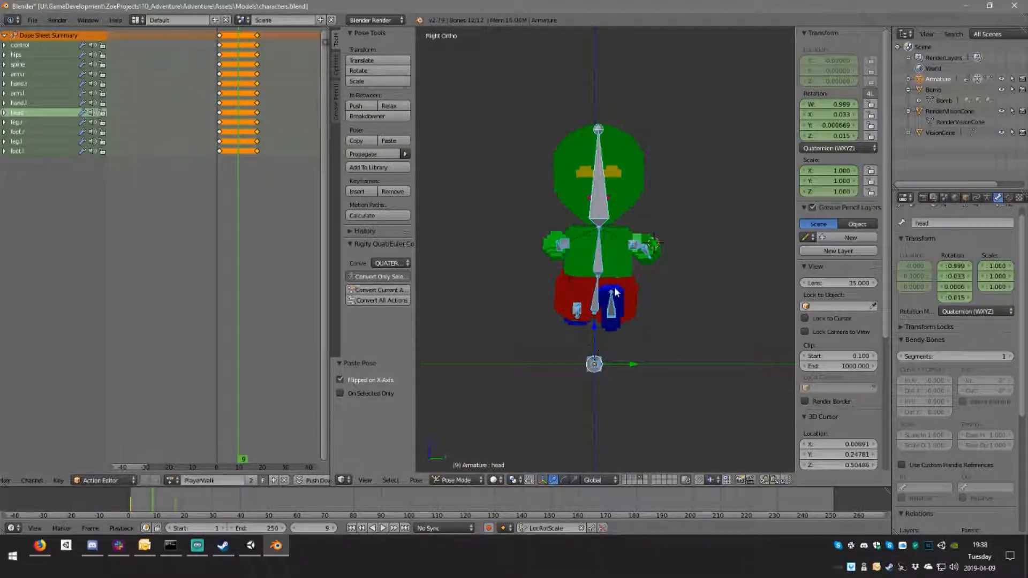
key("ctrl+c")
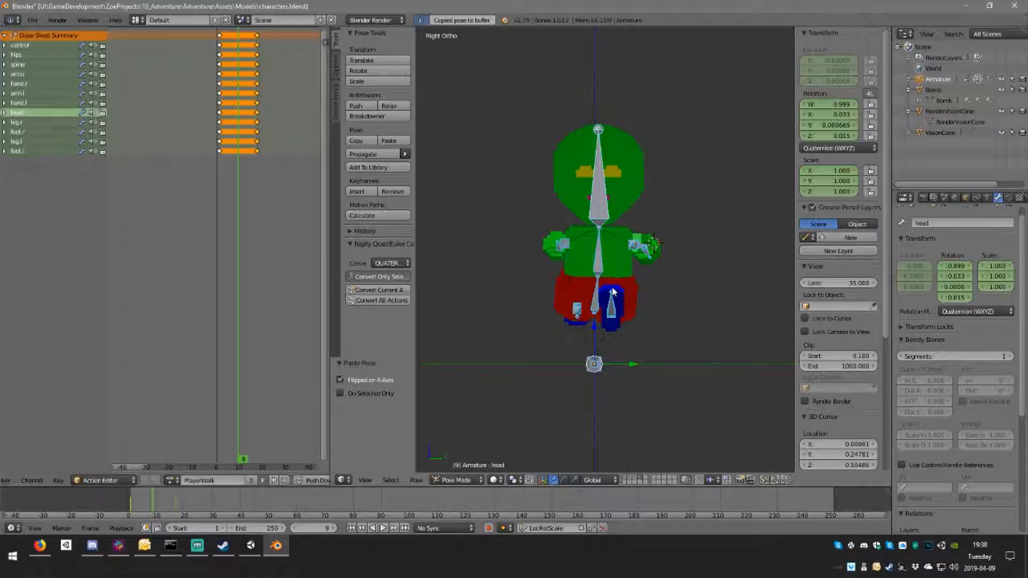
left_click(366, 377)
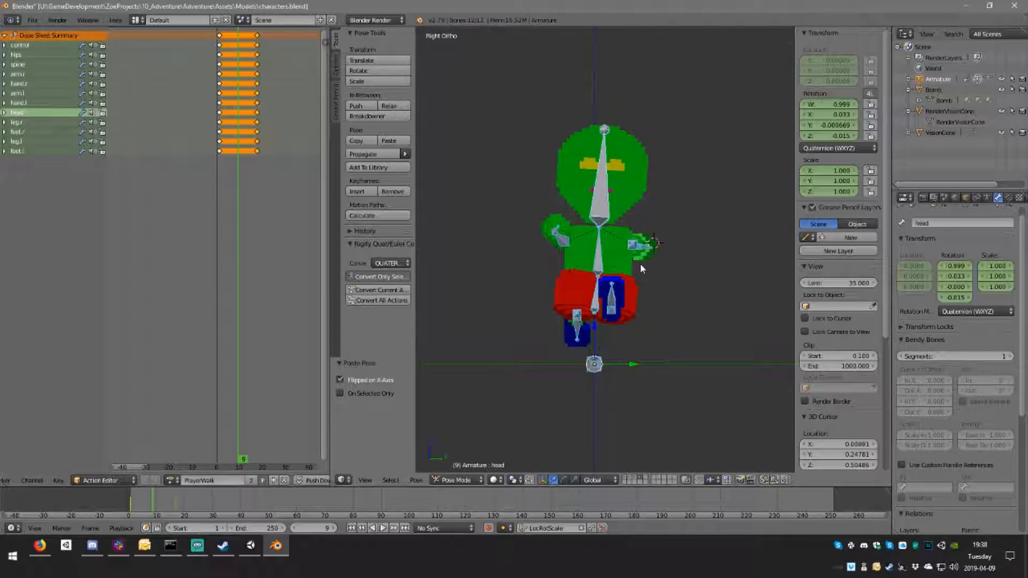
key("i")
Step: Play the walk animation, return to frame 1, and check the pose from several angles
middle_click_drag(640, 269, 615, 301)
middle_click_drag(538, 299, 610, 268)
left_click(223, 124)
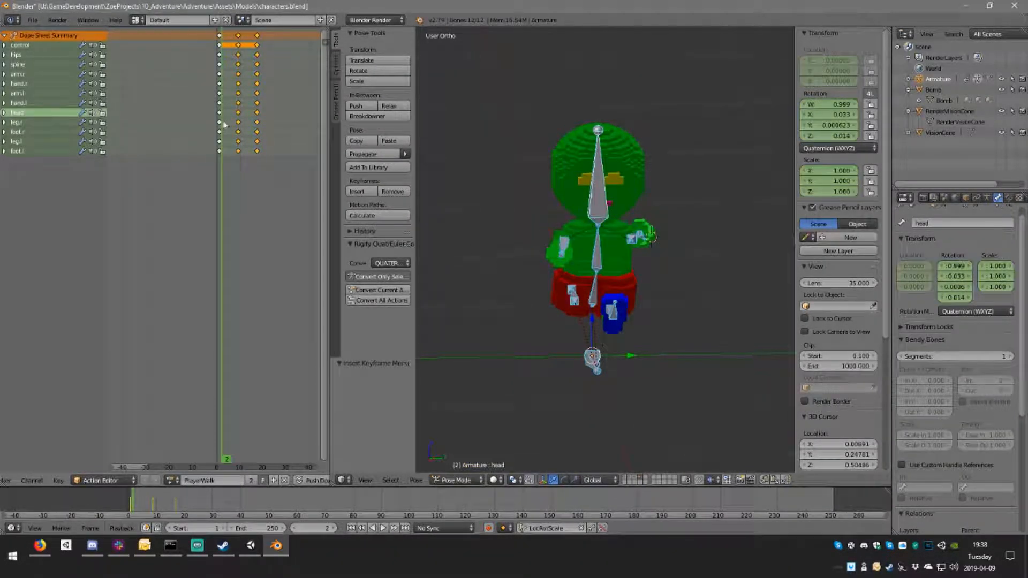
key("alt+a")
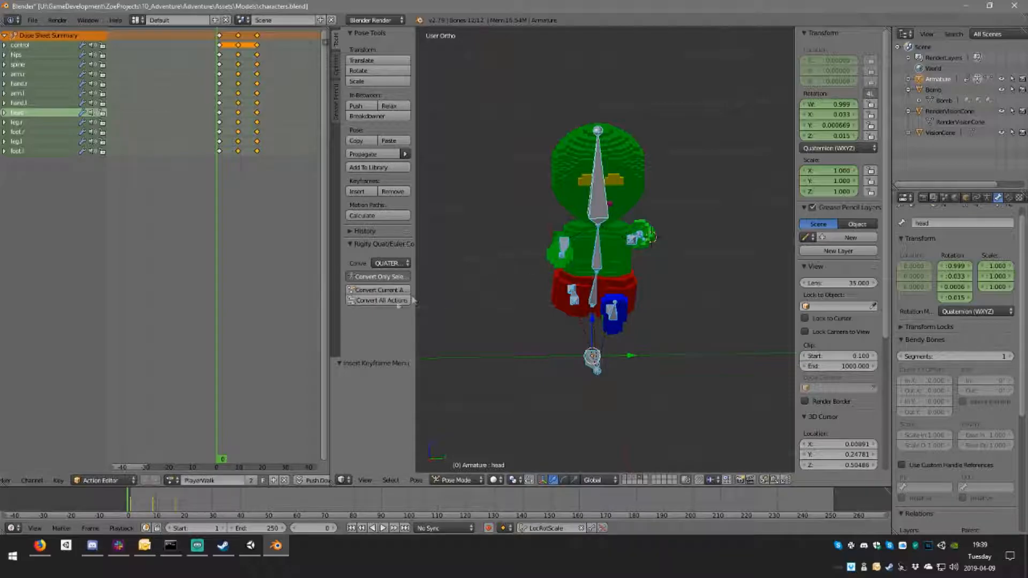
left_click(219, 102)
middle_click_drag(680, 280, 616, 288)
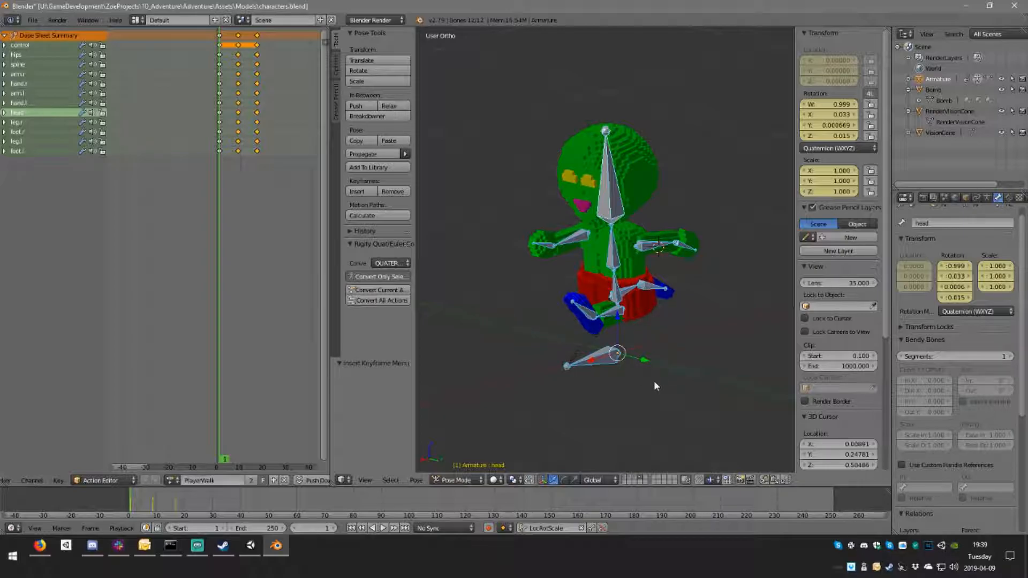
Step: Check the armature's rest pose in Edit Mode and switch the armature to Object Mode
key("Tab")
middle_click_drag(631, 342, 687, 366)
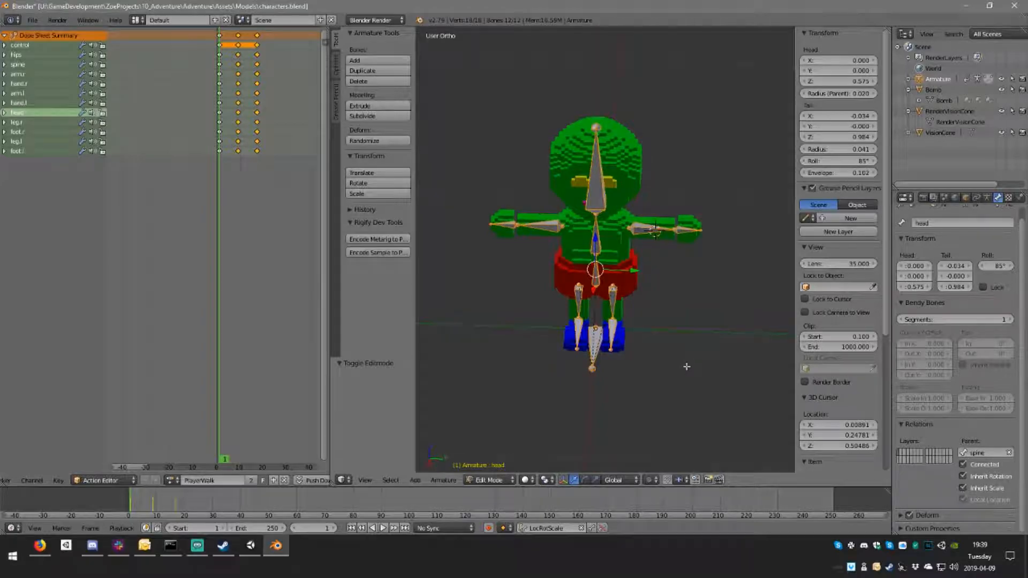
left_click(489, 479)
left_click(498, 464)
middle_click_drag(633, 340, 659, 336)
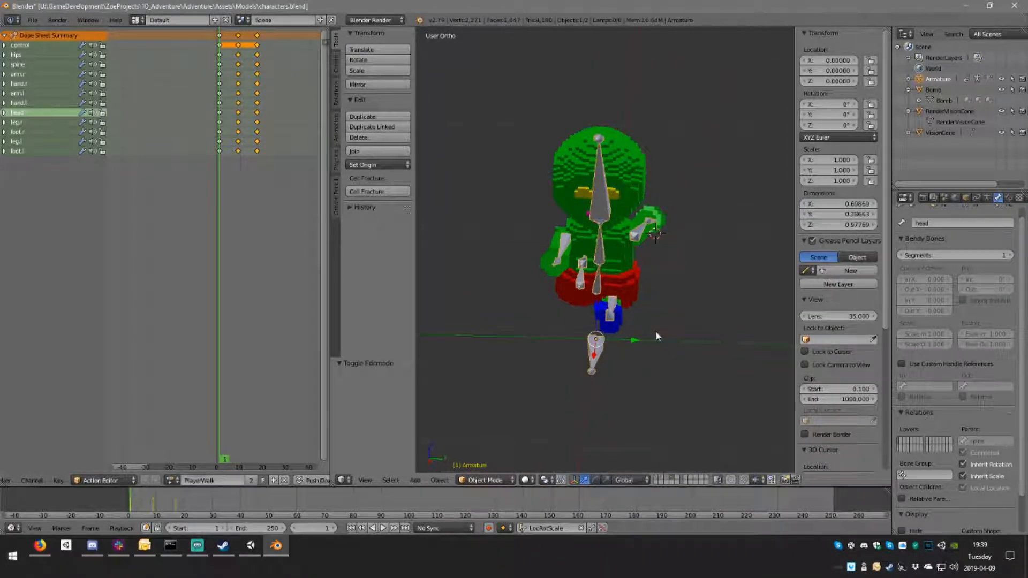
key("r")
type("z")
type("-90")
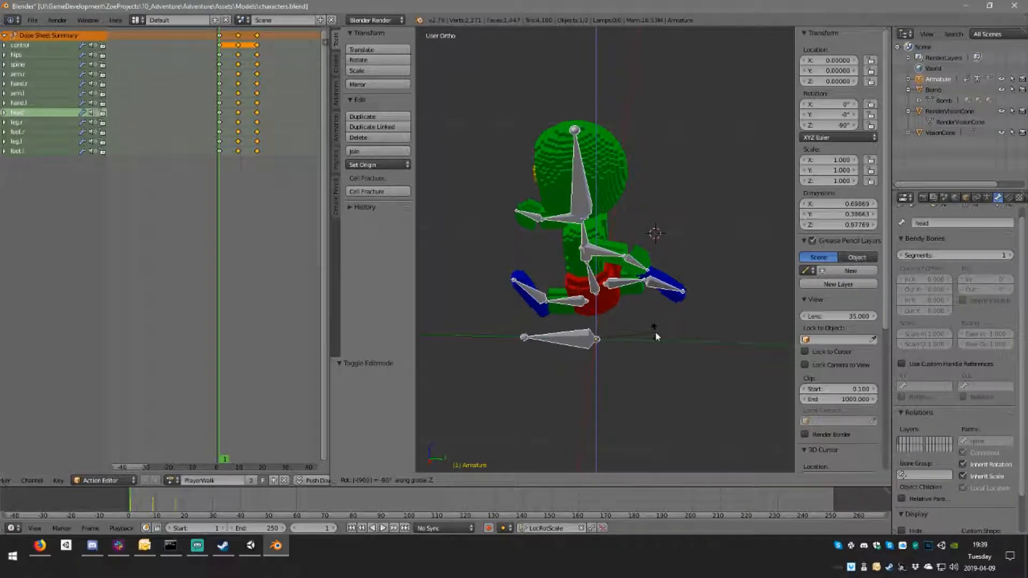
key("Escape")
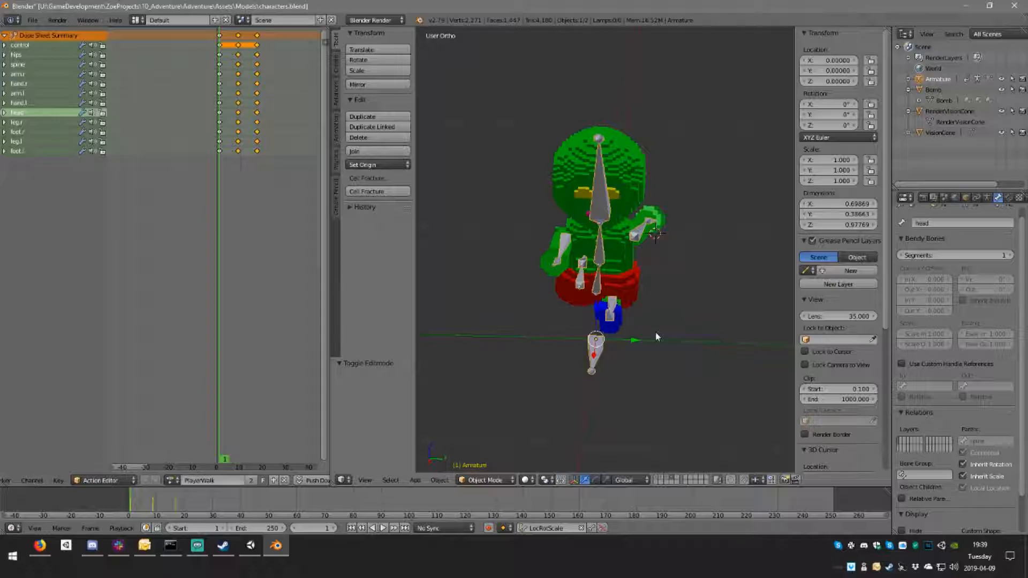
Step: Rotate the armature object 90 degrees about the global Z axis
type("rz")
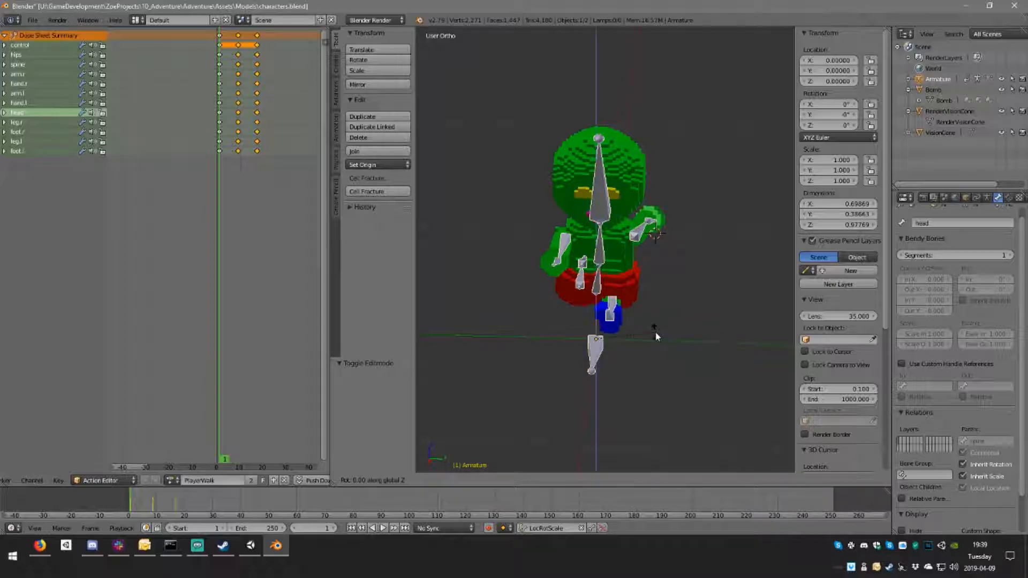
type("90")
key("Return")
right_click(649, 192)
middle_click_drag(688, 200, 614, 206)
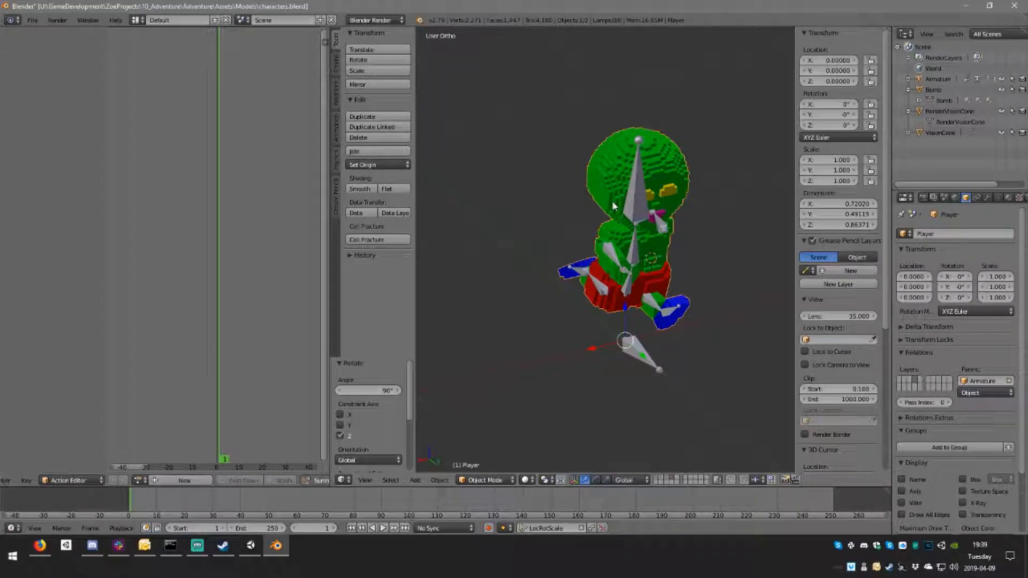
key("r")
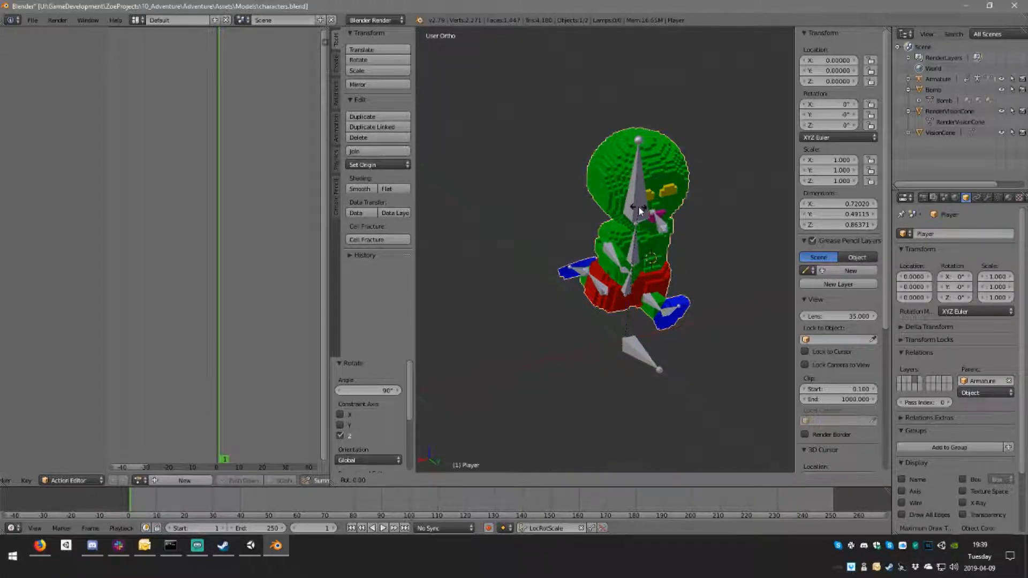
type("z90")
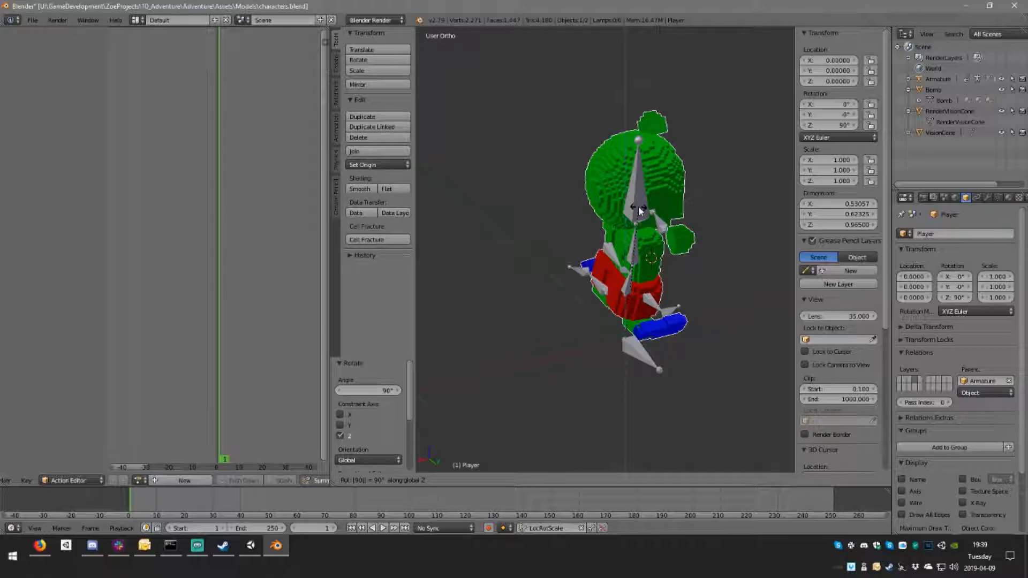
key("Escape")
middle_click_drag(688, 240, 648, 231)
Step: Apply the armature's rotation and scale as well as its location, and check the Player mesh's transforms
right_click(639, 366)
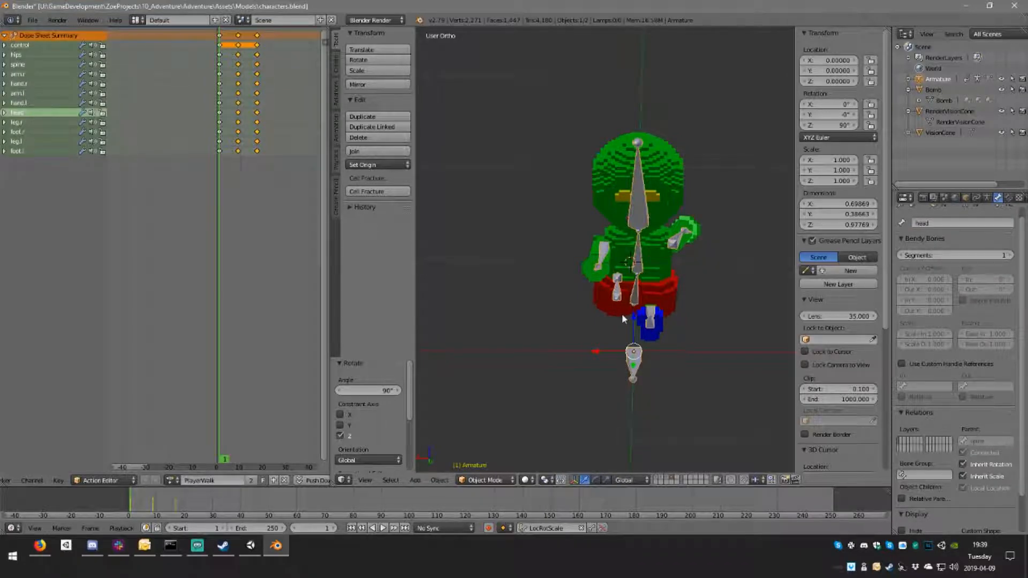
key("ctrl+a")
left_click(598, 350)
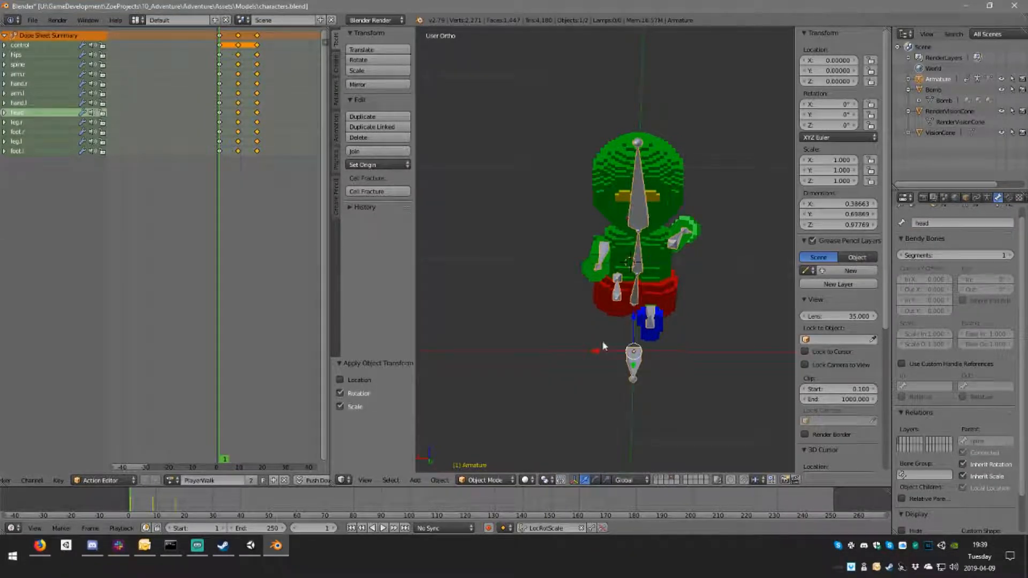
key("ctrl+a")
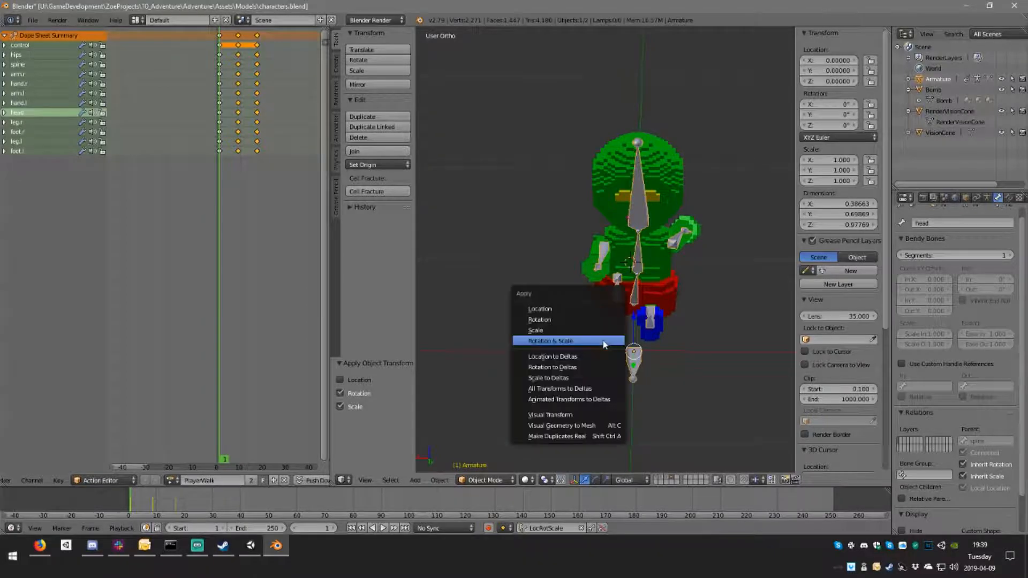
left_click(572, 310)
right_click(649, 277)
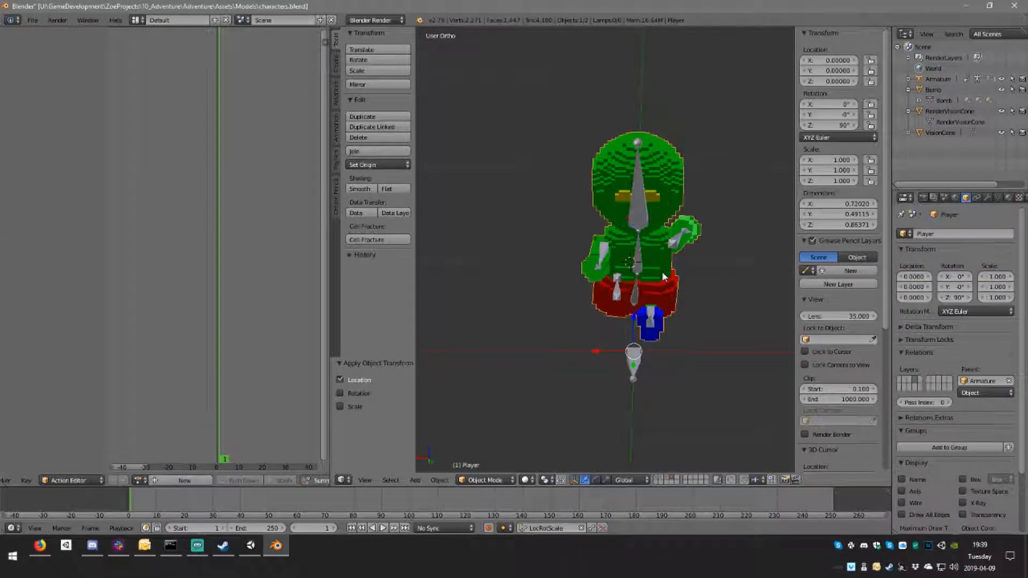
right_click(642, 341)
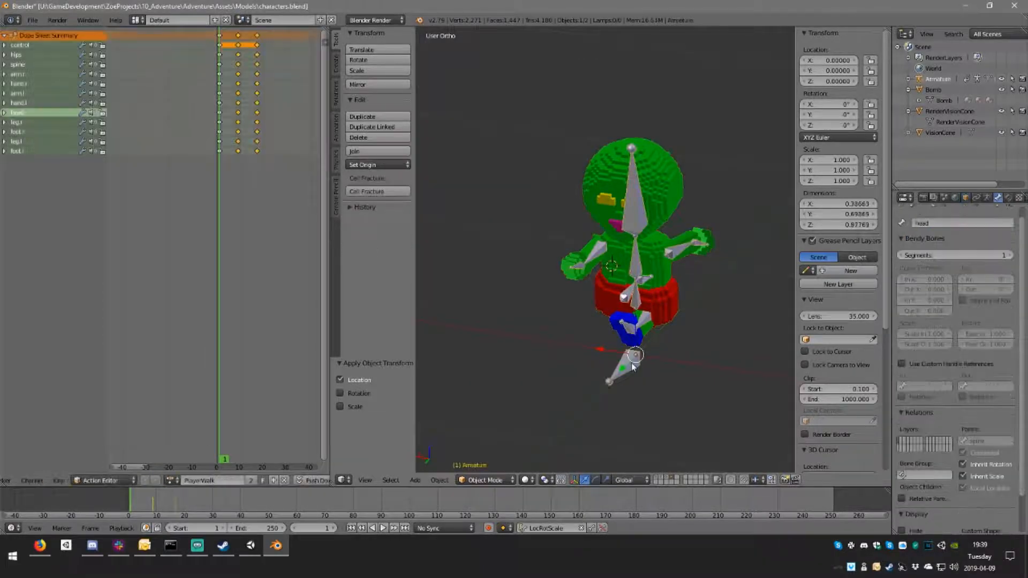
Step: Delete the mirrored keyframes on frame 9, then select the frame 1 keyframes and set the current frame back to 9
left_click(238, 122)
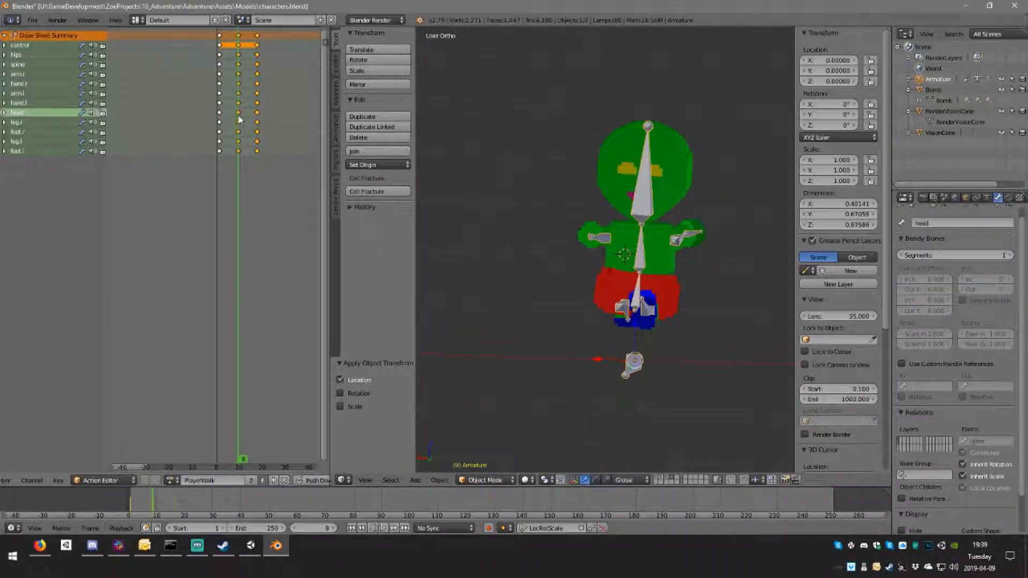
right_click(239, 36)
key("x")
left_click(241, 40)
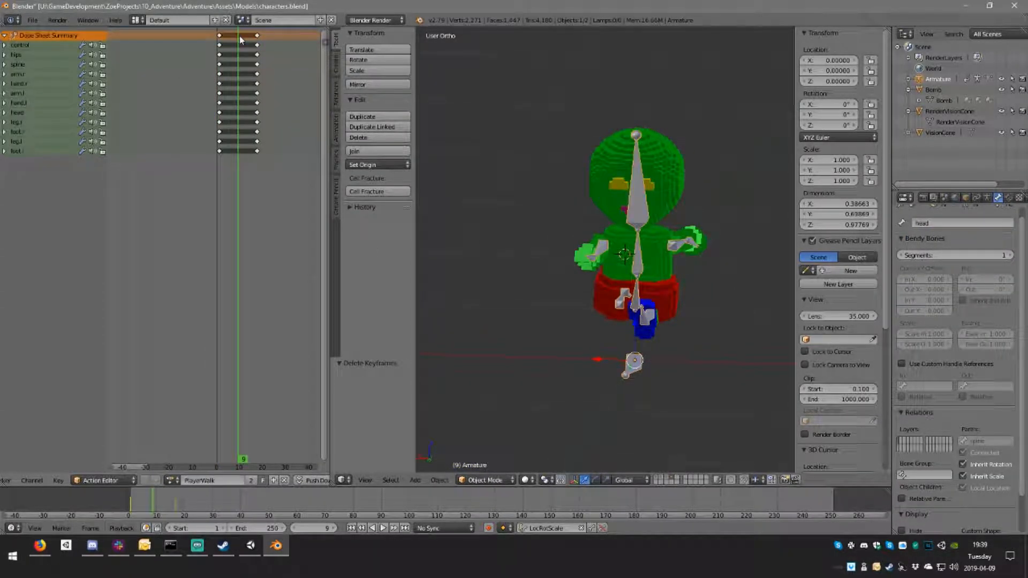
left_click(220, 36)
right_click(220, 37)
left_click_drag(236, 45, 238, 45)
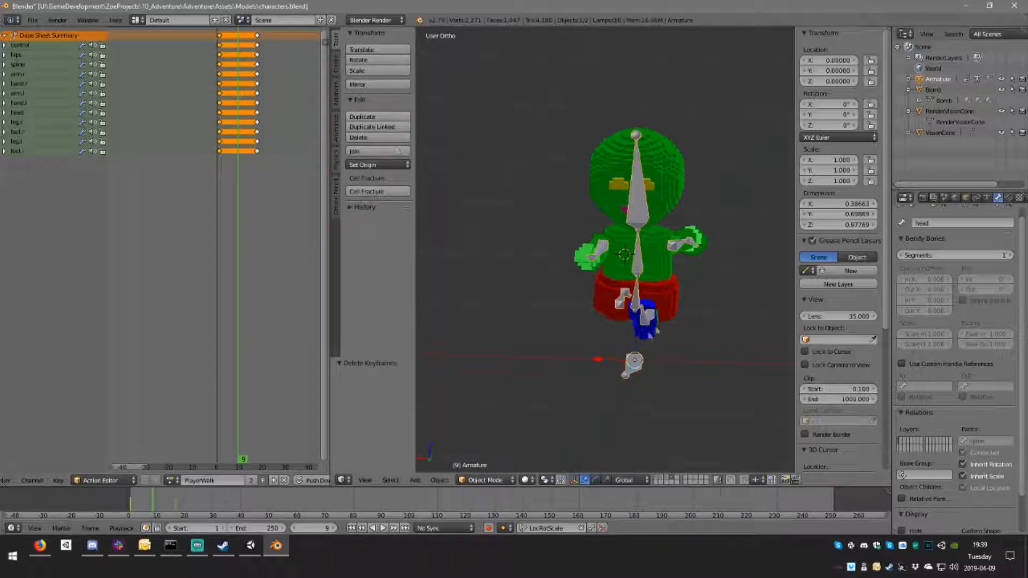
Step: Copy the current pose of all bones in Pose Mode and paste it flipped on the X axis at frame 9
left_click(485, 480)
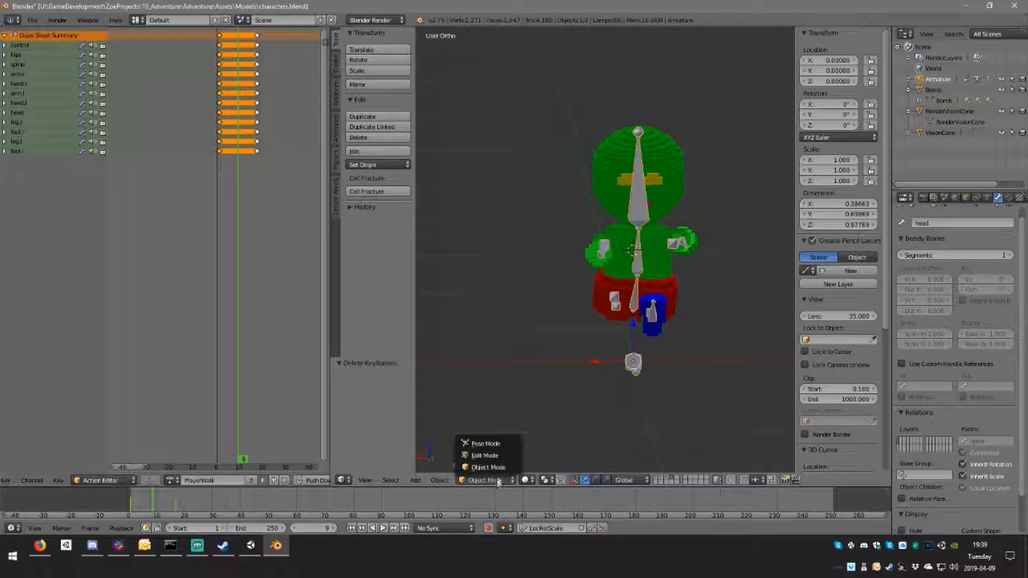
left_click(485, 442)
mouse_move(679, 371)
middle_mouse_down()
mouse_move(670, 368)
mouse_move(684, 366)
middle_mouse_up()
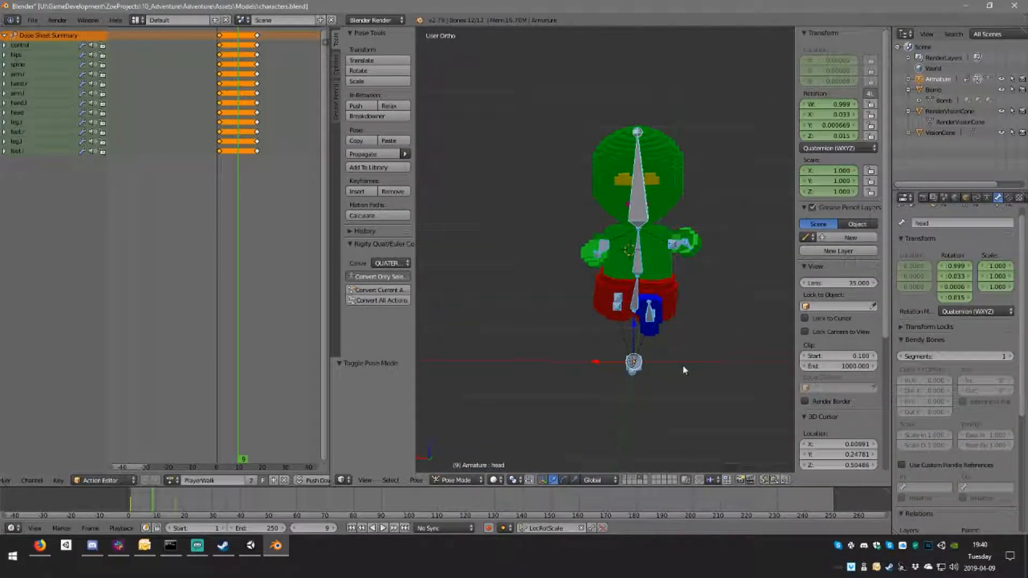
key("ctrl+c")
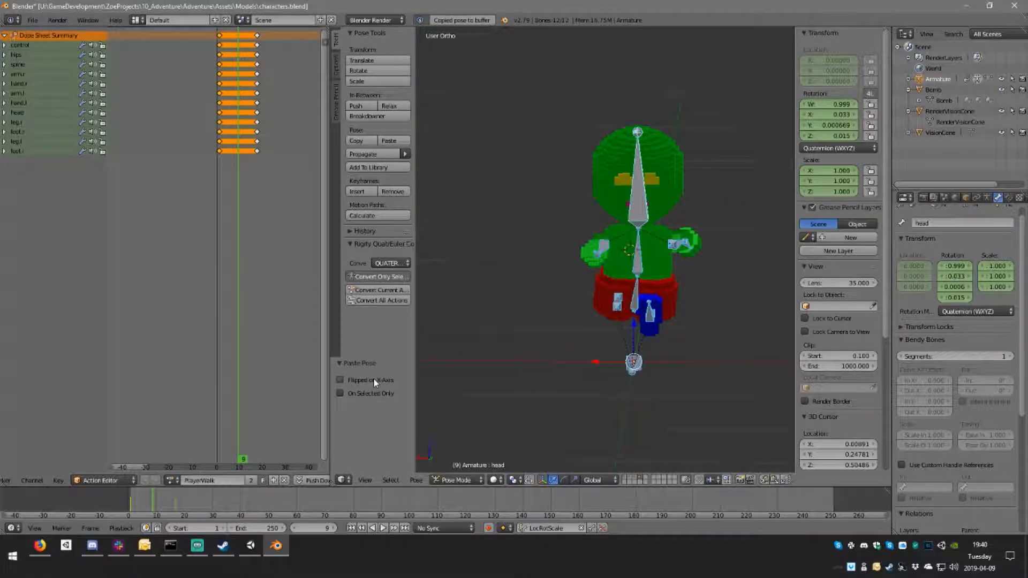
key("ctrl+shift+v")
middle_click_drag(690, 373, 620, 345)
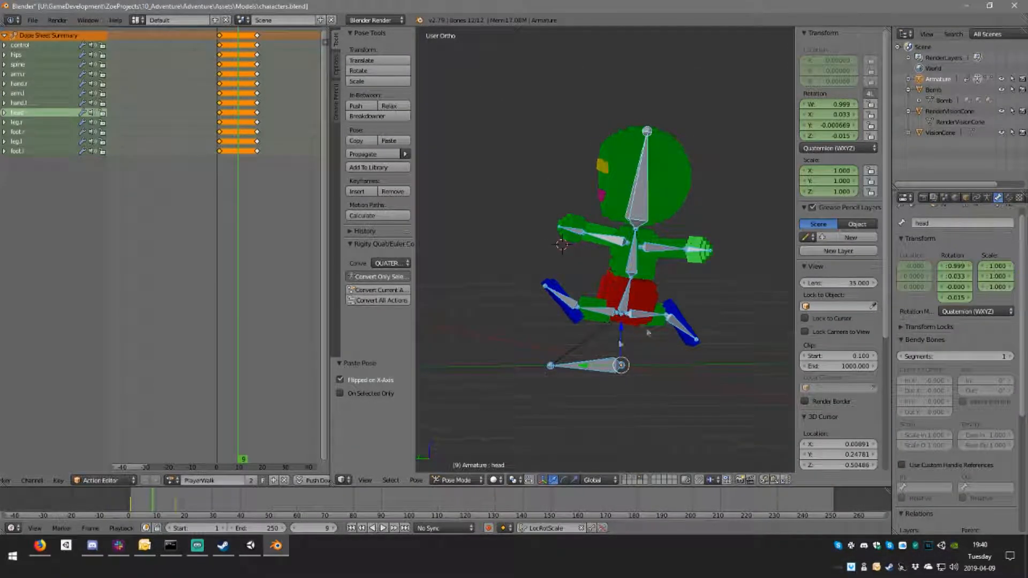
middle_click_drag(688, 305, 708, 342)
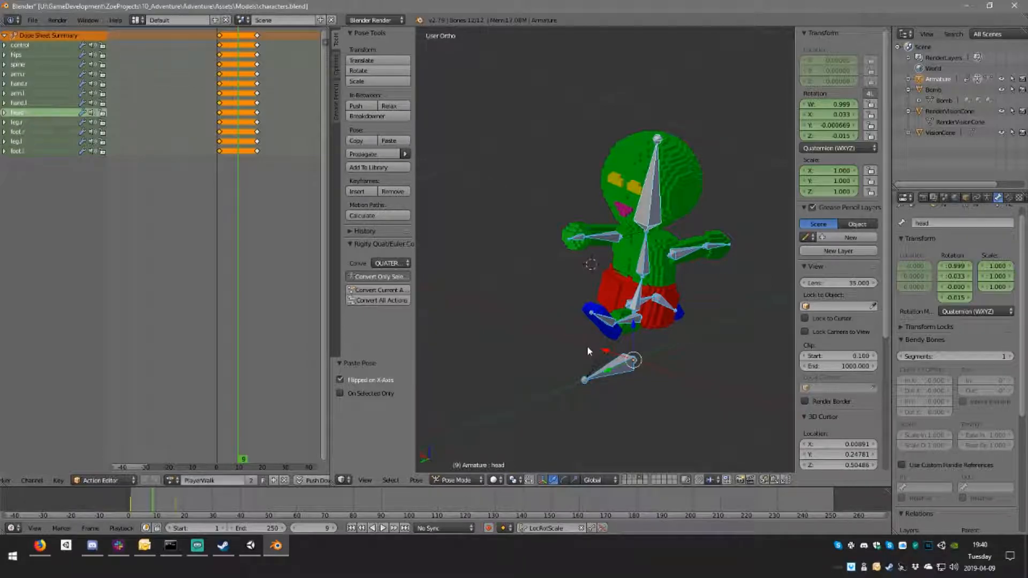
Step: Examine the armature's unposed bones in Edit Mode and return to Pose Mode
key("Tab")
middle_click_drag(604, 349, 690, 355)
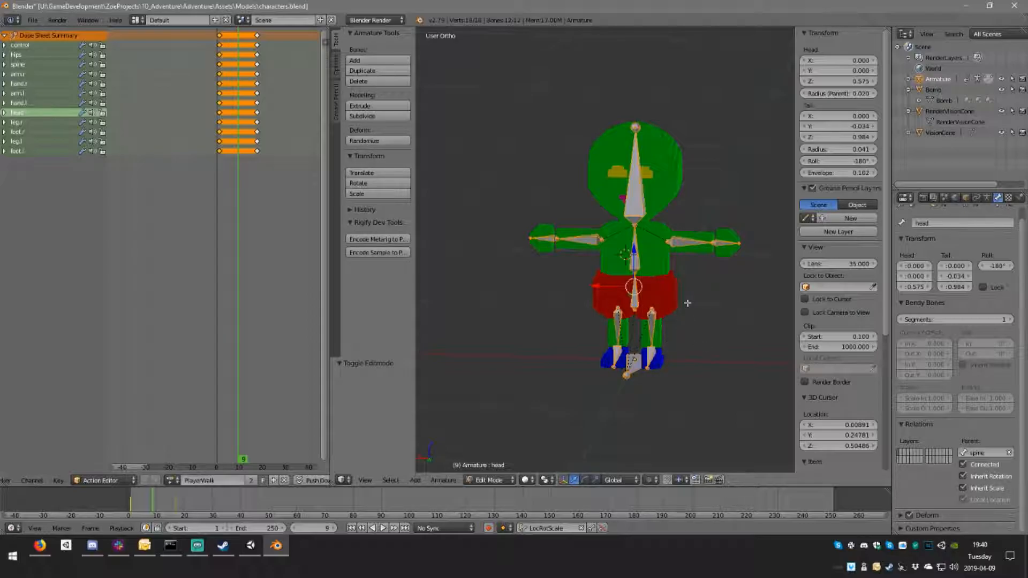
key("Tab")
Step: Select the Player mesh and open it in Edit Mode to inspect its orientation against the posed bones
right_click(648, 300)
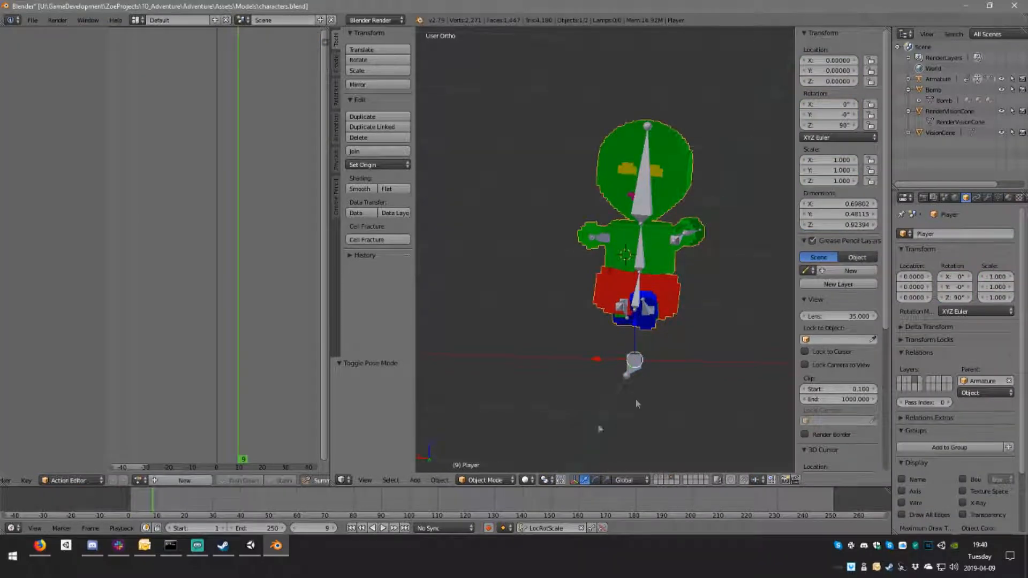
left_click(485, 479)
left_click(484, 455)
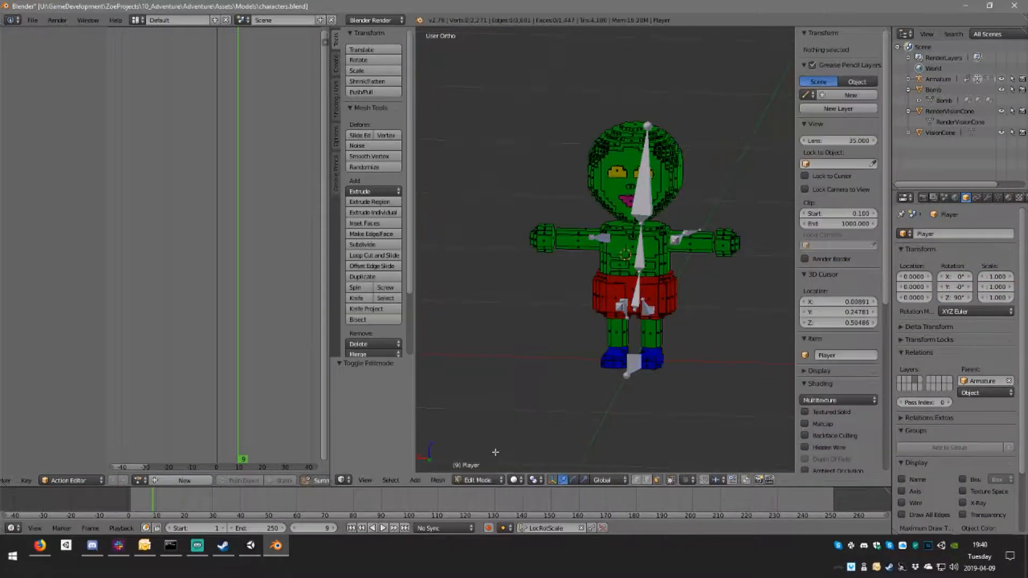
mouse_move(649, 371)
middle_mouse_down()
mouse_move(589, 380)
mouse_move(562, 413)
mouse_move(570, 422)
mouse_move(685, 384)
mouse_move(649, 402)
mouse_move(576, 388)
mouse_move(657, 384)
mouse_move(625, 379)
middle_mouse_up()
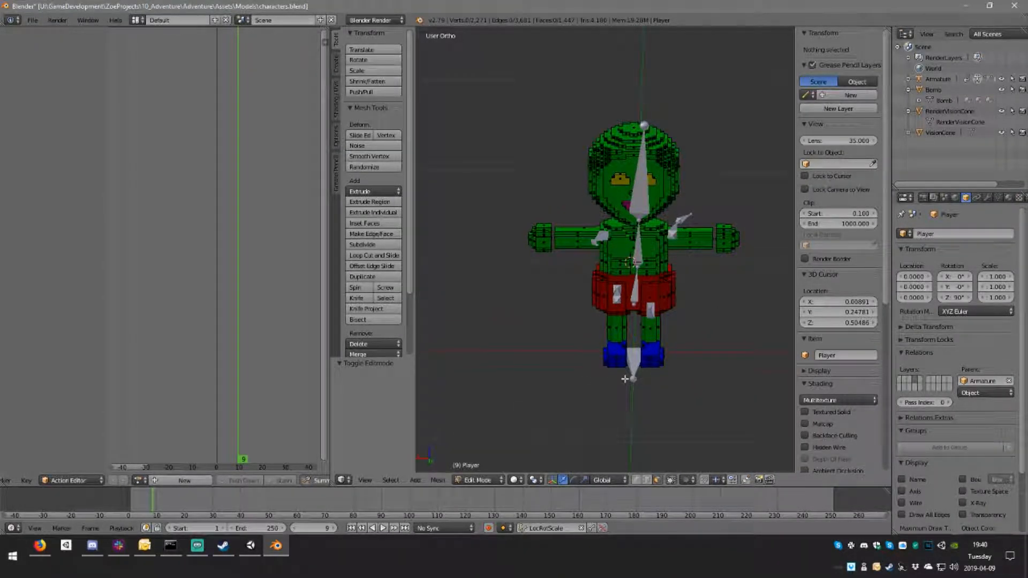
Step: Leave the Player mesh's Edit Mode, select the armature's control bone and examine its transform and orientation
key("Tab")
right_click(638, 372)
middle_click_drag(692, 369, 651, 373)
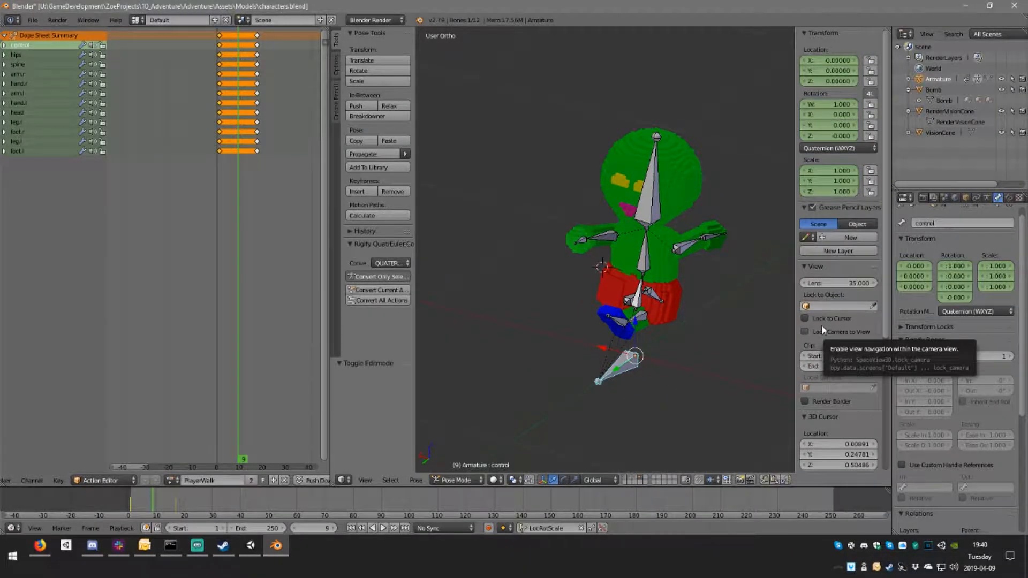
scroll(822, 326, "down", 5)
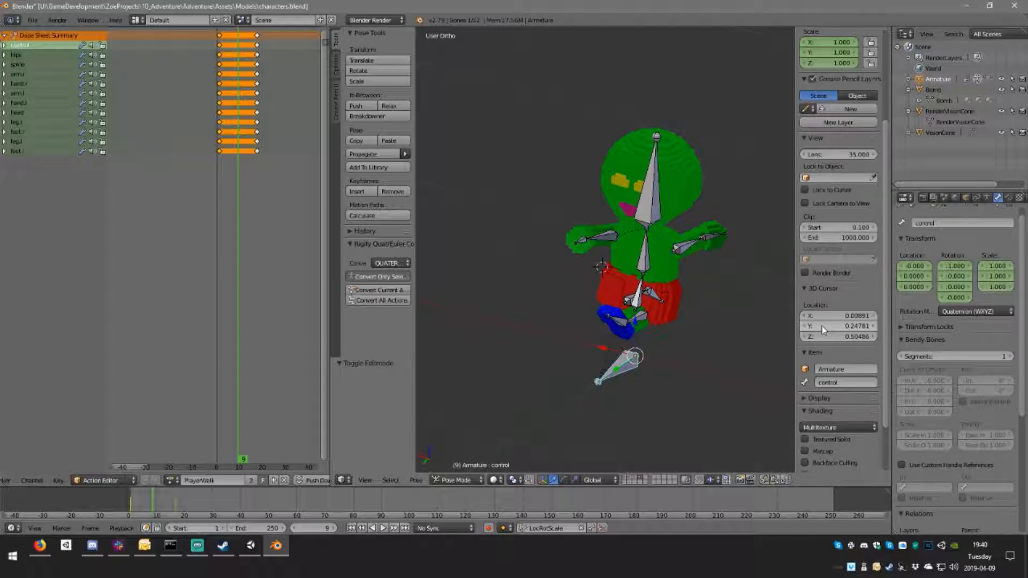
scroll(720, 299, "down", 2)
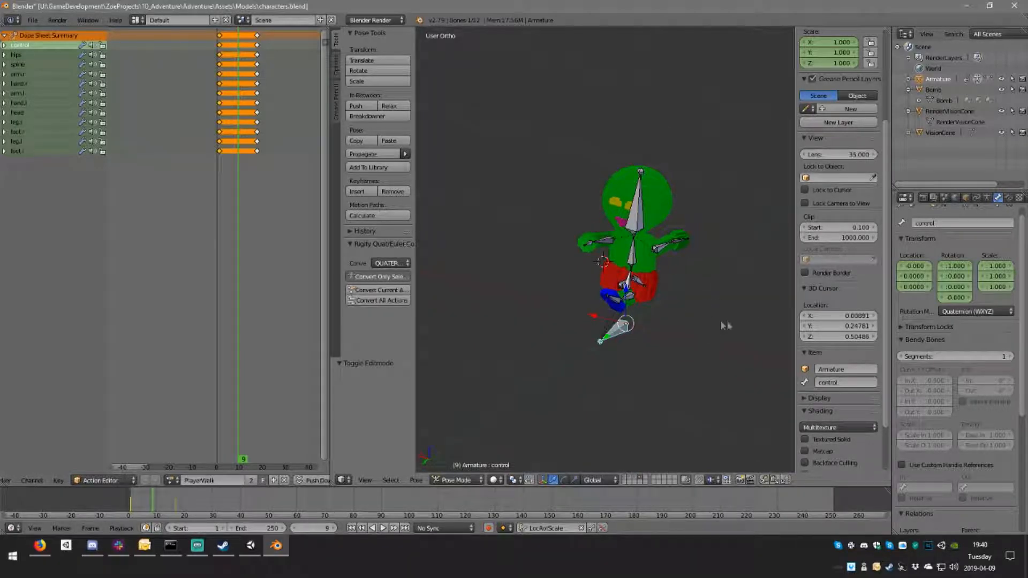
middle_click_drag(722, 312, 764, 323)
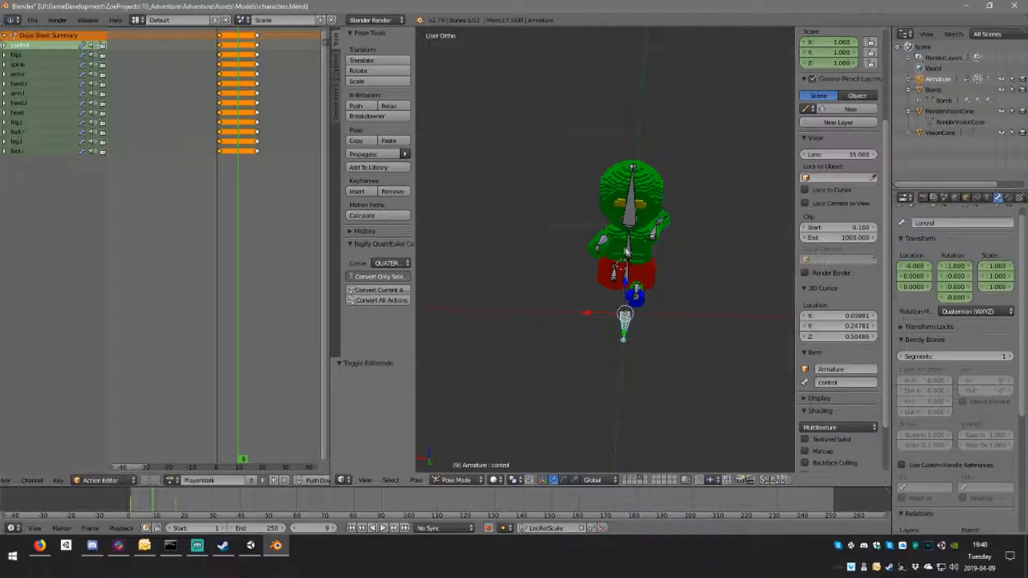
Step: Copy the right arm bone's pose and try pasting it flipped on the X axis, then undo the paste
right_click(603, 240)
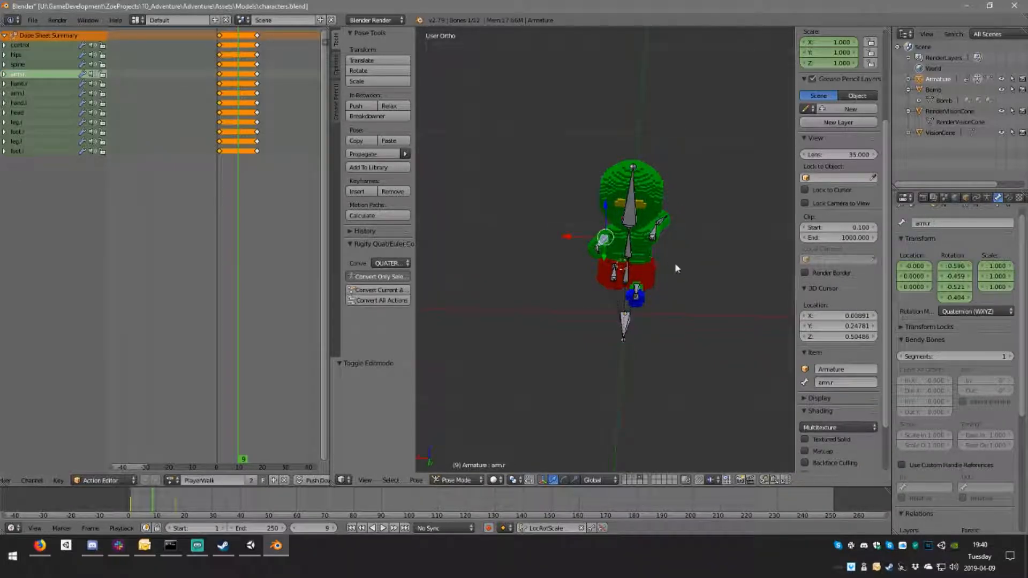
key("ctrl+c")
key("ctrl+v")
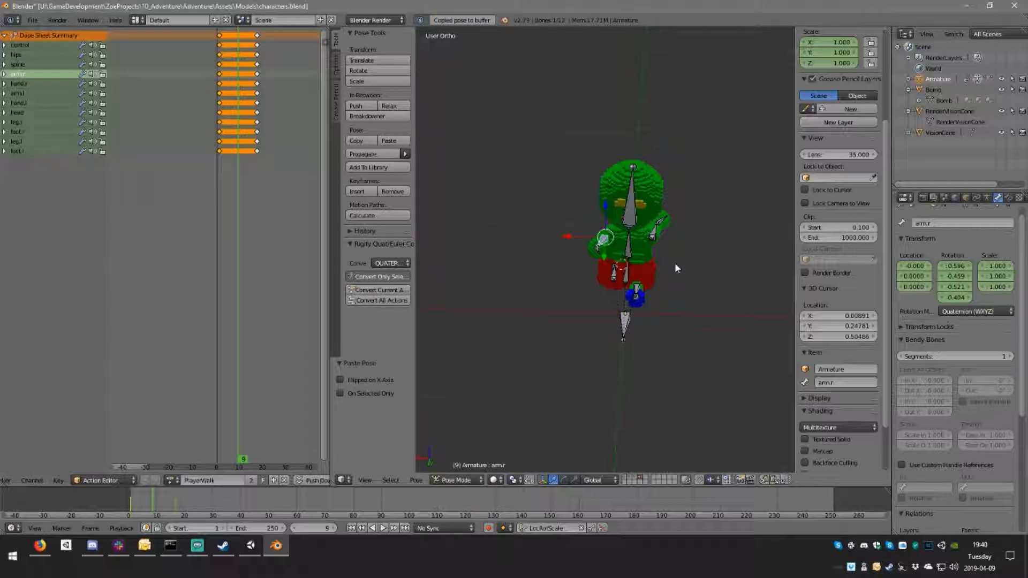
left_click(376, 381)
middle_click_drag(688, 341, 569, 301)
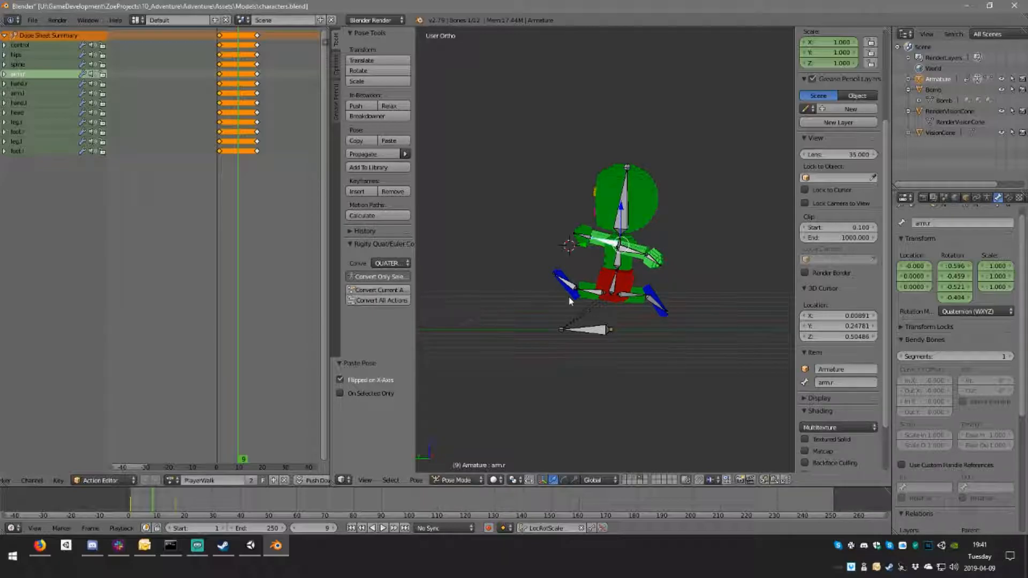
key("ctrl+z")
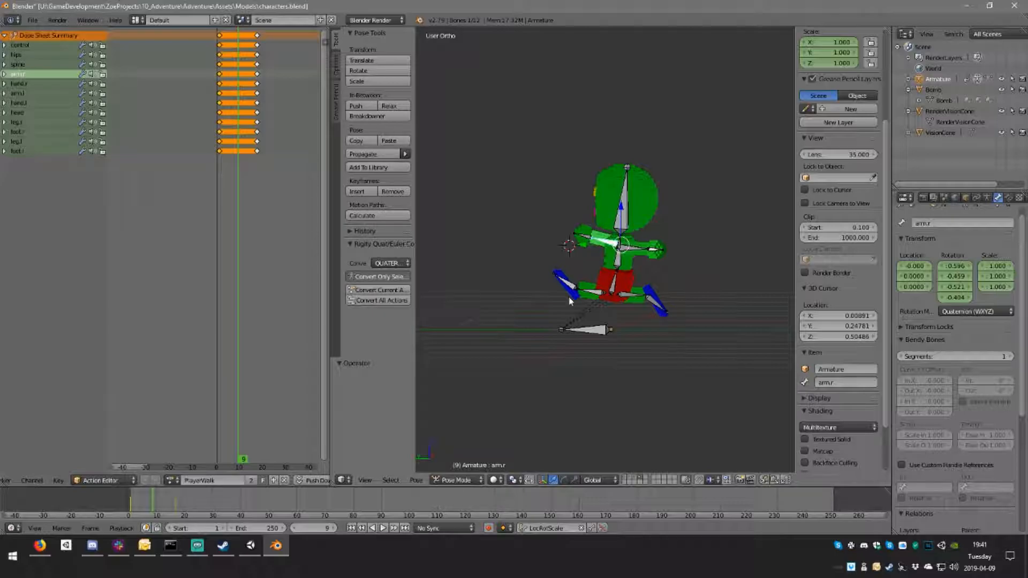
Step: Compare the posed armature with its rest pose in Edit Mode, then switch it to Object Mode
middle_click_drag(569, 297, 665, 297)
scroll(651, 282, "up", 5)
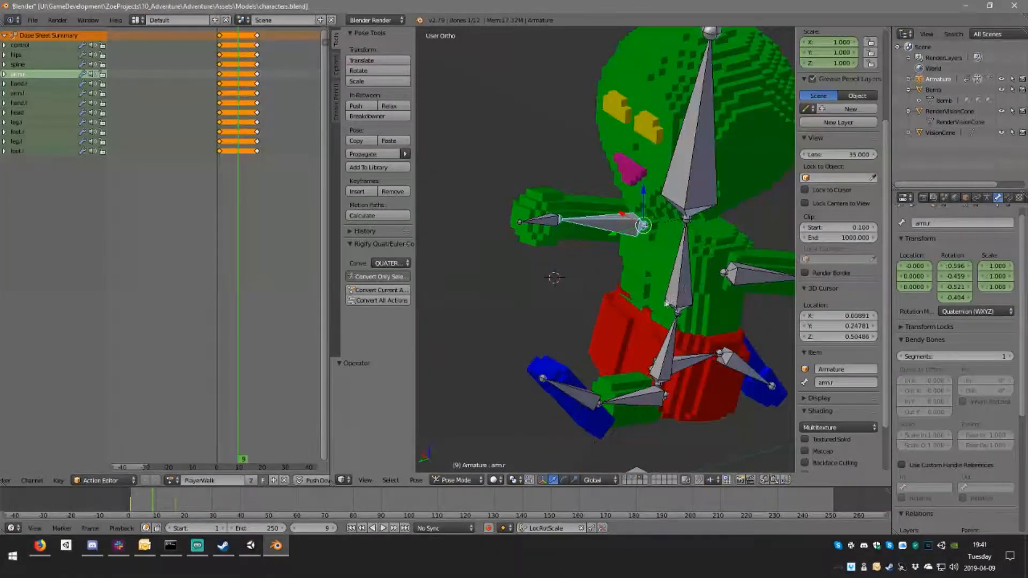
scroll(664, 302, "down", 5)
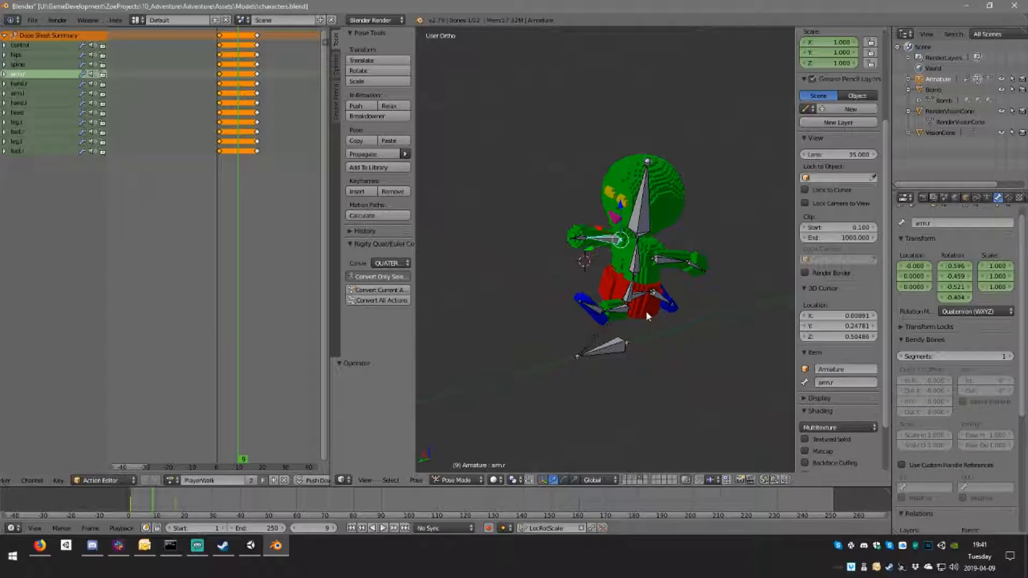
key("Tab")
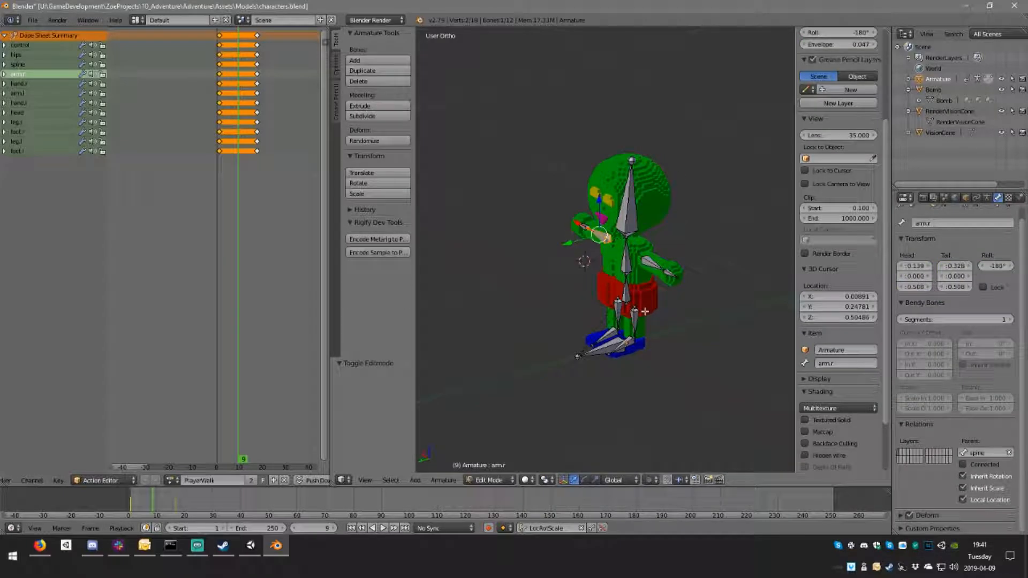
middle_click_drag(624, 348, 649, 356)
left_click(492, 481)
left_click(498, 467)
middle_click_drag(591, 381, 583, 305)
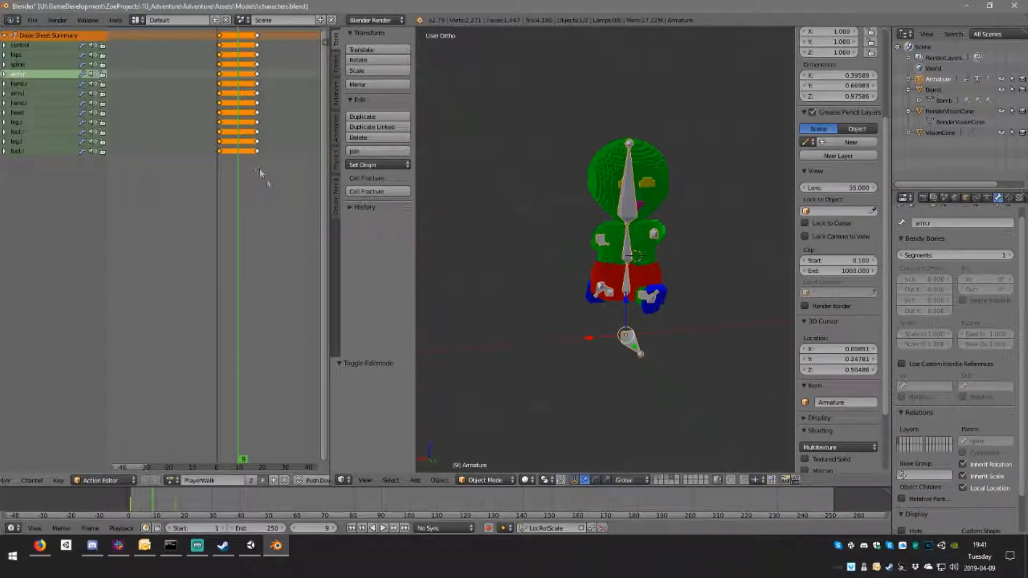
Step: Delete all keyframes of the PlayerWalk action, including those at frames 1 and 17
left_click(222, 37)
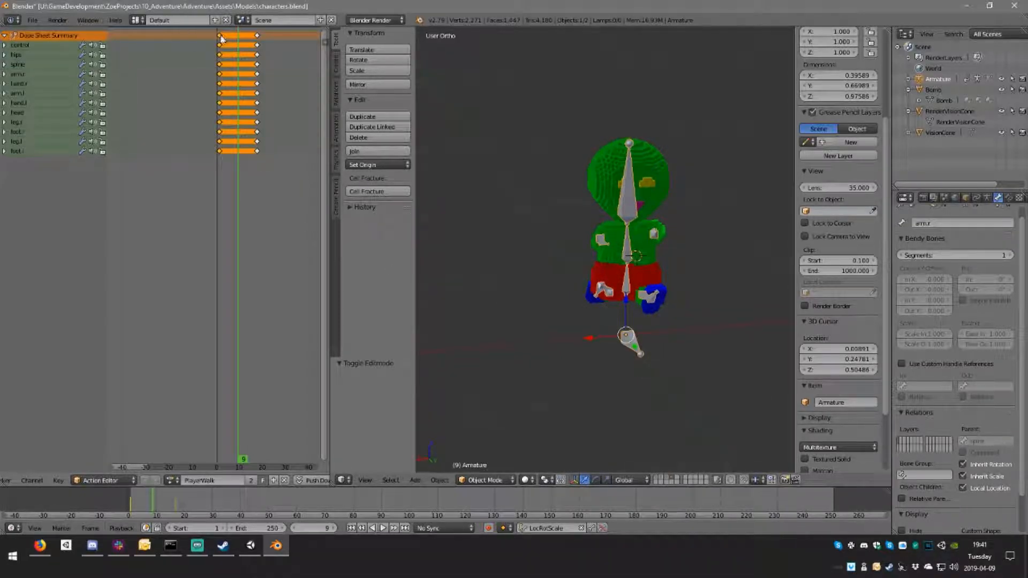
left_click(219, 36)
key("x")
left_click(220, 39)
left_click(258, 36)
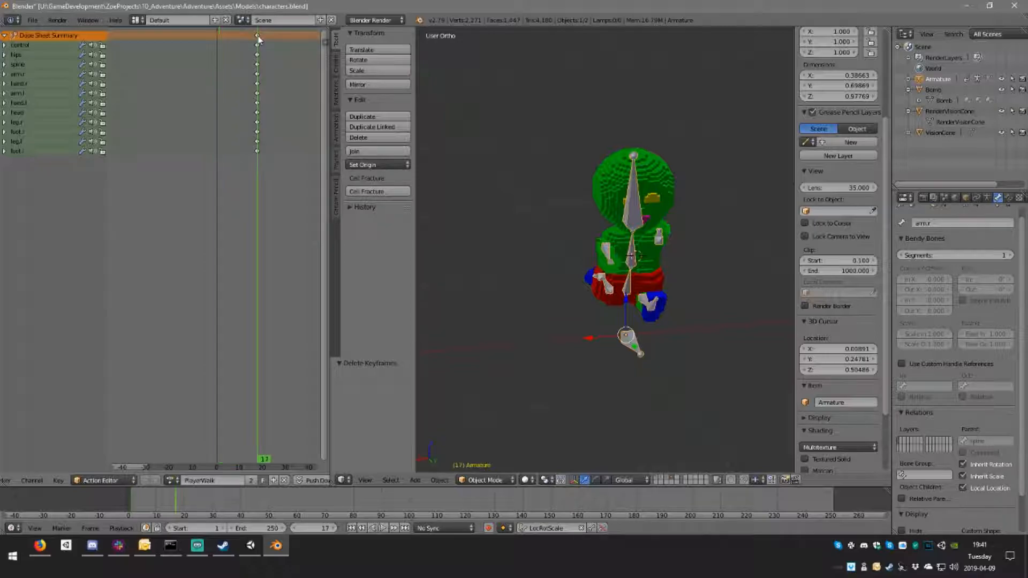
key("x")
left_click(256, 41)
key("x")
left_click(257, 37)
middle_click_drag(686, 280, 660, 278)
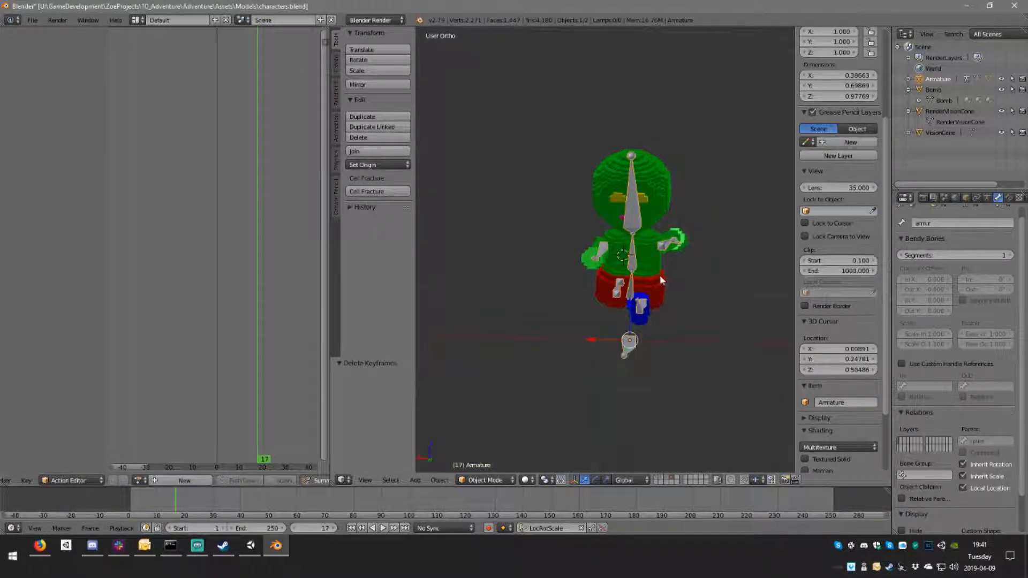
Step: Switch the armature to Pose Mode, set the current frame to 1 and assign the PlayerWalk action again
left_click(498, 480)
left_click(501, 445)
left_click(222, 52)
left_click_drag(222, 52, 219, 52)
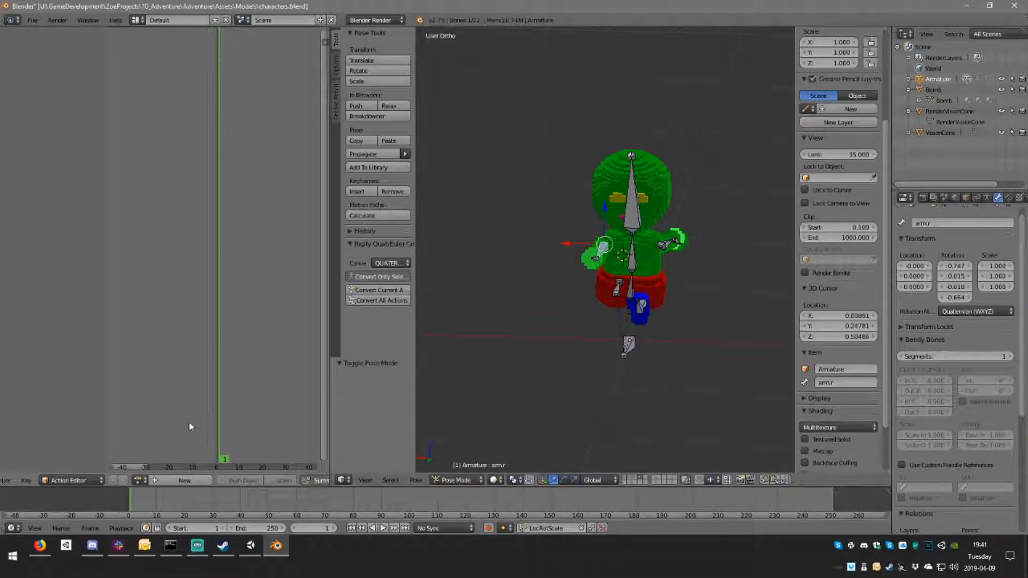
left_click(140, 480)
left_click(181, 367)
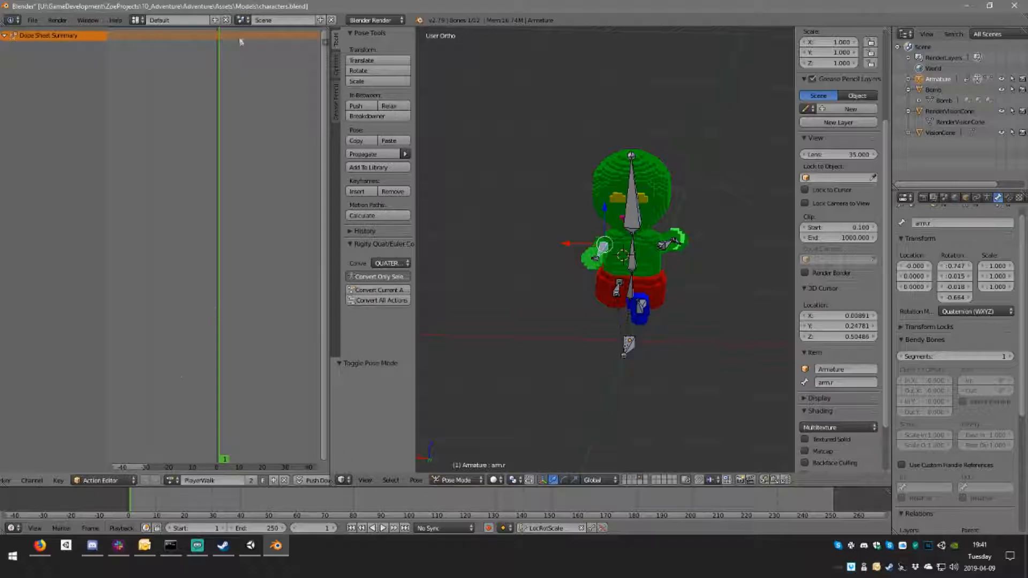
Step: Check the control bone's transform, then select all bones and insert LocRotScale keyframes for them at frame 1
right_click(629, 345)
middle_click_drag(659, 332, 662, 365)
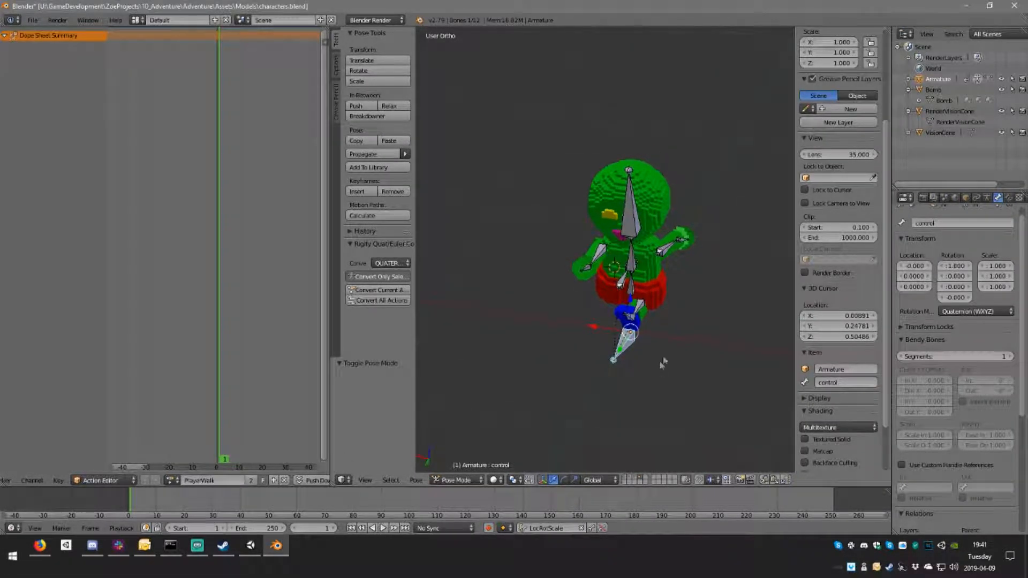
middle_click_drag(698, 306, 748, 328)
scroll(834, 325, "up", 6)
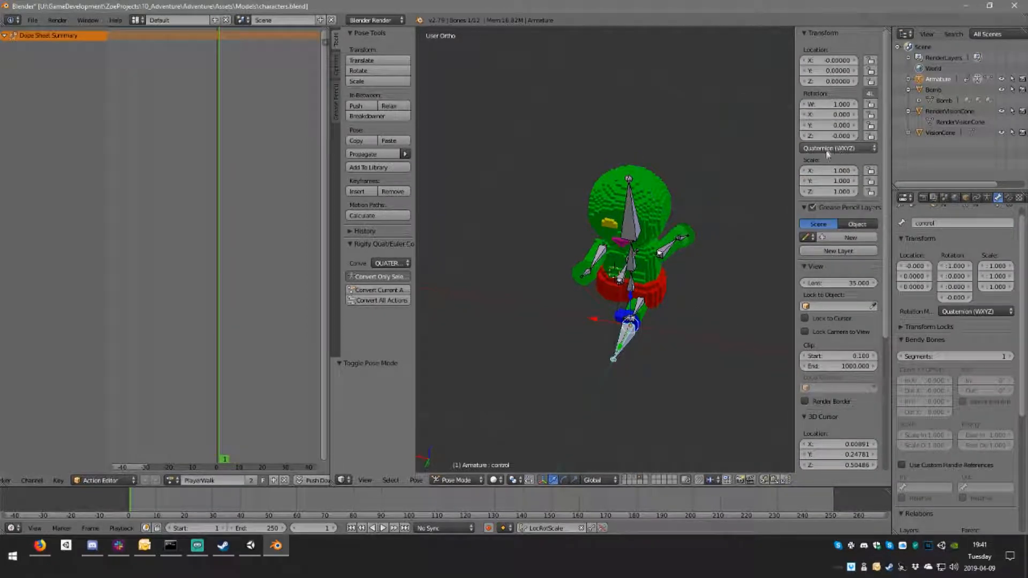
middle_click_drag(747, 283, 671, 310)
scroll(676, 300, "up", 3)
scroll(672, 306, "down", 3)
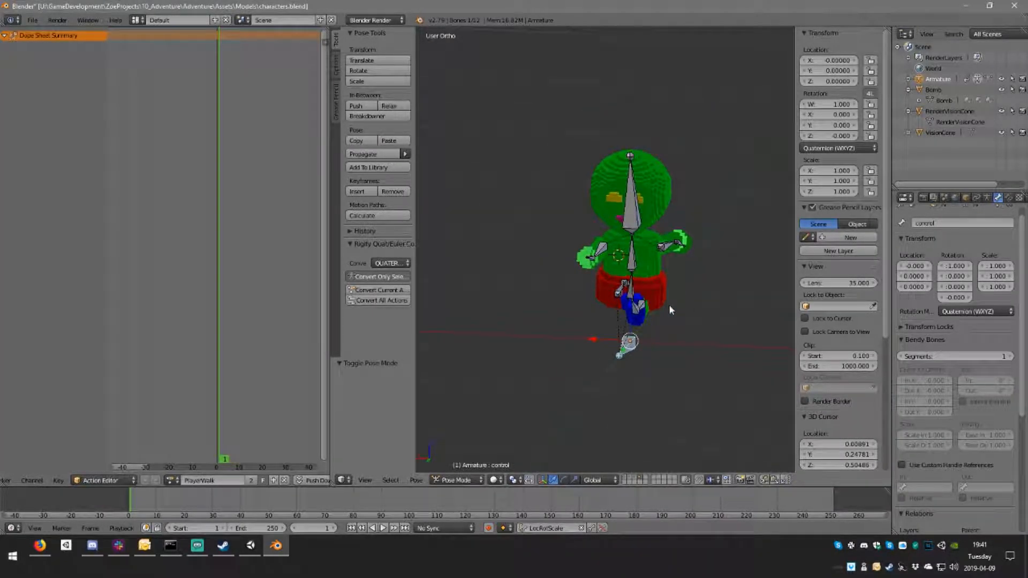
key("a")
key("a")
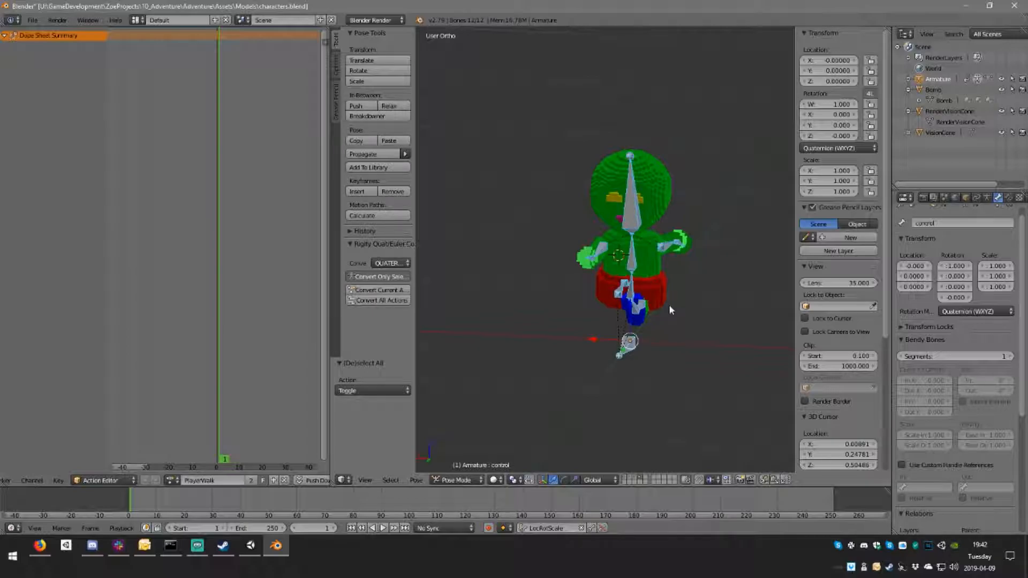
key("i")
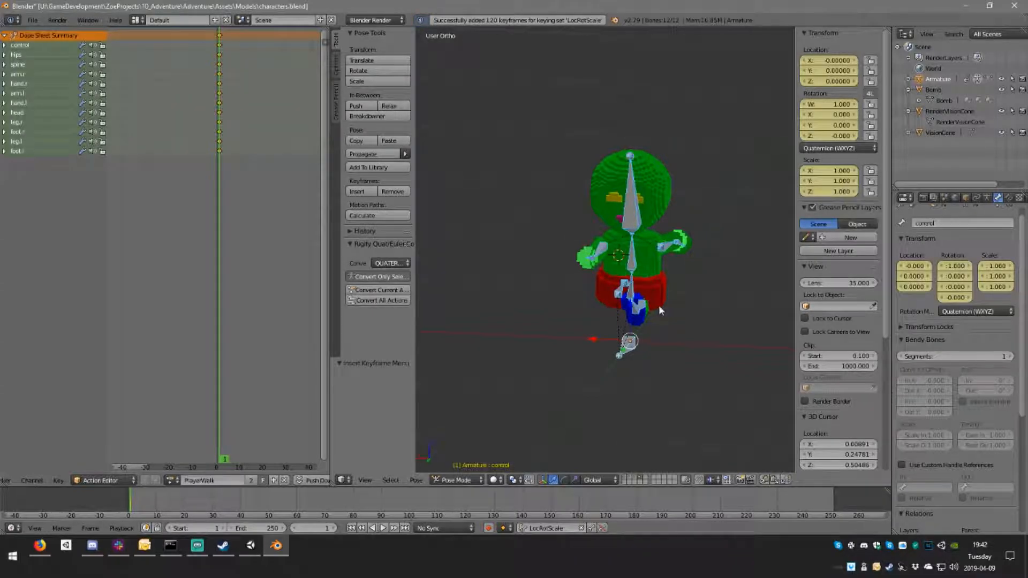
Step: At frame 11, try pasting the copied pose flipped on the X axis and on selected bones only, then turn both options off
left_click(242, 111)
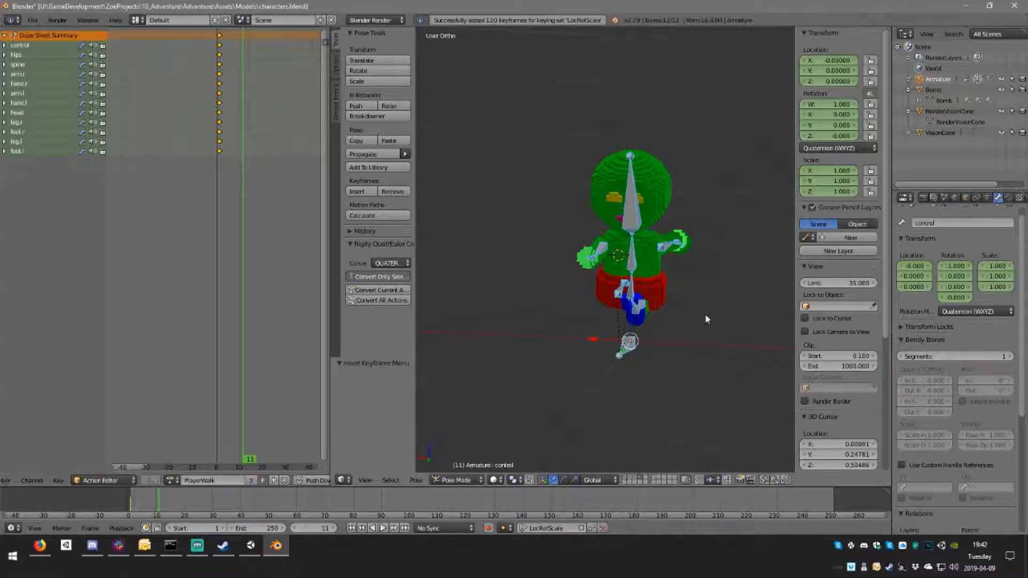
key("ctrl+c")
key("ctrl+v")
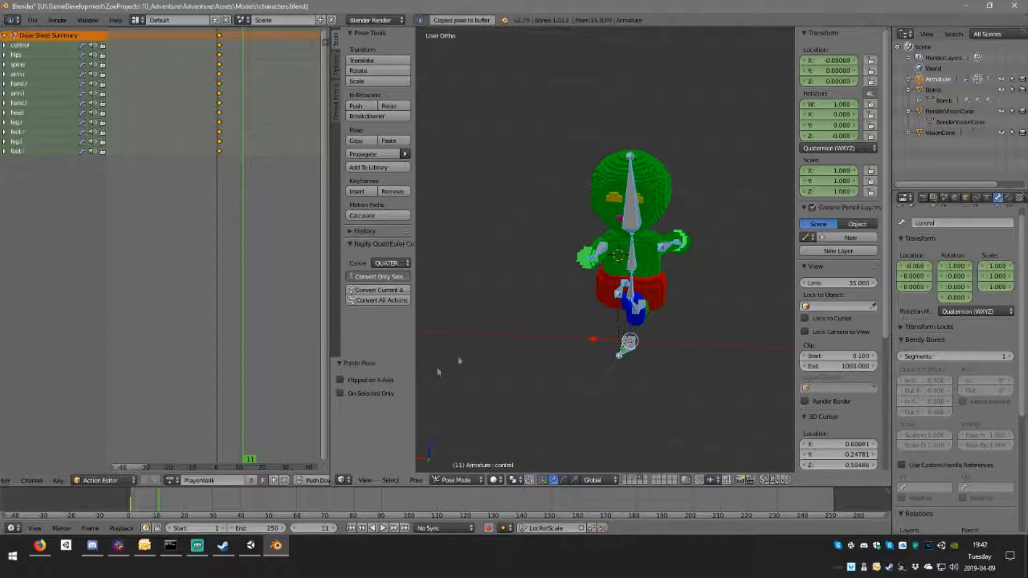
left_click(385, 381)
middle_click_drag(662, 336, 600, 342)
left_click(360, 394)
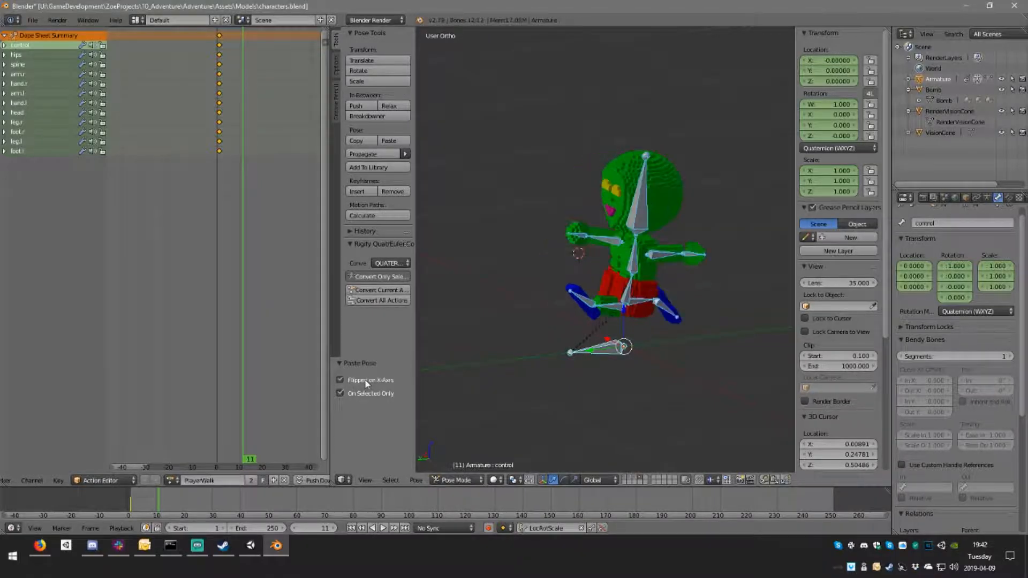
middle_click_drag(545, 386, 597, 348)
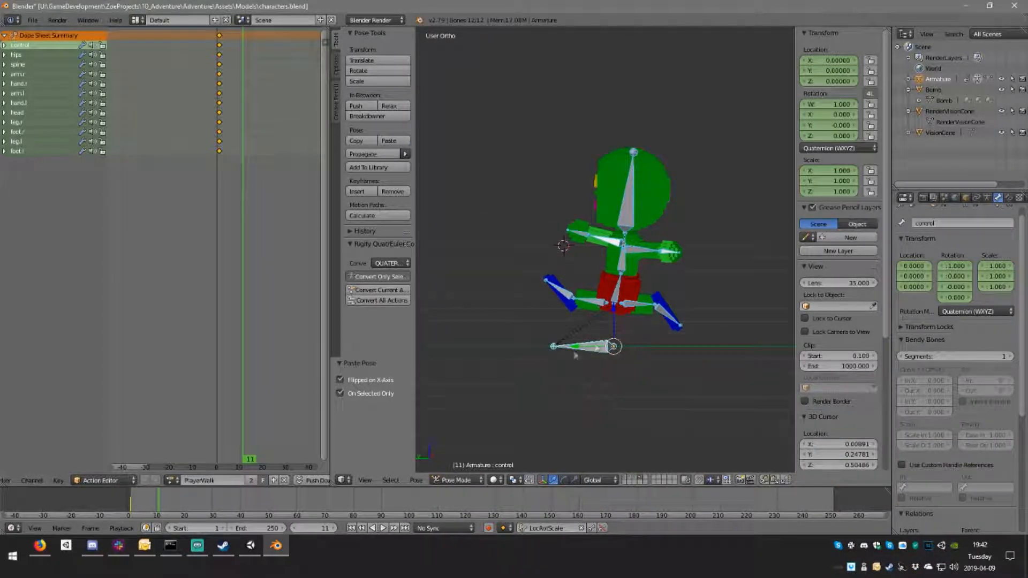
left_click(368, 381)
left_click(372, 395)
mouse_move(656, 377)
middle_mouse_down()
mouse_move(763, 381)
mouse_move(718, 395)
mouse_move(687, 377)
mouse_move(656, 388)
middle_mouse_up()
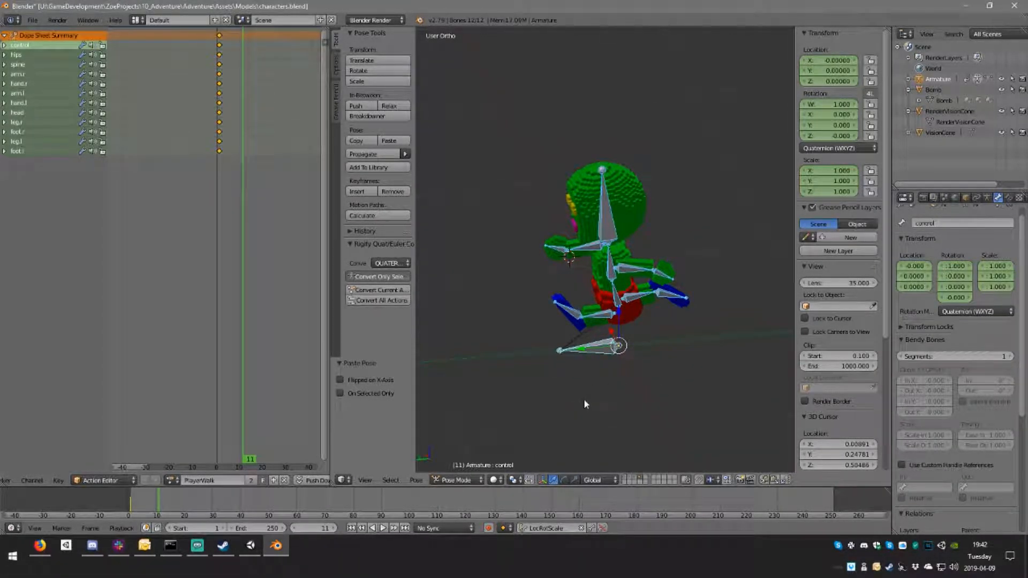
Step: Switch the armature to Object Mode and rotate it 180° around the Z axis in front view
key("Tab")
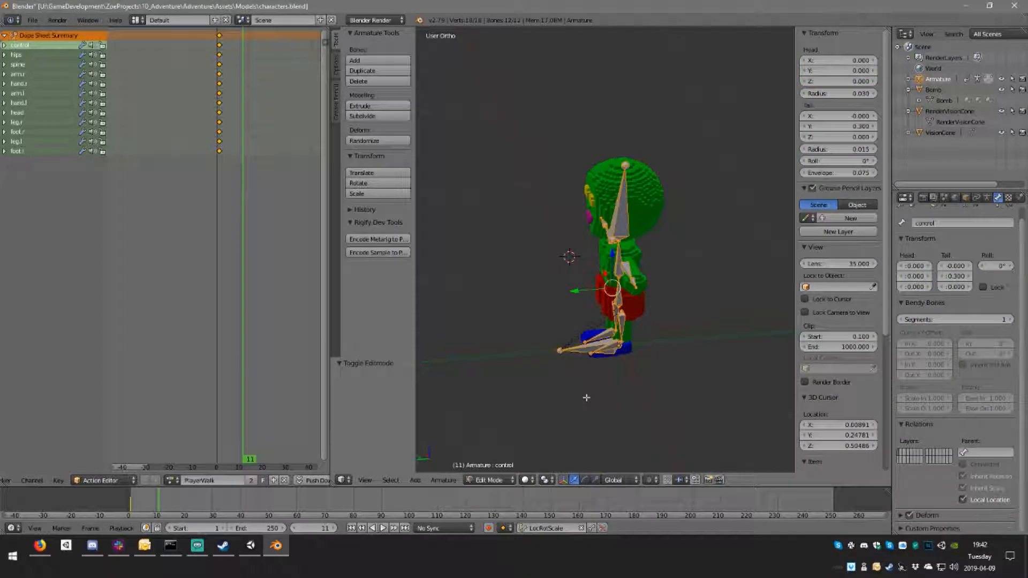
middle_click_drag(571, 374, 604, 370)
left_click(489, 479)
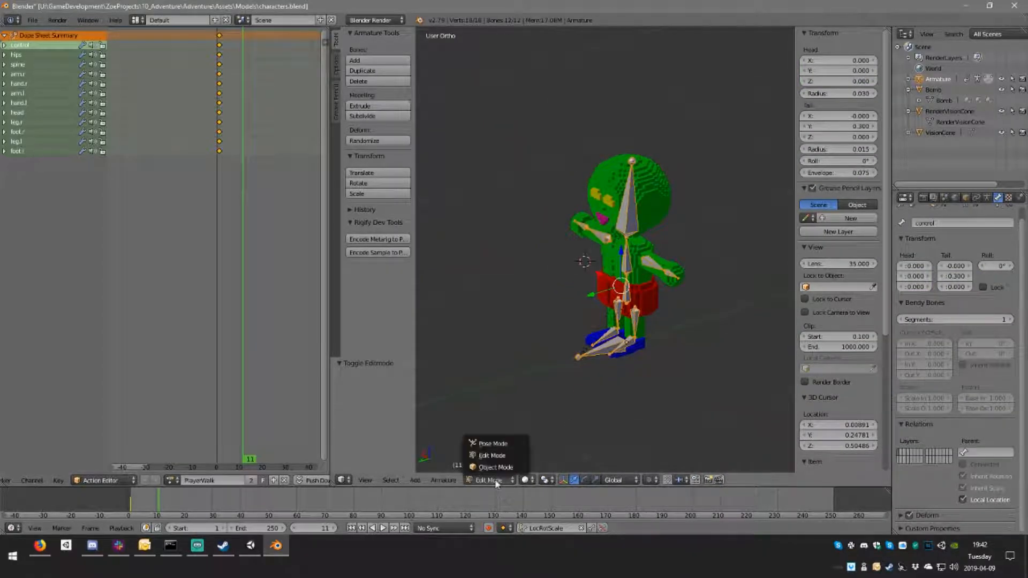
left_click(494, 466)
middle_click_drag(558, 423, 693, 398)
key("KP_1")
key("alt+a")
key("Escape")
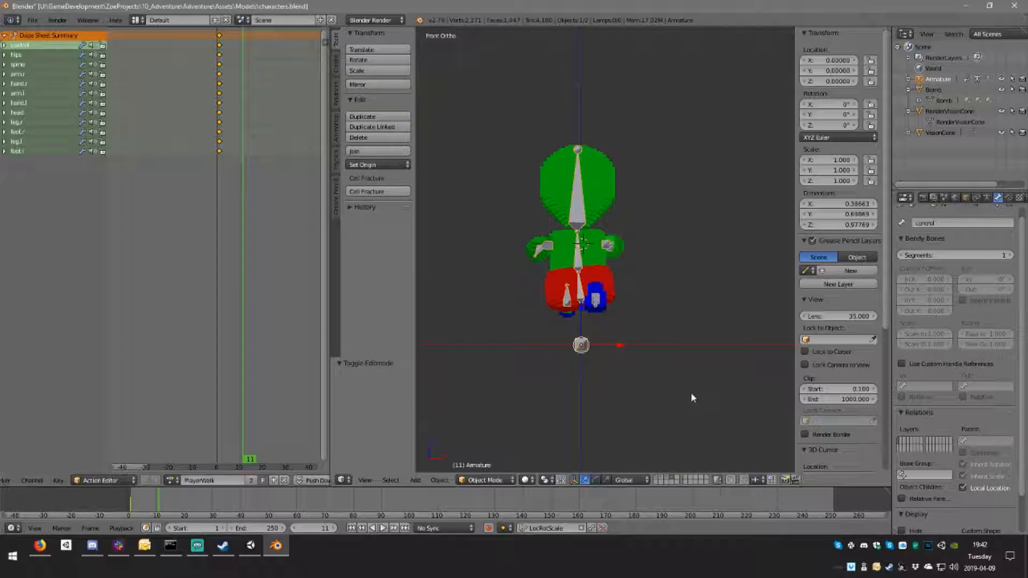
type("rz")
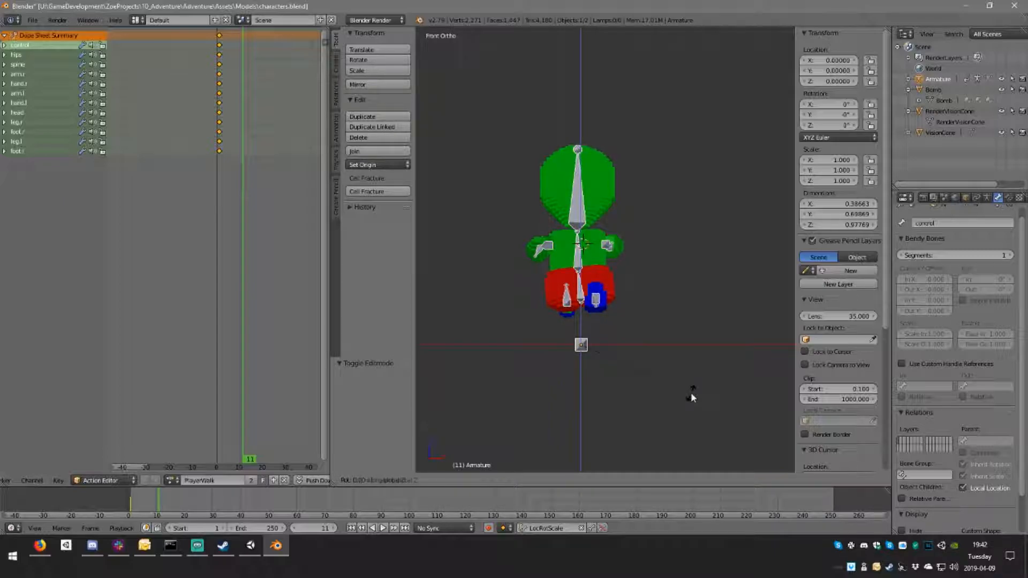
type("180")
key("Return")
Step: Apply the armature's rotation, scale and location, and set the current frame to 1
key("ctrl+a")
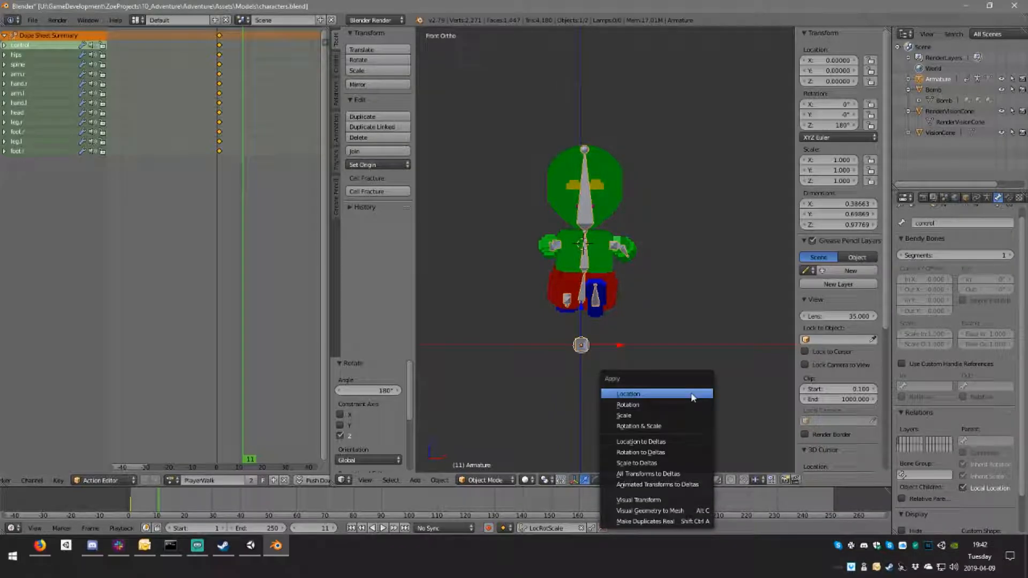
left_click(663, 427)
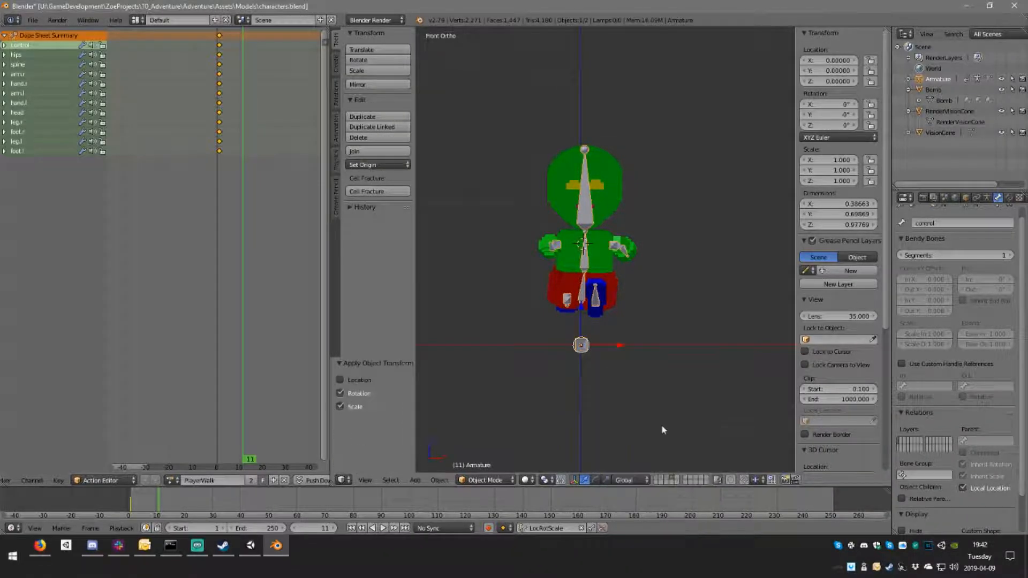
key("ctrl+a")
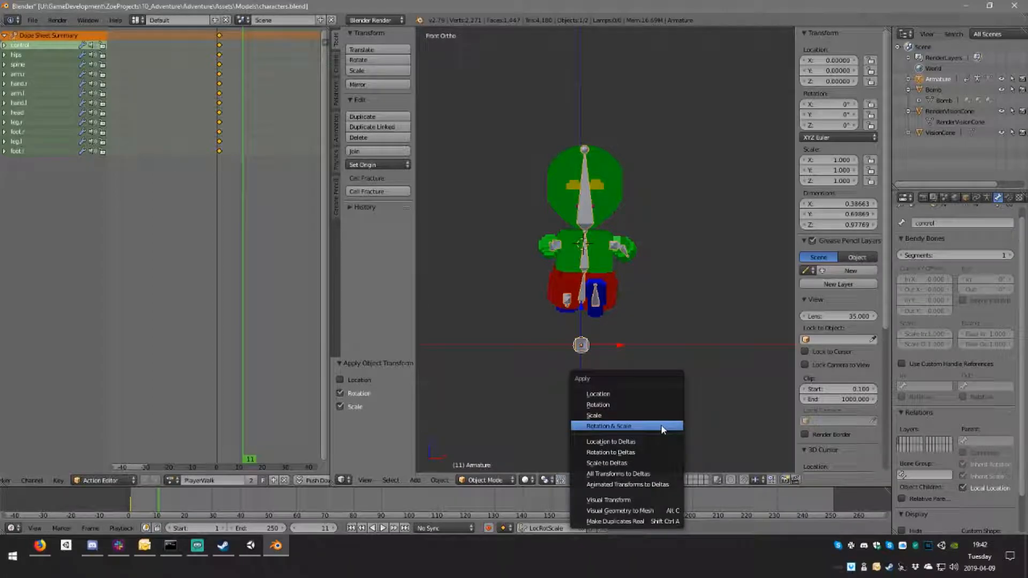
left_click(630, 398)
middle_click_drag(629, 398, 591, 345)
left_click(220, 117)
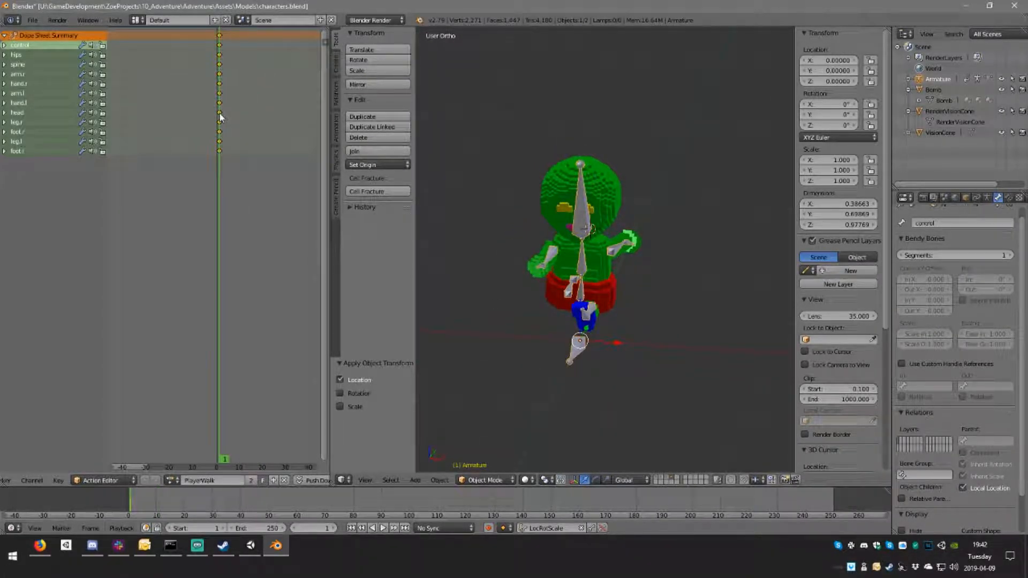
Step: At frame 9, switch the armature to Pose Mode and paste the copied pose flipped on the X axis
left_click(238, 117)
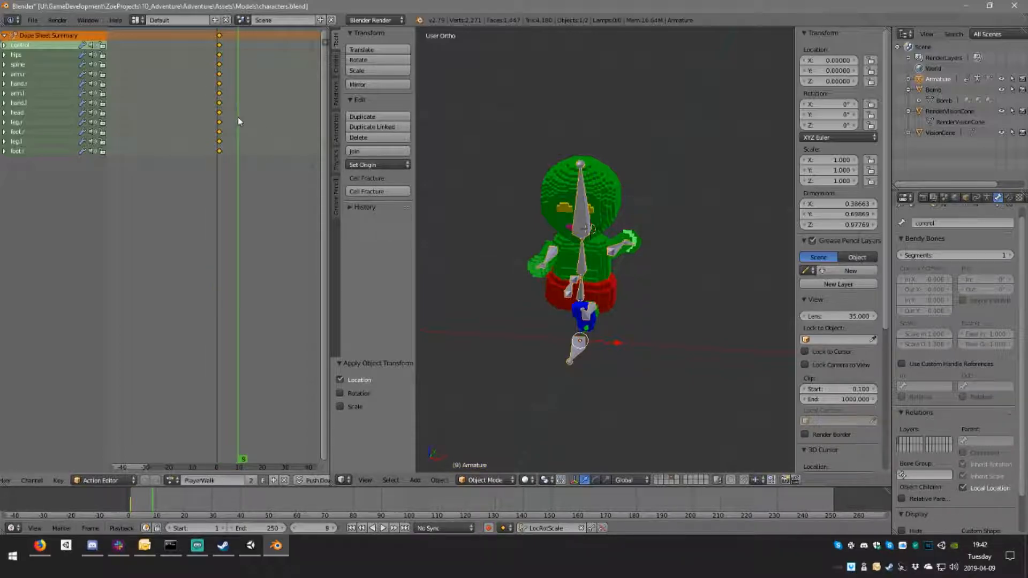
left_click(492, 484)
left_click(498, 452)
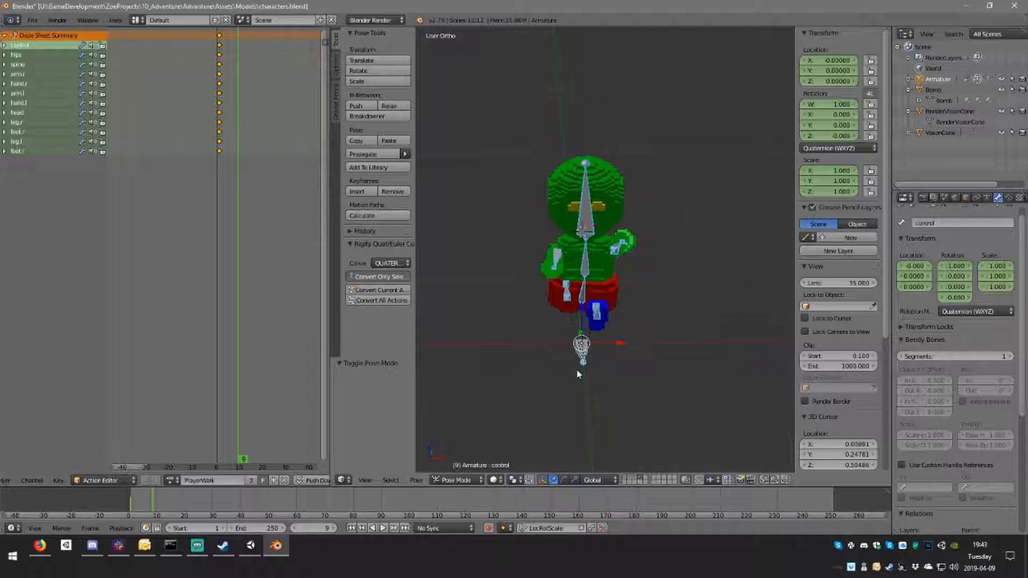
key("ctrl+v")
left_click(340, 380)
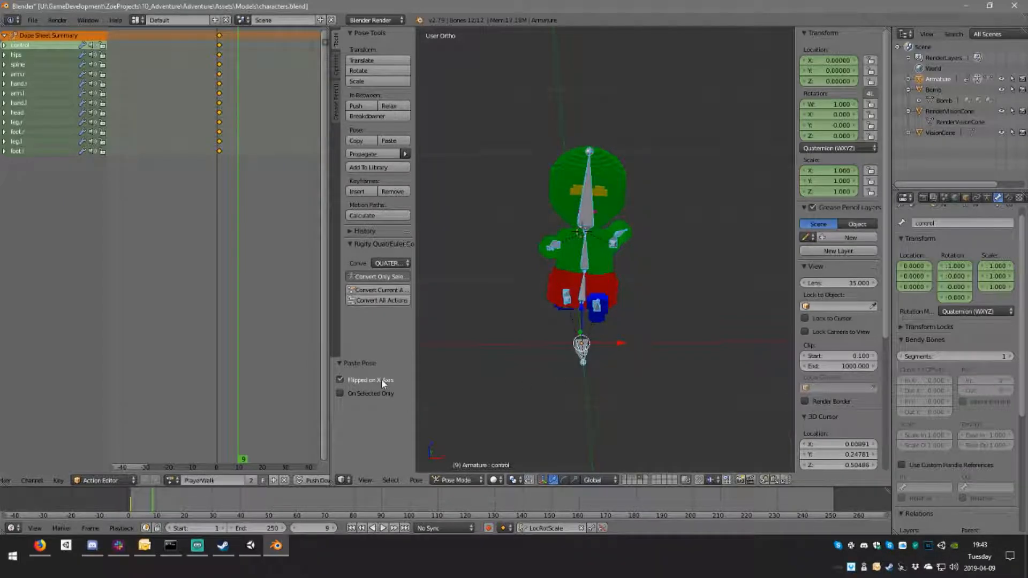
middle_click_drag(565, 374, 510, 378)
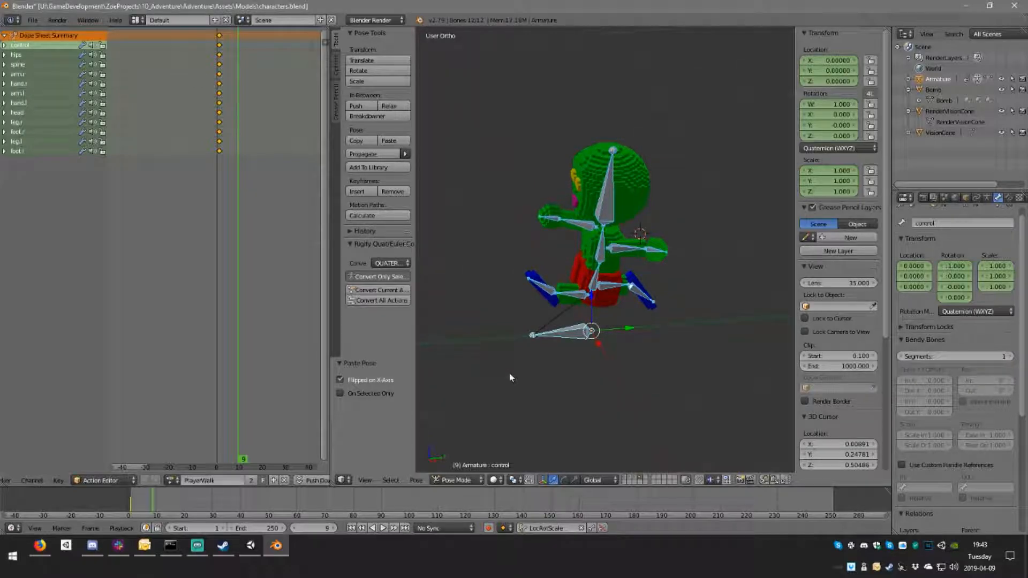
Step: Toggle all layers on and back, and examine the armature's rest pose from the front in Edit Mode
key("grave")
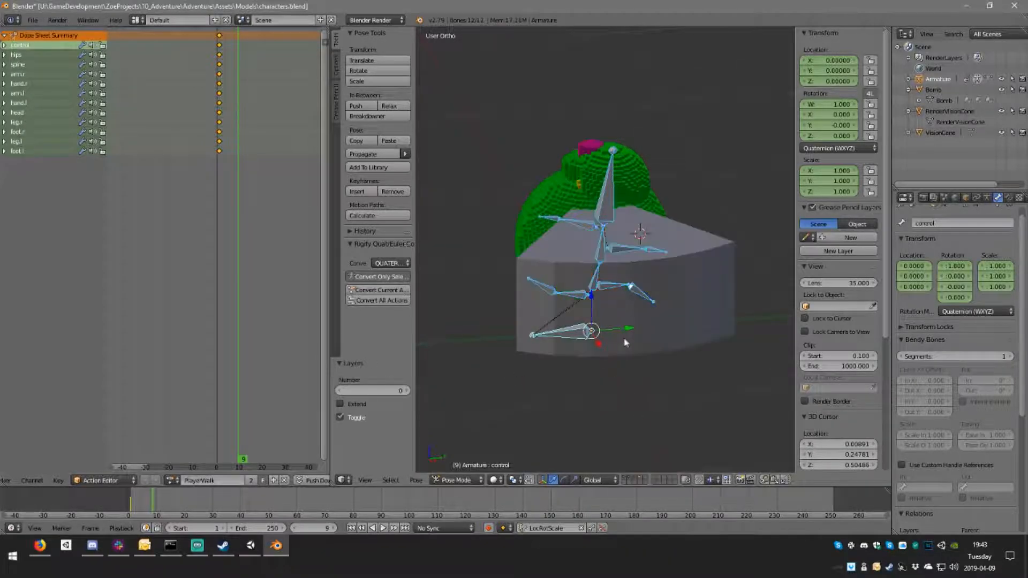
key("grave")
key("Tab")
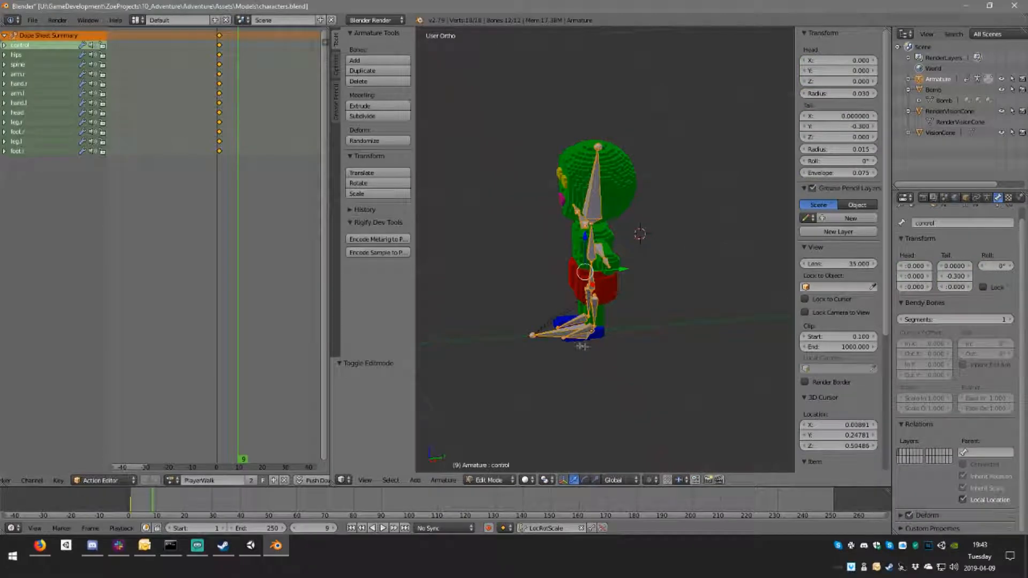
middle_click_drag(593, 362, 612, 327)
key("KP_1")
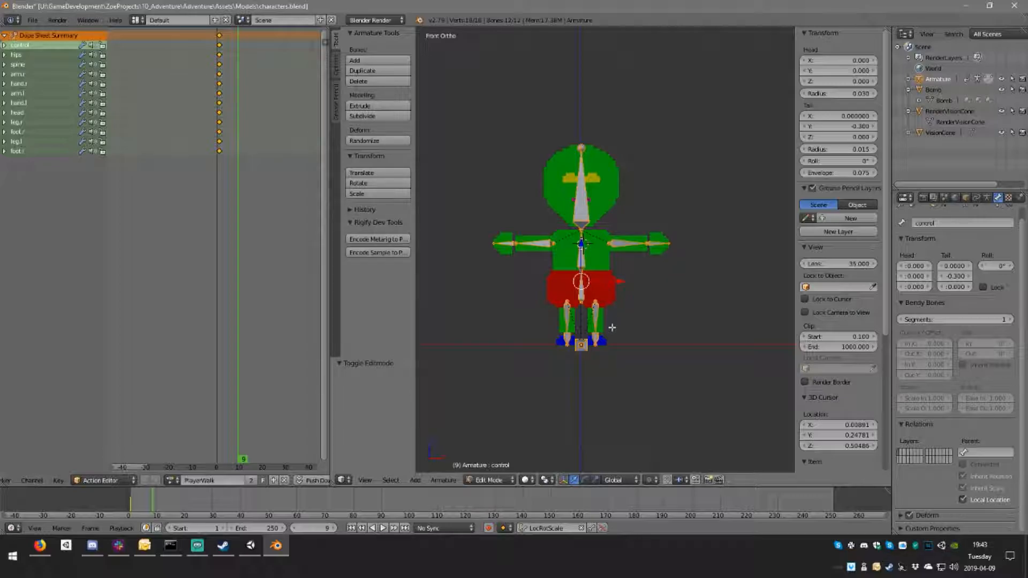
key("Tab")
Step: Clear the Player mesh's parent and try parenting it to the armature again
right_click(610, 276)
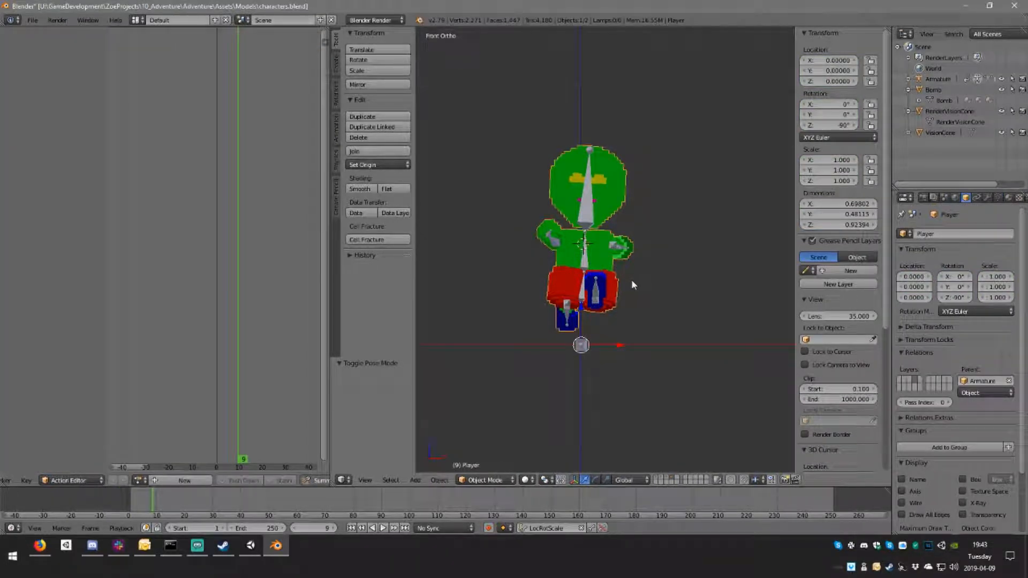
key("alt+p")
left_click(589, 297)
middle_click_drag(590, 301, 660, 286)
key("KP_1")
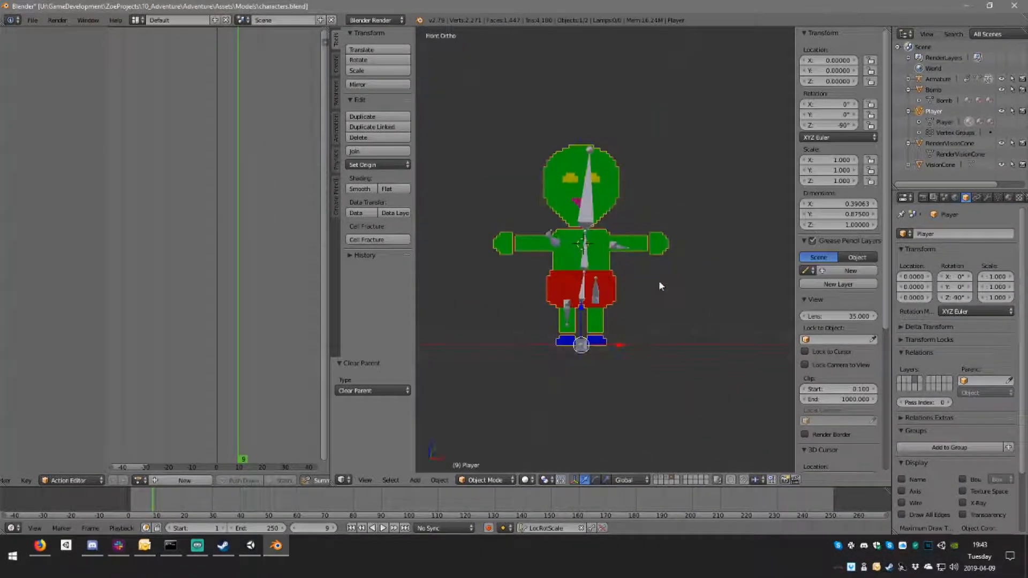
middle_click_drag(728, 291, 649, 309)
key("ctrl+p")
left_click(607, 307)
Step: Rotate the control bone 90° around the global Z axis and insert LocRotScale keyframes for all bones at frame 9
right_click(583, 345)
middle_click_drag(642, 344, 649, 350)
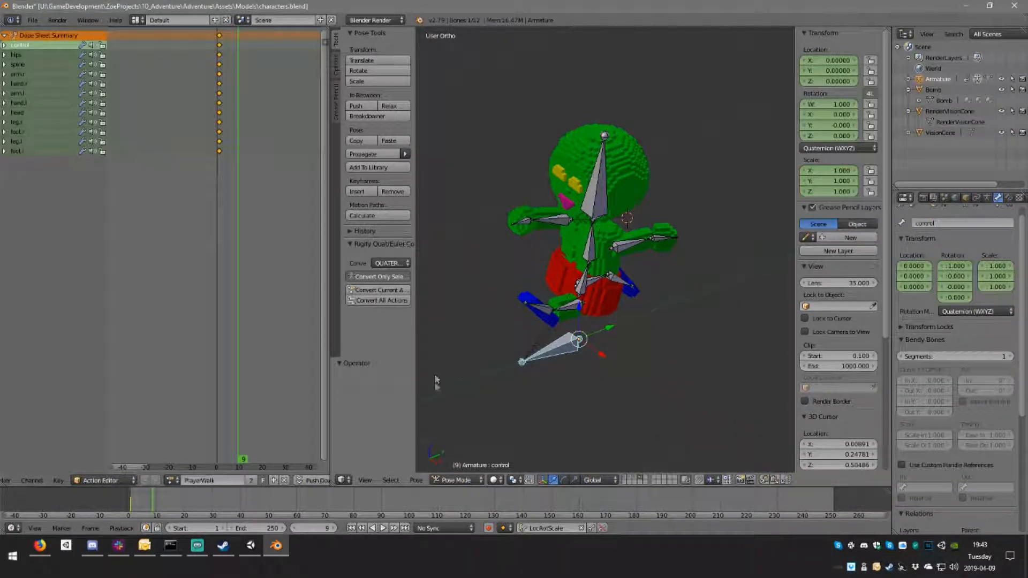
key("r")
type("z")
type("90")
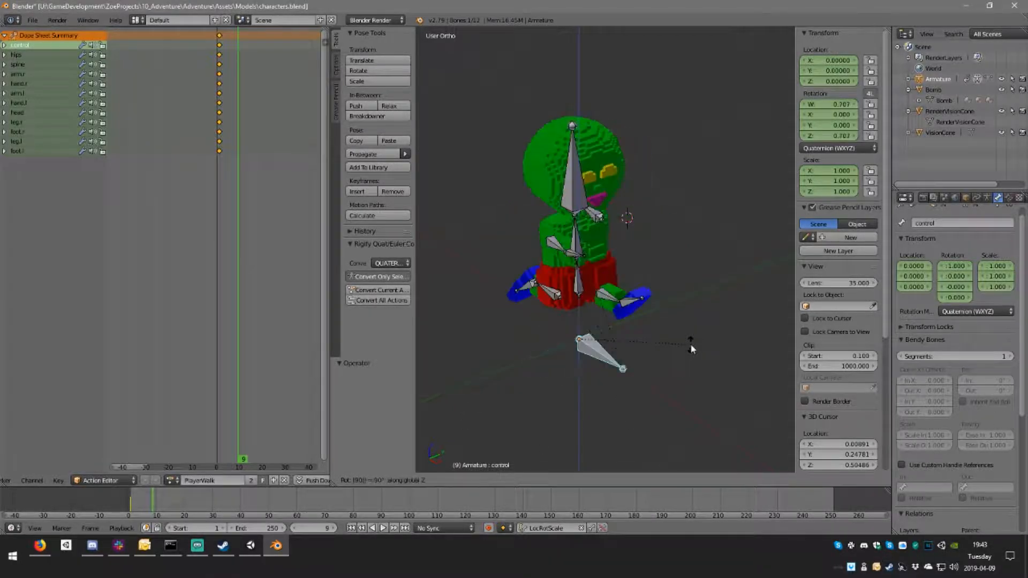
key("Return")
middle_click_drag(493, 273, 635, 283)
key("a")
key("i")
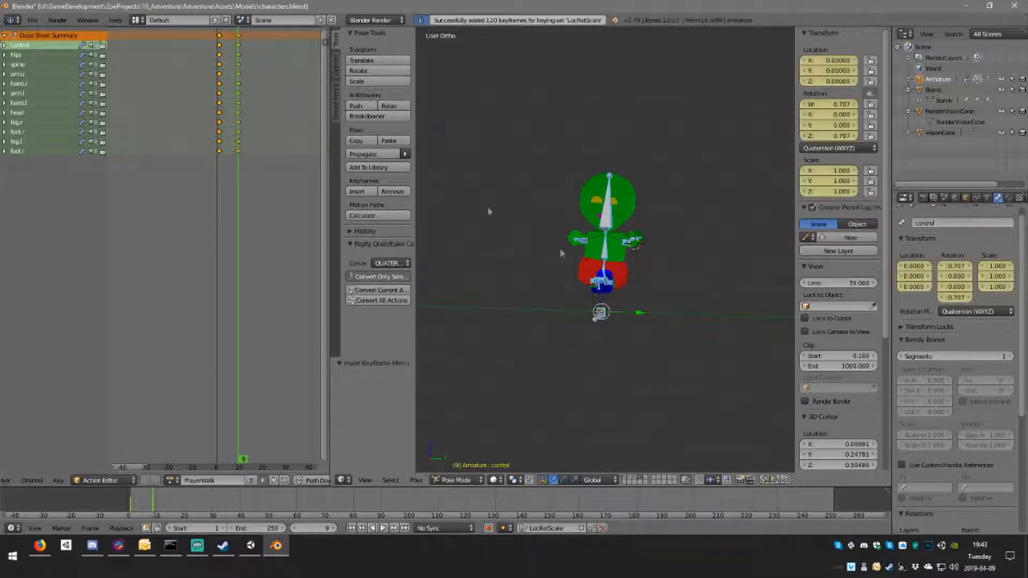
Step: Delete the keyframes at frame 1 and move the frame 9 keyframes to frame 1
left_click(239, 37)
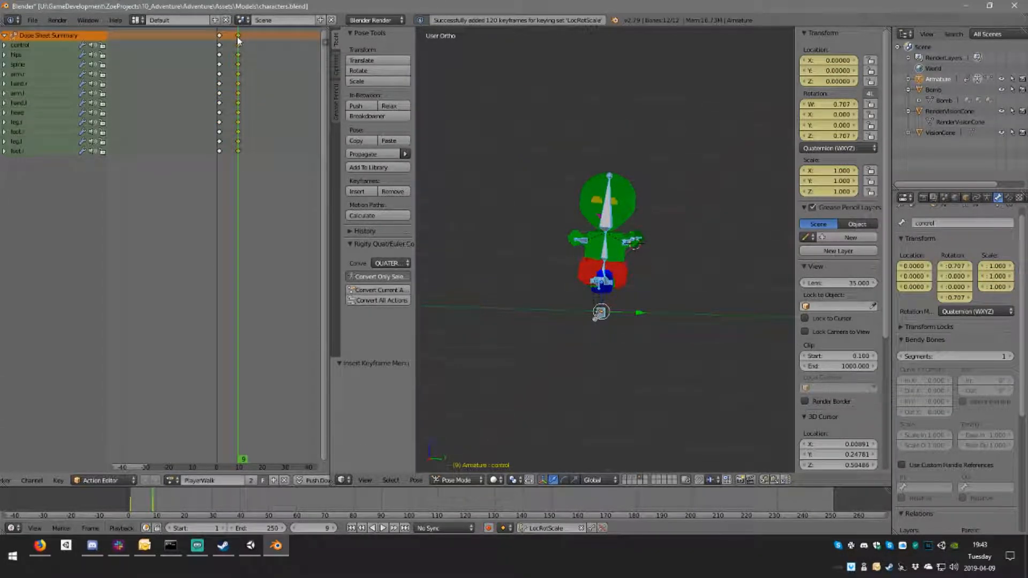
key("Delete")
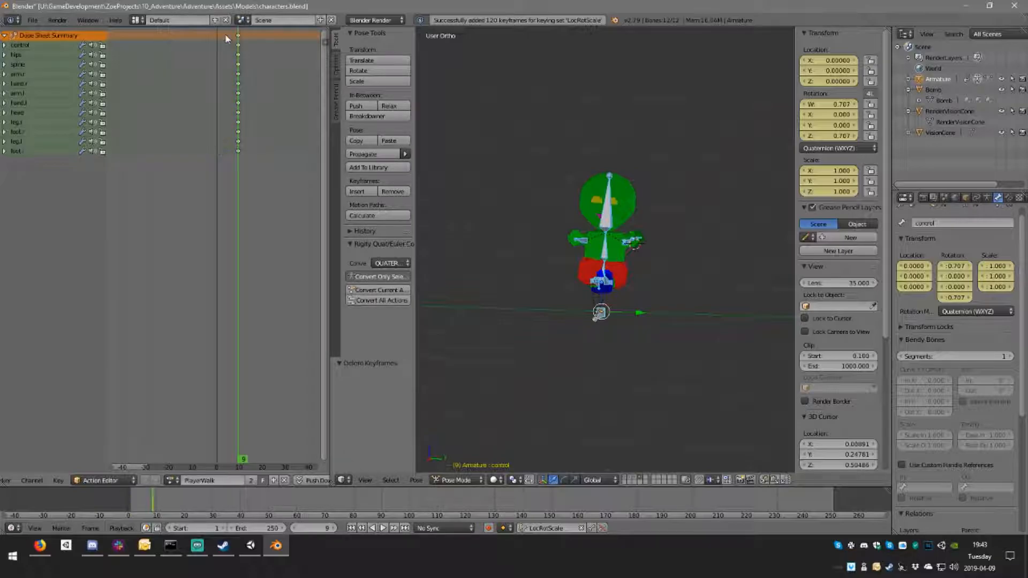
left_click_drag(234, 39, 220, 40)
left_click(219, 40)
Step: Copy the pose at frame 1 and try pasting it flipped on the X axis at frame 6
middle_click_drag(577, 318, 623, 288)
key("ctrl+c")
key("Right")
key("Right")
key("Right")
key("Right")
key("Right")
key("ctrl+v")
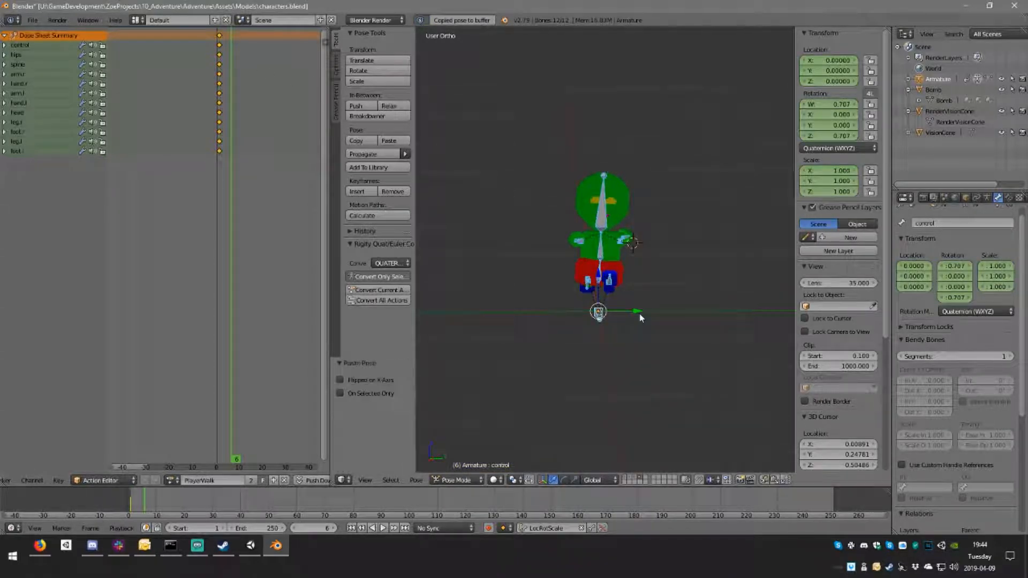
left_click(384, 377)
middle_click_drag(732, 301, 607, 299)
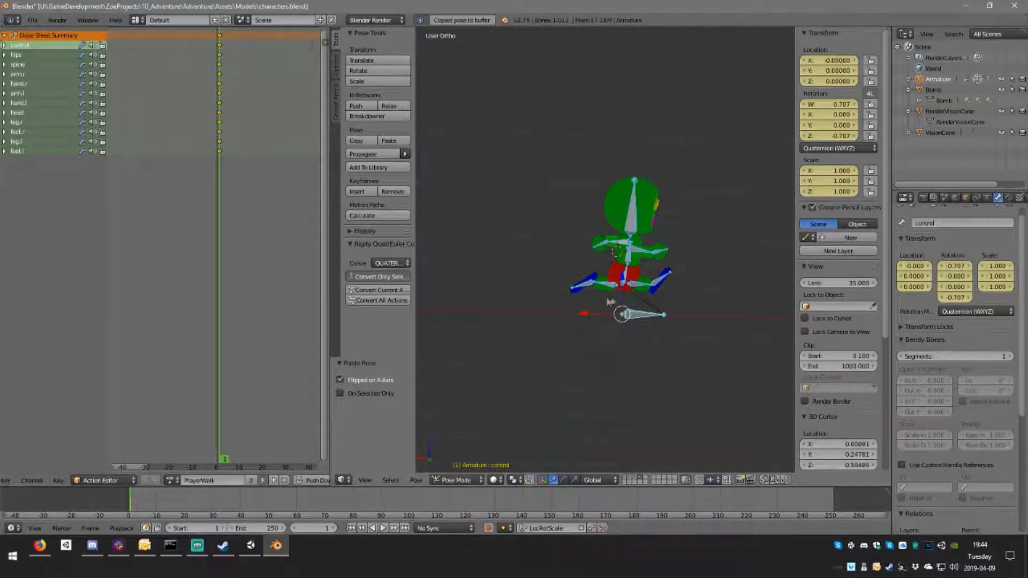
scroll(608, 301, "up", 2)
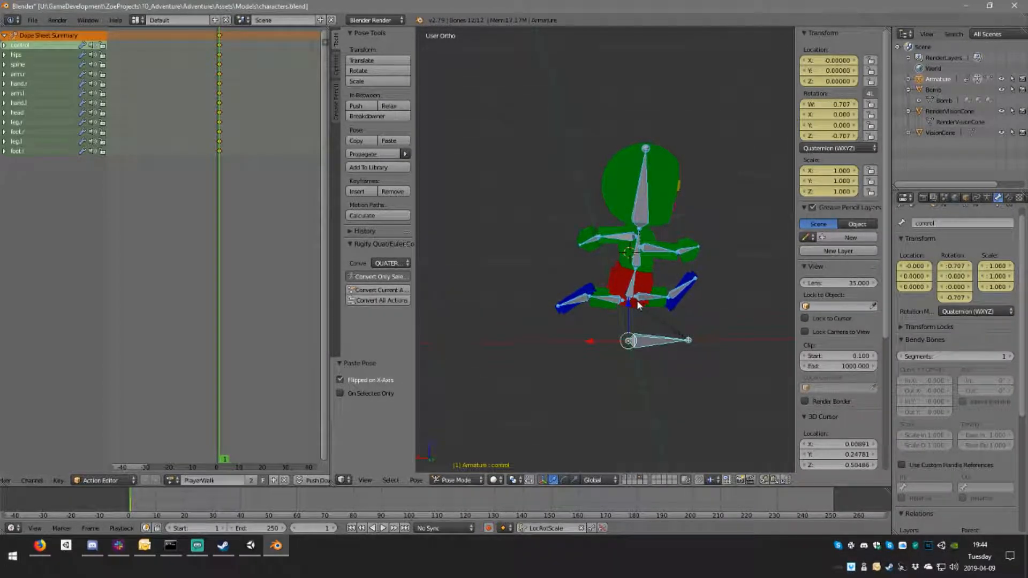
mouse_move(639, 305)
middle_mouse_down()
mouse_move(528, 298)
mouse_move(657, 311)
middle_mouse_up()
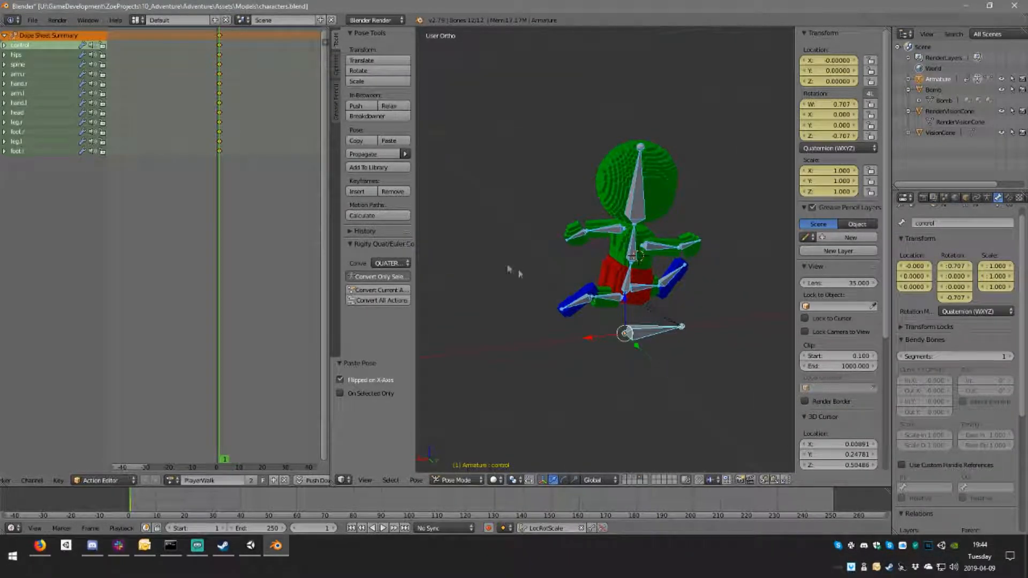
Step: Reload the keyed pose at frame 1, try the flipped paste option at frame 12, and undo it
left_click(220, 40)
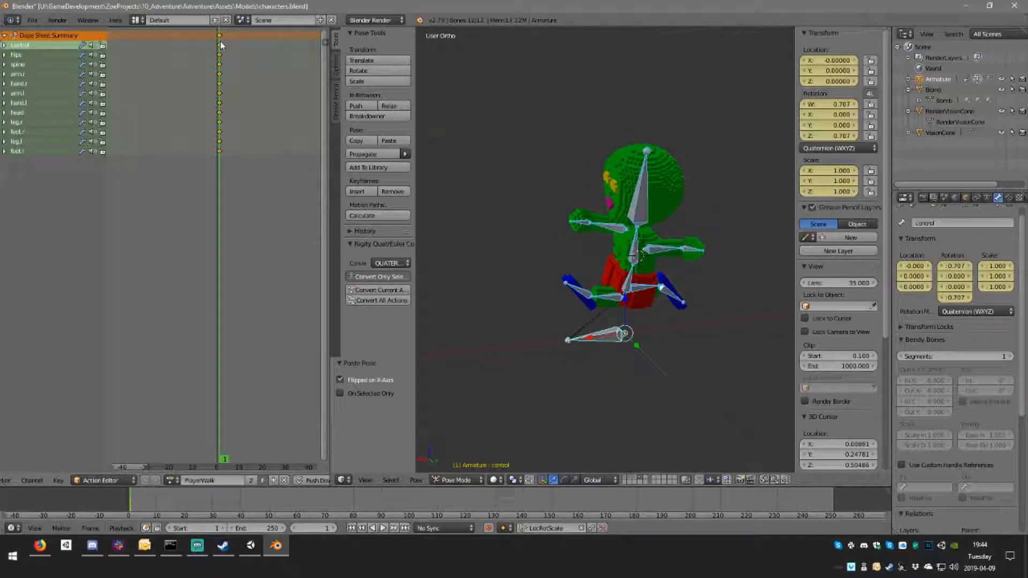
middle_click_drag(719, 257, 473, 283)
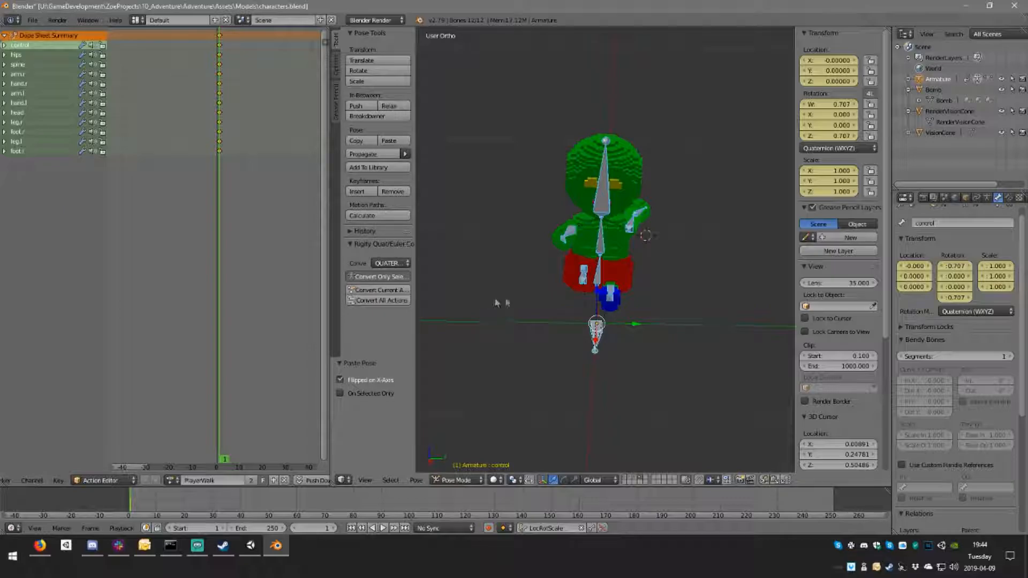
left_click(246, 114)
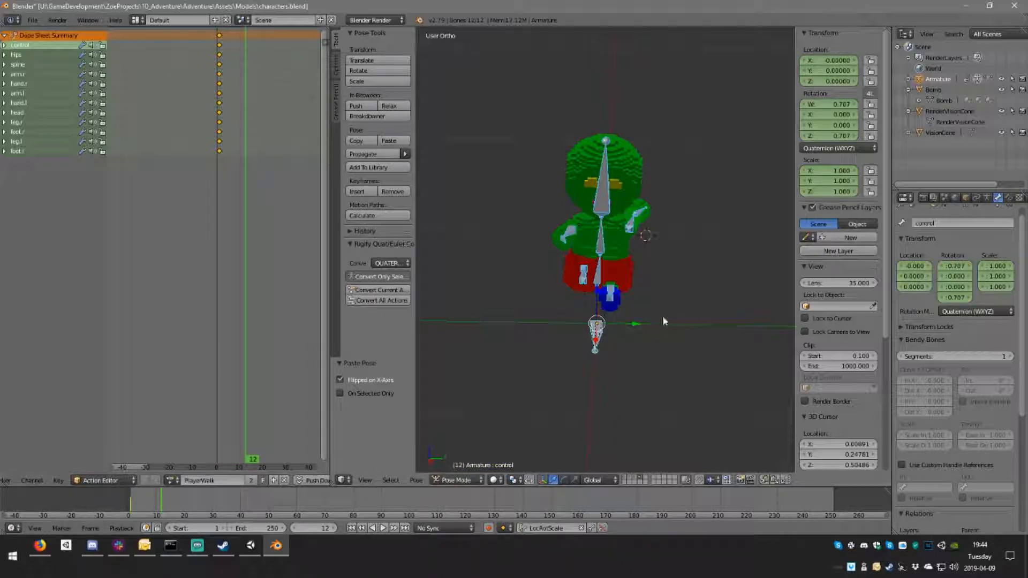
left_click(393, 381)
middle_click_drag(619, 347, 562, 312)
key("ctrl+z")
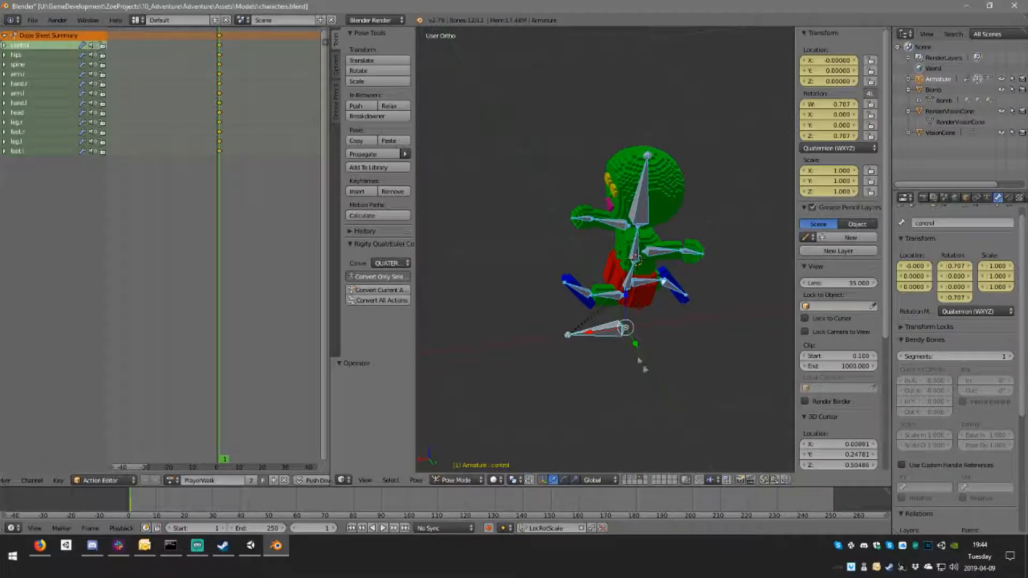
Step: At frame 1, rotate the control bone 90° around the global Z axis and toggle the selection of all bones
right_click(613, 334)
type("r")
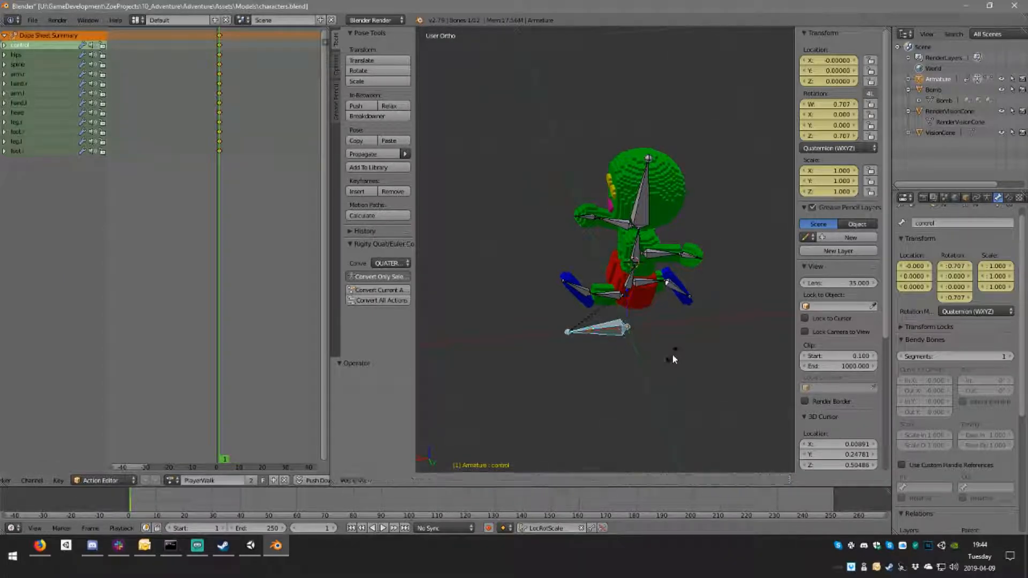
type("z90")
key("Return")
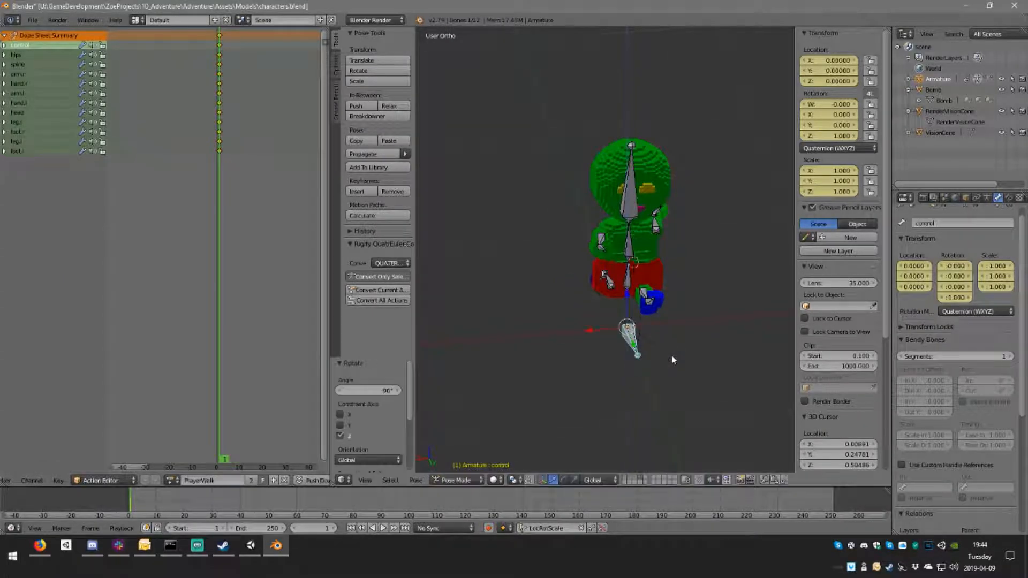
key("a")
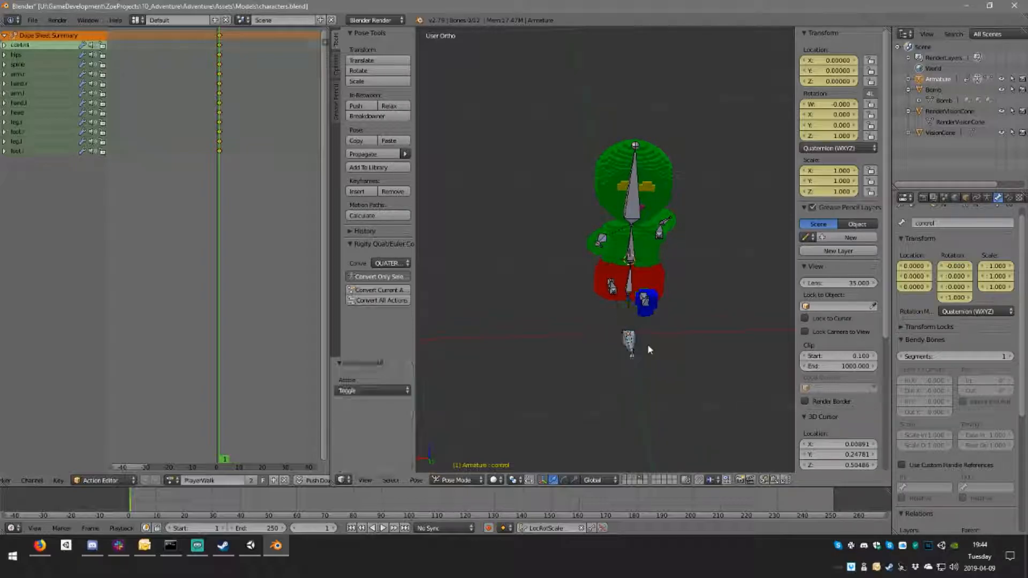
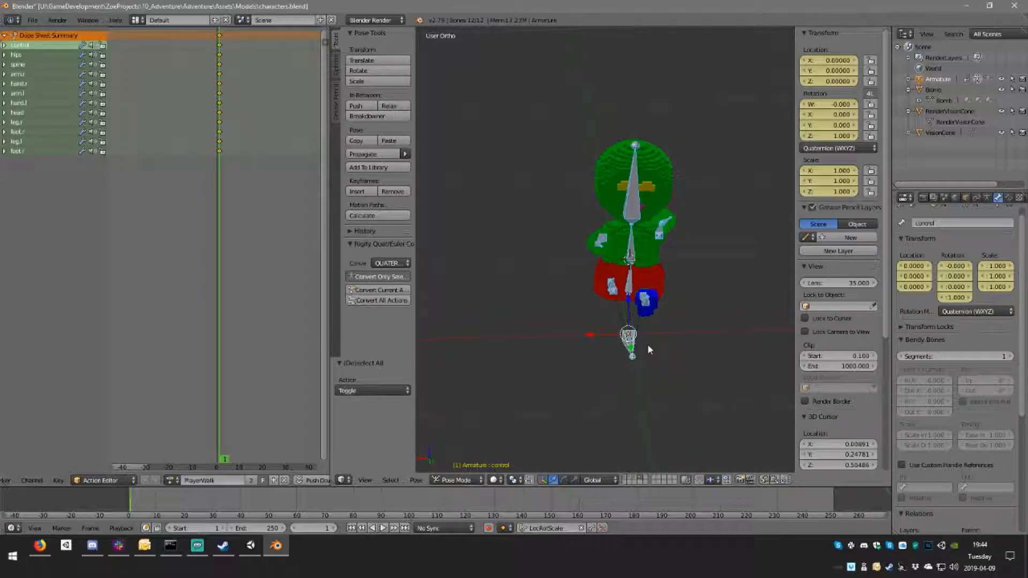
Step: Key the pose at frame 1, copy it, and try pasting it flipped on the X axis at frame 15
key("i")
key("ctrl+c")
left_click(252, 105)
key("ctrl+v")
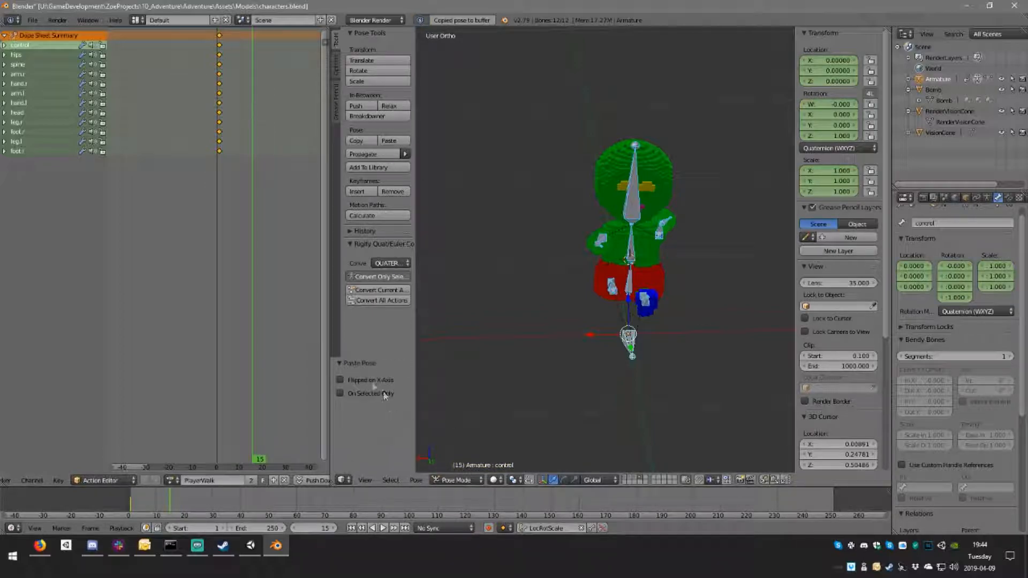
left_click(340, 380)
mouse_move(675, 315)
middle_mouse_down()
mouse_move(757, 322)
mouse_move(658, 325)
middle_mouse_up()
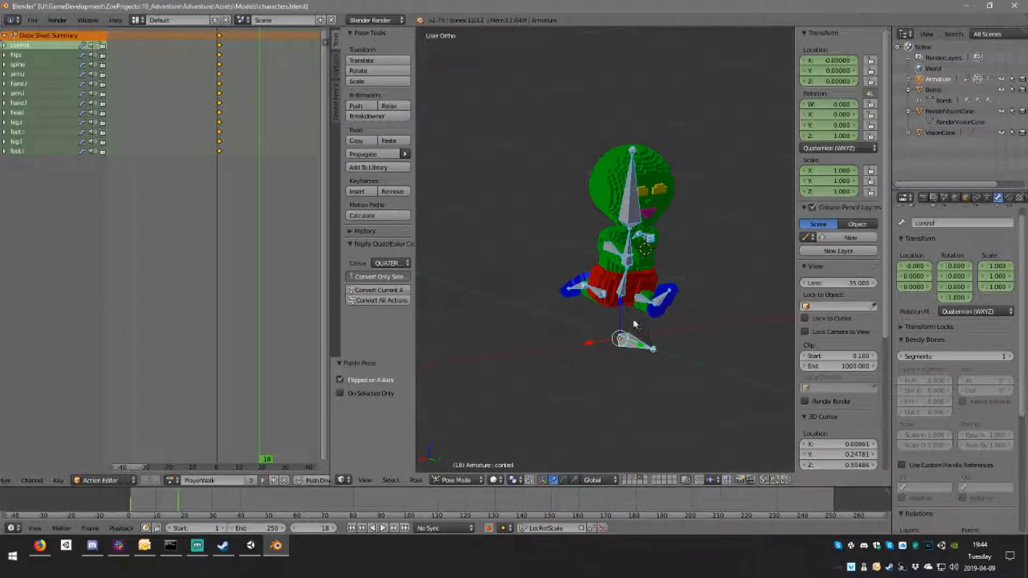
Step: Compare the armature's Edit Mode orientation with its current pose from different angles
key("Tab")
middle_click_drag(696, 245, 664, 258)
right_click(556, 323)
key("Tab")
middle_click_drag(600, 313, 625, 316)
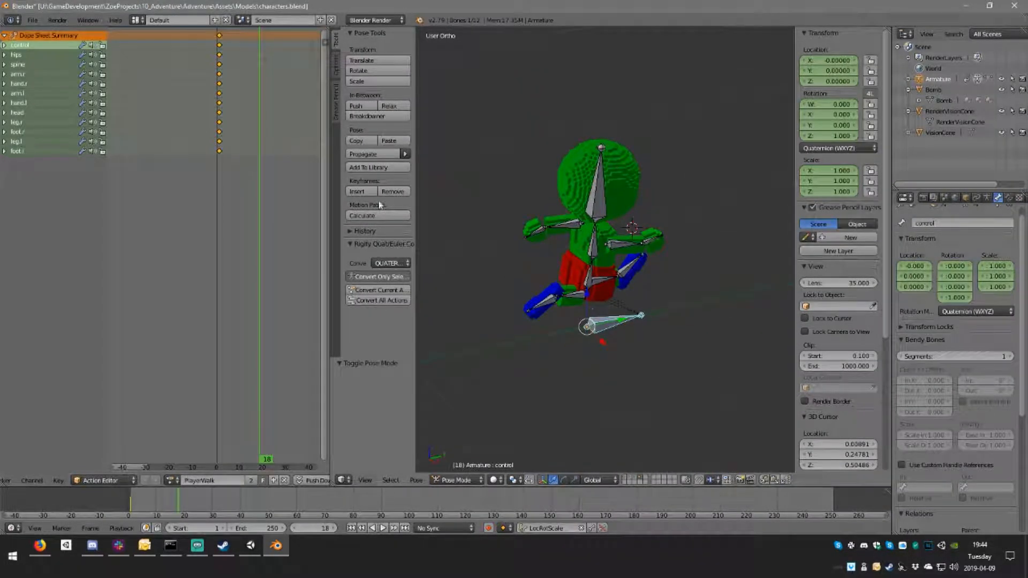
Step: Delete the PlayerWalk keyframes at frame 1 and switch the armature to Object Mode
key("x")
left_click(220, 39)
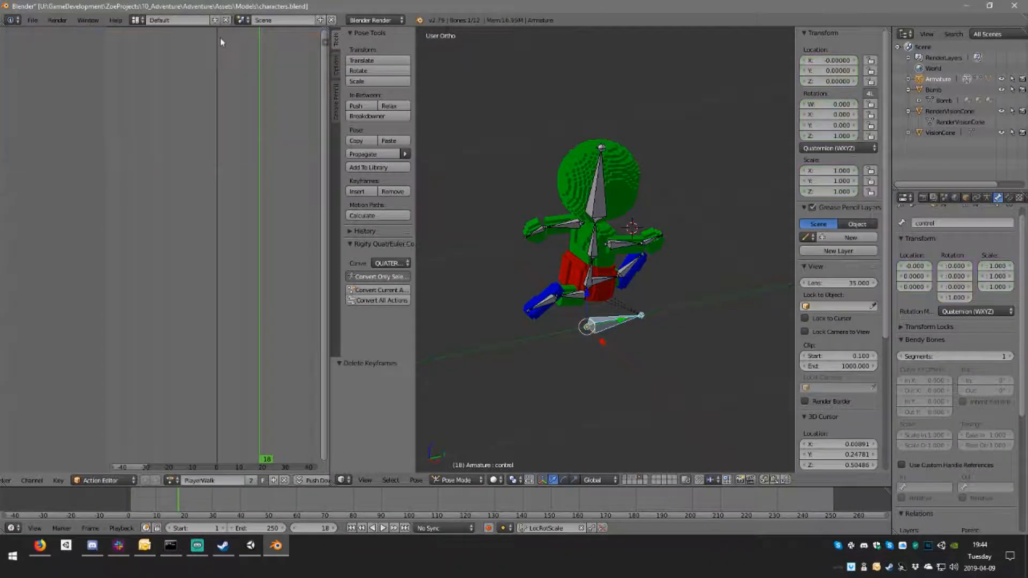
middle_click_drag(635, 296, 620, 349)
key("Tab")
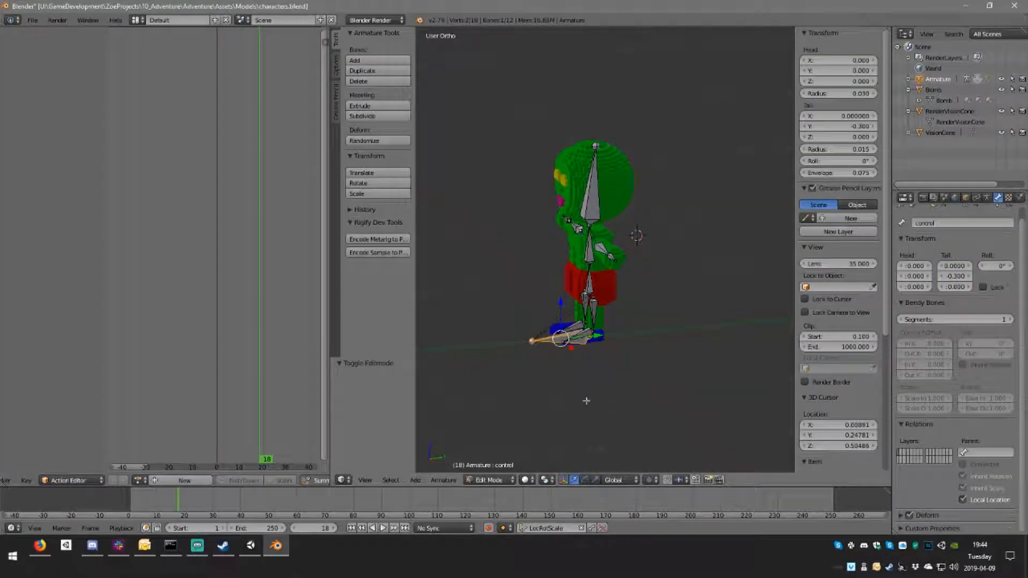
left_click(485, 479)
left_click(497, 464)
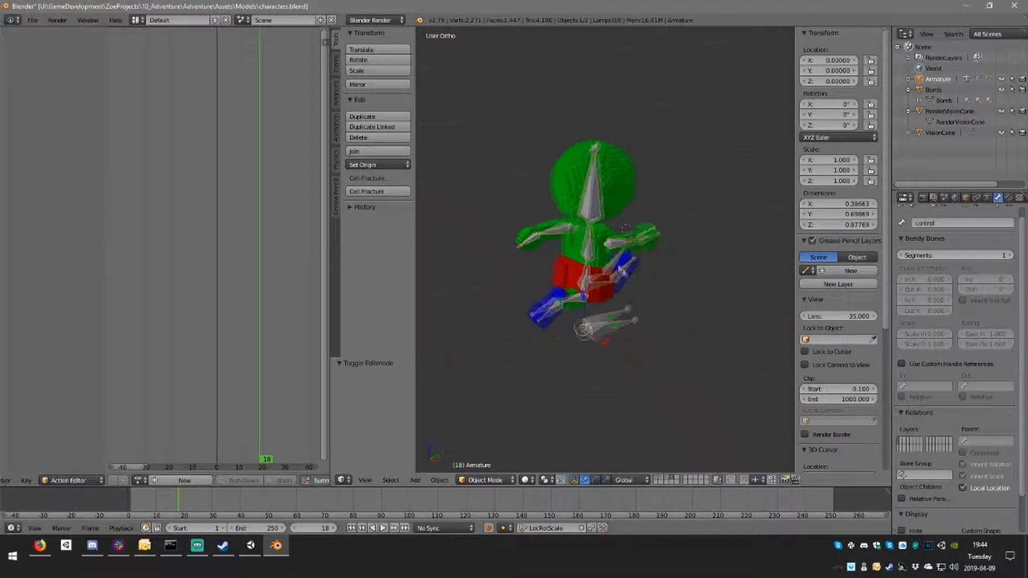
Step: Select the Player mesh and clear its parent without keeping the transformation
middle_click_drag(618, 267, 554, 264)
right_click(636, 239)
middle_click_drag(660, 212, 624, 271)
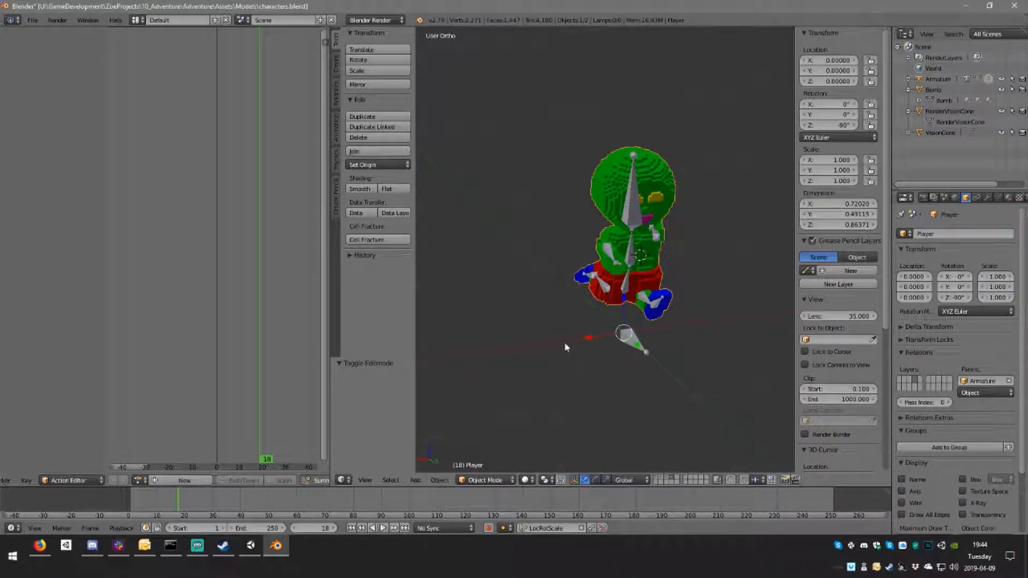
middle_click_drag(632, 354, 558, 433)
right_click(640, 329)
right_click(636, 259)
key("alt+p")
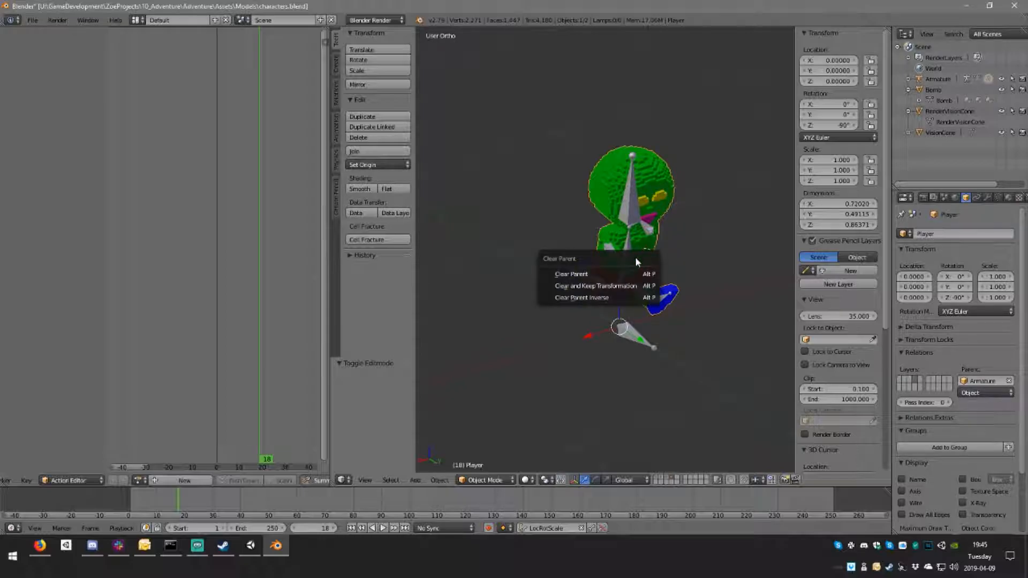
left_click(594, 275)
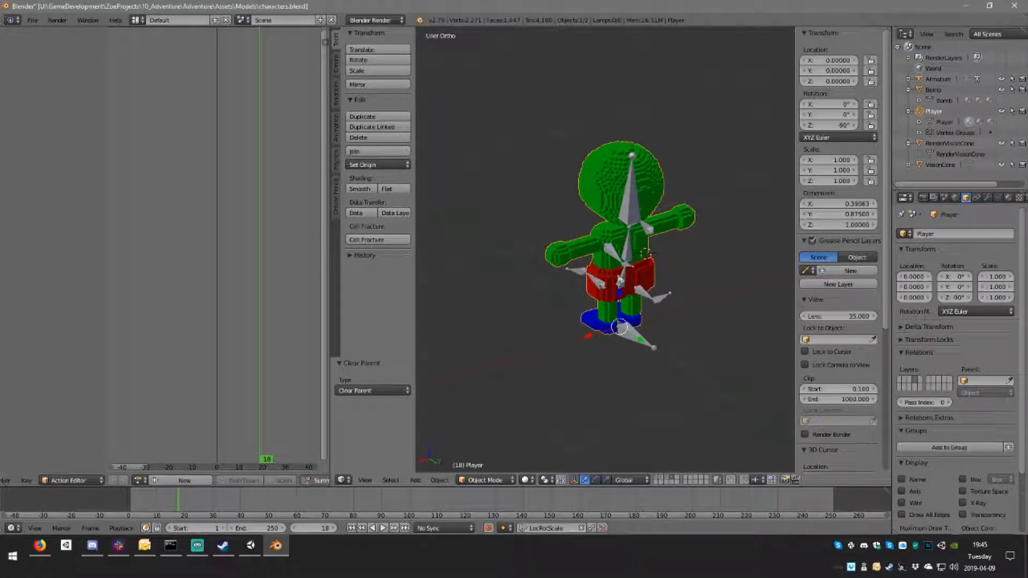
Step: Examine the Bomb character's orientation on its own layer and return to the Player's layer for comparison
middle_click_drag(561, 341, 602, 343)
left_click(656, 477)
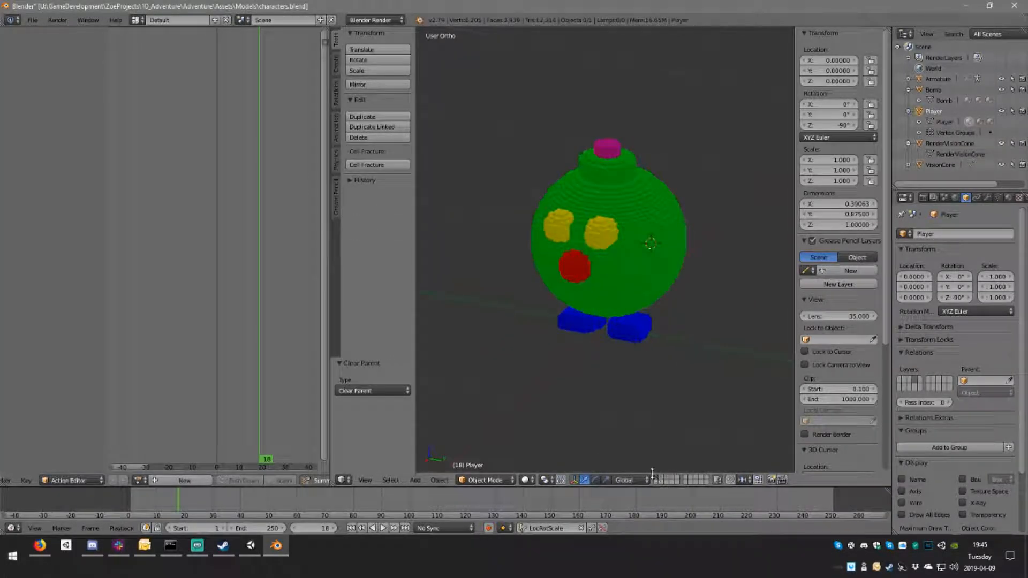
middle_click_drag(625, 416, 647, 337)
right_click(629, 289)
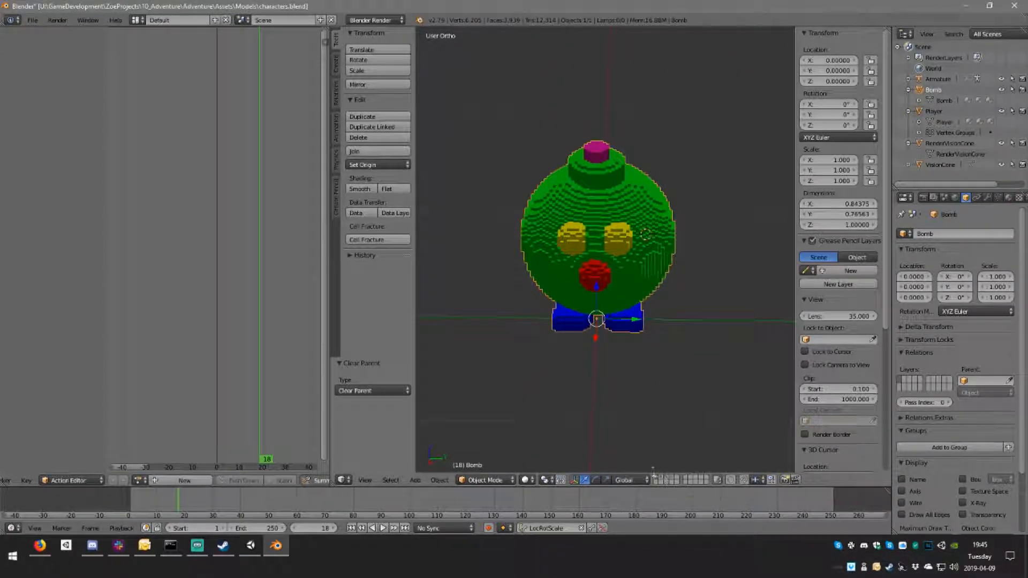
left_click(672, 477)
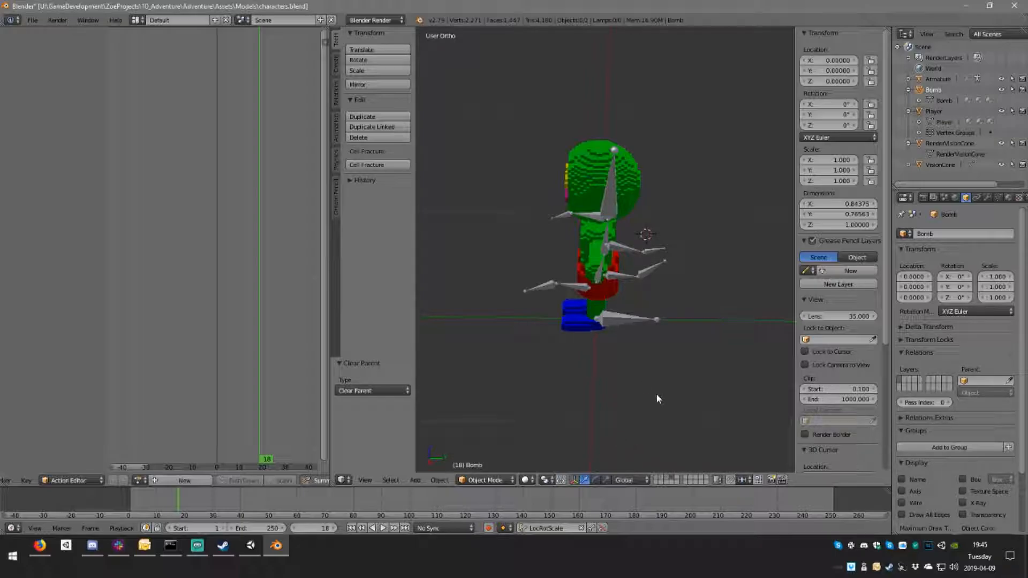
key("KP_1")
middle_click_drag(661, 356, 574, 397)
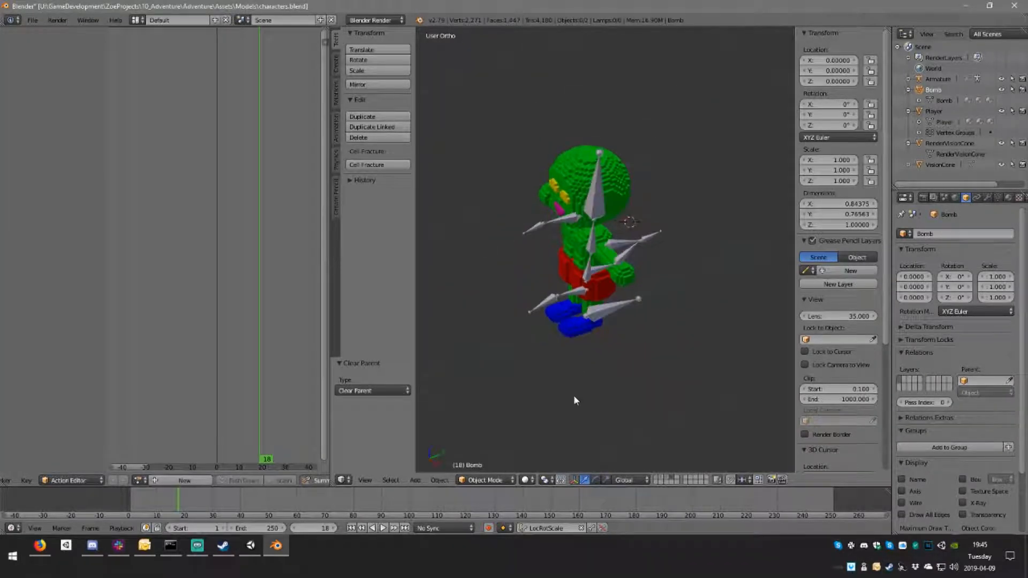
Step: Put the armature in Pose Mode and clear the scale, location and rotation of all its bones
right_click(607, 307)
middle_click_drag(622, 307, 639, 327)
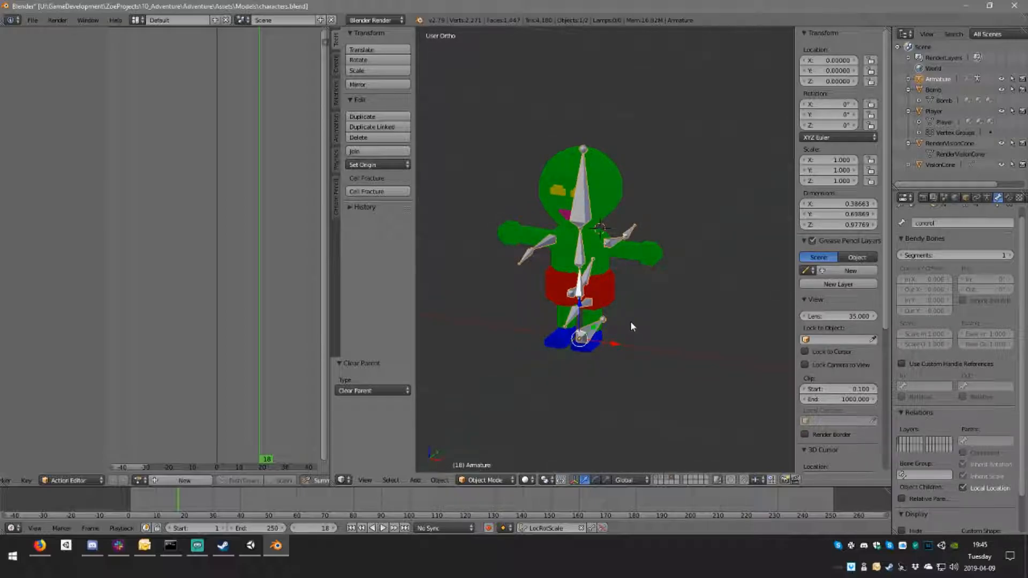
left_click(482, 481)
left_click(490, 444)
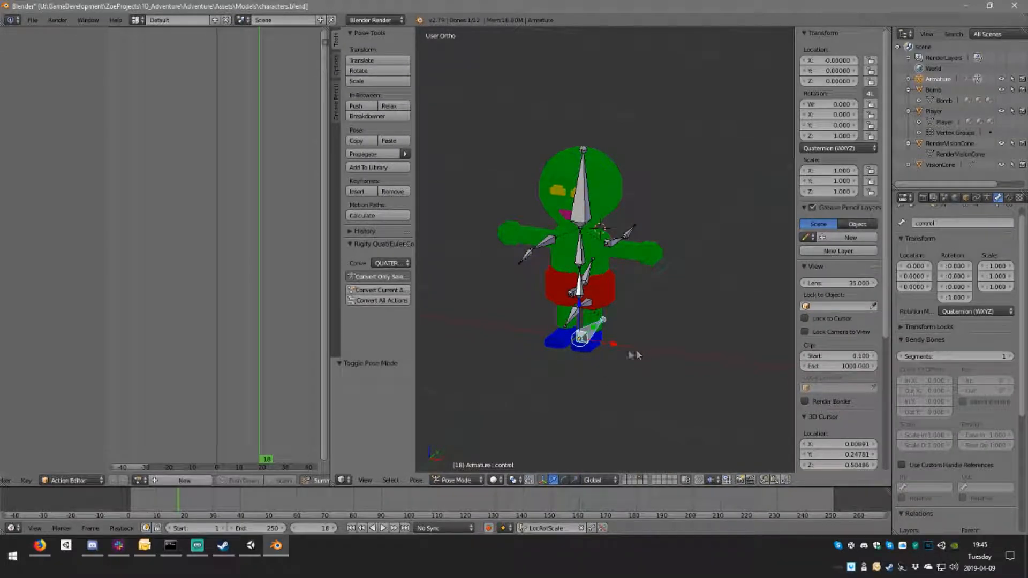
key("a")
key("a")
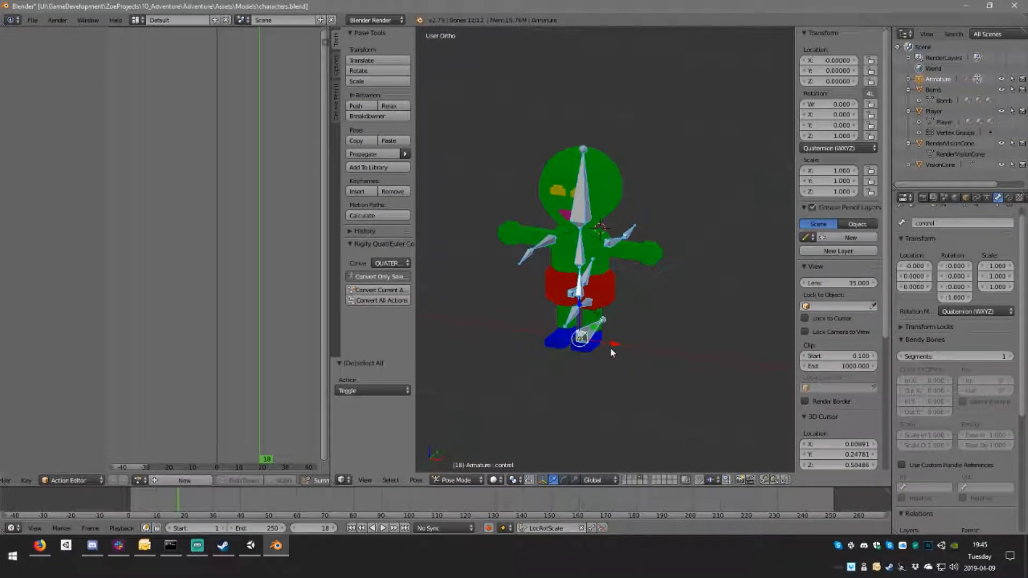
key("alt+g")
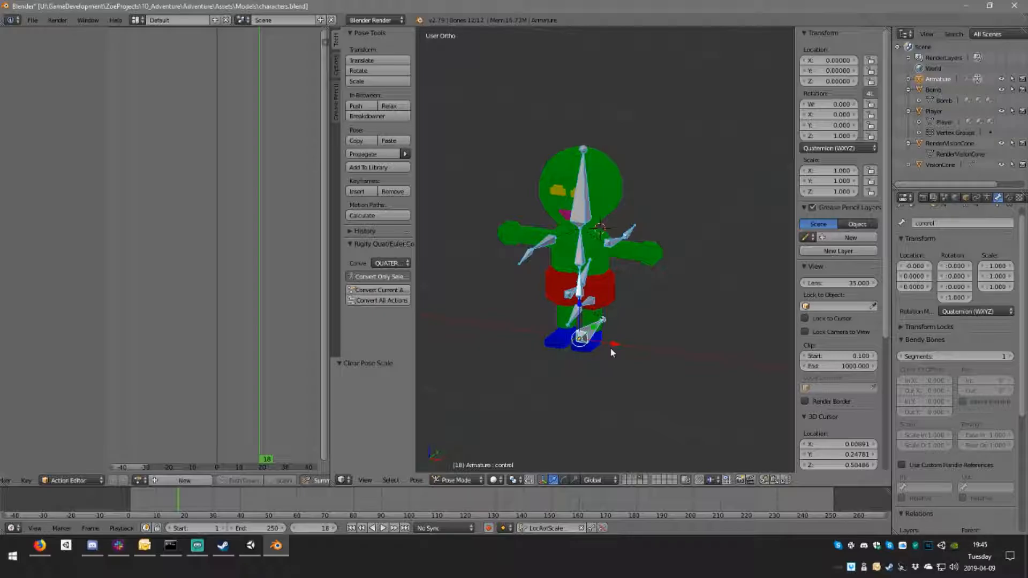
key("alt+r")
Step: Compare the cleared bones with their Edit Mode positions, looking closely at the legs and control bone
middle_click_drag(622, 334, 638, 349)
key("Tab")
key("Tab")
key("Tab")
scroll(626, 353, "up", 3)
middle_click_drag(586, 329, 570, 383)
key("Tab")
key("Tab")
scroll(602, 351, "down", 4)
Step: Return the armature to Object Mode and try setting a parent with the Object option
left_click(496, 480)
left_click(507, 469)
middle_click_drag(634, 359, 629, 361)
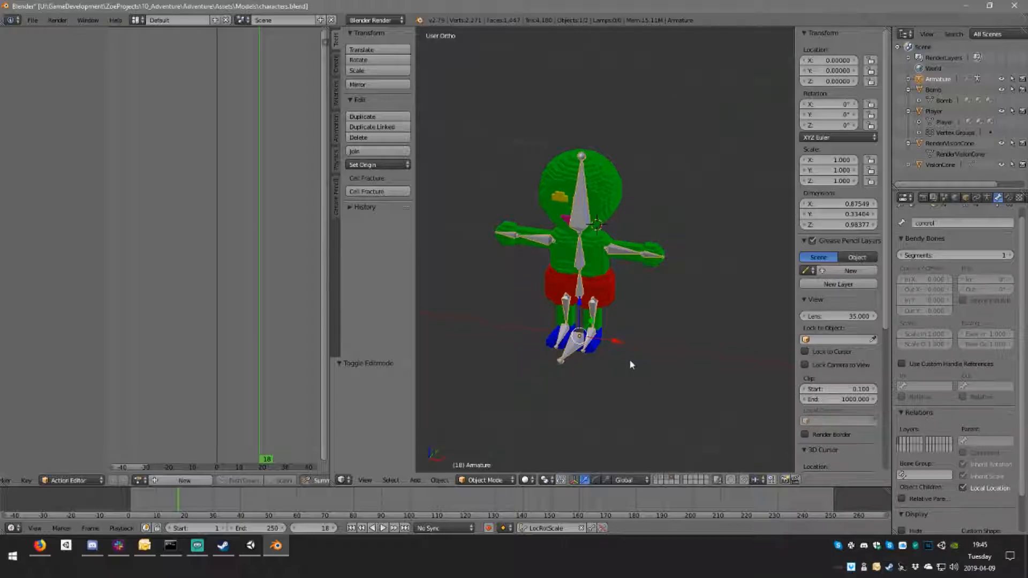
key("ctrl+p")
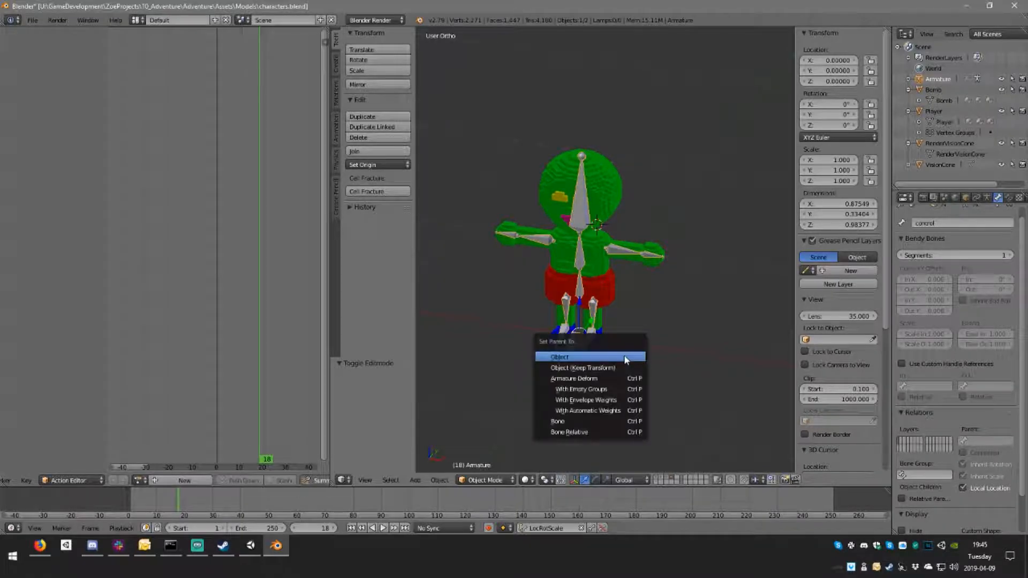
left_click(585, 359)
Step: Apply the armature's rotation and scale
key("ctrl+a")
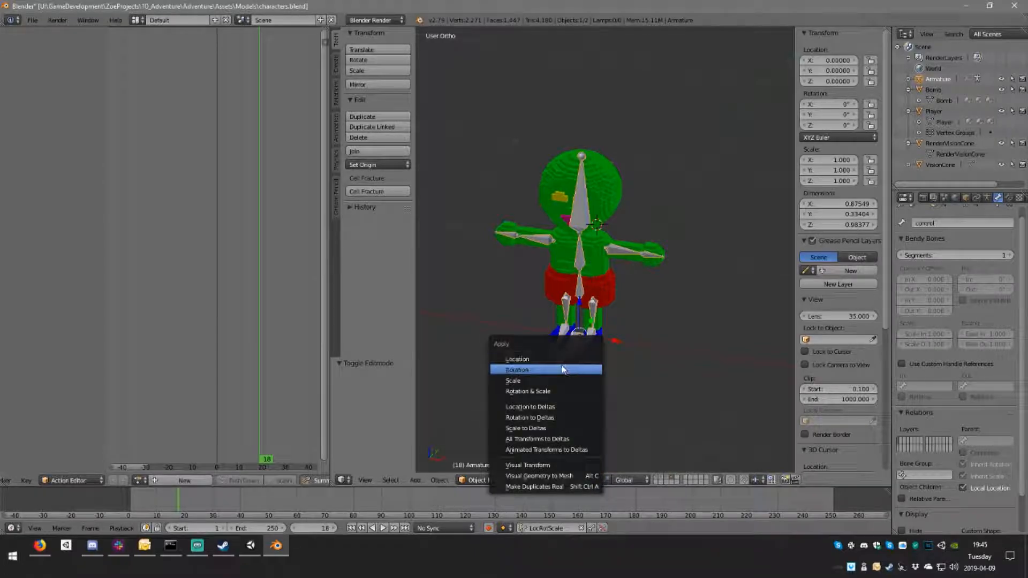
left_click(561, 365)
key("ctrl+a")
left_click(538, 396)
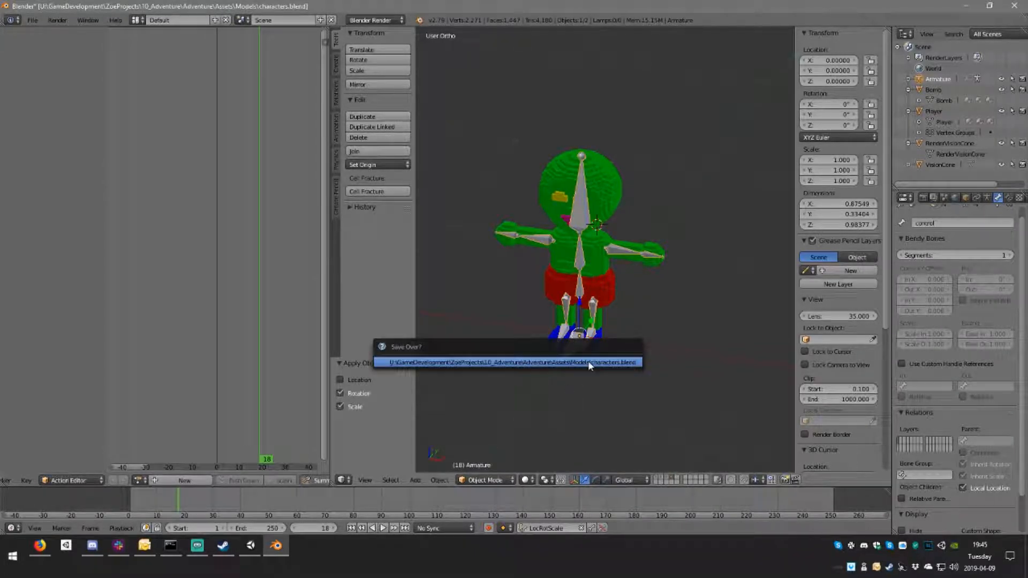
Step: Select the Player mesh and apply its rotation and location
right_click(599, 251)
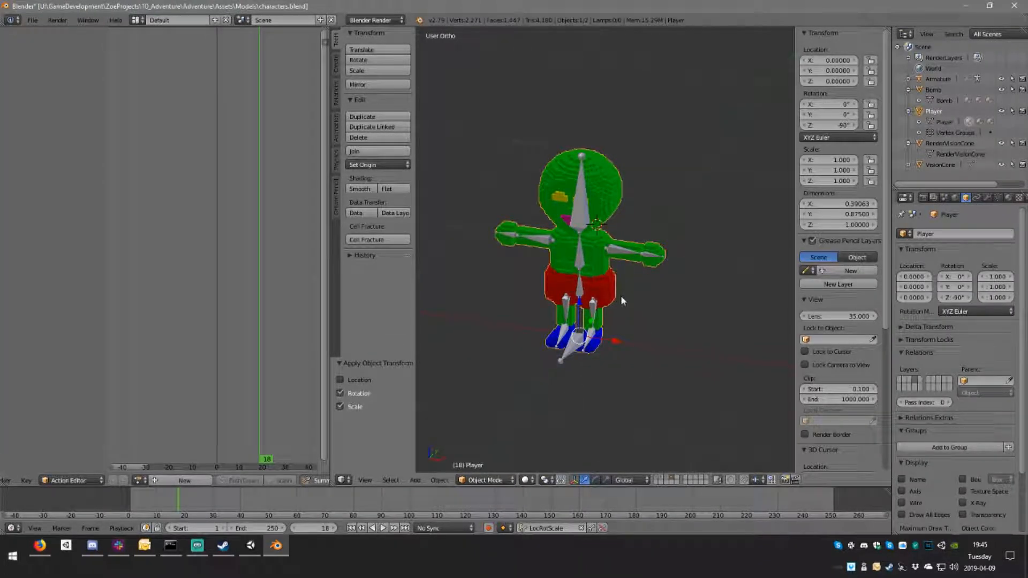
key("ctrl+a")
left_click(588, 297)
key("ctrl+a")
left_click(563, 246)
Step: Parent the Player mesh to the armature using Armature Deform with automatic weights, and check the bones in Edit Mode
right_click(579, 348)
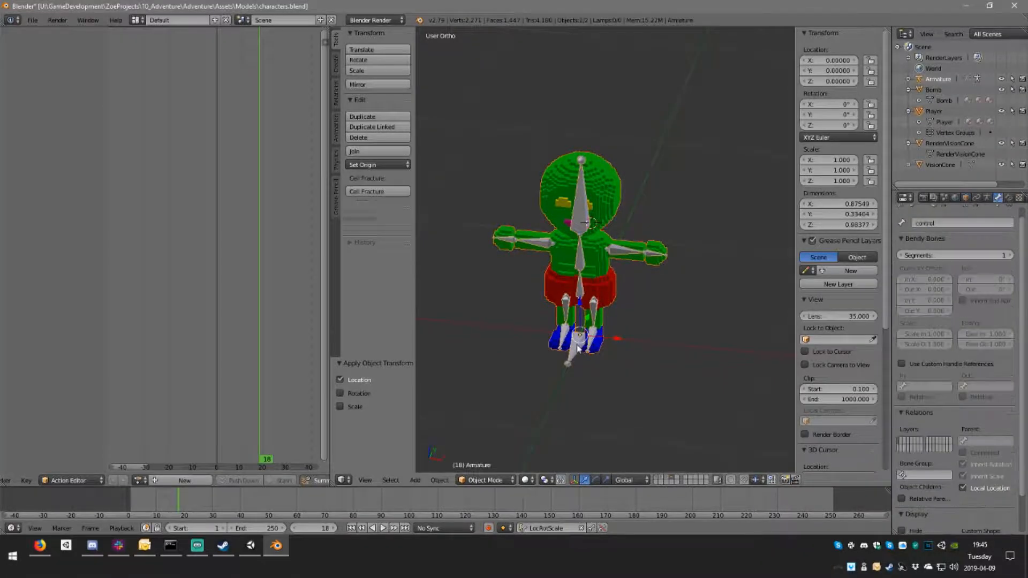
key("ctrl+p")
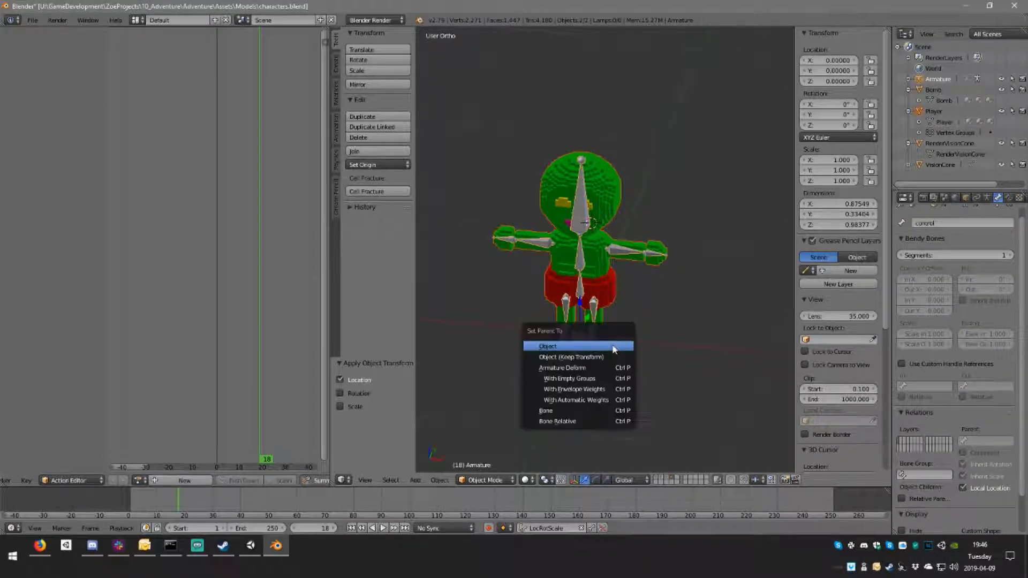
left_click(604, 400)
key("Tab")
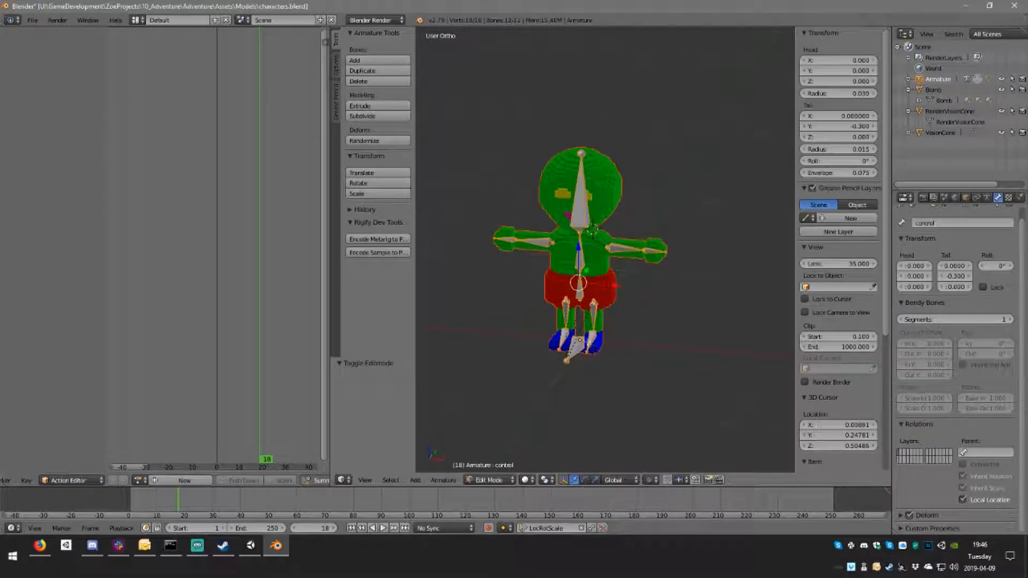
key("Tab")
Step: Set the Player mesh to Weight Paint mode and the armature to Pose Mode so bones can be selected while painting
scroll(579, 386, "up", 3)
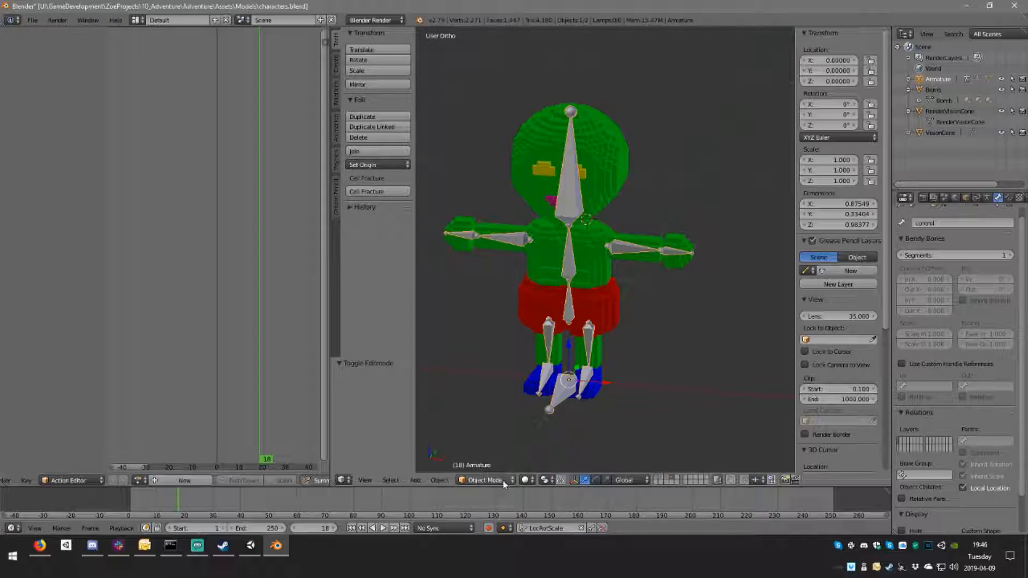
left_click(475, 480)
left_click(503, 480)
right_click(563, 384)
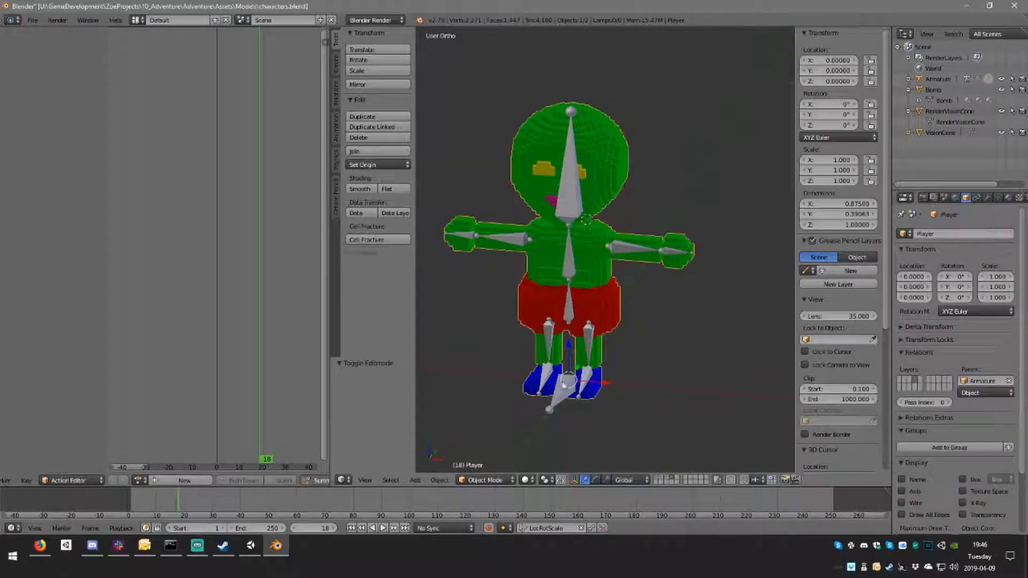
left_click(490, 482)
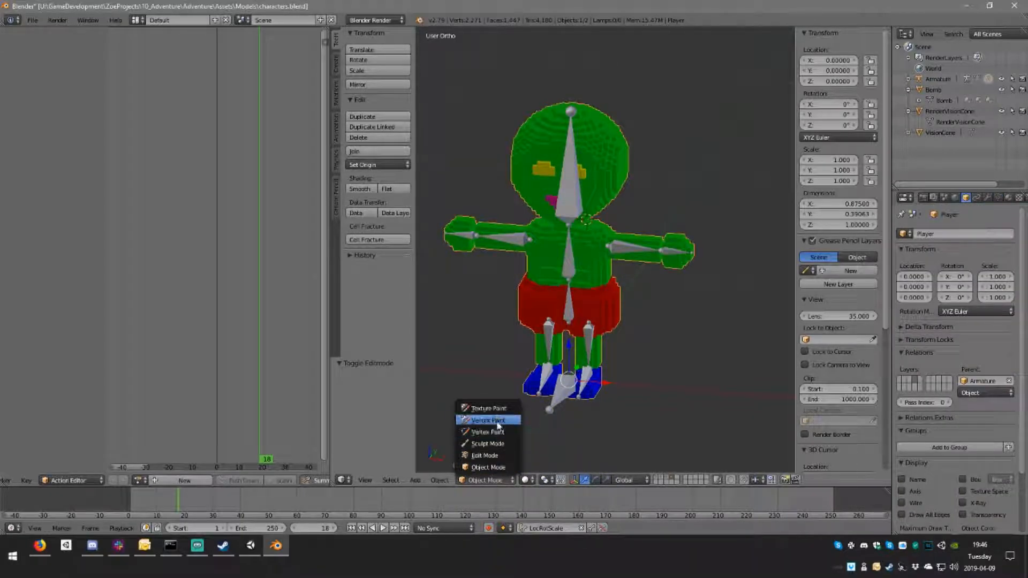
left_click(497, 423)
right_click(565, 394)
left_click(473, 481)
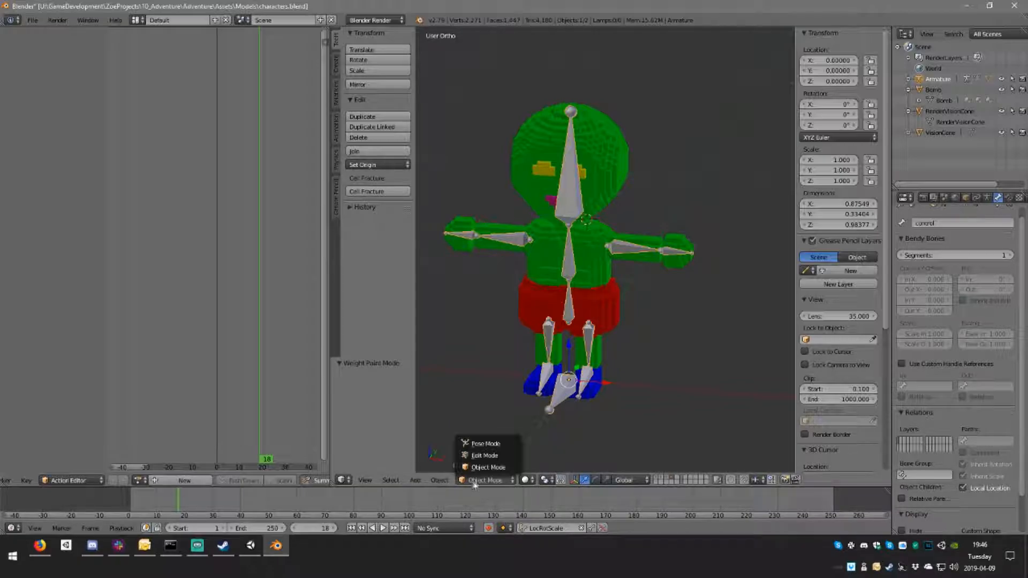
left_click(491, 444)
right_click(583, 358)
Step: Select the arm.l bone and move it outward about 0.351 along X to test how its weights pull the torso
scroll(590, 403, "up", 3)
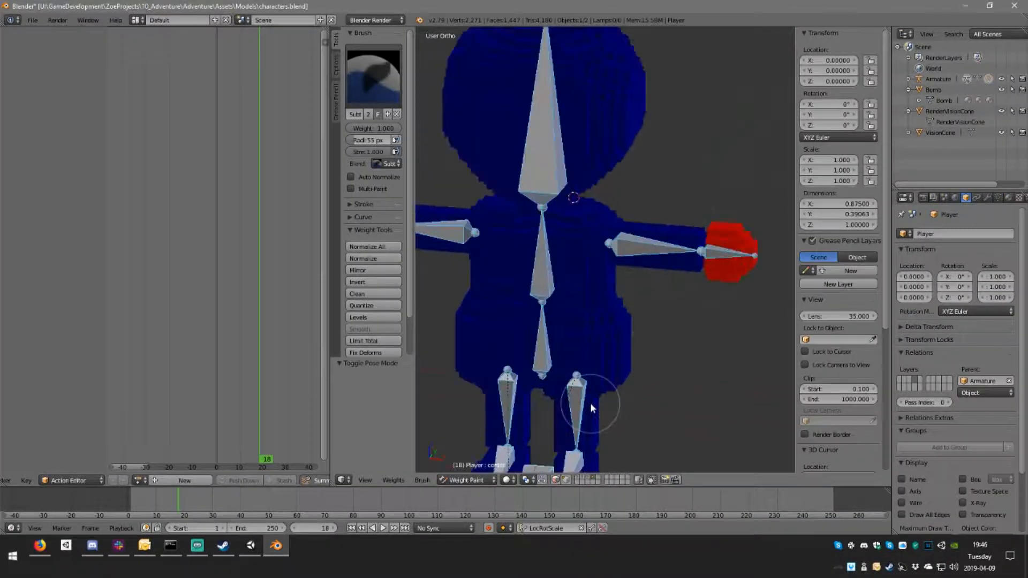
scroll(661, 349, "down", 3)
right_click(611, 170)
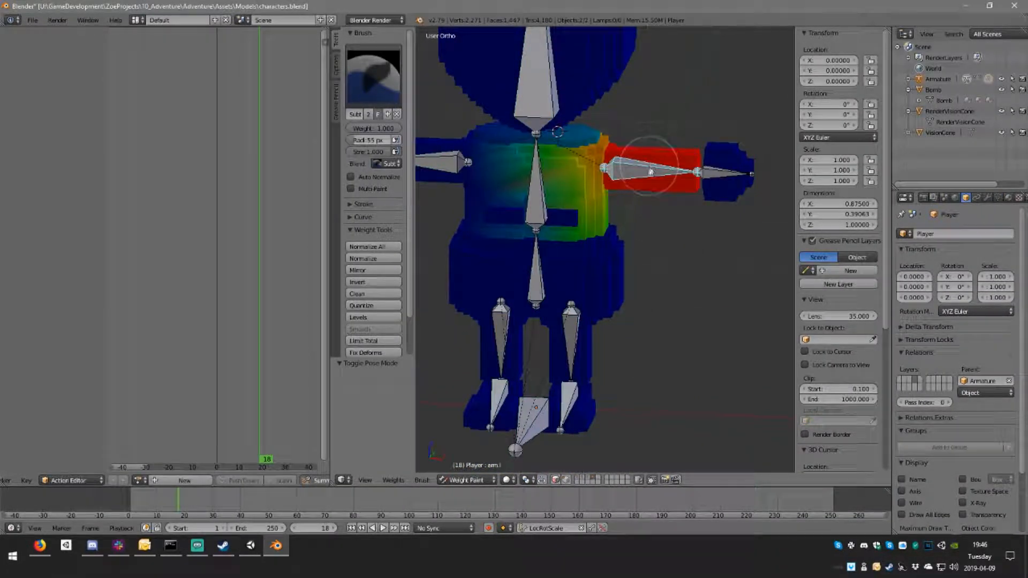
scroll(609, 171, "up", 3)
scroll(651, 161, "down", 5)
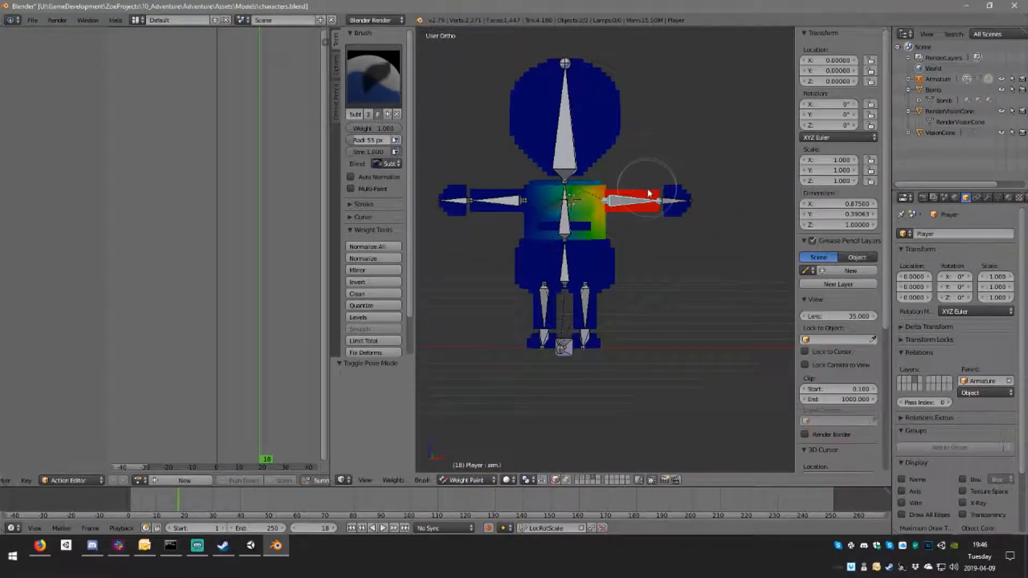
key("g")
left_click(749, 204)
scroll(590, 245, "up", 3)
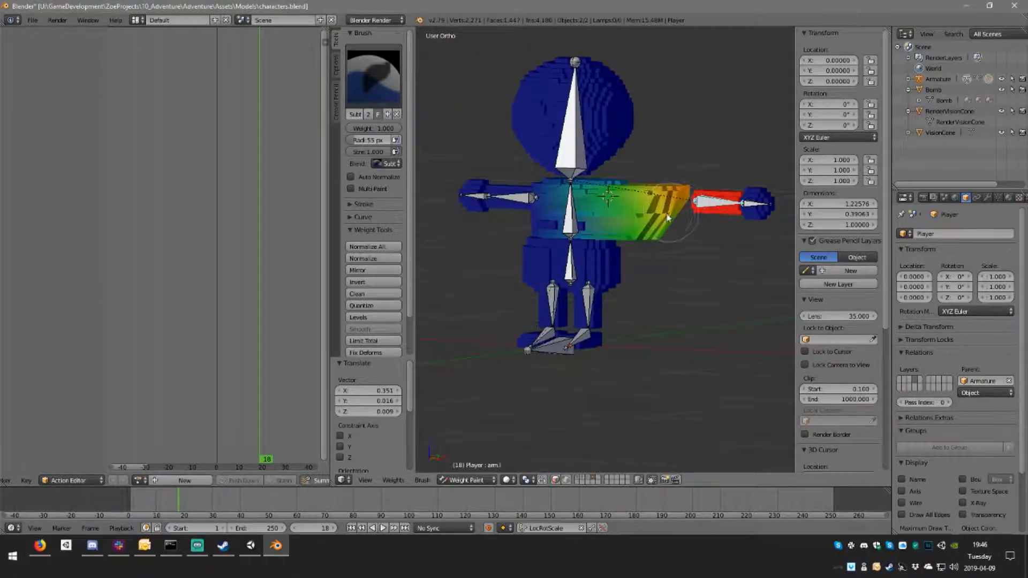
scroll(589, 242, "up", 1)
mouse_move(591, 242)
left_mouse_down()
mouse_move(599, 224)
mouse_move(561, 176)
mouse_move(487, 153)
mouse_move(486, 180)
left_mouse_up()
scroll(451, 188, "down", 1)
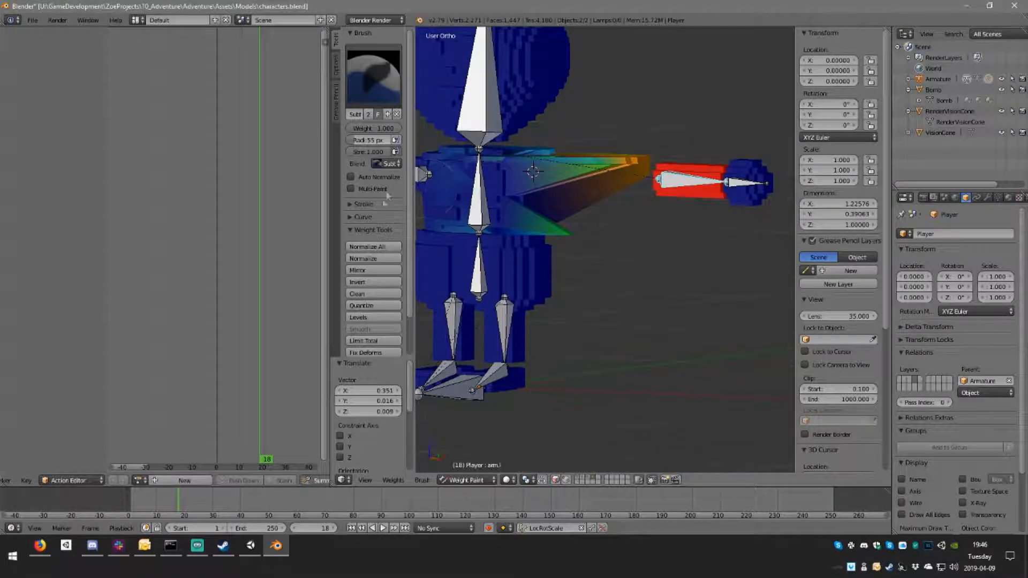
scroll(382, 206, "down", 2)
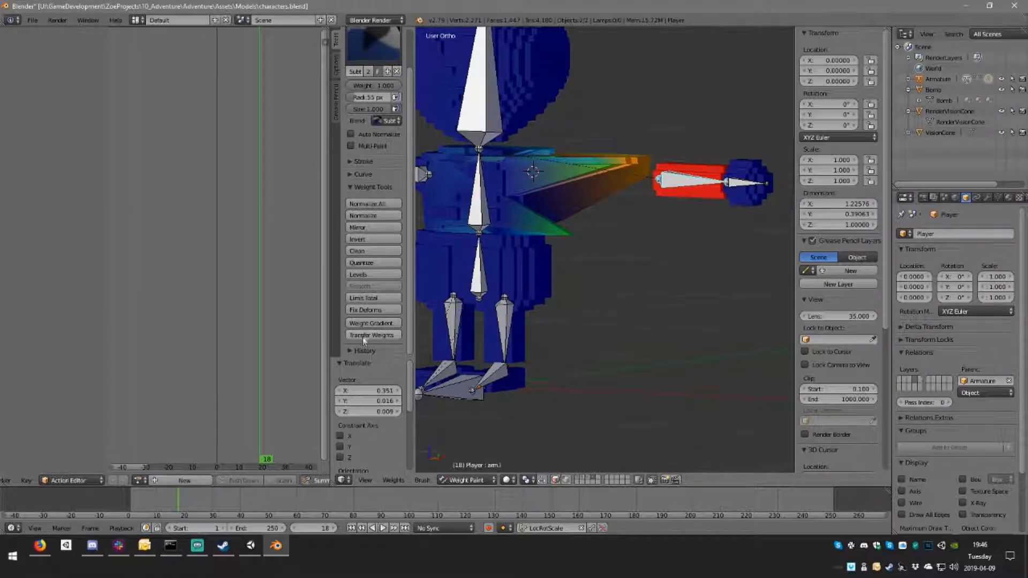
Step: Erase the arm.l bone's influence from the front and back of the torso with the Subtract brush
scroll(370, 214, "up", 2)
left_click(337, 62)
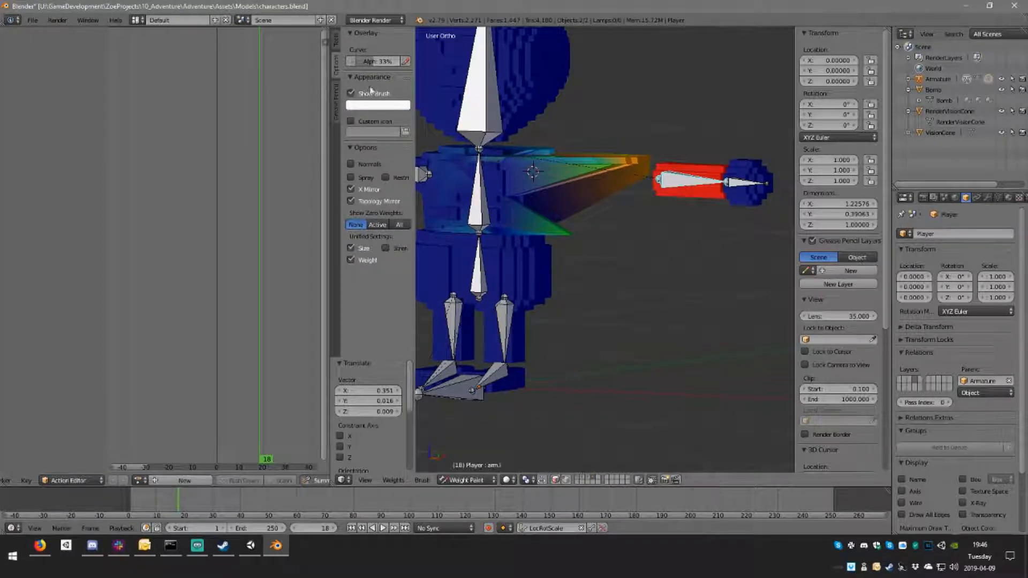
left_click_drag(586, 208, 615, 130)
mouse_move(562, 217)
left_mouse_down()
mouse_move(552, 234)
mouse_move(460, 226)
left_mouse_up()
left_click_drag(540, 171, 464, 167)
mouse_move(597, 175)
middle_mouse_down()
mouse_move(602, 156)
mouse_move(463, 163)
middle_mouse_up()
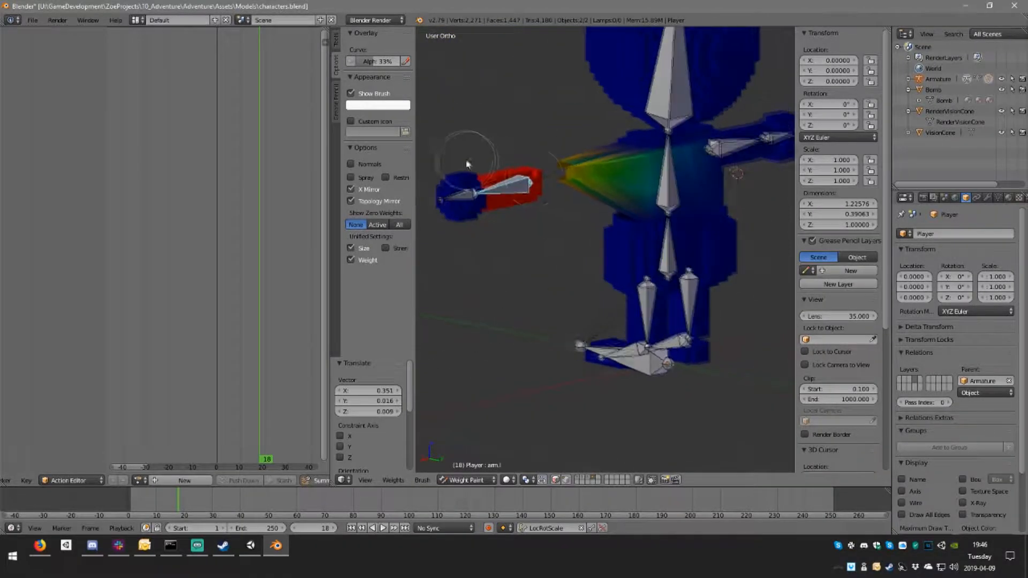
left_click_drag(570, 157, 687, 159)
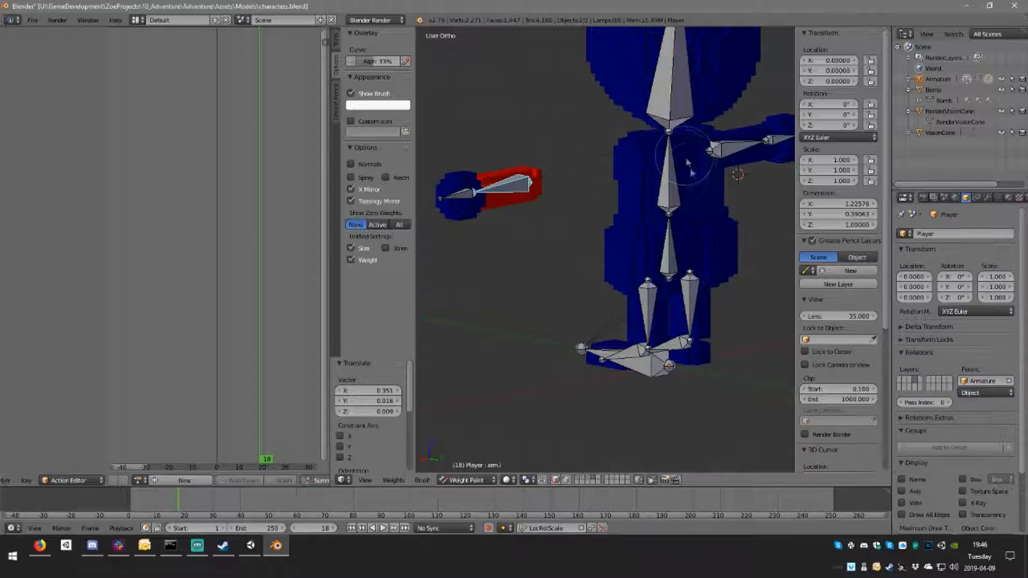
mouse_move(695, 174)
middle_mouse_down()
mouse_move(625, 161)
mouse_move(676, 158)
mouse_move(542, 175)
mouse_move(475, 213)
mouse_move(535, 203)
mouse_move(525, 179)
middle_mouse_up()
Step: Move the arm.r bone outward about -0.275 along X and check the torso from both sides for leftover weights
key("g")
left_click(455, 188)
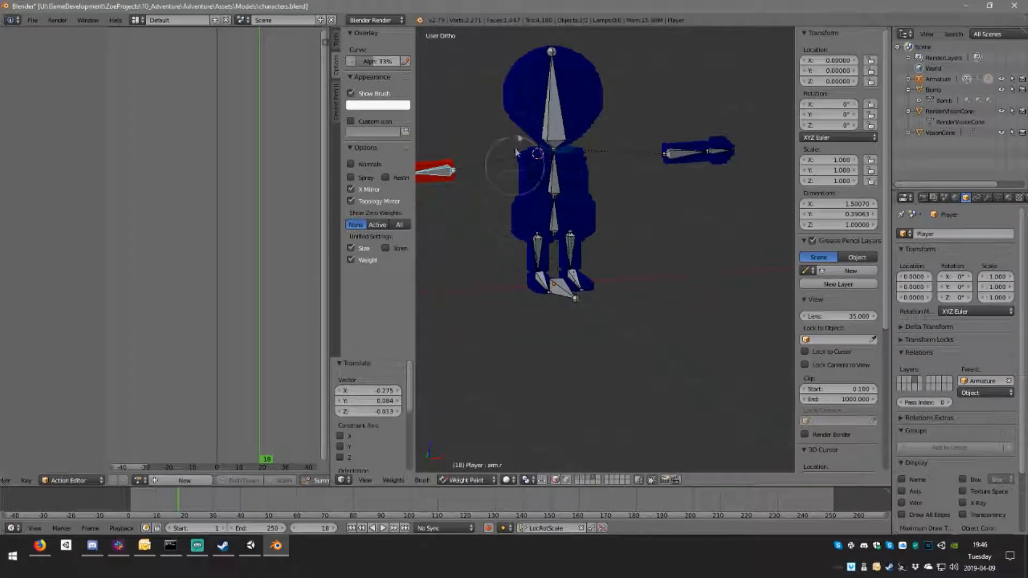
middle_click_drag(542, 162, 687, 155)
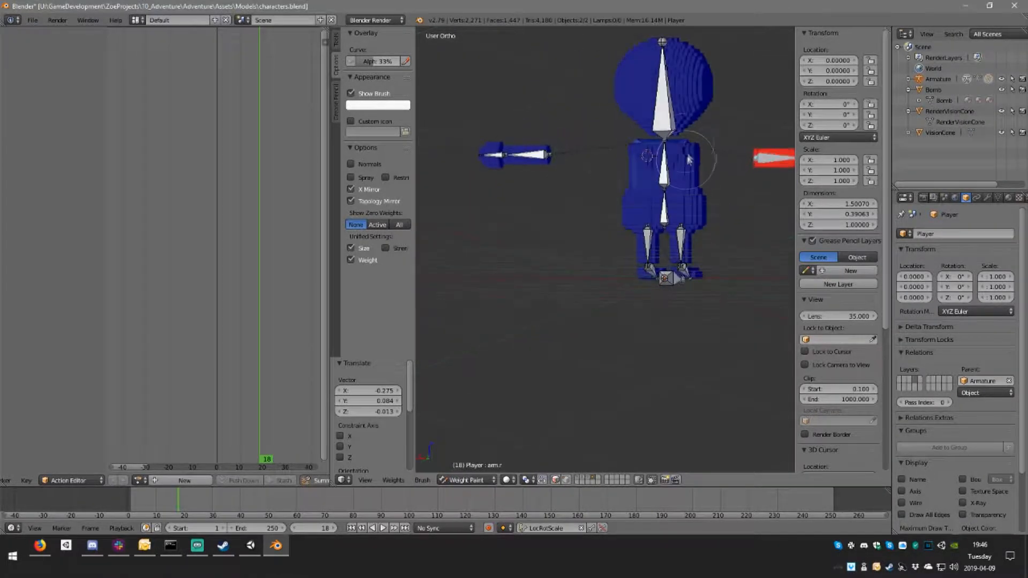
Step: Select the head bone and paint the unweighted patch of the head to full weight with the Add brush
right_click(664, 121)
middle_click_drag(664, 122, 726, 134)
scroll(691, 86, "up", 1)
middle_click_drag(691, 79, 540, 185, "shift")
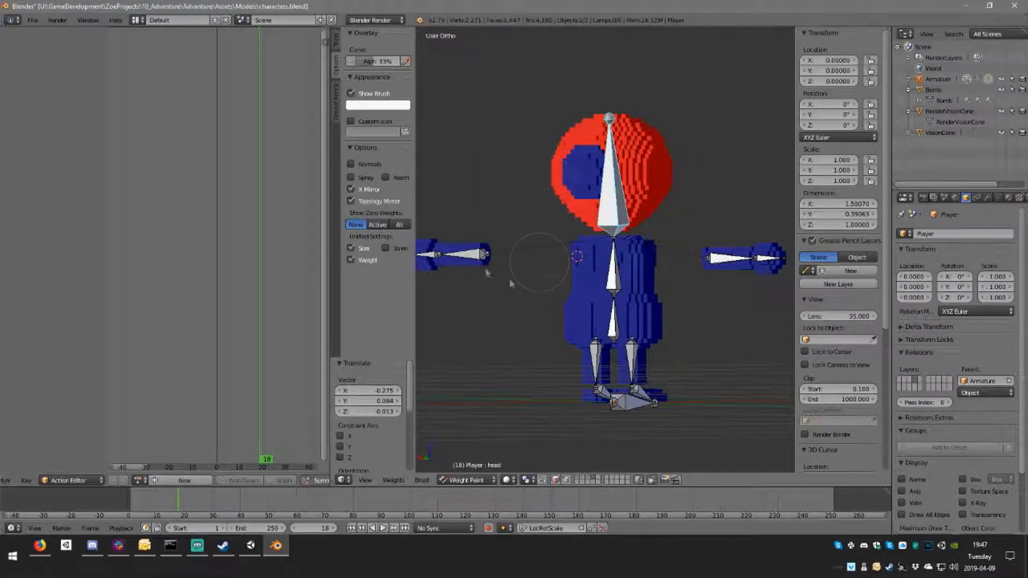
left_click(336, 40)
left_click(374, 77)
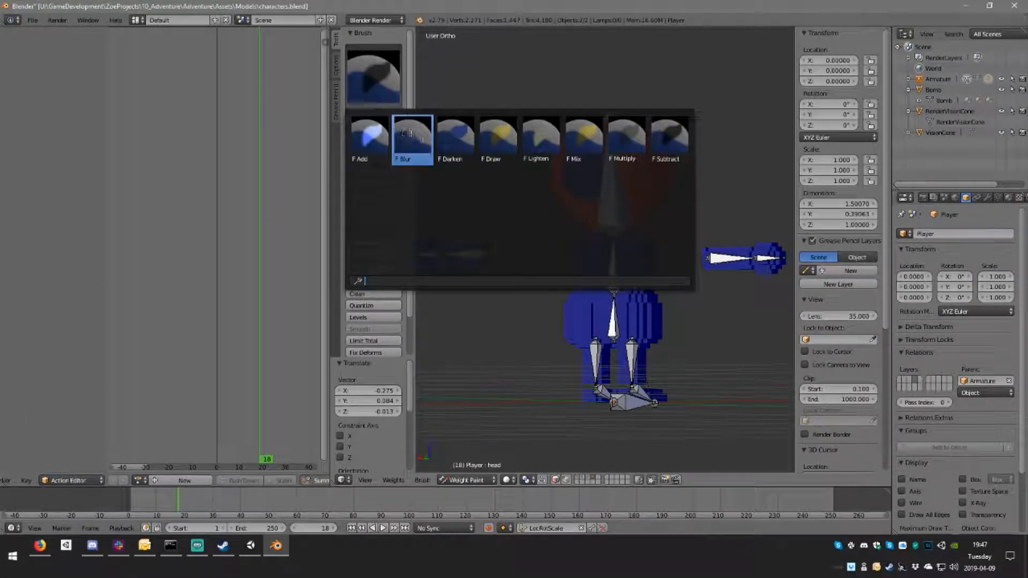
left_click(413, 142)
left_click_drag(589, 160, 582, 191)
middle_click_drag(588, 189, 555, 133)
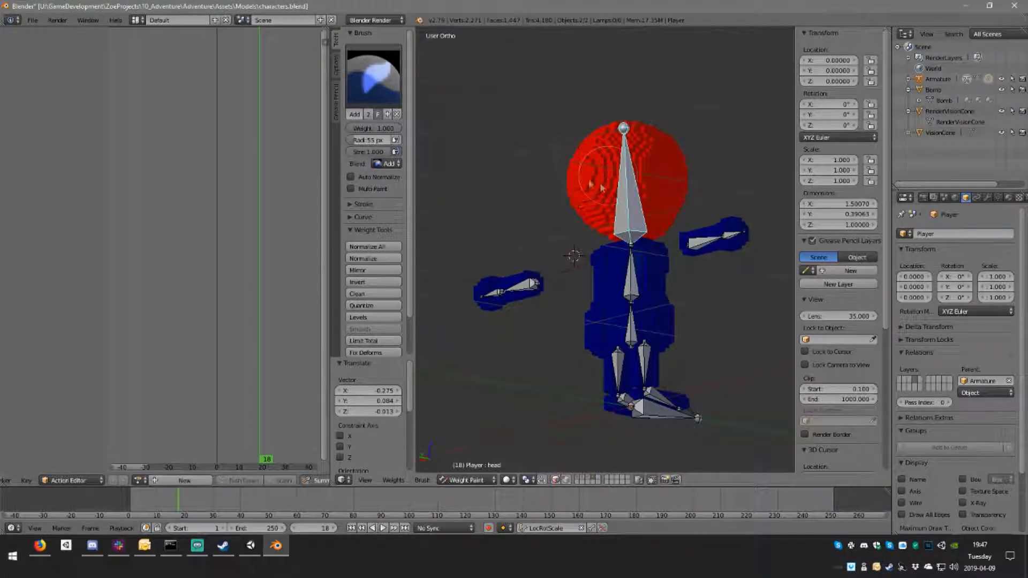
mouse_move(585, 173)
middle_mouse_down()
mouse_move(603, 189)
mouse_move(592, 275)
mouse_move(661, 268)
mouse_move(769, 280)
mouse_move(650, 277)
mouse_move(650, 259)
middle_mouse_up()
Step: Check the spine bone's weights, reselect the head bone and test its rotation without keeping it
right_click(581, 268)
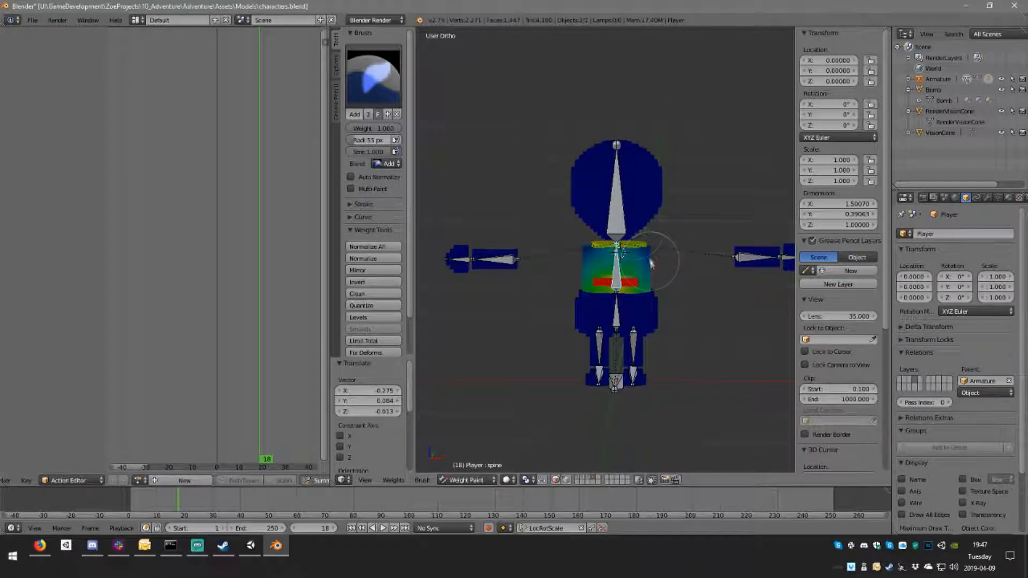
right_click(618, 203)
key("r")
right_click(676, 160)
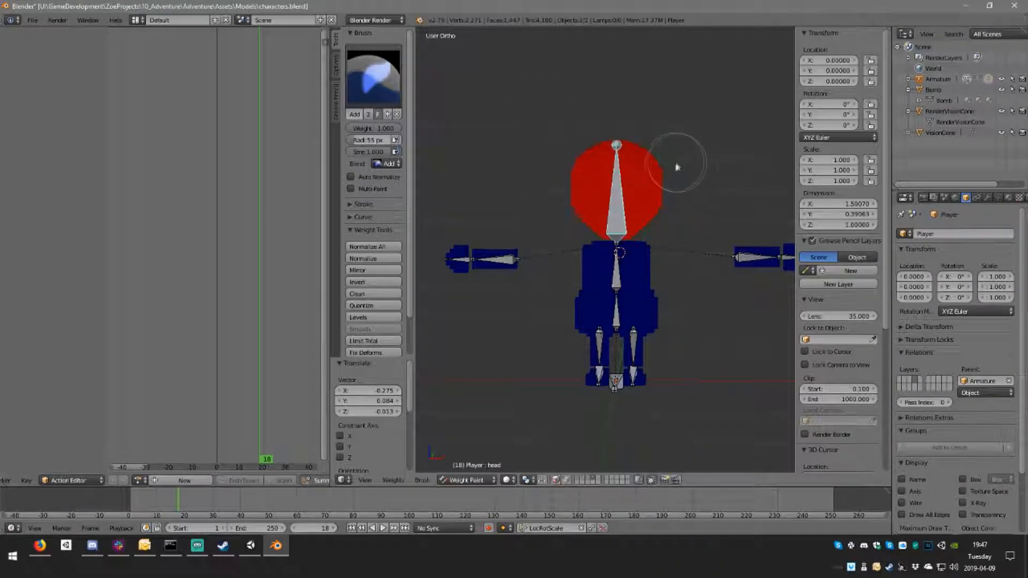
scroll(619, 270, "up", 6)
right_click(638, 298)
middle_click_drag(623, 274, 683, 311)
left_click_drag(673, 292, 684, 301)
key("ctrl+z")
Step: Switch to the Subtract brush and check the weights of the arm.r, hand.r and hips bones
scroll(672, 322, "down", 3)
right_click(475, 342)
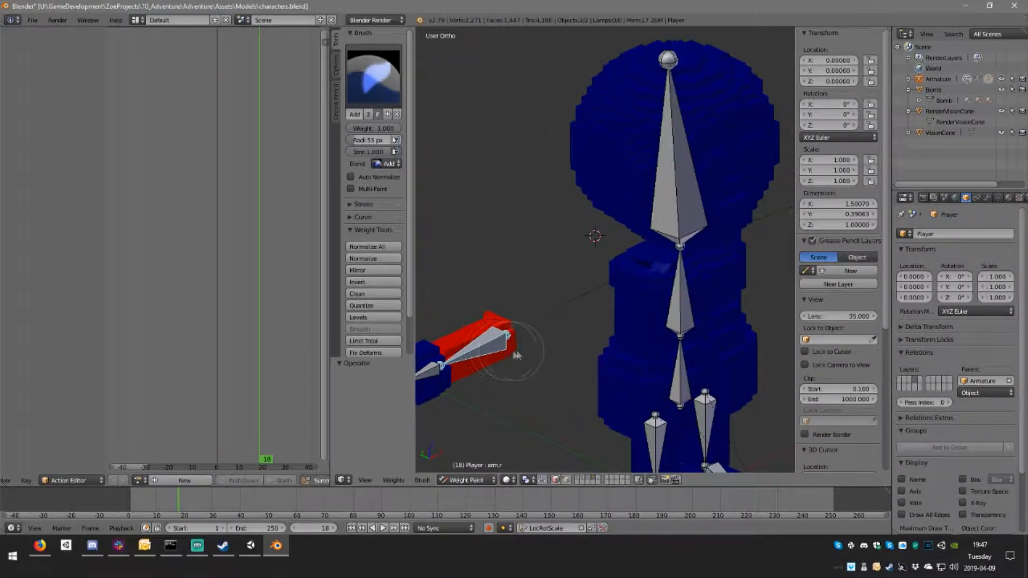
scroll(662, 330, "up", 4)
left_click(374, 77)
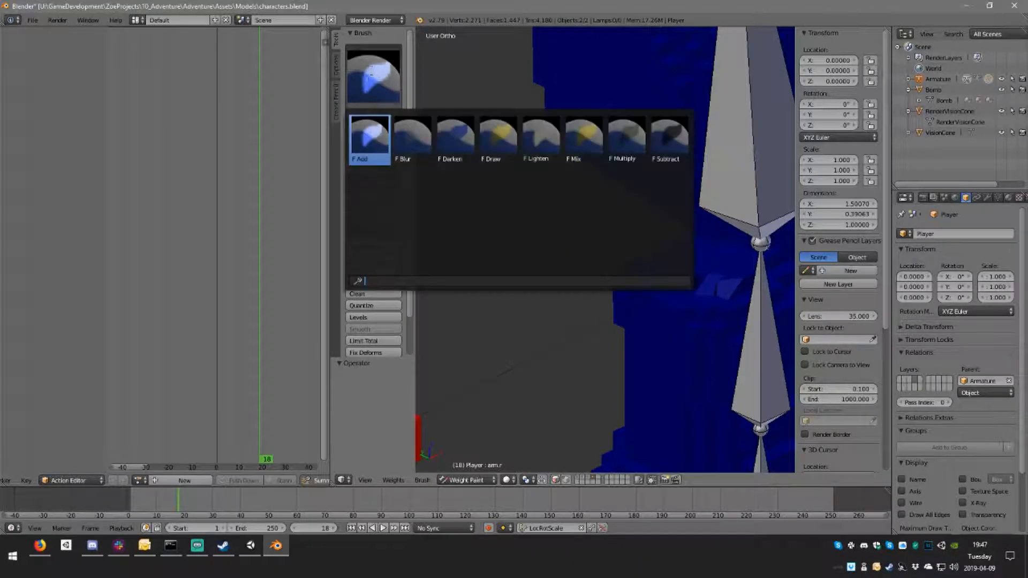
left_click(668, 140)
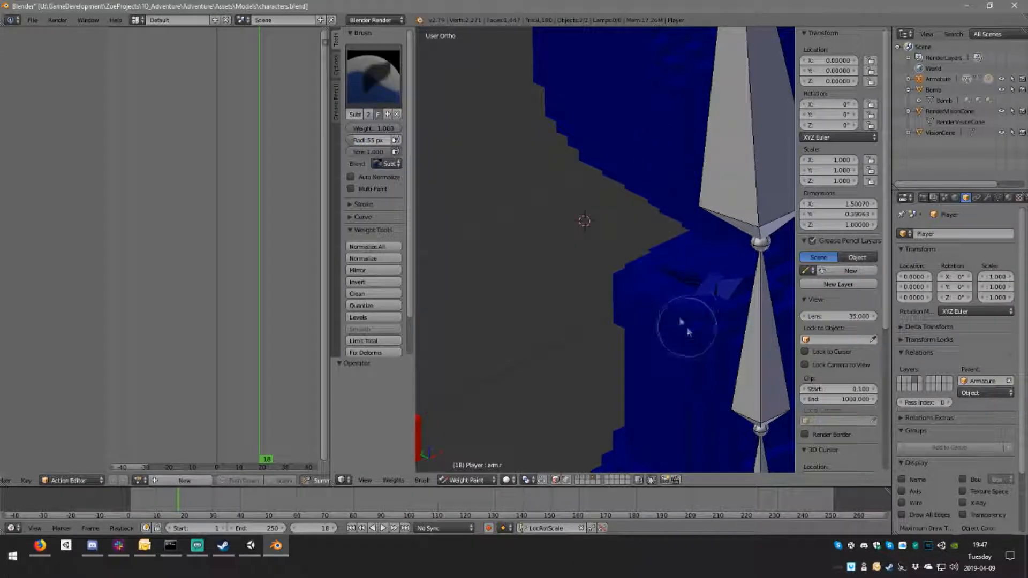
scroll(676, 314, "down", 4)
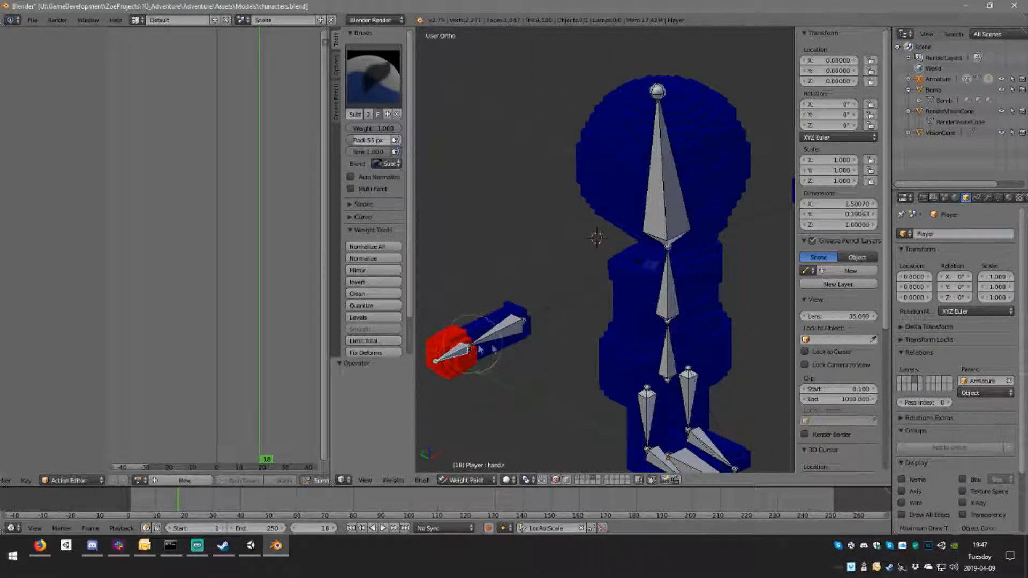
right_click(667, 315)
middle_click_drag(668, 315, 678, 291)
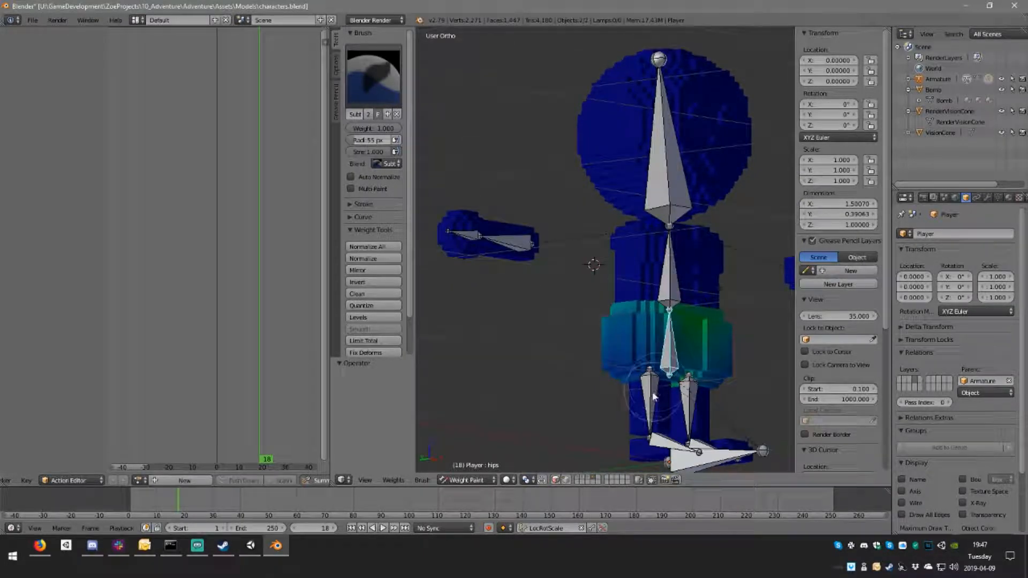
Step: Select the leg.r bone and subtract its weight from the hip area of the mesh
right_click(652, 396)
middle_click_drag(651, 396, 696, 375)
scroll(679, 374, "up", 3)
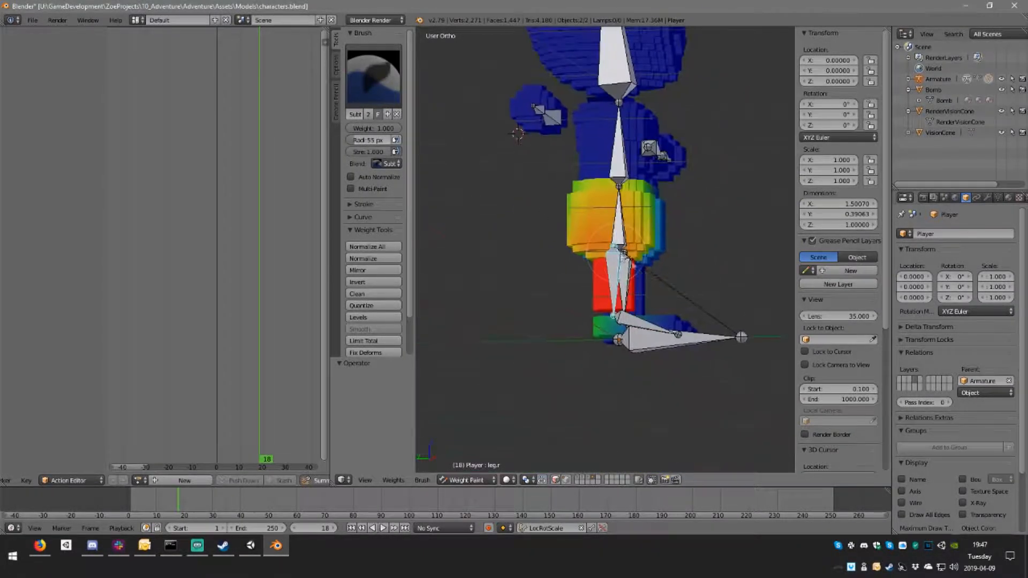
mouse_move(646, 192)
left_mouse_down()
mouse_move(576, 117)
mouse_move(674, 156)
left_mouse_up()
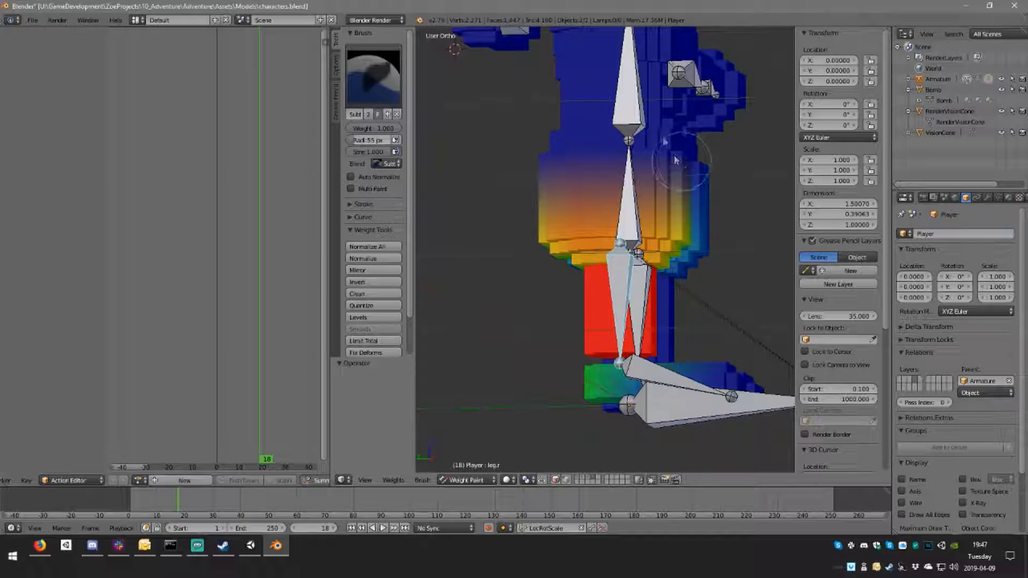
left_click_drag(651, 207, 666, 241)
scroll(649, 249, "down", 2)
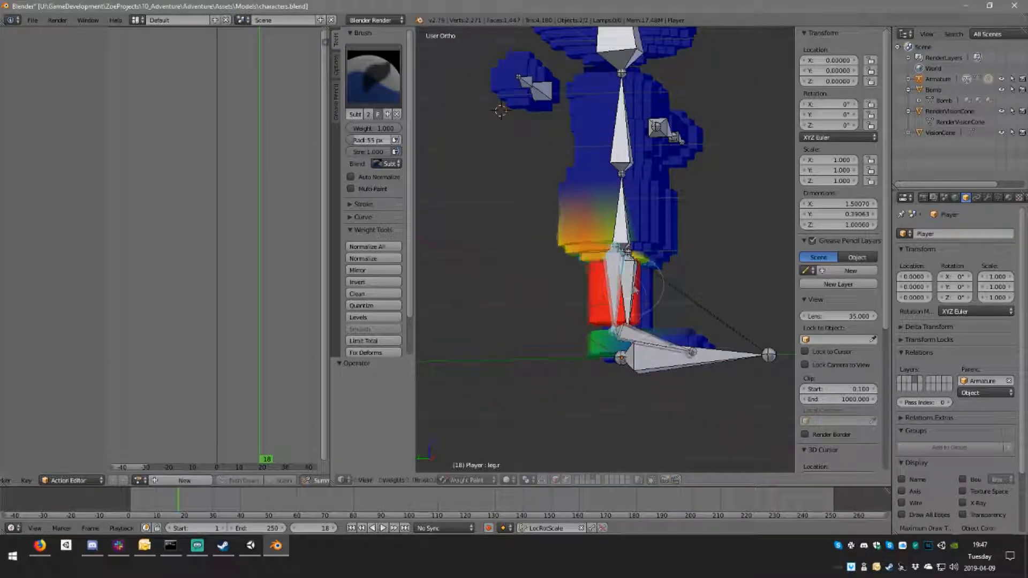
Step: Move the leg.r bone about 0.259 along Y and -0.199 along Z, and erase its remaining weight from the hips
key("g")
left_click(504, 387)
mouse_move(539, 351)
left_mouse_down()
mouse_move(541, 324)
mouse_move(490, 335)
mouse_move(525, 271)
mouse_move(589, 316)
mouse_move(579, 285)
mouse_move(602, 285)
left_mouse_up()
mouse_move(625, 264)
middle_mouse_down()
mouse_move(666, 271)
mouse_move(573, 262)
middle_mouse_up()
middle_click_drag(662, 219, 587, 218)
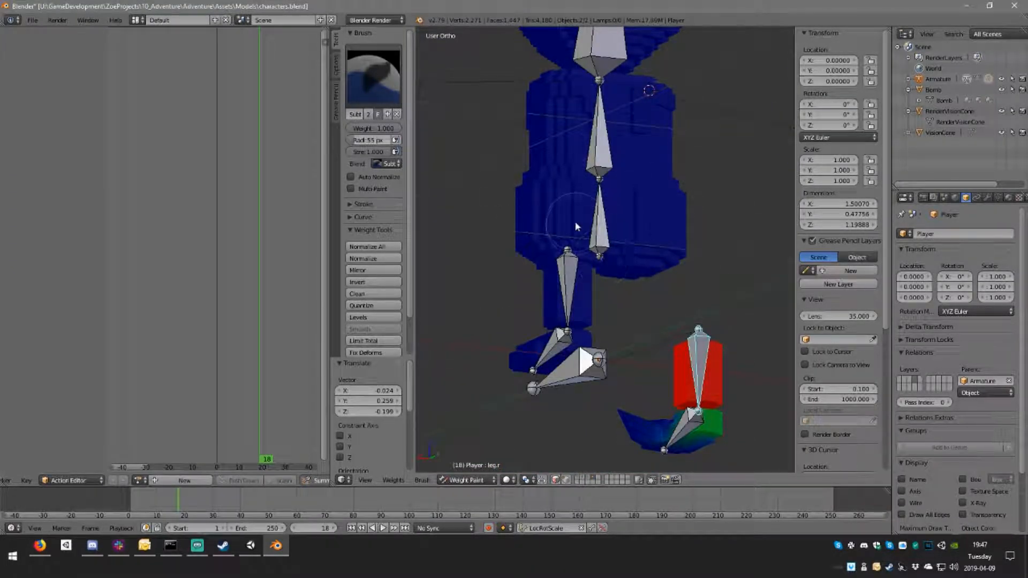
Step: Move the leg.l bone about 0.121, -0.100, -0.155 away from the body and erase its weight from the hips
right_click(571, 278)
key("g")
left_click(465, 367)
mouse_move(589, 259)
middle_mouse_down()
mouse_move(656, 266)
mouse_move(579, 249)
middle_mouse_up()
middle_click_drag(633, 184, 616, 177)
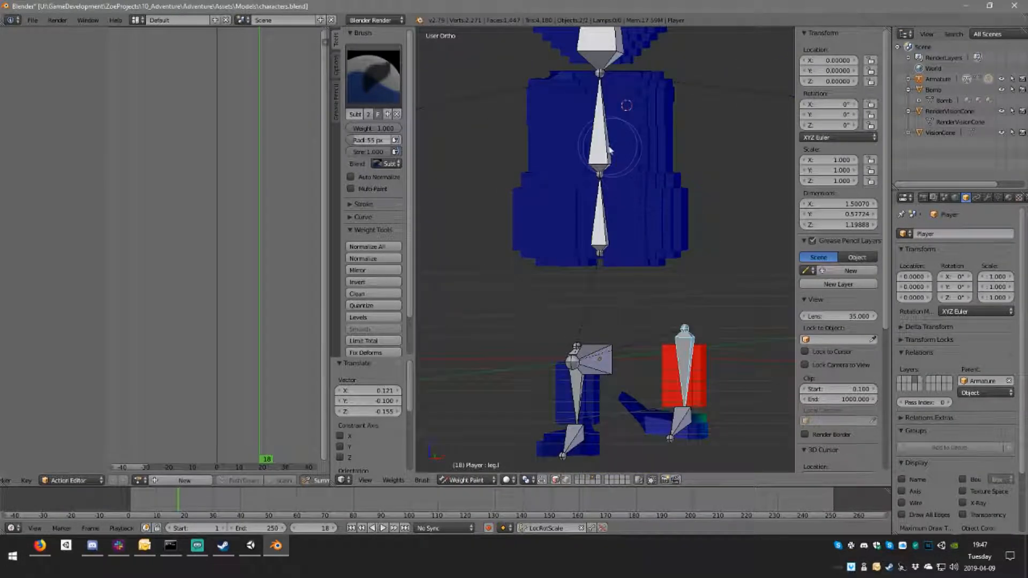
right_click(615, 176)
right_click(679, 382)
middle_click_drag(679, 382, 514, 455)
left_click_drag(506, 453, 537, 438)
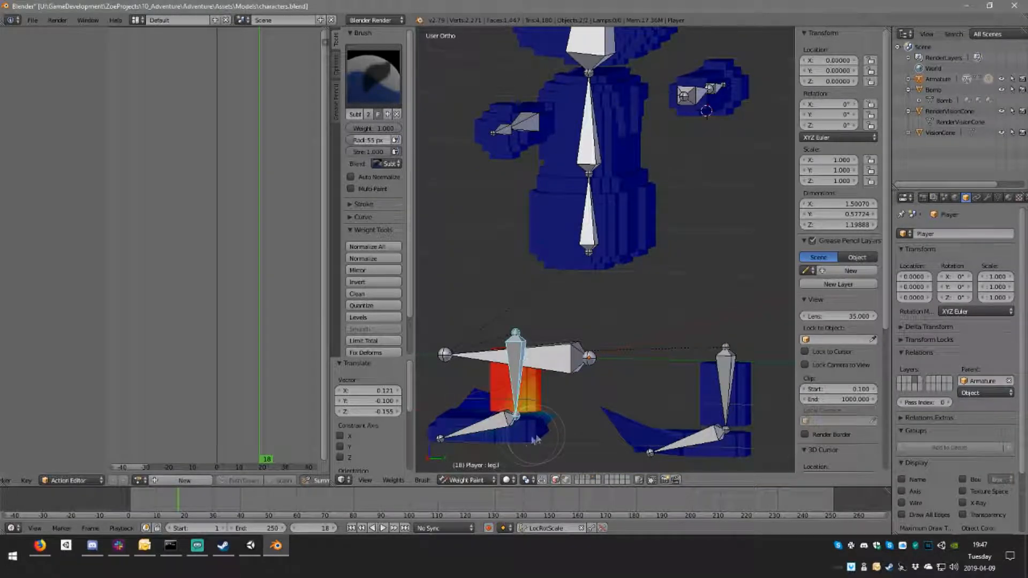
key("ctrl+z")
Step: Subtract the leg.l bone's weight from all sides of the left foot, leaving only the leg weighted
scroll(582, 377, "up", 6)
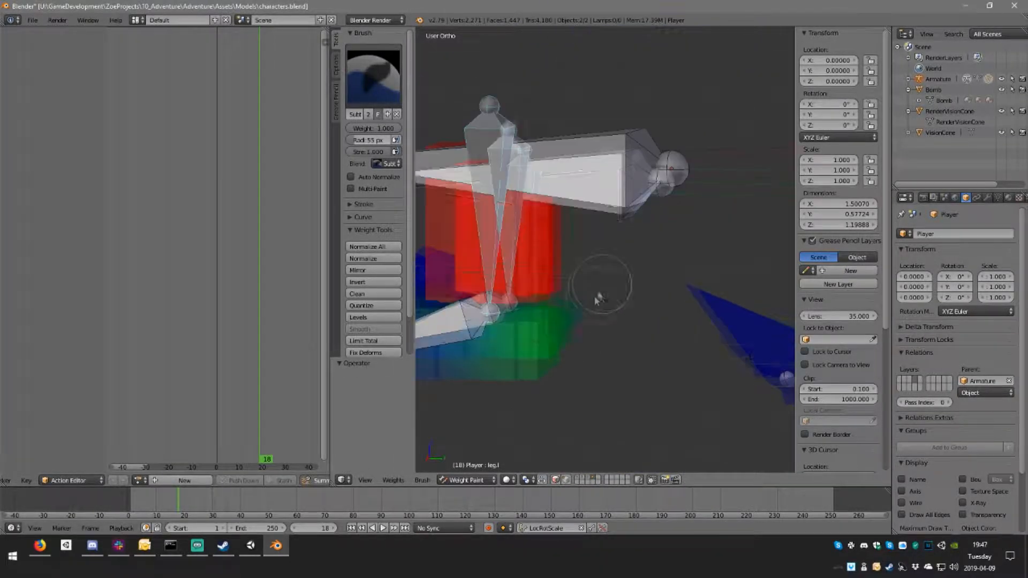
middle_click_drag(570, 359, 636, 280)
mouse_move(635, 280)
left_mouse_down()
mouse_move(654, 257)
mouse_move(604, 355)
mouse_move(615, 304)
mouse_move(486, 280)
left_mouse_up()
middle_click_drag(474, 299, 700, 275)
left_click_drag(700, 275, 466, 208)
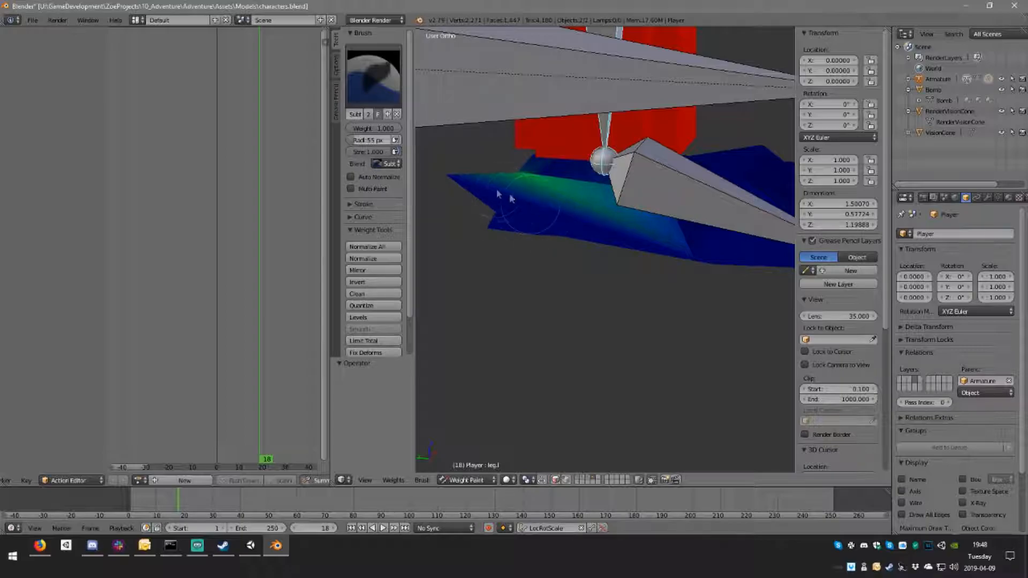
mouse_move(483, 197)
middle_mouse_down()
mouse_move(569, 220)
mouse_move(505, 328)
middle_mouse_up()
left_click_drag(505, 328, 487, 313)
mouse_move(486, 312)
middle_mouse_down()
mouse_move(509, 271)
mouse_move(491, 256)
middle_mouse_up()
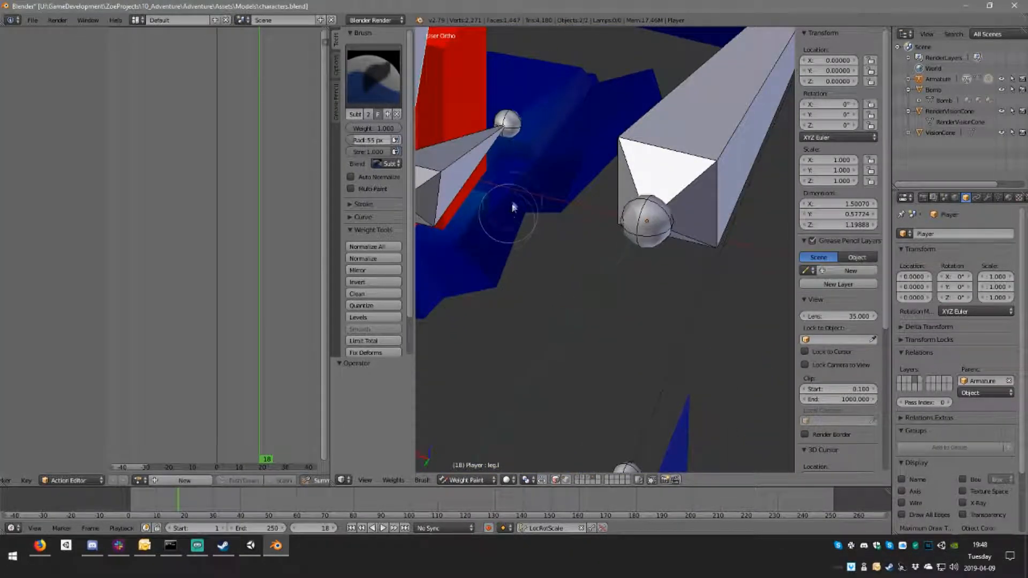
middle_click_drag(523, 220, 594, 211)
middle_click_drag(544, 328, 659, 260)
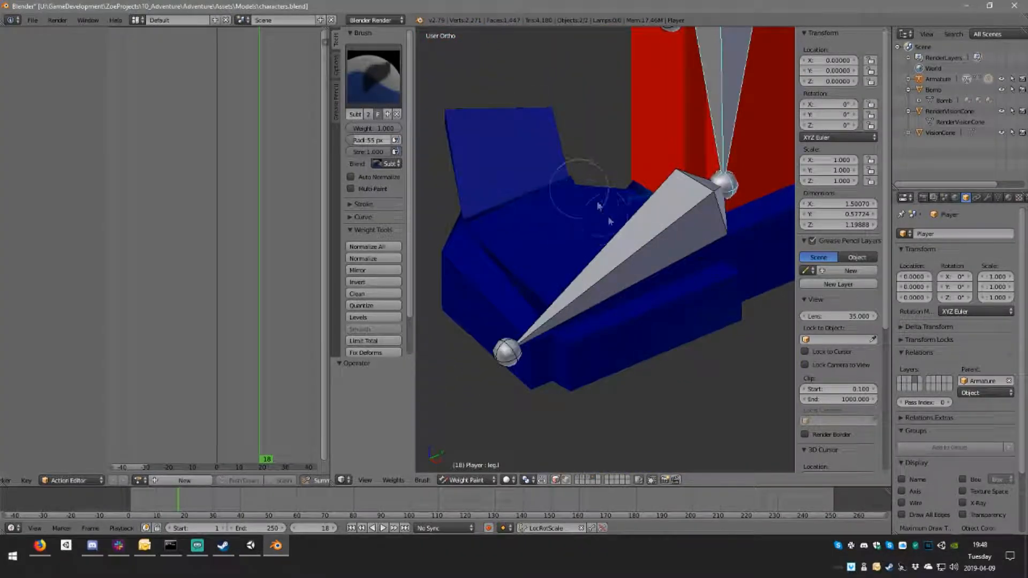
middle_click_drag(620, 226, 698, 256)
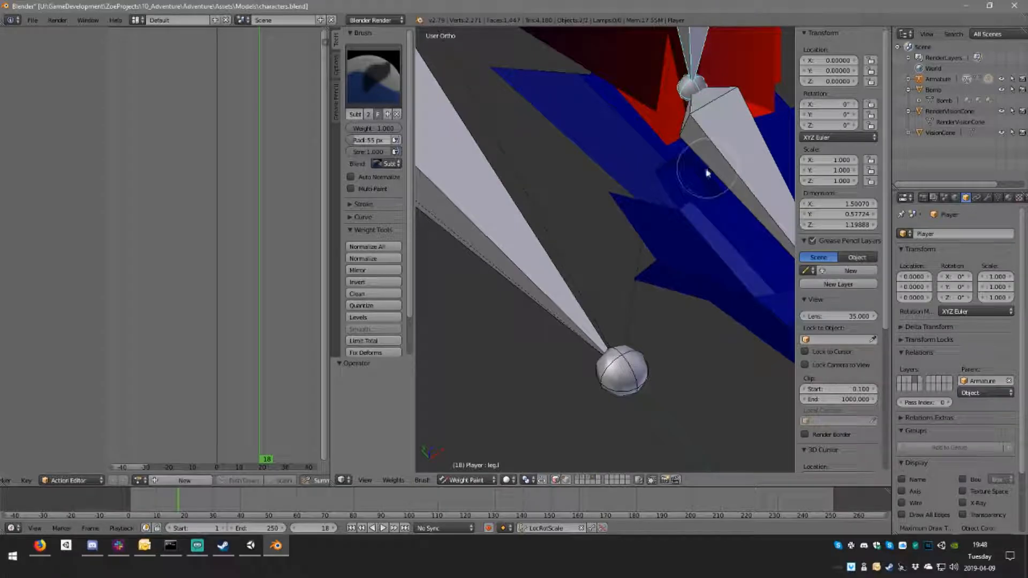
left_click_drag(728, 183, 706, 164)
scroll(727, 115, "up", 3)
mouse_move(716, 163)
middle_mouse_down()
mouse_move(726, 115)
mouse_move(704, 108)
mouse_move(579, 277)
middle_mouse_up()
middle_click_drag(620, 247, 593, 253)
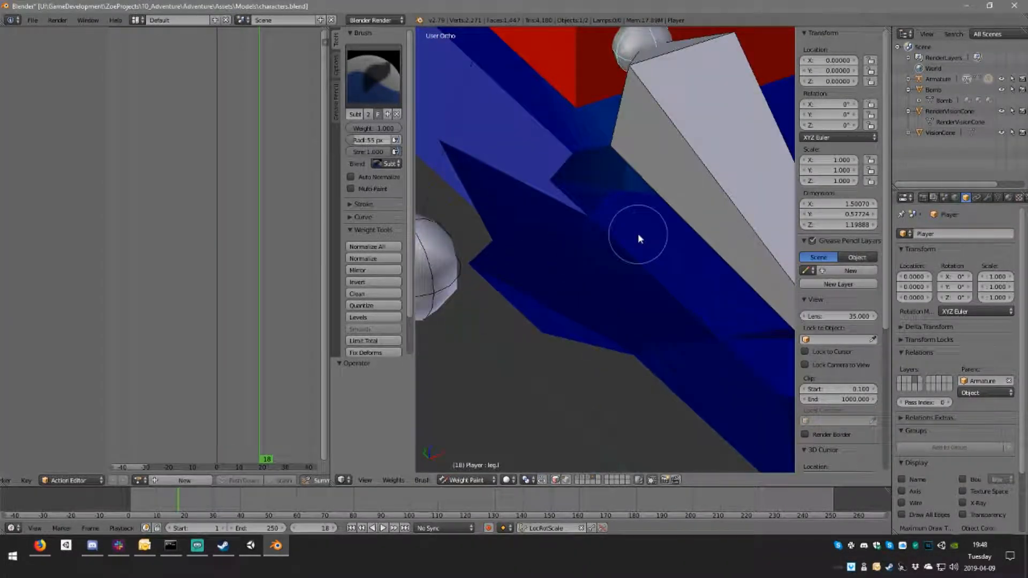
middle_click_drag(661, 213, 573, 278)
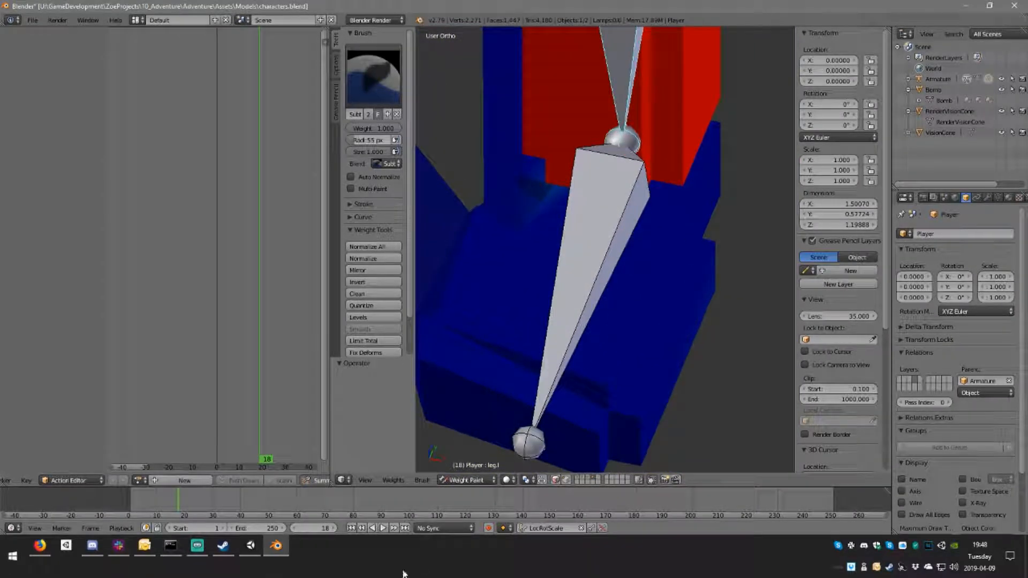
Step: Toggle face selection masking on and back off, and erase the remaining leg.l weight where the left foot meets the leg
left_click(556, 480)
middle_click_drag(565, 463, 592, 234)
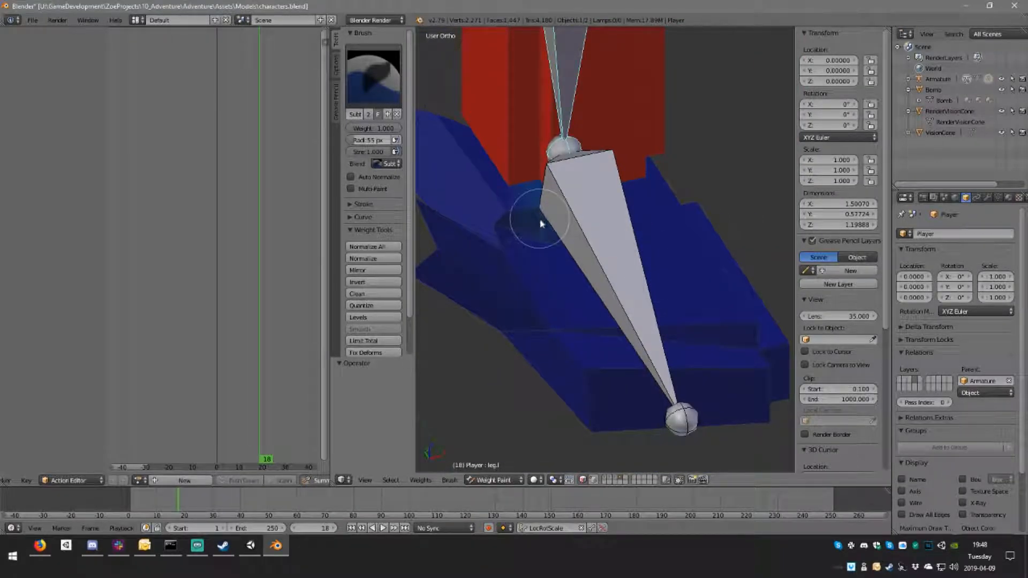
scroll(541, 224, "up", 4)
middle_click_drag(528, 230, 674, 337)
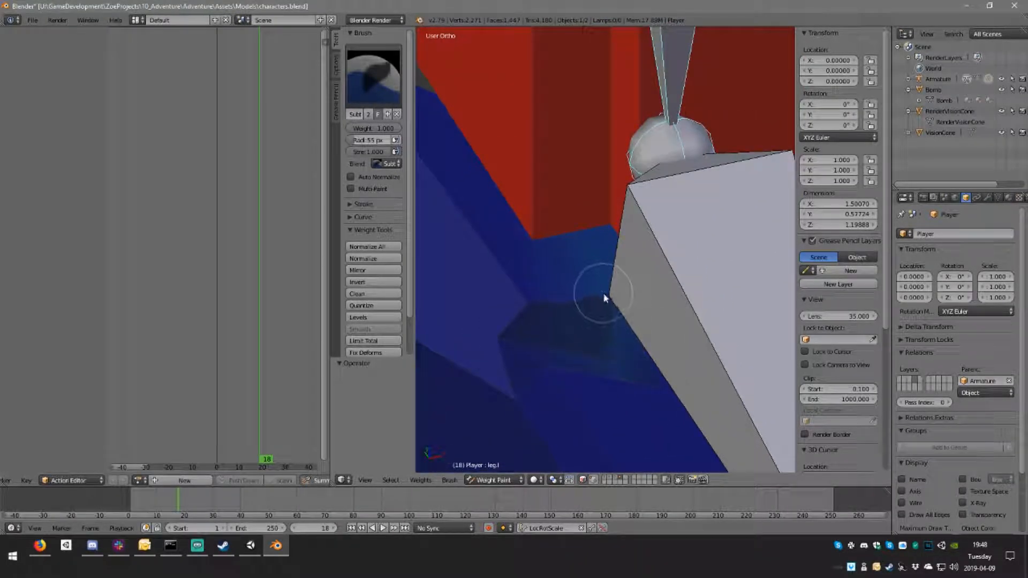
left_click(583, 480)
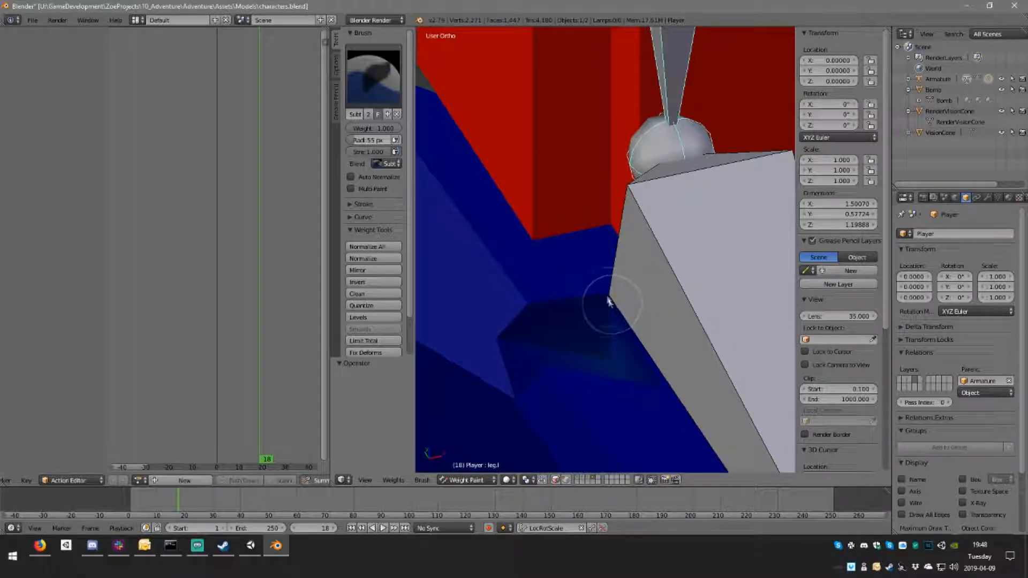
mouse_move(615, 359)
middle_mouse_down()
mouse_move(644, 370)
mouse_move(637, 329)
middle_mouse_up()
scroll(641, 369, "down", 6)
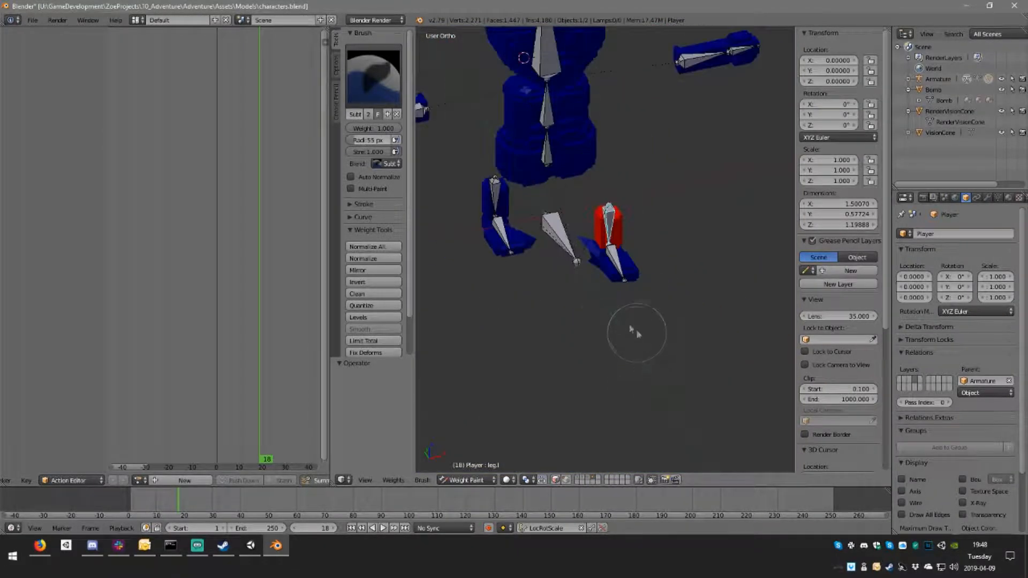
Step: Select the control bone and subtract its weight from the stretched inner side of the right foot
right_click(497, 192)
middle_click_drag(551, 230, 590, 286)
right_click(589, 293)
scroll(589, 293, "up", 6)
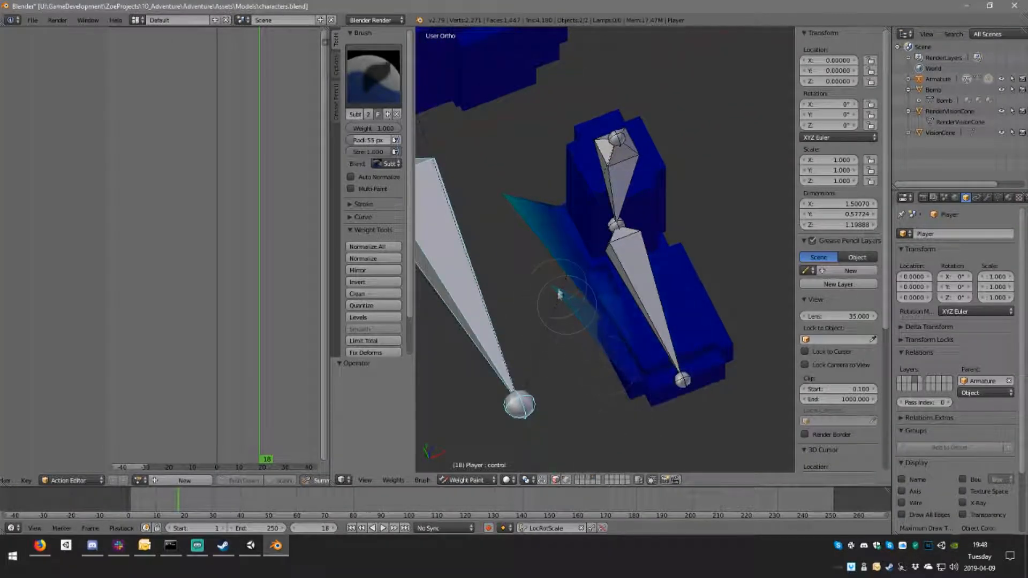
middle_click_drag(620, 378, 501, 267)
mouse_move(563, 294)
middle_mouse_down()
mouse_move(650, 309)
mouse_move(646, 290)
mouse_move(680, 298)
mouse_move(518, 303)
middle_mouse_up()
Step: Select the foot.r bone and examine its weights on the right foot
right_click(576, 213)
middle_click_drag(580, 210, 641, 294)
scroll(615, 264, "up", 5)
scroll(614, 263, "down", 4)
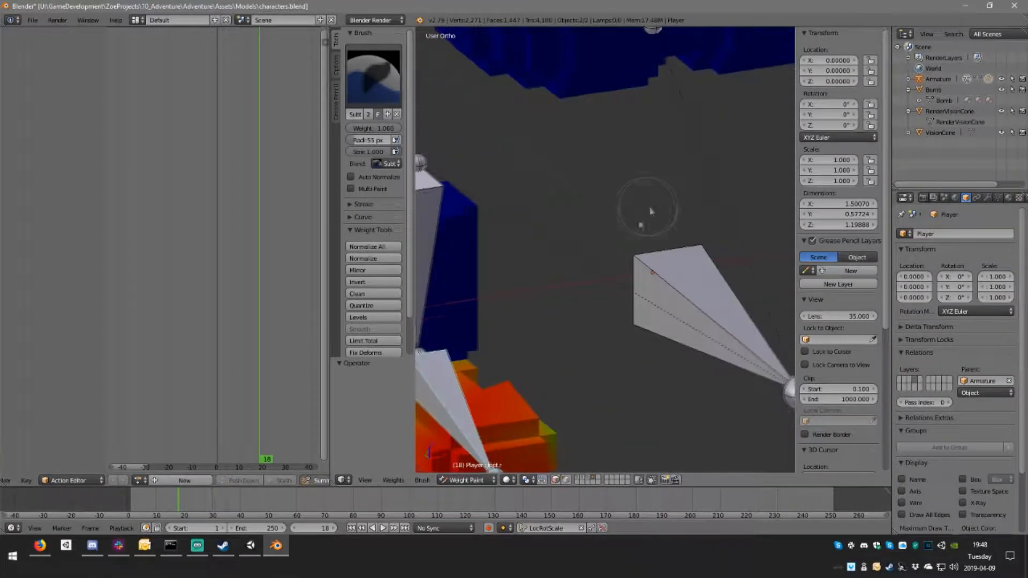
Step: Select the leg.r bone and examine its weights around the right leg and foot from several angles
right_click(447, 236)
scroll(503, 327, "down", 2)
middle_click_drag(503, 327, 680, 335, "shift")
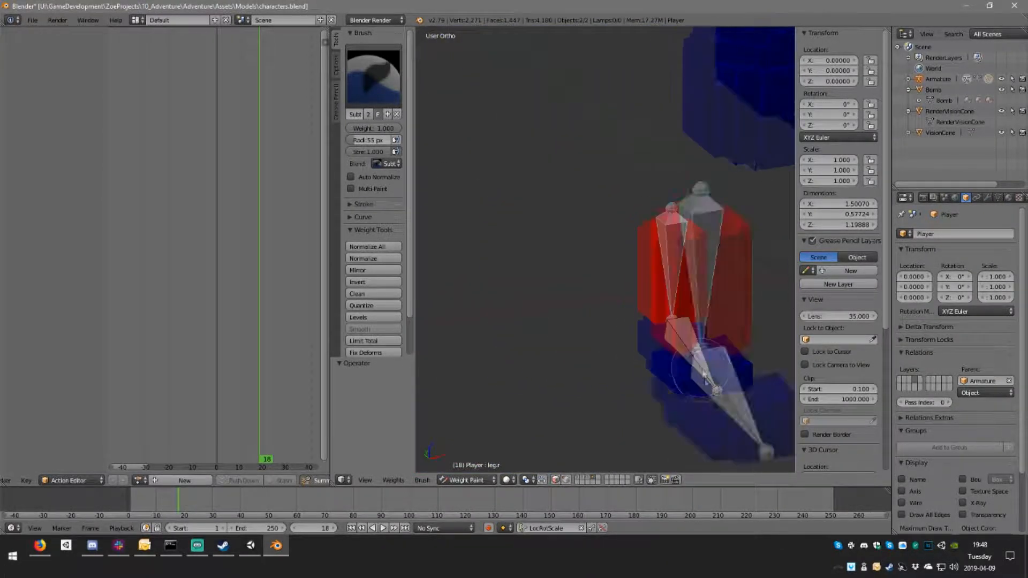
scroll(718, 364, "up", 4)
middle_click_drag(745, 399, 682, 420)
middle_click_drag(734, 465, 562, 142, "shift")
middle_click_drag(684, 198, 695, 240)
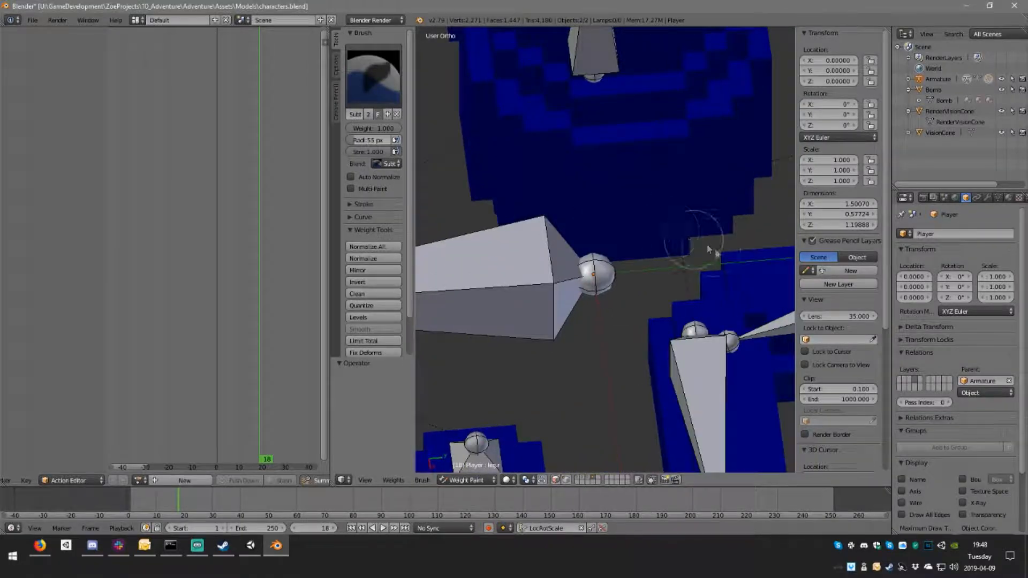
middle_click_drag(734, 267, 509, 161, "shift")
scroll(592, 234, "up", 1)
middle_click_drag(591, 235, 592, 232)
mouse_move(696, 262)
middle_mouse_down()
mouse_move(645, 275)
mouse_move(607, 267)
middle_mouse_up()
scroll(610, 261, "down", 2)
Step: Select neighbouring bones one after another and compare their weights on the mesh
right_click(611, 261)
right_click(535, 180)
middle_click_drag(605, 203, 662, 230)
scroll(651, 250, "down", 3)
right_click(647, 224)
middle_click_drag(581, 233, 638, 244)
middle_click_drag(689, 280, 617, 242)
right_click(669, 211)
Step: Select the foot.l bone, switch to the Add brush, and paint weight on the front of the left foot
right_click(556, 220)
middle_click_drag(554, 221, 615, 286)
scroll(608, 321, "up", 4)
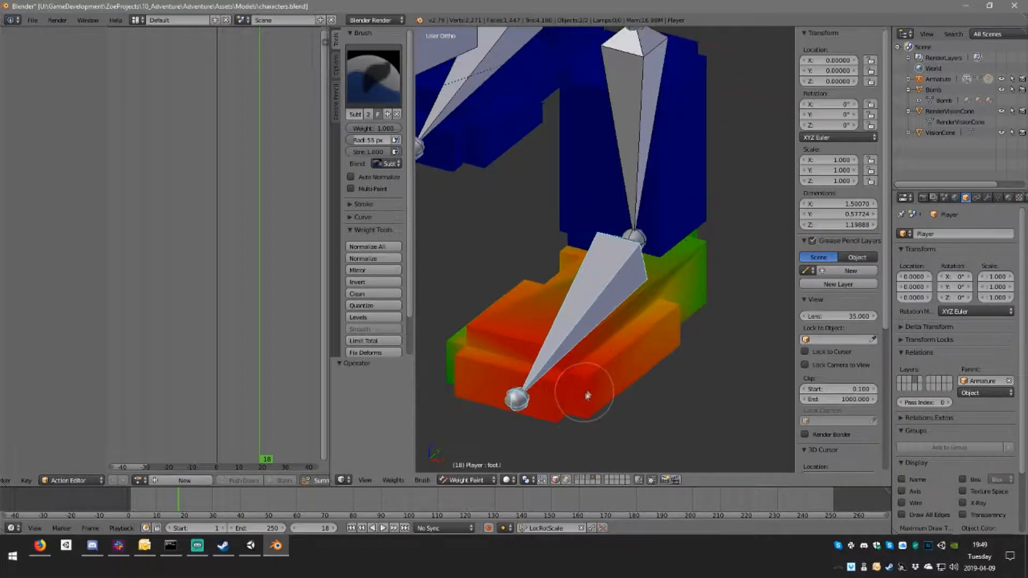
left_click(358, 86)
left_click(363, 143)
mouse_move(461, 368)
middle_mouse_down()
mouse_move(500, 358)
mouse_move(707, 386)
mouse_move(477, 370)
middle_mouse_up()
middle_click_drag(773, 307, 509, 310)
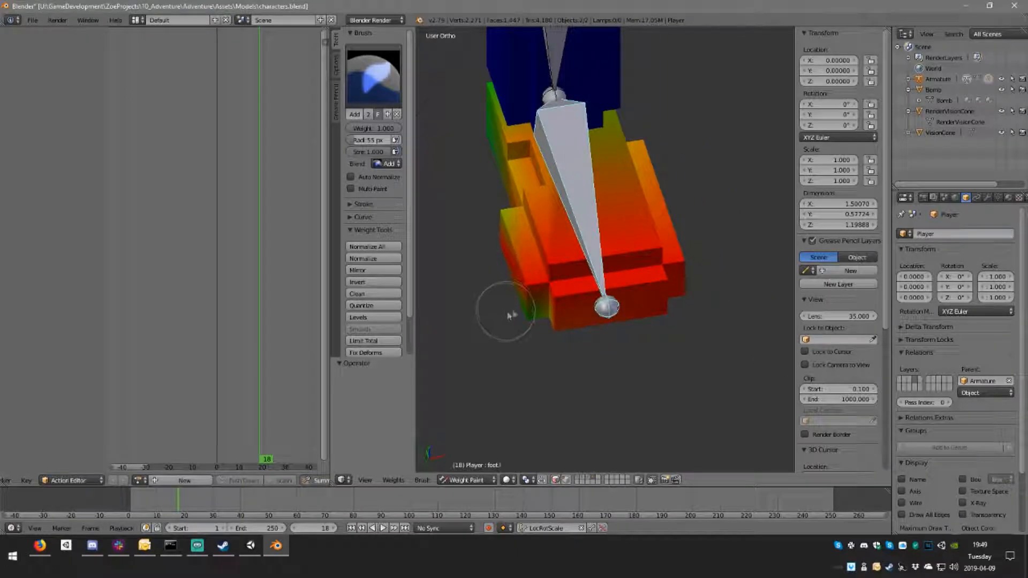
Step: Add foot.l weight along the inner side, sole edge and heel of the left foot
middle_click_drag(572, 331, 650, 196)
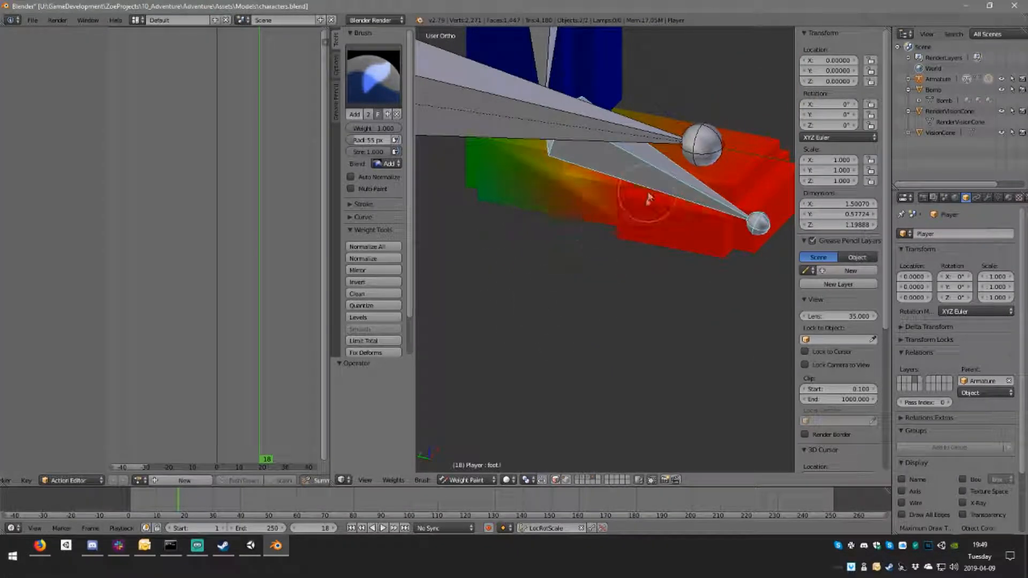
middle_click_drag(572, 226, 615, 227)
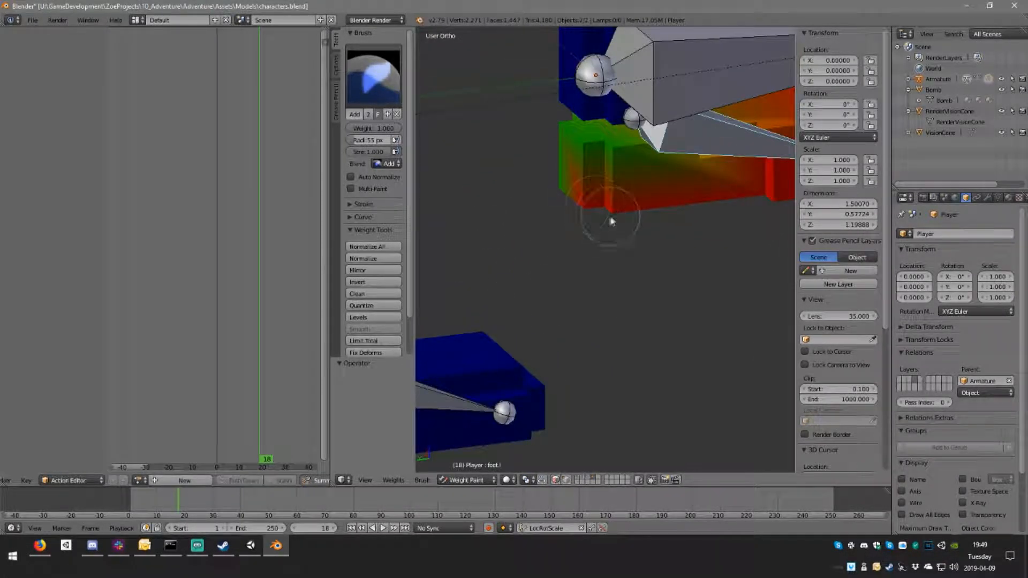
mouse_move(616, 171)
left_mouse_down()
mouse_move(585, 159)
mouse_move(727, 165)
left_mouse_up()
mouse_move(727, 165)
middle_mouse_down()
mouse_move(601, 202)
mouse_move(481, 217)
mouse_move(537, 103)
mouse_move(535, 132)
mouse_move(578, 113)
mouse_move(577, 214)
mouse_move(615, 150)
middle_mouse_up()
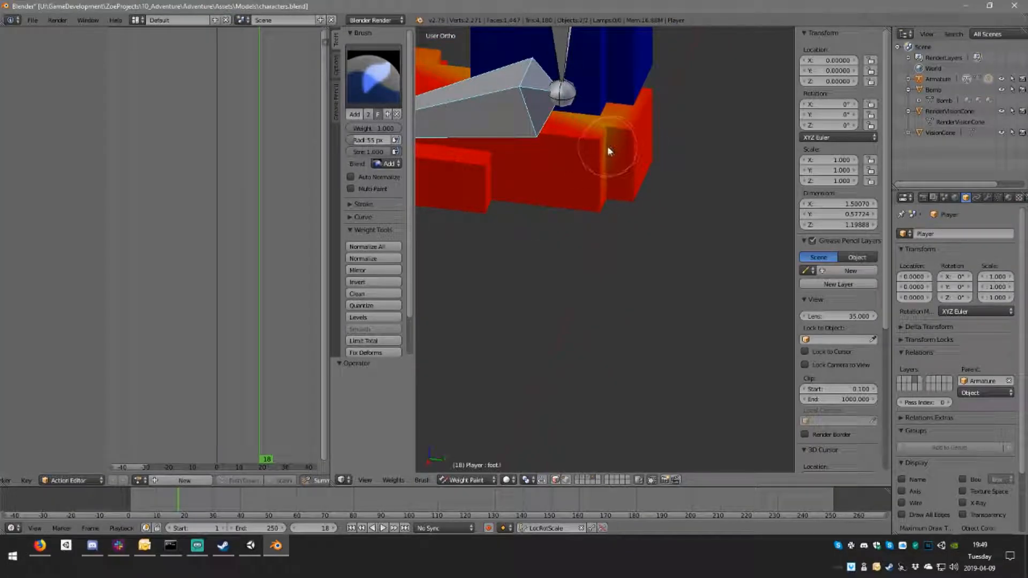
middle_click_drag(615, 186, 624, 343)
scroll(663, 271, "up", 3)
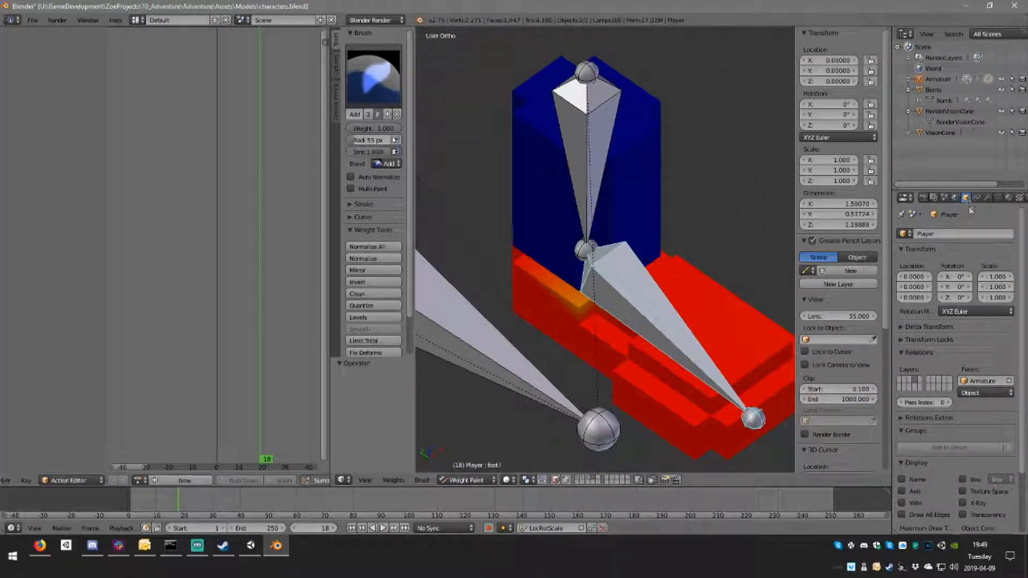
key("Tab")
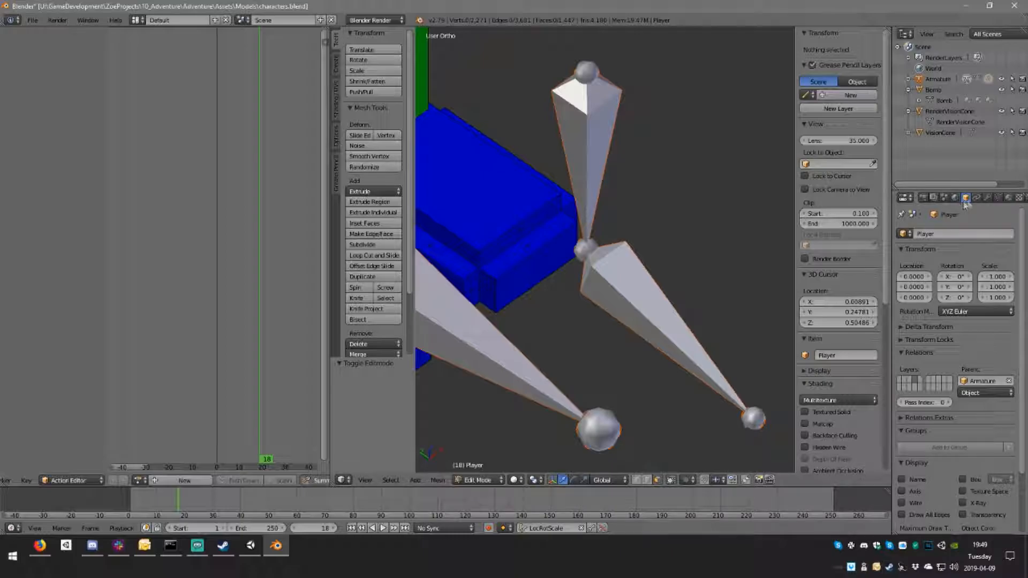
left_click(987, 198)
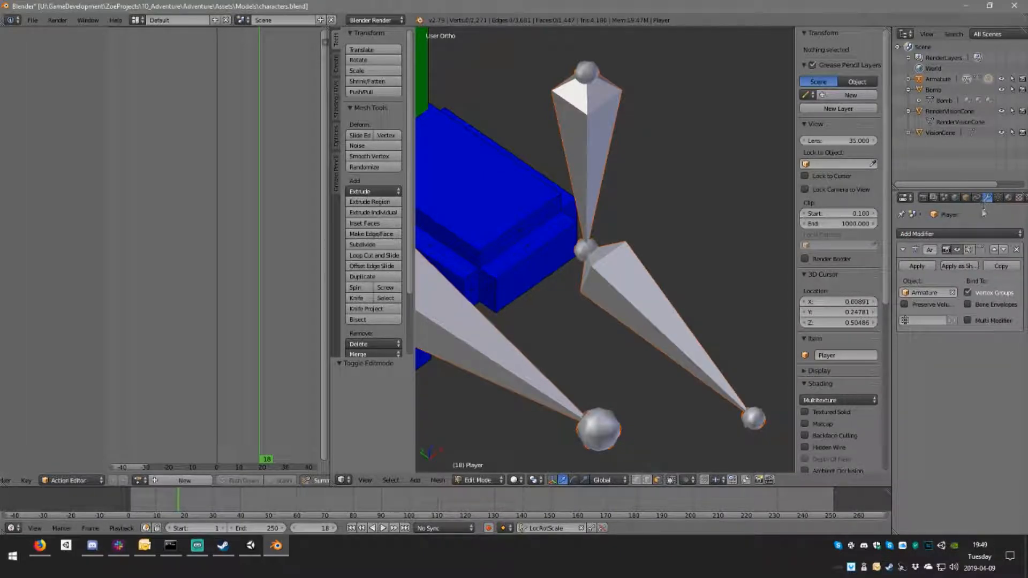
scroll(656, 194, "down", 7)
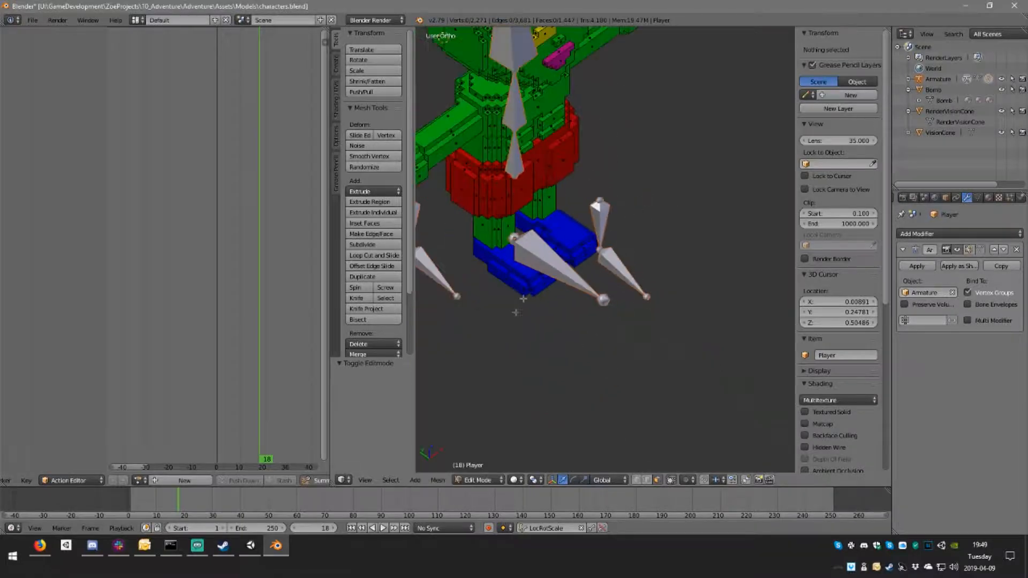
key("Tab")
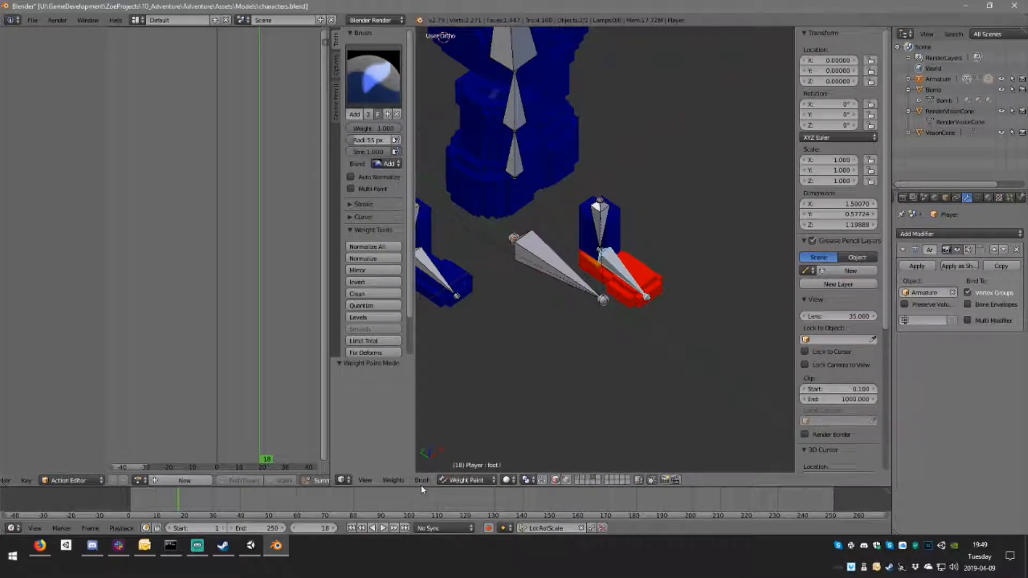
Step: Switch to Object Mode, select the armature, and set its bone display to Stick in Pose Mode
left_click(479, 481)
left_click(471, 466)
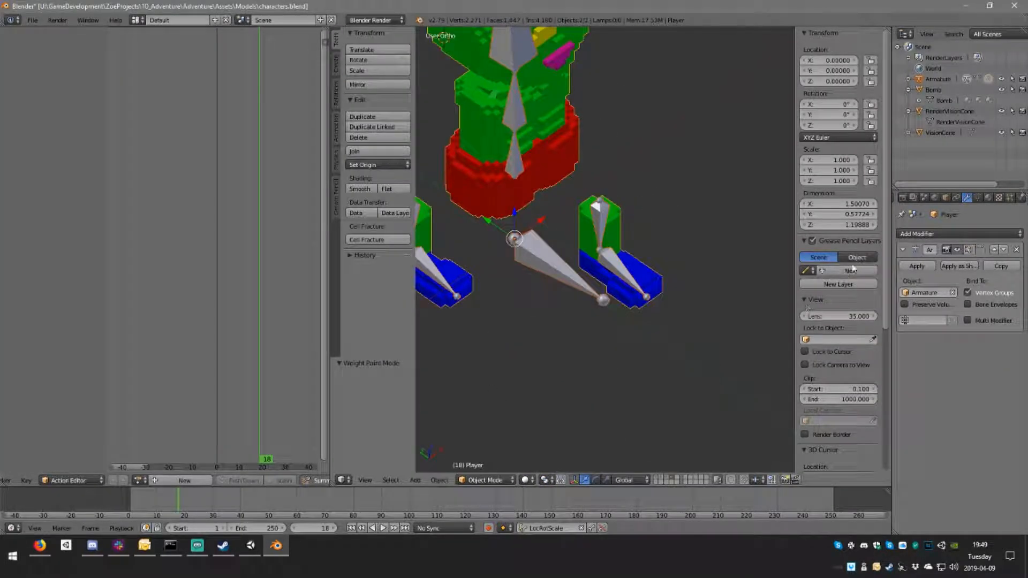
right_click(557, 273)
key("ctrl+Tab")
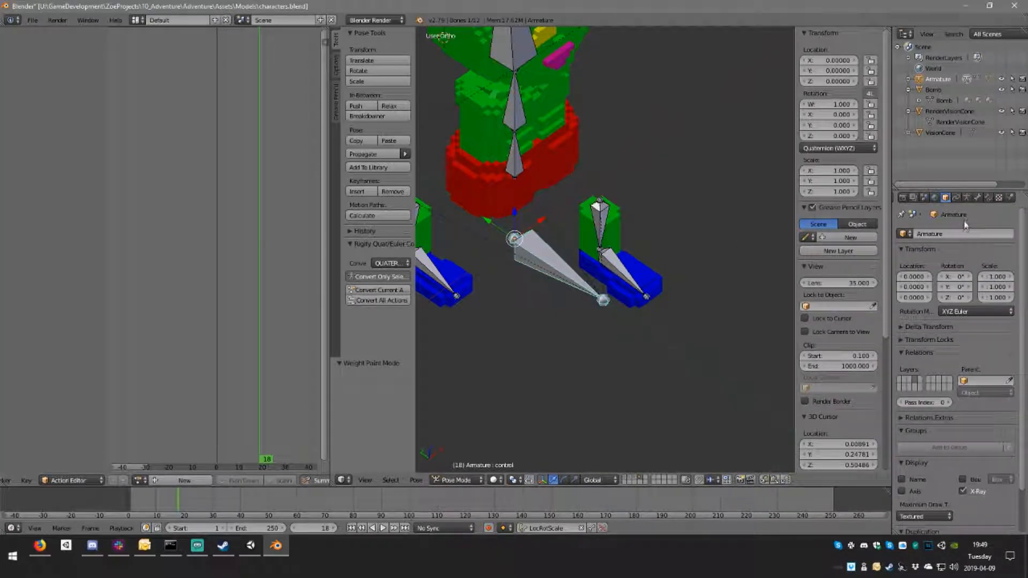
left_click(968, 198)
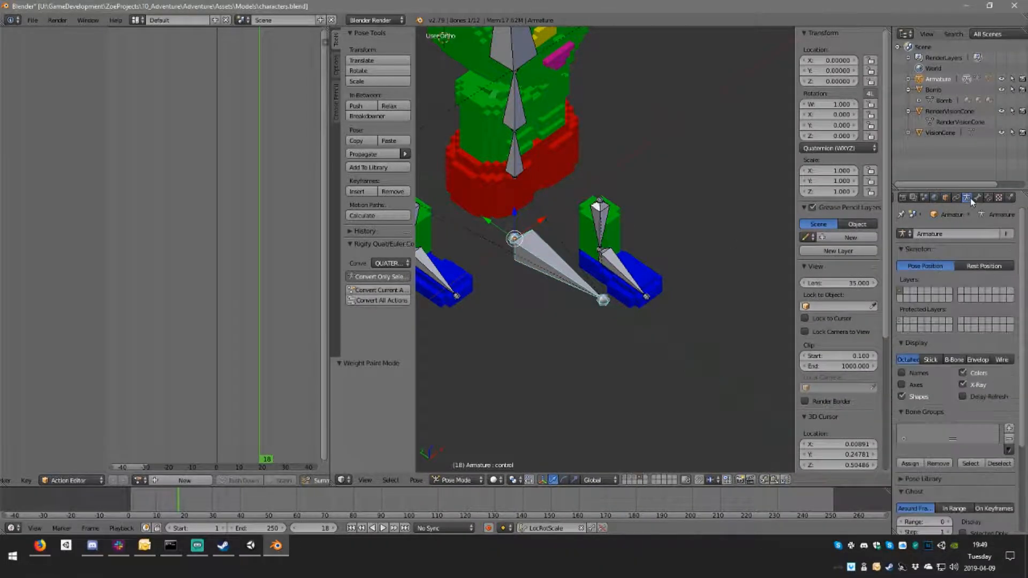
left_click(931, 360)
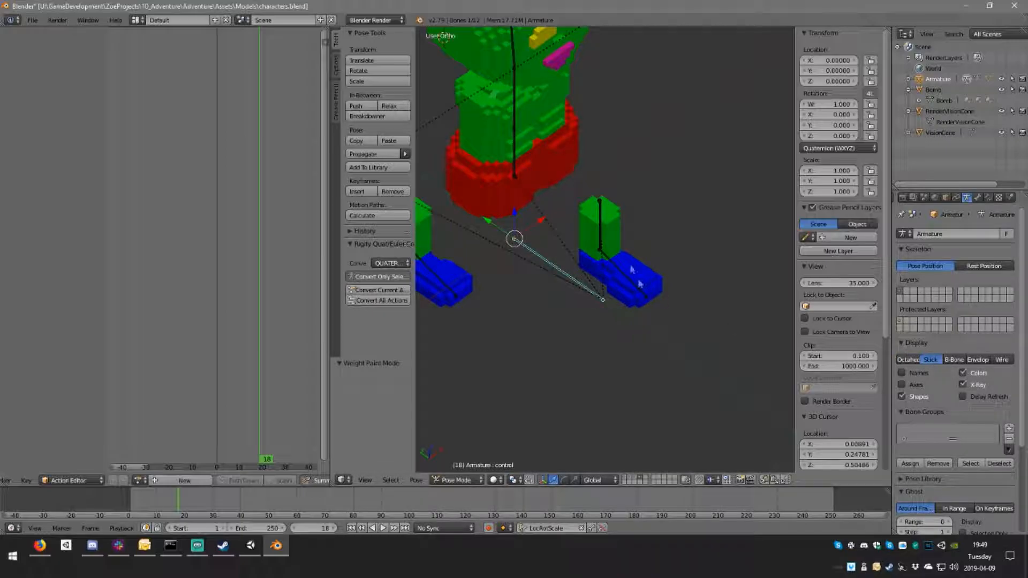
scroll(609, 249, "up", 6)
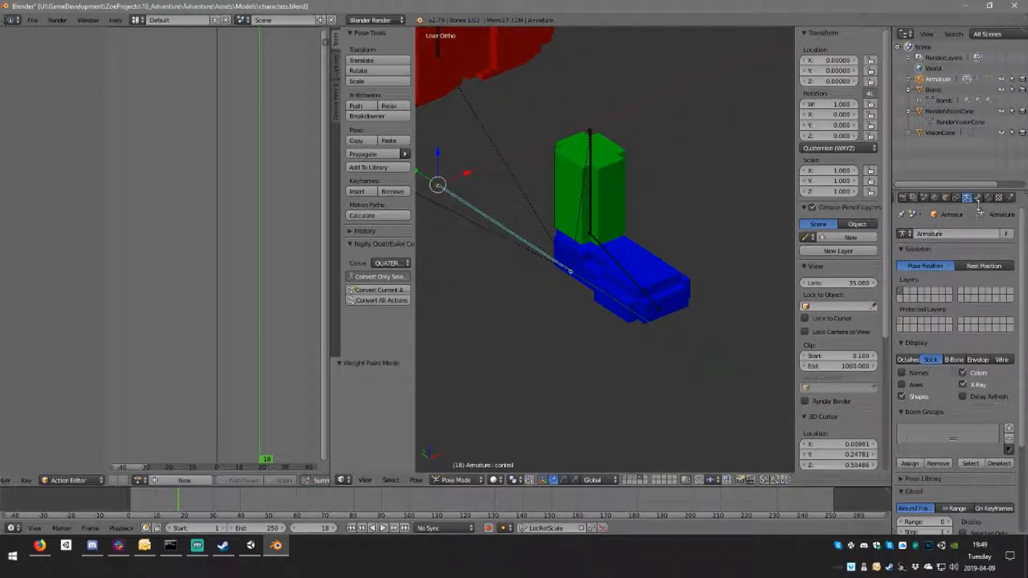
Step: Return to Object Mode, select the Player mesh, and switch it back to Weight Paint mode
left_click(464, 481)
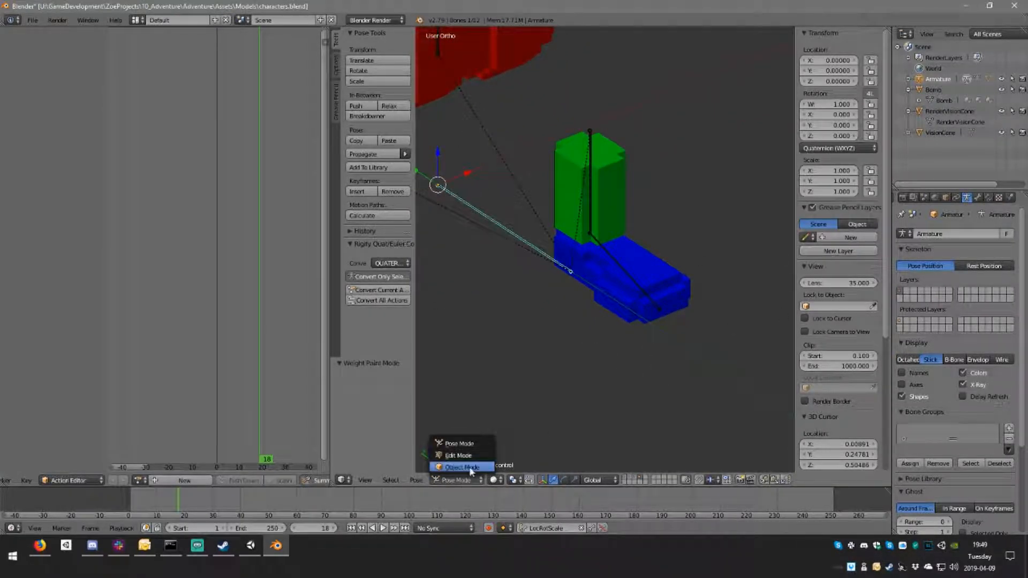
left_click(462, 467)
right_click(629, 293)
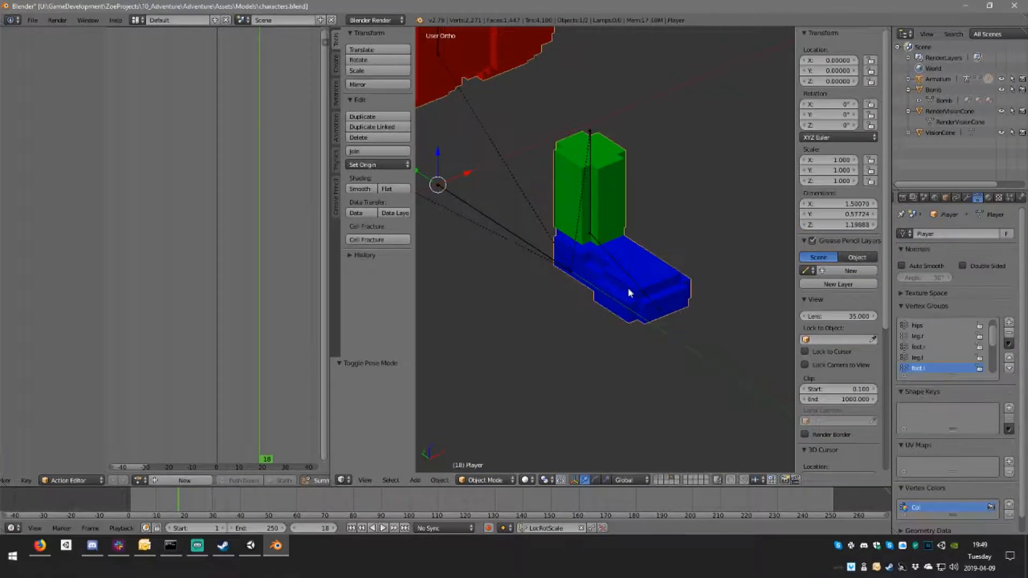
left_click(477, 481)
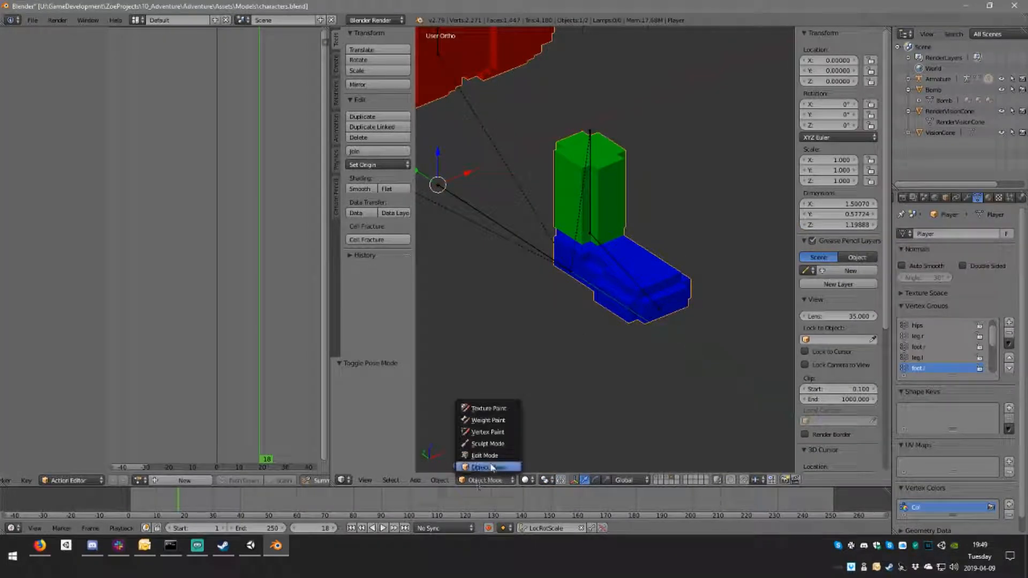
right_click(620, 272)
left_click(492, 480)
left_click(491, 440)
right_click(607, 306)
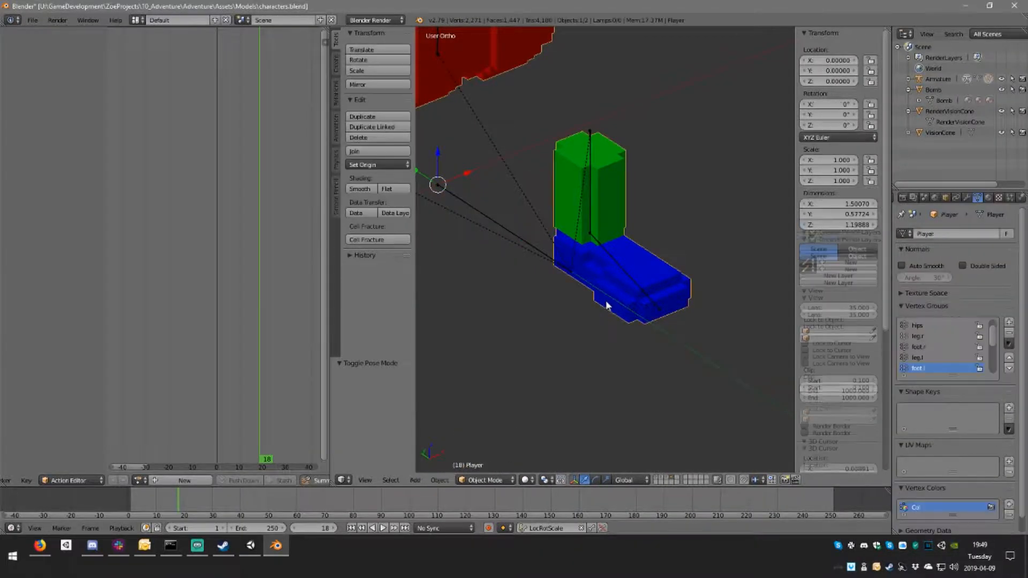
left_click(495, 480)
left_click(488, 420)
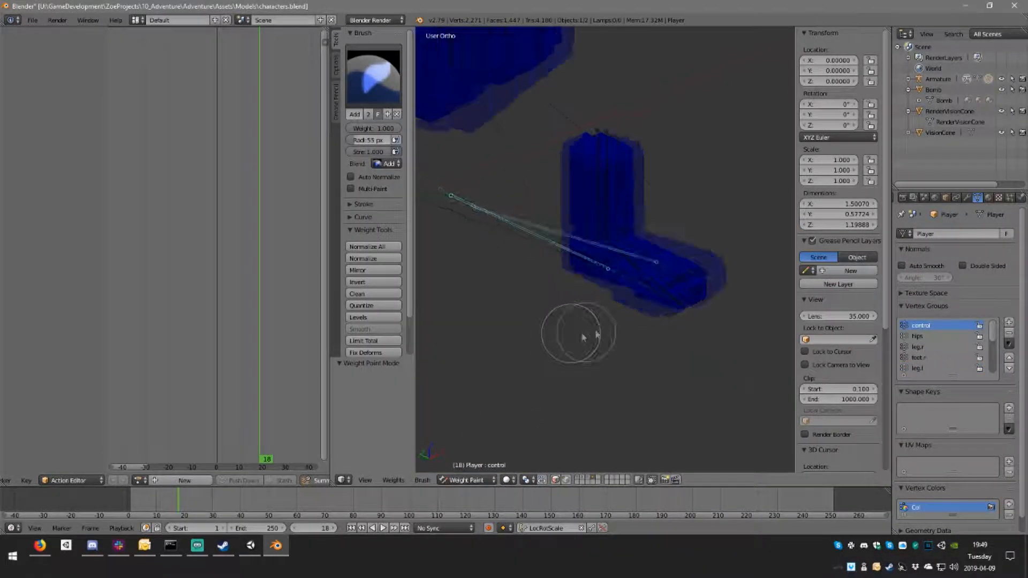
Step: Select the foot.l bone and fill the weak strip beside the left ankle with full weight
scroll(673, 279, "up", 3)
right_click(699, 259)
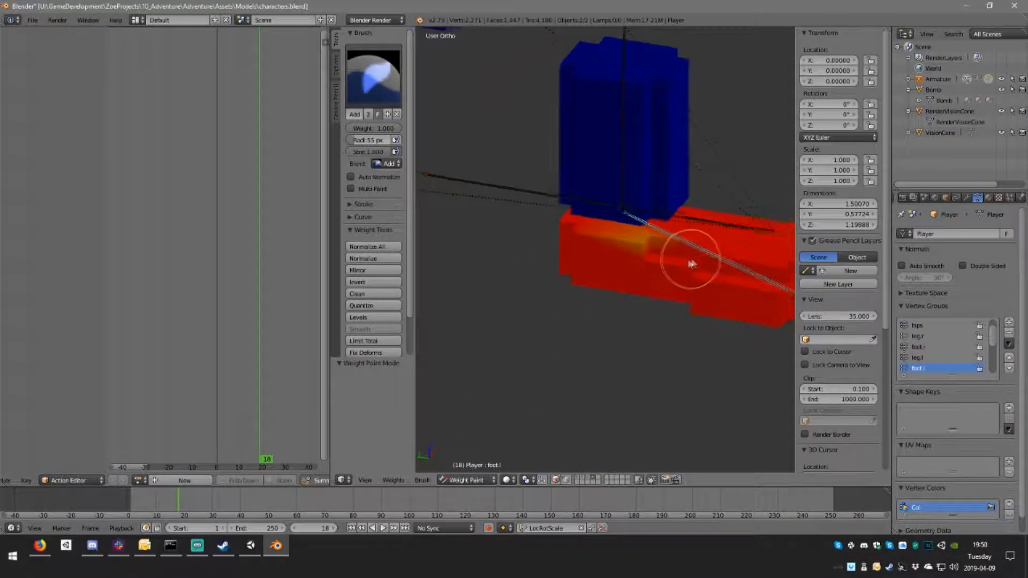
scroll(692, 264, "up", 2)
mouse_move(692, 264)
left_mouse_down()
mouse_move(670, 253)
mouse_move(720, 241)
left_mouse_up()
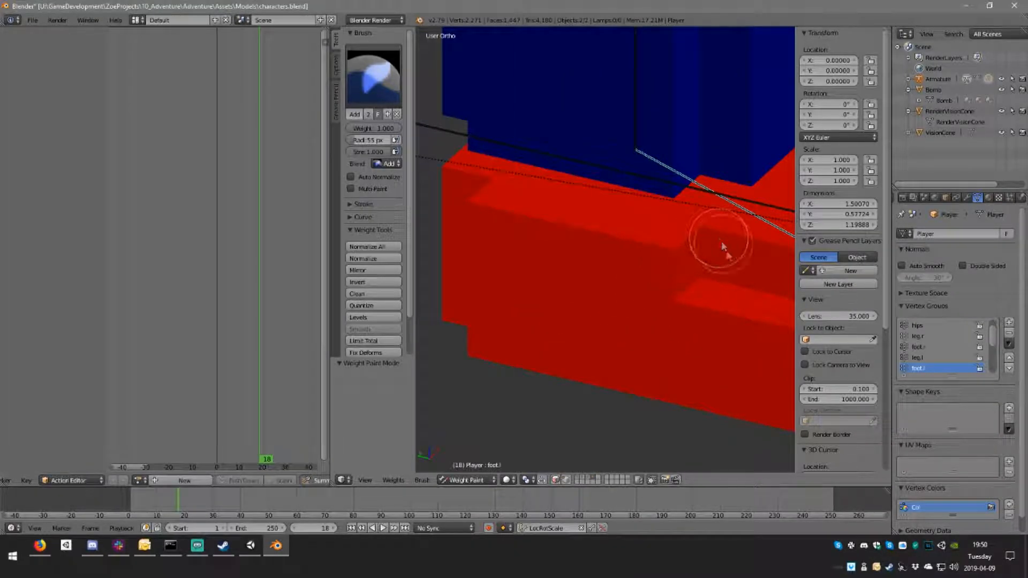
scroll(688, 300, "down", 4)
middle_click_drag(680, 262, 819, 156, "shift")
middle_click_drag(639, 262, 659, 292, "shift")
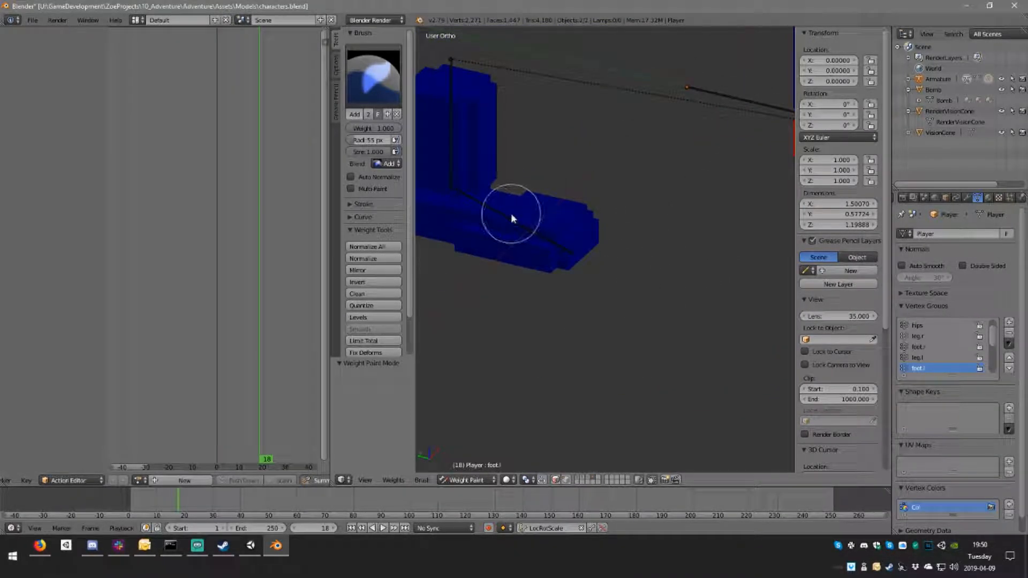
Step: Select the foot.r bone and check its weights on the right foot
right_click(509, 228)
middle_click_drag(514, 223, 616, 233)
scroll(580, 214, "down", 5)
Step: Select the hips bone and add its weight around the lower sides of the hip section
right_click(557, 198)
right_click(555, 188)
middle_click_drag(616, 232, 651, 344, "shift")
scroll(589, 308, "up", 4)
mouse_move(651, 345)
left_mouse_down()
mouse_move(649, 260)
mouse_move(719, 268)
left_mouse_up()
mouse_move(673, 276)
middle_mouse_down()
mouse_move(565, 278)
mouse_move(628, 268)
middle_mouse_up()
left_click_drag(603, 267, 482, 264)
Step: Fill the remaining weak faces in the middle and on the far sides of the hip section with hips weight
middle_click_drag(482, 264, 748, 331)
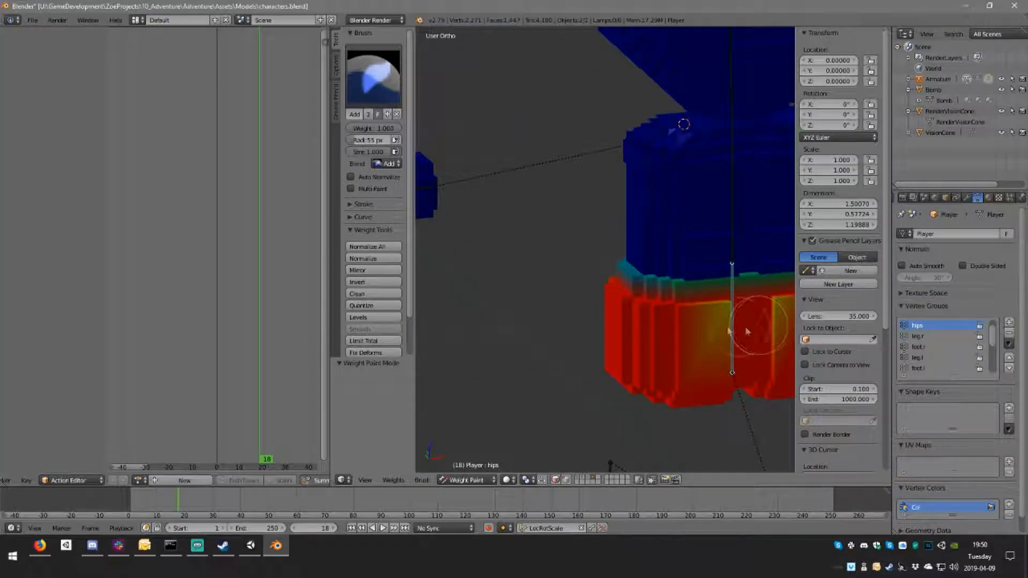
left_click_drag(747, 331, 780, 315)
middle_click_drag(598, 287, 706, 339)
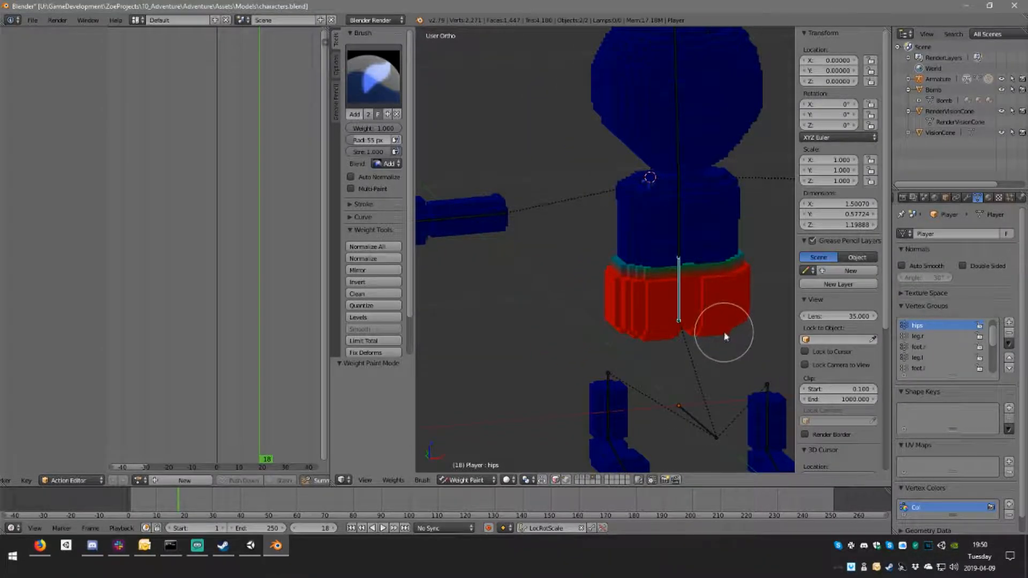
scroll(726, 336, "up", 10)
middle_click_drag(598, 341, 592, 276)
mouse_move(591, 276)
left_mouse_down()
mouse_move(600, 265)
mouse_move(666, 261)
mouse_move(621, 238)
left_mouse_up()
scroll(649, 272, "down", 5)
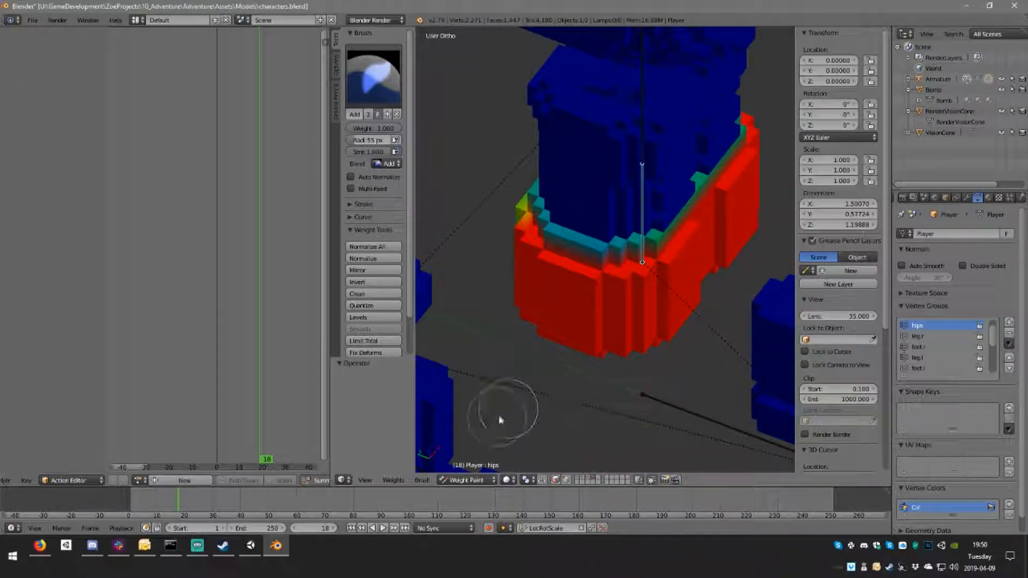
Step: Turn on vertex selection masking and add hips weight to the stepped rim vertices at the top corner of the hip section
left_click(567, 480)
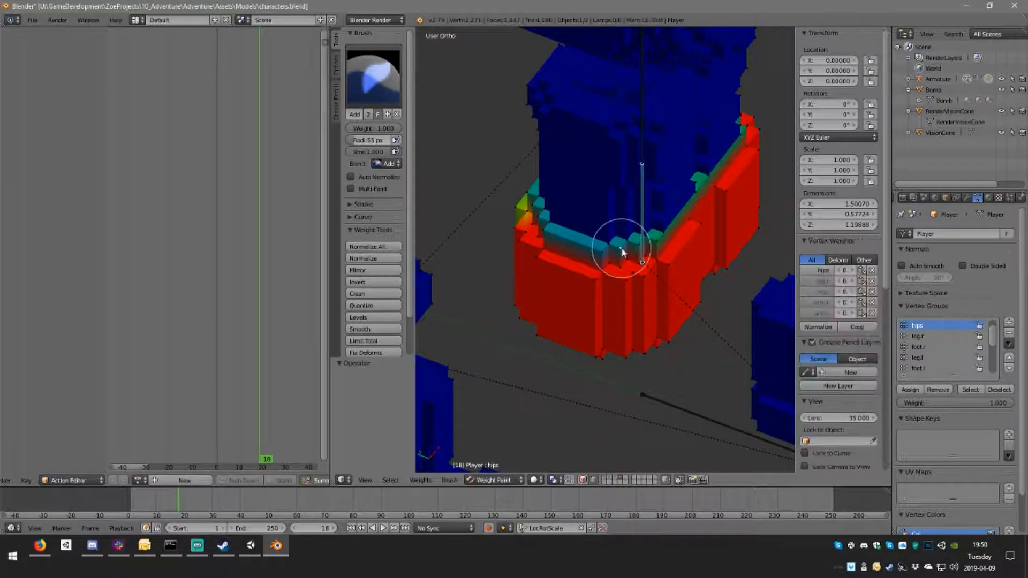
scroll(619, 253, "up", 2)
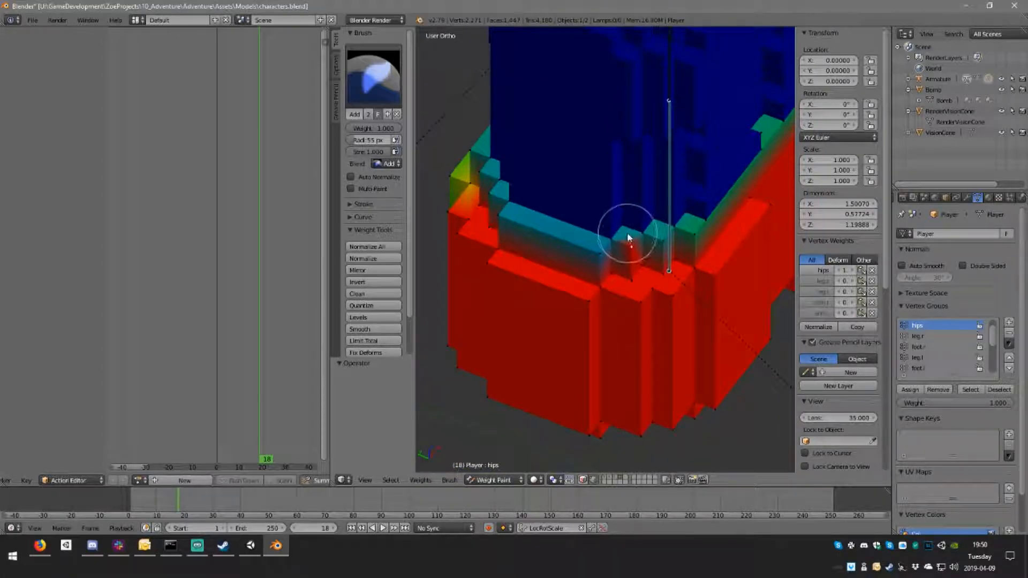
scroll(572, 283, "up", 2)
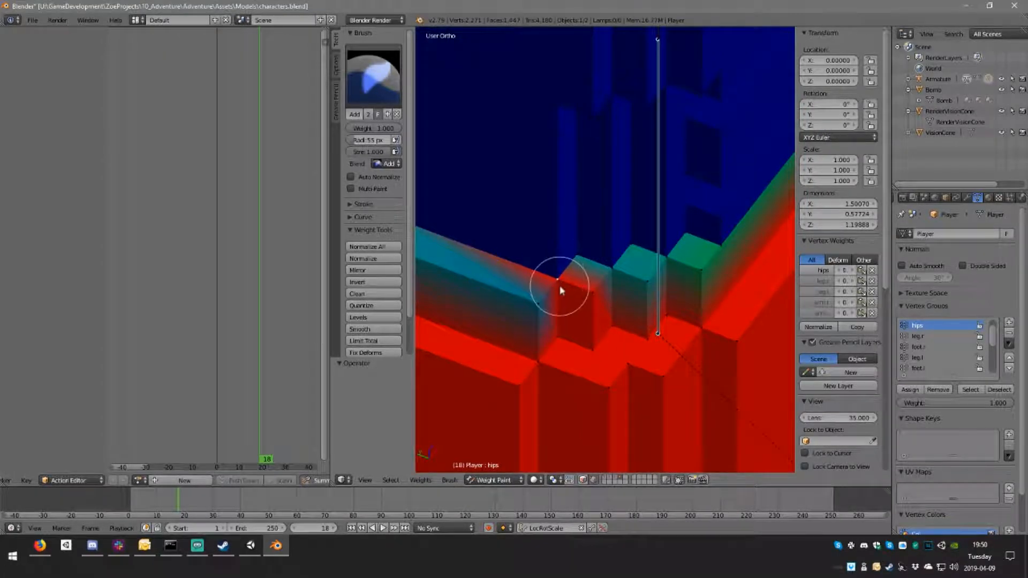
left_click_drag(544, 308, 519, 291)
left_click_drag(615, 273, 636, 260)
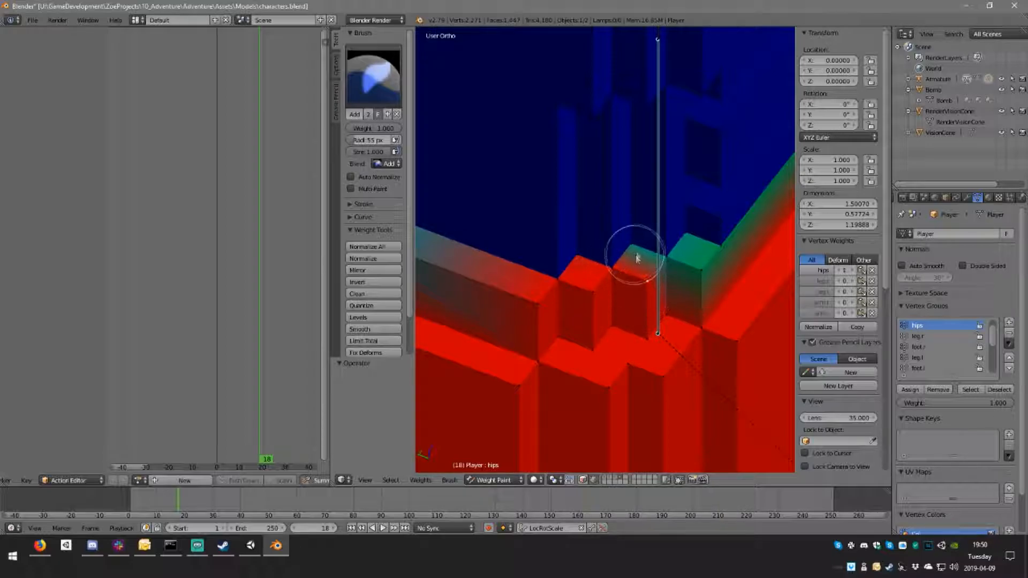
middle_click_drag(631, 248, 596, 274)
middle_click_drag(561, 329, 702, 227, "shift")
scroll(632, 273, "up", 3)
Step: Continue adding full hips weight to the vertices along the upper rim on the other sides of the hip section
left_click_drag(538, 338, 540, 313)
left_click(576, 381)
mouse_move(654, 340)
middle_mouse_down()
mouse_move(573, 337)
mouse_move(581, 356)
mouse_move(551, 351)
mouse_move(592, 305)
mouse_move(509, 320)
mouse_move(498, 303)
mouse_move(555, 329)
middle_mouse_up()
left_click(486, 315)
mouse_move(534, 320)
left_mouse_down()
mouse_move(583, 322)
mouse_move(594, 285)
mouse_move(644, 322)
left_mouse_up()
left_click_drag(658, 267, 647, 257)
left_click_drag(700, 275, 696, 294)
middle_click_drag(696, 294, 528, 354)
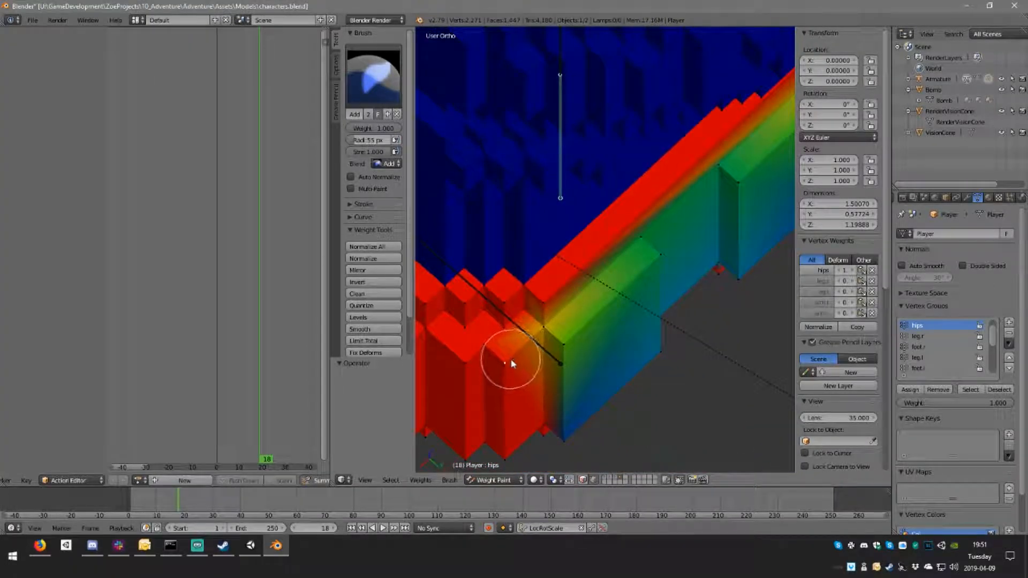
Step: Add hips weight to the weak outer corner vertices and the recessed vertices near the middle of the hip section
left_click(548, 331)
left_click(569, 348)
middle_click_drag(606, 363, 569, 335)
left_click(583, 118)
mouse_move(691, 115)
middle_mouse_down()
mouse_move(689, 184)
mouse_move(677, 130)
middle_mouse_up()
left_click(678, 150)
left_click(673, 159)
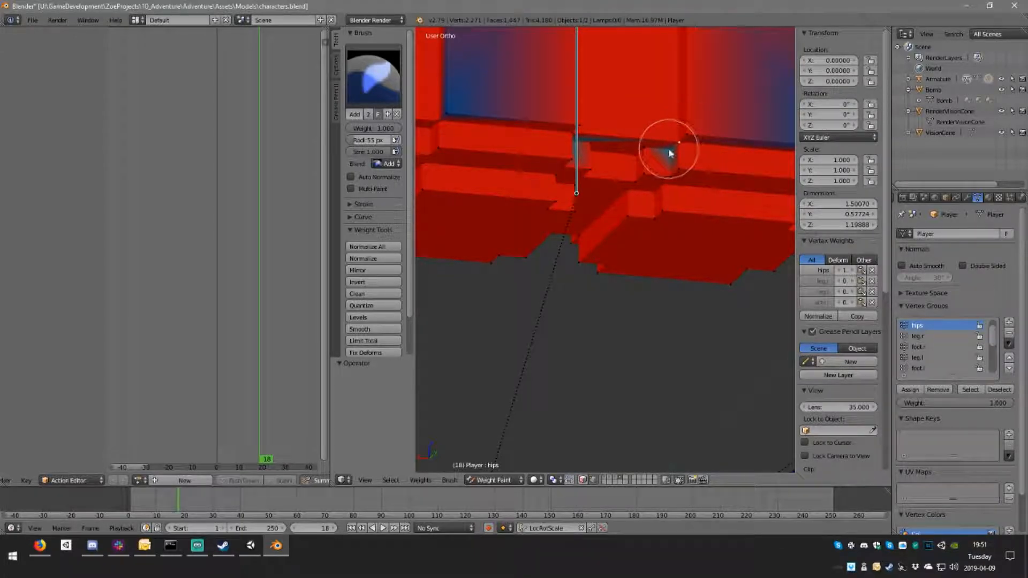
key("g")
key("x")
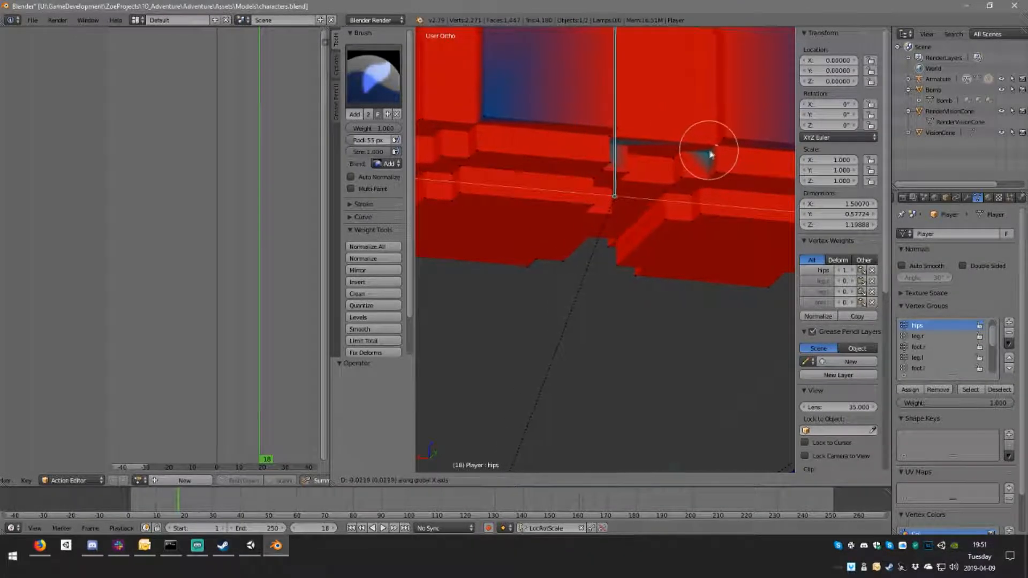
right_click(589, 220)
Step: Add full hips weight to the weak corner vertex of the large face beside the hip section's stepped lower edge
middle_click_drag(658, 152, 583, 173, "shift")
scroll(594, 174, "up", 6)
middle_click_drag(579, 126, 634, 165, "shift")
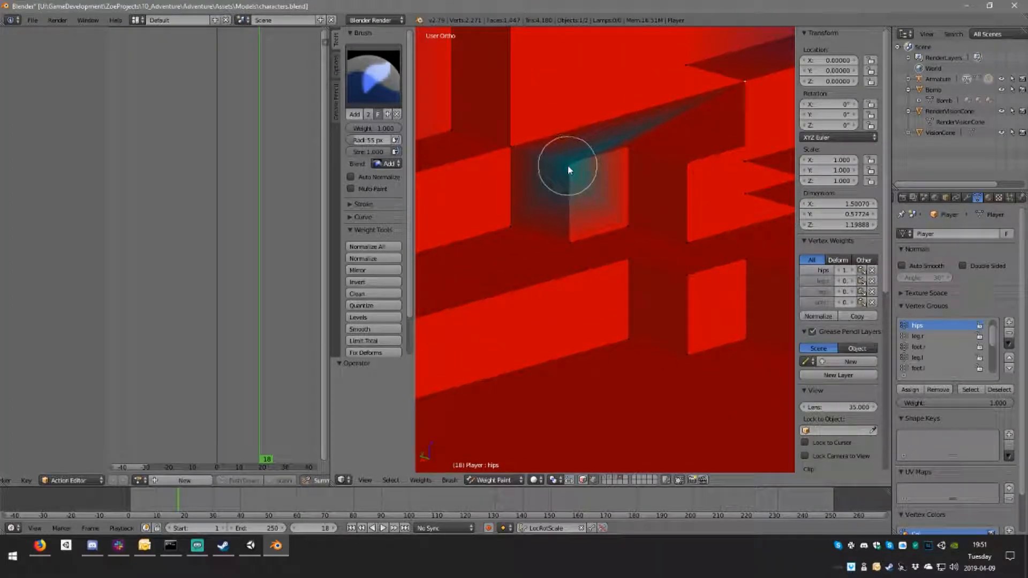
scroll(568, 167, "down", 3)
middle_click_drag(554, 172, 655, 176, "shift")
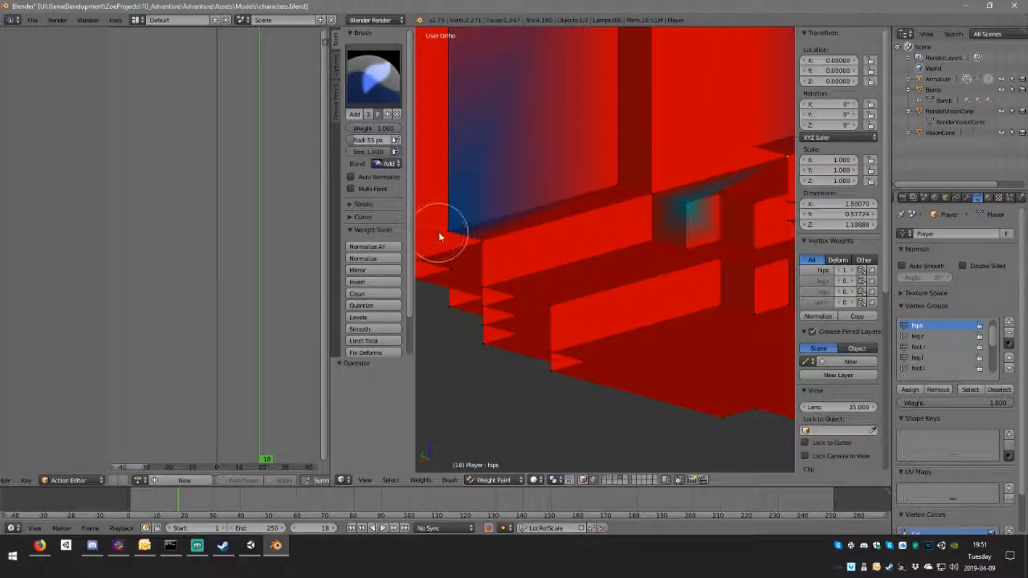
left_click_drag(439, 236, 452, 226)
middle_click_drag(626, 233, 554, 236, "shift")
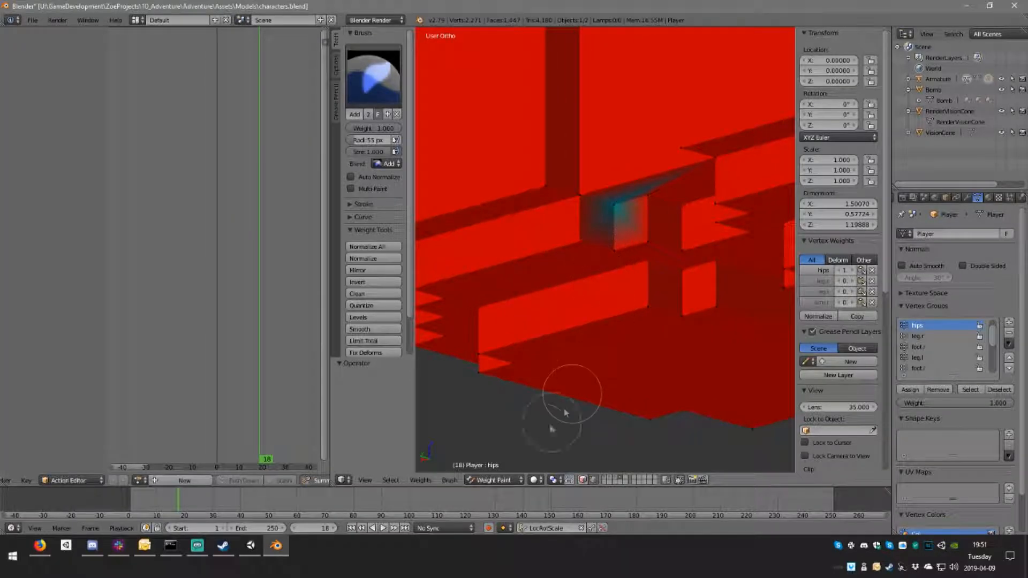
Step: Turn off vertex selection masking and fill the remaining weak recessed spot on the hip section with hips weight
left_click(591, 481)
left_click_drag(619, 211, 627, 209)
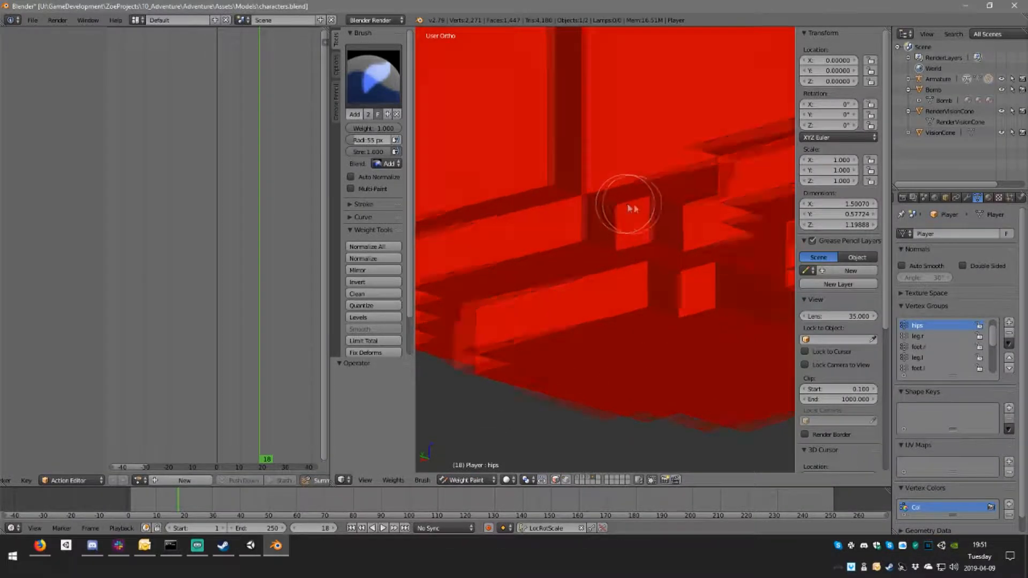
middle_click_drag(627, 209, 736, 213)
scroll(720, 237, "down", 8)
middle_click_drag(688, 248, 522, 226)
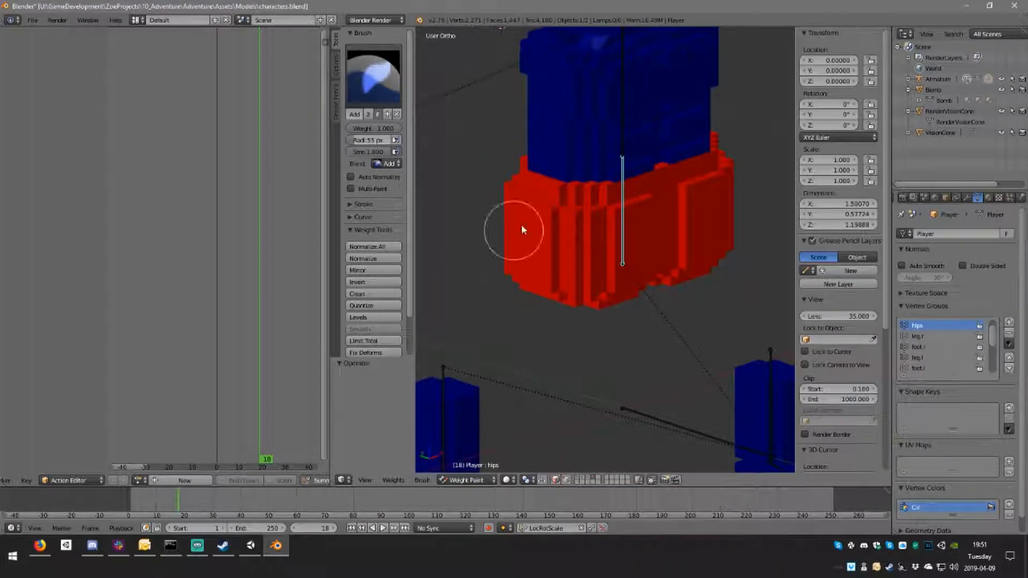
Step: Select the spine bone and add spine weight to the shoulders and upper rim of the torso
right_click(624, 128)
mouse_move(631, 123)
middle_mouse_down("shift")
mouse_move(600, 236)
mouse_move(567, 225)
middle_mouse_up("shift")
mouse_move(566, 225)
left_mouse_down()
mouse_move(489, 209)
mouse_move(651, 181)
mouse_move(555, 212)
left_mouse_up()
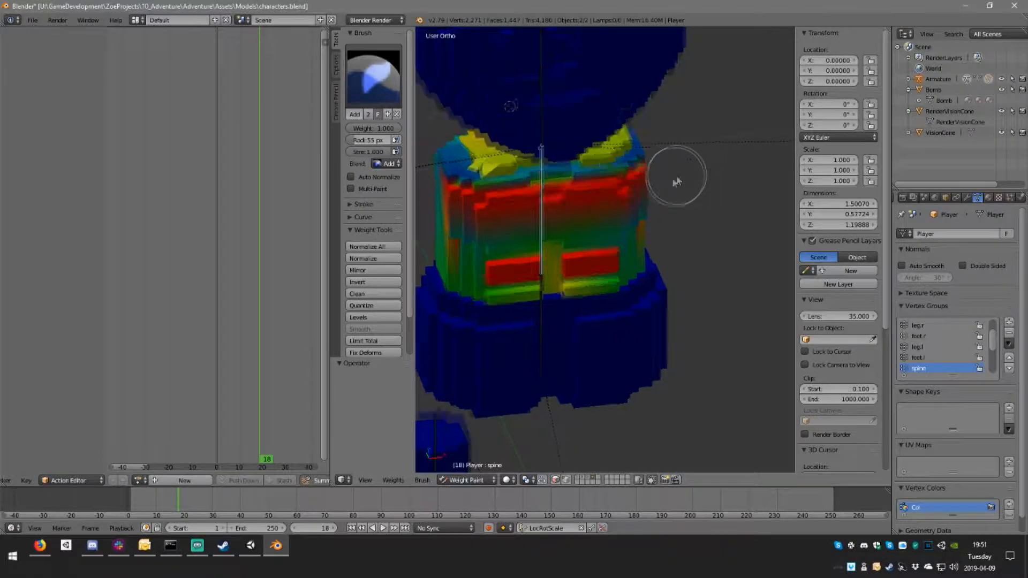
middle_click_drag(680, 174, 596, 179)
mouse_move(596, 179)
left_mouse_down()
mouse_move(500, 177)
mouse_move(622, 152)
mouse_move(622, 133)
mouse_move(539, 162)
left_mouse_up()
middle_click_drag(558, 169, 611, 169)
scroll(649, 268, "up", 5)
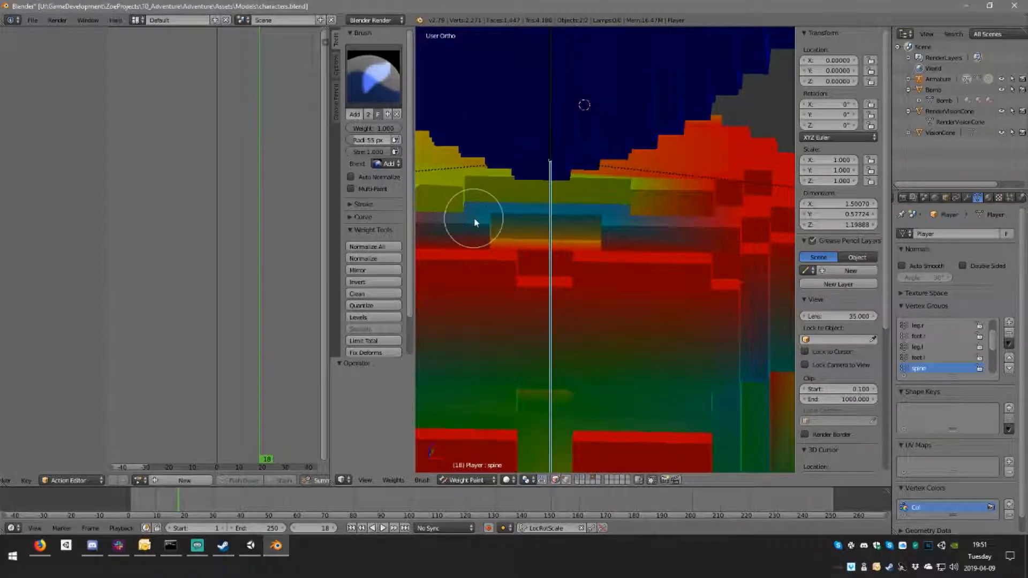
middle_click_drag(471, 218, 522, 201)
Step: Inspect the weights of the head bone and one of the arm bones on the Player mesh
scroll(538, 197, "down", 2)
mouse_move(672, 253)
left_mouse_down()
mouse_move(638, 264)
mouse_move(719, 274)
left_mouse_up()
right_click(669, 151)
middle_click_drag(609, 216, 665, 218)
scroll(660, 222, "down", 5)
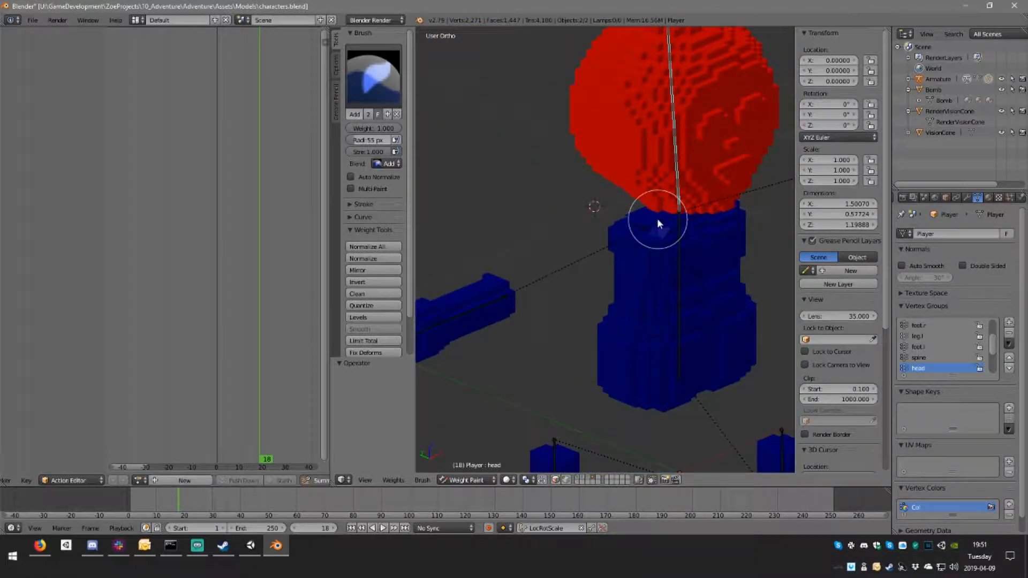
right_click(509, 293)
middle_click_drag(740, 203, 684, 200)
Step: Select the arm.l bone and remove its stray weight from the shoulder and torso with the Subtract brush
right_click(702, 199)
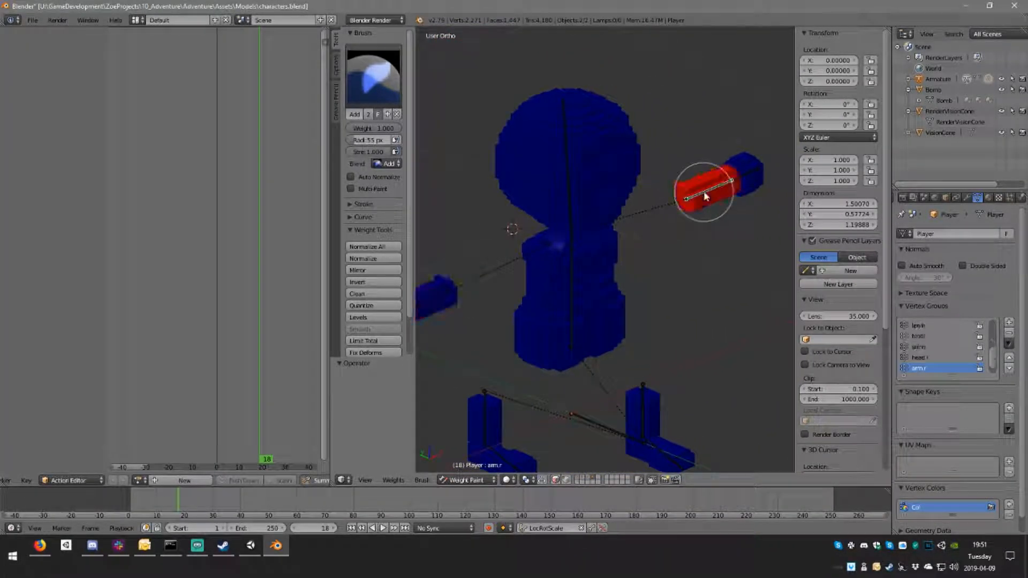
scroll(569, 243, "up", 5)
middle_click_drag(539, 285, 643, 291, "shift")
left_click(374, 76)
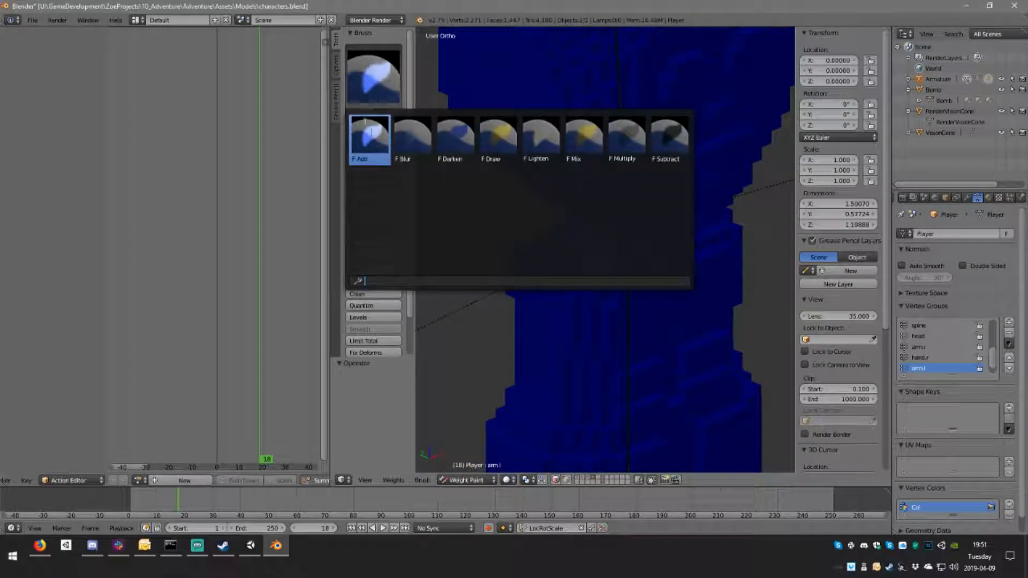
left_click(668, 140)
mouse_move(609, 302)
left_mouse_down()
mouse_move(590, 271)
mouse_move(563, 277)
left_mouse_up()
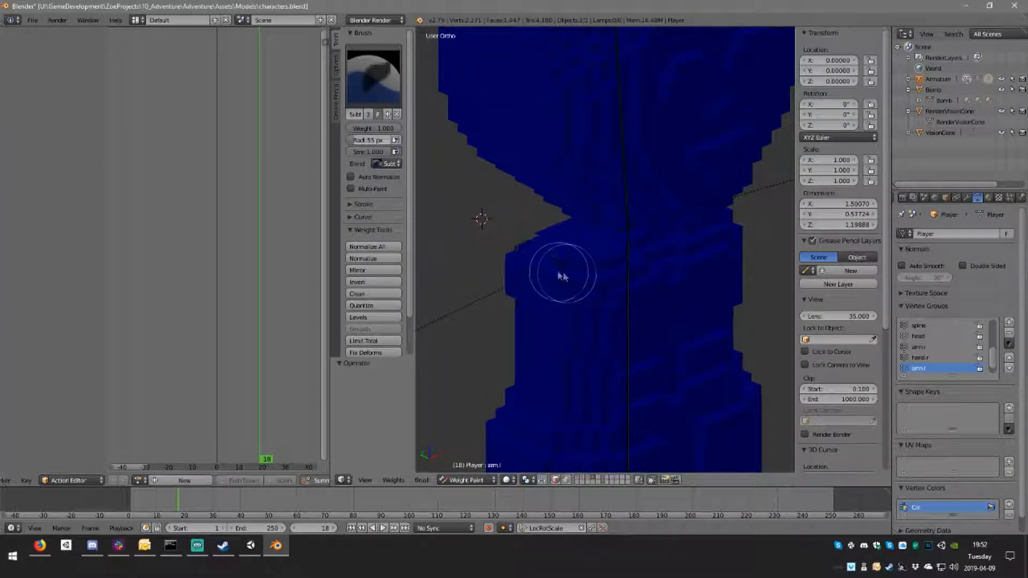
mouse_move(583, 282)
middle_mouse_down()
mouse_move(560, 257)
mouse_move(646, 267)
middle_mouse_up()
mouse_move(609, 283)
left_mouse_down()
mouse_move(699, 264)
mouse_move(726, 226)
left_mouse_up()
middle_click_drag(689, 354, 721, 343)
middle_click_drag(691, 219, 658, 251)
mouse_move(544, 198)
middle_mouse_down()
mouse_move(594, 222)
mouse_move(649, 215)
middle_mouse_up()
Step: Switch back to the Add brush, select the spine bone and continue adding spine weight around the torso
left_click(373, 78)
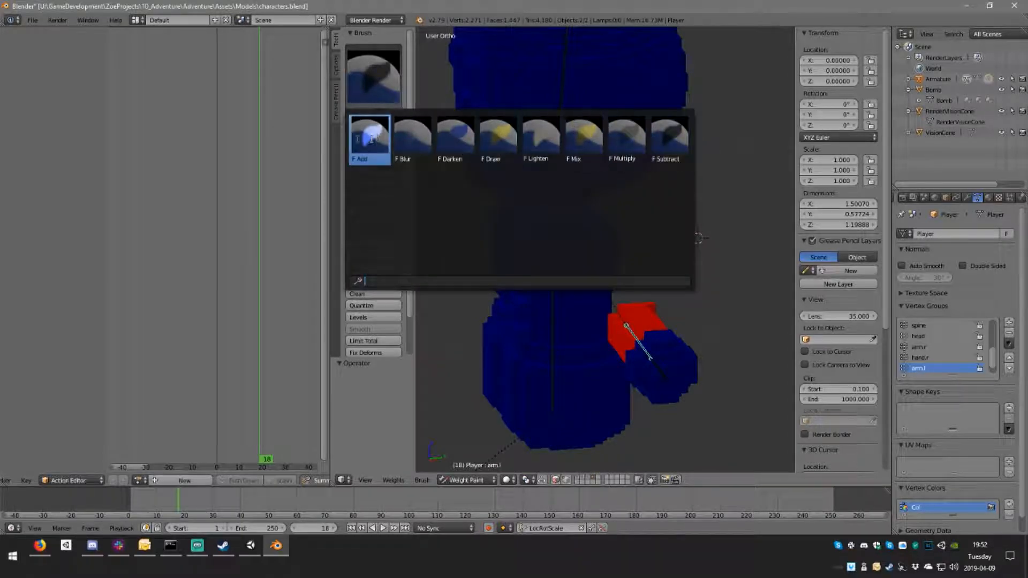
left_click(360, 142)
middle_click_drag(572, 219, 592, 249)
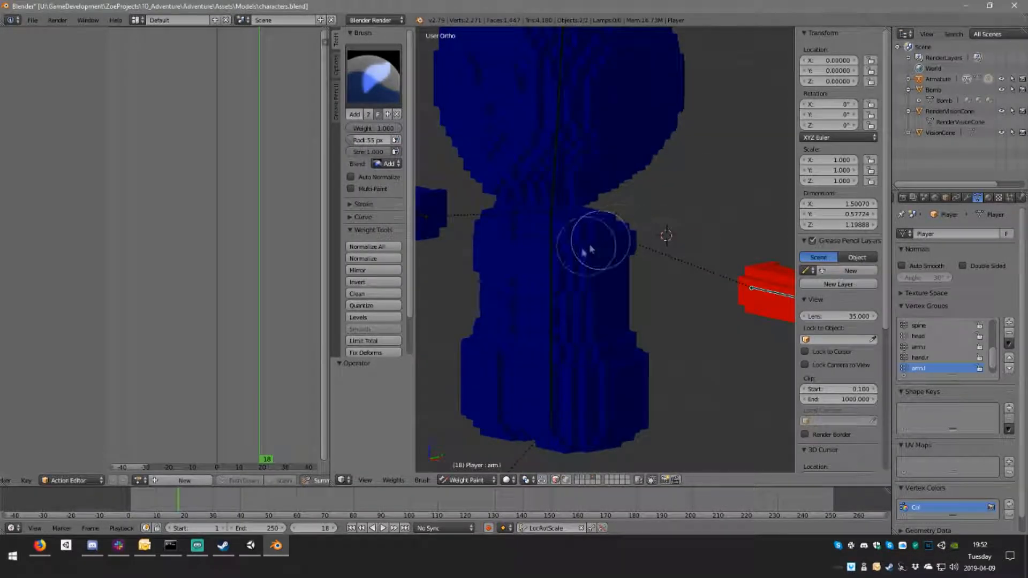
right_click(550, 256, "ctrl")
scroll(620, 252, "up", 5)
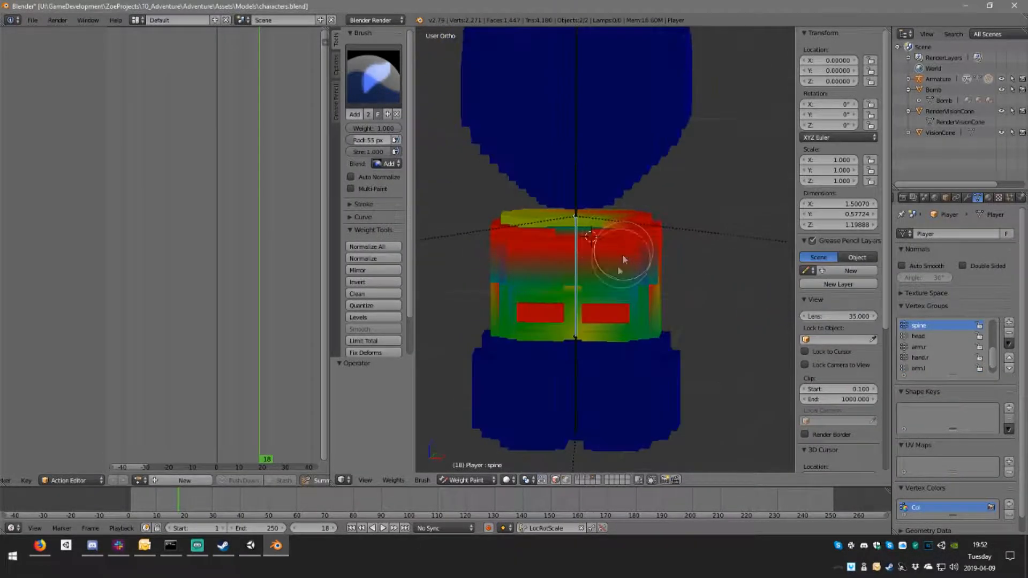
left_click_drag(687, 307, 583, 317)
mouse_move(583, 317)
middle_mouse_down()
mouse_move(606, 326)
mouse_move(586, 298)
middle_mouse_up()
mouse_move(588, 277)
left_mouse_down()
mouse_move(470, 253)
mouse_move(489, 247)
left_mouse_up()
Step: Add full spine weight across the shoulders and upper rim on the torso's back
scroll(586, 292, "up", 6)
mouse_move(523, 266)
middle_mouse_down()
mouse_move(574, 266)
mouse_move(564, 224)
middle_mouse_up()
left_click_drag(566, 227, 569, 217)
middle_click_drag(619, 252, 500, 230)
mouse_move(486, 124)
middle_mouse_down()
mouse_move(590, 130)
mouse_move(498, 114)
middle_mouse_up()
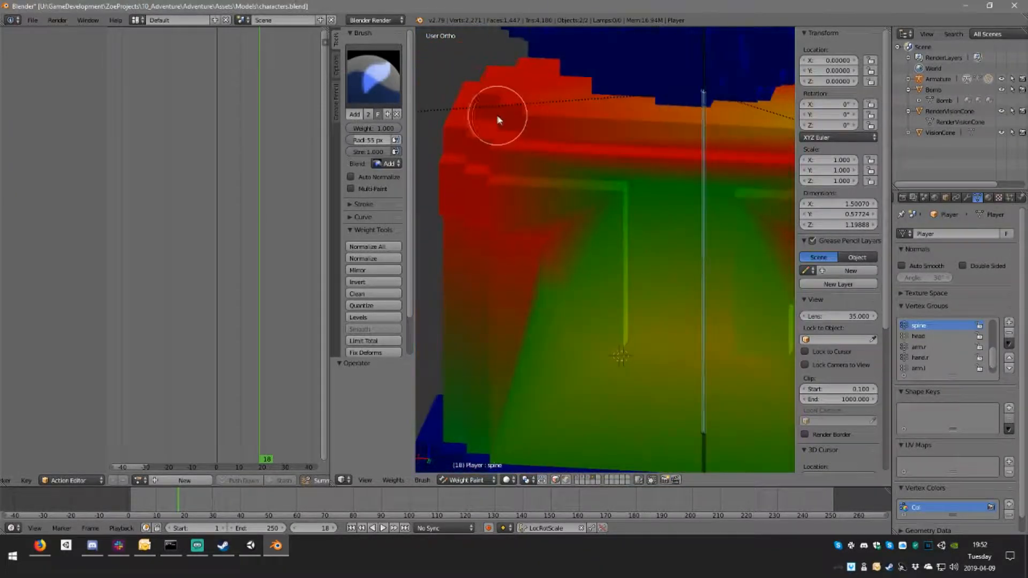
middle_click_drag(702, 156, 629, 153)
scroll(601, 211, "down", 3)
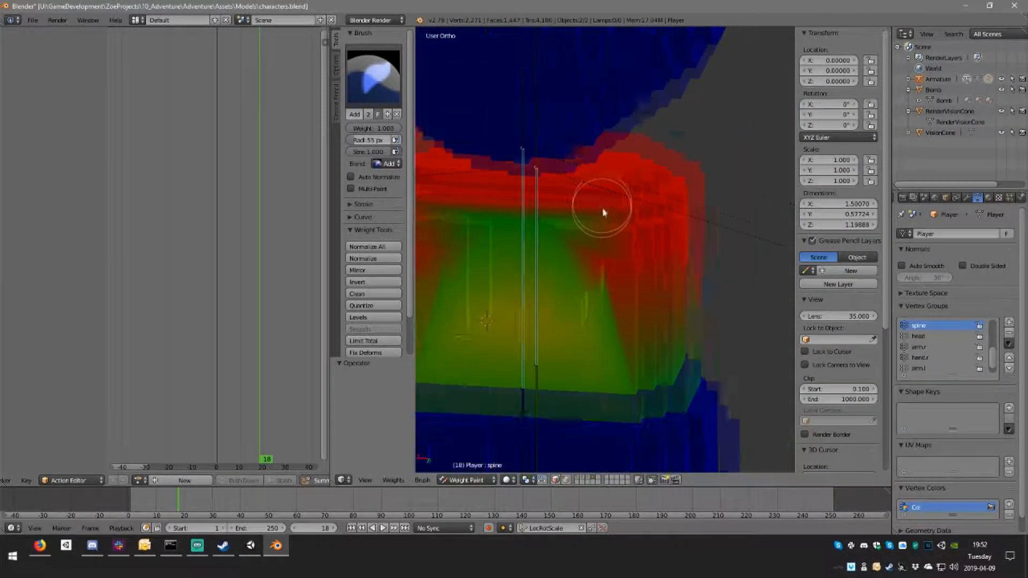
Step: Extend the spine weight down the back and sides of the torso toward the waist
middle_click_drag(512, 277, 657, 198)
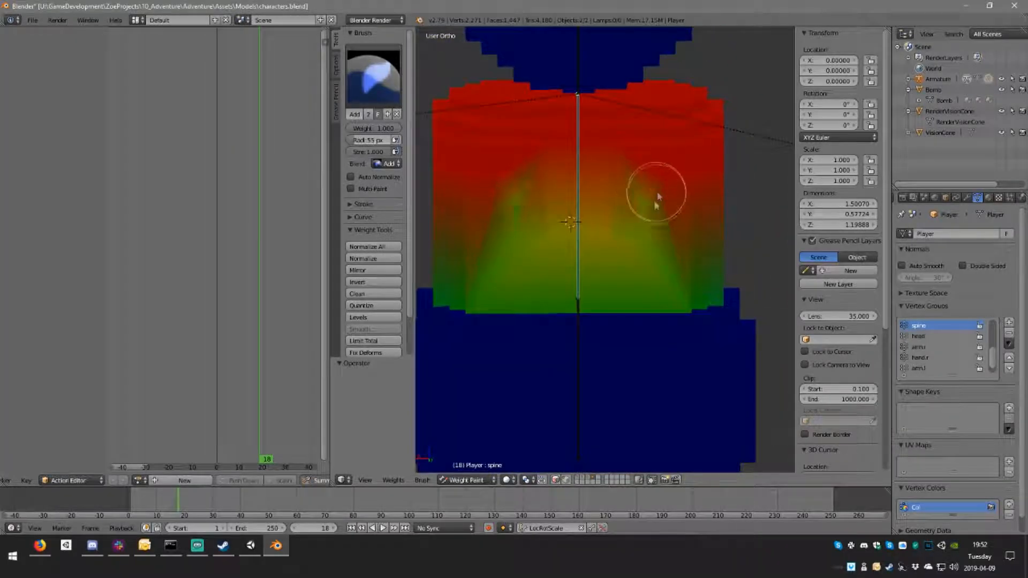
middle_click_drag(471, 249, 563, 284)
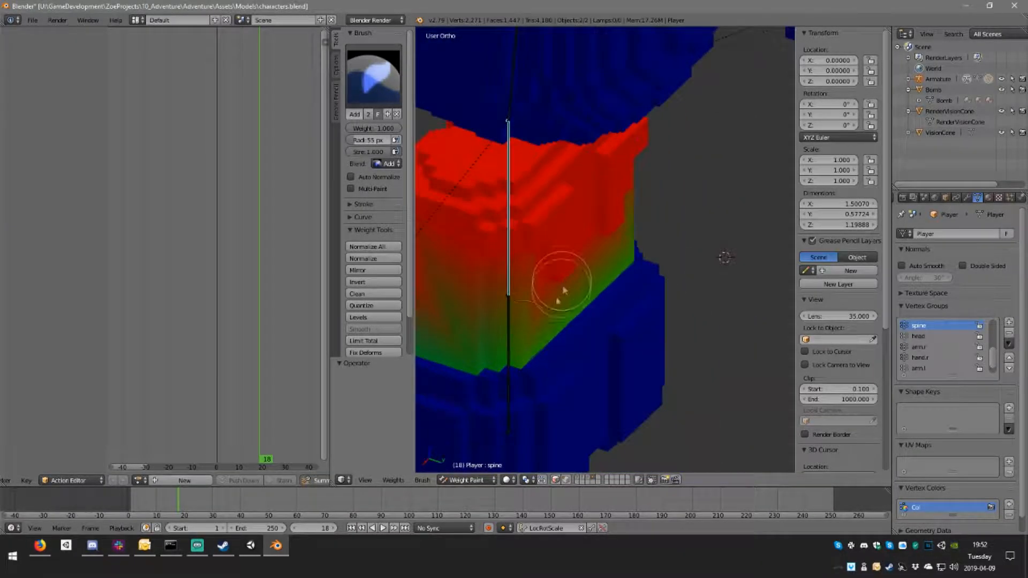
scroll(563, 286, "up", 2)
middle_click_drag(525, 383, 682, 285, "shift")
Step: Turn on vertex selection masking and try adding spine weight to the vertices along the torso's lower edge
scroll(715, 247, "up", 3)
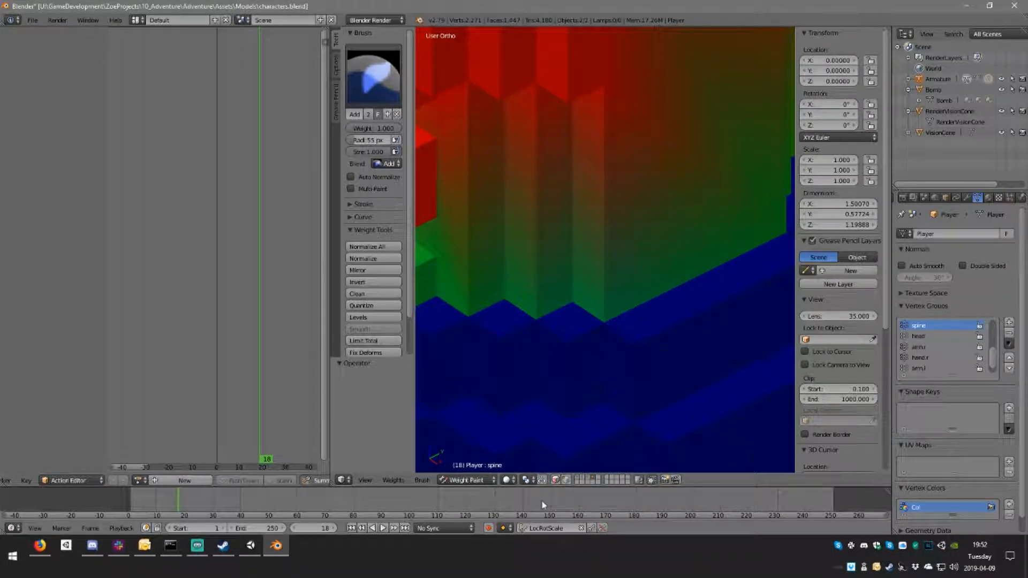
left_click(565, 480)
left_click(605, 317)
key("ctrl+z")
mouse_move(597, 306)
middle_mouse_down()
mouse_move(649, 278)
mouse_move(627, 252)
mouse_move(684, 236)
mouse_move(648, 276)
mouse_move(663, 268)
mouse_move(602, 284)
mouse_move(521, 278)
mouse_move(629, 303)
mouse_move(659, 299)
mouse_move(644, 258)
middle_mouse_up()
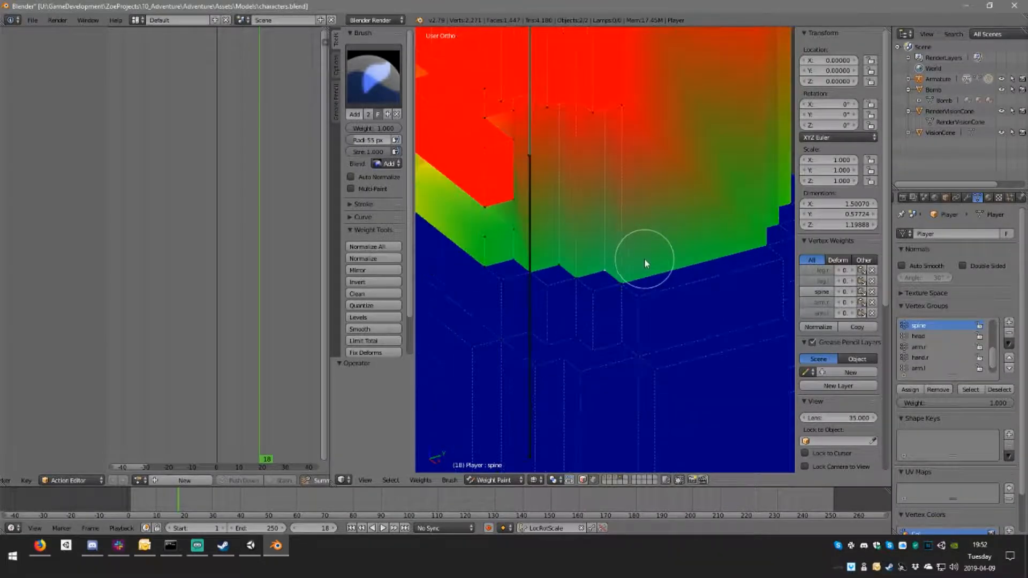
Step: Switch to face selection masking and fill the large side face and a narrow corner face with full spine weight
left_click(583, 480)
right_click(687, 214)
left_click_drag(620, 300, 763, 240)
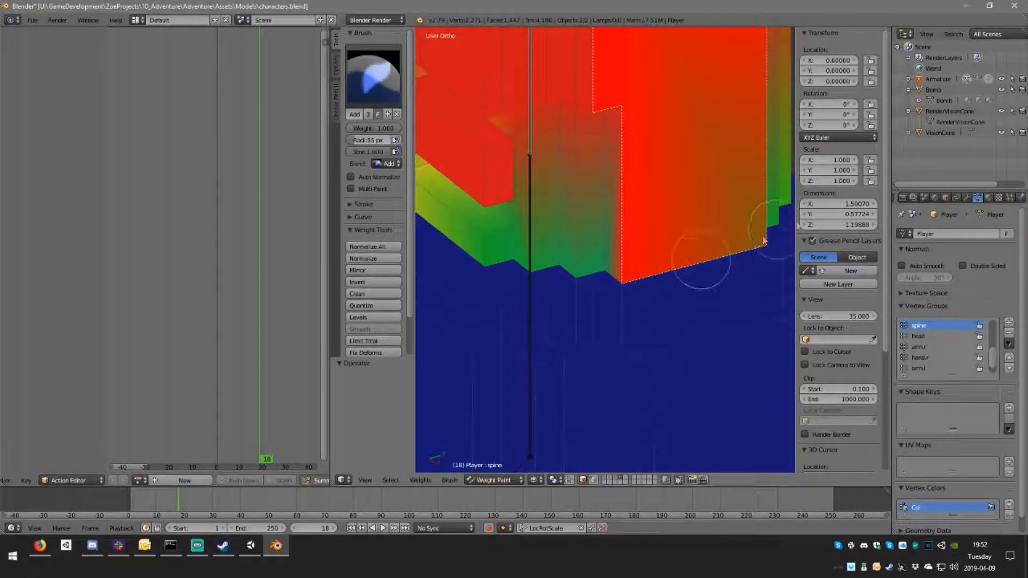
middle_click_drag(748, 202, 594, 265)
left_click_drag(569, 293, 580, 309)
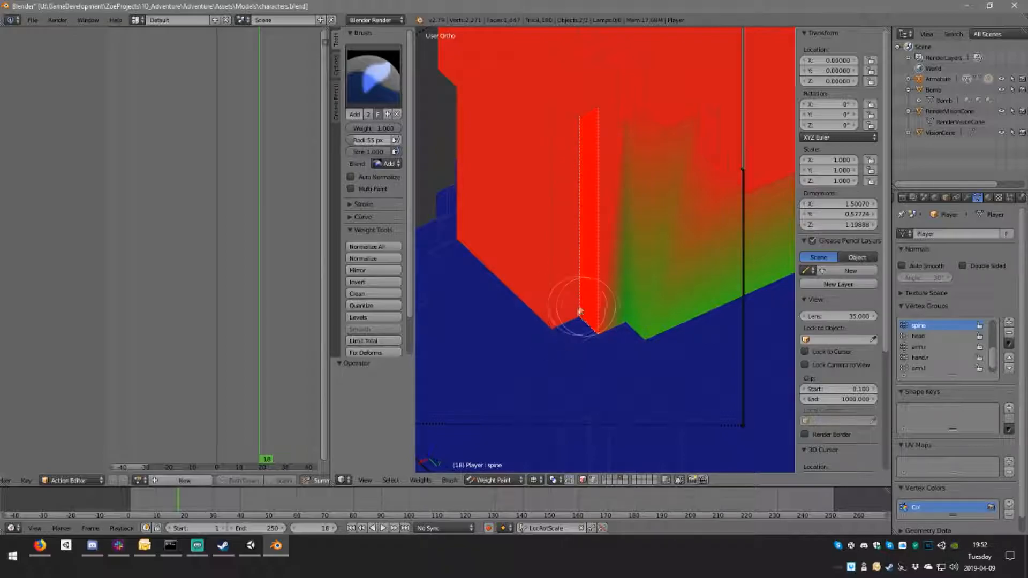
Step: Select all linked faces of the torso and paint full spine weight over them down to the waist
key("l")
mouse_move(621, 261)
left_mouse_down()
mouse_move(616, 338)
mouse_move(667, 168)
left_mouse_up()
mouse_move(667, 167)
middle_mouse_down()
mouse_move(563, 194)
mouse_move(588, 260)
middle_mouse_up()
left_click_drag(652, 377, 702, 363)
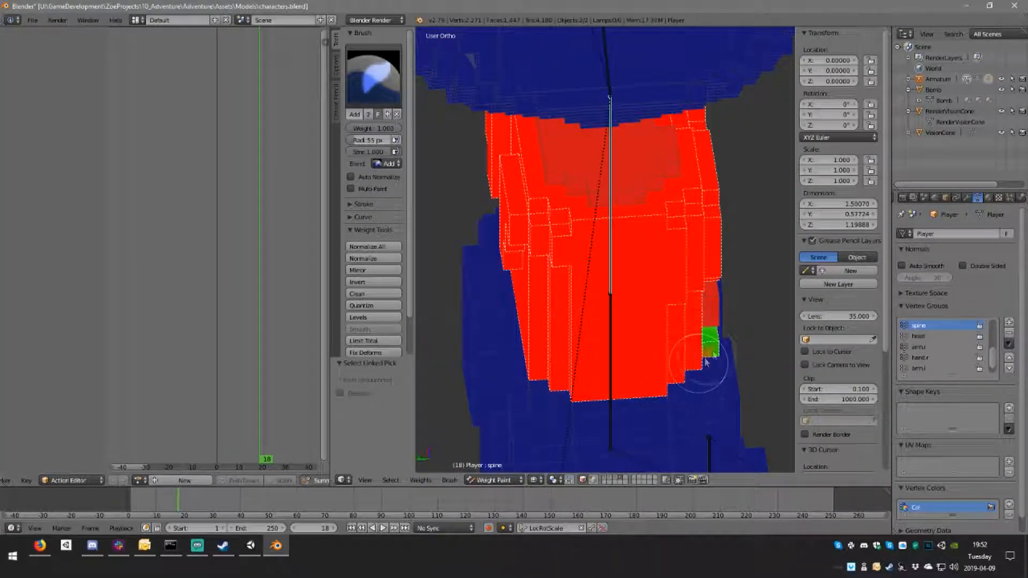
middle_click_drag(701, 353, 581, 350)
mouse_move(581, 350)
left_mouse_down()
mouse_move(559, 323)
mouse_move(682, 294)
mouse_move(662, 239)
left_mouse_up()
middle_click_drag(662, 239, 605, 207)
Step: Check the torso's spine weight and its separate parts by selecting linked faces on the torso and head
right_click(562, 206)
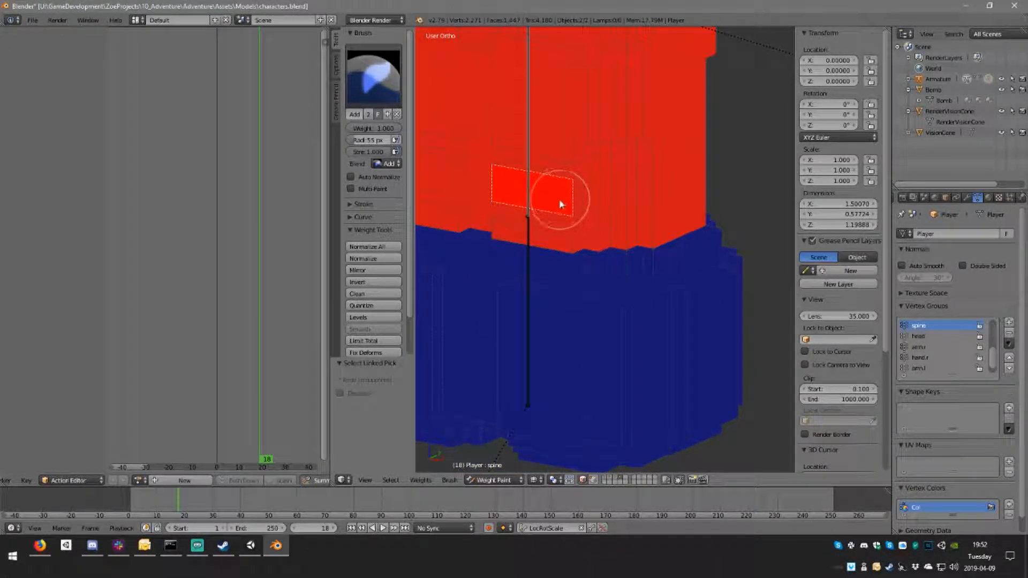
scroll(536, 191, "down", 8)
key("a")
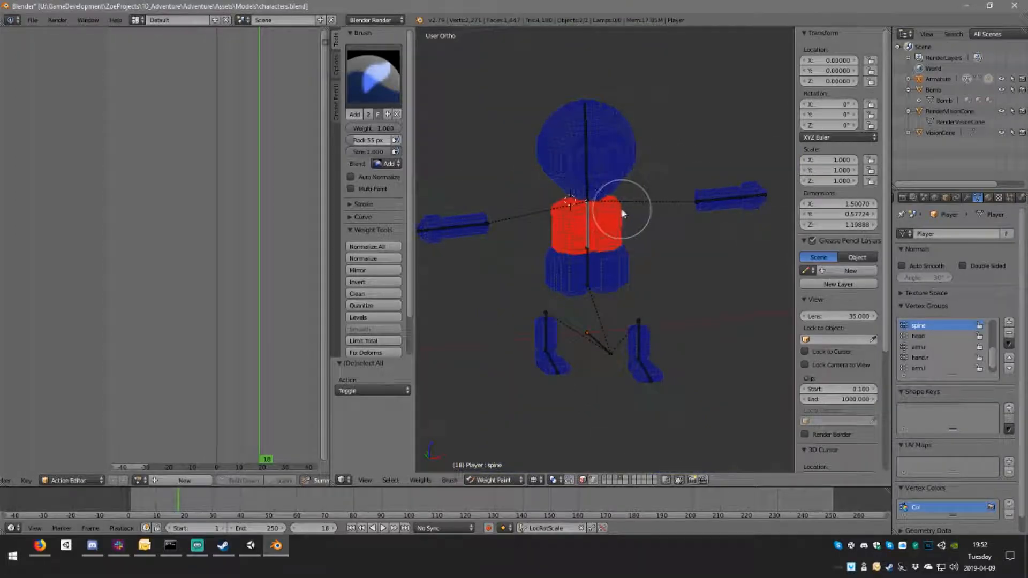
key("l")
scroll(633, 265, "up", 1)
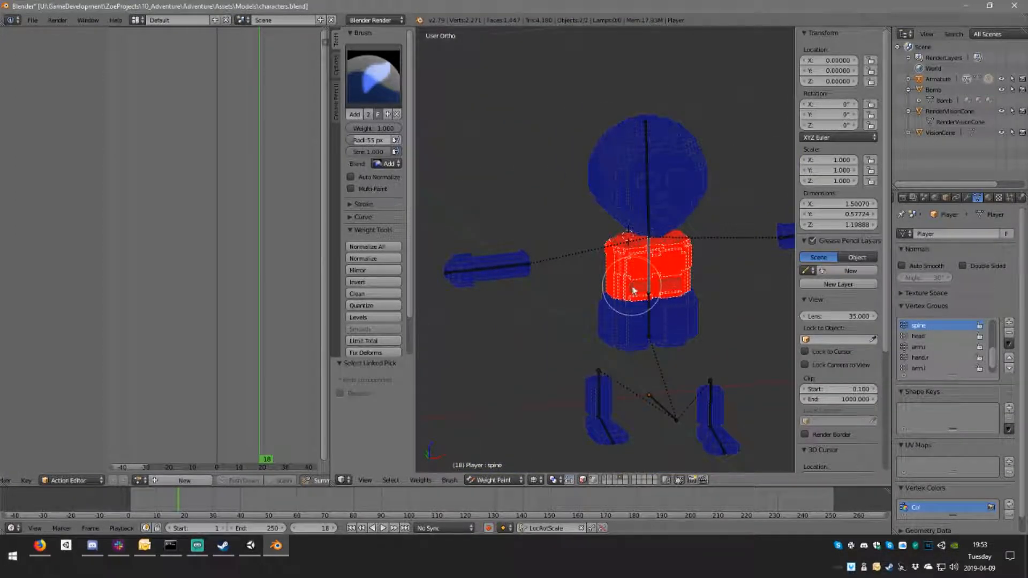
key("l")
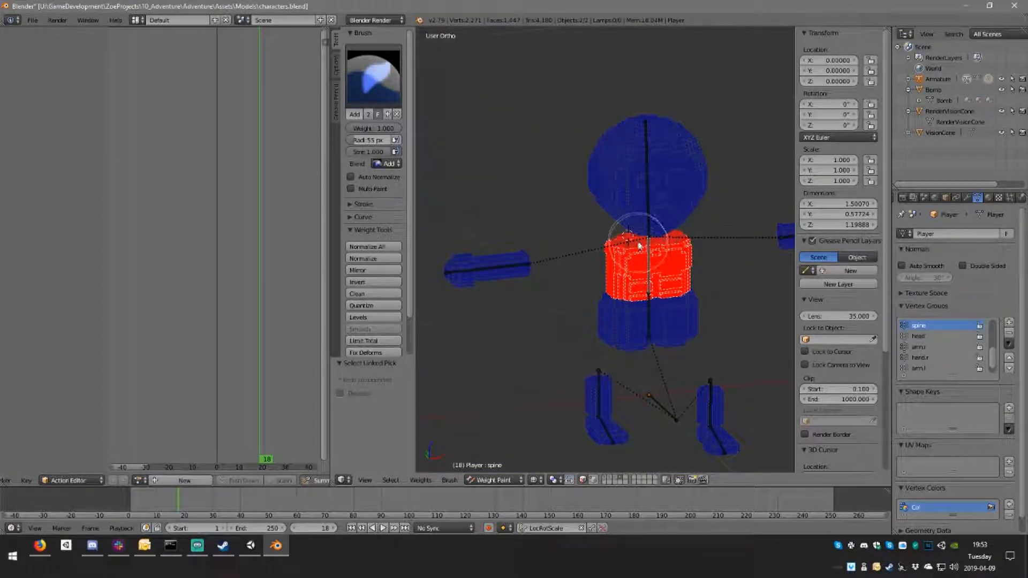
right_click(679, 198)
key("l")
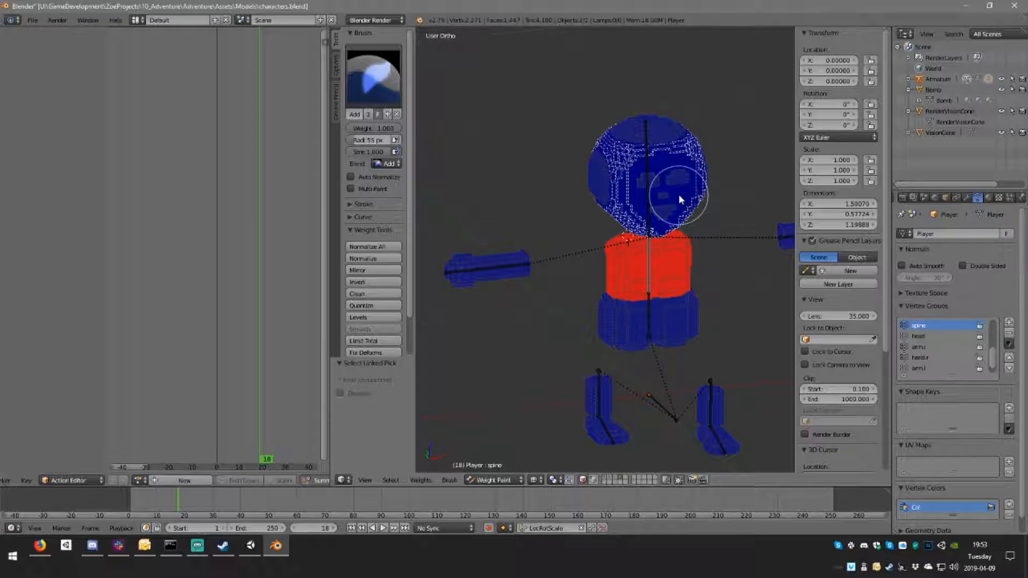
key("a")
scroll(653, 233, "down", 4)
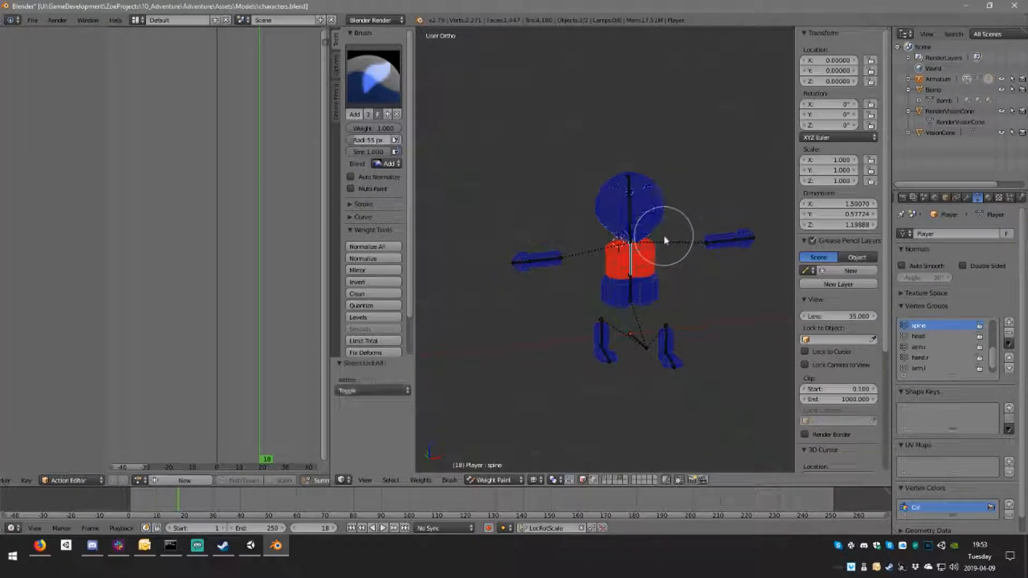
scroll(688, 298, "up", 9)
scroll(674, 324, "down", 2)
Step: Turn off face selection masking, then leave and re-enter Weight Paint mode
left_click(583, 481)
middle_click_drag(644, 292, 667, 277)
scroll(672, 273, "down", 2)
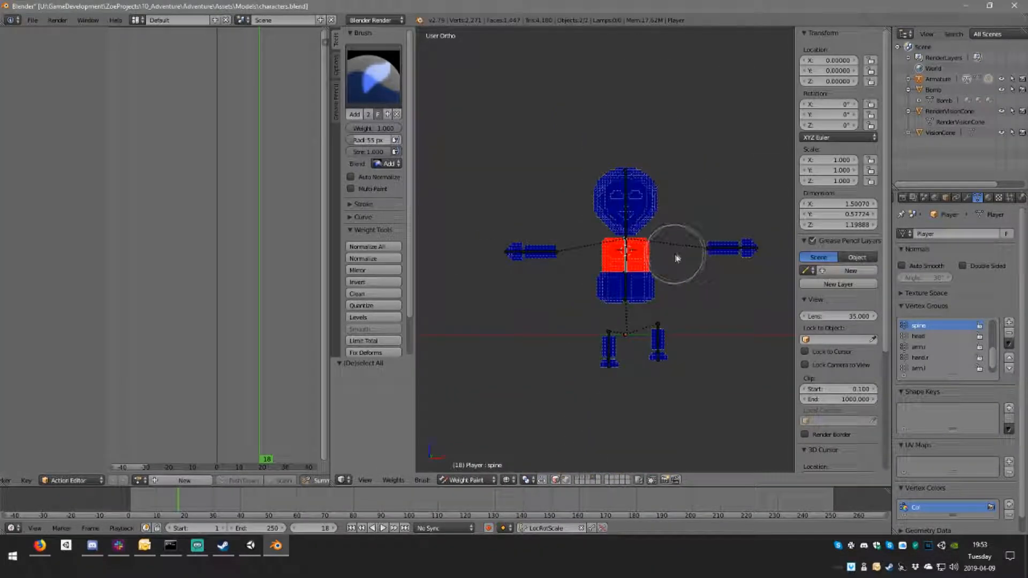
key("ctrl+Tab")
key("ctrl+Tab")
scroll(682, 264, "up", 2)
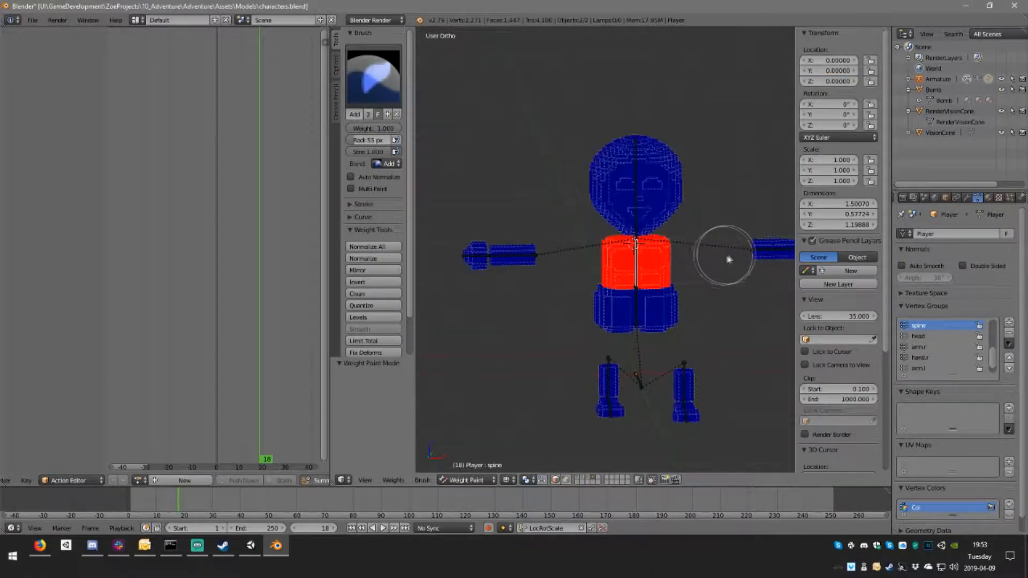
Step: Select the head bone and try scaling it to test how the head follows, cancelling the transform
middle_click_drag(714, 255, 632, 263, "shift")
right_click(560, 199)
middle_click_drag(601, 206, 588, 245)
key("s")
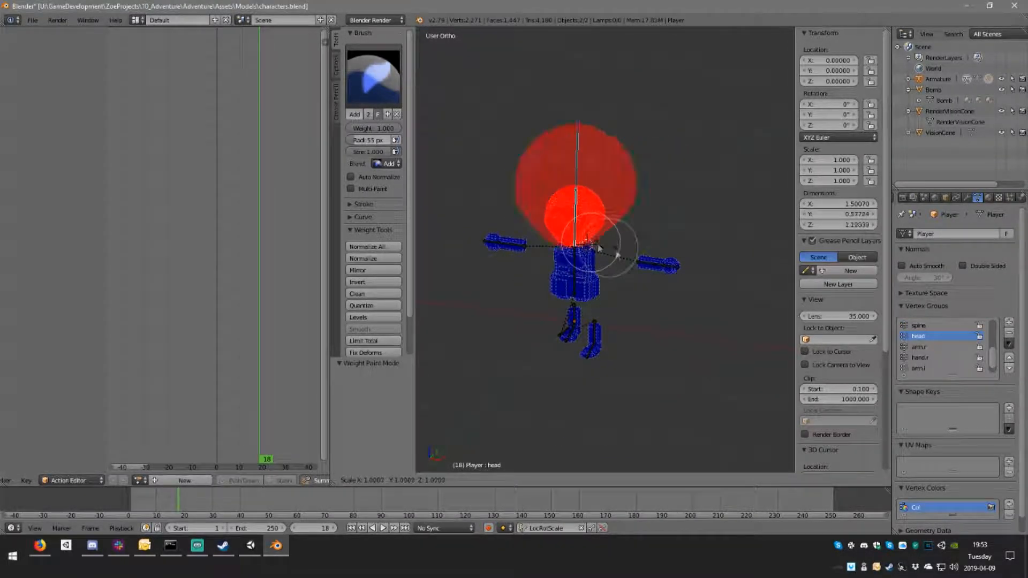
key("Escape")
Step: Save characters.blend, overwriting the existing file
key("ctrl+s")
left_click(618, 260)
middle_click_drag(615, 259, 631, 299)
Step: Leave weight painting, switch to the armature in Pose Mode and select all of its bones
key("a")
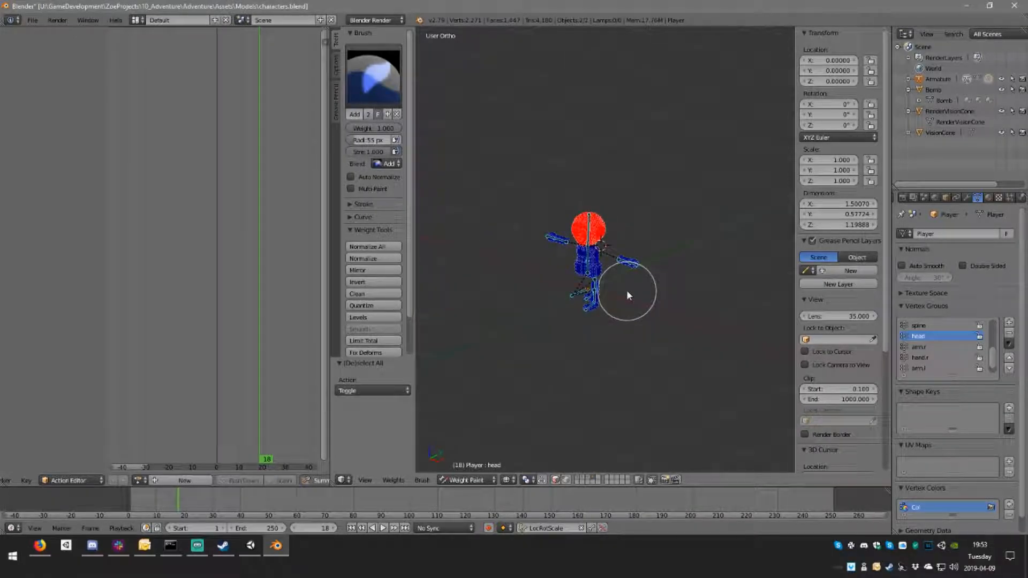
key("Tab")
left_click(482, 481)
left_click(484, 467)
scroll(625, 301, "up", 5)
middle_click_drag(583, 297, 579, 294)
right_click(563, 276)
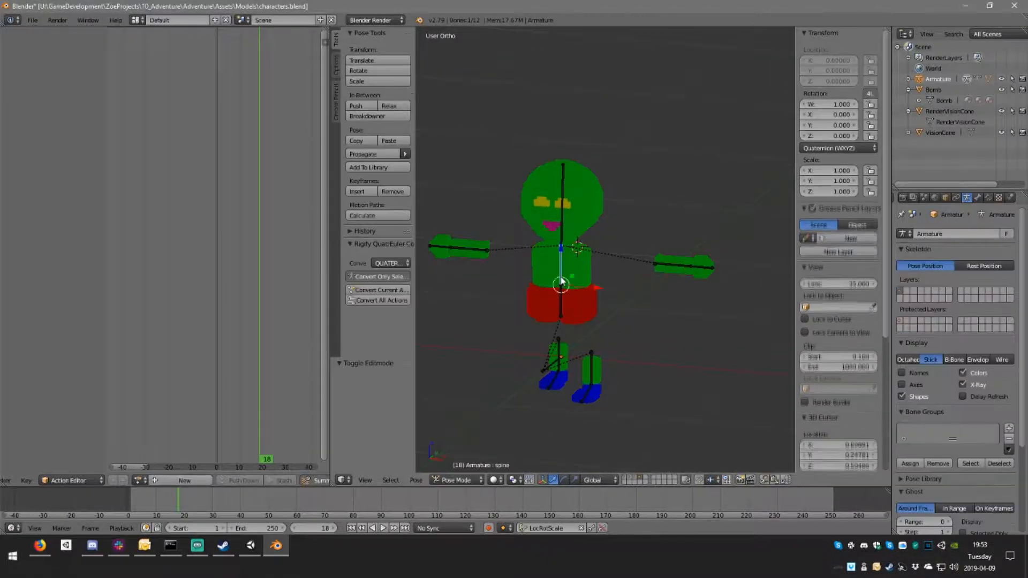
key("a")
key("a")
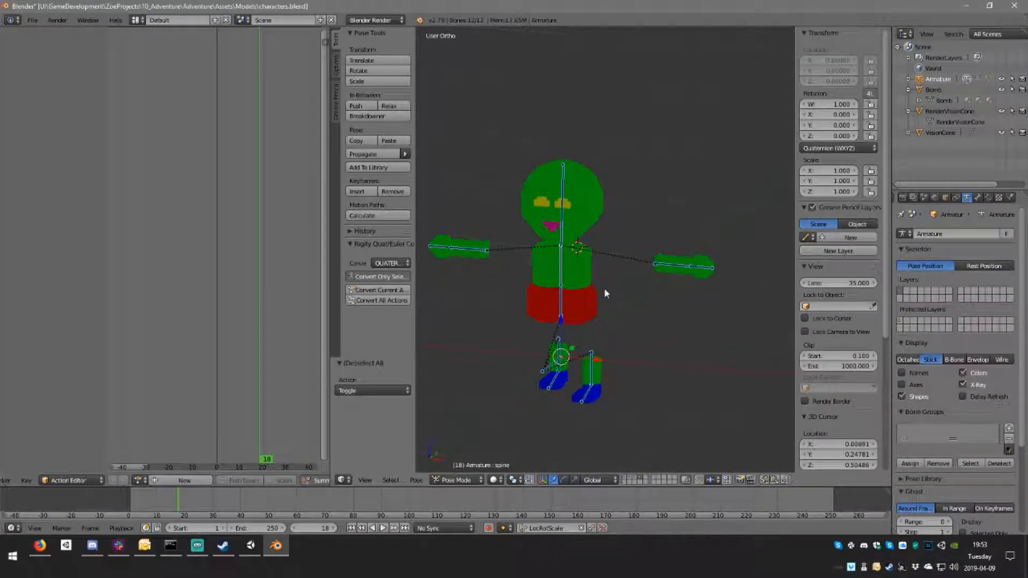
Step: Clear the location, scale and rotation of all selected bones, then save characters.blend over the existing file
key("alt+g")
key("alt+s")
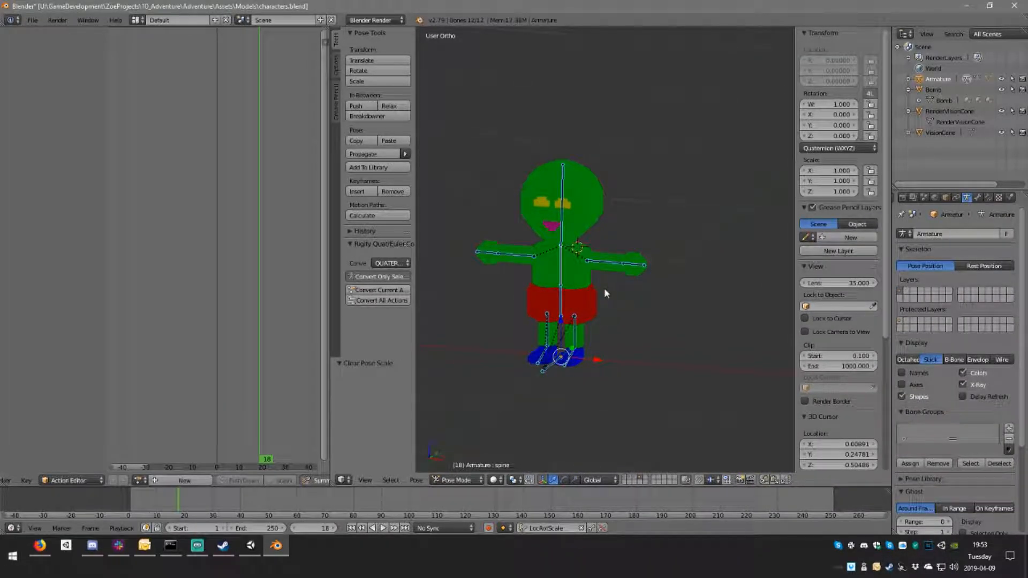
key("ctrl+s")
left_click(604, 292)
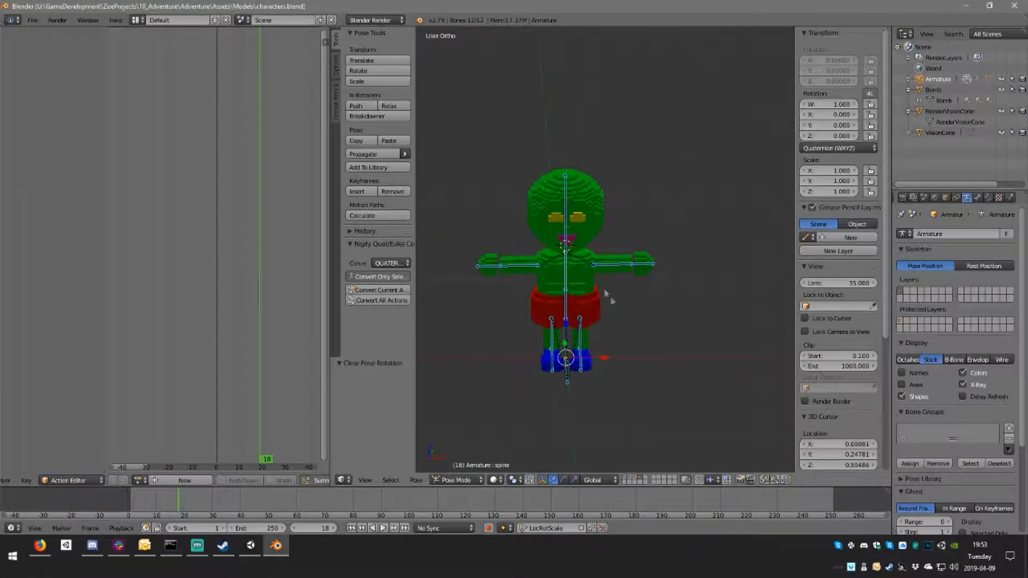
Step: In the side view, swing the right leg bone forward to nearly horizontal and shift it forward from the hips
middle_click_drag(582, 327, 578, 329)
scroll(589, 324, "up", 3)
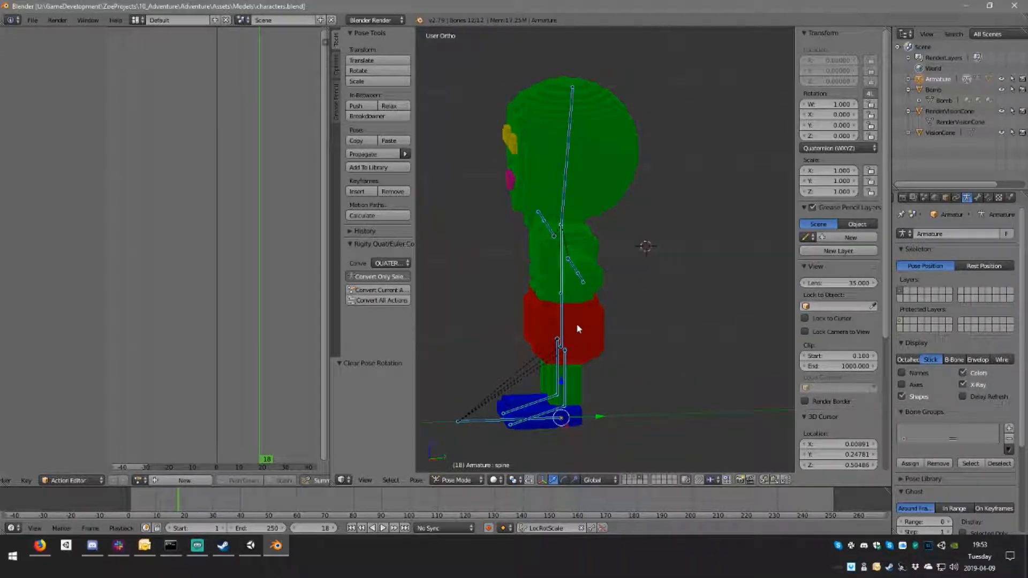
key("KP_3")
middle_click_drag(588, 407, 634, 349, "shift")
scroll(658, 345, "up", 2)
right_click(633, 353)
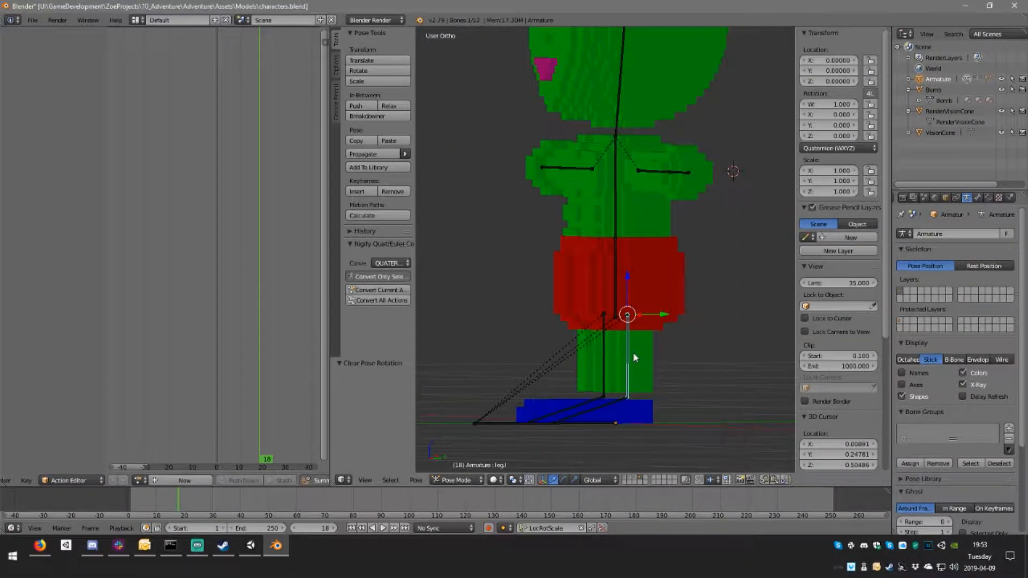
key("KP_1")
right_click(474, 354)
key("KP_3")
key("r")
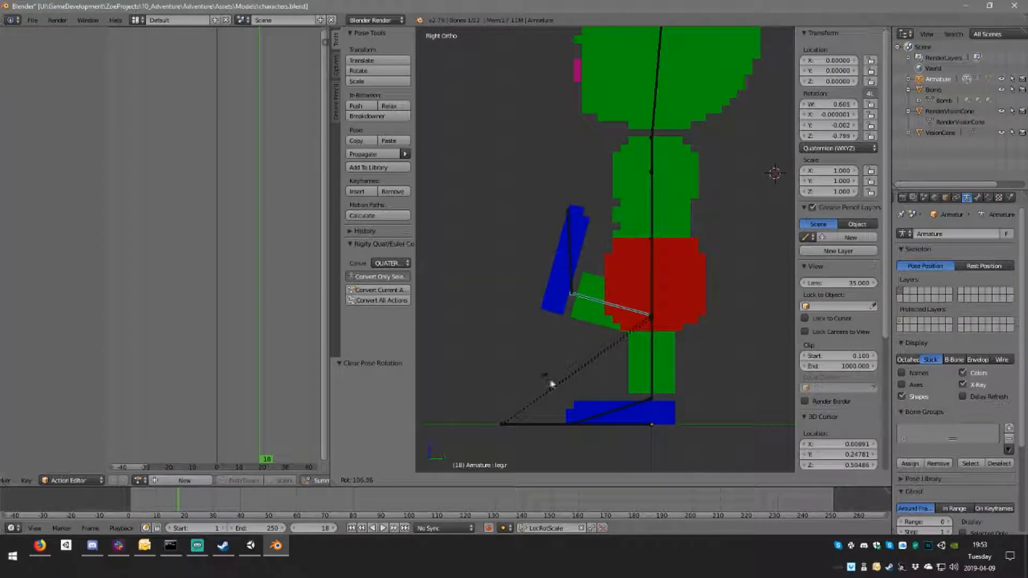
left_click(581, 374)
key("g")
left_click(567, 375)
Step: Rotate the right foot bone by -34.8° in the side view
right_click(538, 275)
key("r")
left_click(603, 294)
Step: Swing the left leg back to horizontal, angle its foot, and shift the leg by 0.035 in Y and 0.015 in Z
right_click(654, 361)
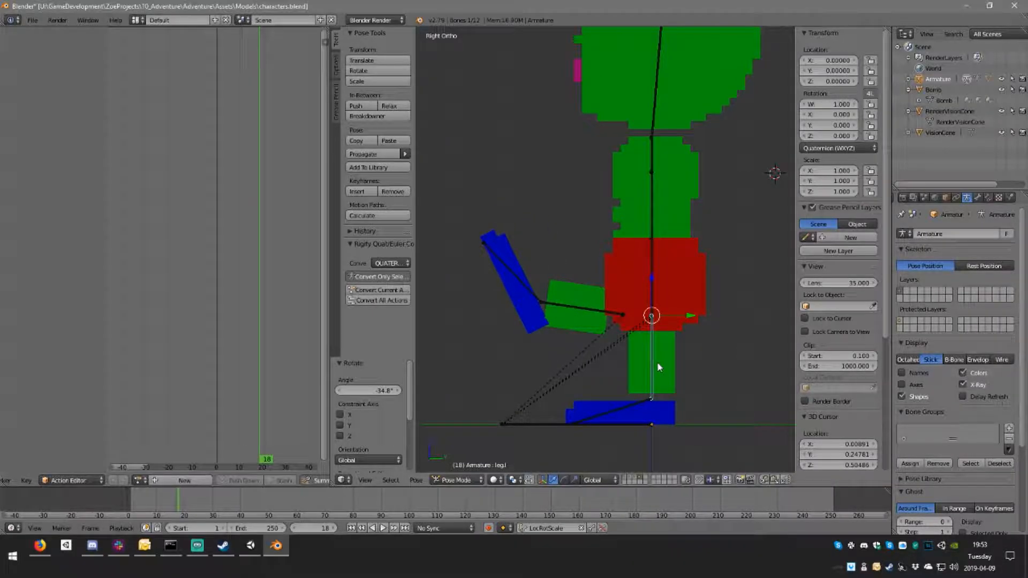
key("r")
left_click(715, 305)
middle_click_drag(716, 305, 626, 312, "shift")
key("r")
left_click(568, 317)
key("g")
left_click(583, 307)
Step: Tilt the hips bone slightly forward and shift it by 0.009 along Y
right_click(566, 282)
right_click(574, 290)
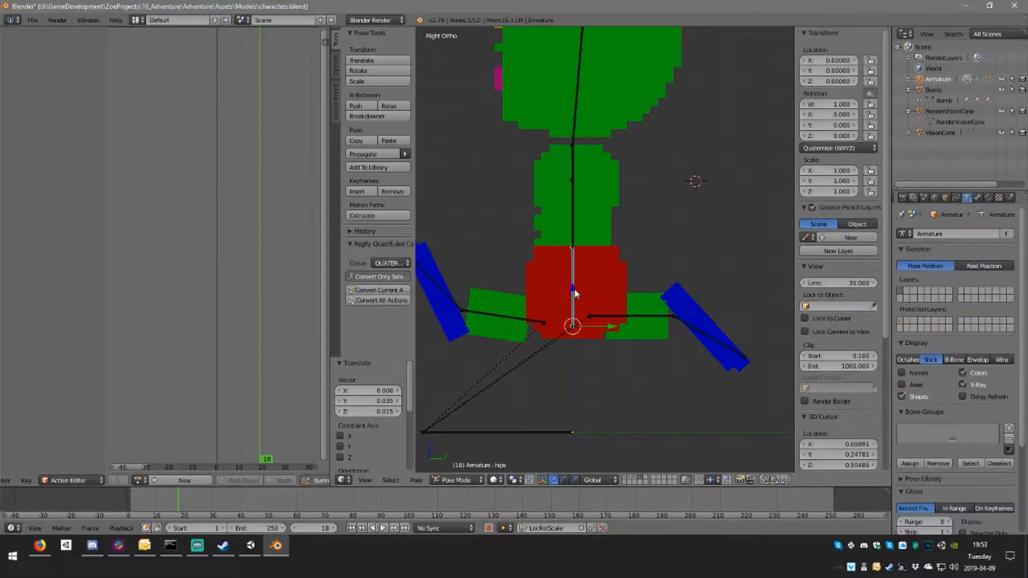
key("r")
left_click(630, 309)
key("g")
left_click(635, 311)
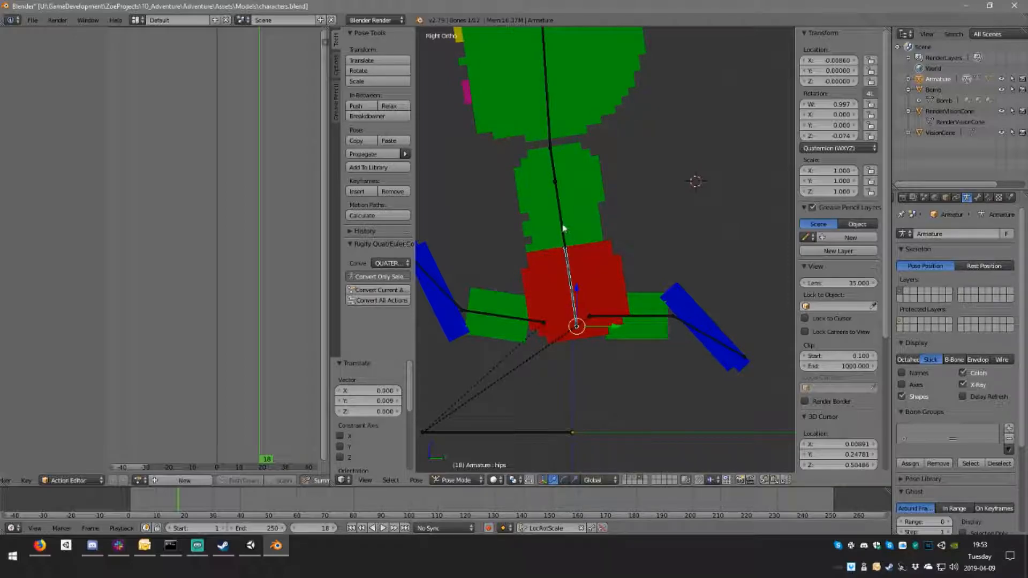
Step: Rotate the spine bone by 3.82° and the head bone by -3.9° in the side view
right_click(567, 228)
key("r")
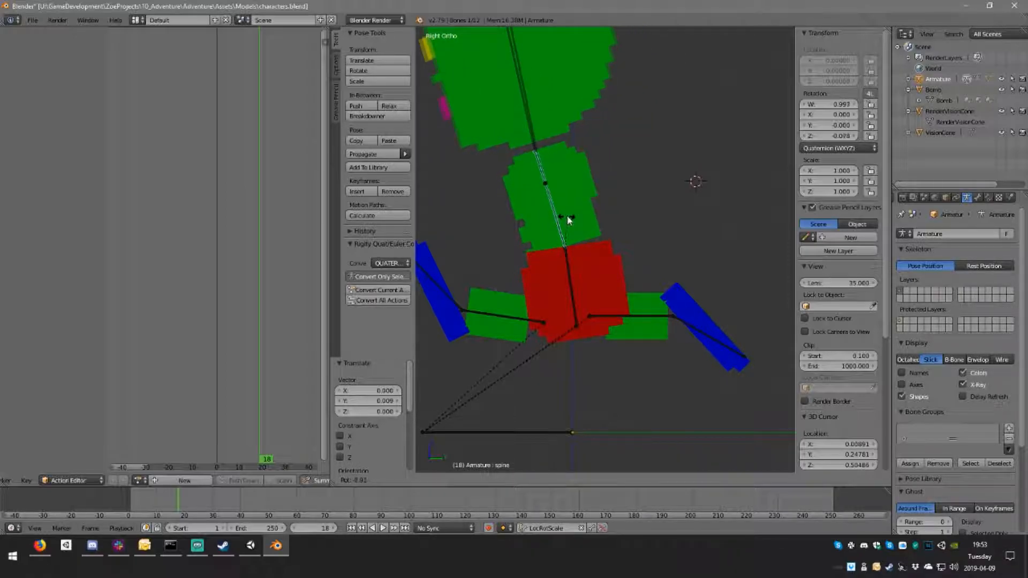
left_click(573, 225)
middle_click_drag(625, 120, 685, 166, "shift")
right_click(622, 121)
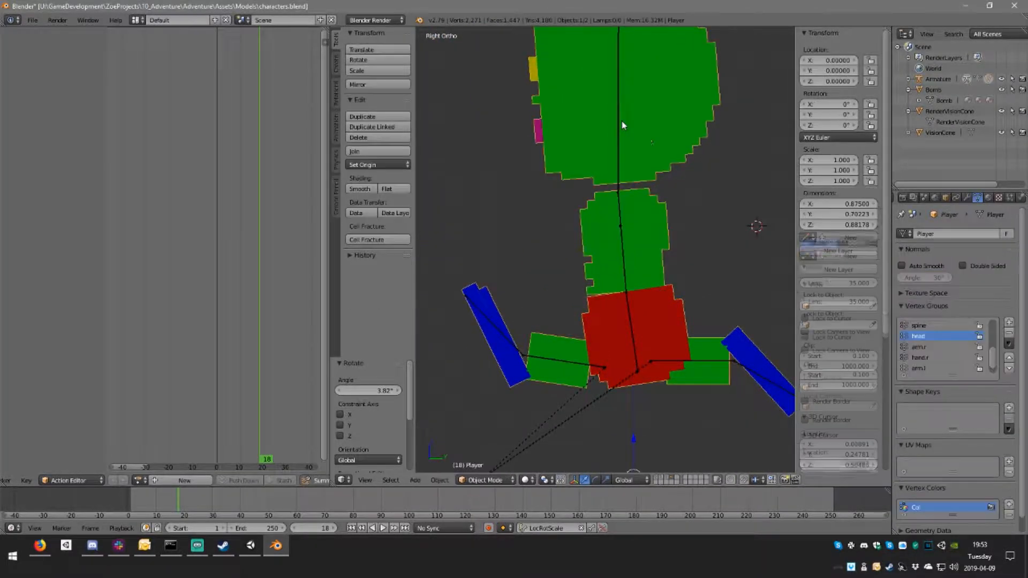
right_click(627, 127)
key("r")
left_click(677, 158)
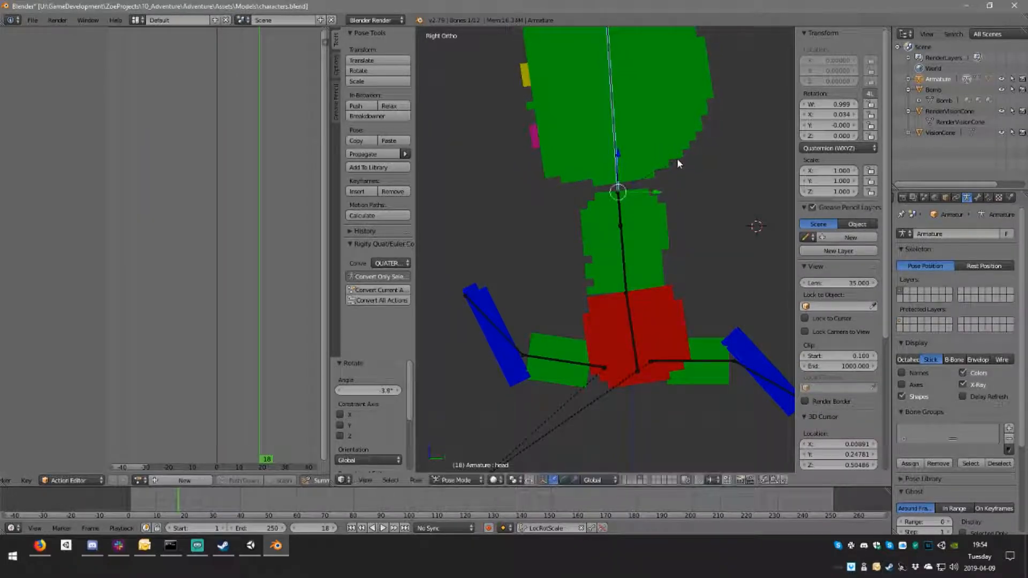
Step: Rotate the right arm bone by 93.5° about the global Z axis
scroll(677, 159, "down", 4)
middle_click_drag(441, 238, 599, 296)
right_click(523, 232)
right_click(524, 232)
key("r")
key("z")
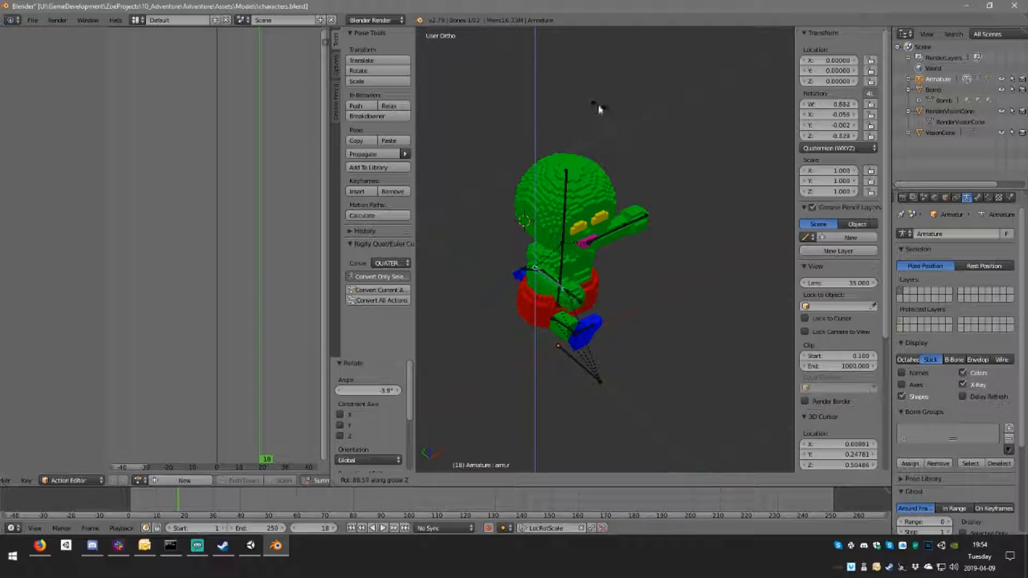
left_click(637, 244)
Step: Rotate the left arm bone by 71° about the global Z axis
middle_click_drag(636, 239, 476, 236)
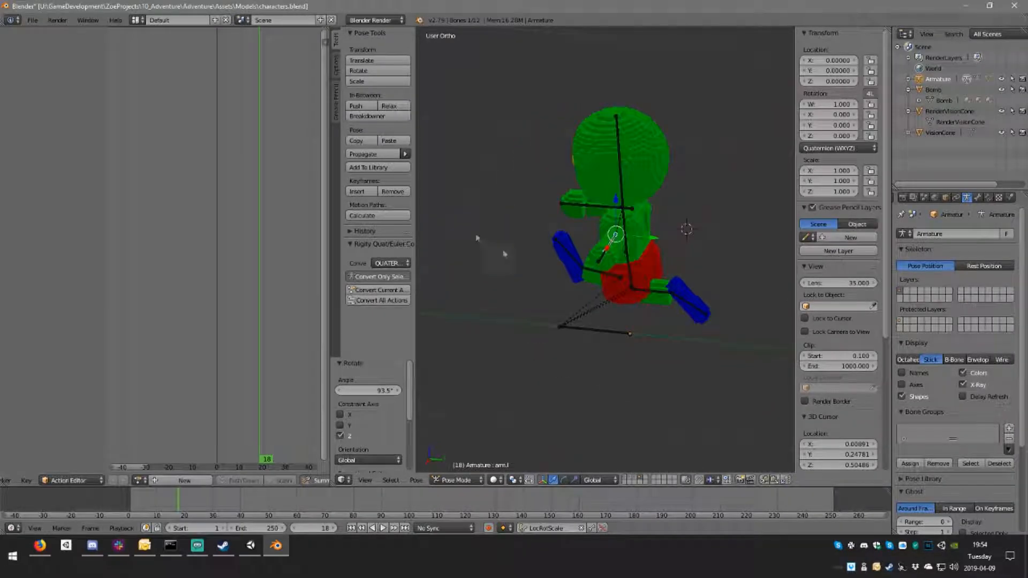
key("r")
key("z")
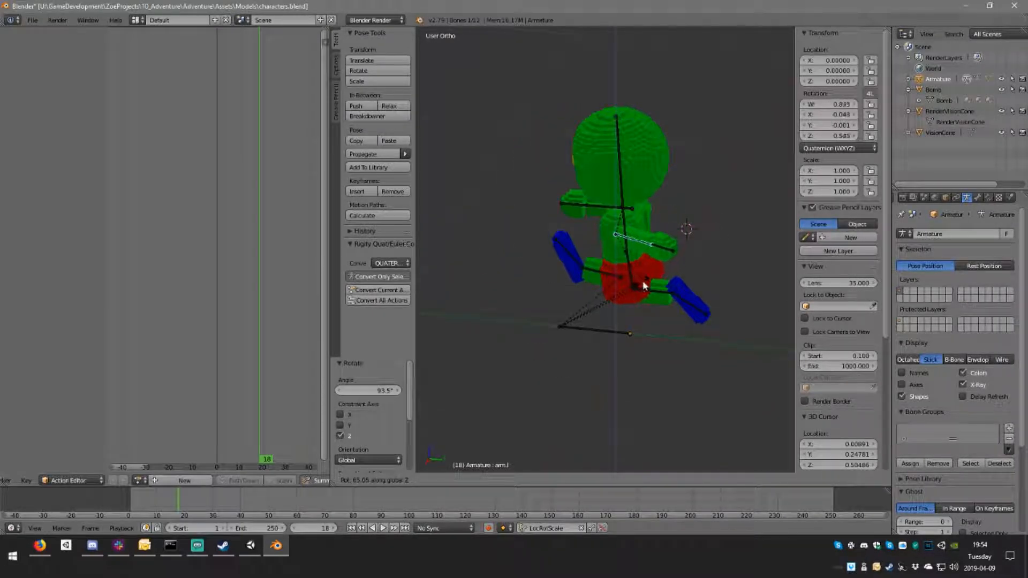
left_click(686, 228)
mouse_move(686, 227)
middle_mouse_down()
mouse_move(681, 209)
mouse_move(673, 275)
mouse_move(677, 234)
middle_mouse_up()
Step: Bend the left hand bone from two view angles, ending with a 20.1° rotation
right_click(672, 243)
key("r")
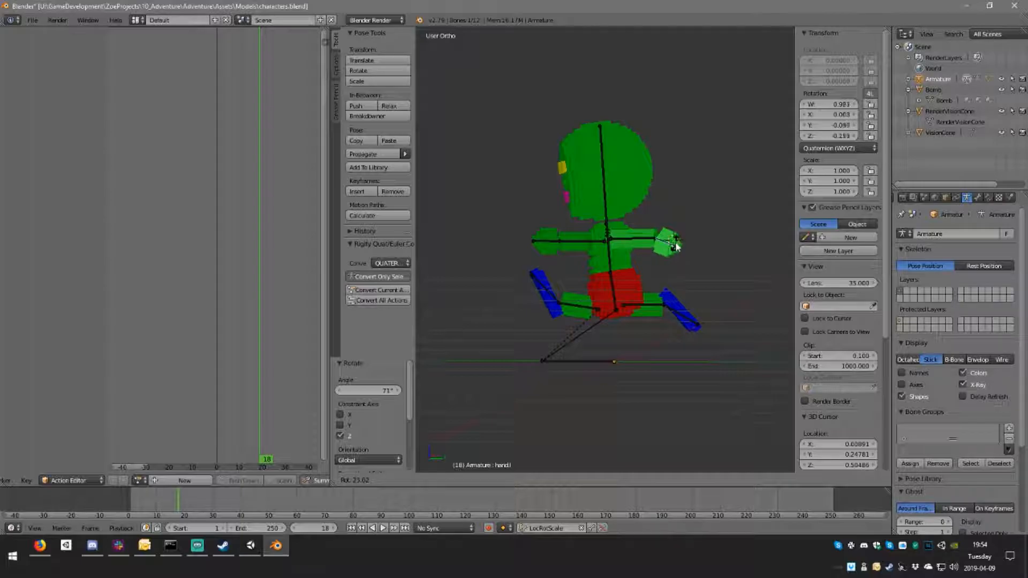
left_click(676, 245)
key("r")
left_click(494, 216)
Step: Turn the right arm to the opposite side of the body by rotating it -178° about the global Z axis
middle_click_drag(493, 216, 673, 244)
scroll(497, 218, "down", 3)
right_click(570, 235)
key("r")
key("z")
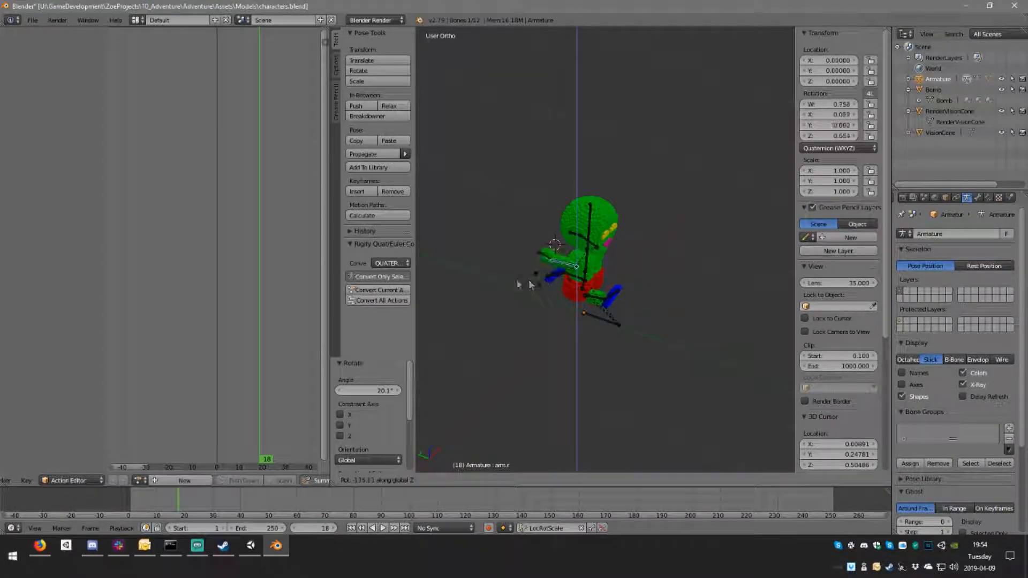
left_click(605, 279)
middle_click_drag(611, 277, 694, 291)
key("r")
key("z")
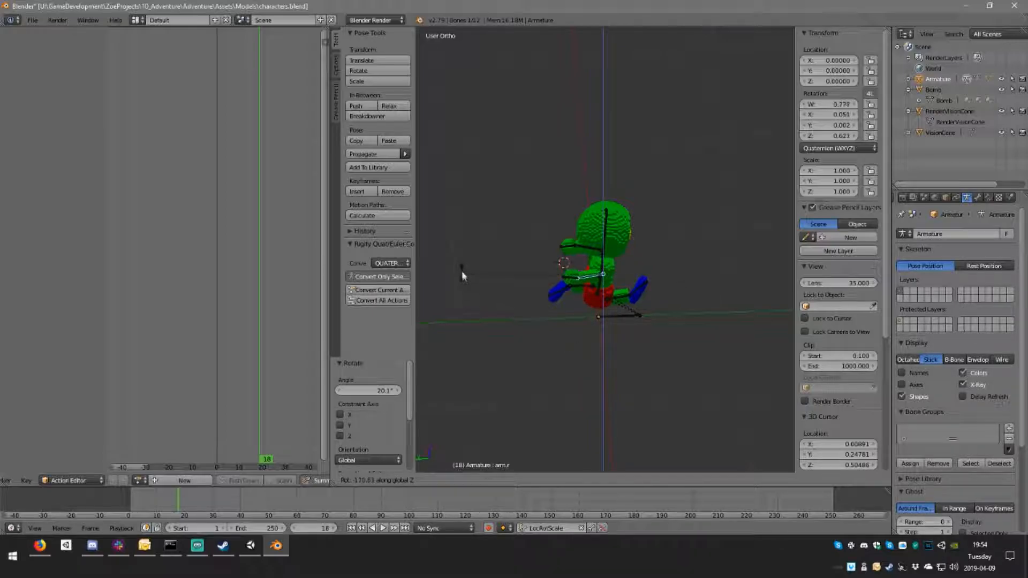
left_click(471, 277)
Step: Bend the right hand bone by -36.5°
middle_click_drag(498, 281, 541, 240)
right_click(557, 242)
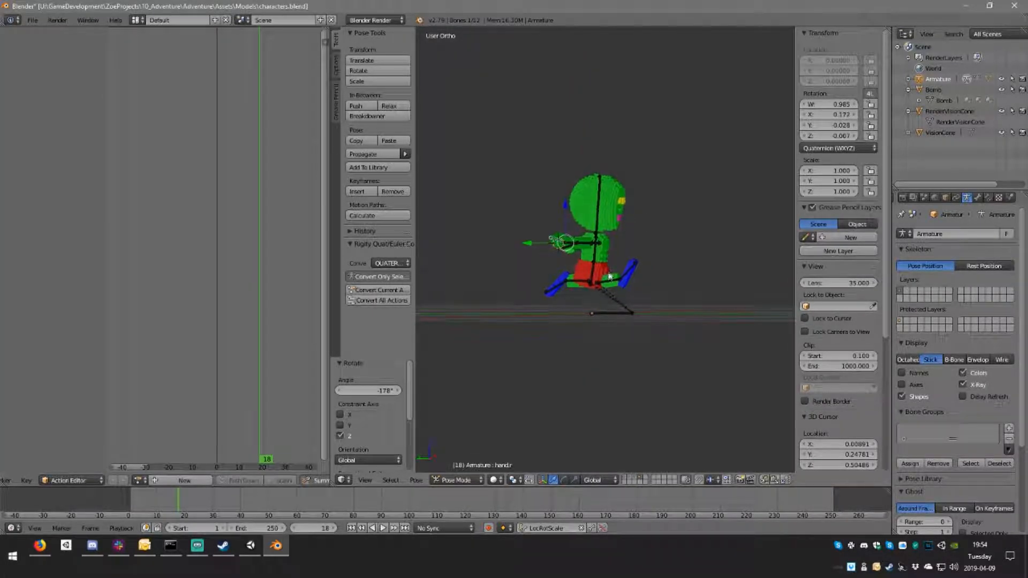
key("r")
left_click(641, 225)
middle_click_drag(641, 225, 596, 246)
Step: Select the left arm bone and rotate it in the side view until it points forward
right_click(627, 244)
key("ctrl+KP_3")
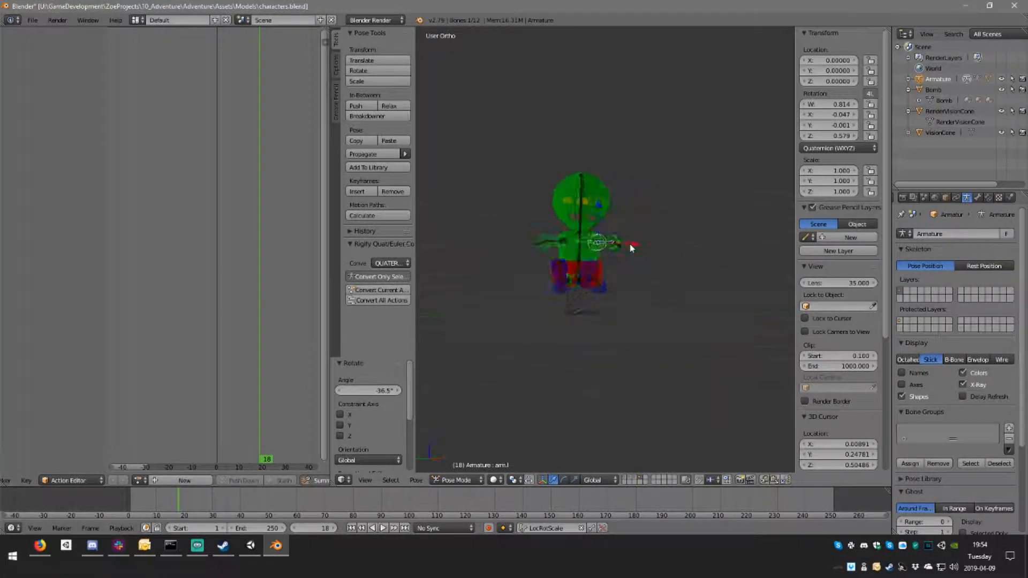
key("KP_1")
key("KP_3")
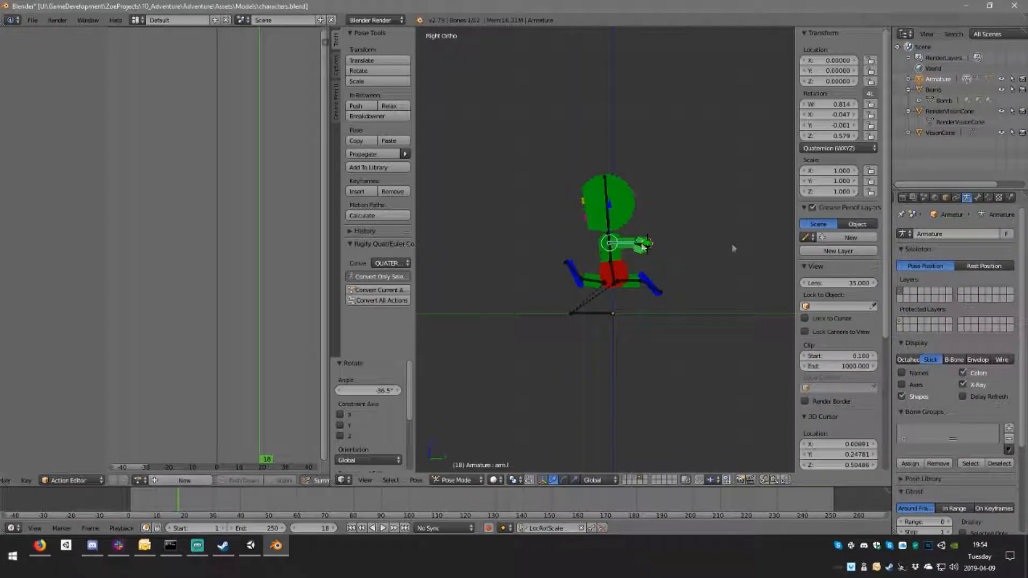
scroll(659, 246, "up", 4)
key("r")
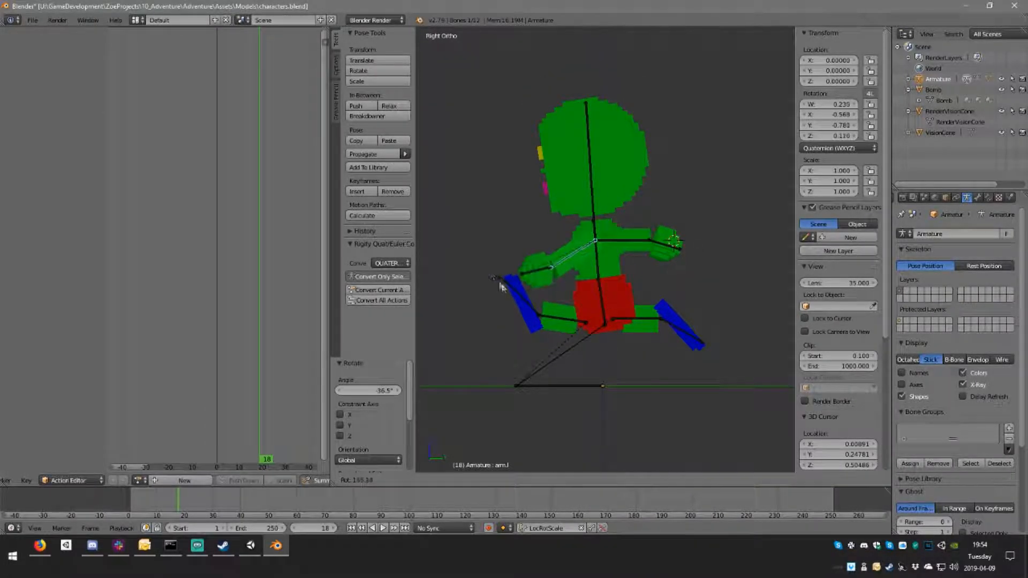
left_click(472, 221)
Step: Fine-tune the left arm's direction with rotations about the global Z axis
middle_click_drag(472, 221, 627, 272)
key("r")
key("z")
left_click(614, 284)
middle_click_drag(565, 249, 638, 323)
key("r")
key("z")
left_click(593, 281)
Step: Adjust the right hand's orientation, ending with a -11.6° rotation about the global Z axis
right_click(532, 254)
key("r")
left_click(622, 306)
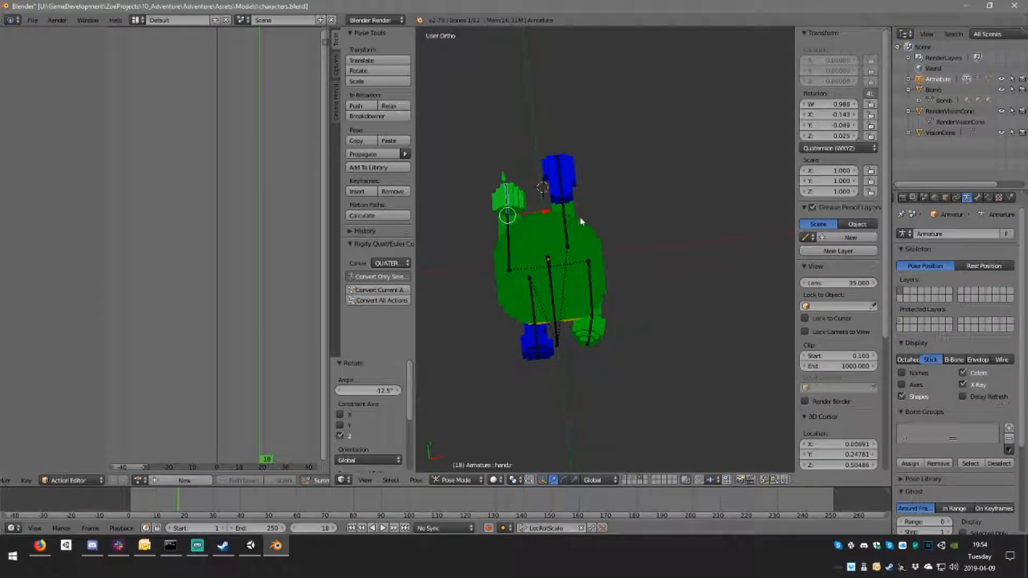
key("r")
left_click(582, 233)
Step: Select all bones and insert keyframes for the finished stride pose at frame 1
middle_click_drag(583, 233, 587, 197)
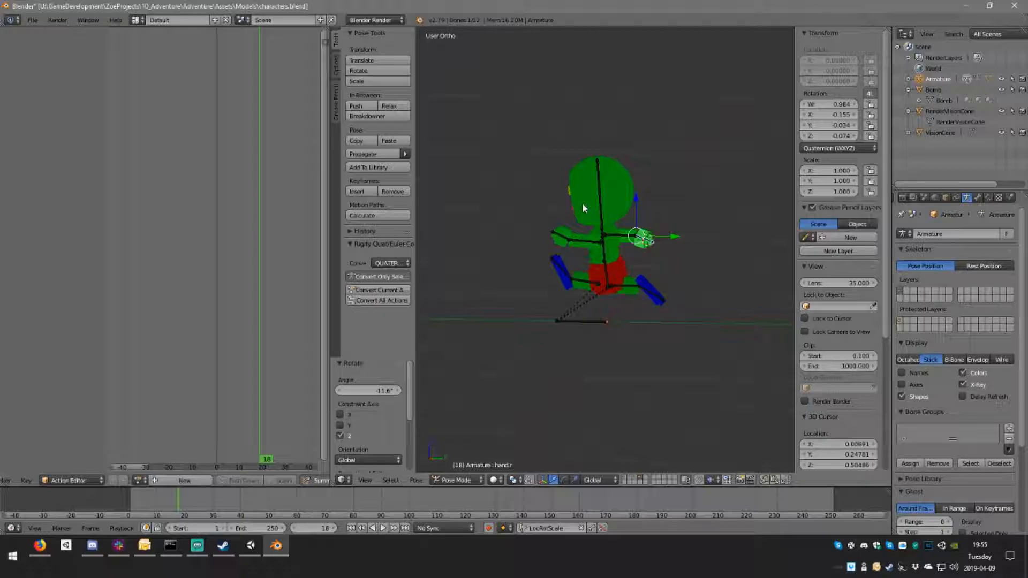
middle_click_drag(654, 282, 682, 231)
scroll(612, 252, "up", 3)
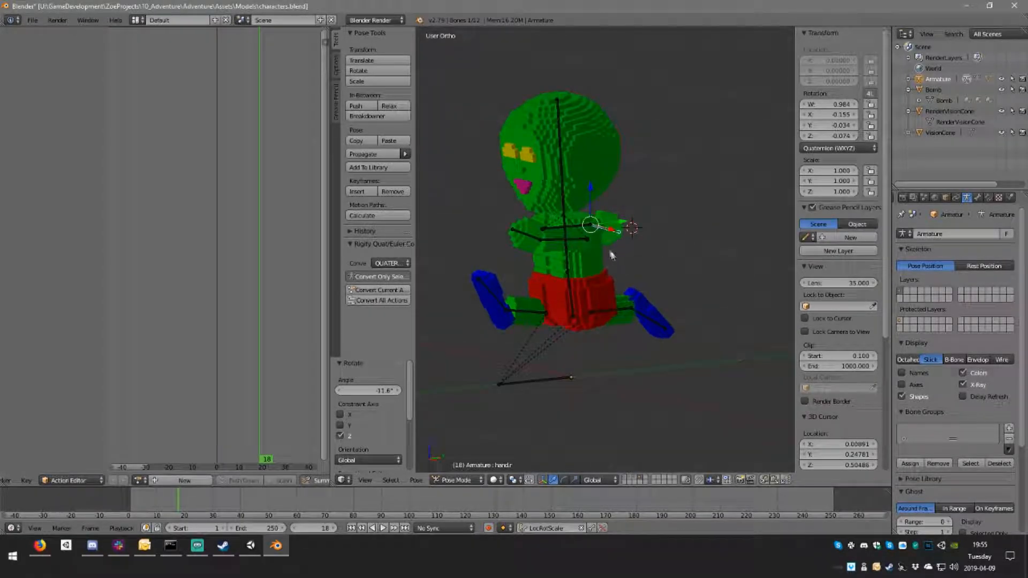
scroll(612, 256, "down", 3)
middle_click_drag(649, 269, 642, 252)
key("a")
left_click(221, 109)
middle_click_drag(638, 255, 611, 247)
key("i")
Step: Copy the pose of all bones, try pasting it at frame 12, and undo the paste
left_click(246, 95)
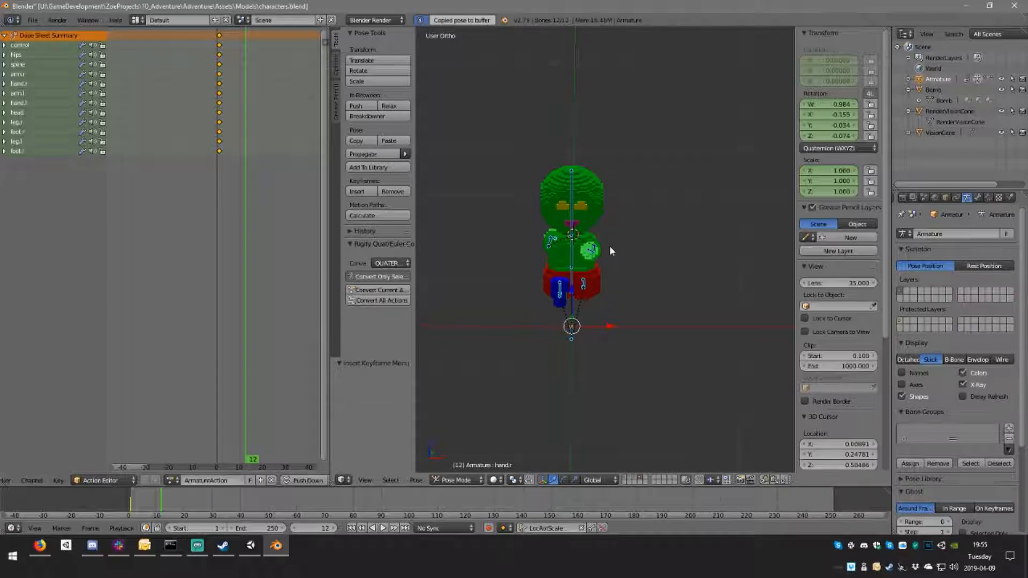
left_click(340, 380)
middle_click_drag(699, 269, 269, 120)
key("ctrl+z")
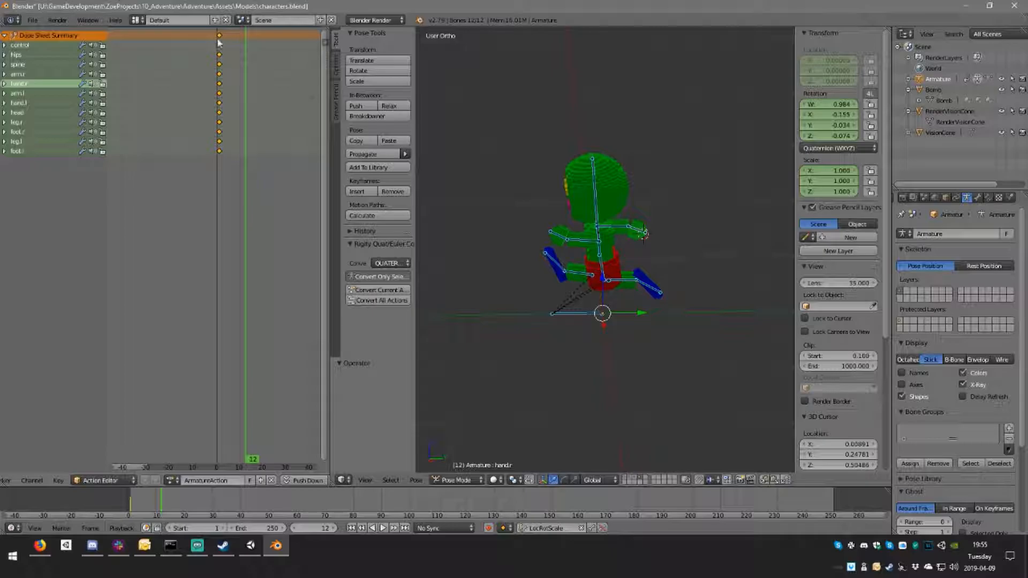
Step: Duplicate the keyframes of frame 1 and place the copies at frame 17
left_click(219, 38)
key("shift+d")
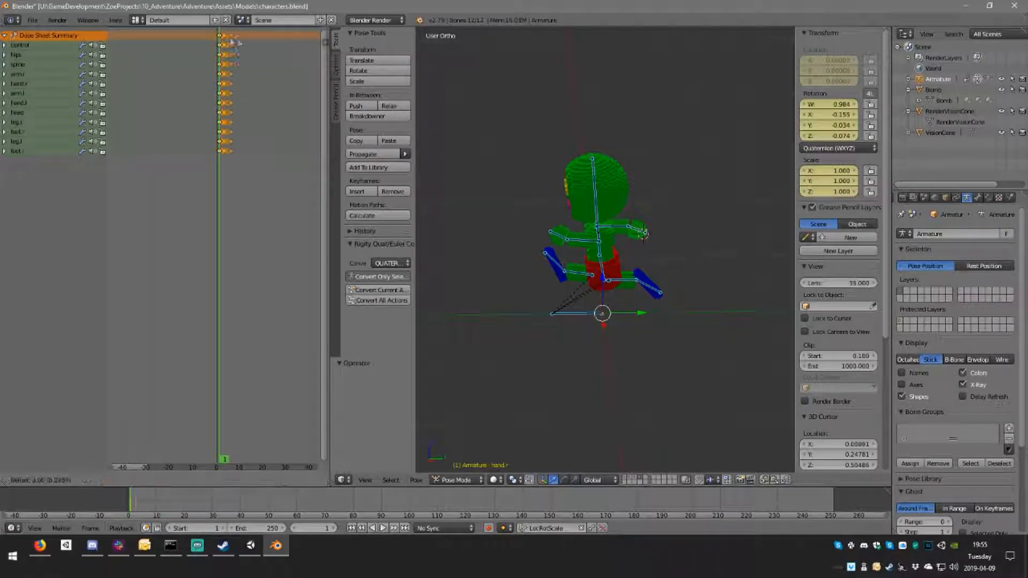
left_click(248, 47)
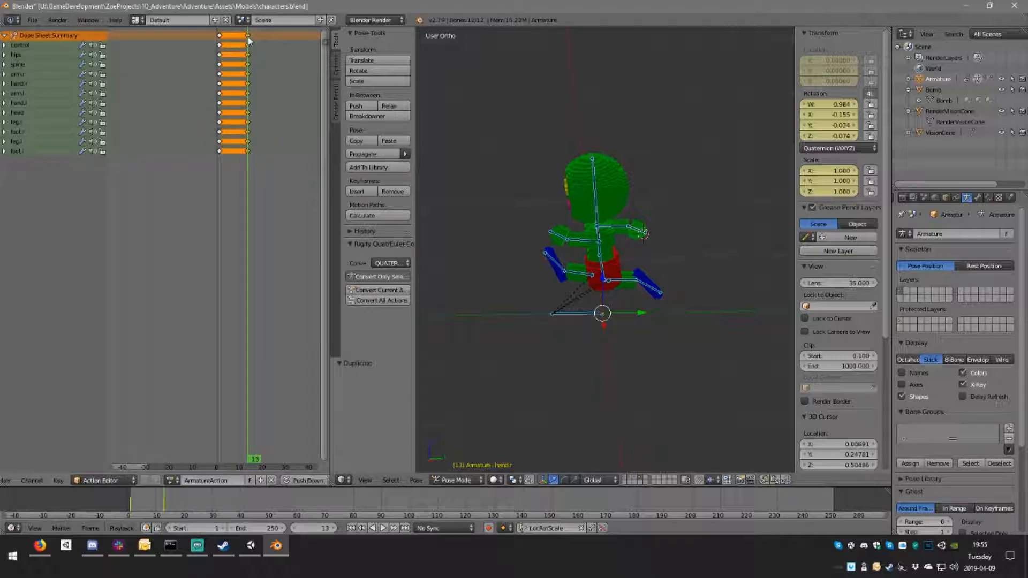
key("g")
left_click(255, 41)
left_click(255, 41)
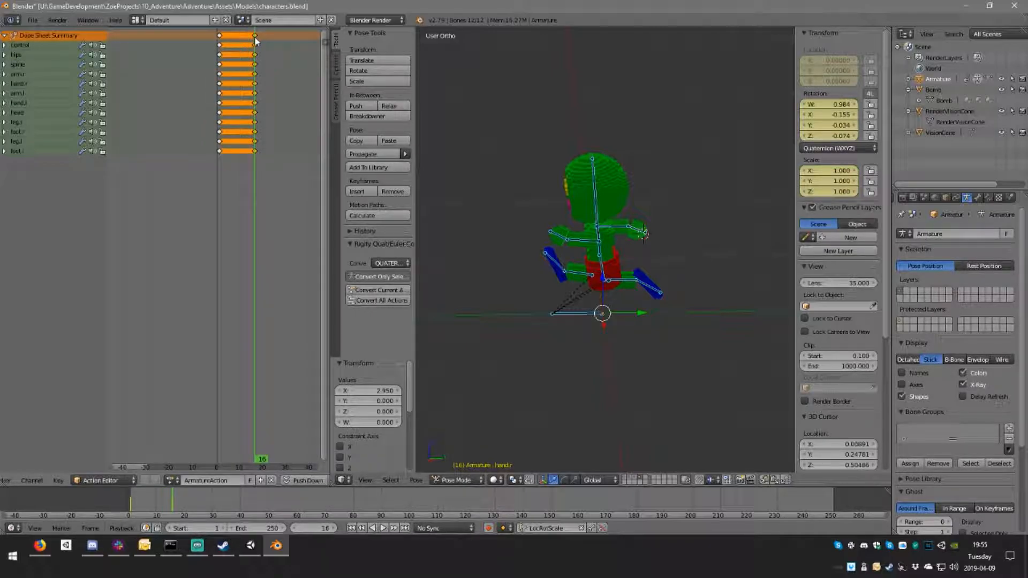
key("g")
left_click(257, 37)
Step: At frame 9, swap the arm swing in the side view by rotating the left arm -185° and the right arm 182°
left_click(240, 43)
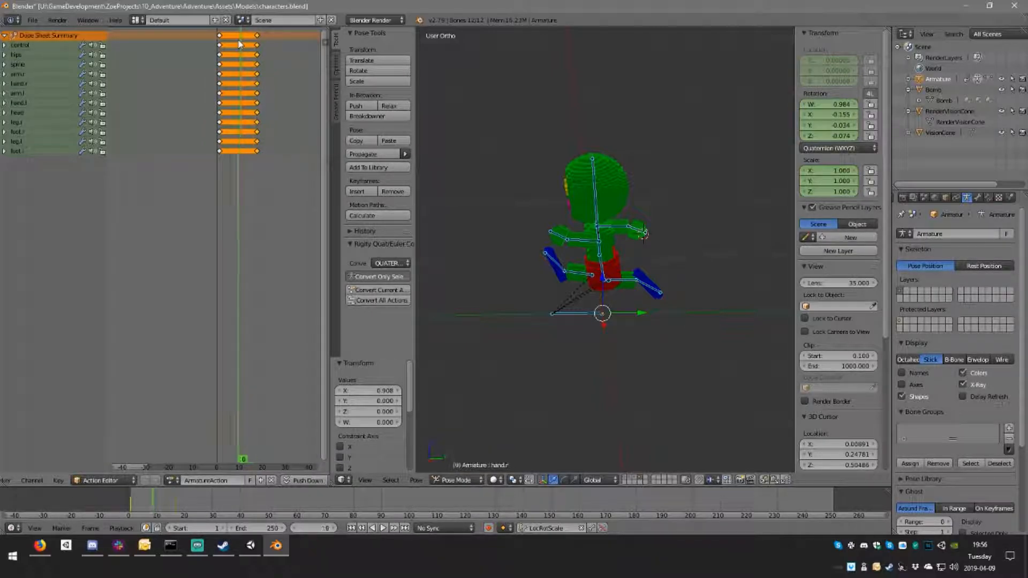
middle_click_drag(612, 259, 645, 247)
right_click(590, 244)
key("KP_1")
key("KP_3")
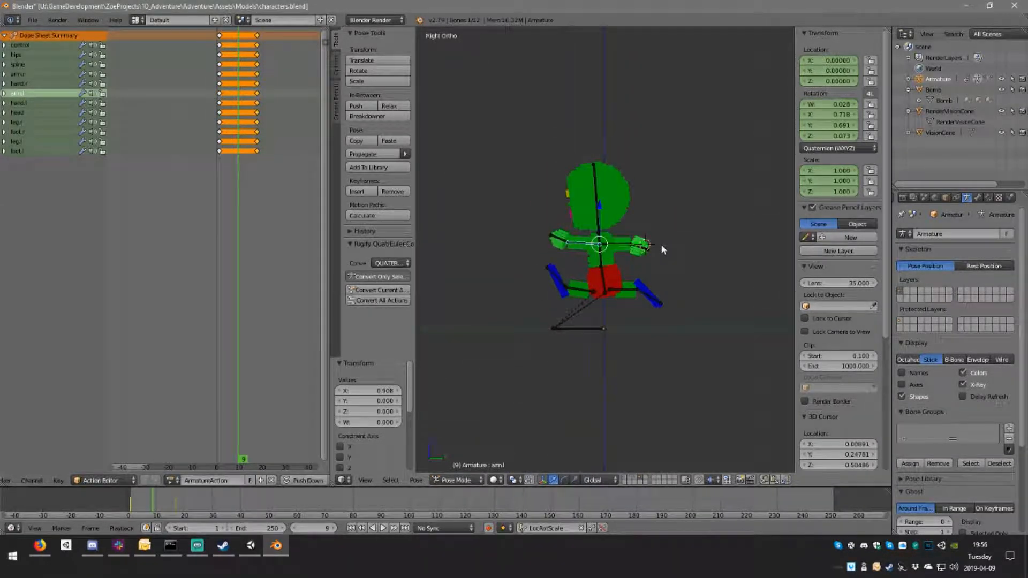
scroll(661, 249, "up", 4)
key("r")
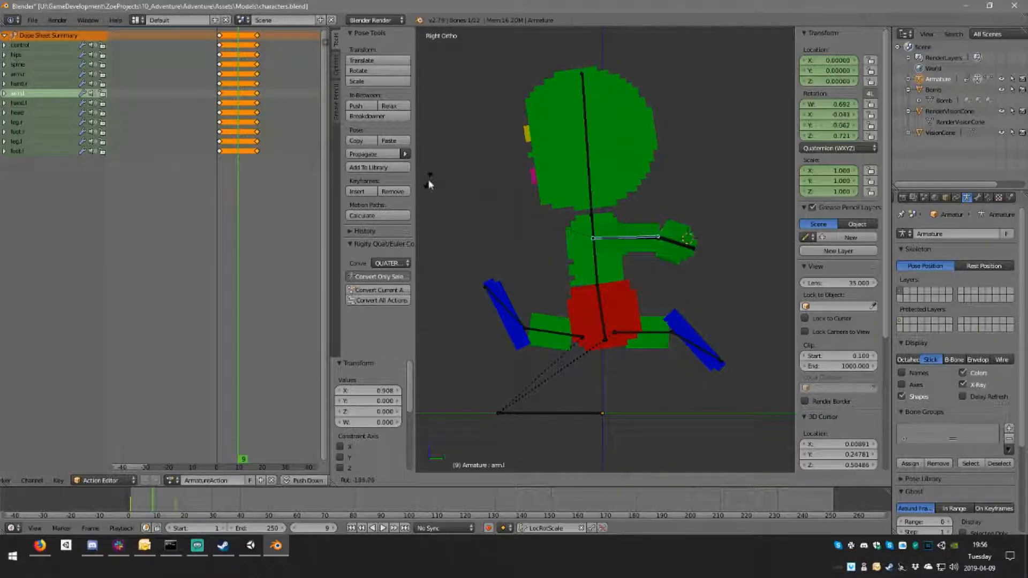
left_click(429, 179)
right_click(649, 244)
key("r")
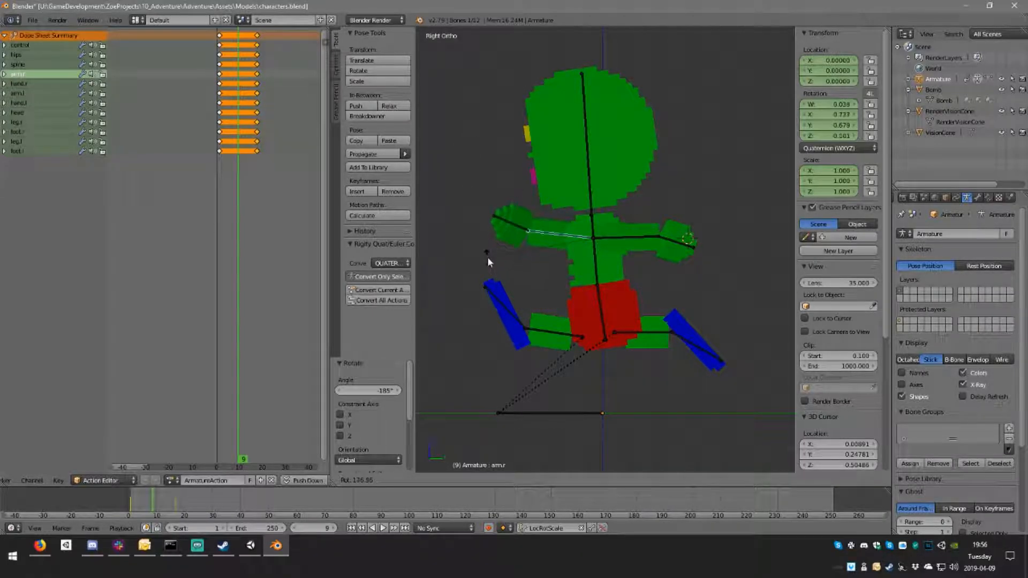
left_click(490, 265)
Step: Swing the right leg bone backward at frame 9 and shift it by 0.085 in Y and 0.011 in Z
right_click(567, 339)
key("r")
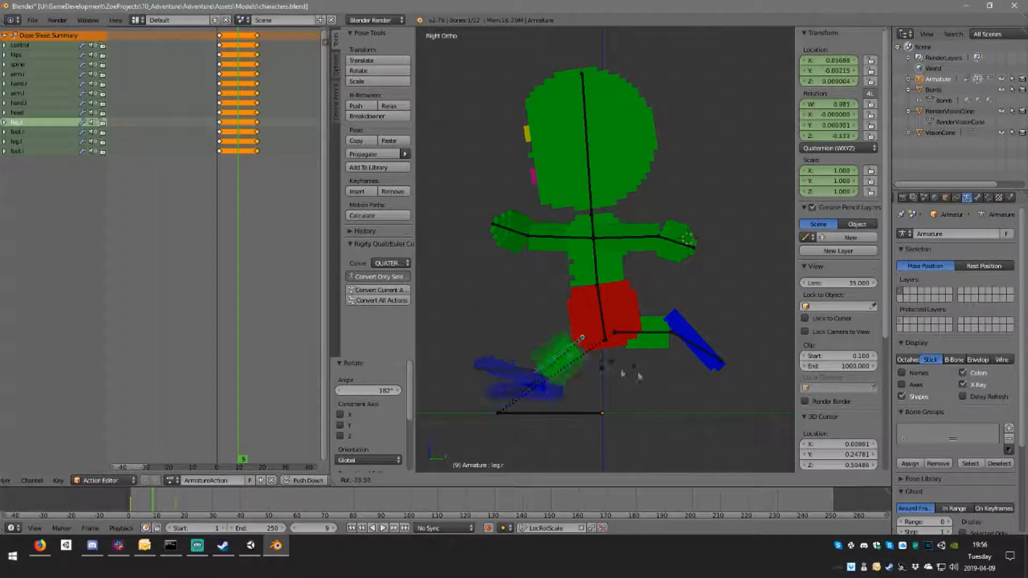
left_click(575, 193)
key("g")
left_click(683, 284)
Step: Swing the left leg bone forward at frame 9 by rotating it 173° and shifting it by -0.093 in Y and 0.002 in Z
right_click(650, 334)
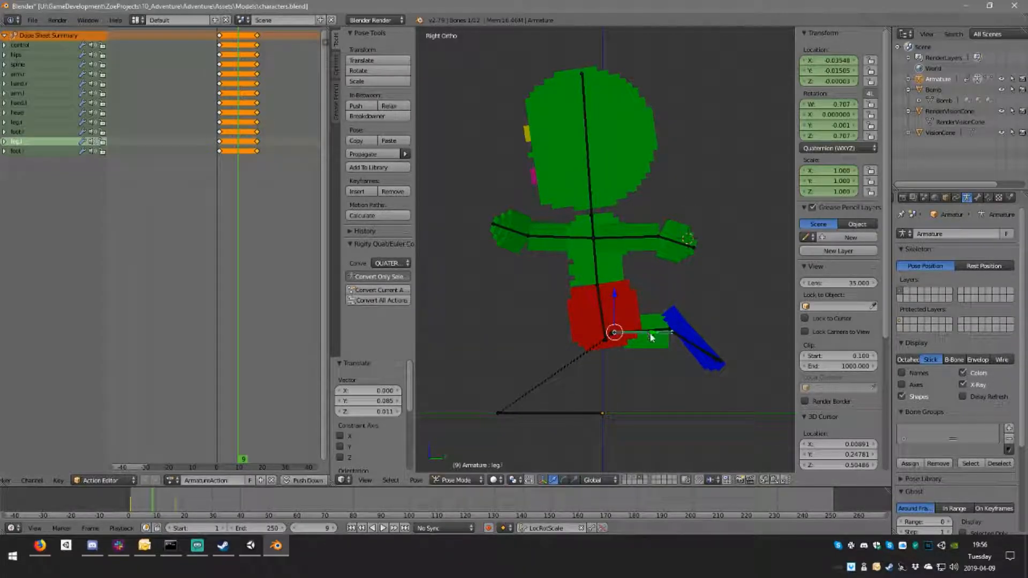
key("r")
left_click(556, 351)
key("g")
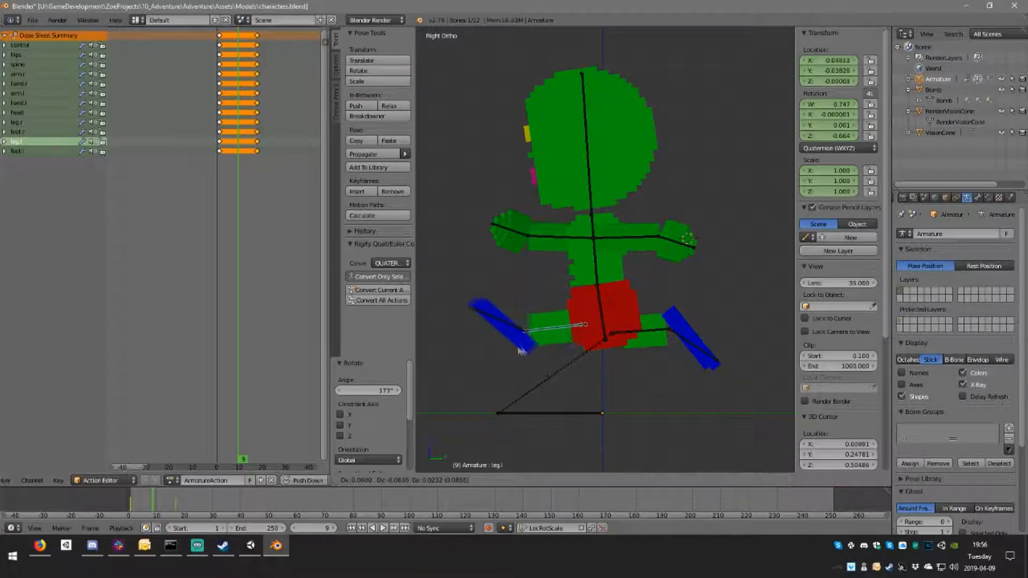
left_click(522, 355)
key("r")
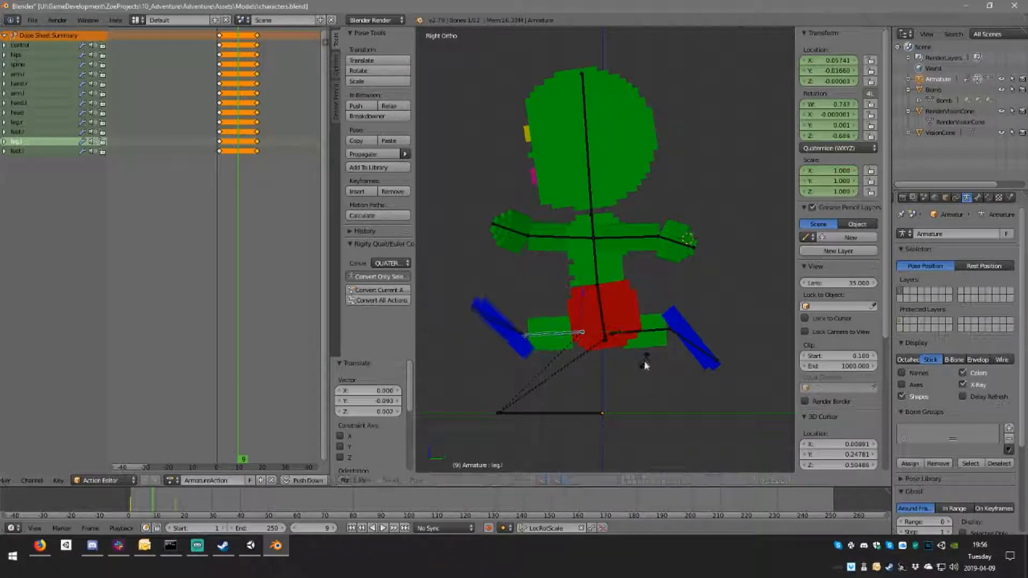
left_click(643, 362)
Step: Rotate the left and right foot bones at frame 9 to suit the swapped leg positions
middle_click_drag(590, 310, 670, 309)
right_click(523, 312)
key("r")
left_click(594, 326)
right_click(701, 341)
key("r")
left_click(708, 334)
Step: Keyframe all bones at frame 9 with the LocRotScale keying set
key("KP_3")
key("KP_1")
key("a")
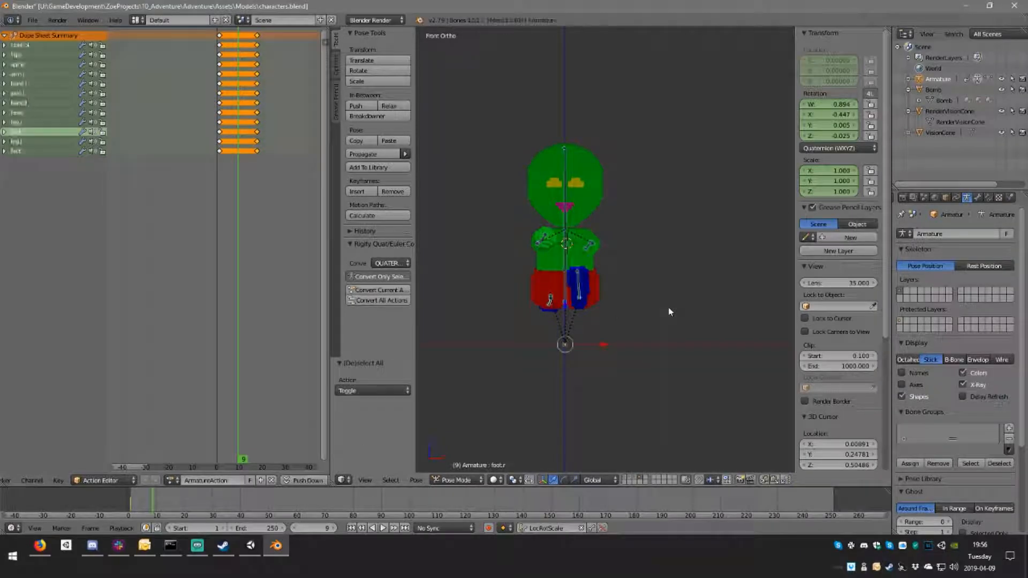
key("i")
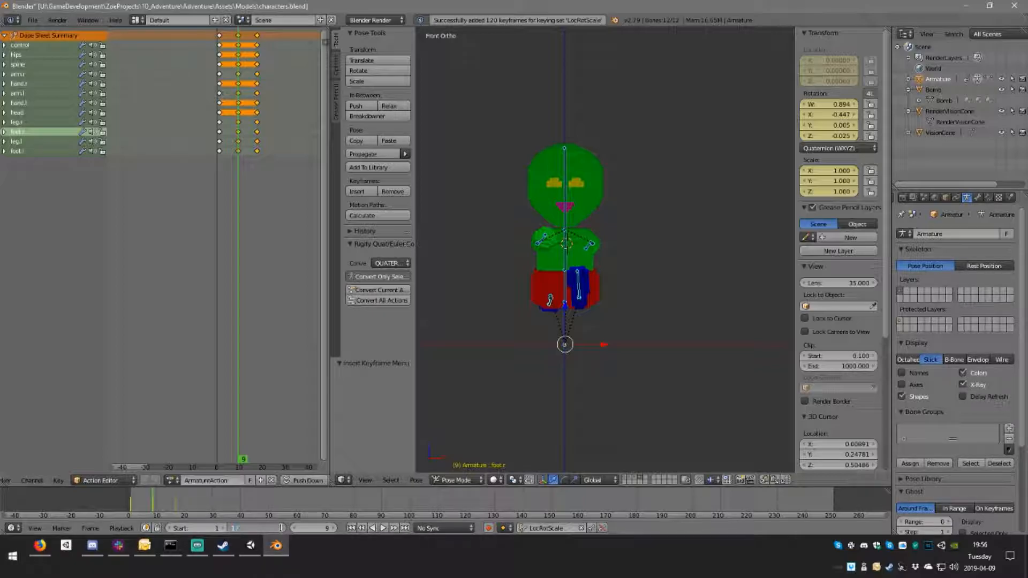
Step: Set the animation's end frame to 17 and play the cycle, viewing the character from several angles
key("Return")
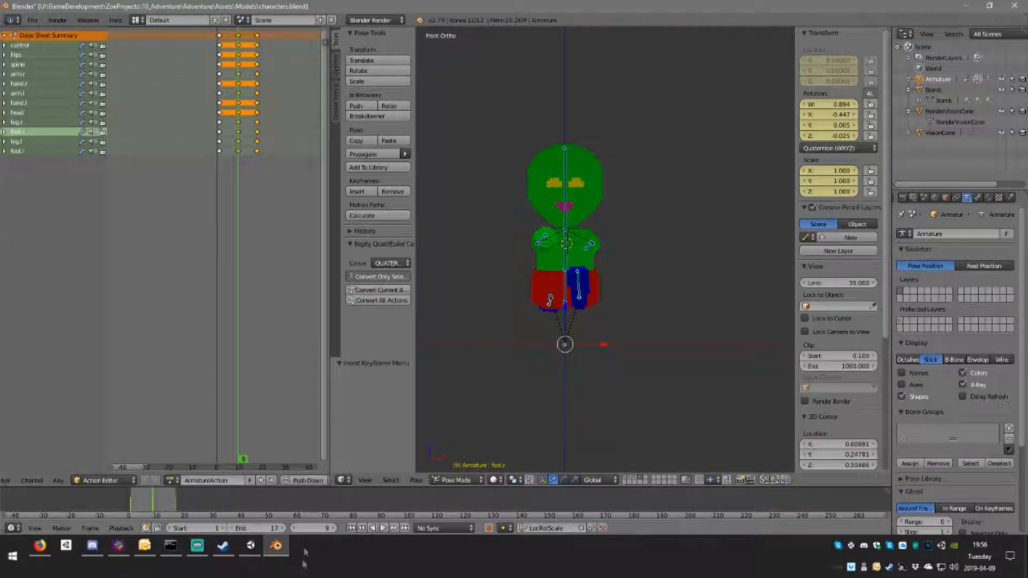
left_click(383, 528)
middle_click_drag(600, 362, 528, 373)
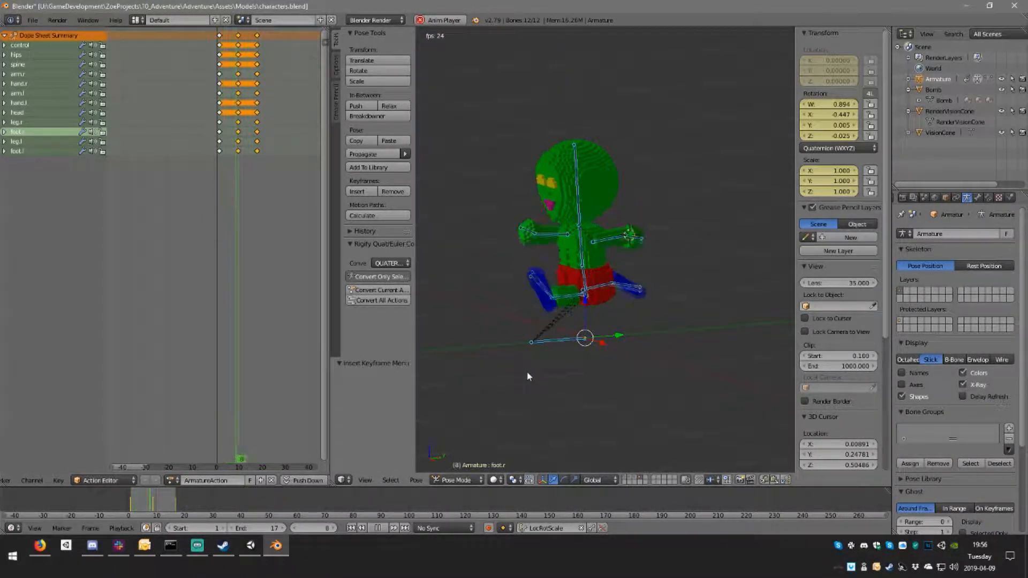
middle_click_drag(525, 371, 502, 368)
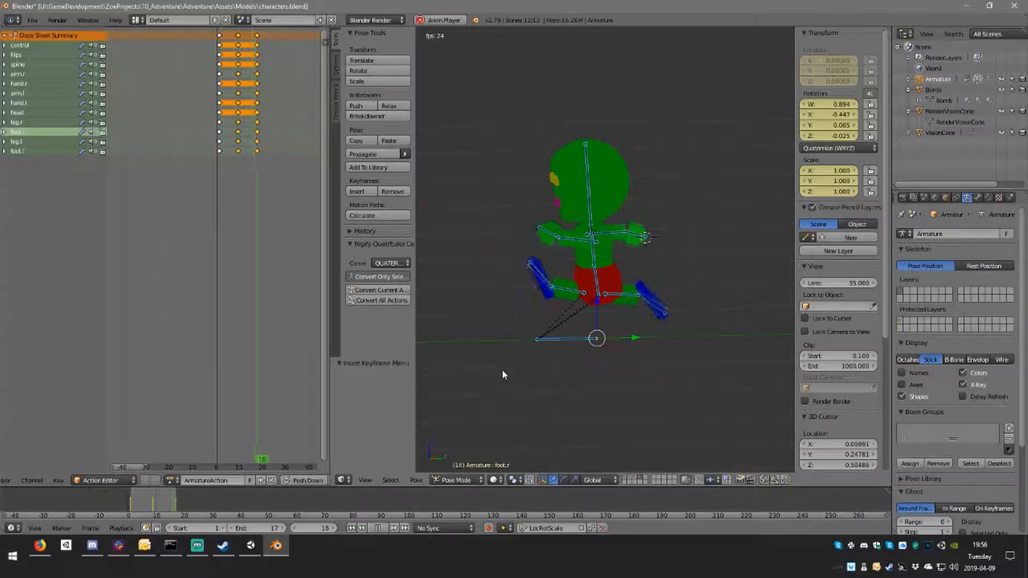
mouse_move(503, 369)
middle_mouse_down()
mouse_move(547, 371)
mouse_move(515, 372)
middle_mouse_up()
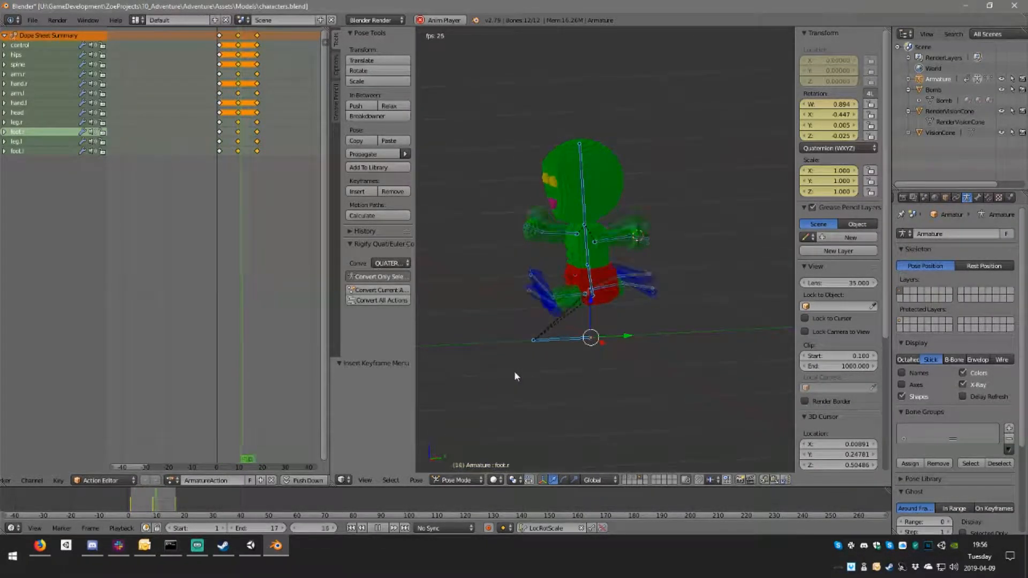
left_click(378, 528)
left_click(381, 529)
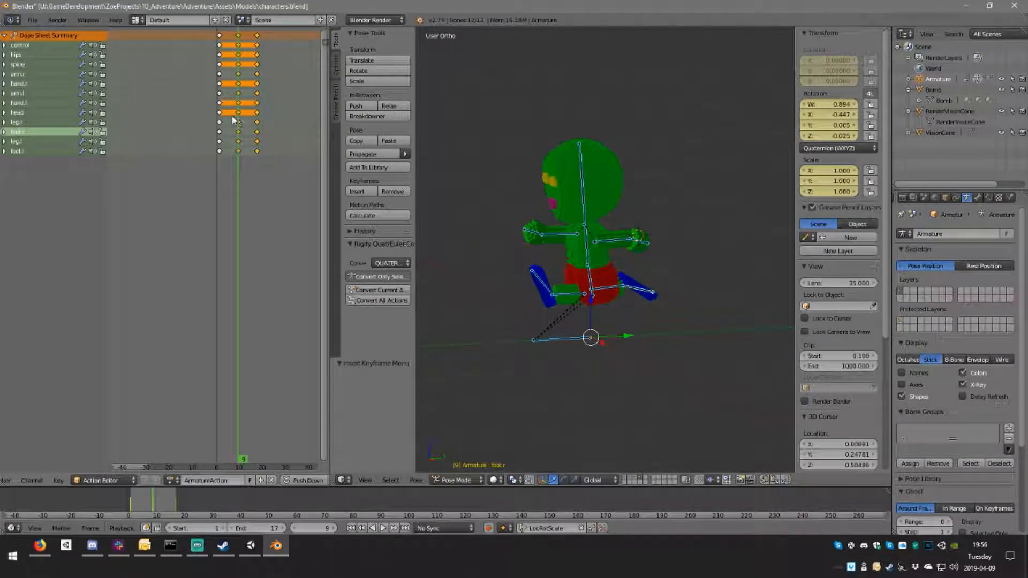
Step: At frame 5, bring both arms down in the side view by rotating the right arm -180° and the left arm -182°
middle_click_drag(524, 259, 677, 245)
right_click(578, 229)
middle_click_drag(579, 229, 430, 235)
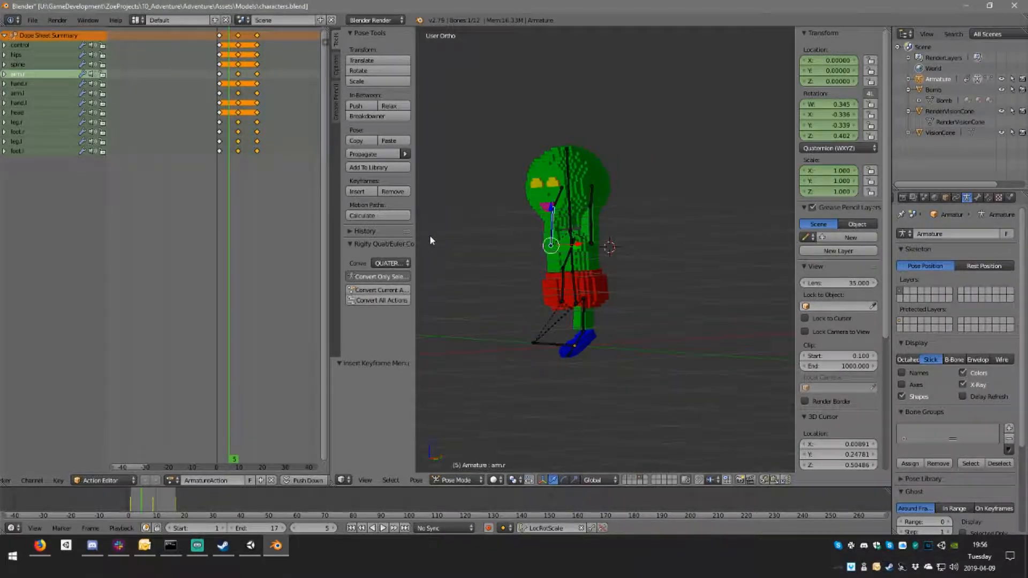
key("KP_Decimal")
key("KP_3")
scroll(429, 236, "down", 5)
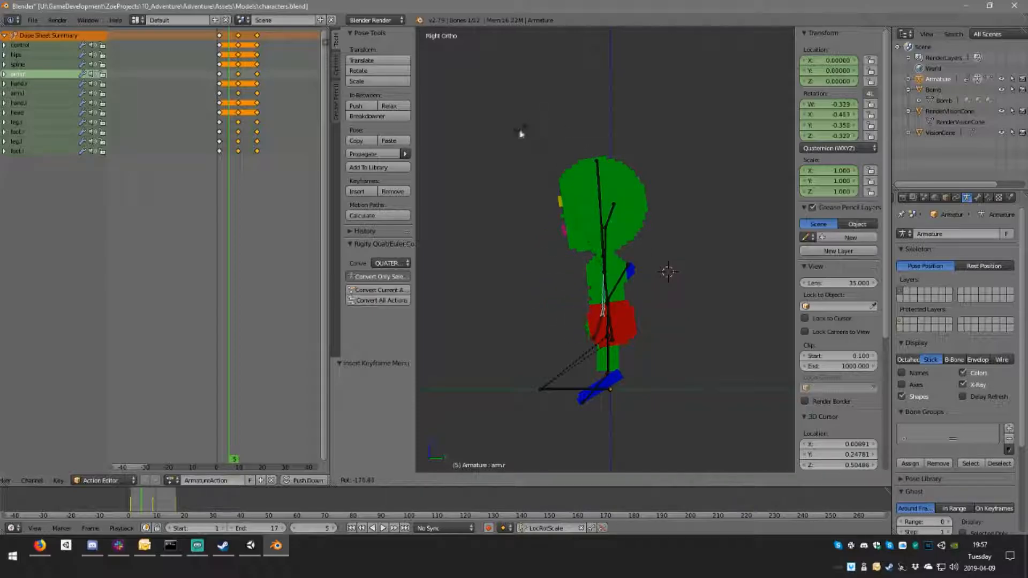
left_click(519, 131)
right_click(635, 269)
key("r")
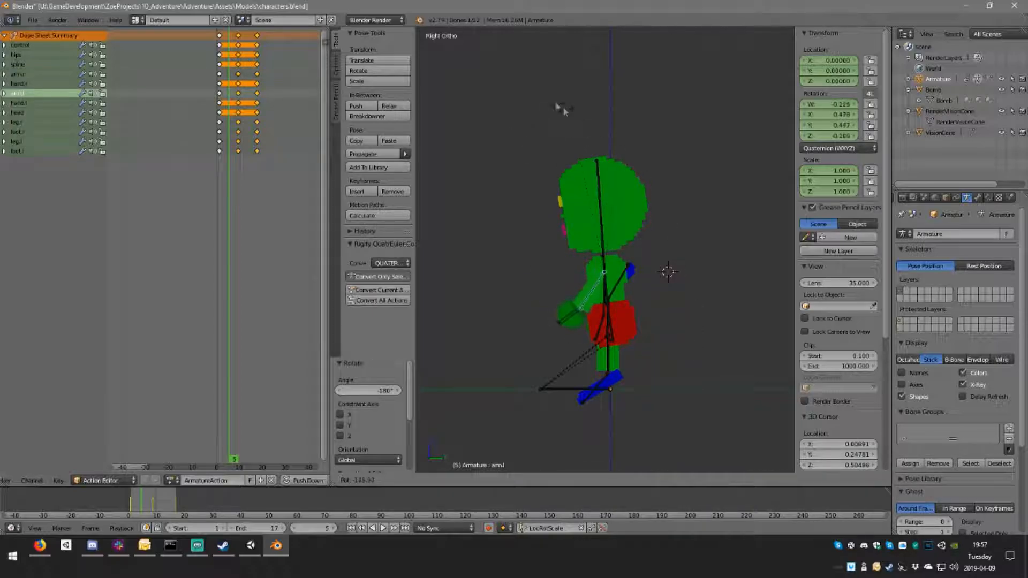
left_click(466, 143)
Step: Rotate the right leg bone at frame 5 so the leg points straight down
middle_click_drag(624, 390, 659, 407)
right_click(619, 334)
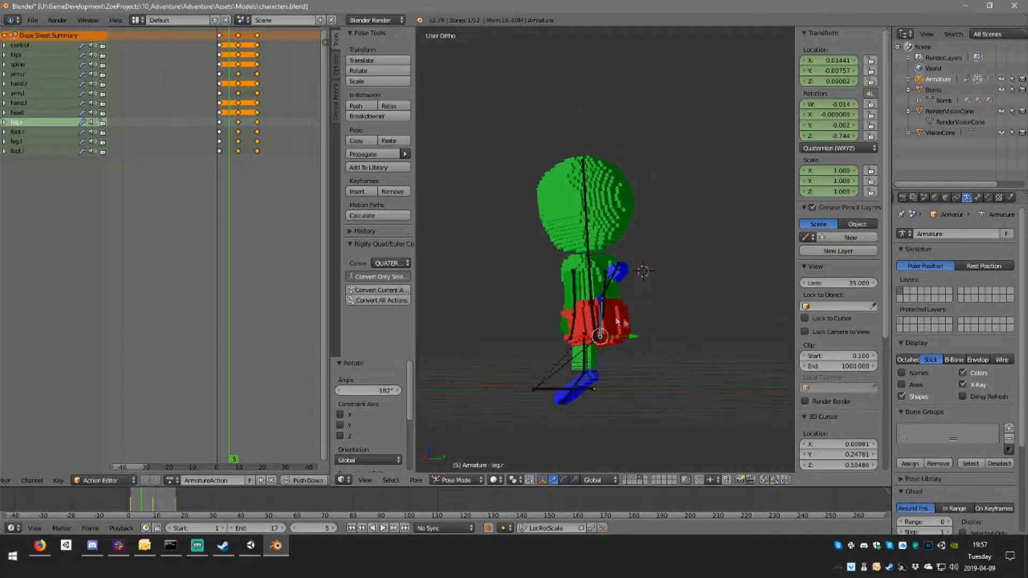
key("r")
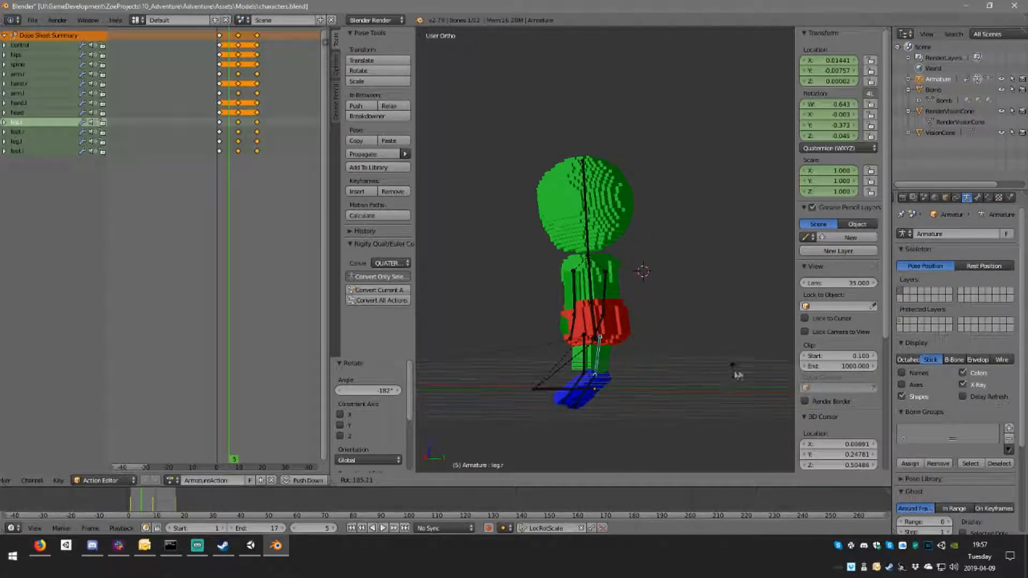
left_click(450, 390)
Step: Flatten the feet toward the ground at frame 5 in the side view, rotating them by 31° and 59.2°
scroll(629, 461, "up", 2)
middle_click_drag(612, 444, 668, 374, "shift")
right_click(640, 365)
right_click(624, 371)
key("KP_3")
key("r")
left_click(693, 391)
right_click(649, 378)
key("r")
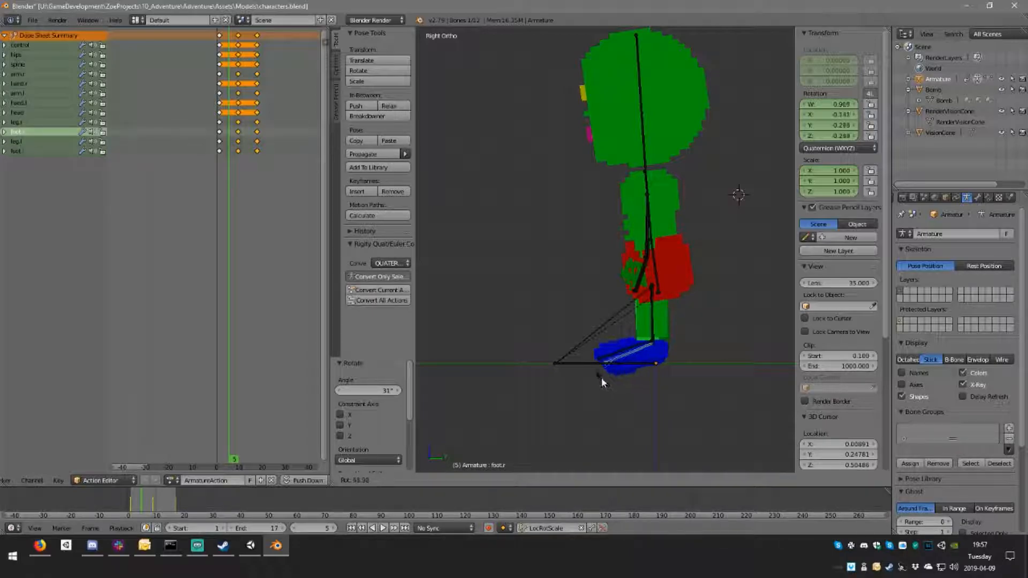
left_click(601, 374)
Step: Rotate the right leg bone about the global Z axis at frame 5 to turn its foot forward
middle_click_drag(601, 375, 702, 282)
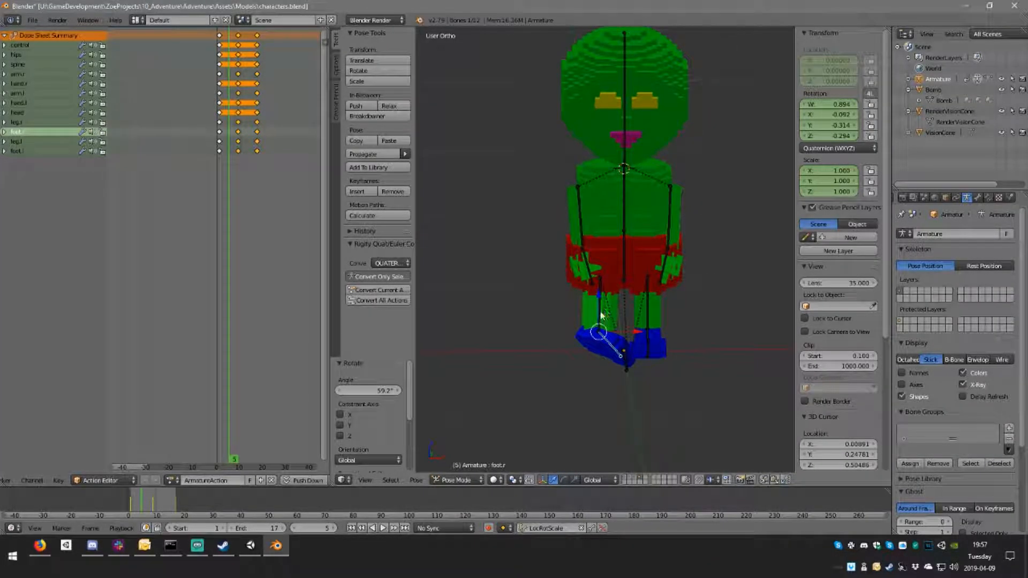
scroll(589, 348, "up", 3)
right_click(597, 358)
scroll(599, 362, "down", 3)
middle_click_drag(605, 372, 599, 386)
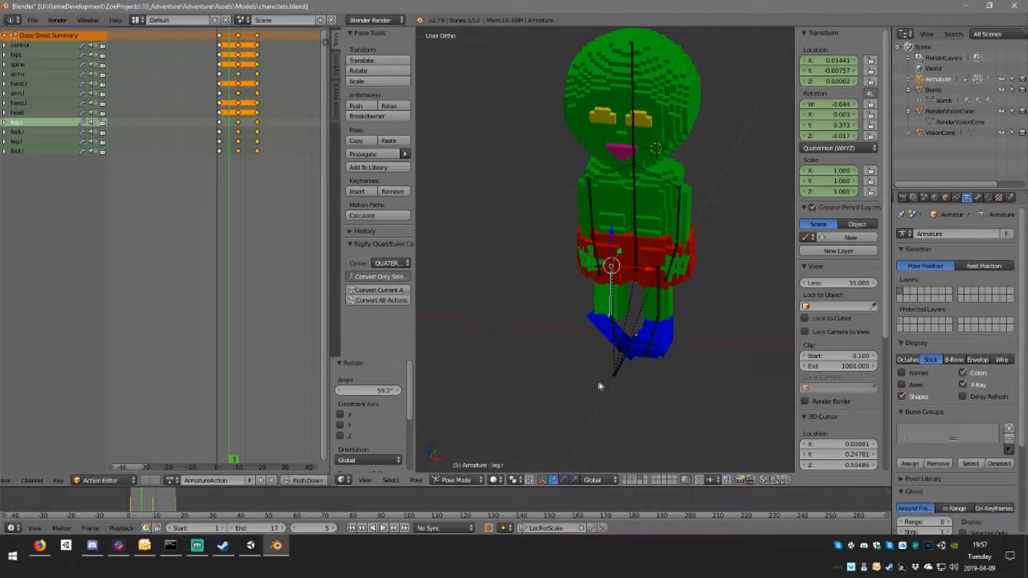
scroll(599, 387, "up", 2)
key("r")
key("z")
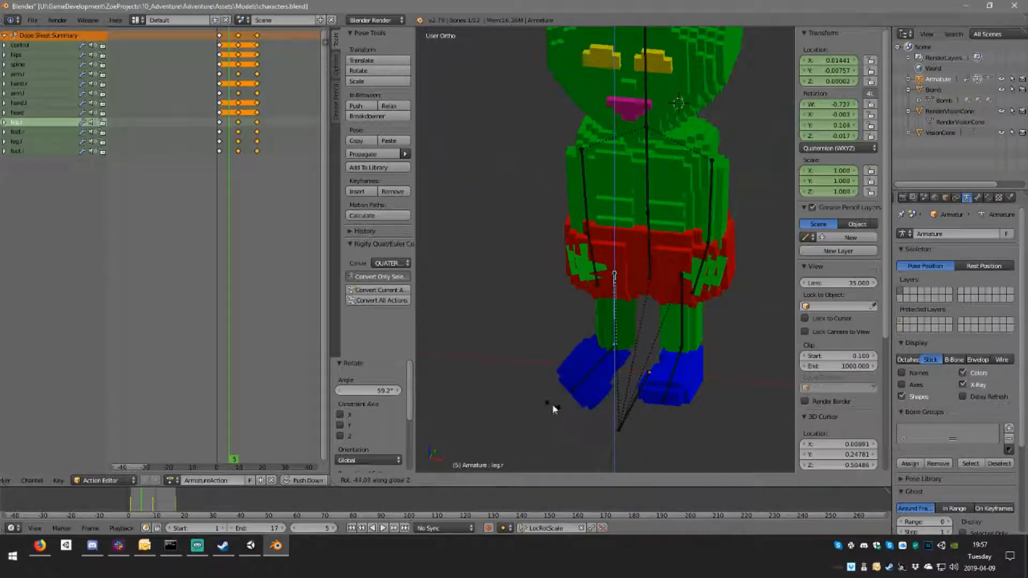
left_click(518, 402)
Step: Straighten and level the right foot bone at frame 5 by rotating it in the front and side views
right_click(589, 374)
middle_click_drag(589, 374, 636, 331)
key("r")
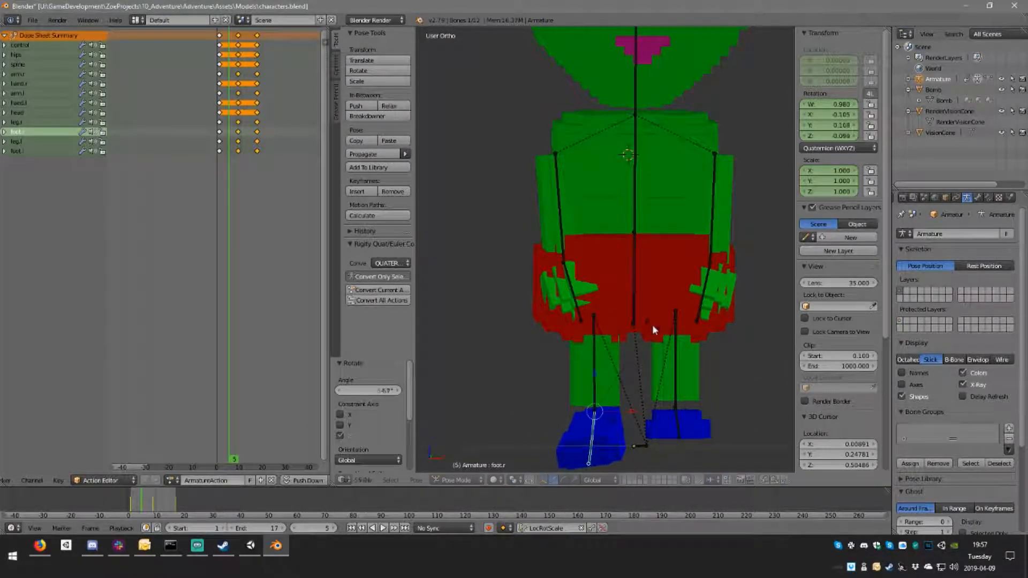
left_click(653, 324)
key("KP_3")
key("r")
left_click(678, 463)
Step: Keyframe all bones at frame 5 and duplicate those keyframes to frame 13
scroll(670, 373, "down", 4)
key("a")
key("i")
left_click(229, 36)
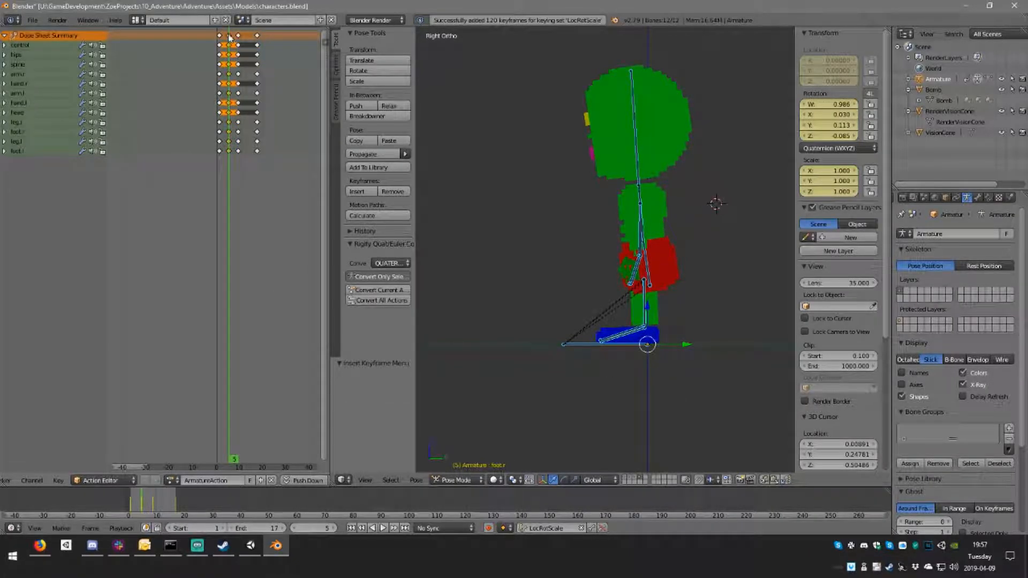
key("shift+d")
left_click(247, 40)
Step: Play the cycle from frame 1, and at frame 5 fine-tune the right leg bone's rotation and keyframe it
left_click(220, 44)
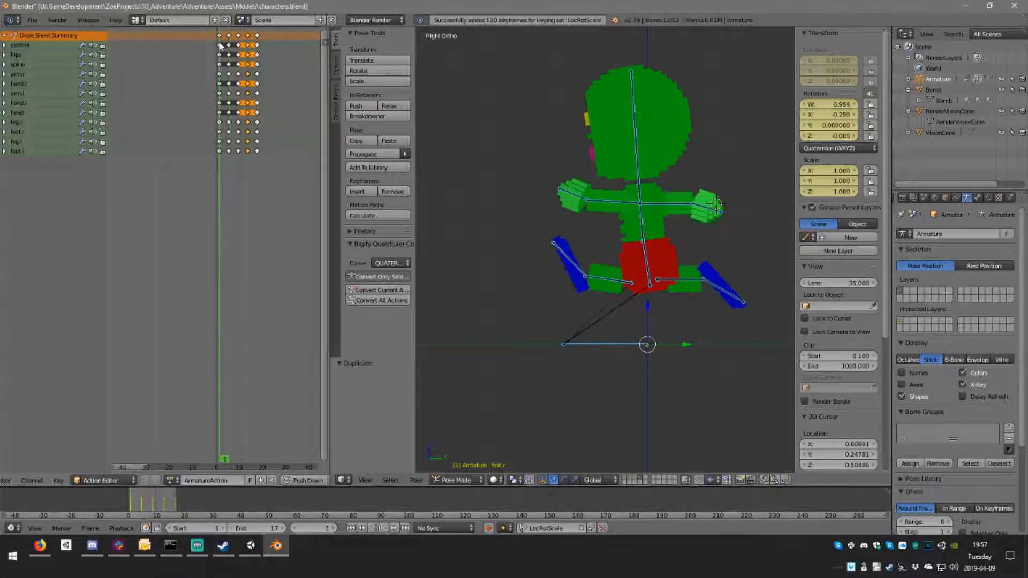
key("alt+a")
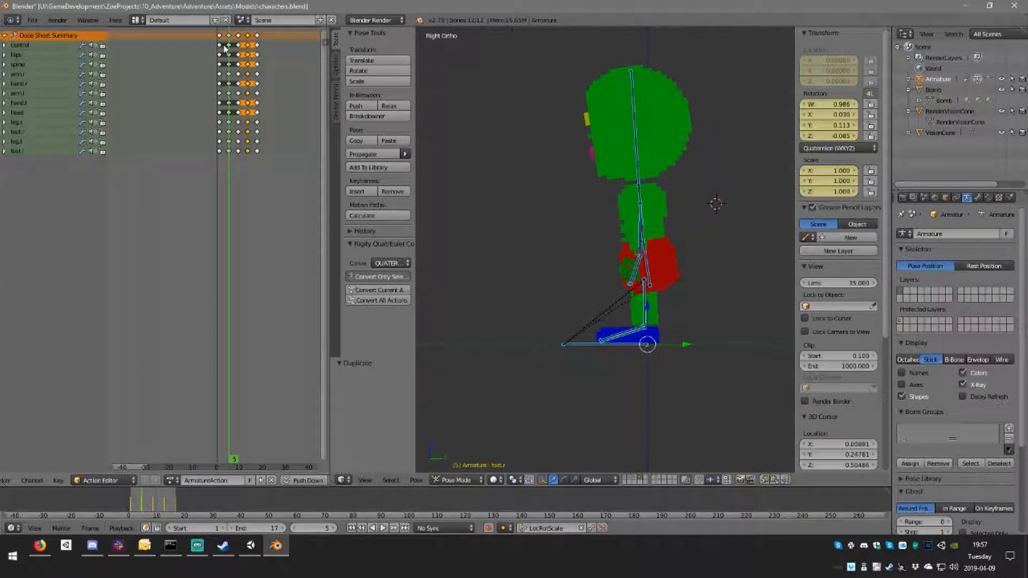
right_click(640, 307)
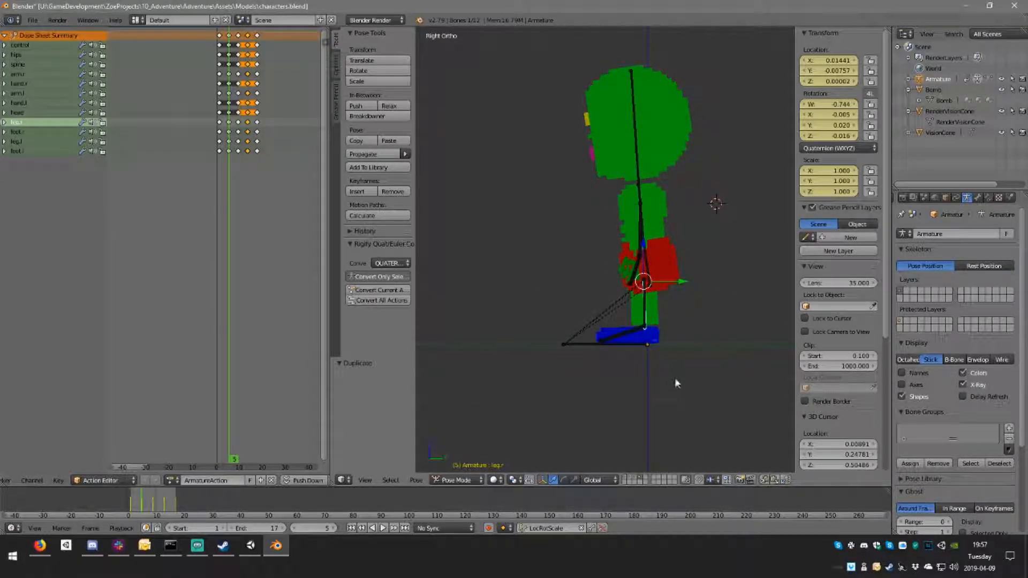
key("r")
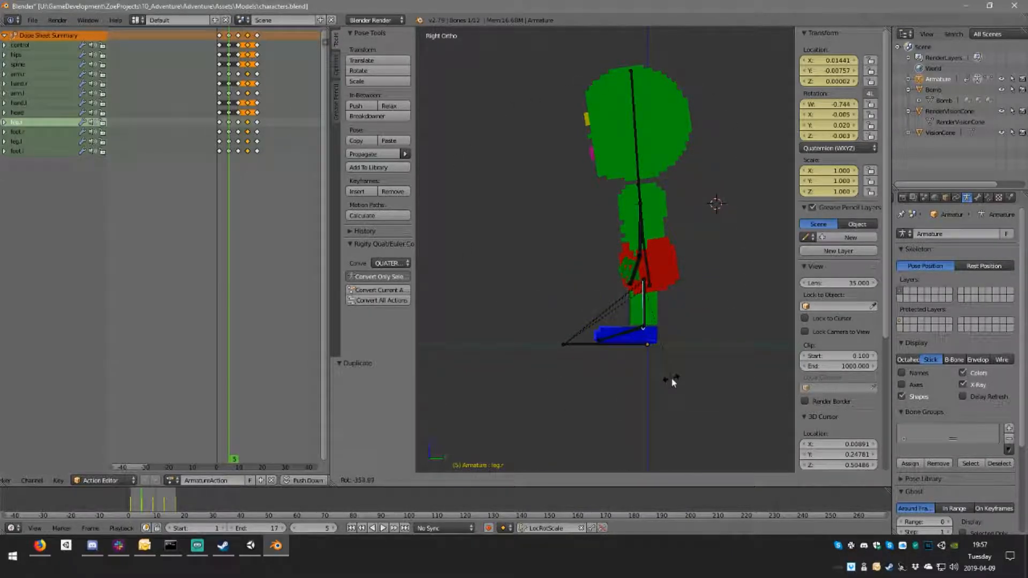
left_click(672, 380)
key("i")
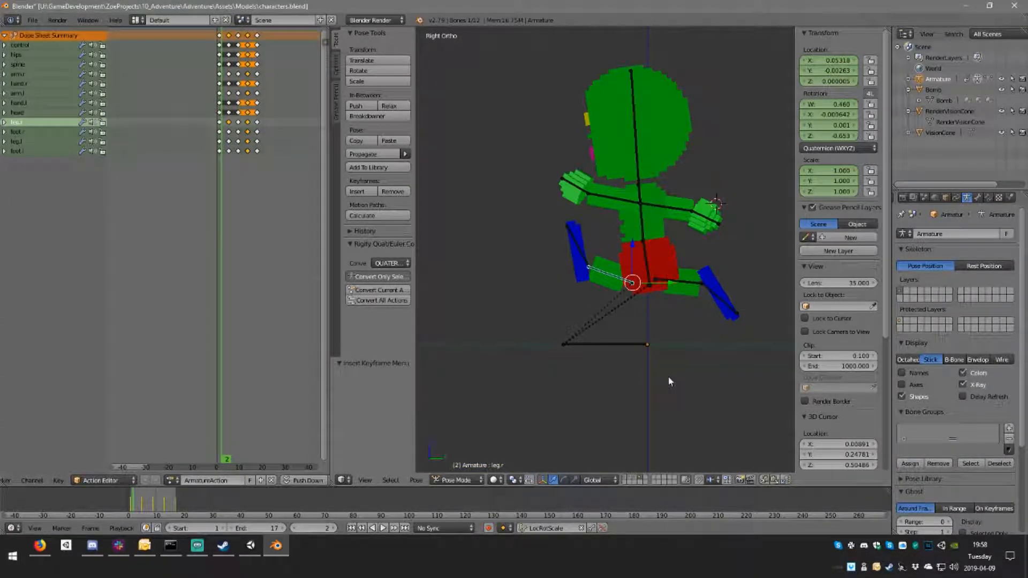
Step: Delete the keyframes of all bones at frames 5, 9 and 13
middle_click_drag(561, 193, 625, 222)
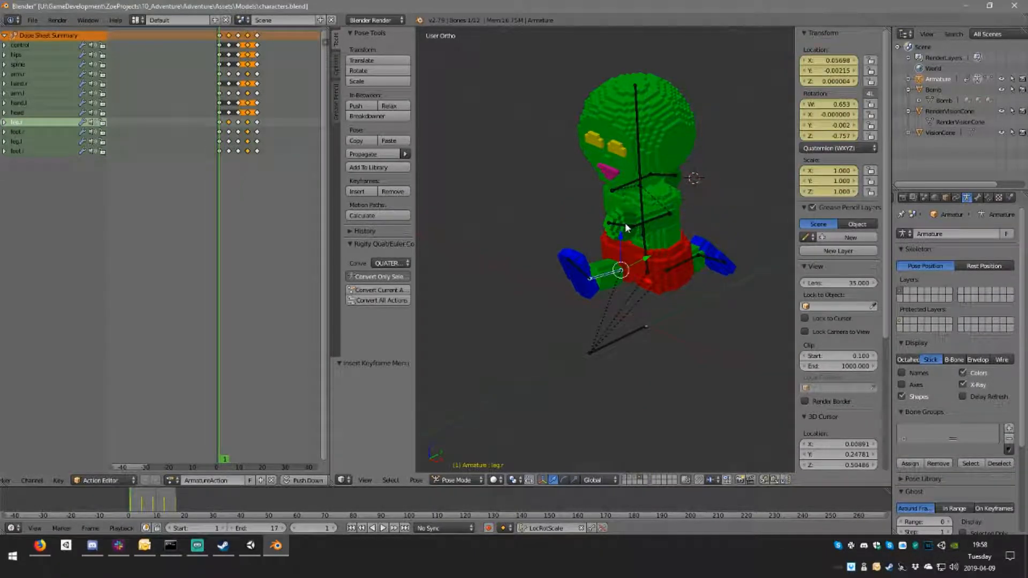
key("Left")
key("Left")
right_click(229, 38)
key("x")
left_click(232, 40)
right_click(237, 36)
key("x")
left_click(239, 40)
right_click(248, 38)
key("x")
left_click(249, 41)
Step: At frame 4, lower both arms in the side view by rotating the left arm -80° and the right arm 69.3°
left_click(220, 37)
middle_click_drag(472, 129, 524, 126)
key("Right")
key("Right")
key("Right")
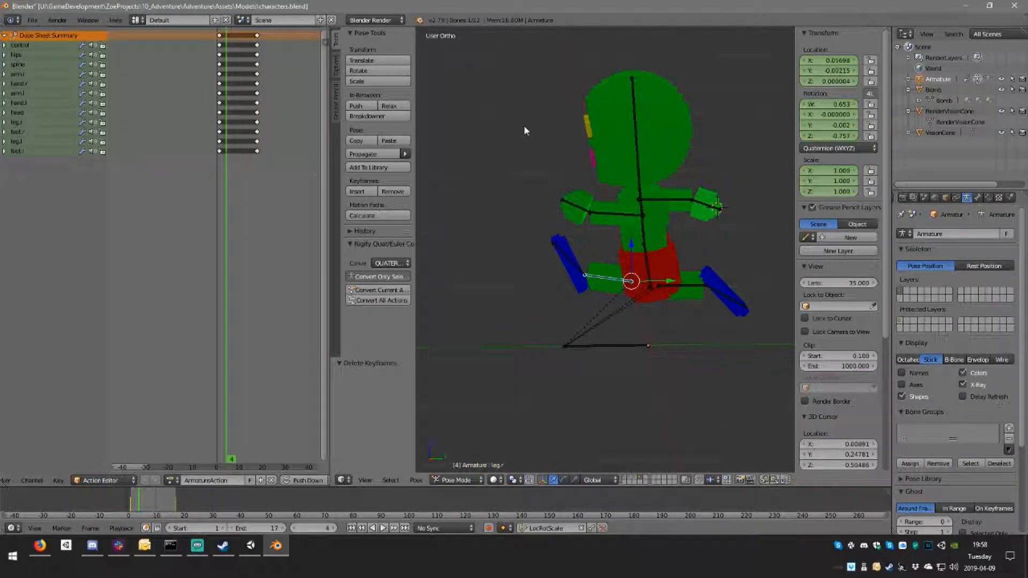
key("KP_3")
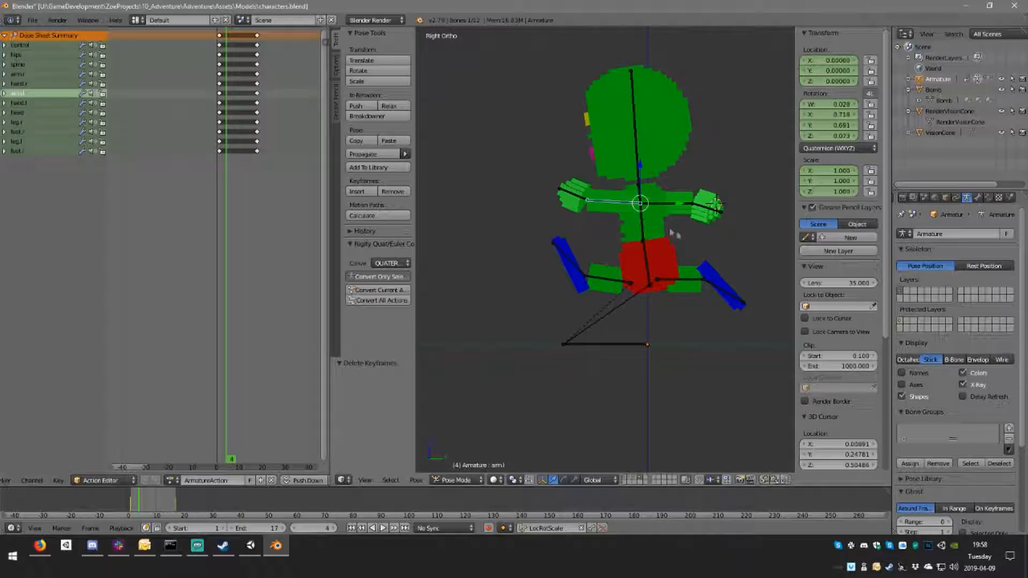
key("r")
left_click(677, 174)
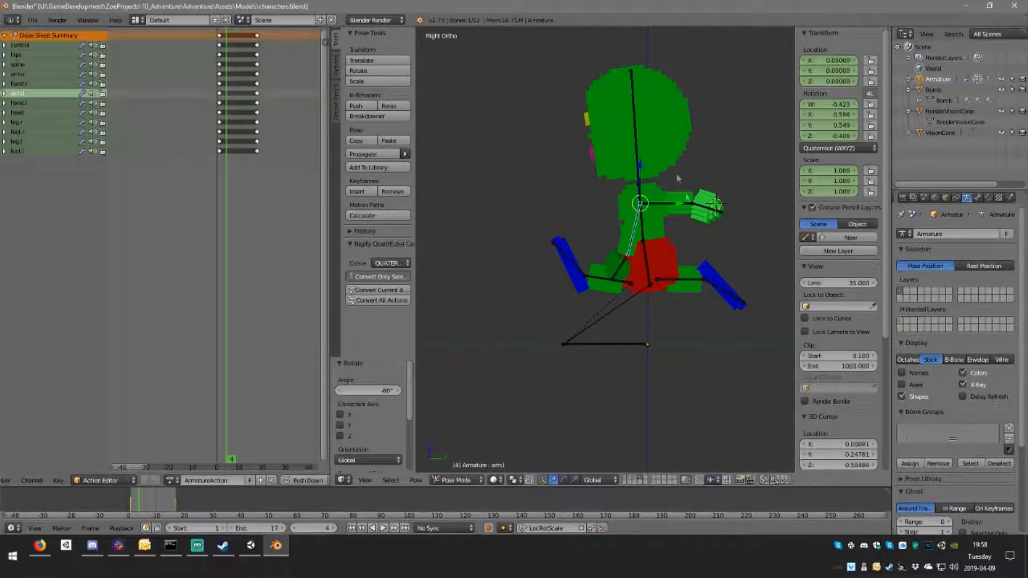
right_click(676, 205)
key("r")
left_click(685, 287)
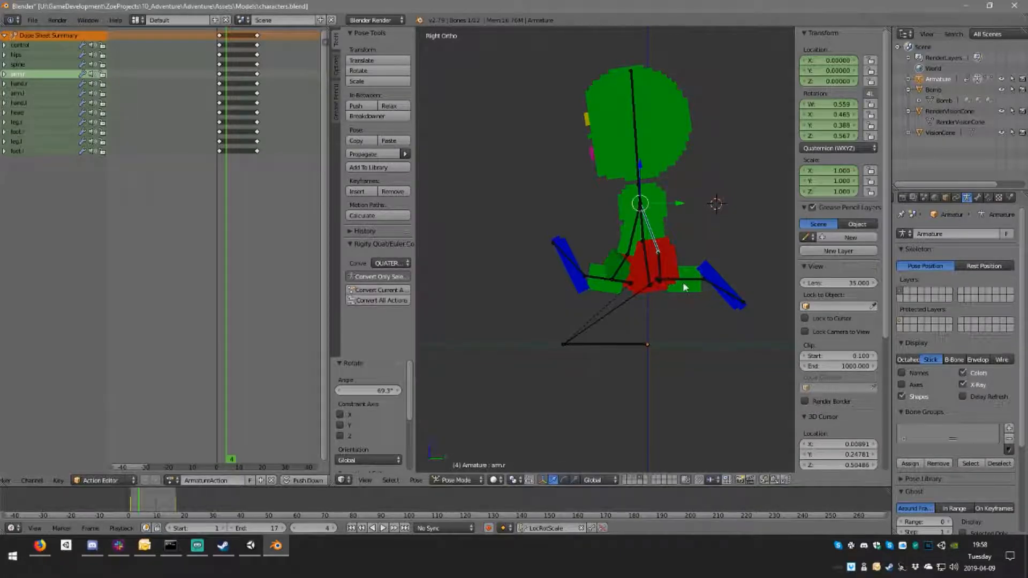
Step: Swing both legs down under the body at frame 4, rotating the right leg bone by -106°
right_click(594, 283)
key("r")
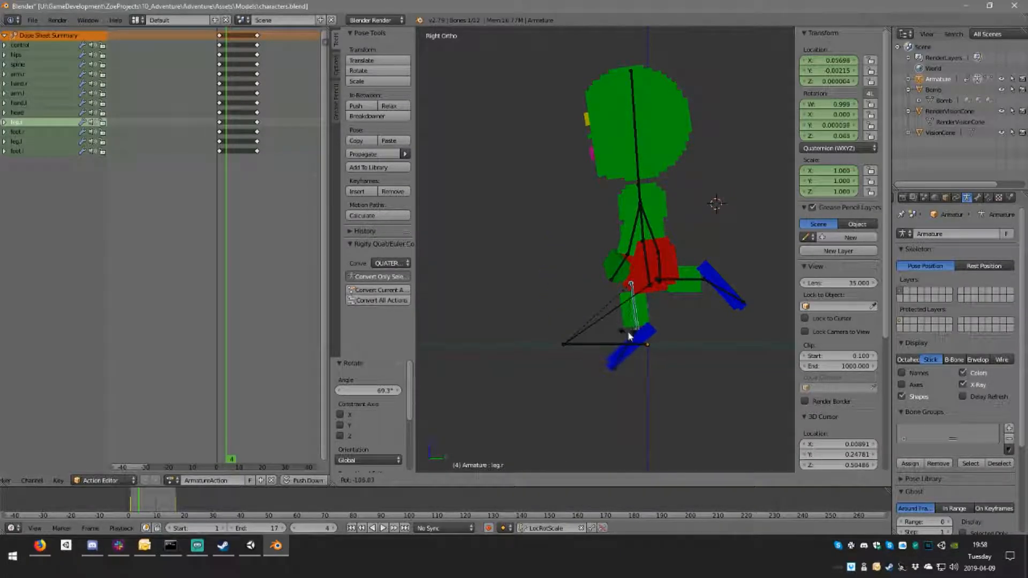
left_click(630, 336)
right_click(688, 282)
key("r")
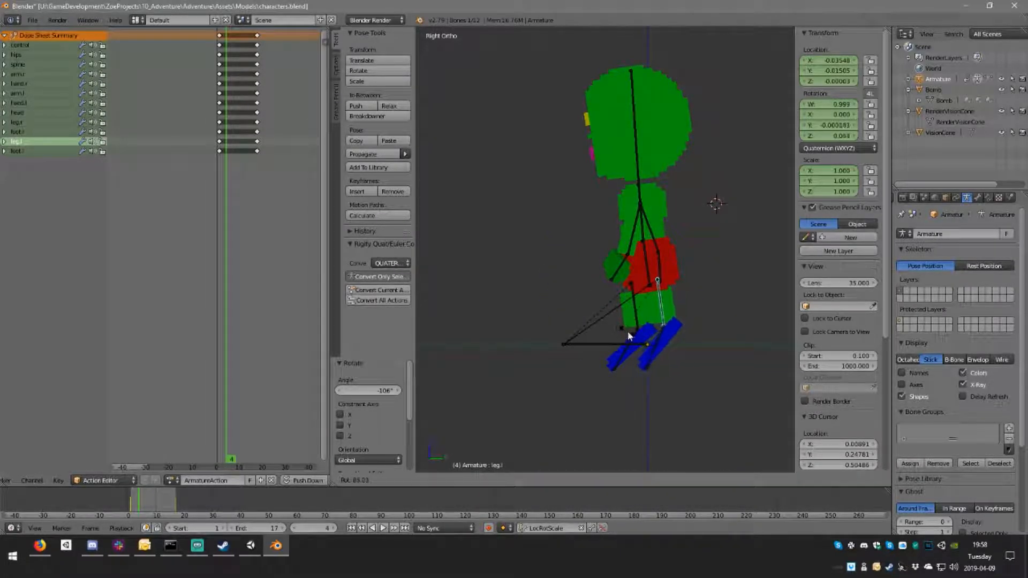
left_click(632, 329)
Step: Shift the left leg bone by -0.035 in Y and -0.008 in Z, and the right one by 0.060 in Y and 0.002 in Z
key("g")
left_click(636, 309)
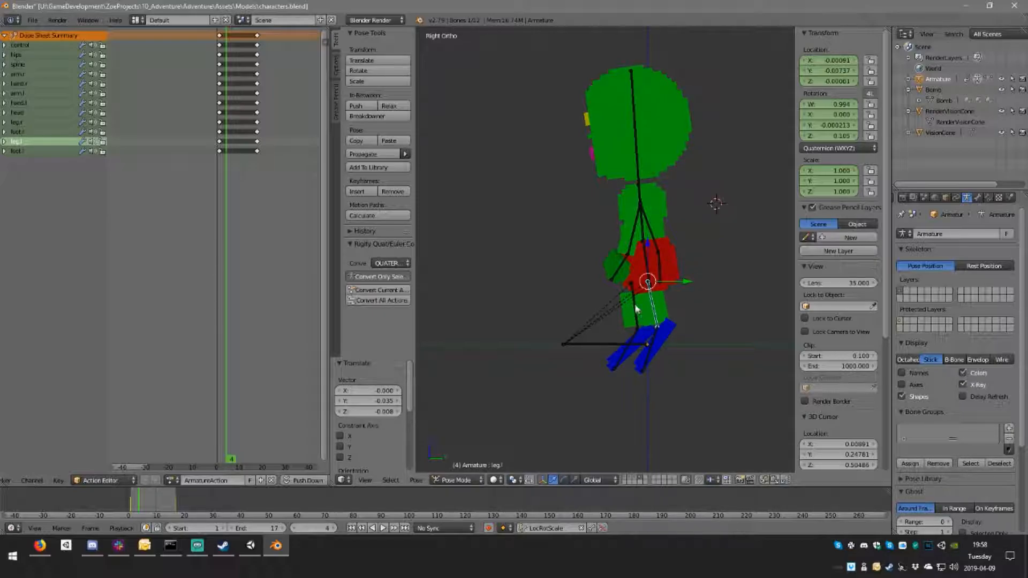
right_click(636, 309)
key("g")
left_click(653, 309)
Step: Rotate both feet flat on the ground at frame 4 and insert LocRotScale keyframes on all bones
right_click(652, 348)
key("r")
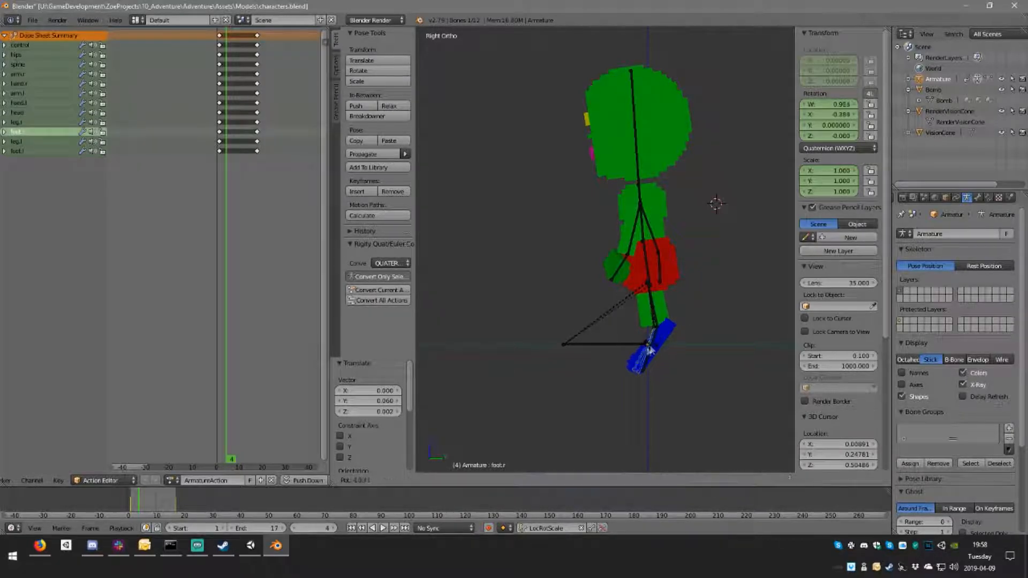
left_click(623, 347)
right_click(658, 343)
key("r")
left_click(645, 337)
key("a")
key("i")
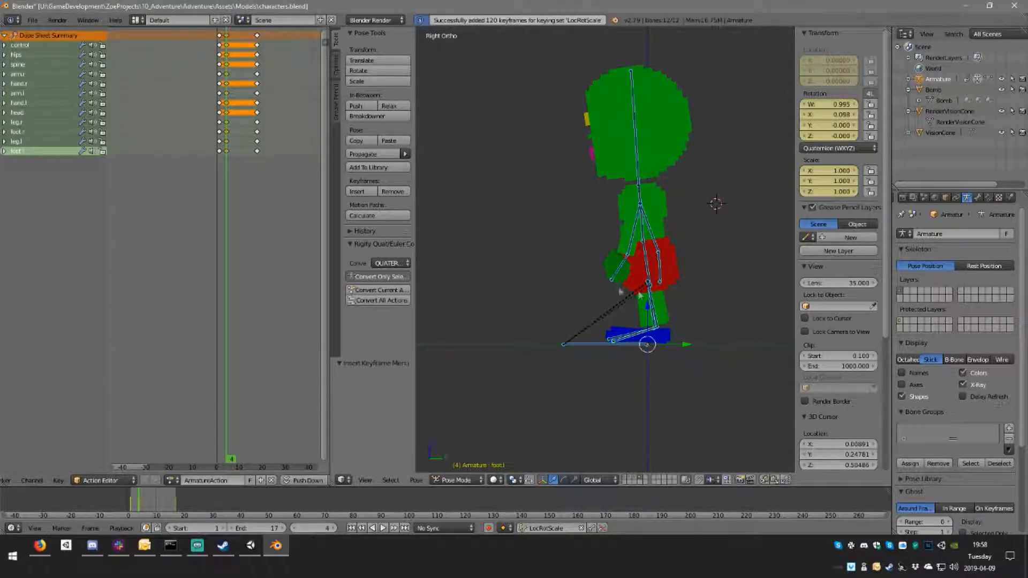
Step: Duplicate all the frame 1 keyframes to frame 7
left_click(222, 127)
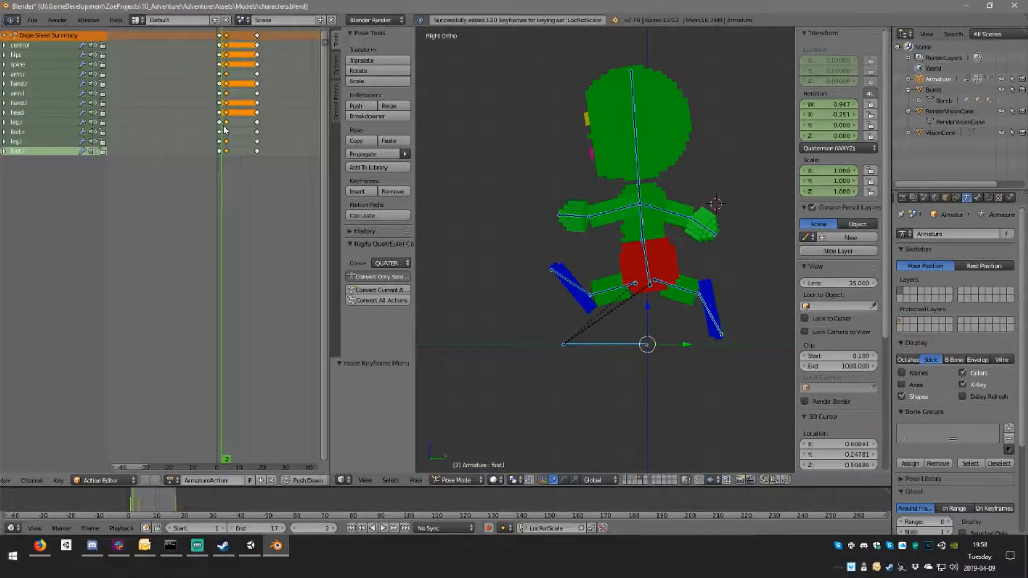
key("Up")
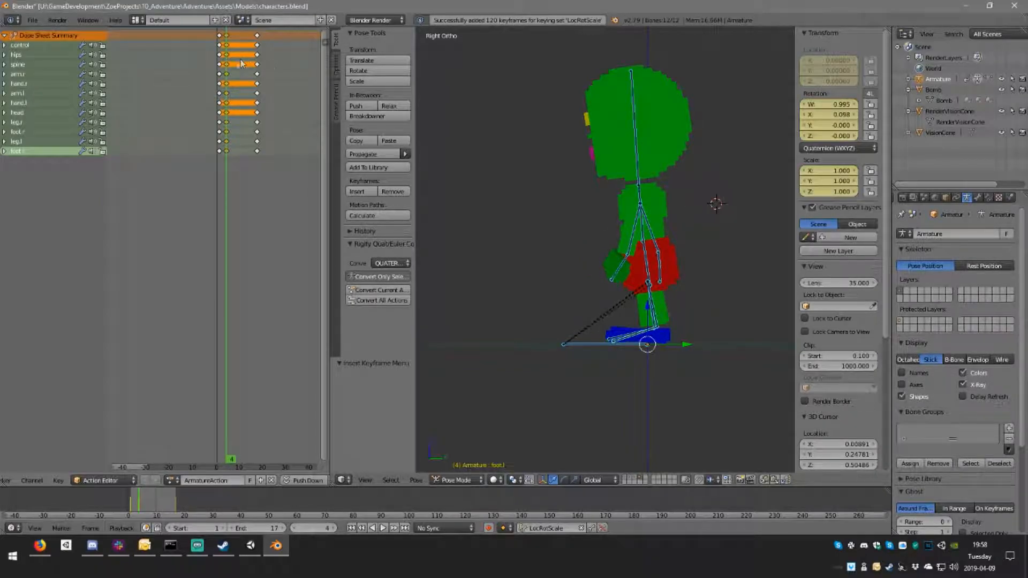
right_click(220, 36)
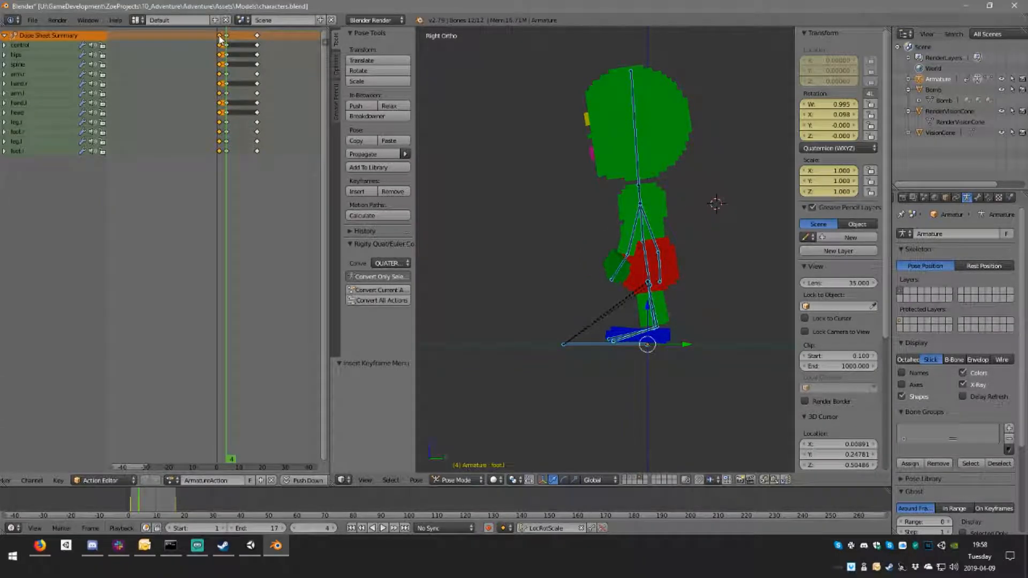
key("shift+d")
left_click(234, 44)
left_click(234, 42)
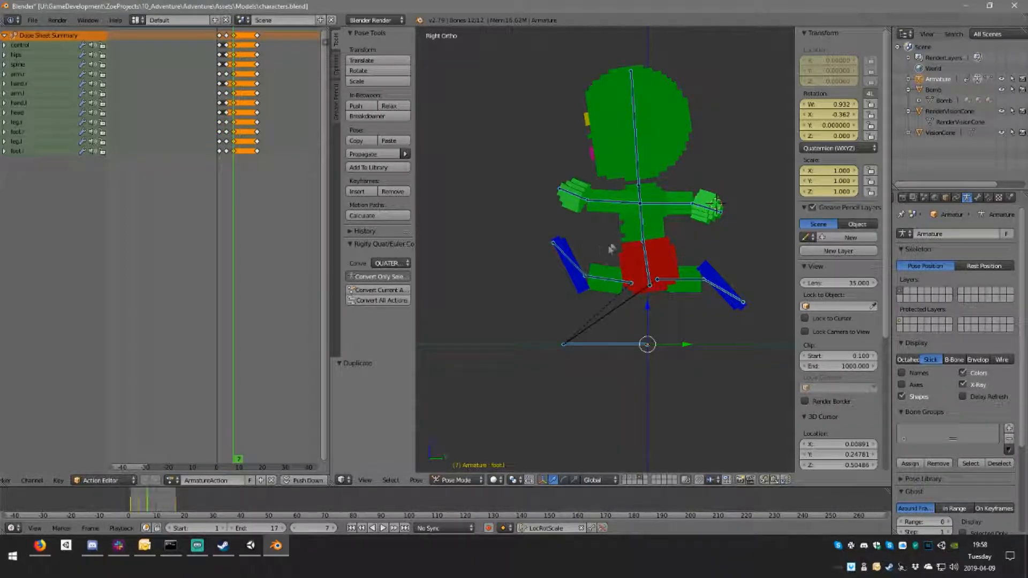
Step: Swap the arms at frame 7, rotating the left arm by -184° and 3.2° and the right arm by 179°
right_click(613, 208)
key("r")
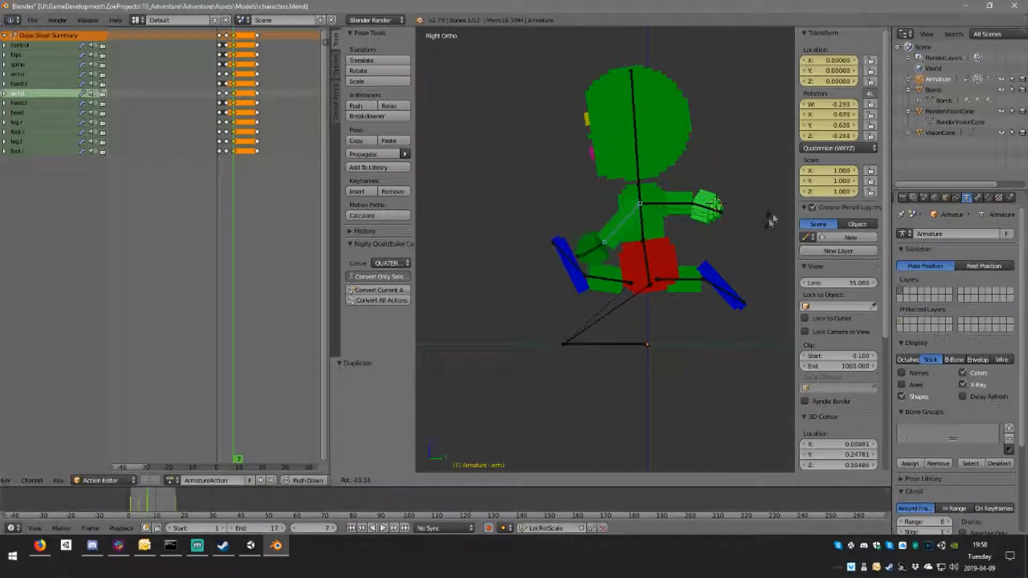
left_click(600, 145)
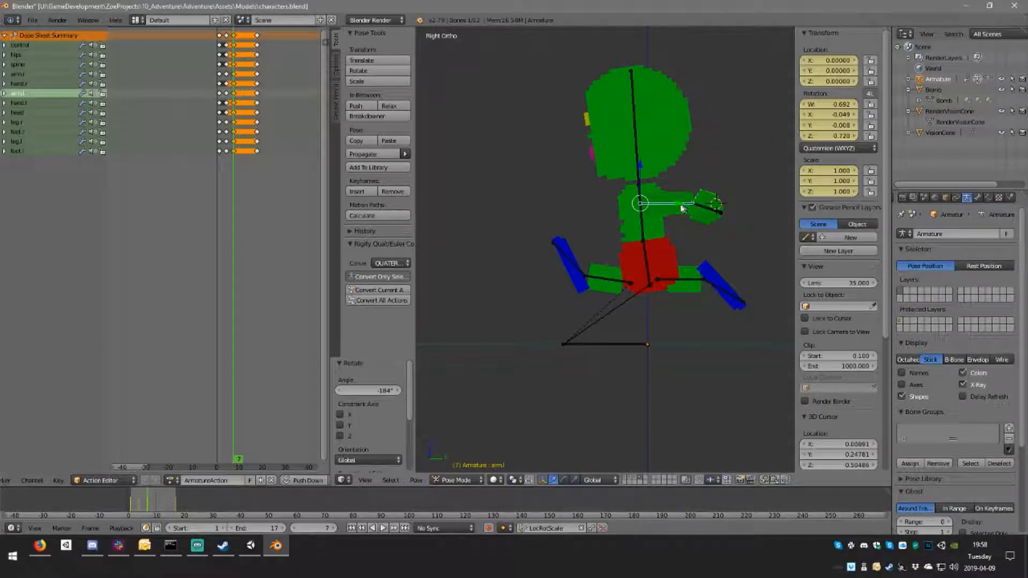
key("r")
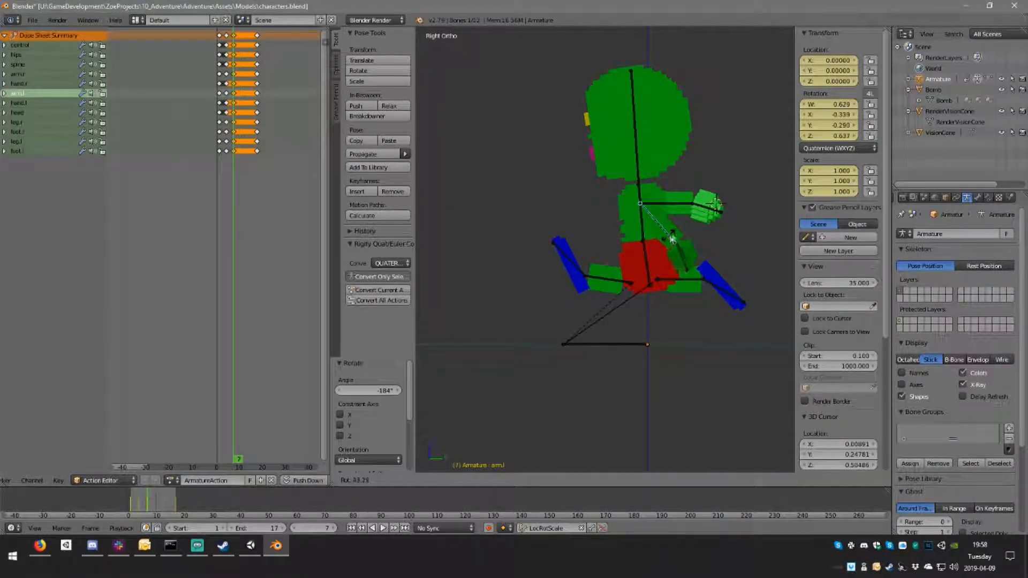
left_click(679, 209)
right_click(693, 218)
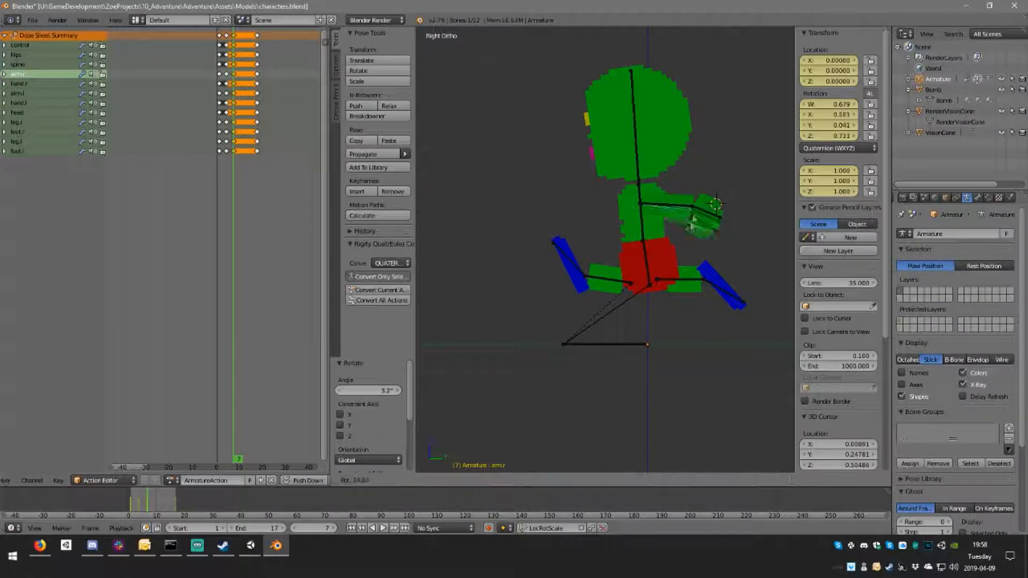
left_click(574, 207)
Step: Swap the legs at frame 7, rotating the left leg bone 178° and moving the right one 0.098 in Y and 0.013 in Z
right_click(618, 281)
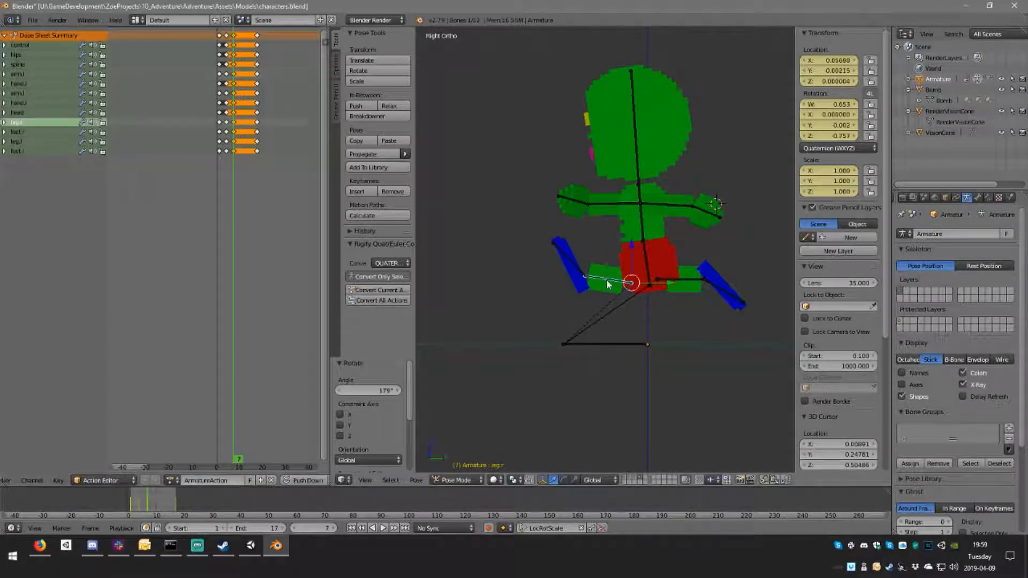
key("r")
left_click(670, 174)
key("g")
left_click(754, 267)
right_click(685, 279)
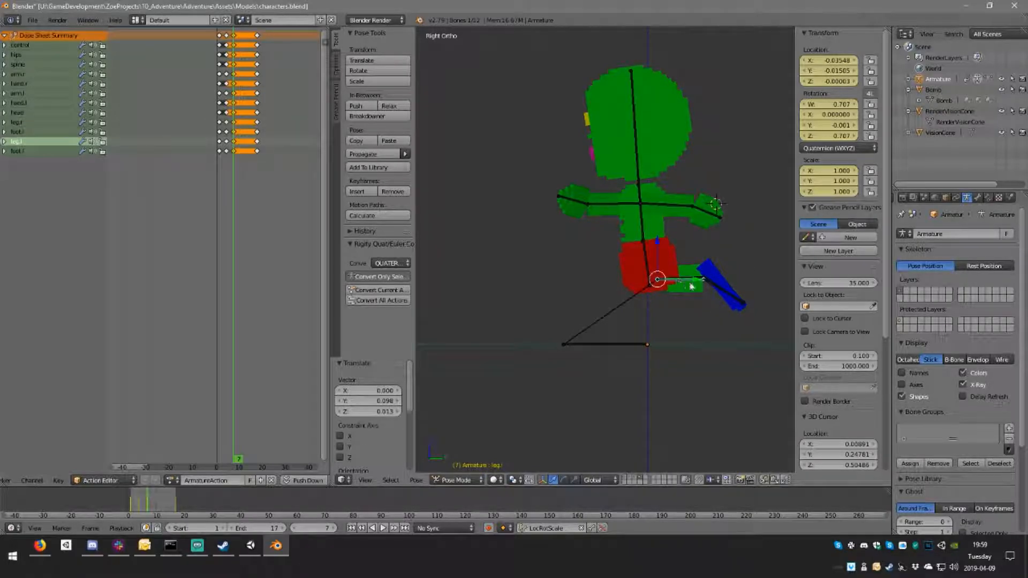
key("r")
left_click(590, 283)
key("g")
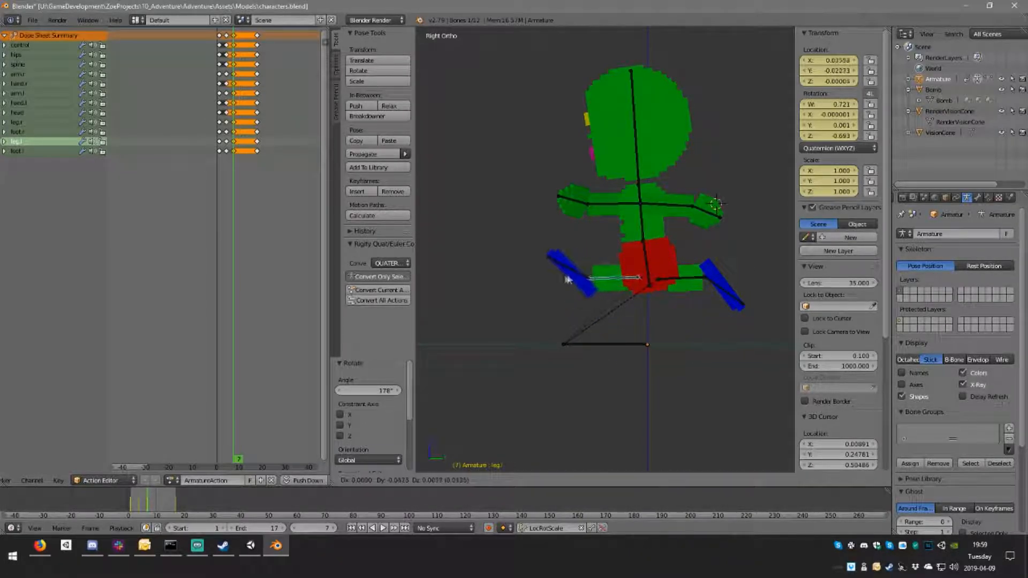
left_click(563, 280)
Step: Rotate both feet to suit the swapped legs at frame 7 and insert LocRotScale keyframes on all bones
right_click(585, 285)
key("r")
right_click(575, 281)
right_click(574, 281)
key("r")
left_click(644, 339)
right_click(731, 304)
key("r")
left_click(735, 308)
key("a")
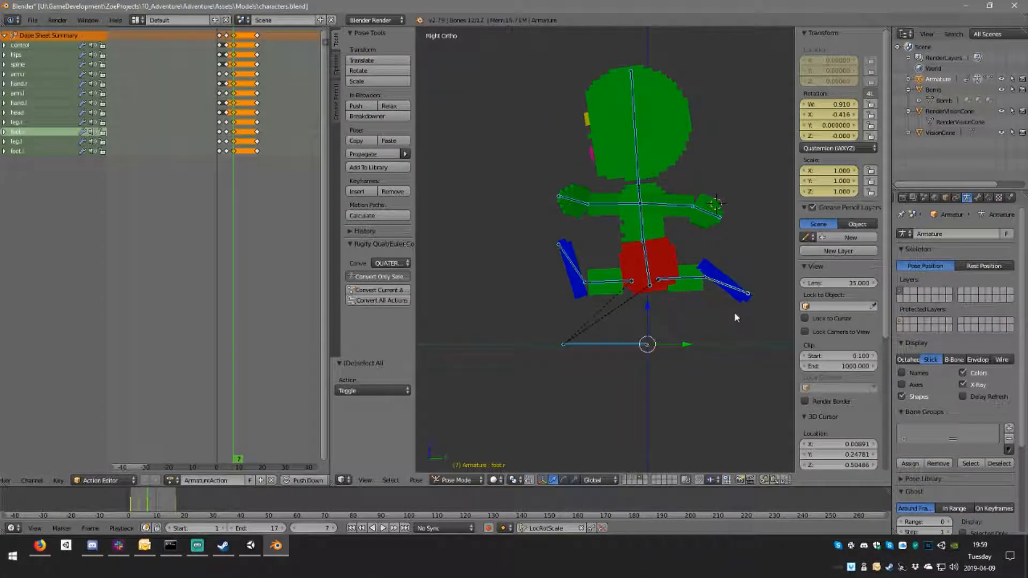
key("i")
left_click(232, 107)
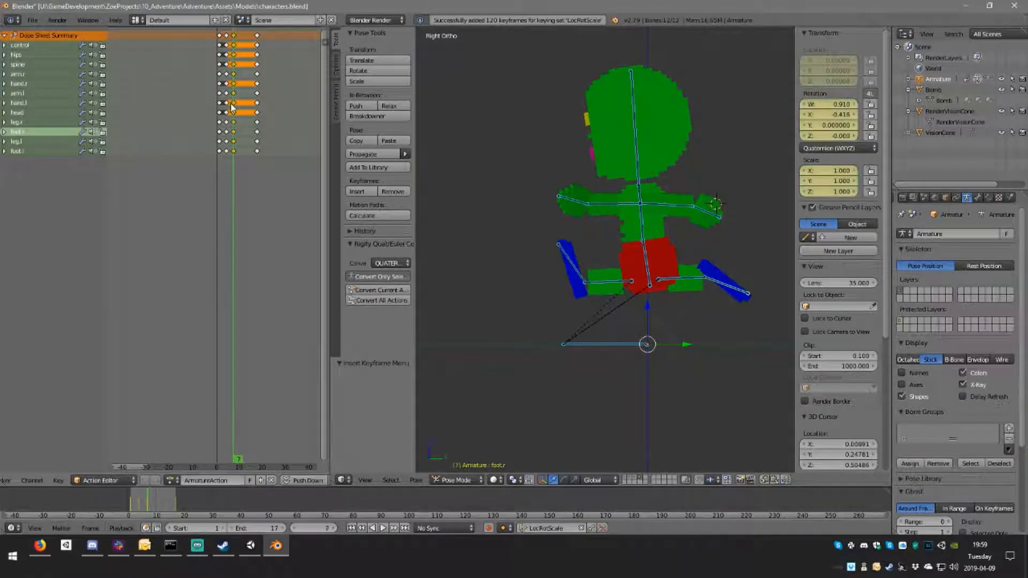
Step: Compare frame 7 with the passing pose and delete all the keyframes at frame 7
key("Left")
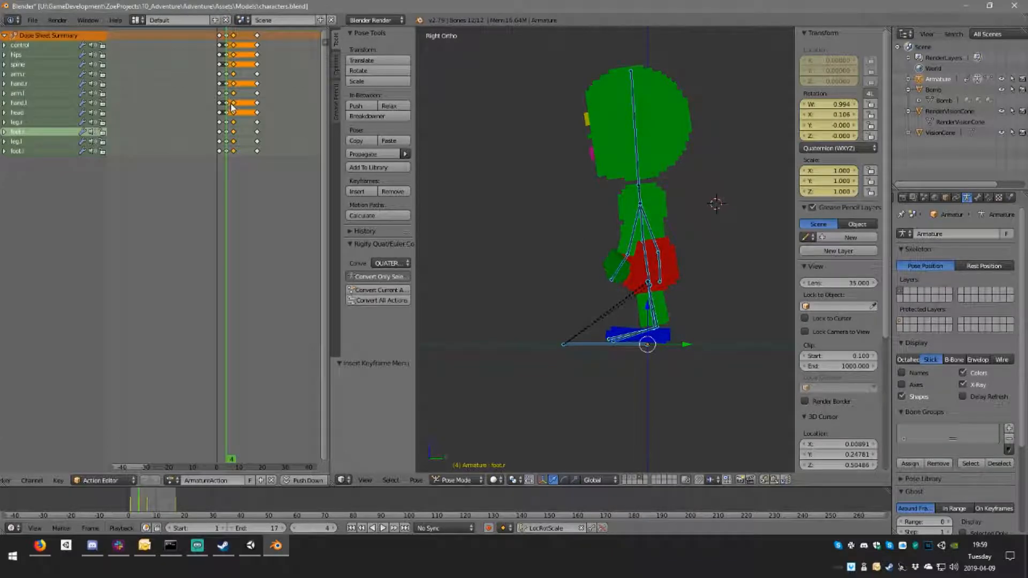
key("Right")
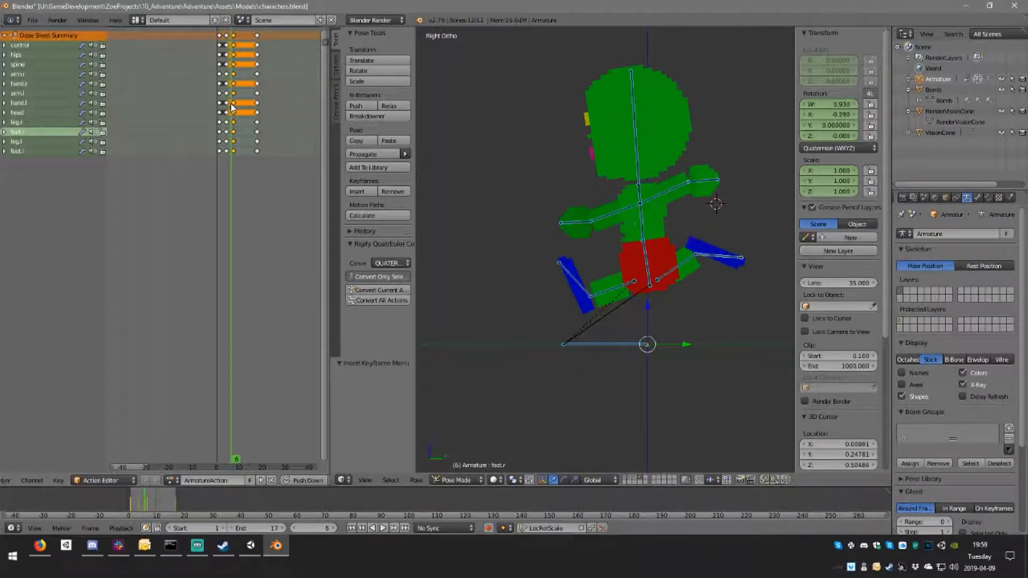
key("Right")
key("Right")
key("x")
left_click(234, 39)
Step: Move to frame 7 and delete the stride keyframes at frame 17
key("Down")
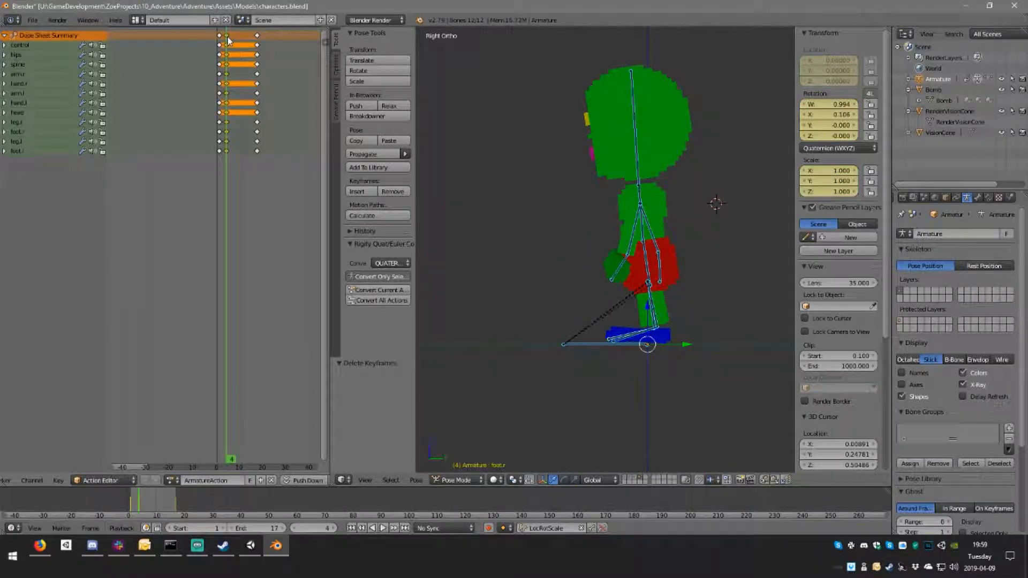
left_click_drag(229, 40, 235, 42)
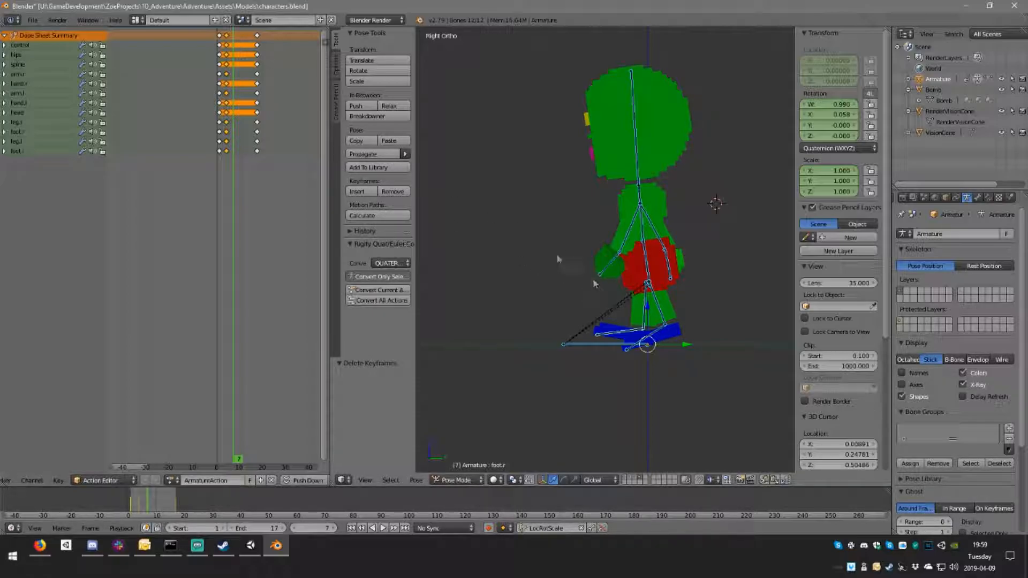
key("x")
left_click(251, 44)
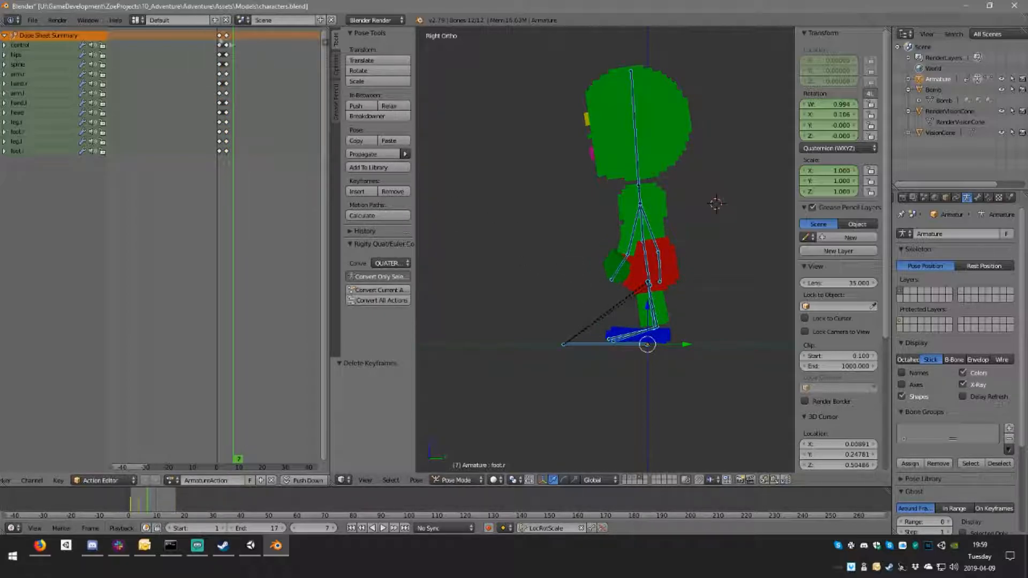
left_click_drag(225, 39, 231, 41)
right_click(656, 316)
key("r")
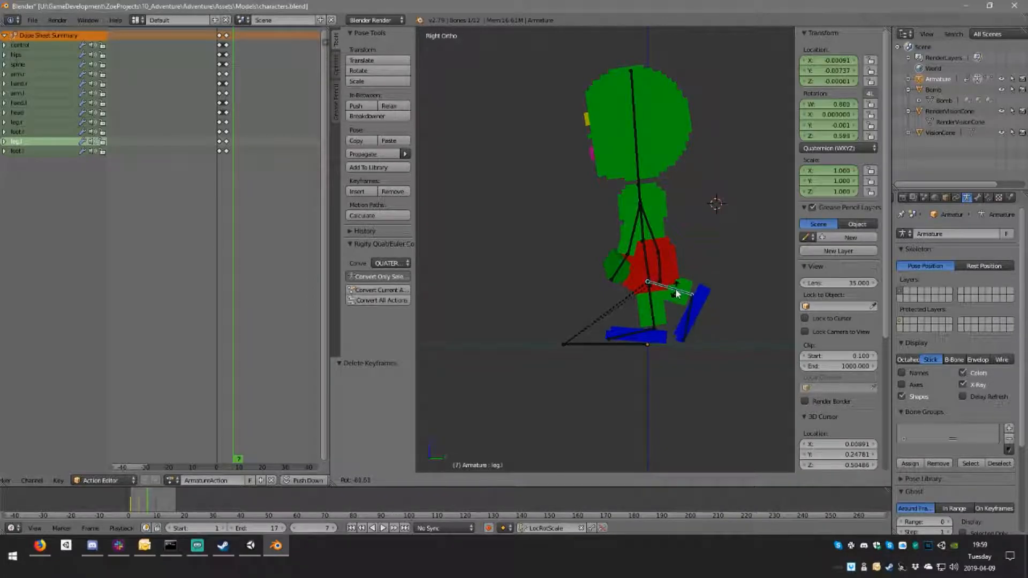
key("Escape")
Step: Examine the keyed poses at frames 1 and 4 from an angled view to check which leg leads
middle_click_drag(677, 293, 691, 296)
key("shift+Left")
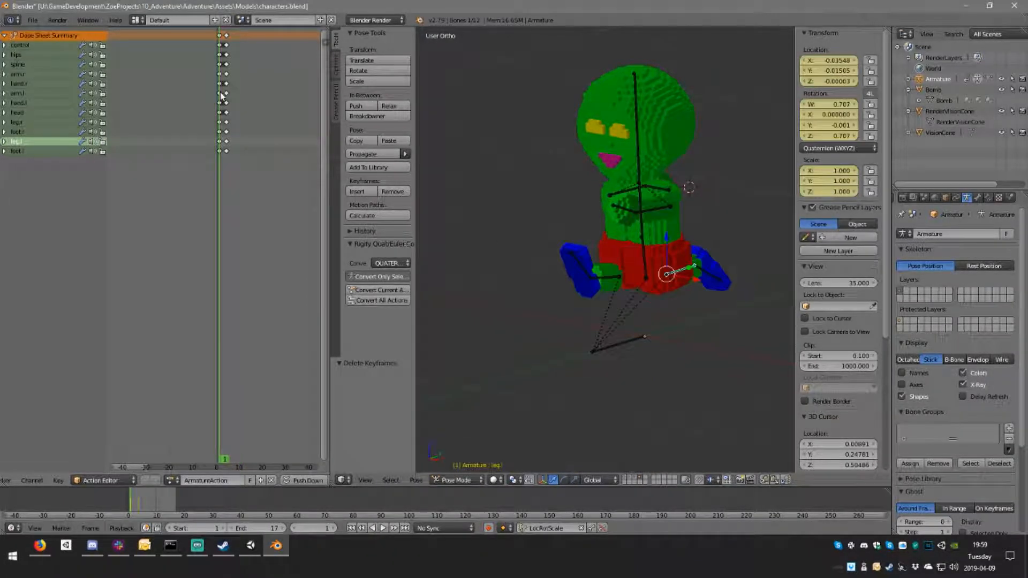
left_click(226, 94)
left_click(219, 96)
left_click(227, 98)
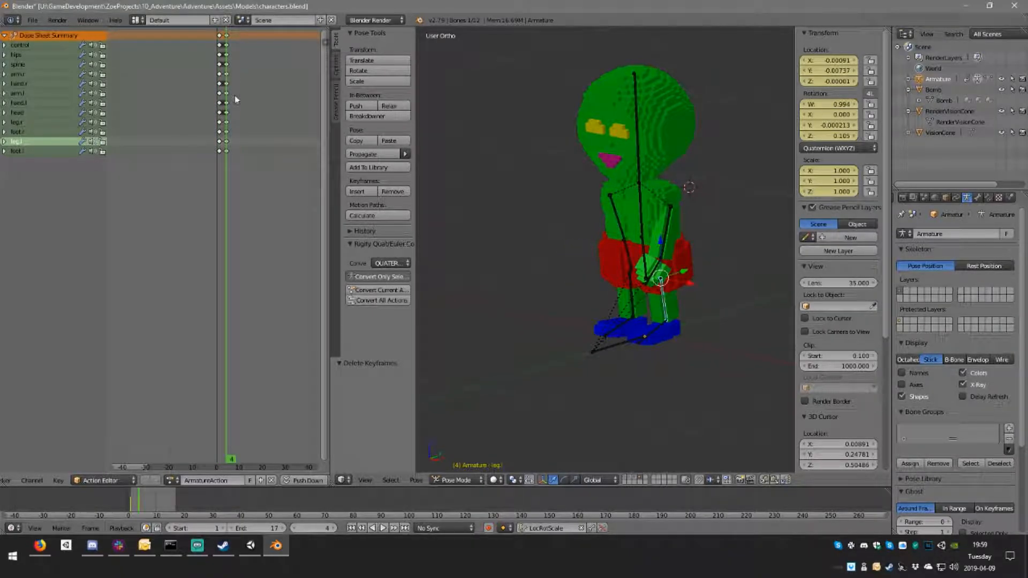
left_click(235, 97)
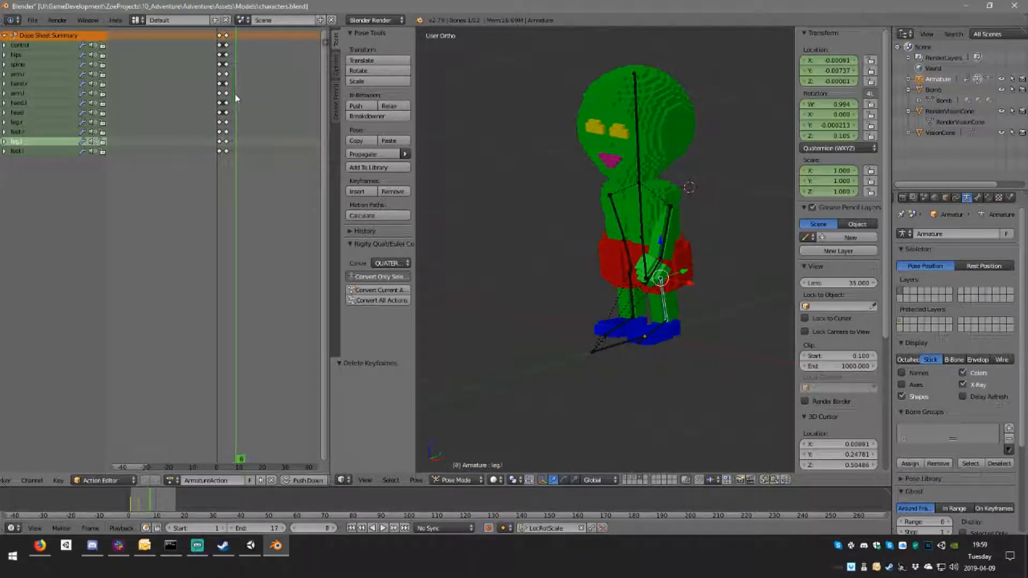
middle_click_drag(668, 320, 645, 306)
Step: At frame 7, swing the right leg bone back by -83.4°, move it 0.061 in Y and rotate its foot by -42.9°
right_click(649, 306)
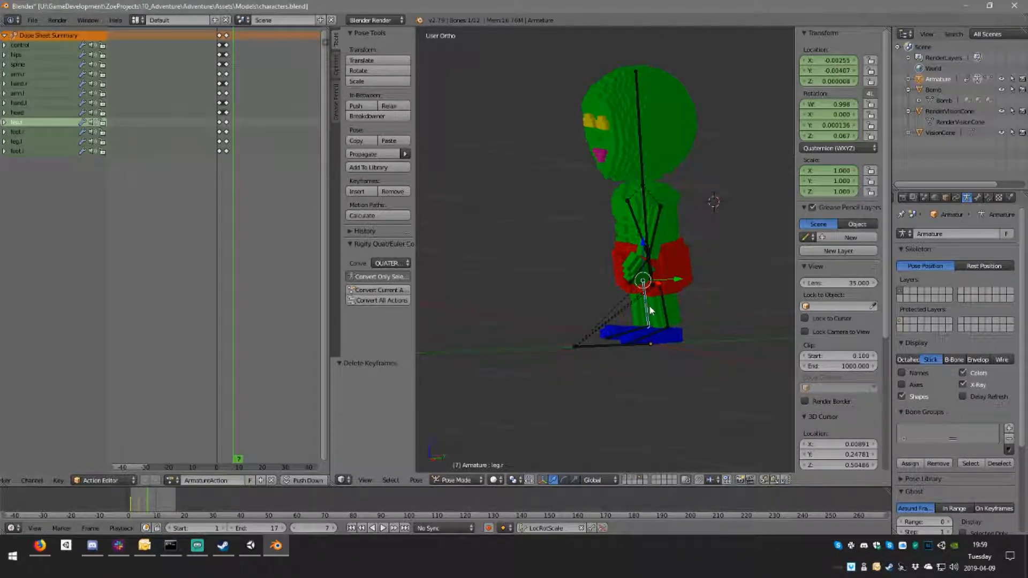
key("KP_3")
key("r")
left_click(703, 253)
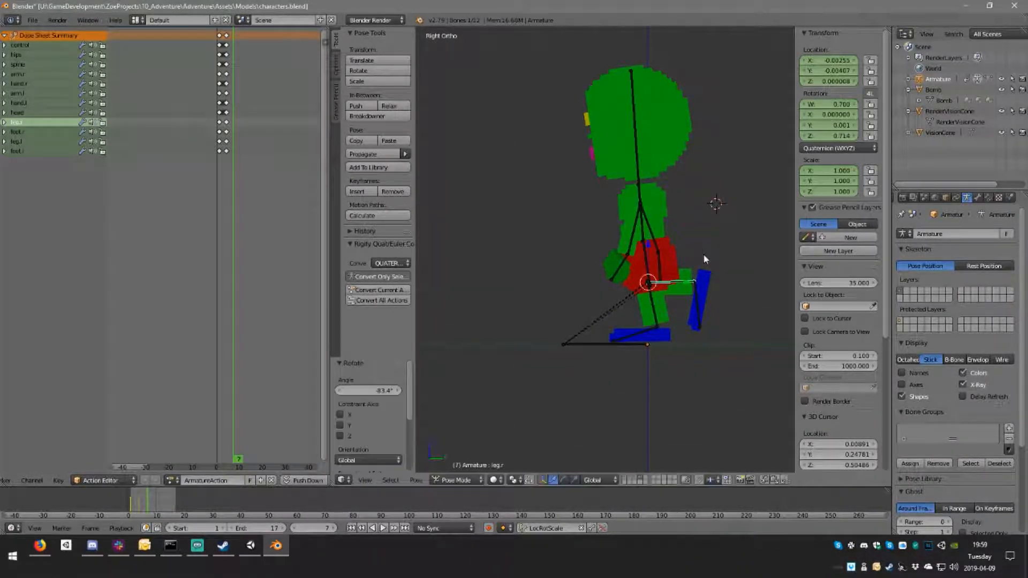
key("r")
right_click(716, 313)
key("r")
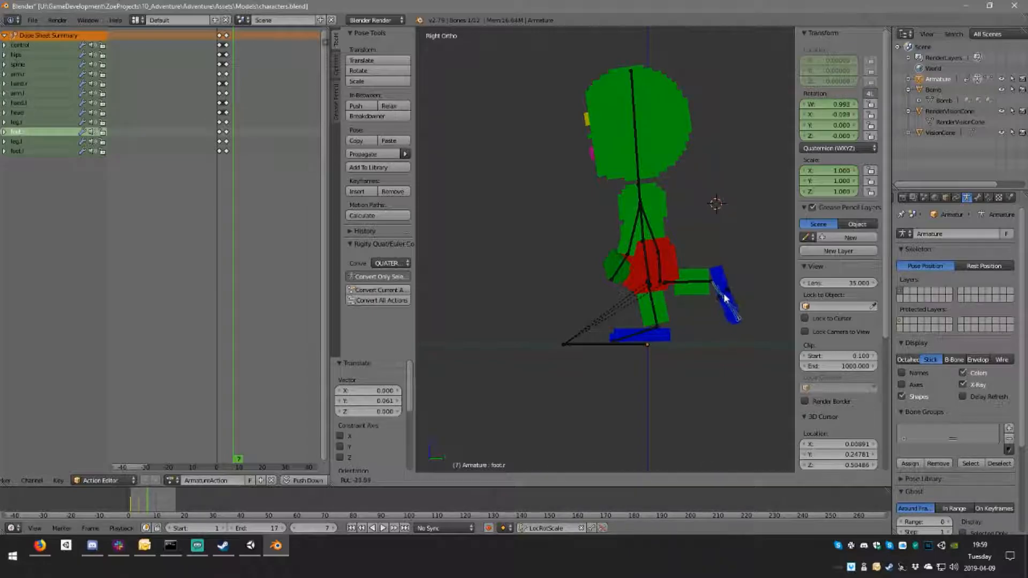
left_click(727, 294)
Step: At frame 7, swing the left leg forward to horizontal, shift it forward at the hip and rotate its foot by 35.1°
right_click(654, 307)
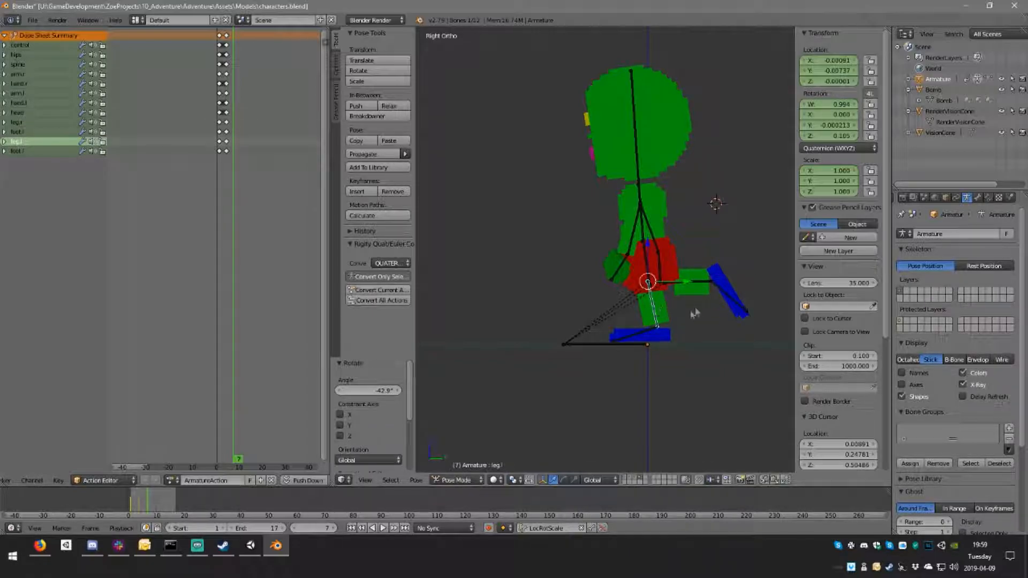
key("r")
left_click(628, 309)
key("g")
left_click(619, 306)
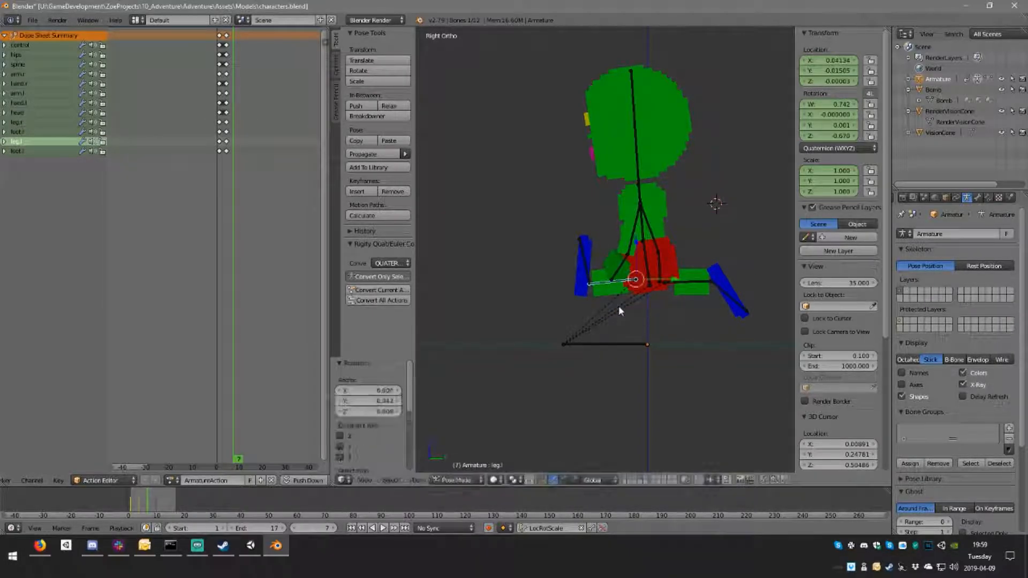
right_click(584, 264)
key("r")
left_click(647, 263)
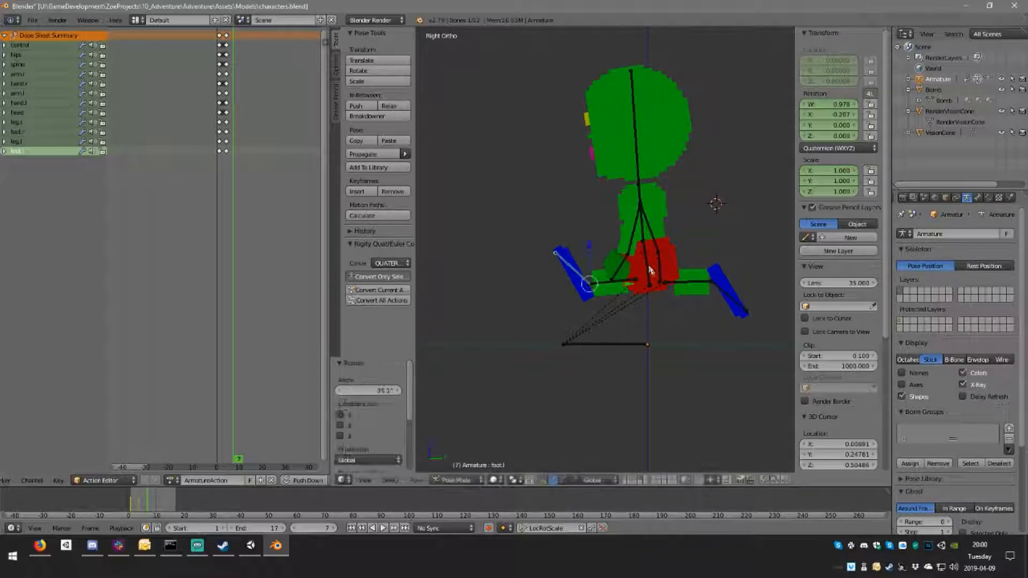
Step: Insert LocRotScale keyframes on all bones at frame 7
key("a")
key("a")
key("i")
Step: Step through the animation between frames 7 and 1 while facing the character to examine the leg motion
middle_click_drag(654, 278, 702, 276)
key("Left")
key("Left")
key("Left")
key("Left")
key("Left")
key("Left")
key("Right")
key("Right")
key("Right")
key("Right")
key("Left")
key("Left")
key("Left")
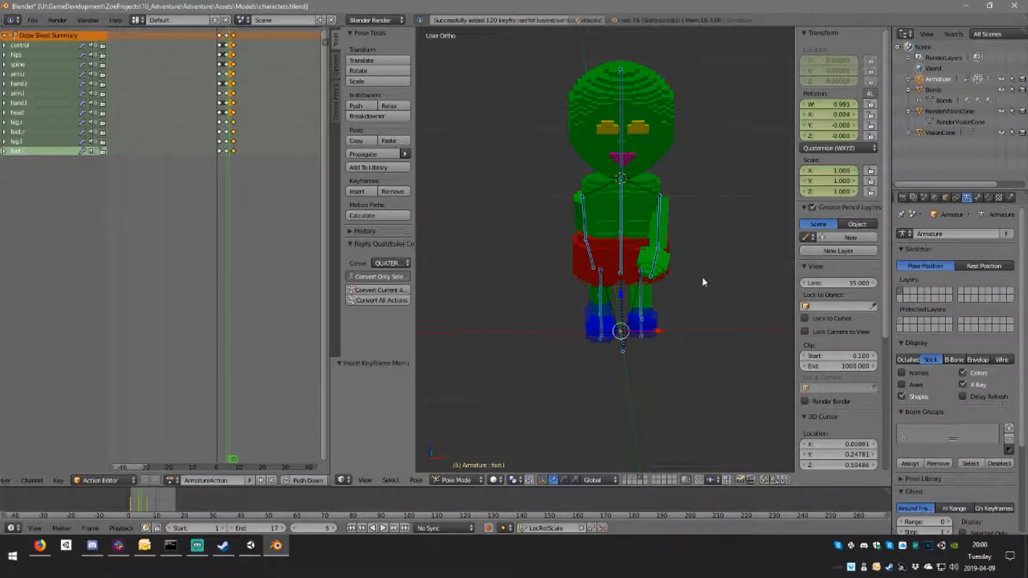
key("Left")
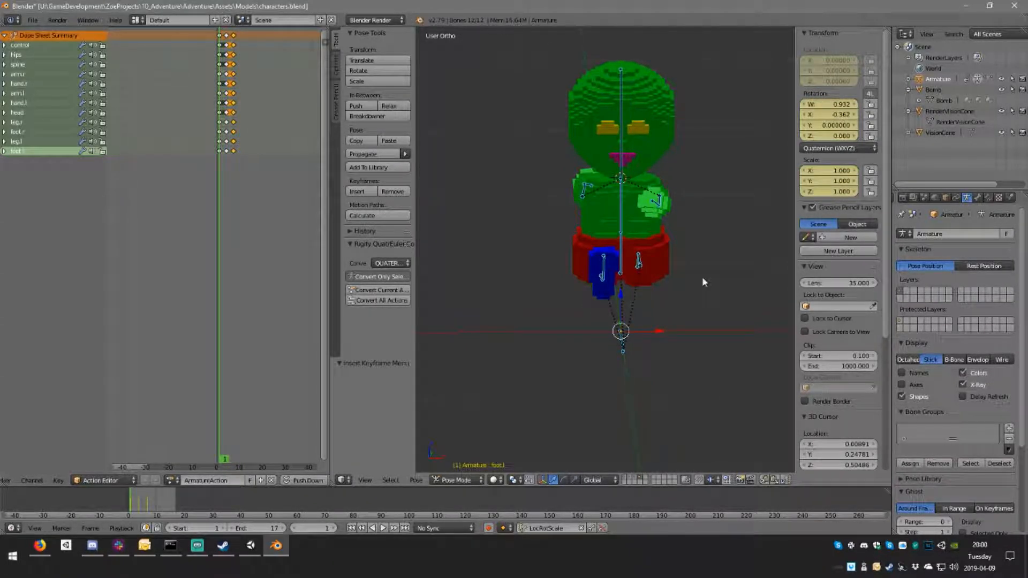
Step: At frame 1 in the front view, tilt the hips bone by -3.51° and counter-rotate the spine bone by 2.66°
key("KP_3")
key("KP_1")
scroll(619, 195, "up", 2)
right_click(634, 263)
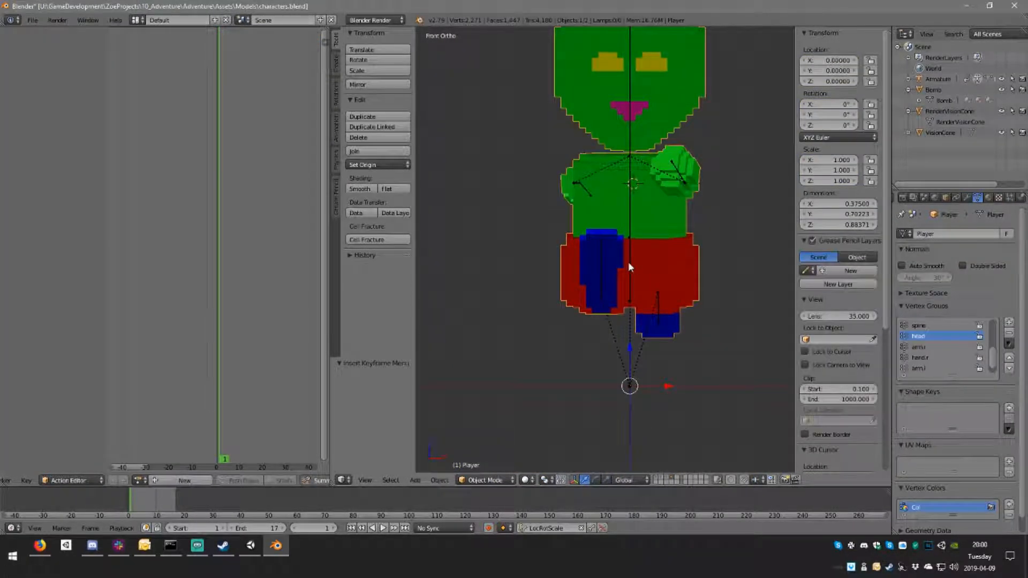
right_click(628, 262)
key("r")
left_click(631, 222)
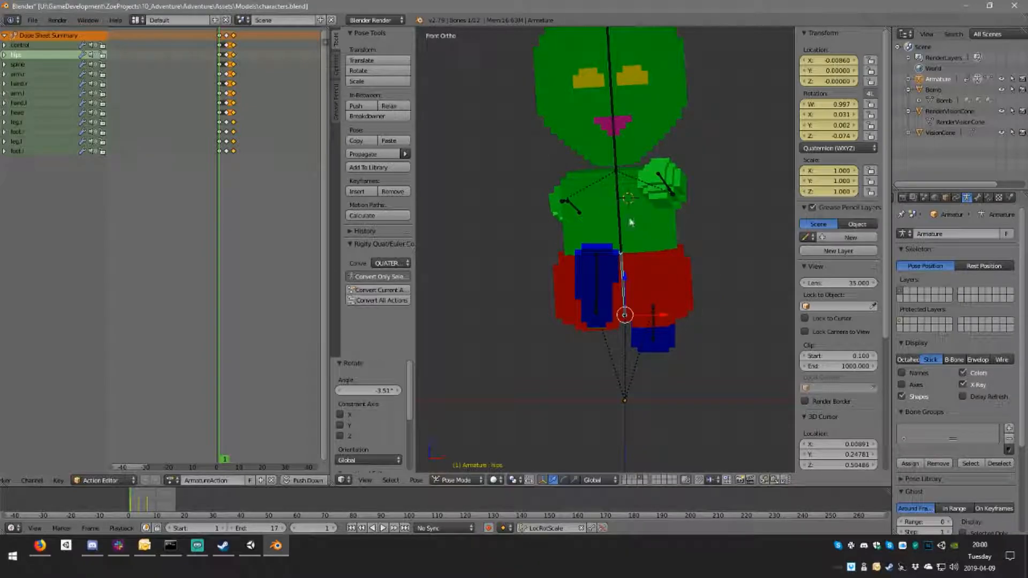
right_click(622, 222)
key("r")
left_click(620, 159)
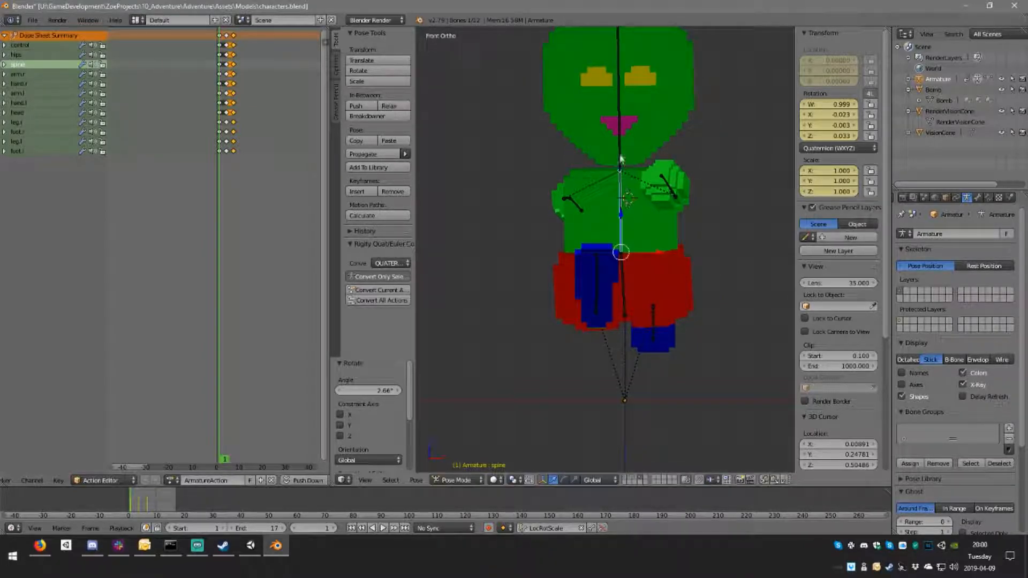
Step: At frame 1, counter-rotate the head bone and insert LocRotScale keyframes on all bones
right_click(620, 158)
key("a")
key("a")
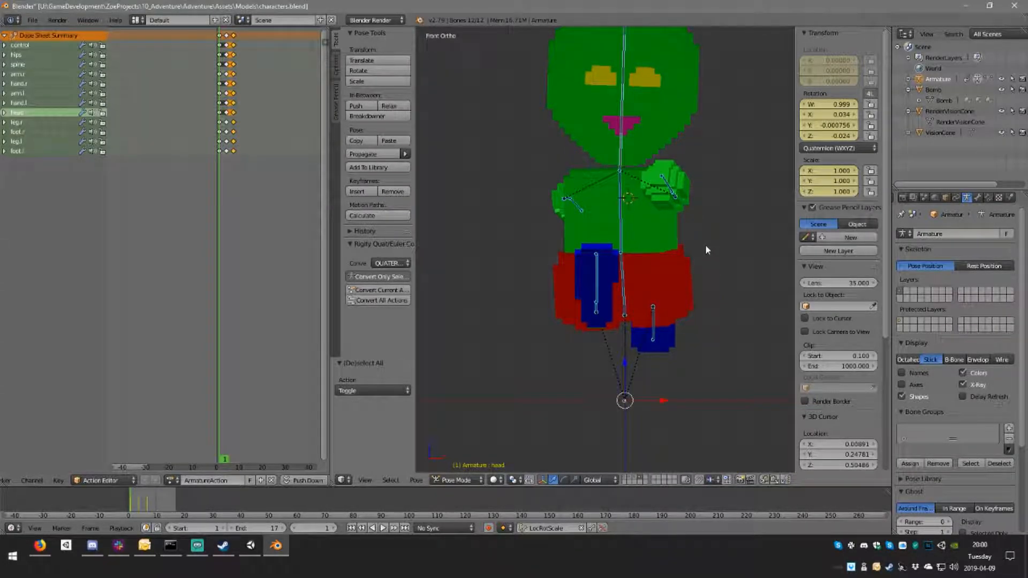
key("i")
Step: At frame 7 in the front view, rotate the hips bone by 2.82° and counter-rotate the spine bone
left_click(227, 122)
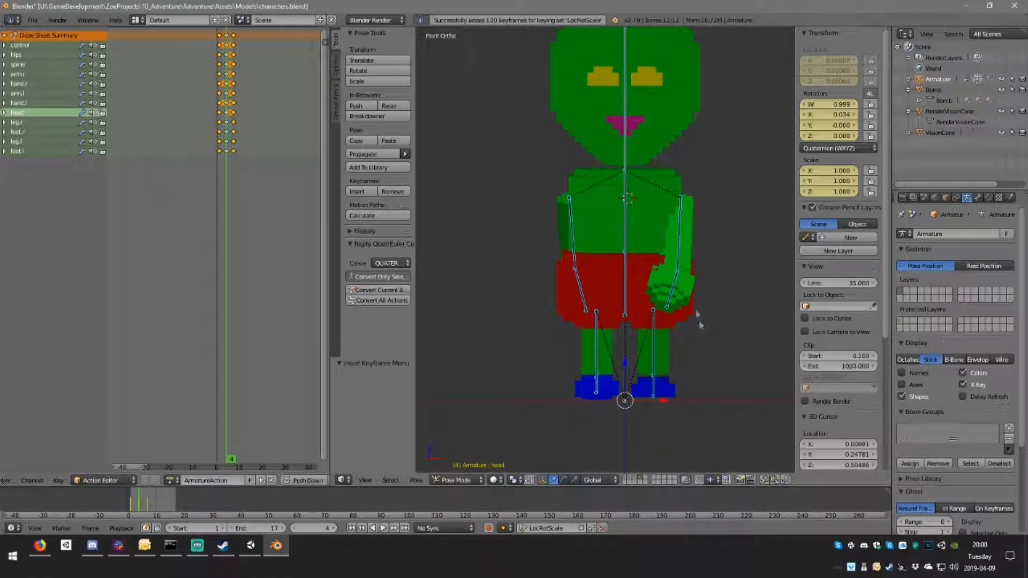
right_click(622, 291)
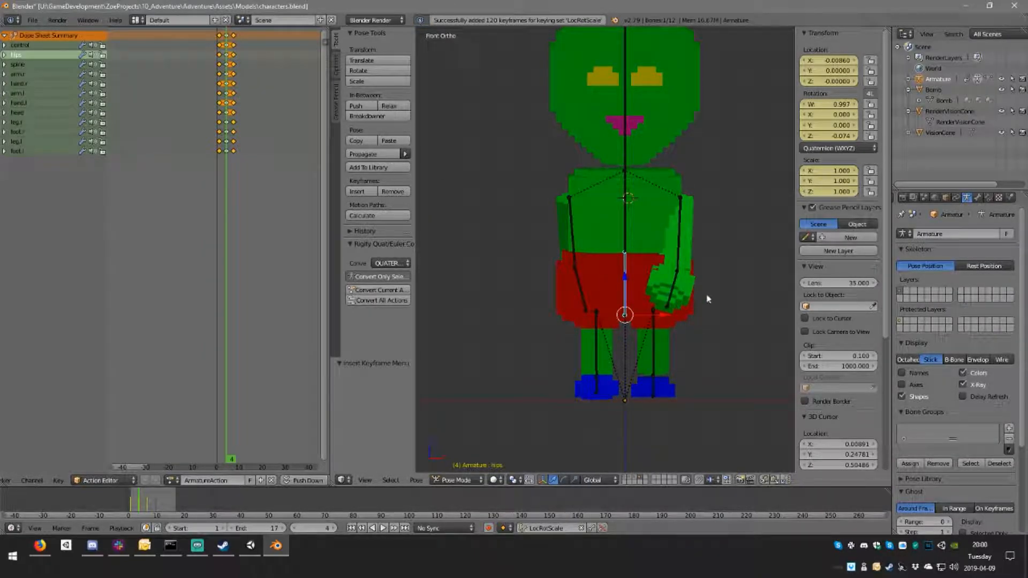
middle_click_drag(718, 337, 664, 338)
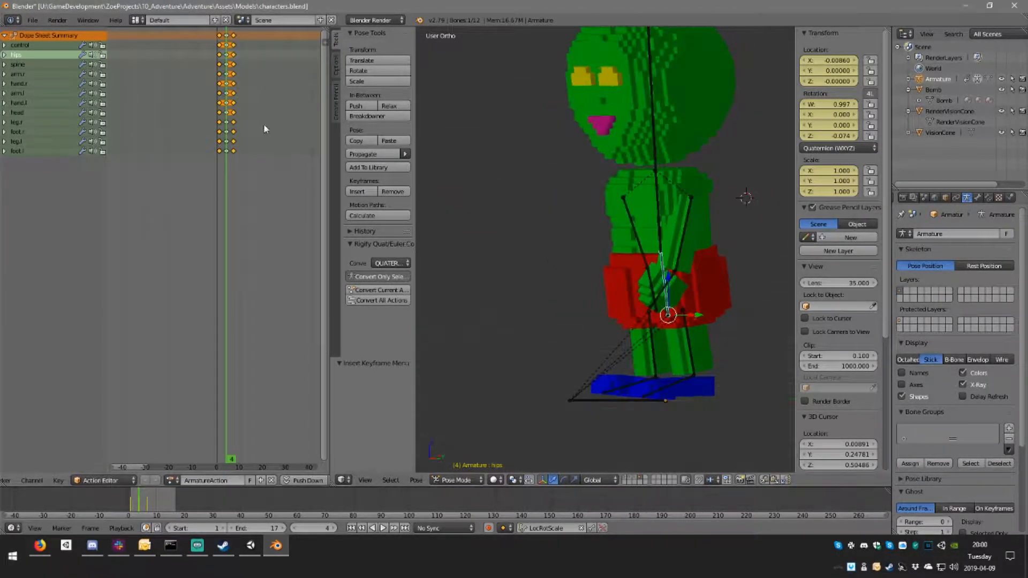
left_click(233, 111)
middle_click_drag(541, 274, 666, 287)
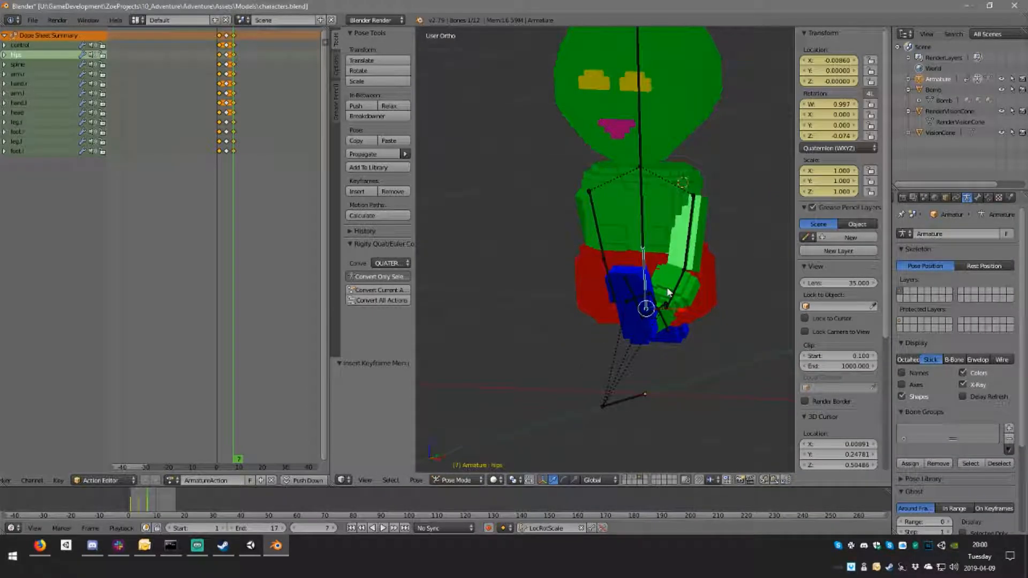
key("ctrl+KP_1")
key("ctrl+KP_3")
key("ctrl+KP_1")
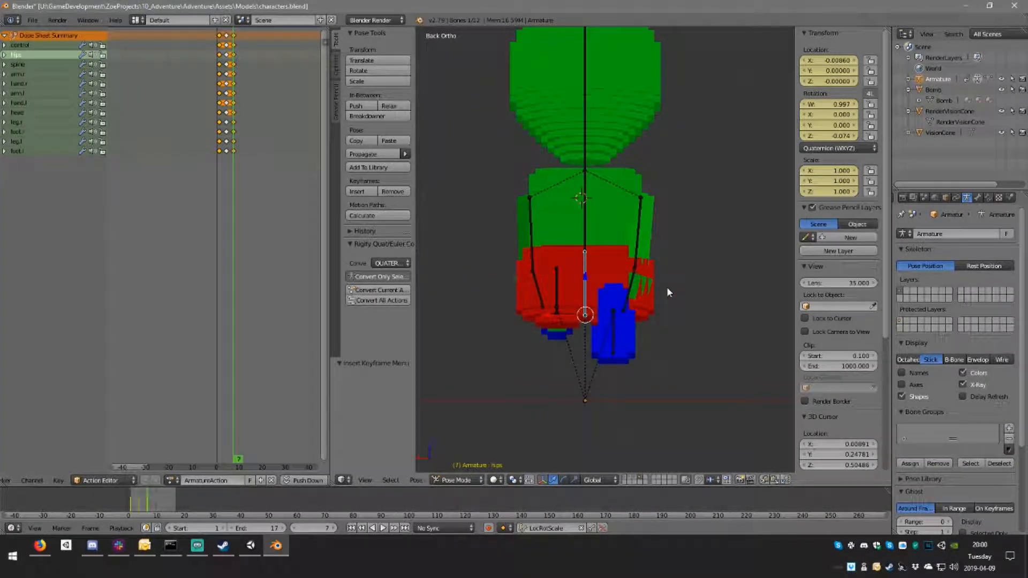
key("KP_3")
key("KP_1")
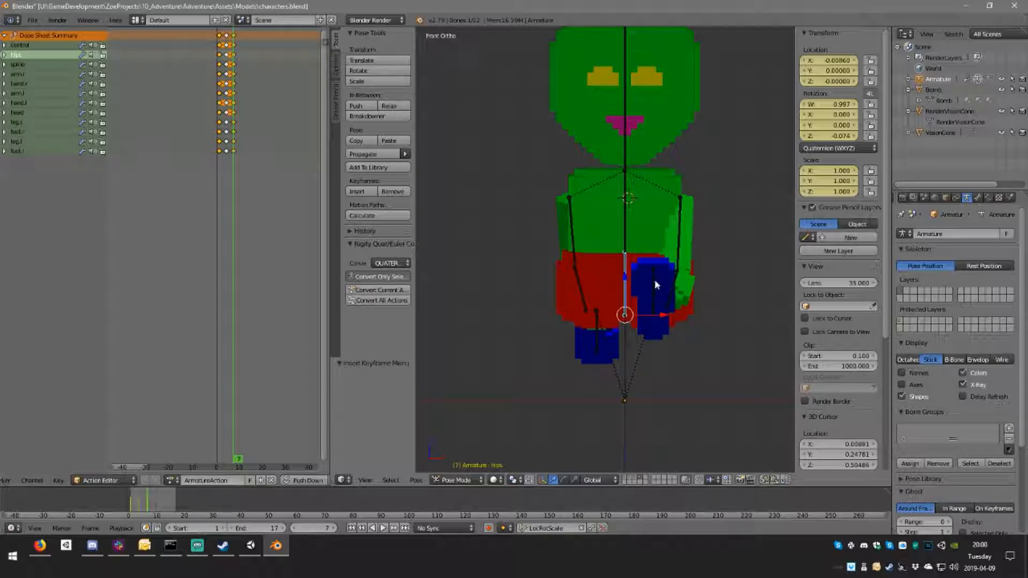
key("r")
left_click(655, 286)
right_click(631, 230)
key("r")
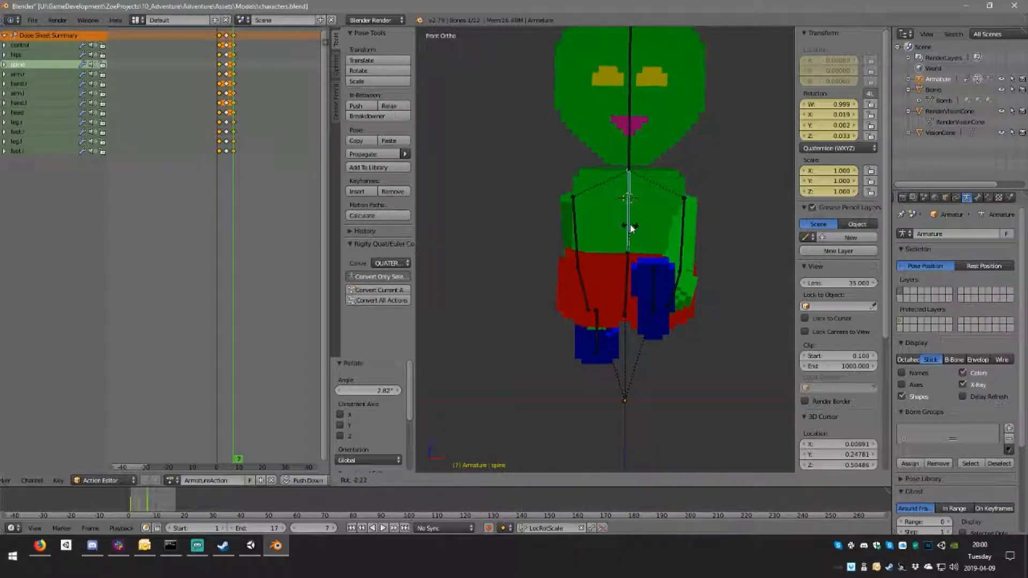
left_click(631, 230)
Step: Counter-rotate the head bone at frame 7 and insert LocRotScale keyframes on all bones
right_click(632, 138)
key("a")
key("a")
key("i")
Step: At frame 7, swing the left arm backward by about 96° to nearly horizontal and keyframe it
middle_click_drag(700, 279, 589, 276)
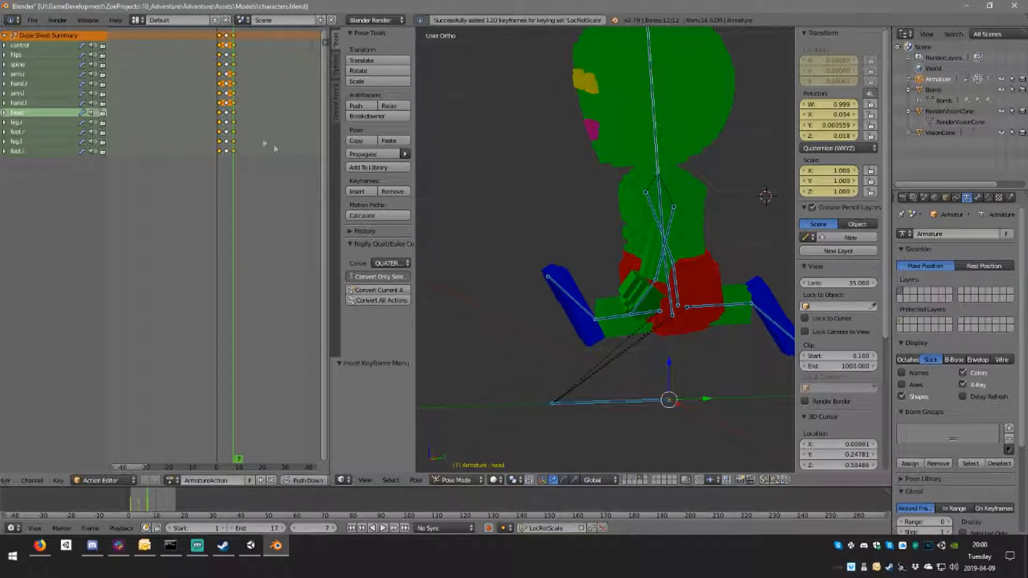
left_click(226, 120)
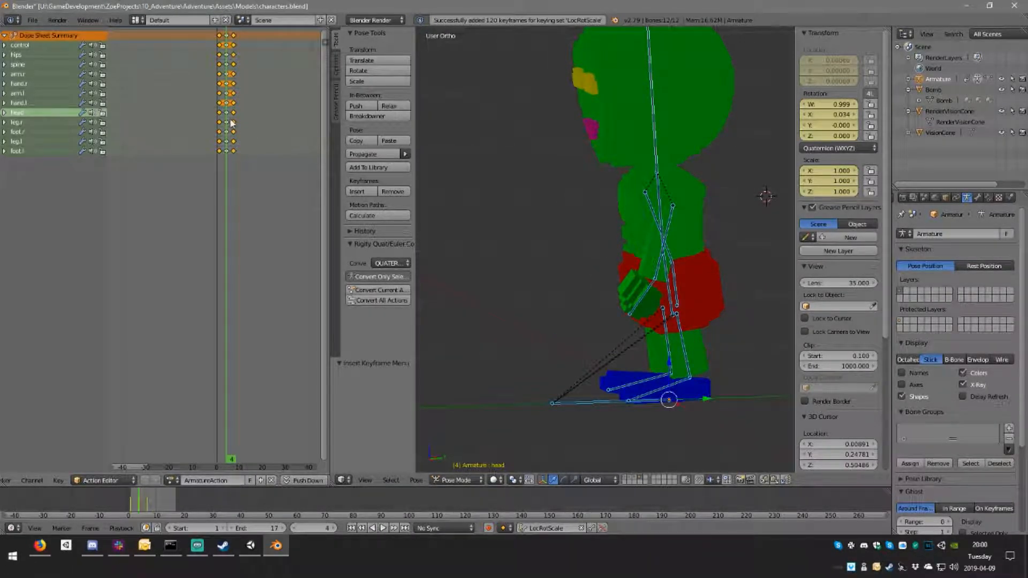
left_click(232, 123)
key("Right")
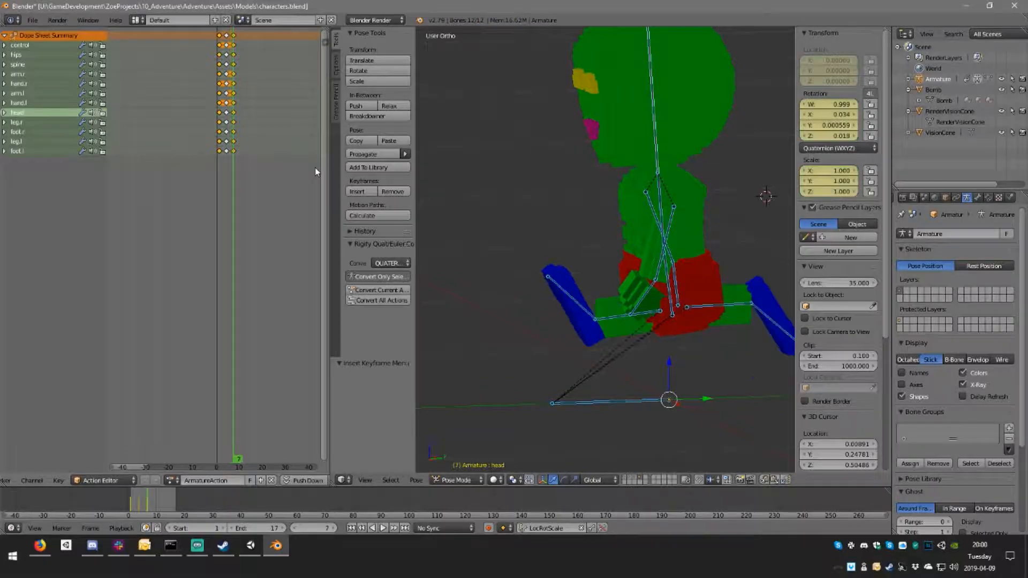
right_click(666, 235)
middle_click_drag(709, 241, 691, 234)
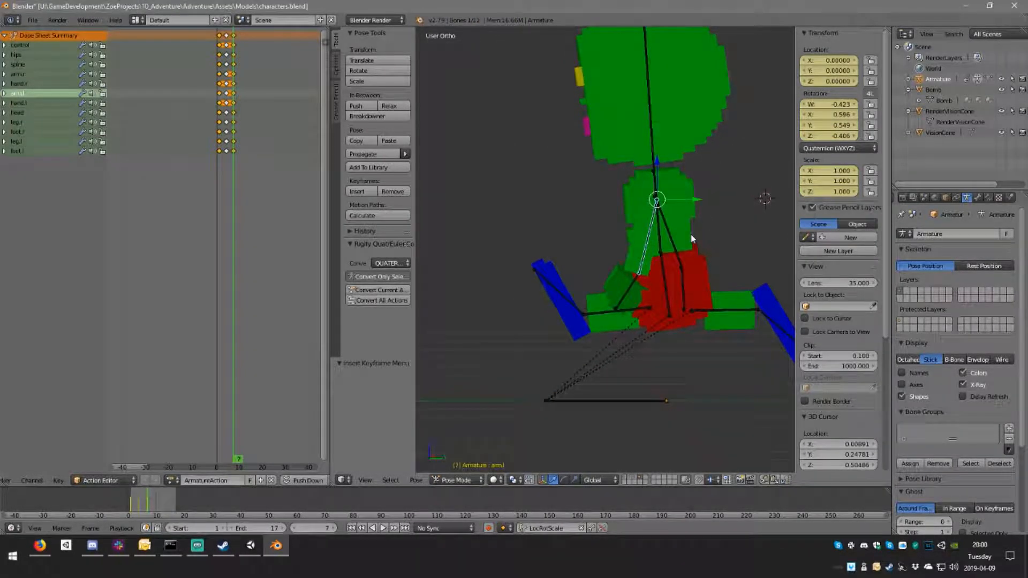
key("r")
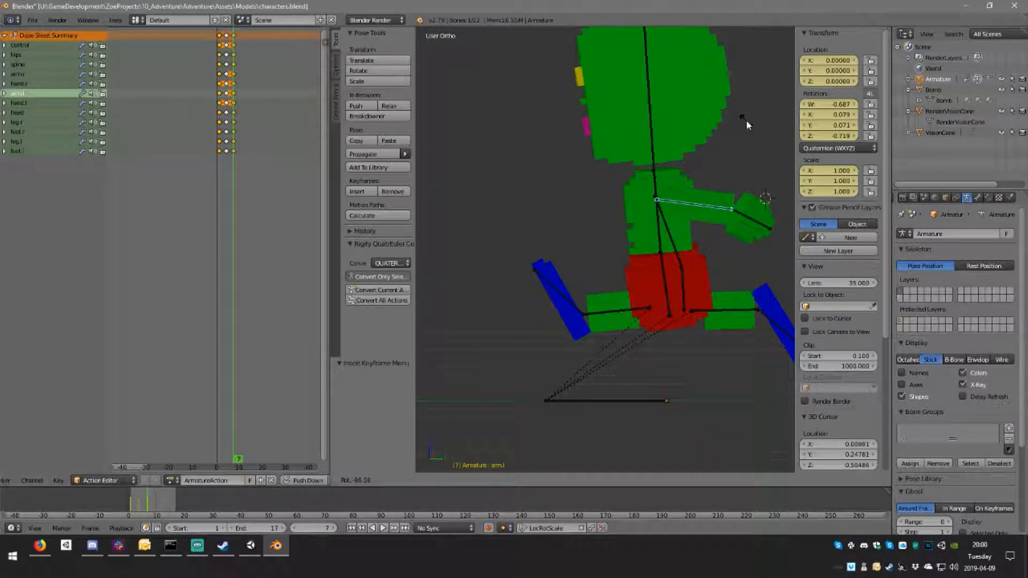
left_click(746, 120)
middle_click_drag(631, 245, 670, 252)
key("i")
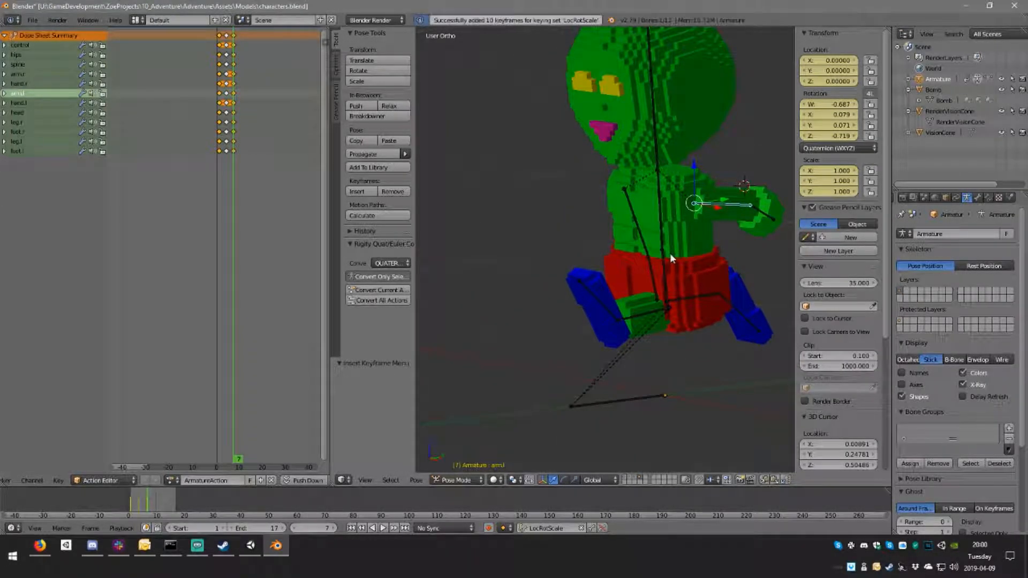
Step: At frame 7, swing the right arm forward with a -109° rotation and insert a LocRotScale keyframe on it
key("Left")
key("Left")
key("Left")
key("Right")
key("Right")
key("Right")
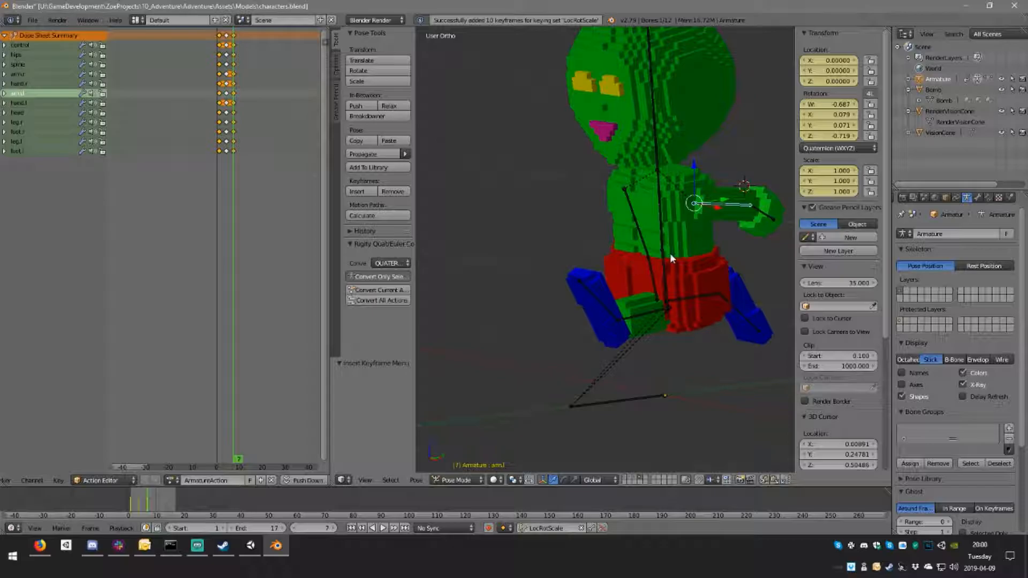
middle_click_drag(670, 253, 754, 230)
right_click(546, 217)
middle_click_drag(554, 215, 616, 225)
key("r")
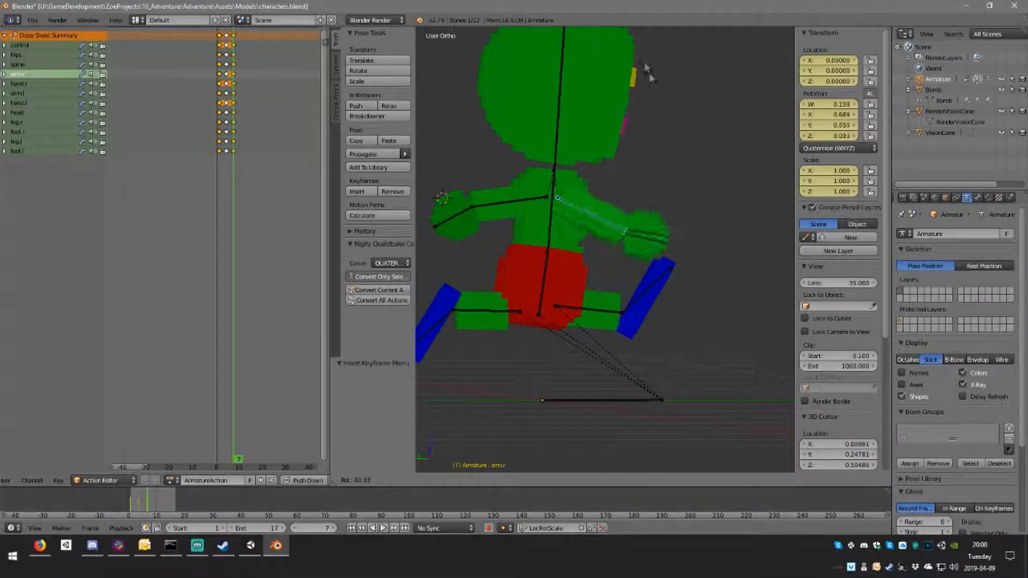
left_click(602, 472)
middle_click_drag(649, 340, 522, 369)
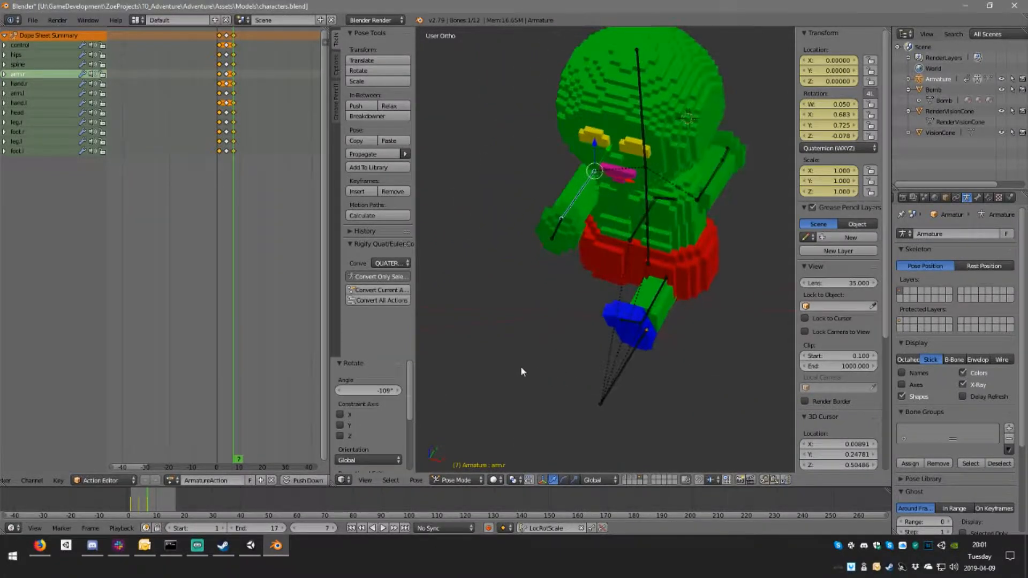
middle_click_drag(592, 348, 519, 319)
key("i")
Step: Play the animation from frame 1 to check the arm and leg swing
scroll(524, 332, "down", 3)
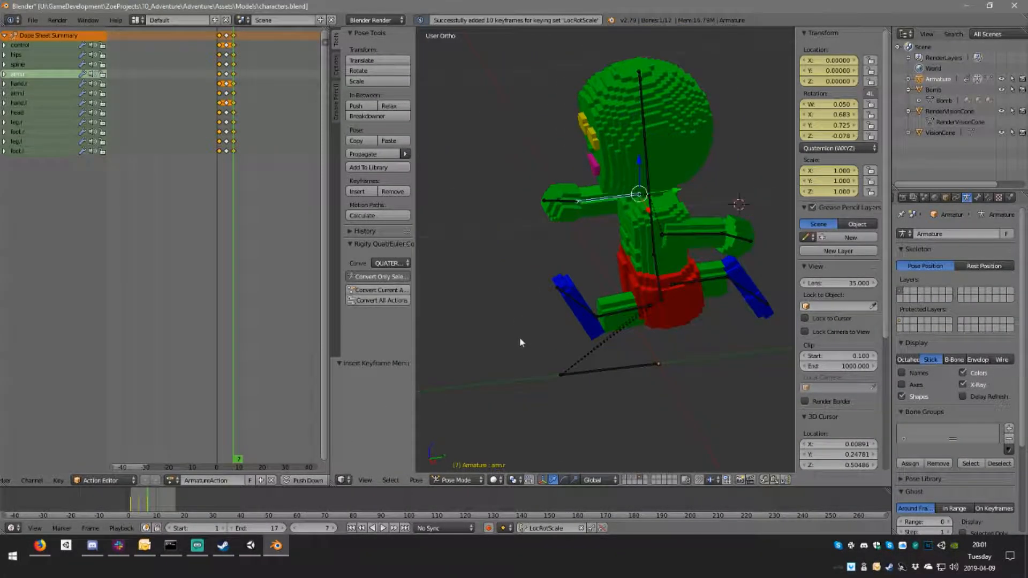
left_click(220, 65)
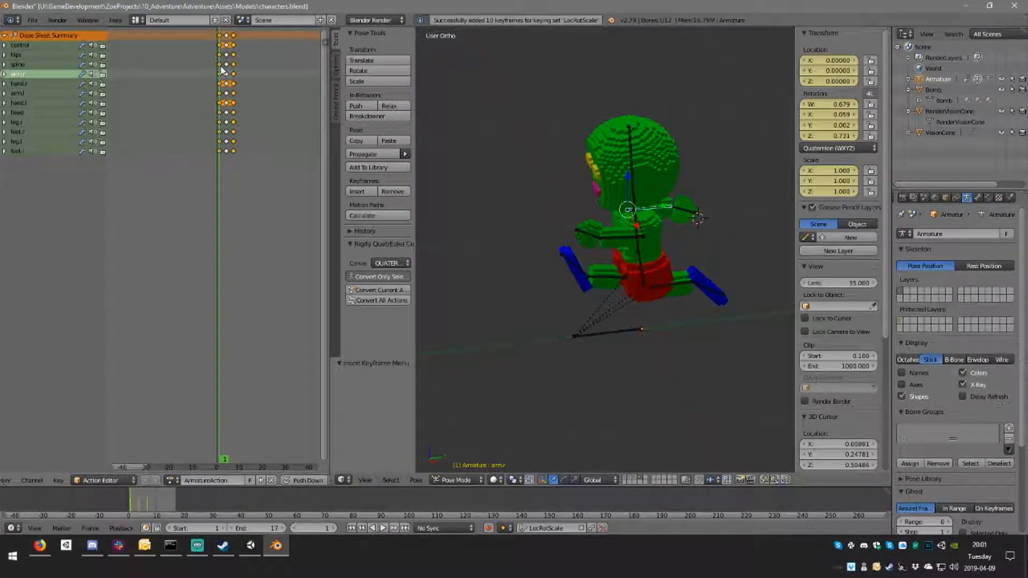
key("alt+a")
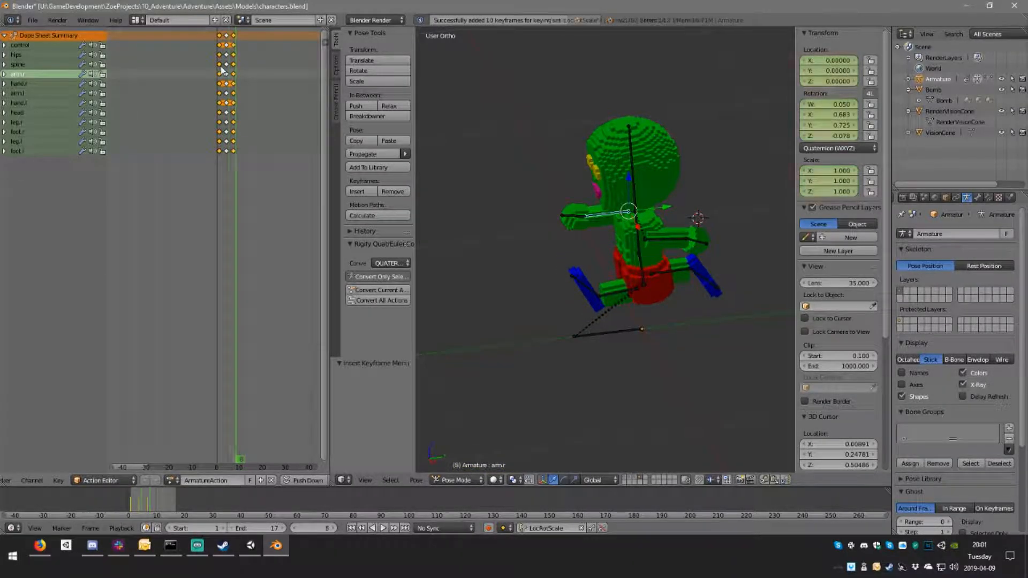
Step: Duplicate the passing pose keyframes of all bones from frame 4 to frame 10
left_click(227, 39)
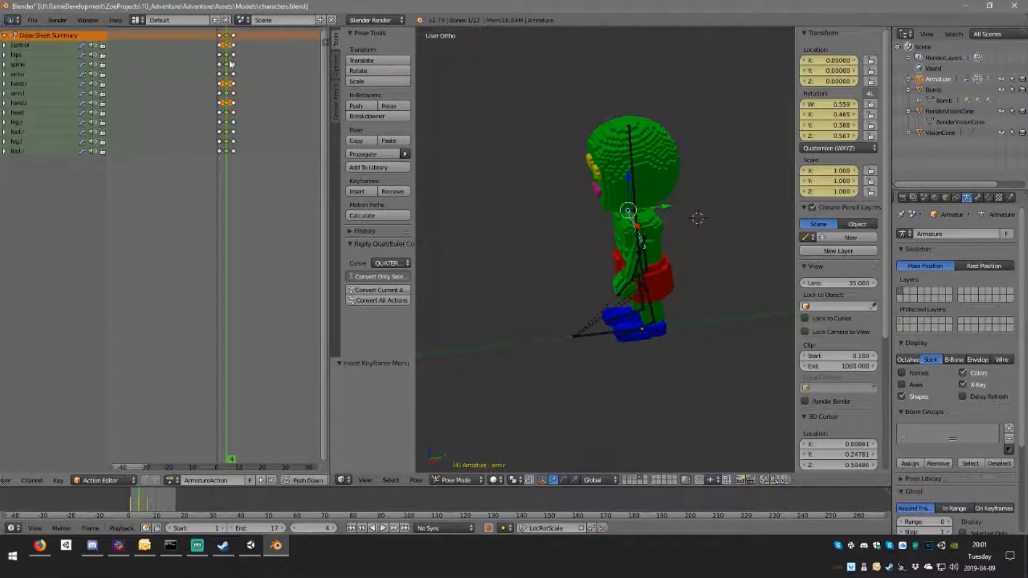
key("shift+d")
left_click(245, 57)
key("alt+a")
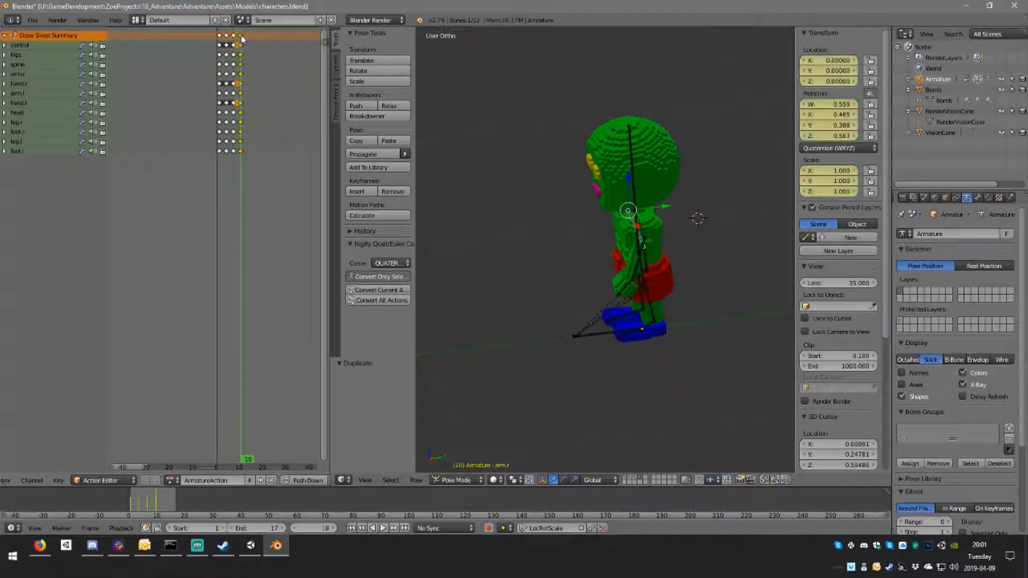
Step: Duplicate the stride keyframes of all bones from frame 1 to frame 13 and set the animation's end frame to 13
left_click(221, 38)
right_click(221, 38)
key("shift+d")
left_click(248, 37)
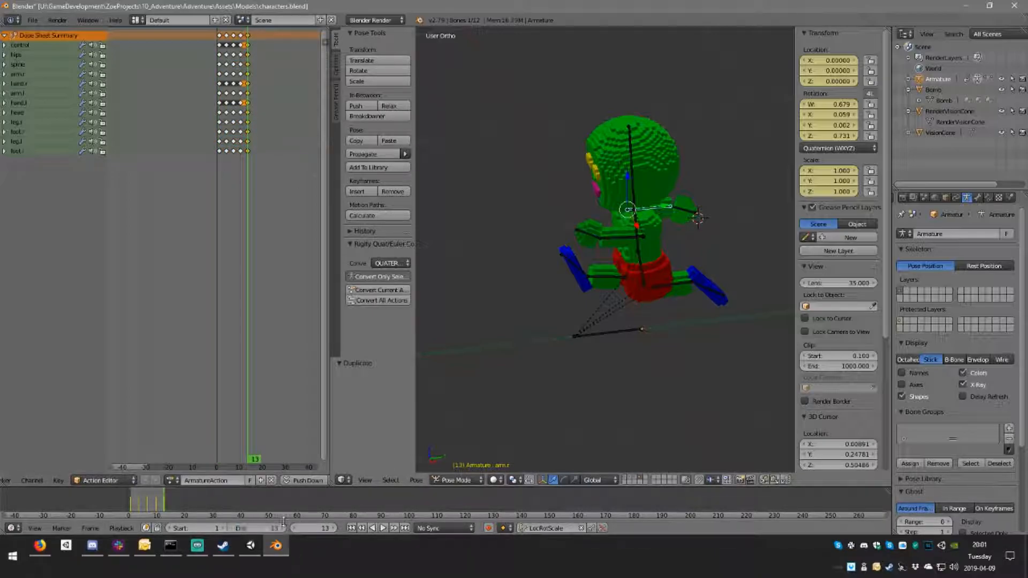
Step: Play the looping walk cycle from the side and examine the poses at frames 4 and 1
left_click(384, 530)
mouse_move(616, 257)
middle_mouse_down()
mouse_move(720, 230)
mouse_move(502, 249)
mouse_move(615, 242)
middle_mouse_up()
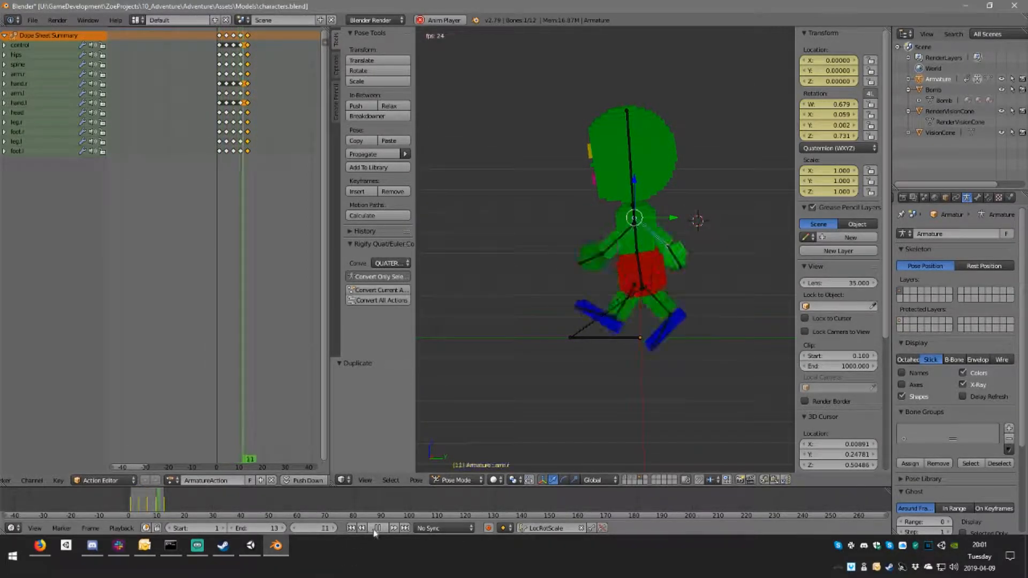
key("Escape")
key("Up")
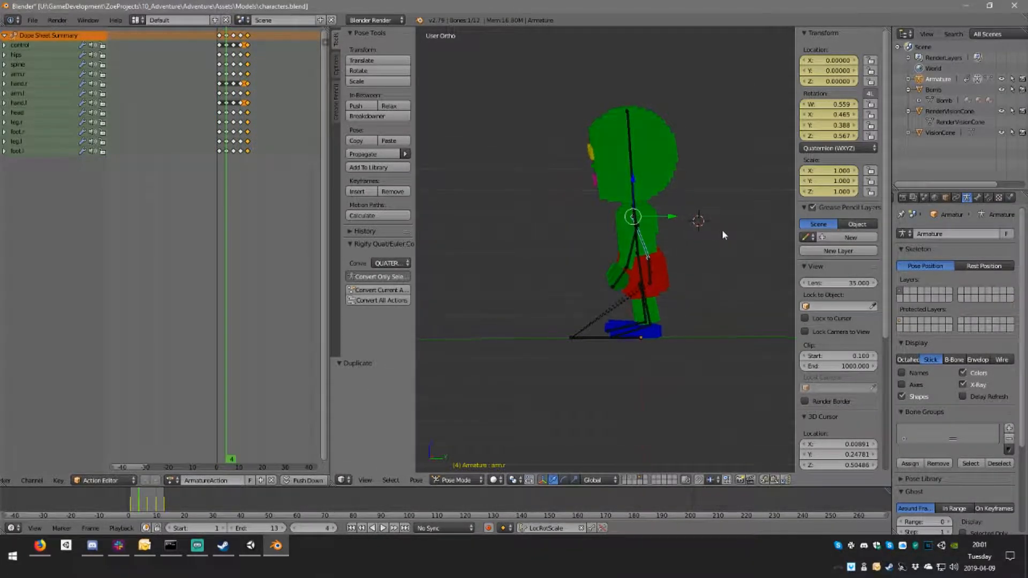
scroll(722, 229, "up", 5)
scroll(641, 237, "down", 4)
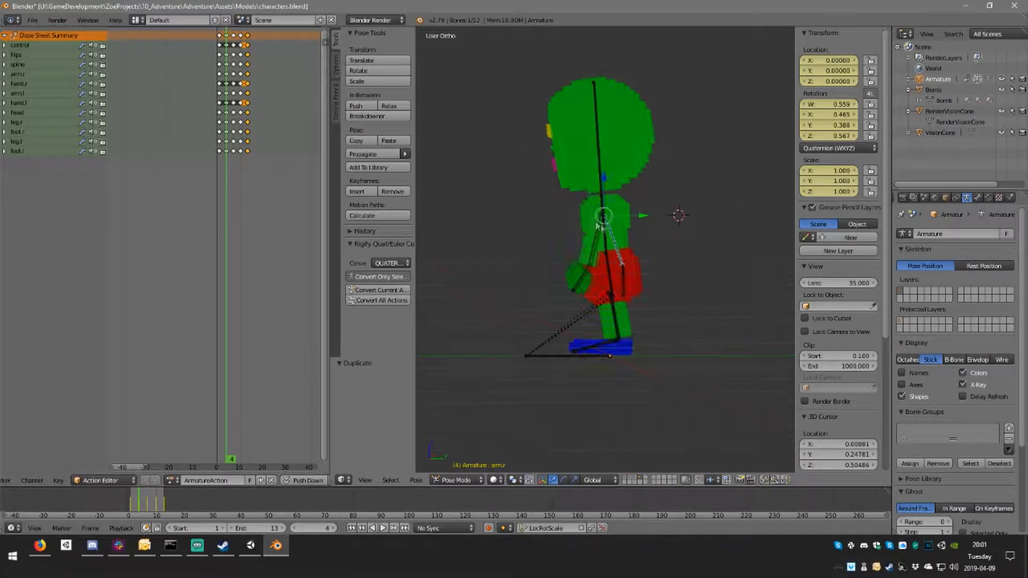
left_click(220, 89)
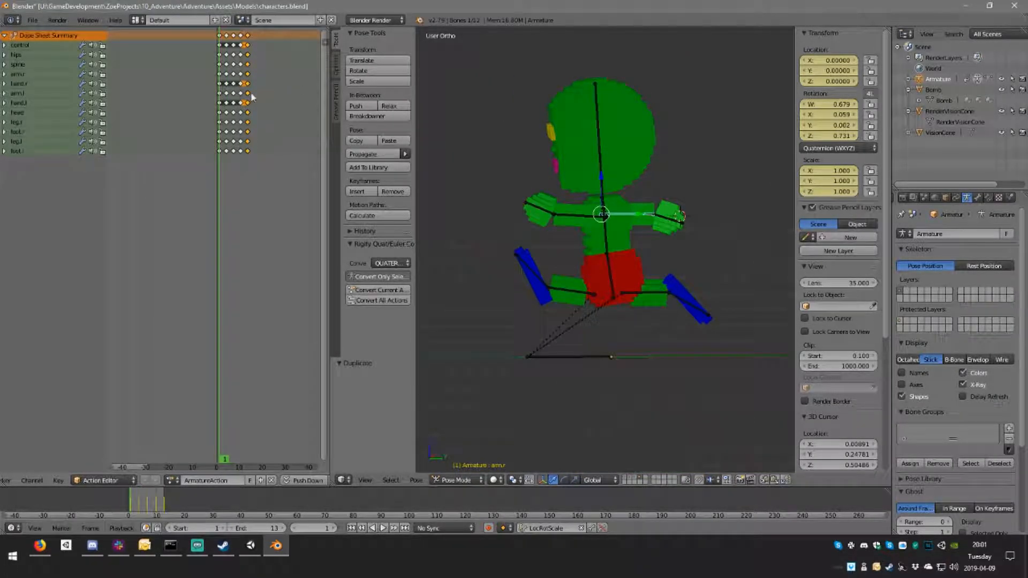
key("alt+a")
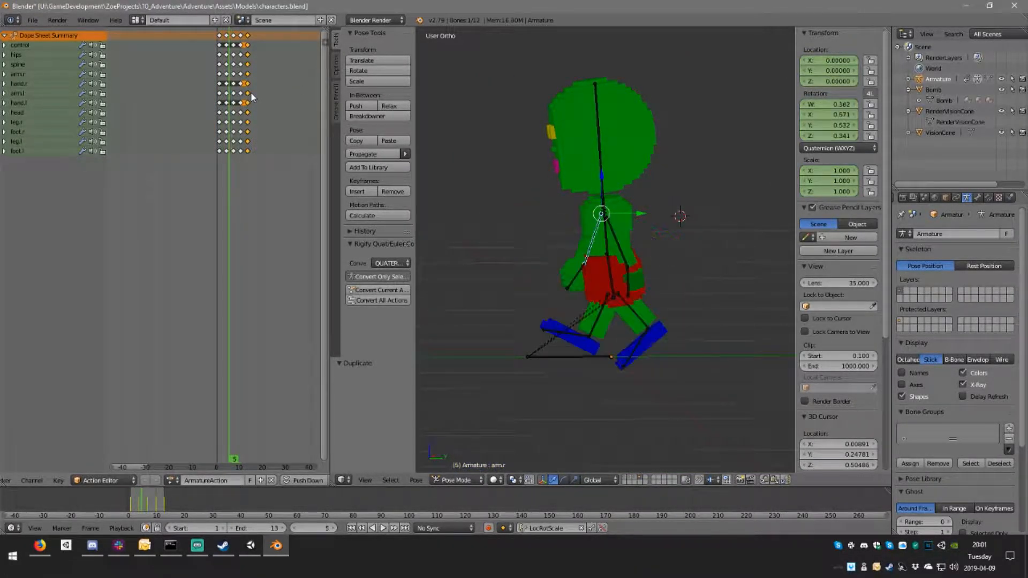
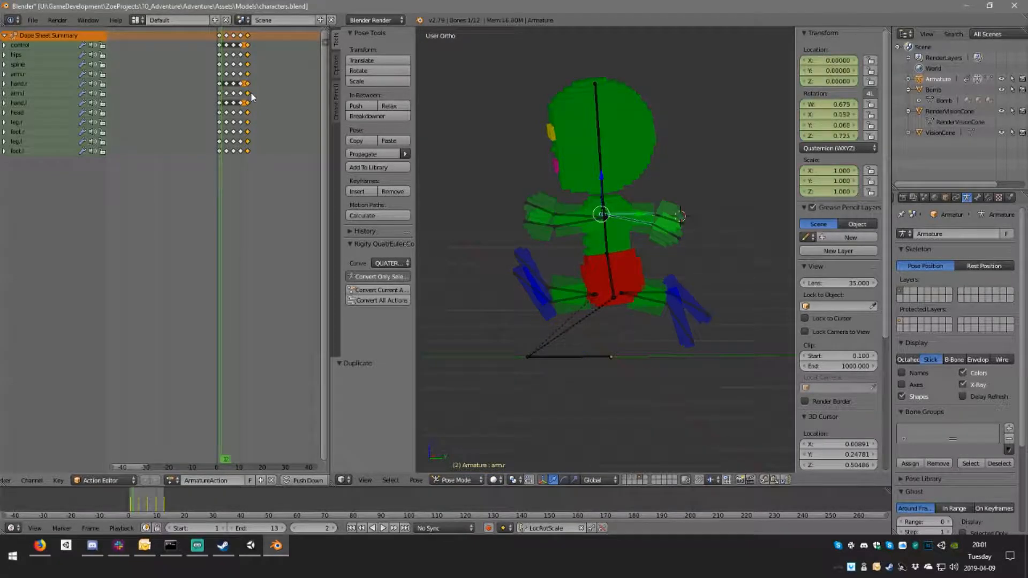
Step: Scrub back and forth through the walk cycle in the right side view, comparing the transitions between stride and passing poses
key("KP_3")
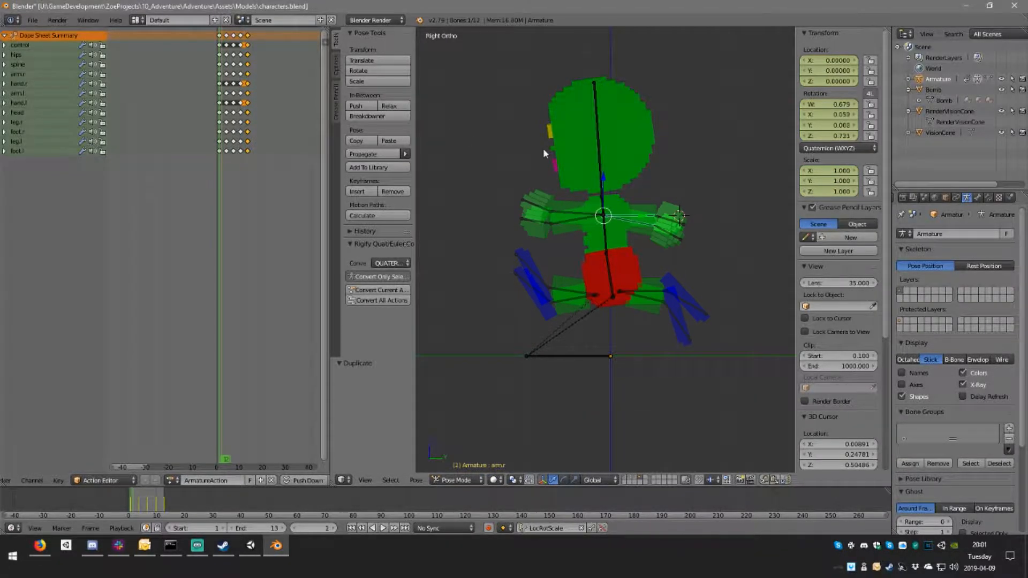
key("Left")
key("Left")
key("Left")
key("Left")
key("Left")
key("Left")
key("Left")
key("Left")
key("Left")
key("Left")
key("Left")
key("Left")
key("Left")
key("Left")
key("Left")
key("Left")
key("Left")
key("Left")
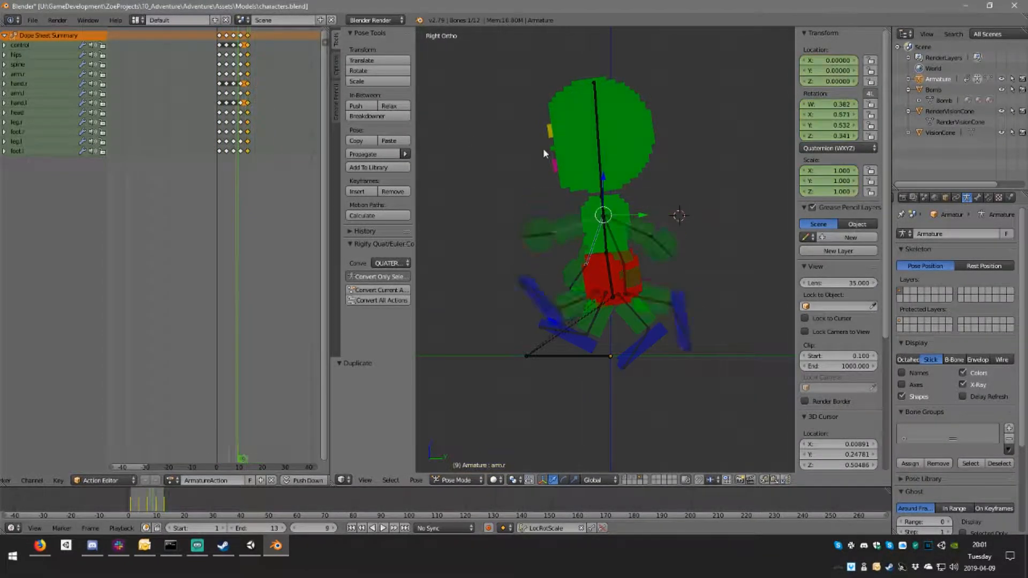
key("Right")
key("Left")
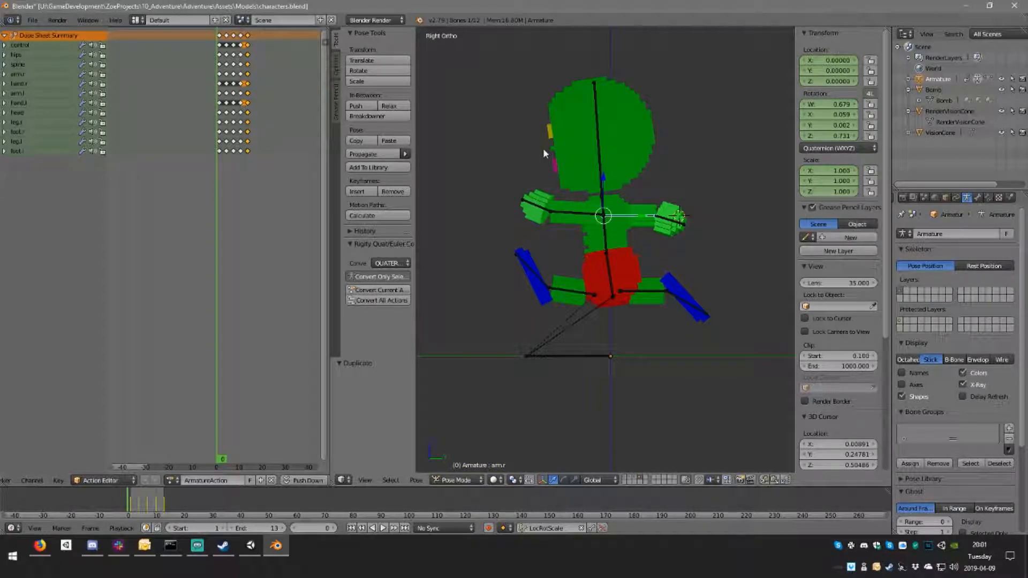
key("Right")
key("Right")
key("Right")
key("Right")
key("Left")
key("Left")
key("Left")
key("Right")
key("Right")
key("Right")
key("Right")
key("Right")
key("Left")
key("Left")
key("Left")
key("Left")
key("Left")
key("Right")
key("Right")
key("Right")
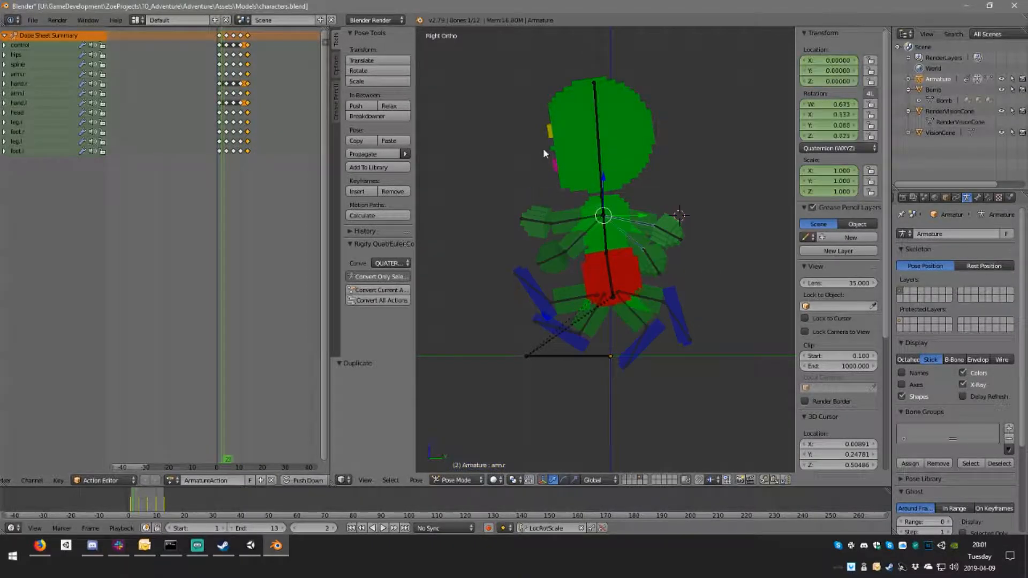
key("Left")
key("Left")
key("Right")
key("Right")
key("Right")
key("Right")
key("Right")
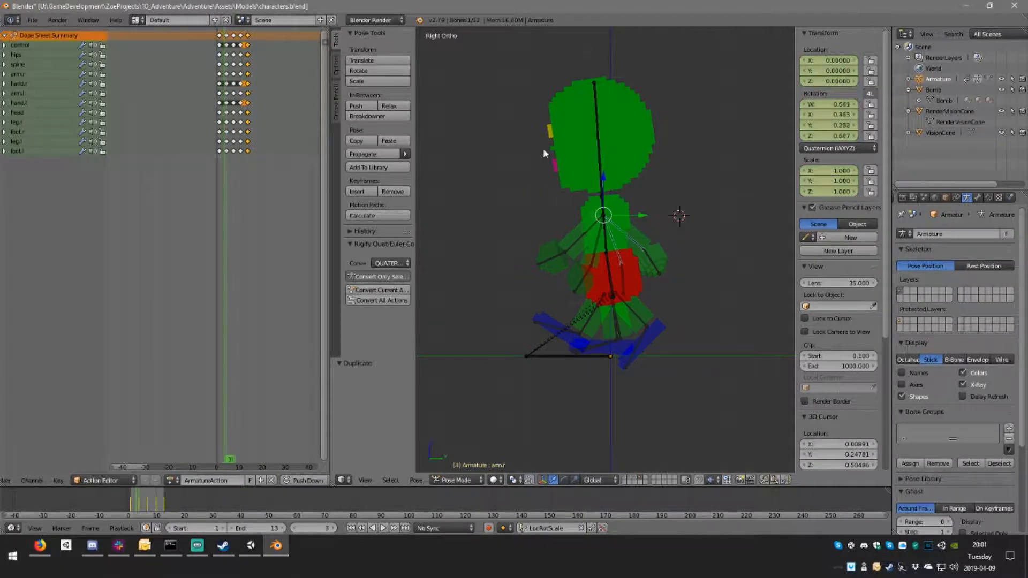
key("Left")
key("Left")
key("Left")
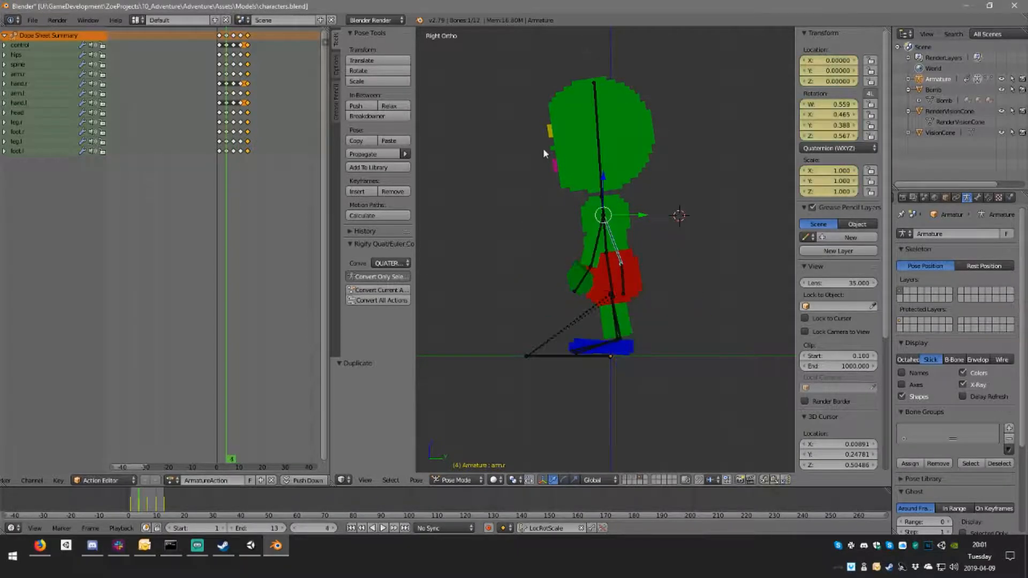
Step: Move the passing pose keyframes of all bones to frames 5 and 11 and play back the timing
key("g")
left_click(234, 41)
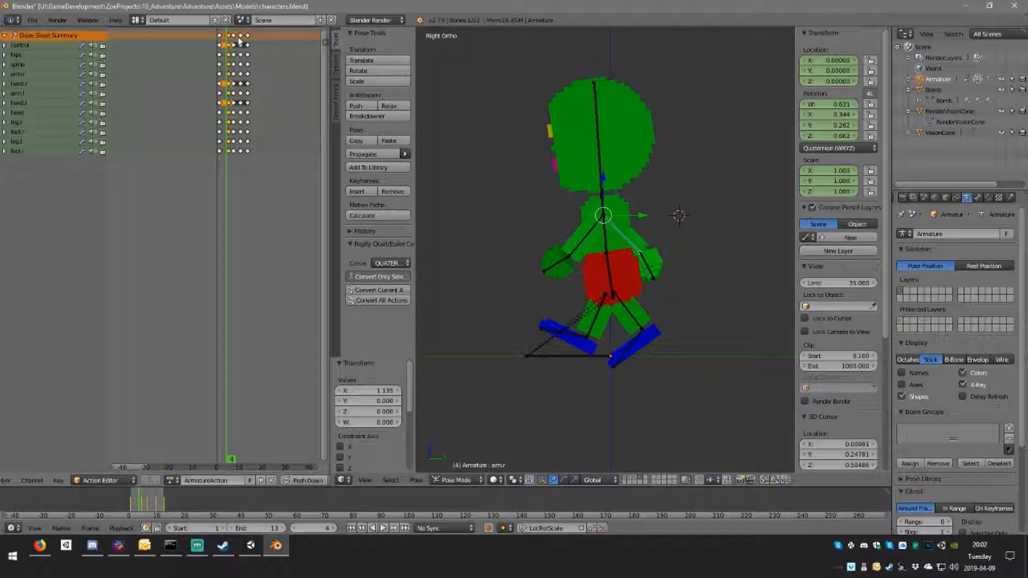
left_click(384, 529)
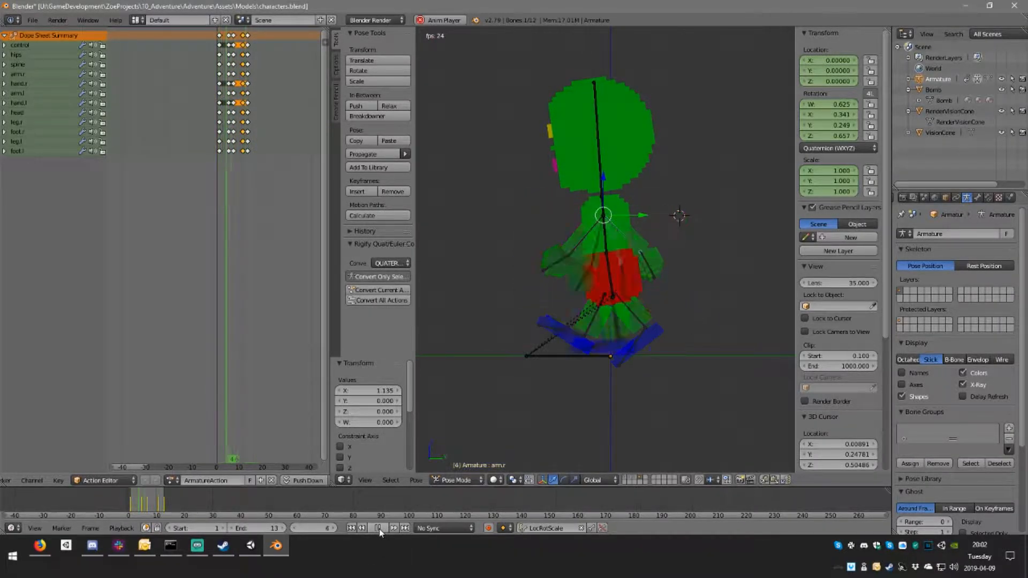
key("Escape")
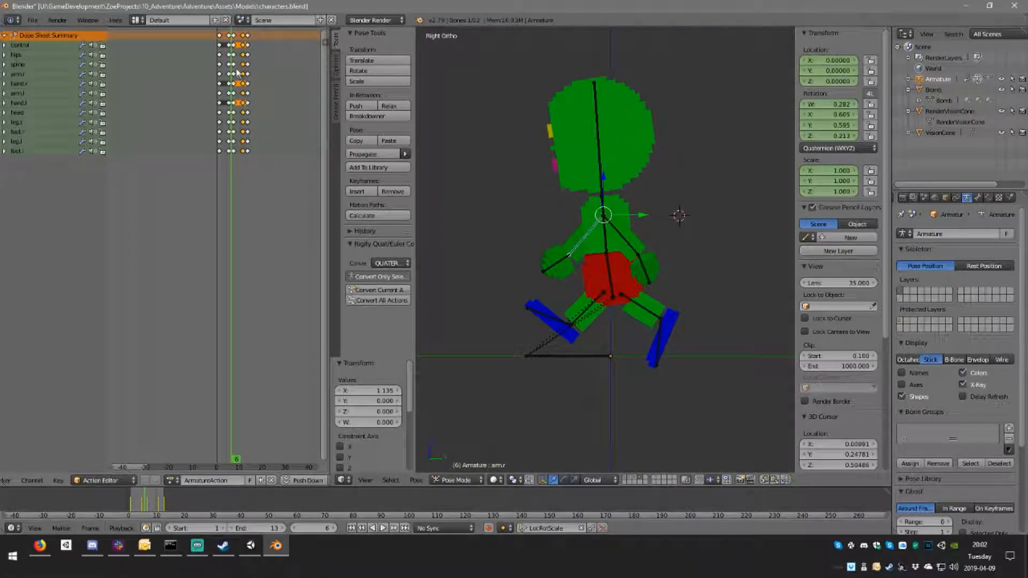
key("Right")
key("alt+a")
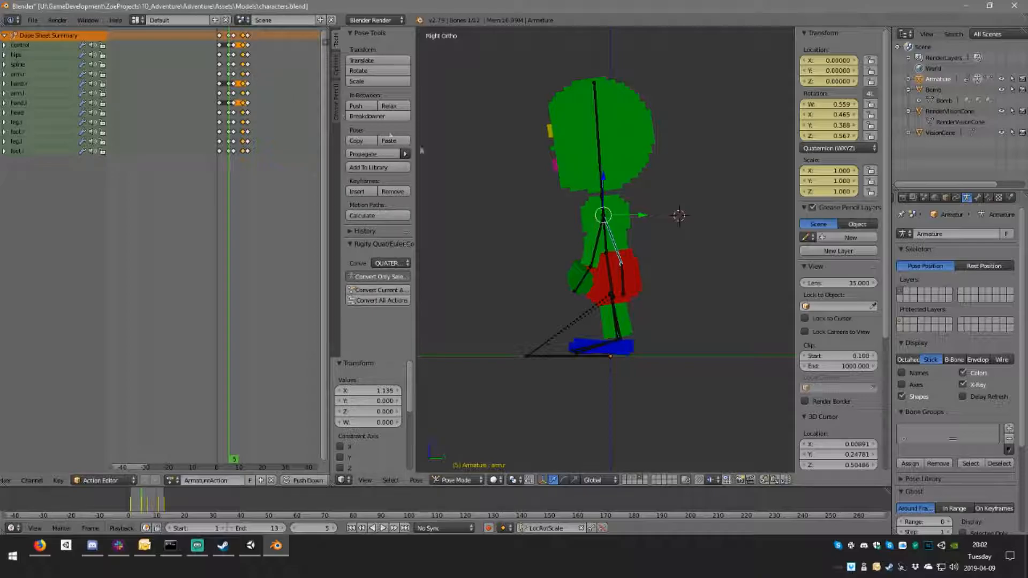
Step: At frame 5, lower the hips bone by about 0.031, rotate it about 5° upright, and keyframe the pose
right_click(612, 277)
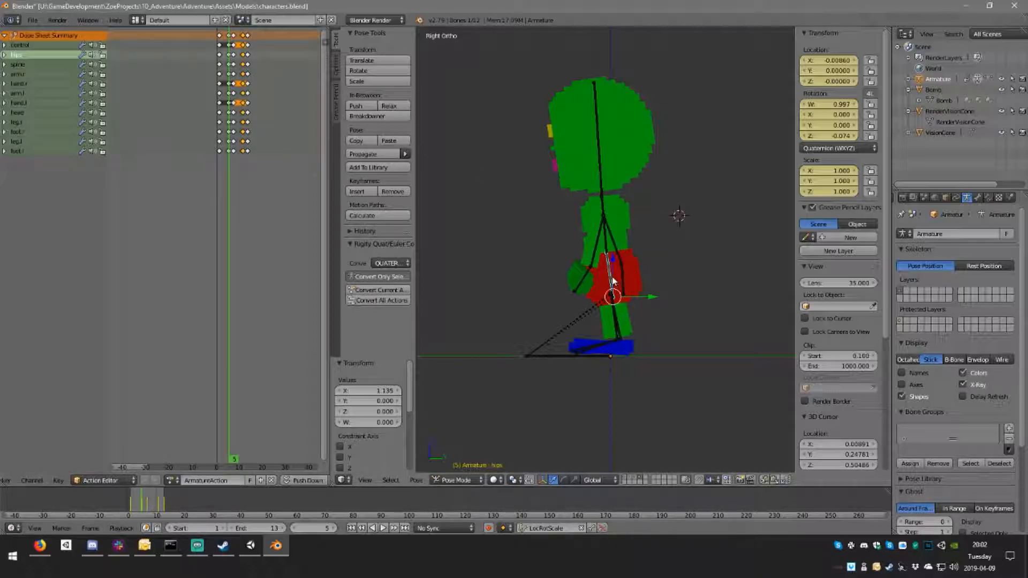
key("g")
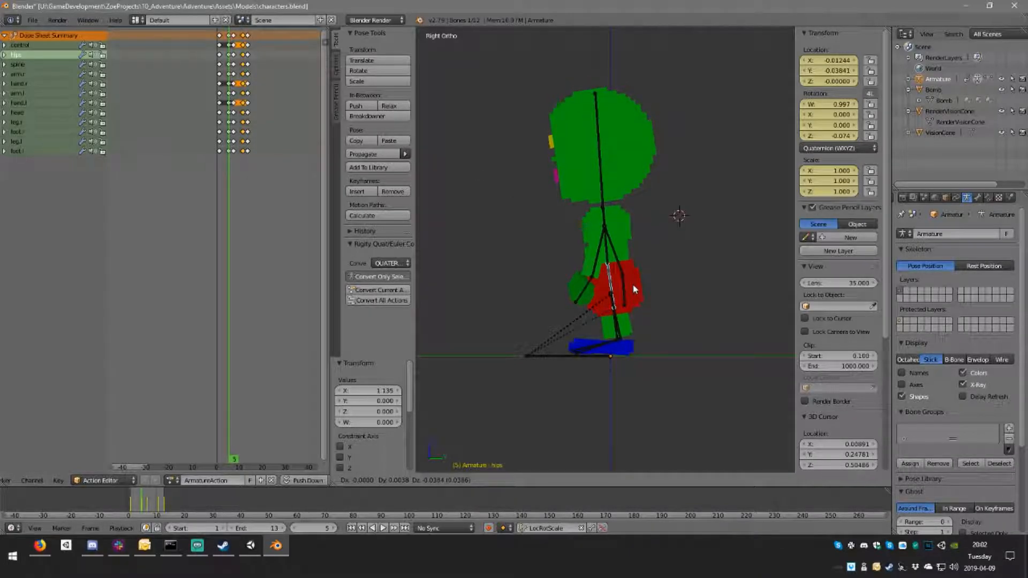
key("r")
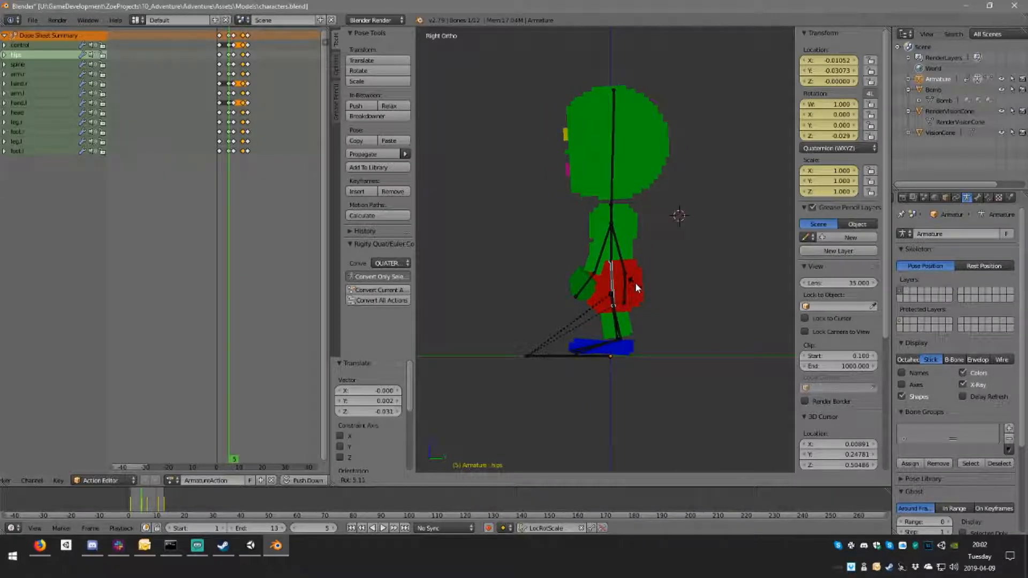
left_click(635, 282)
key("i")
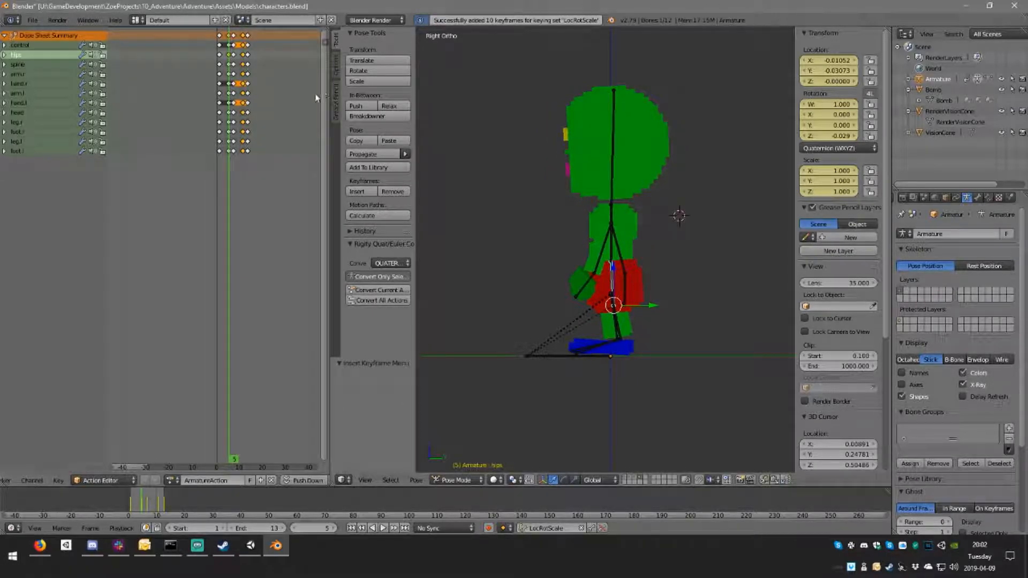
Step: At frame 11, lower the hips bone by about 0.027, tilt it slightly upright and keyframe it, checking the result in playback
left_click(244, 99)
key("g")
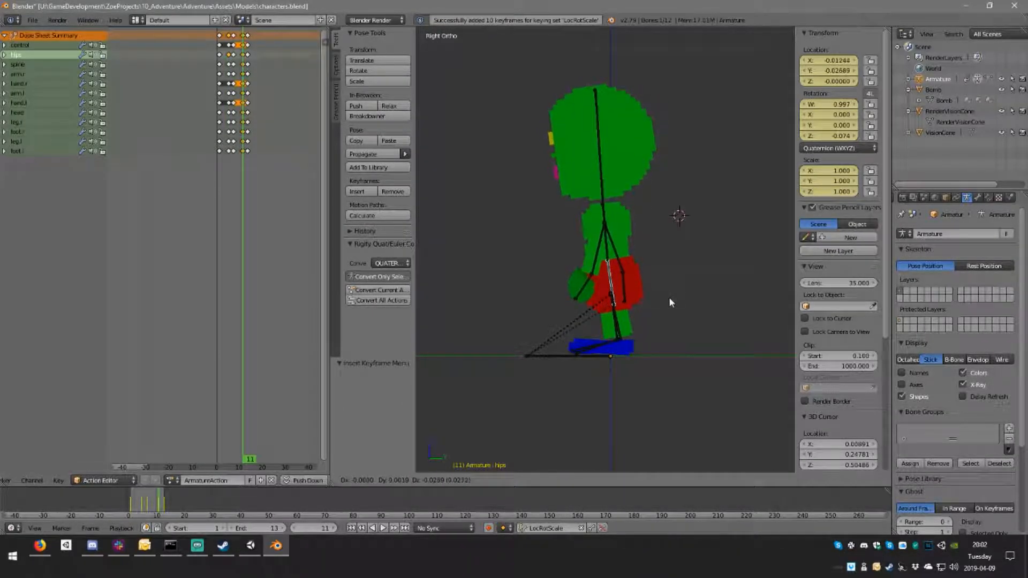
left_click(669, 298)
key("r")
left_click(674, 296)
key("i")
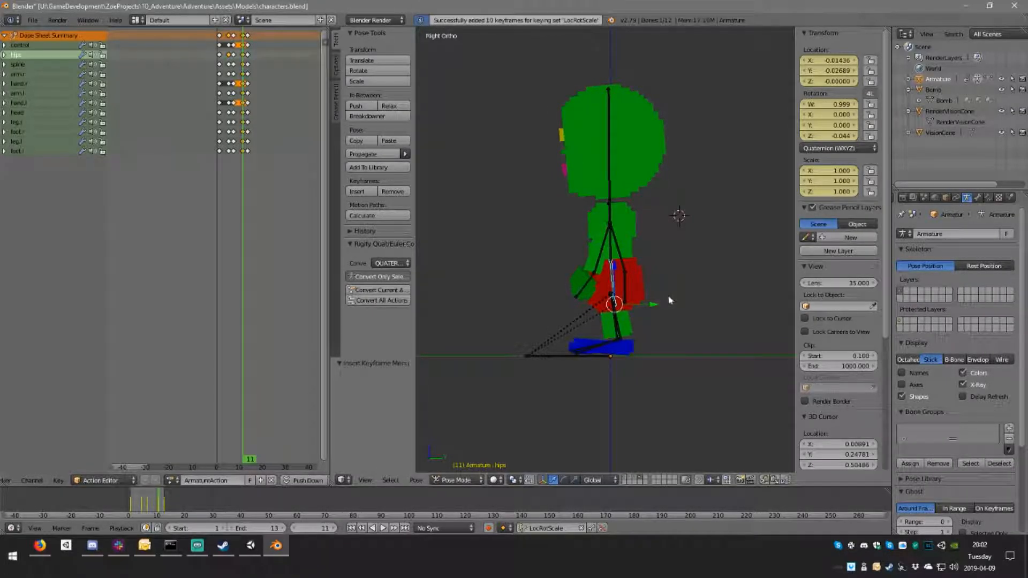
left_click(383, 528)
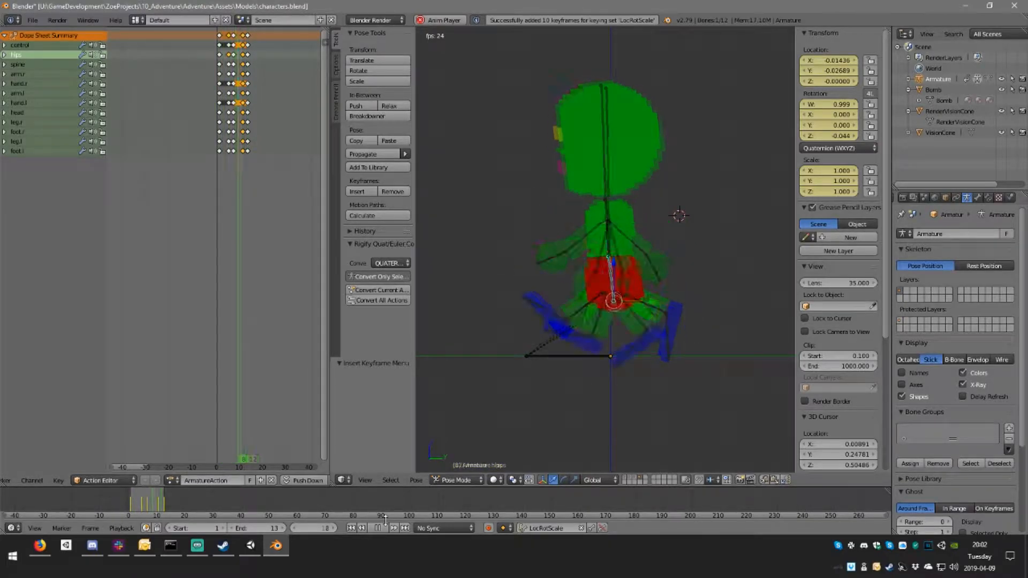
left_click(384, 527)
Step: Shift the passing poses to frames 7 and 15 and the strides to 9 and 17, with the end frame at 17
left_click(229, 37)
right_click(229, 37)
right_click(234, 37, "shift")
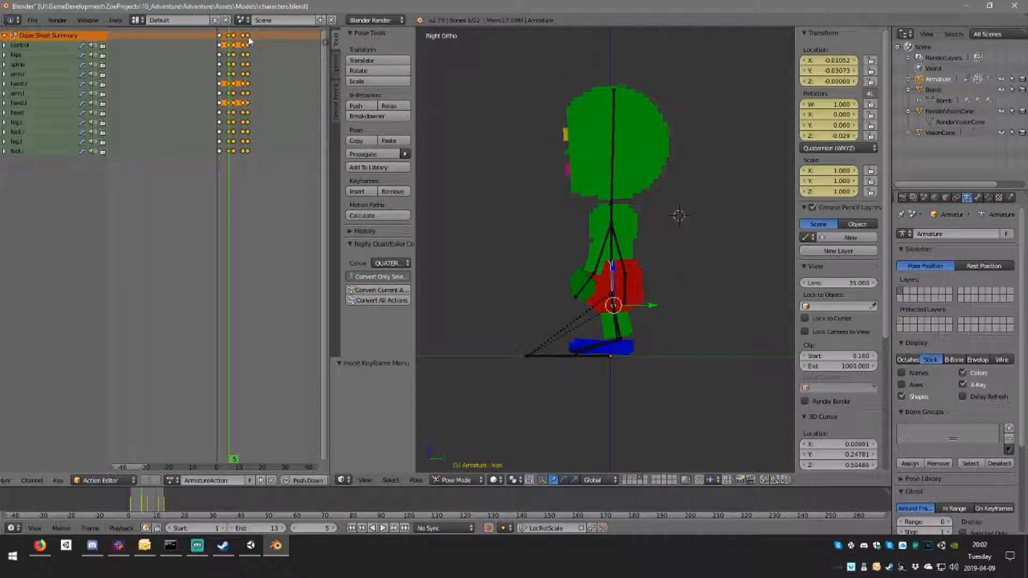
key("g")
left_click(253, 39)
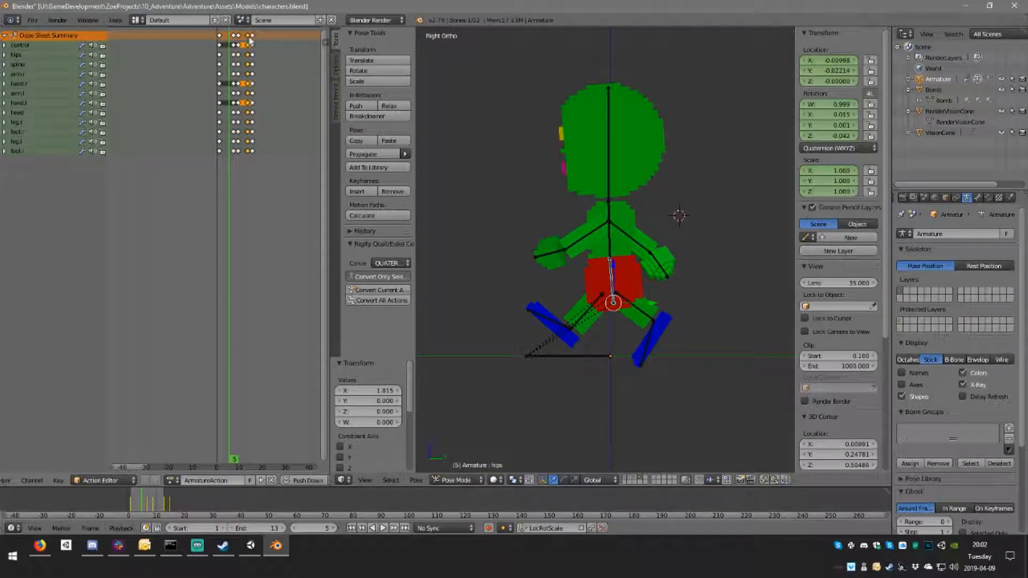
key("g")
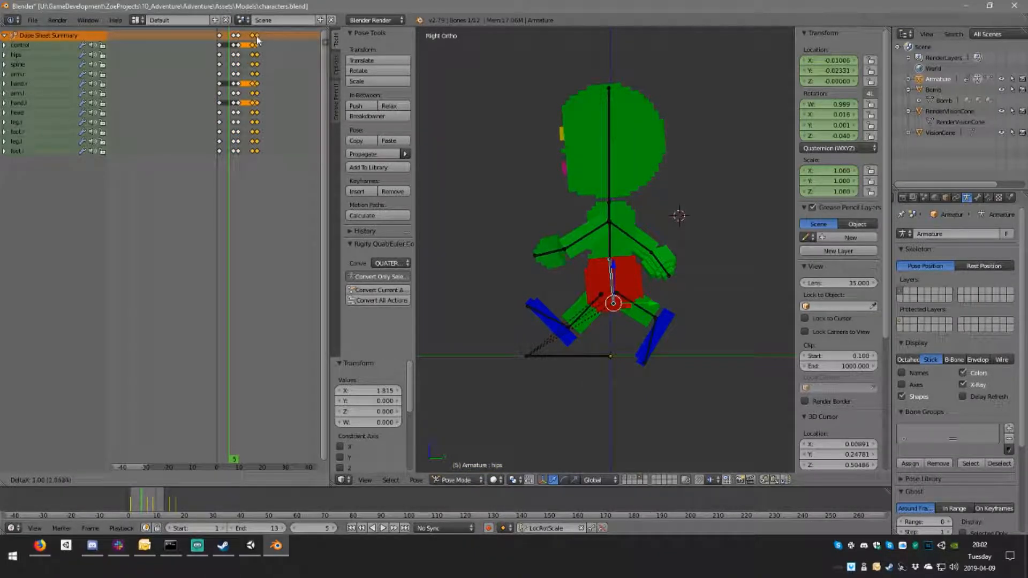
left_click(257, 38)
left_click(257, 39)
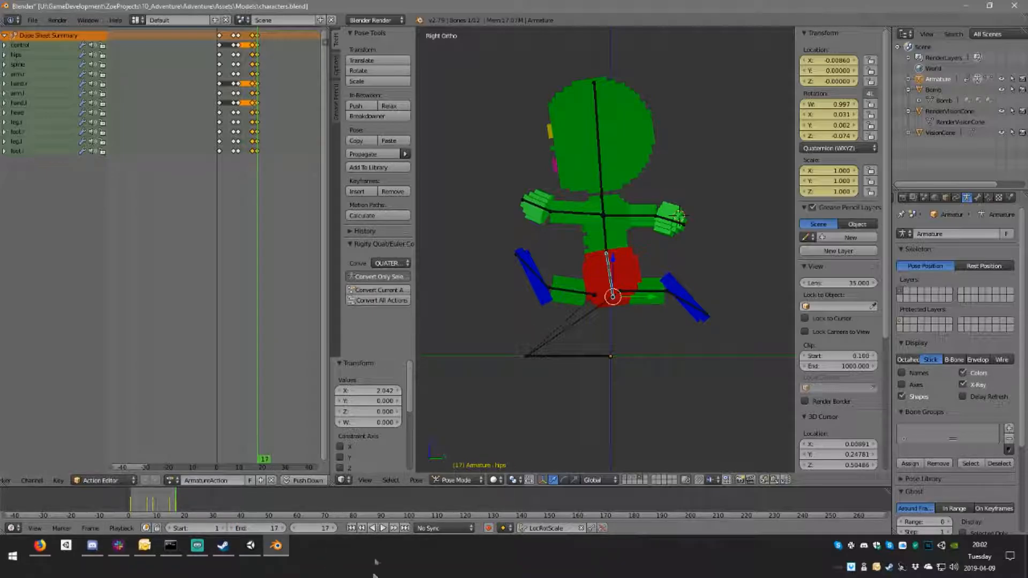
left_click(384, 528)
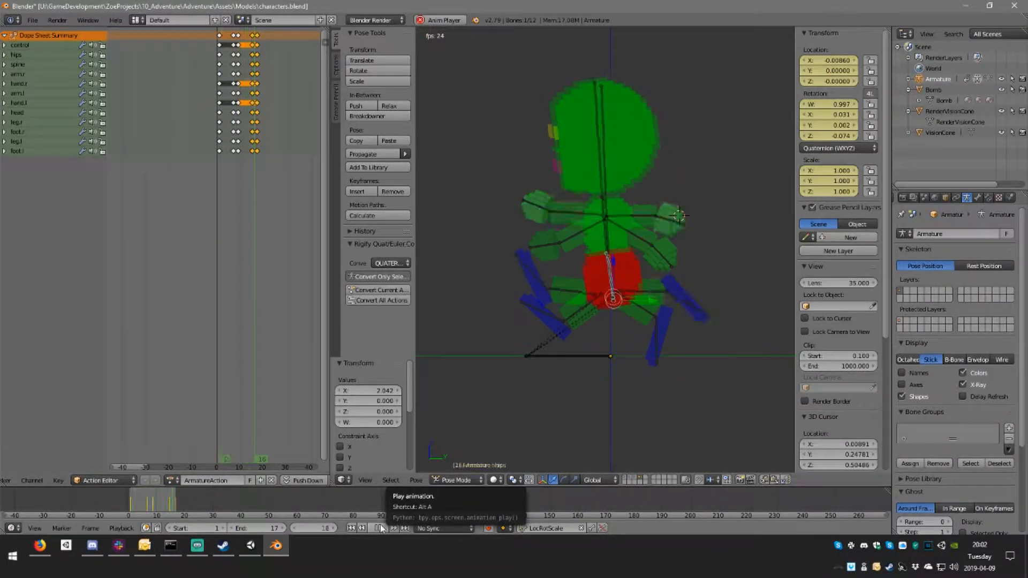
left_click(379, 530)
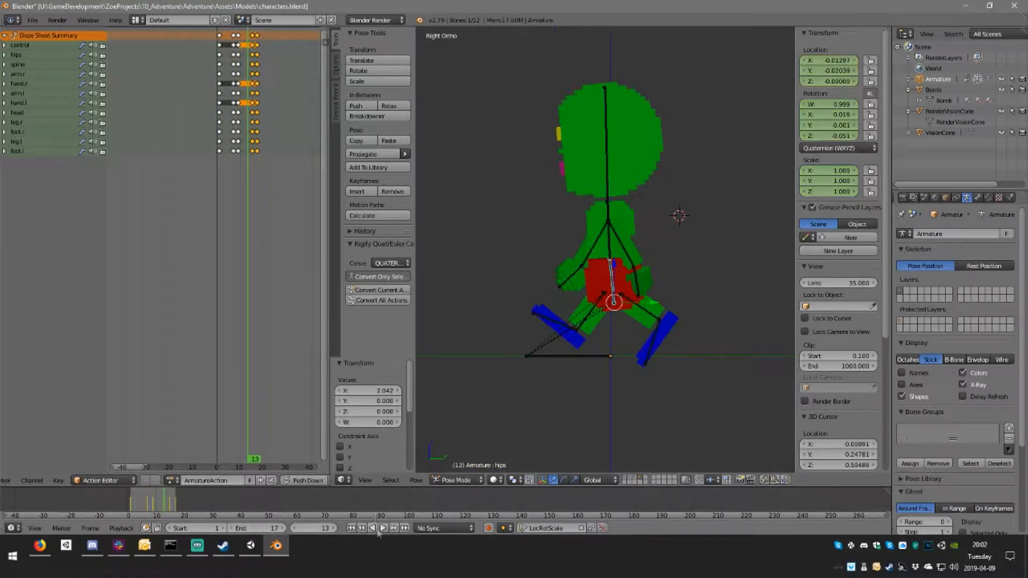
Step: Move the two passing pose keyframe columns one frame earlier, to frames 6 and 14
left_click_drag(246, 40, 236, 40)
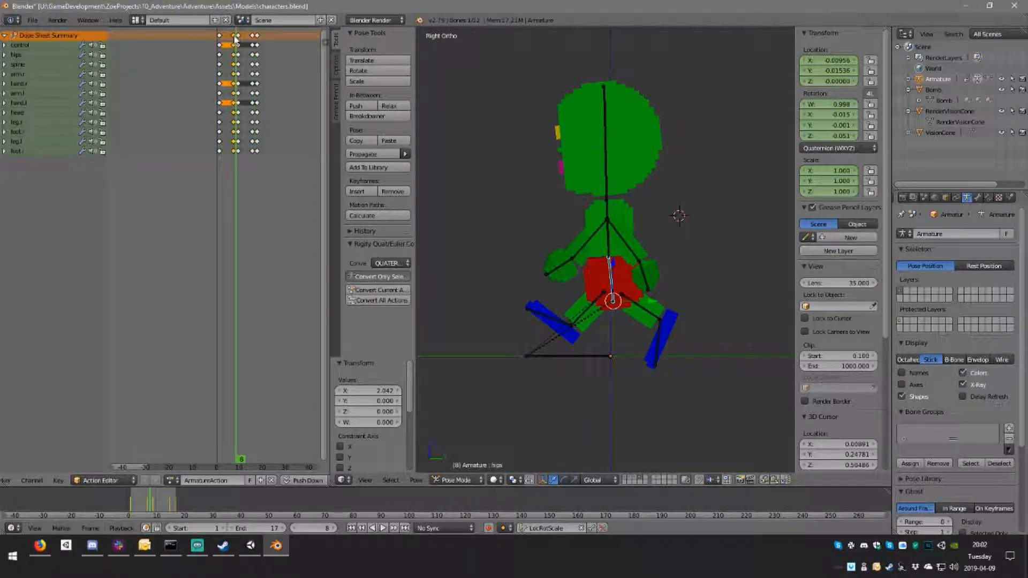
key("g")
left_click(233, 39)
right_click(253, 39)
key("g")
left_click(250, 43)
Step: Duplicate the stride keyframes of all bones at frames 1 and 9 to just after each original to hold the poses
key("shift+d")
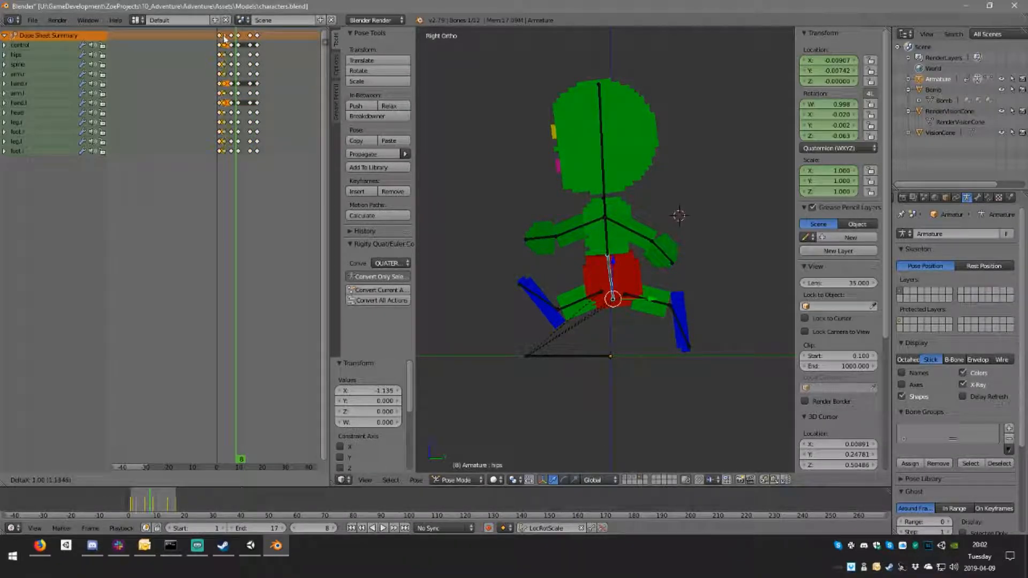
left_click(225, 38)
key("g")
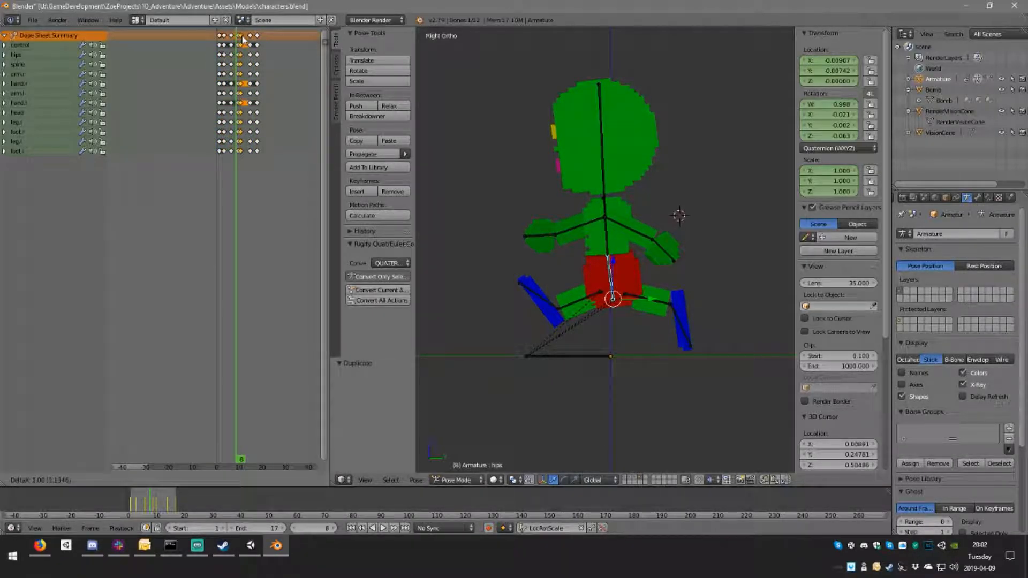
left_click(244, 38)
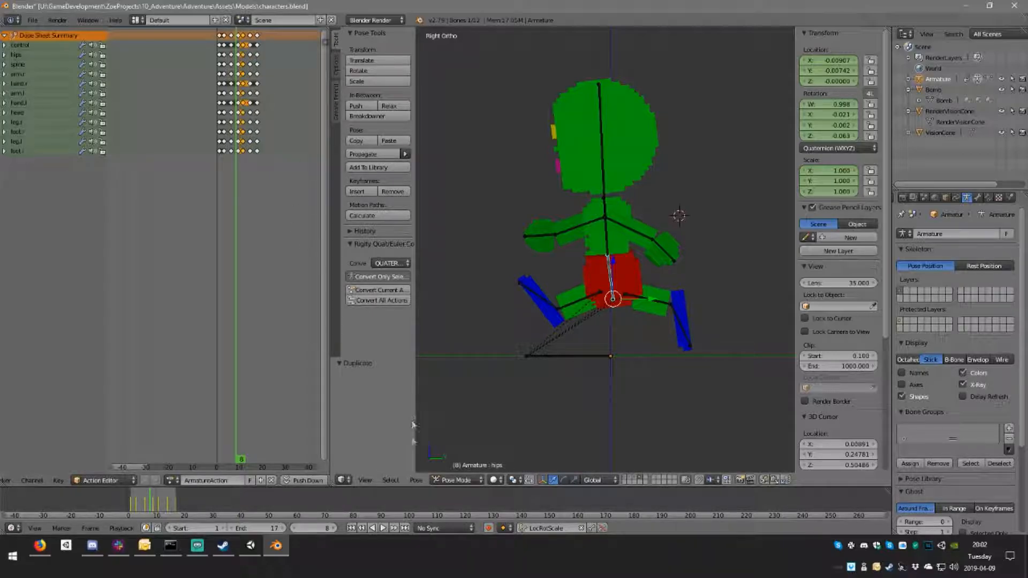
Step: Play the 17-frame walk cycle and examine the motion from the side and from the front
left_click(383, 528)
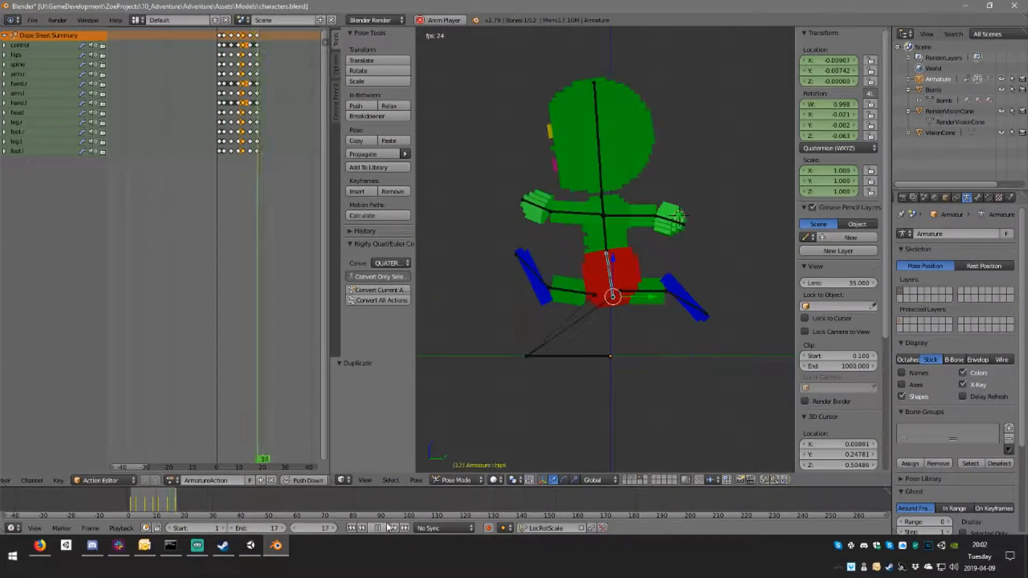
mouse_move(624, 295)
middle_mouse_down()
mouse_move(741, 312)
mouse_move(660, 312)
mouse_move(586, 291)
mouse_move(608, 294)
middle_mouse_up()
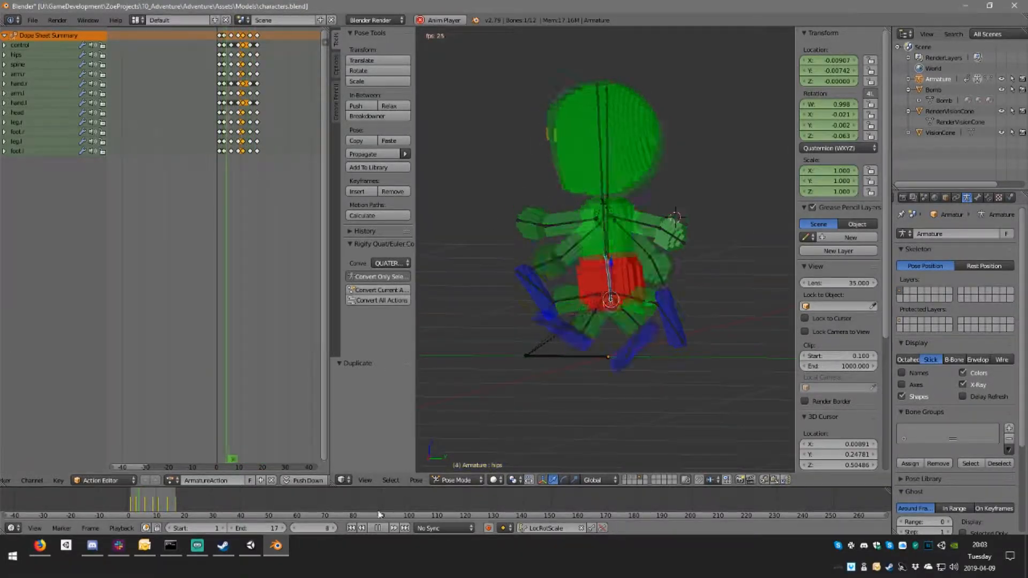
key("Escape")
left_click(228, 104)
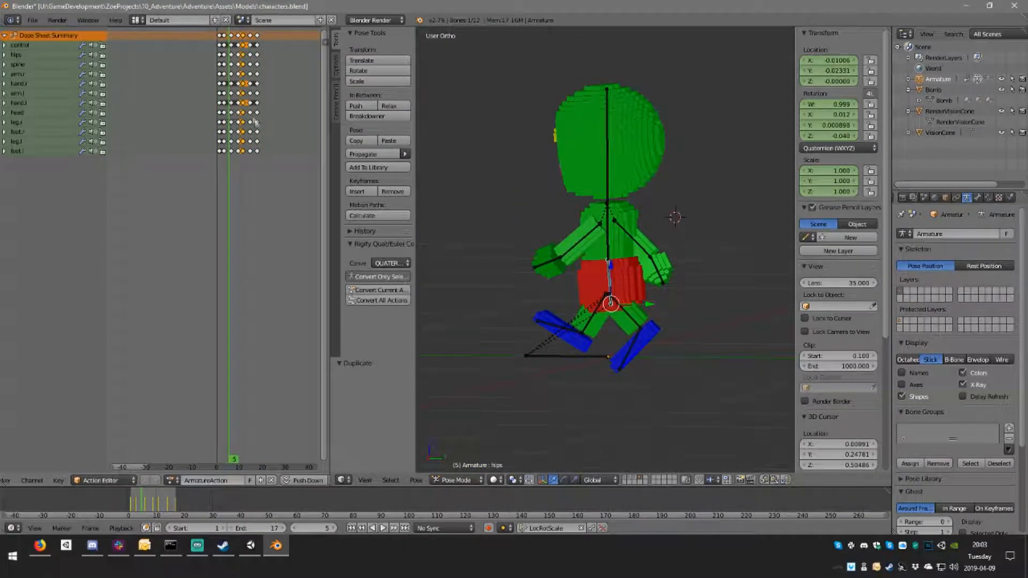
key("KP_3")
scroll(667, 298, "up", 2)
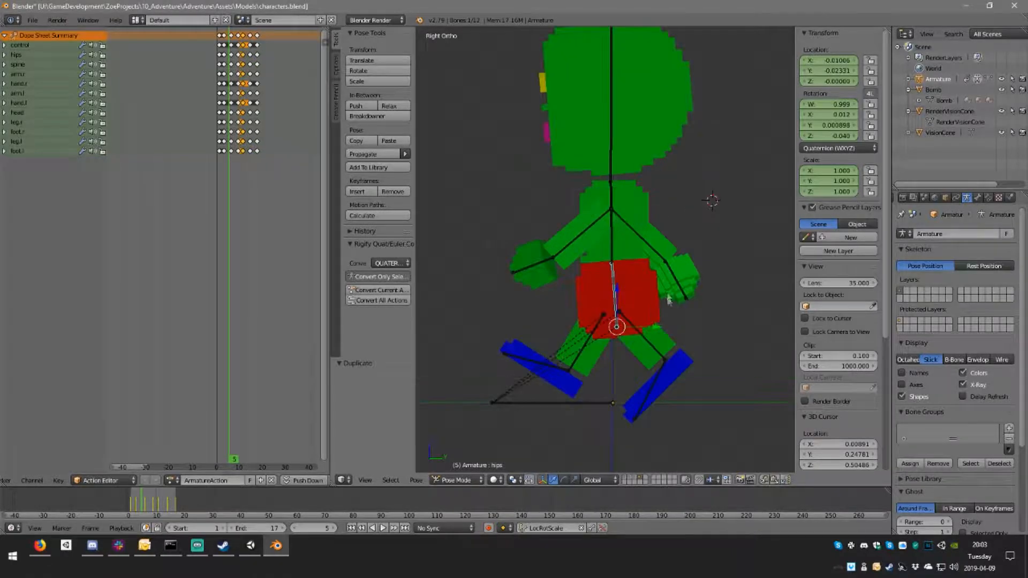
scroll(619, 245, "down", 4)
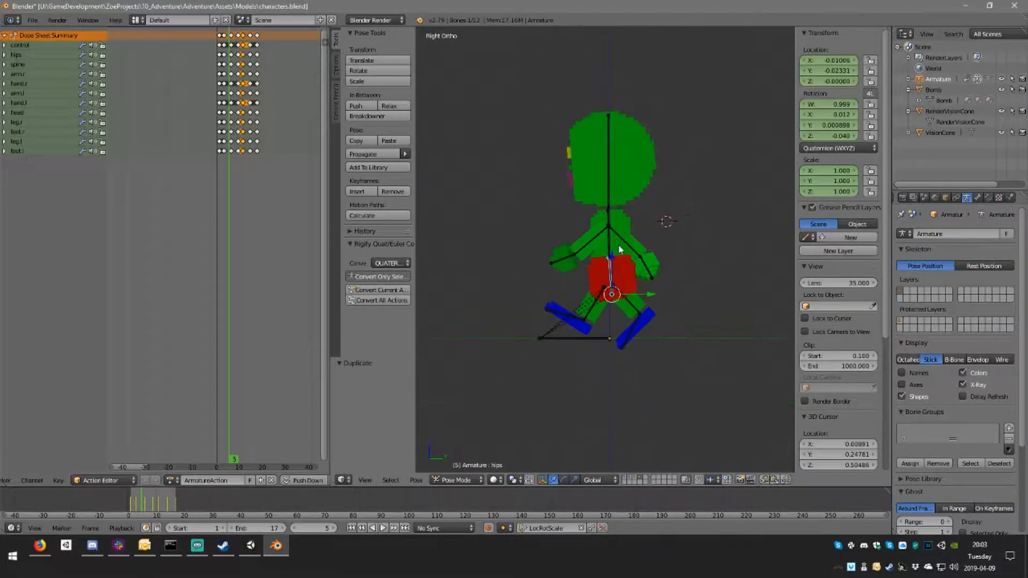
middle_click_drag(591, 234, 712, 238)
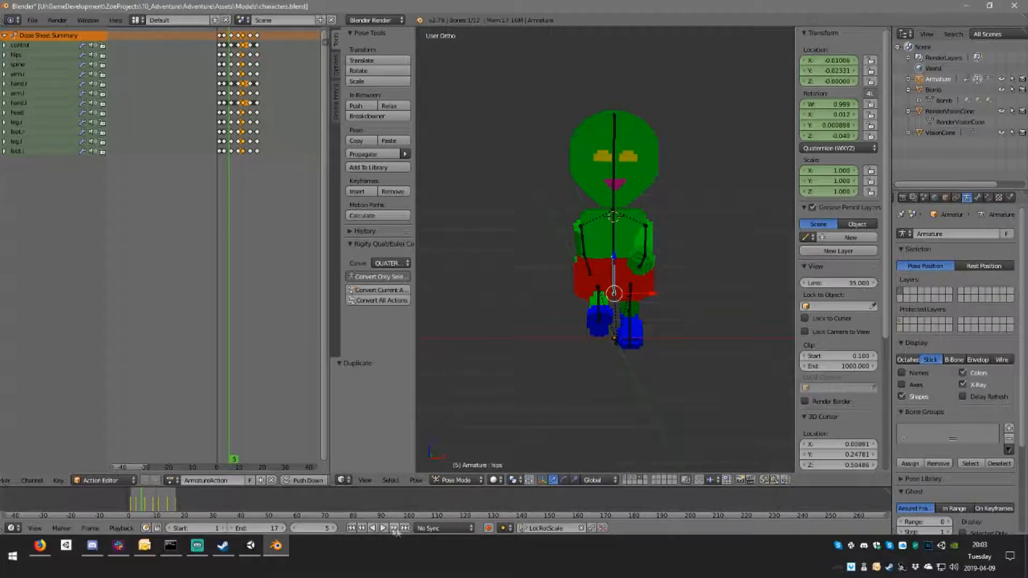
left_click(383, 528)
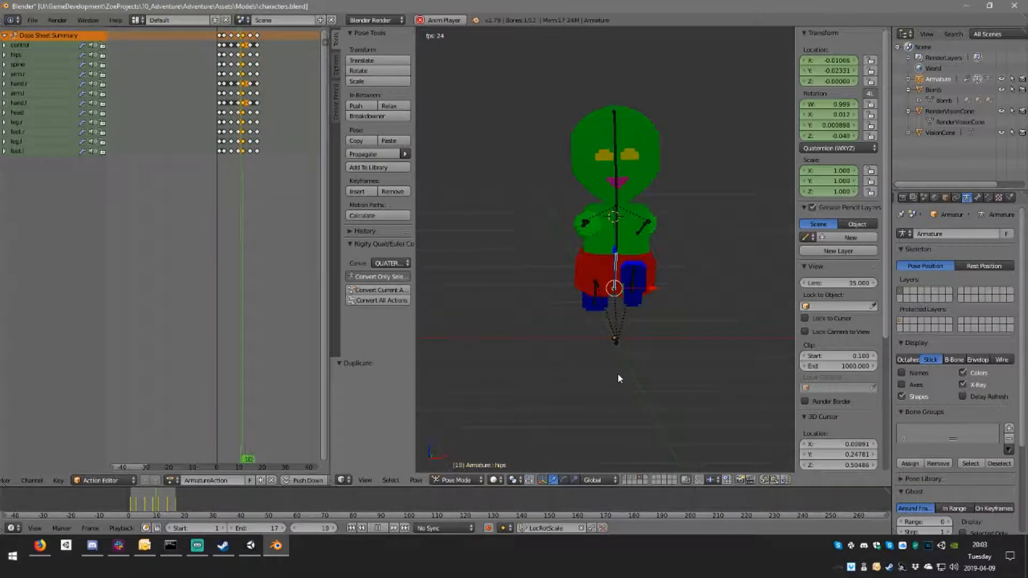
key("Escape")
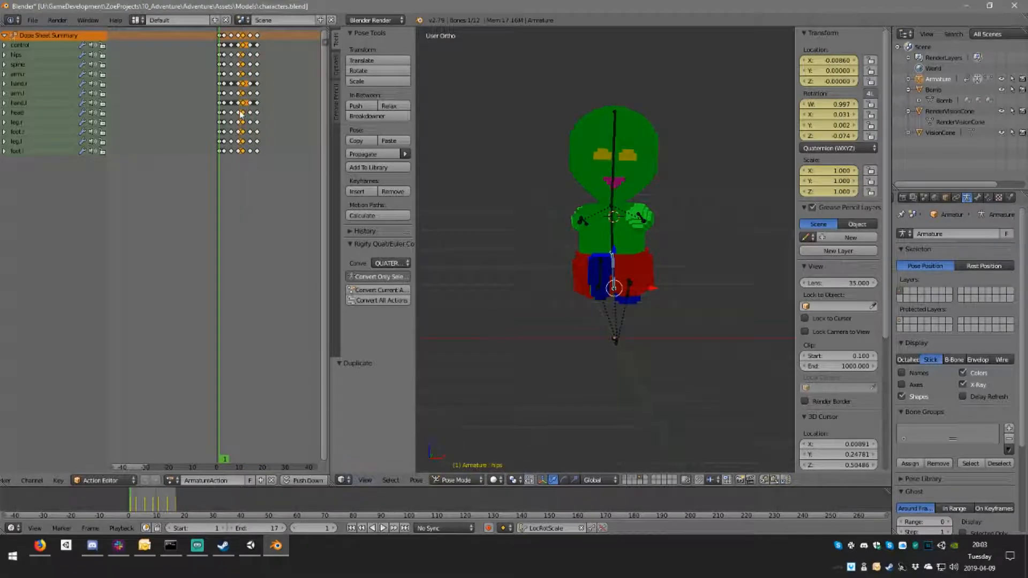
Step: Select the left arm bone and go to the passing pose at frame 6
middle_click_drag(579, 204, 675, 237)
right_click(657, 228)
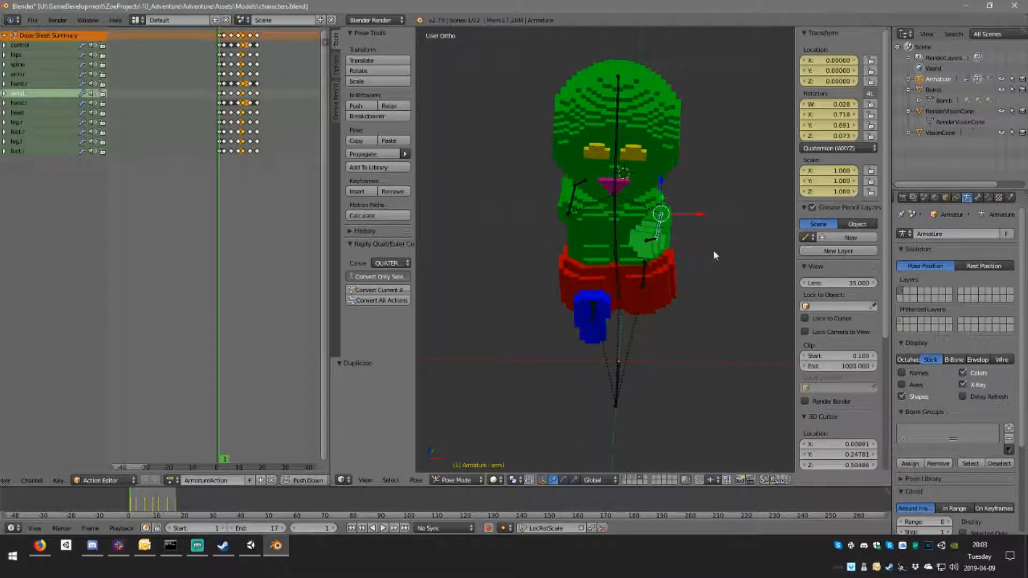
left_click_drag(229, 91, 232, 90)
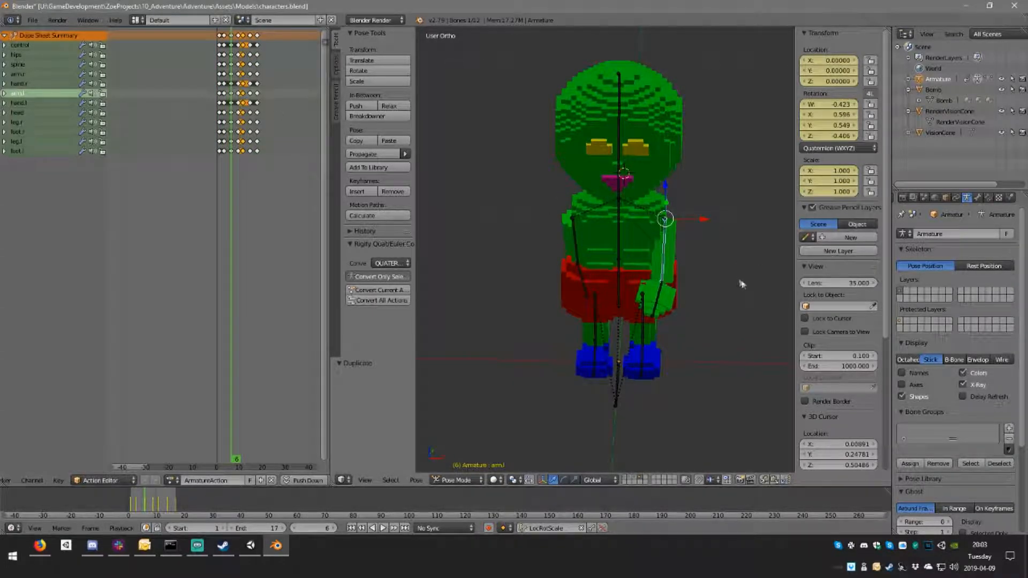
key("r")
key("z")
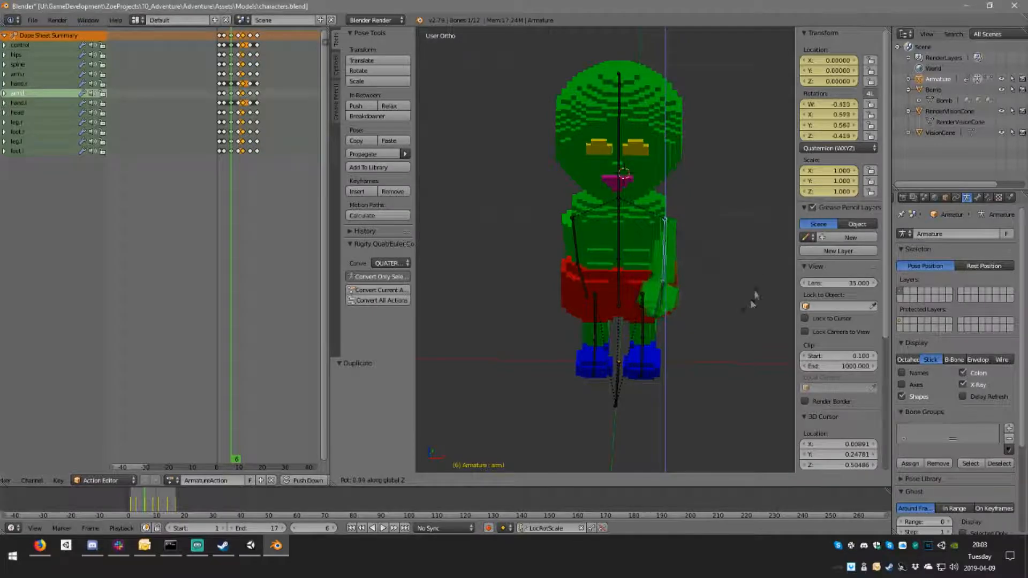
key("Escape")
key("grave")
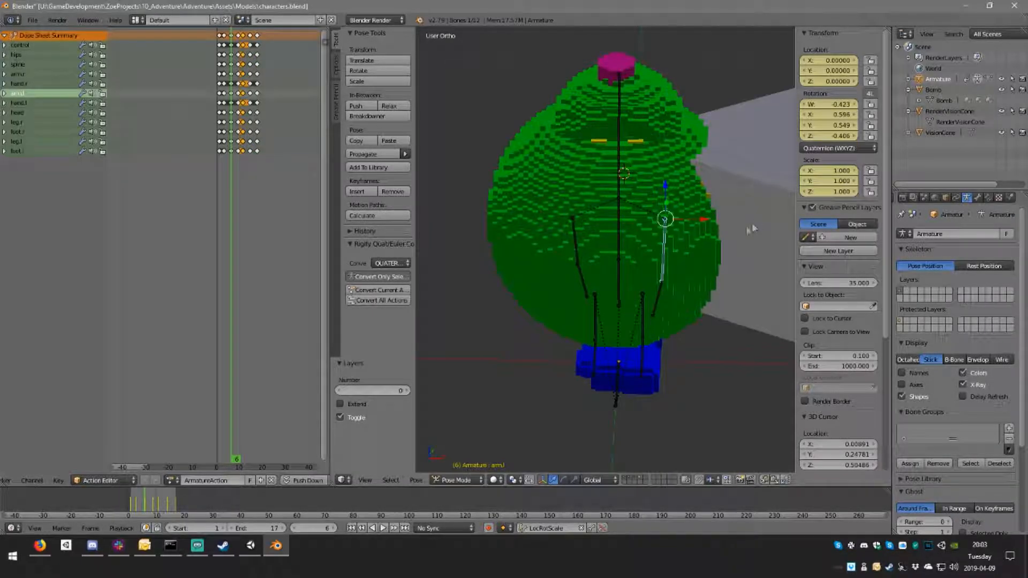
key("grave")
Step: Rotate both arms outward from the body at frame 6, the right one about 33°, and keyframe both arm bones
middle_click_drag(705, 277, 701, 253)
key("KP_1")
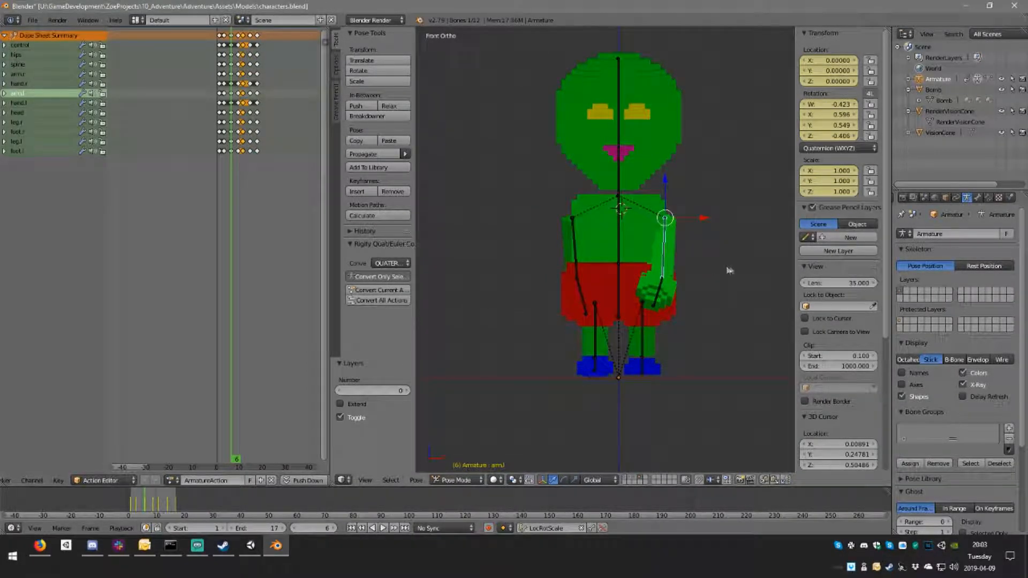
key("r")
left_click(743, 222)
right_click(573, 234)
key("r")
left_click(599, 255)
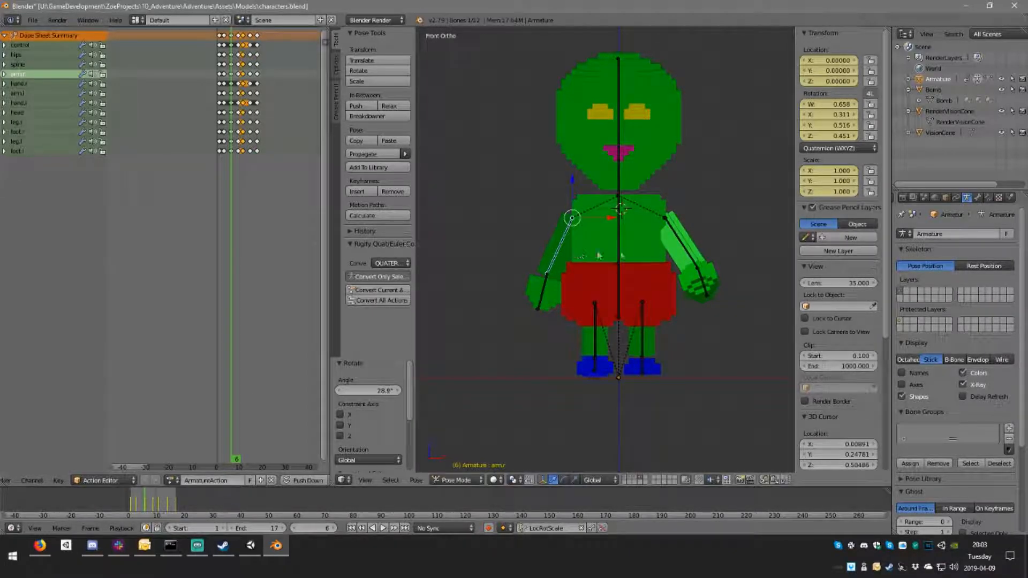
right_click(681, 246, "shift")
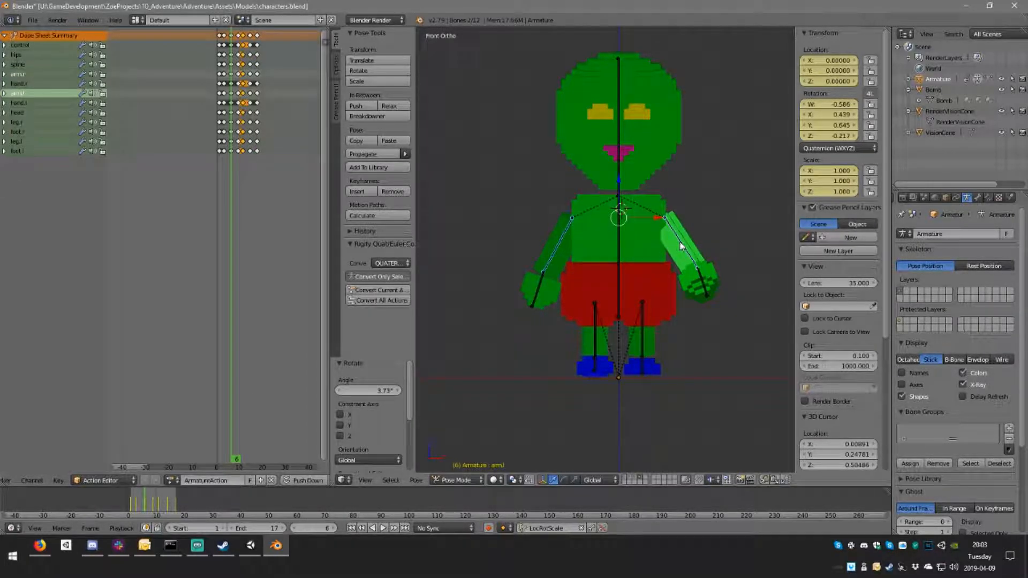
key("i")
Step: At frame 14, rotate the left arm outward about 37° and the right arm about 43°, and keyframe both
left_click(239, 92)
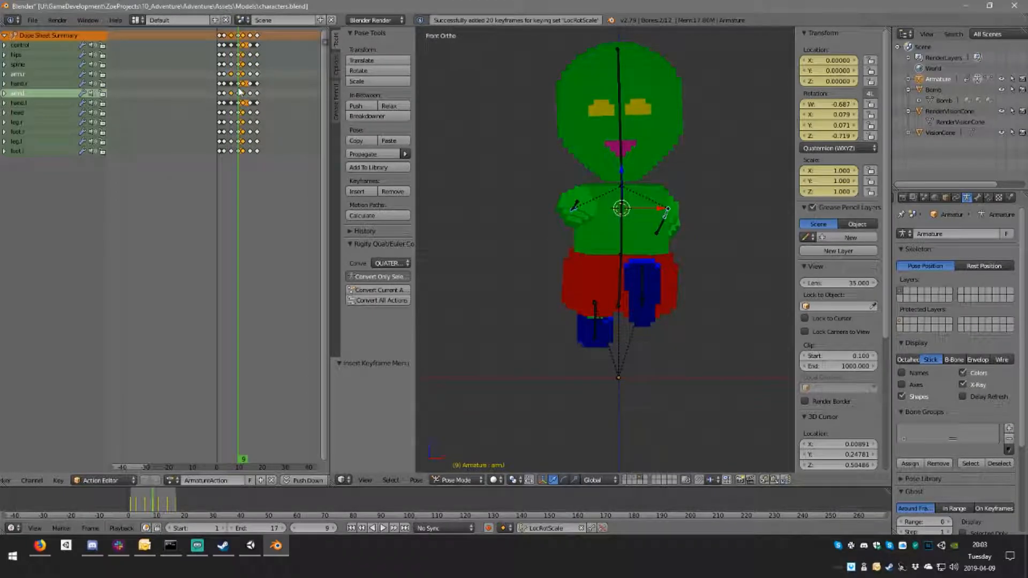
left_click(245, 92)
left_click(249, 89)
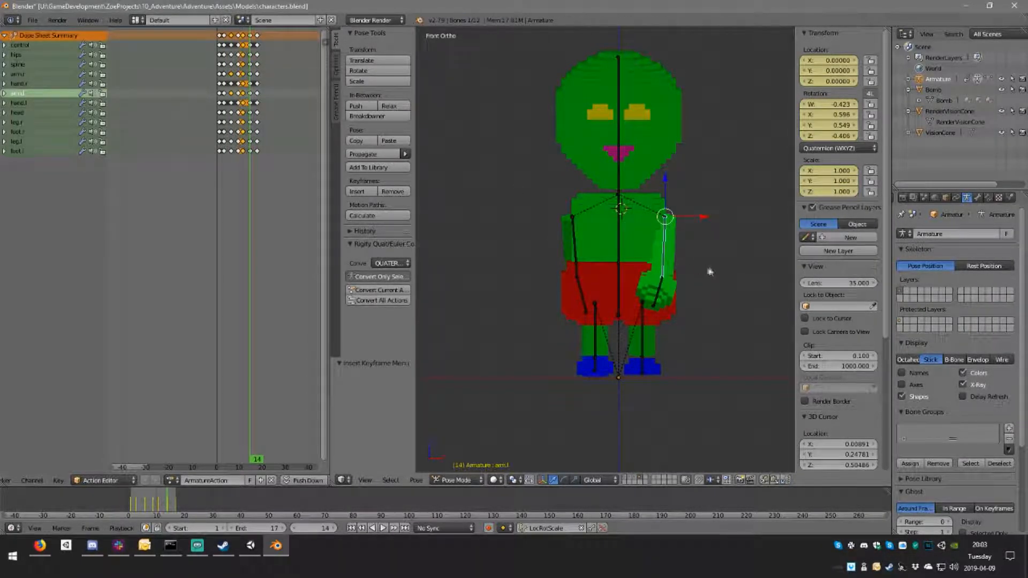
key("r")
left_click(721, 228)
right_click(575, 240)
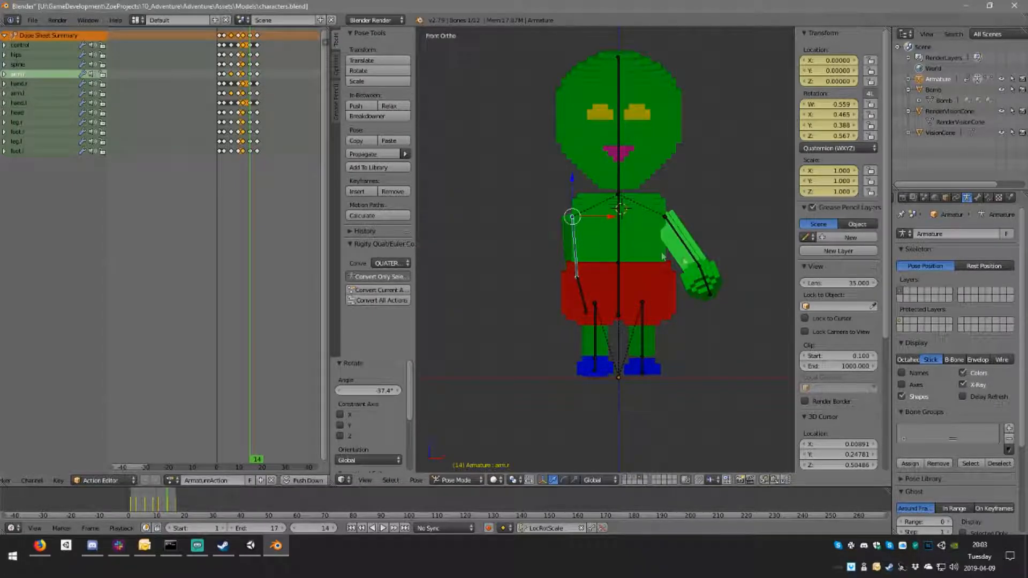
key("r")
left_click(608, 288)
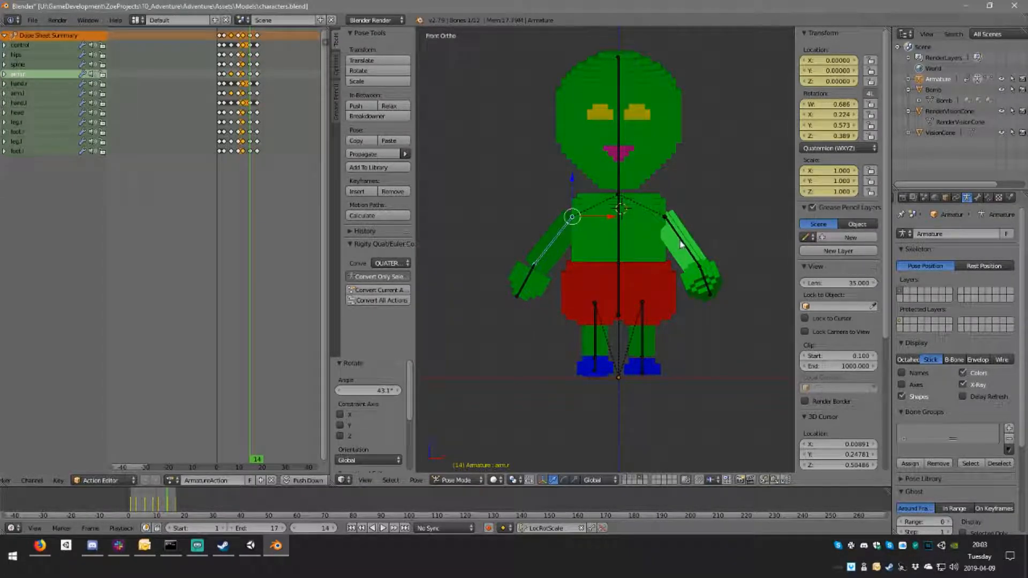
right_click(680, 243, "shift")
key("i")
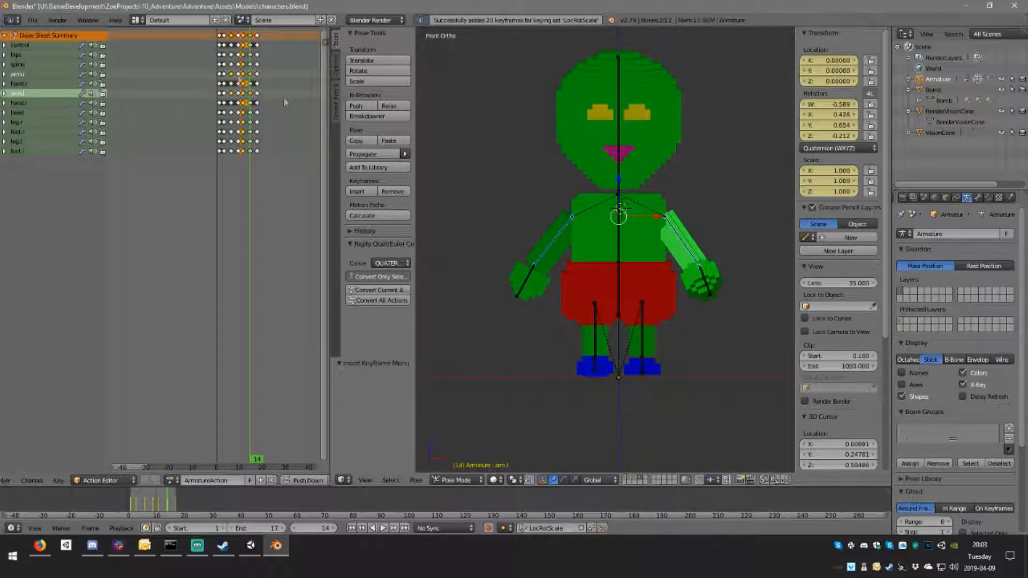
Step: Raise both arm bones slightly at the shoulders in the passing poses at frames 6 and 14, and keyframe them
key("alt+a")
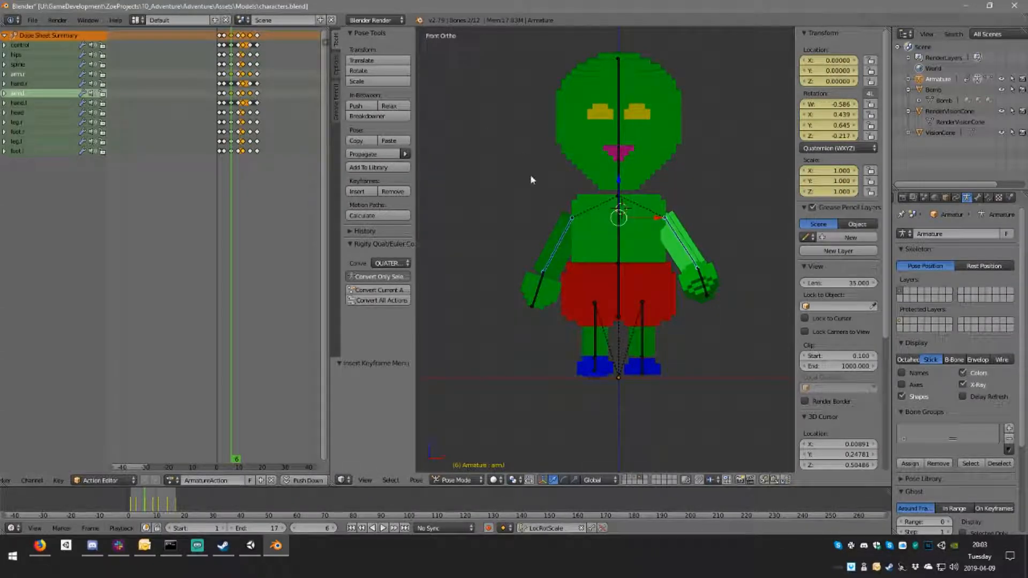
key("alt+a")
key("i")
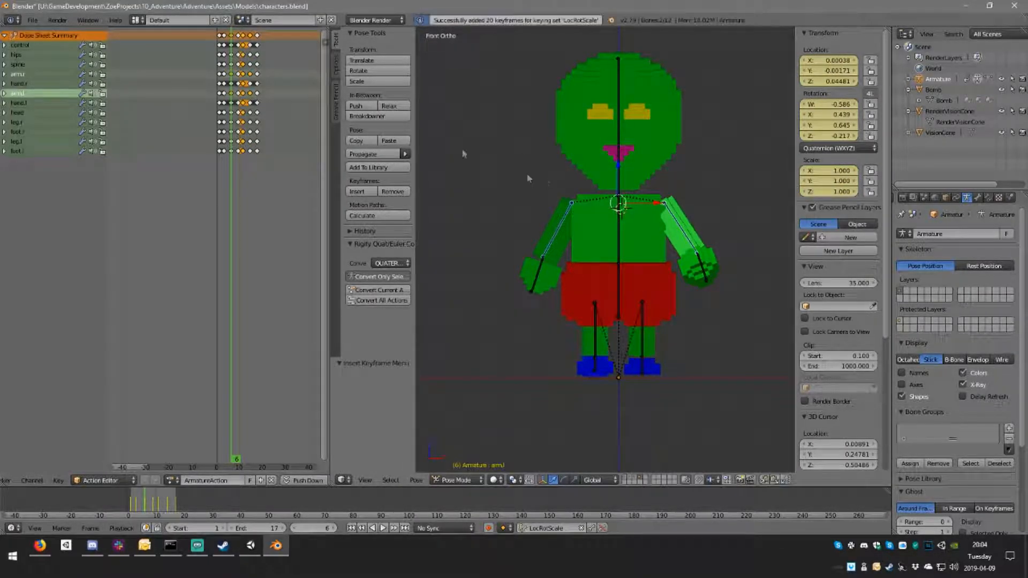
key("shift+Up")
key("Down")
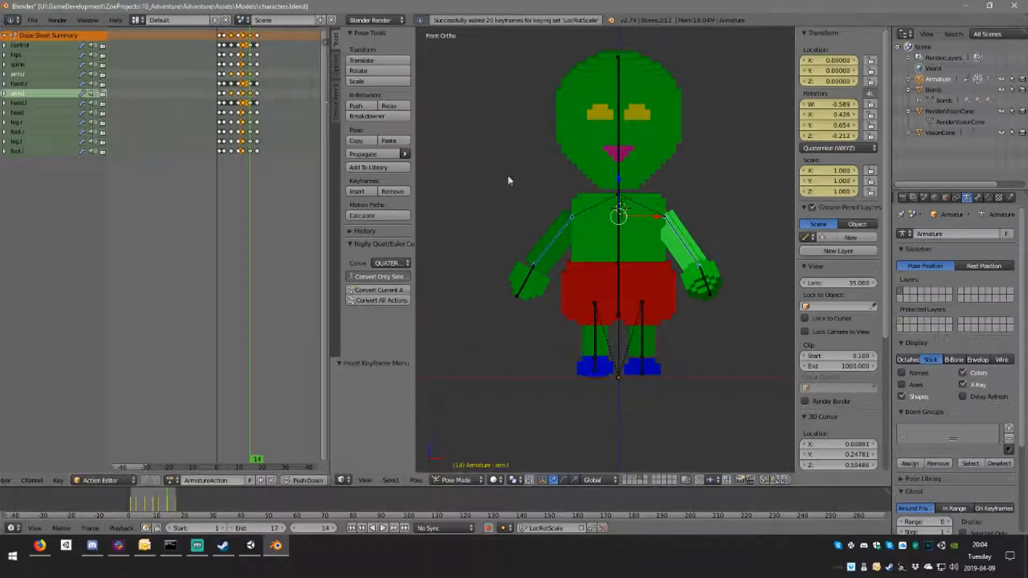
key("g")
left_click(650, 218)
key("i")
Step: Play the walk cycle and examine the arm motion from the front and the side
key("alt+a")
middle_click_drag(696, 326, 583, 322)
key("alt+a")
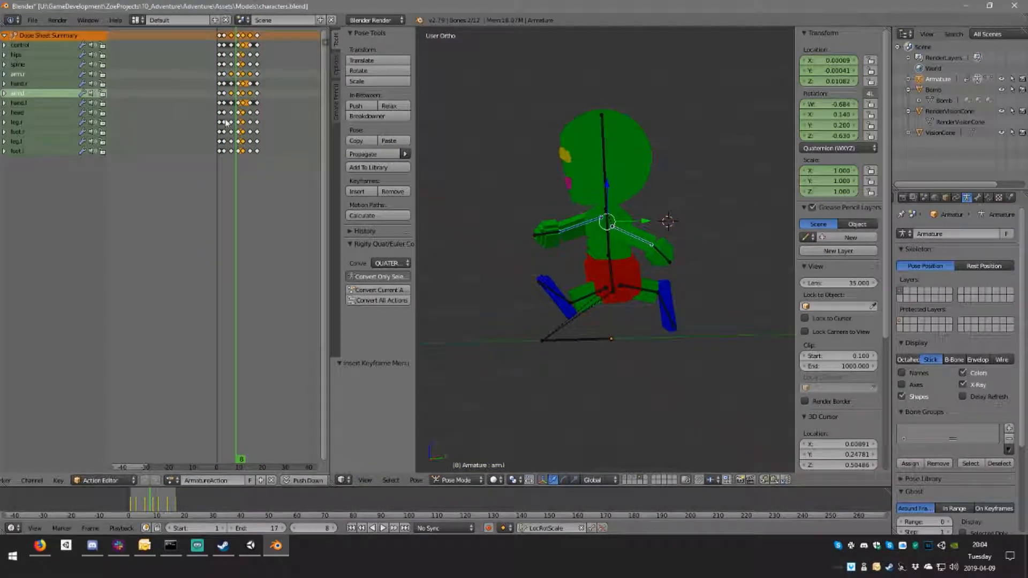
Step: Step back and forth between frames 1 and 3 in side view to examine the held stride pose
left_click(224, 121)
scroll(649, 282, "up", 2)
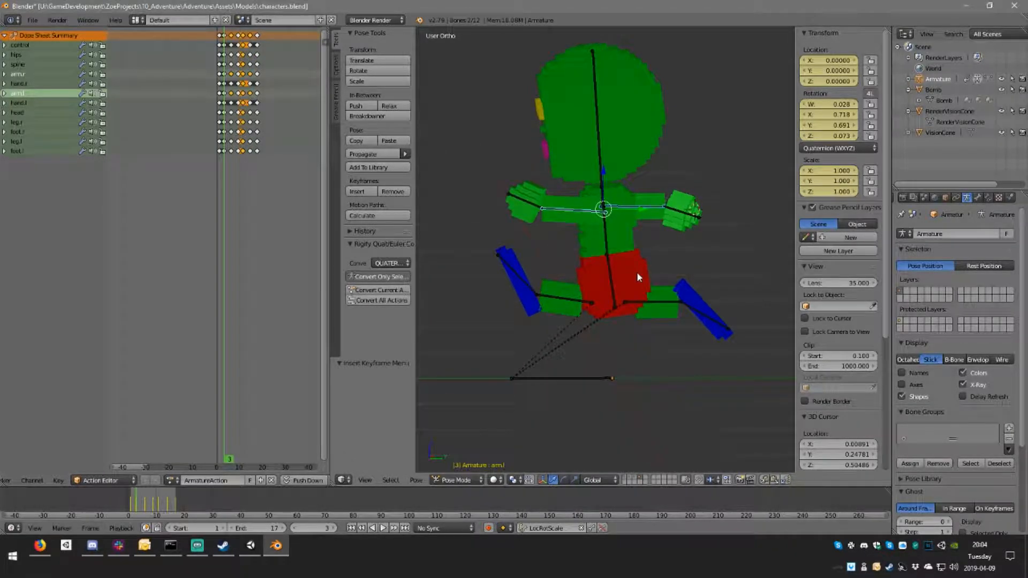
key("KP_3")
key("Left")
key("Left")
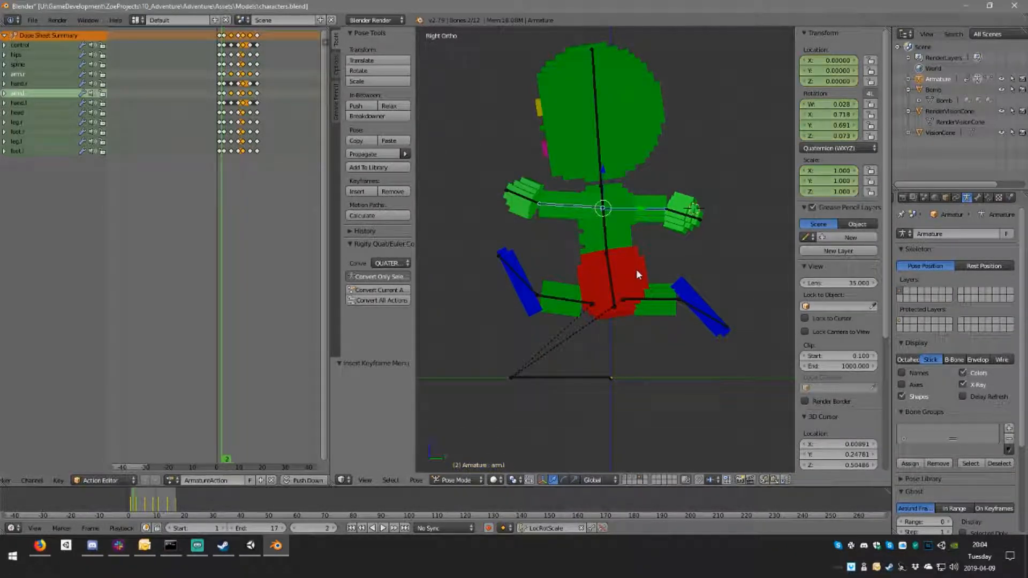
key("Left")
key("Right")
key("Right")
key("Right")
key("Left")
key("Left")
key("Right")
key("Right")
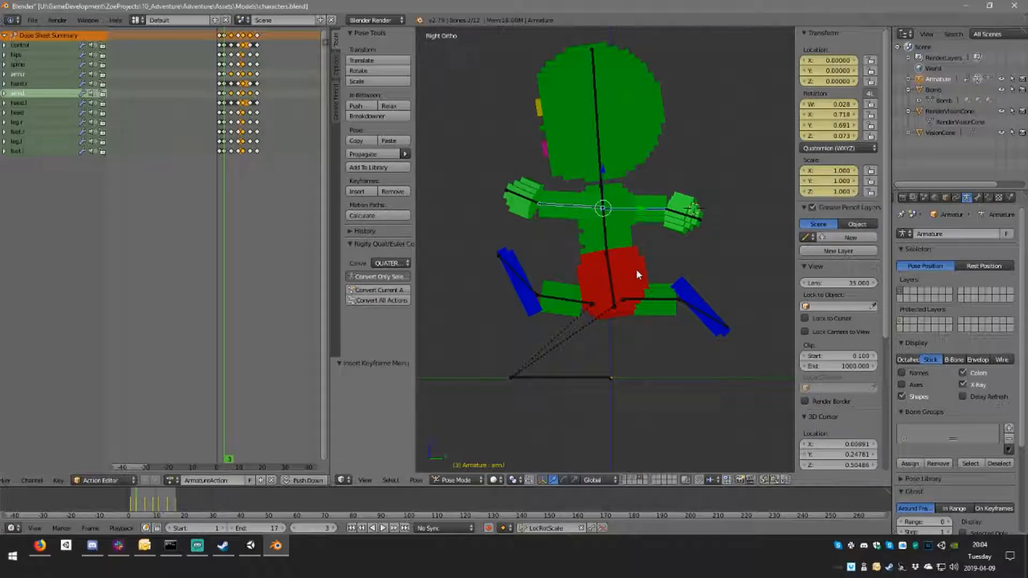
Step: At frame 3, move the hips up about 0.013 and forward about 0.006, and rotate them slightly more upright
right_click(610, 284)
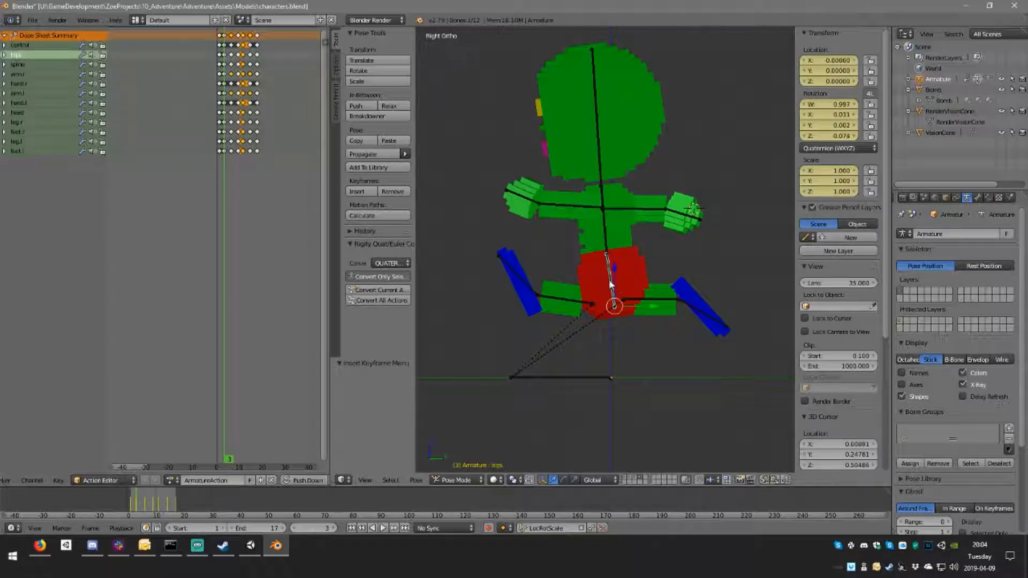
key("g")
left_click(636, 294)
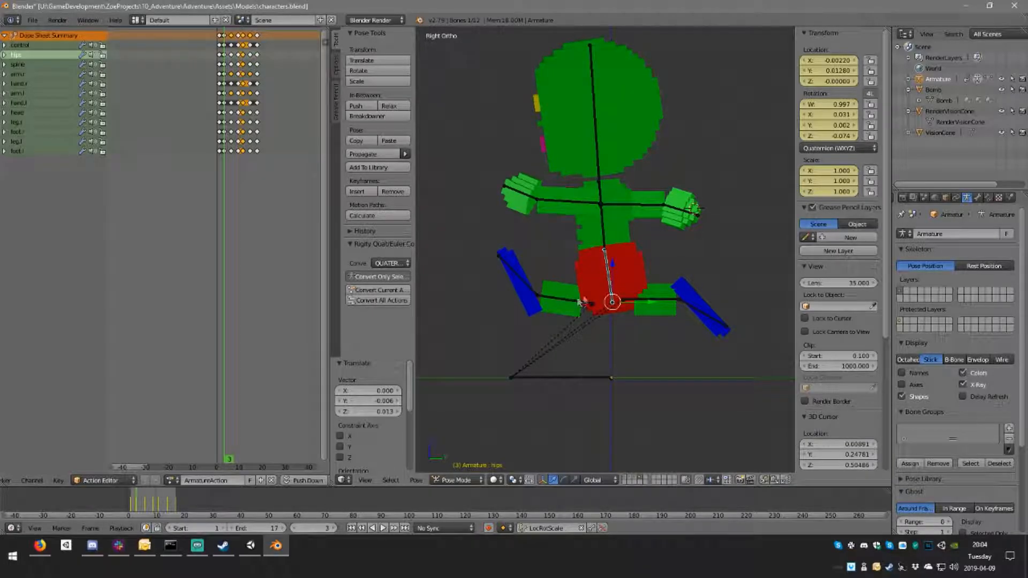
key("r")
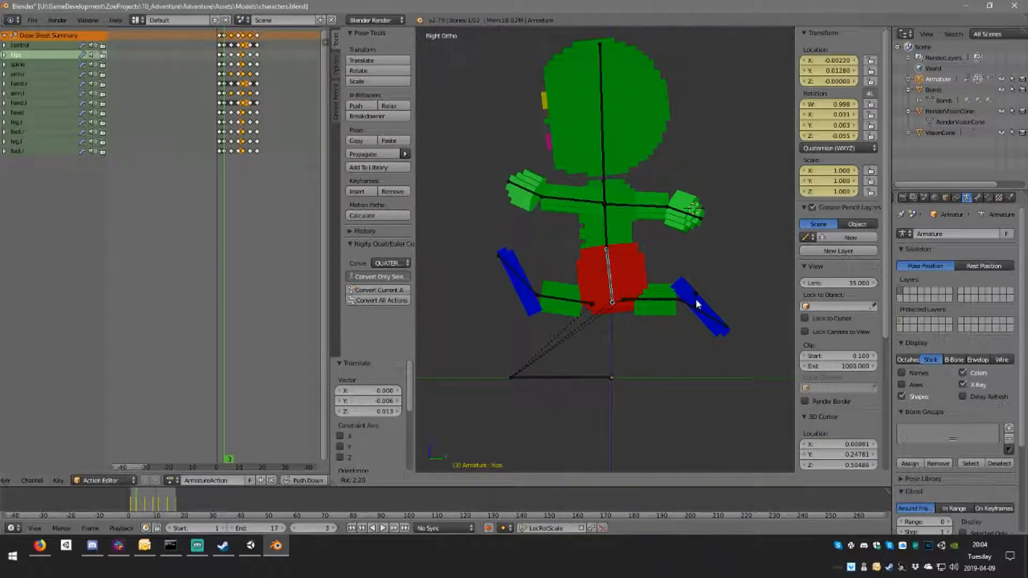
left_click(695, 298)
Step: Shift the right leg forward and up and the left leg backward at frame 3, rotating each slightly to exaggerate the stride
right_click(578, 303)
key("g")
left_click(586, 298)
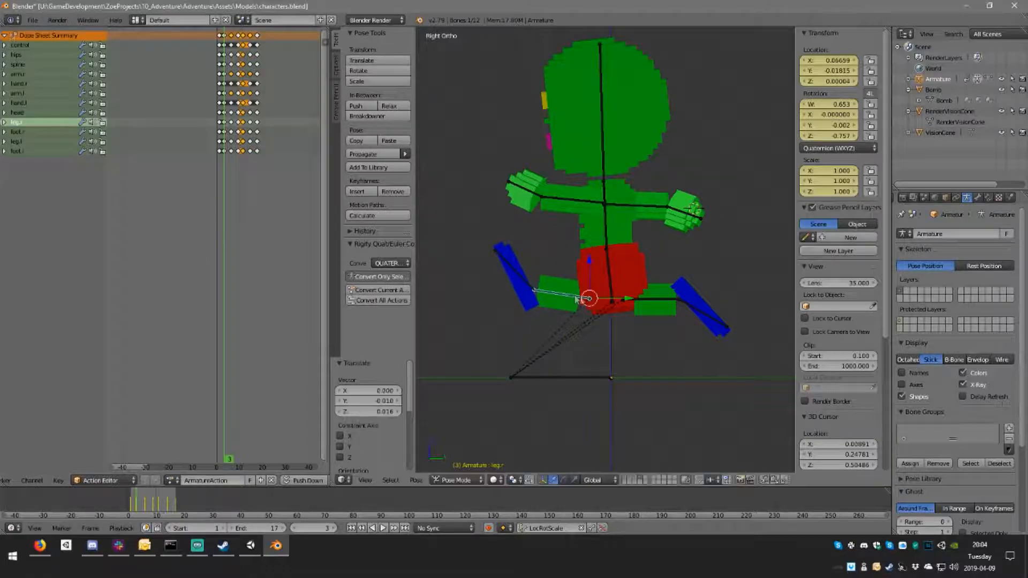
key("r")
left_click(615, 305)
right_click(651, 300)
key("g")
left_click(680, 301)
key("r")
left_click(685, 301)
Step: Rotate the left foot about 5° and the right foot about 9° at frame 3
right_click(712, 308)
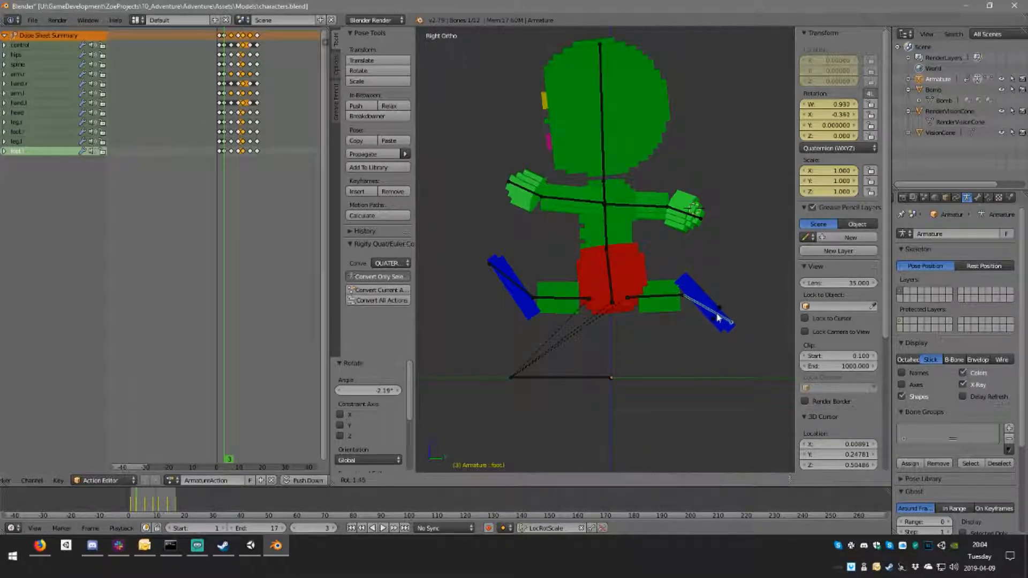
right_click(522, 292)
key("r")
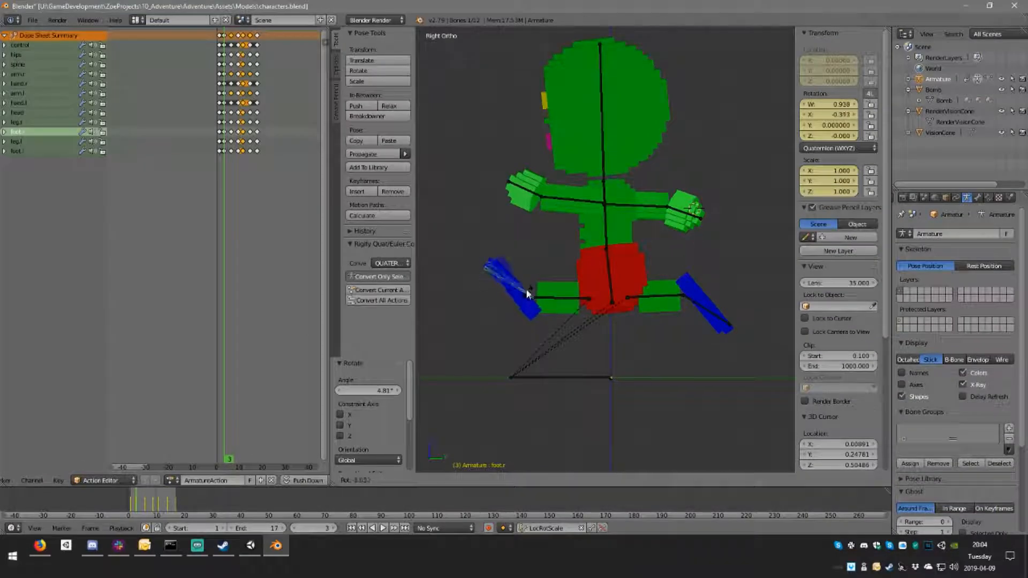
left_click(529, 291)
Step: Adjust the left hand's rotation, and reposition and rotate the left arm about 3° at frame 3
right_click(534, 196)
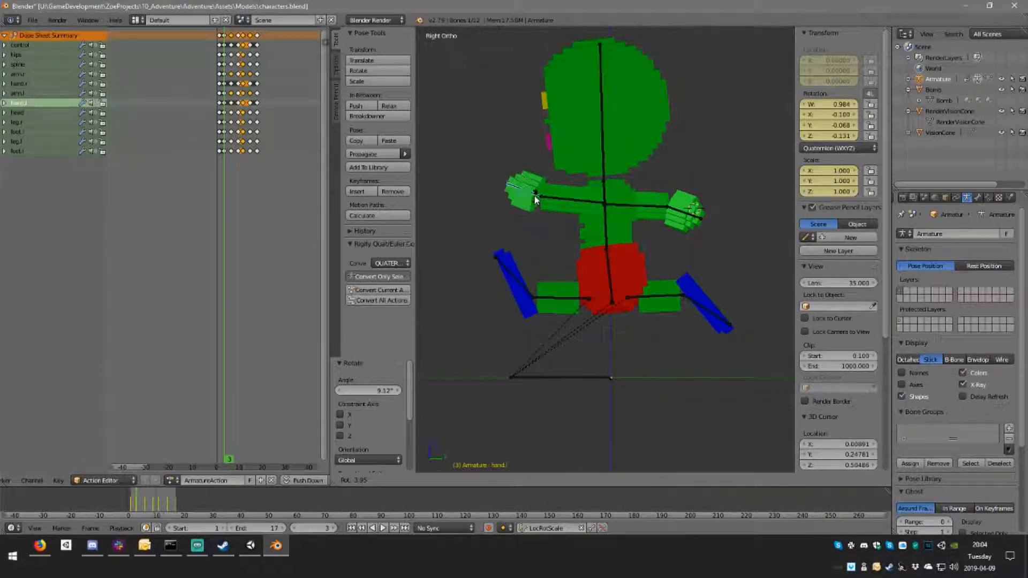
right_click(578, 202)
key("g")
left_click(577, 203)
key("r")
left_click(622, 207)
Step: Raise and rotate the right arm slightly at frame 3, and rotate the right hand about 9° upward
right_click(622, 205)
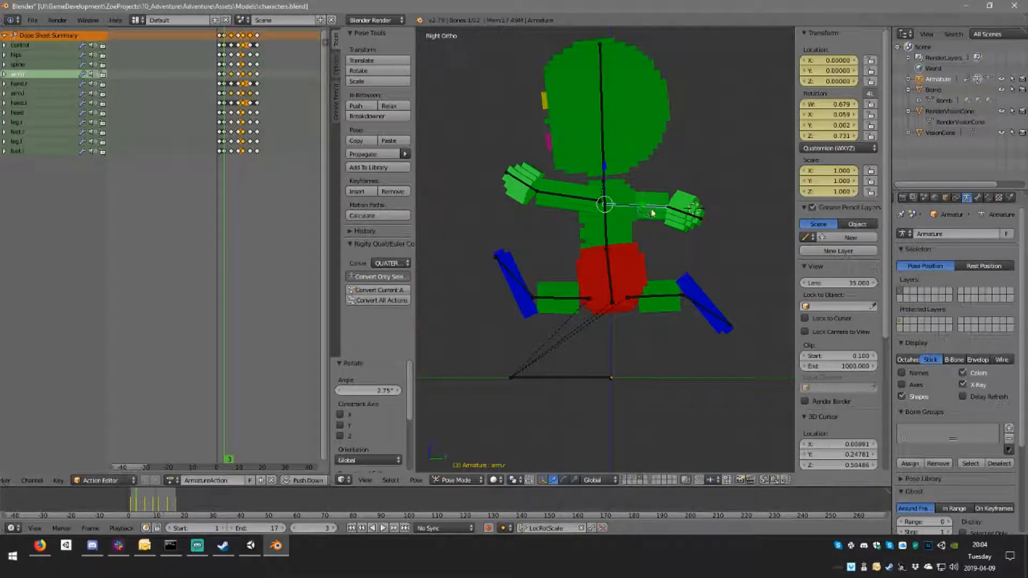
key("g")
left_click(659, 210)
key("r")
left_click(664, 212)
right_click(692, 210)
key("r")
left_click(697, 207)
Step: Rotate the spine and the head slightly at frame 3
right_click(610, 234)
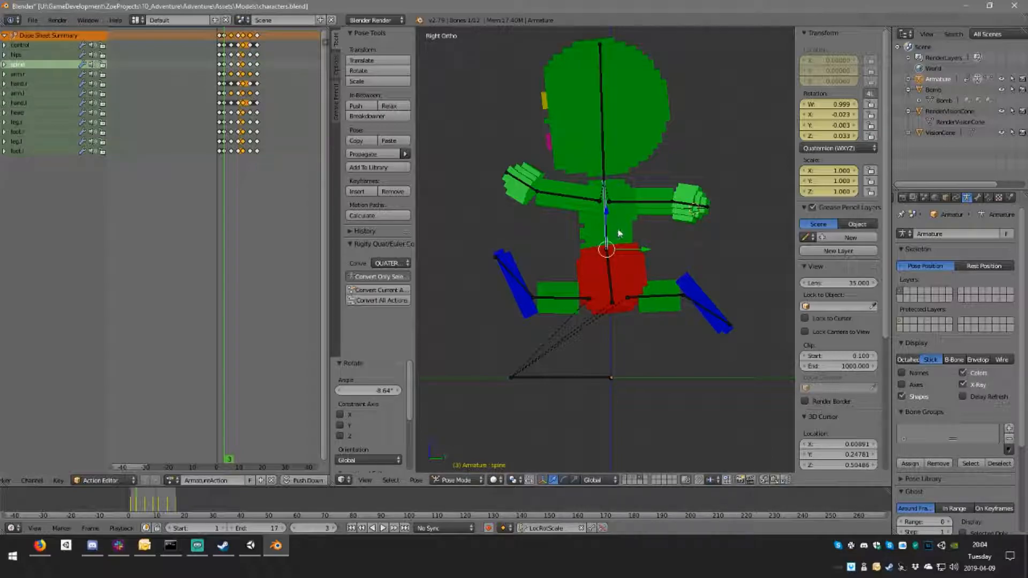
key("r")
left_click(619, 228)
right_click(609, 161)
key("r")
left_click(684, 248)
Step: Select all bones and keyframe the whole adjusted pose at frame 3
scroll(680, 258, "down", 2)
key("a")
key("i")
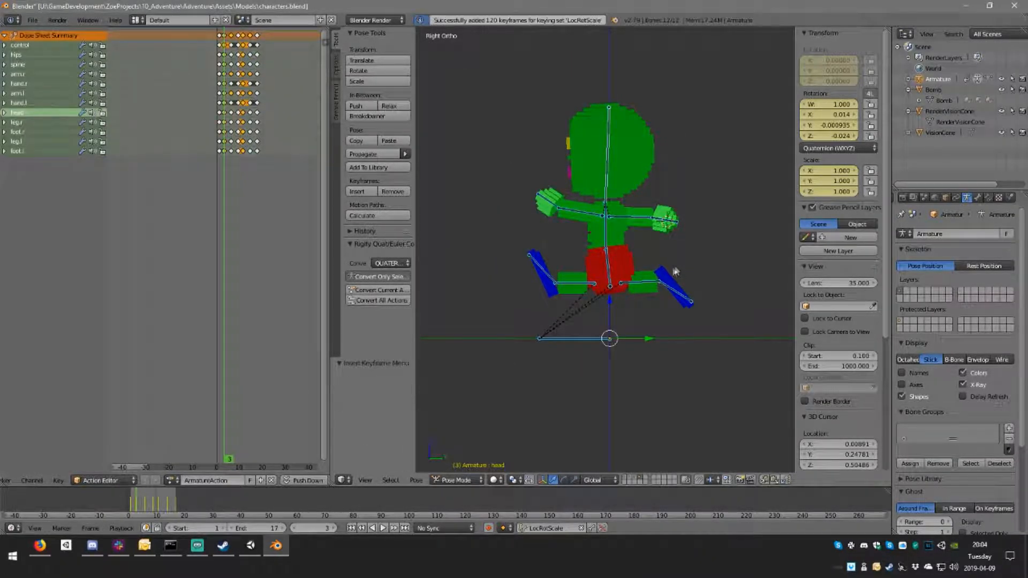
Step: Play the cycle in side view and compare the stride at frame 3 with the passing pose at frame 14
left_click(384, 529)
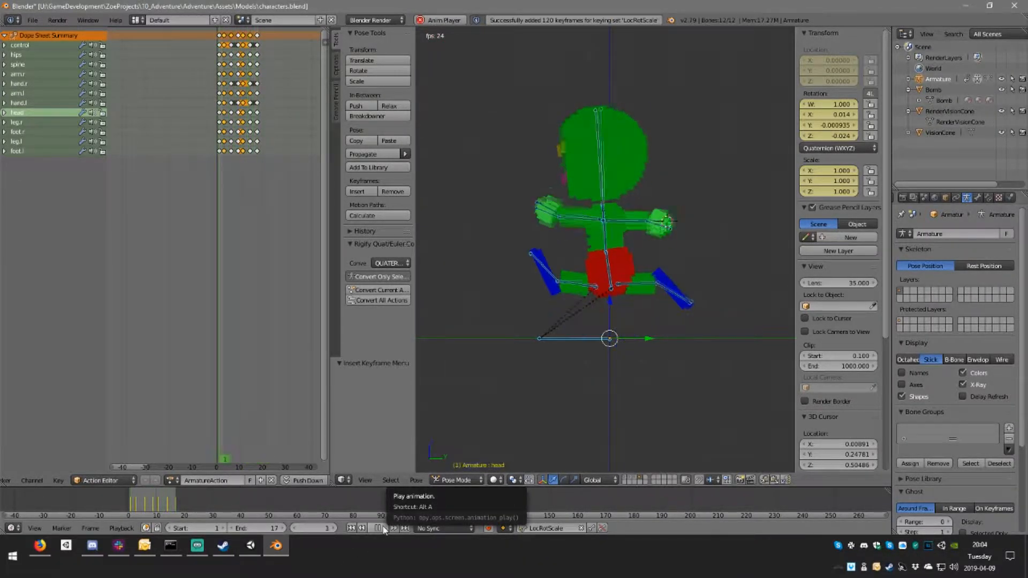
key("Escape")
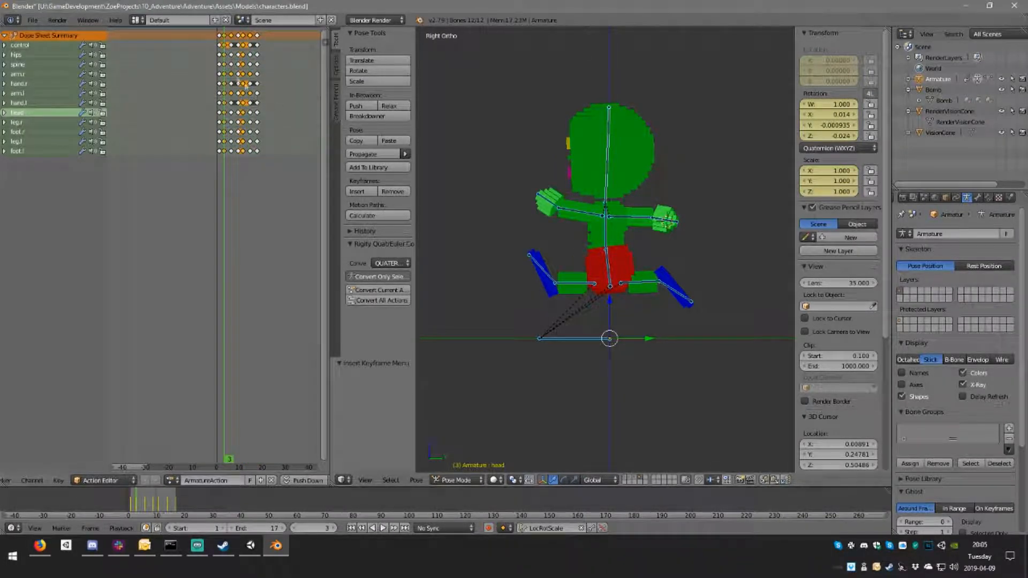
left_click(251, 67)
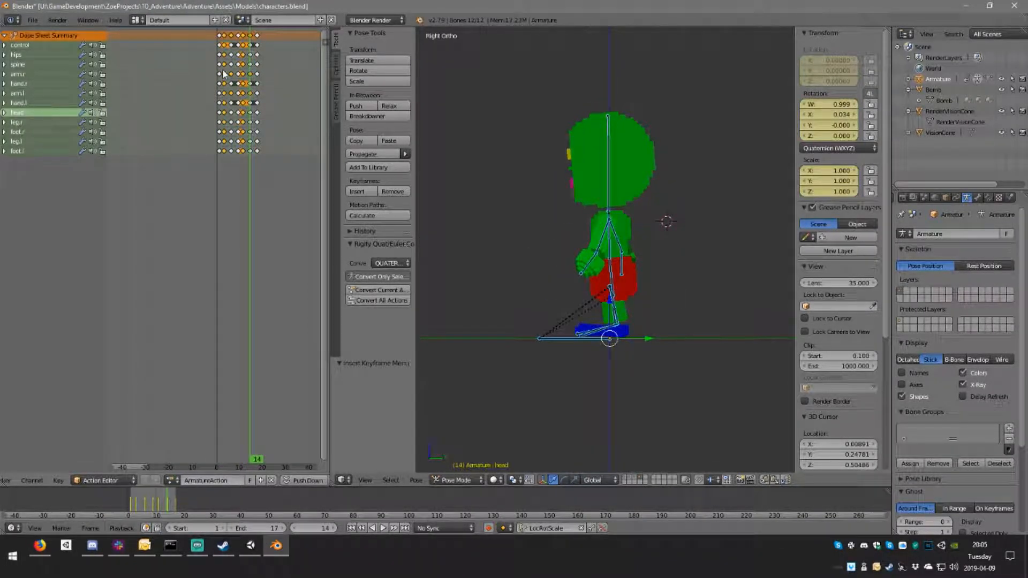
left_click(225, 72)
left_click(250, 66)
Step: At frame 11, move the hips about 0.006 up and 0.006 forward
left_click_drag(247, 56, 244, 57)
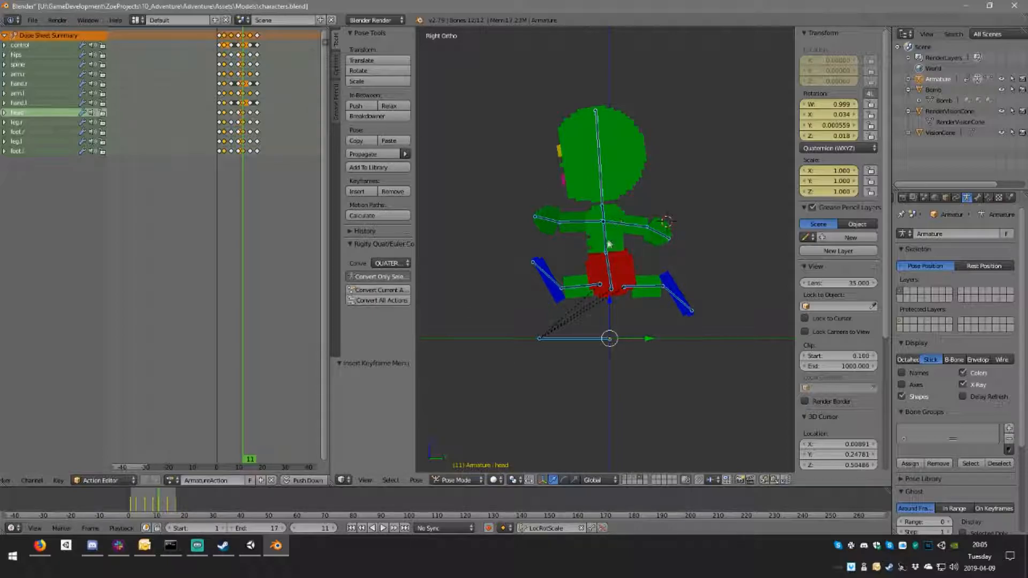
scroll(609, 244, "up", 2)
right_click(615, 302)
key("g")
left_click(736, 304)
Step: At frame 11, rotate the left leg about 5° and shift it forward, and rotate the left foot about 3°
right_click(584, 299)
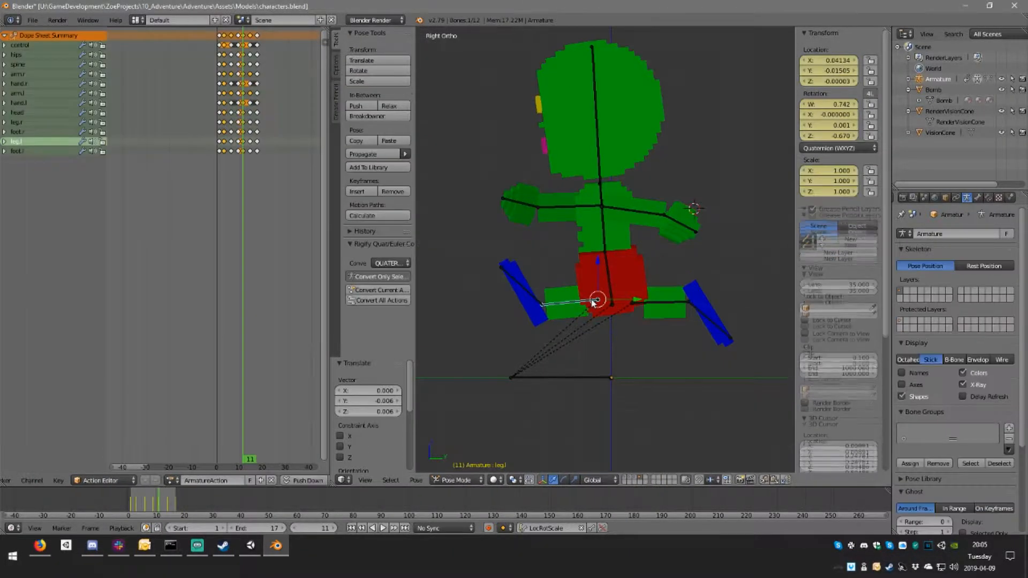
key("r")
left_click(585, 298)
key("g")
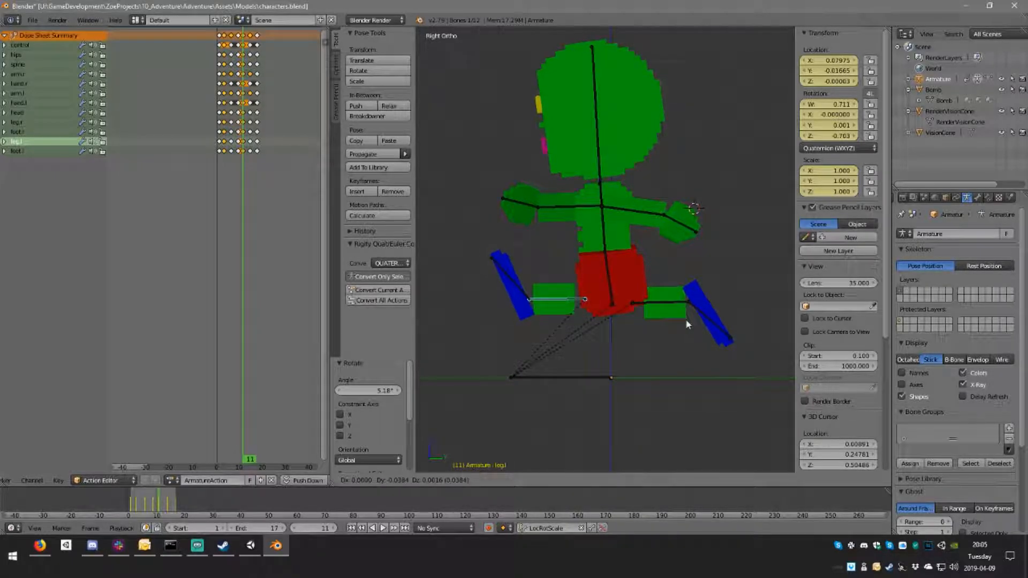
left_click(686, 320)
right_click(527, 278)
Step: Shift the right leg slightly backward and rotate the right foot about -5° at frame 11
right_click(656, 303)
key("g")
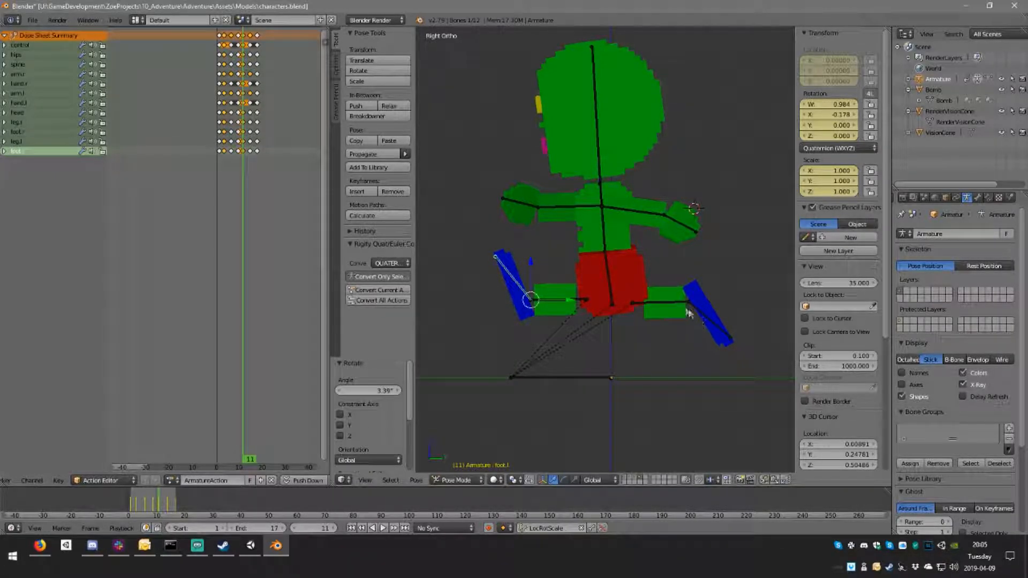
left_click(692, 306)
right_click(694, 308)
key("r")
left_click(713, 316)
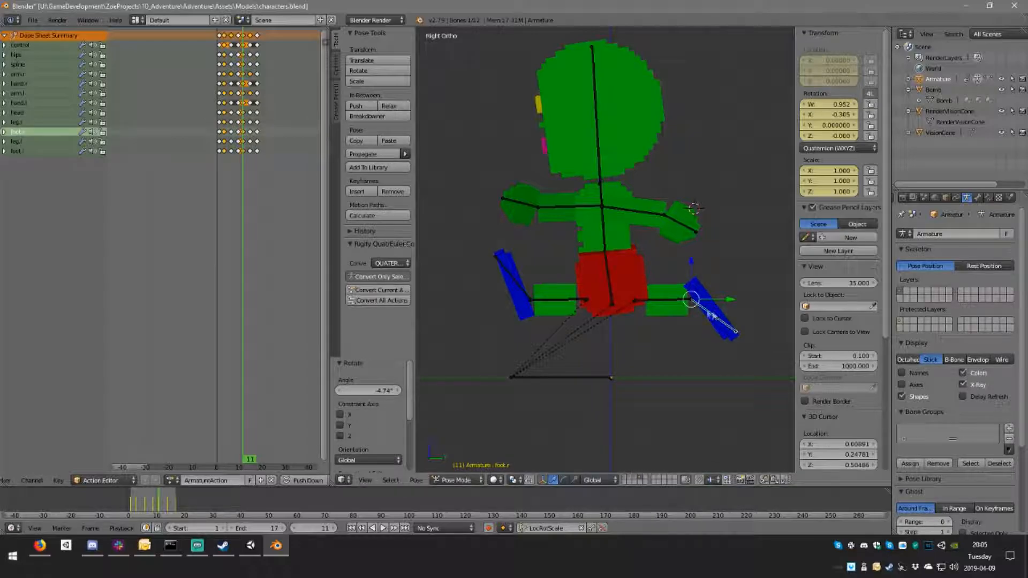
Step: Shift the left arm slightly backward at frame 11 and rotate the left hand about -15°
right_click(676, 224)
key("r")
left_click(677, 222)
right_click(643, 210)
key("g")
left_click(649, 217)
right_click(683, 226)
key("r")
left_click(685, 221)
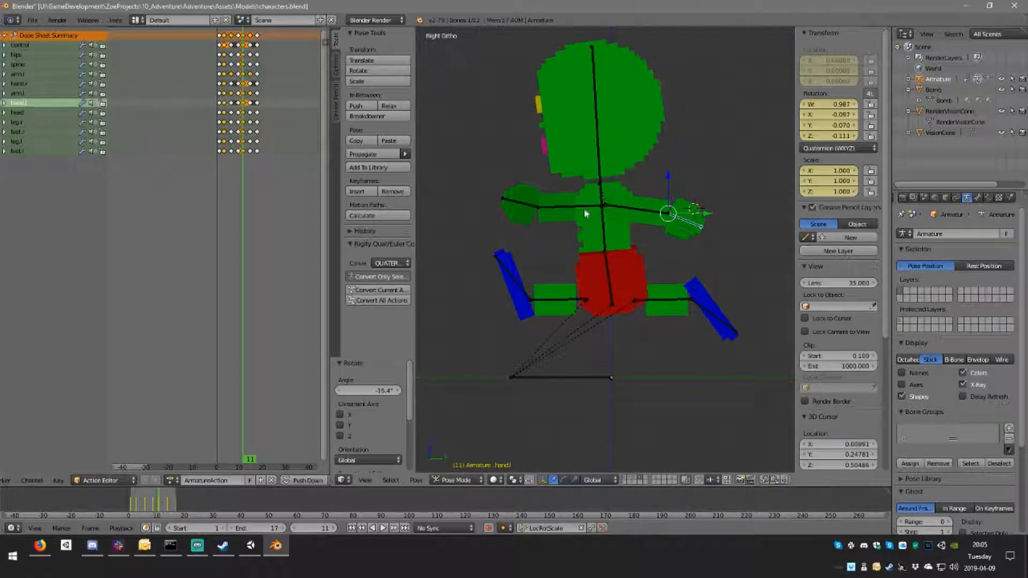
Step: Move the right arm about 0.014 forward and 0.002 up at frame 11, and rotate the right hand slightly
right_click(586, 214)
key("g")
left_click(549, 212)
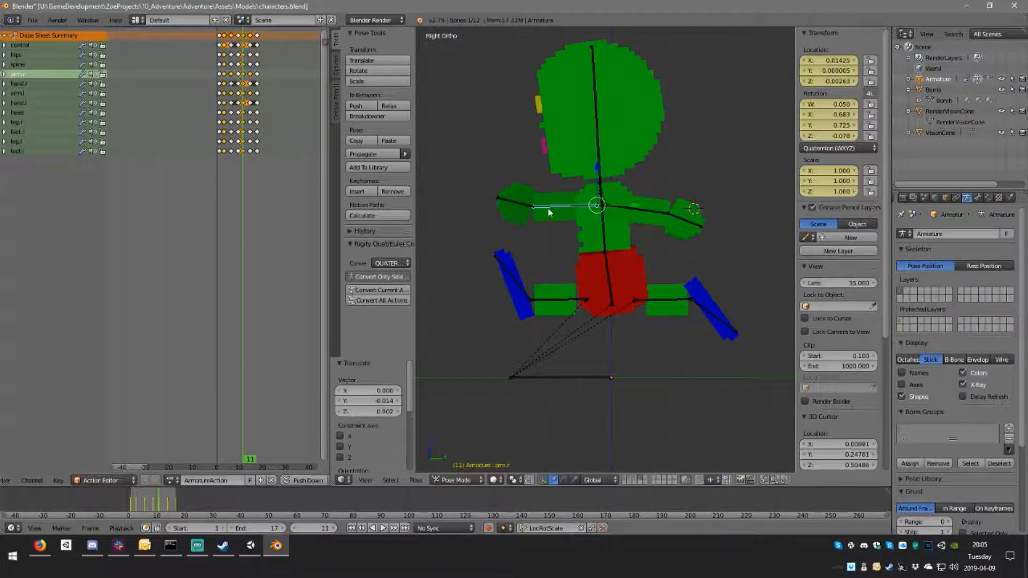
right_click(513, 200)
key("r")
left_click(576, 213)
Step: Rotate the head slightly and the spine about 0.9° at frame 11
right_click(600, 154)
key("r")
left_click(615, 161)
right_click(605, 223)
right_click(605, 221)
key("r")
left_click(672, 251)
key("r")
right_click(651, 294)
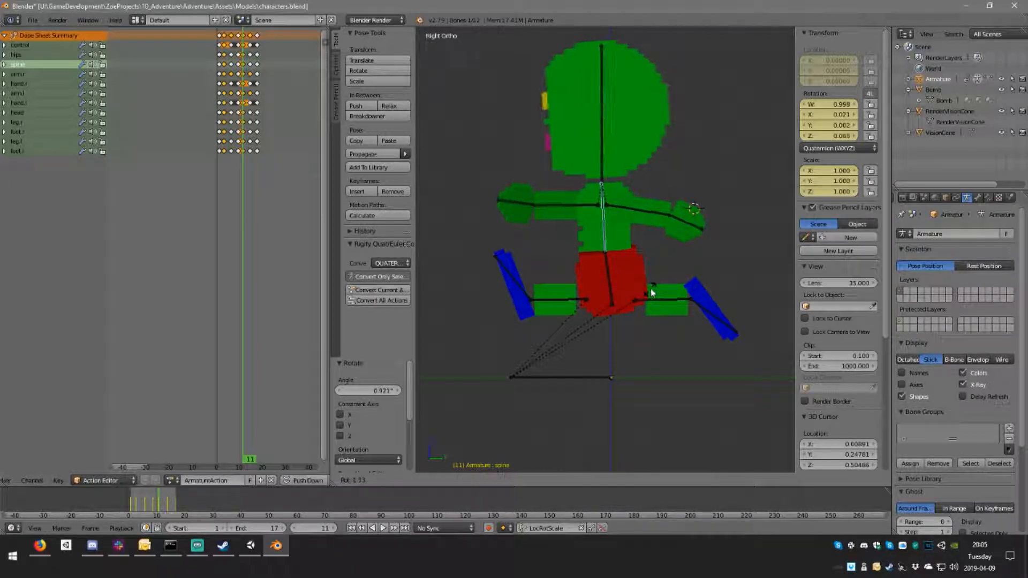
Step: Select all bones and keyframe the whole adjusted pose at frame 11
key("a")
key("a")
key("i")
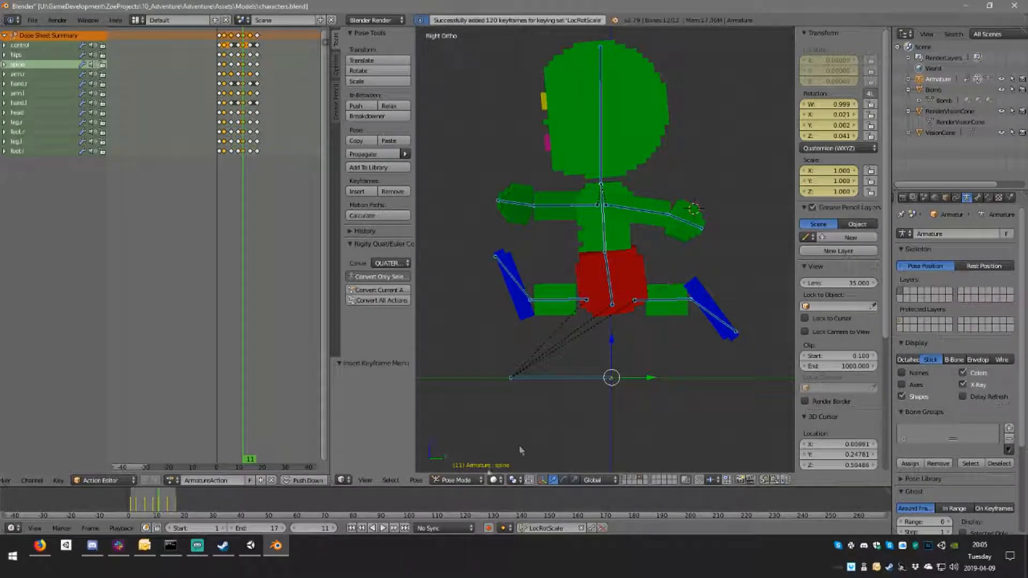
Step: Play the walk cycle and examine its motion from the side, the front and an angled view
left_click(391, 528)
left_click(385, 529)
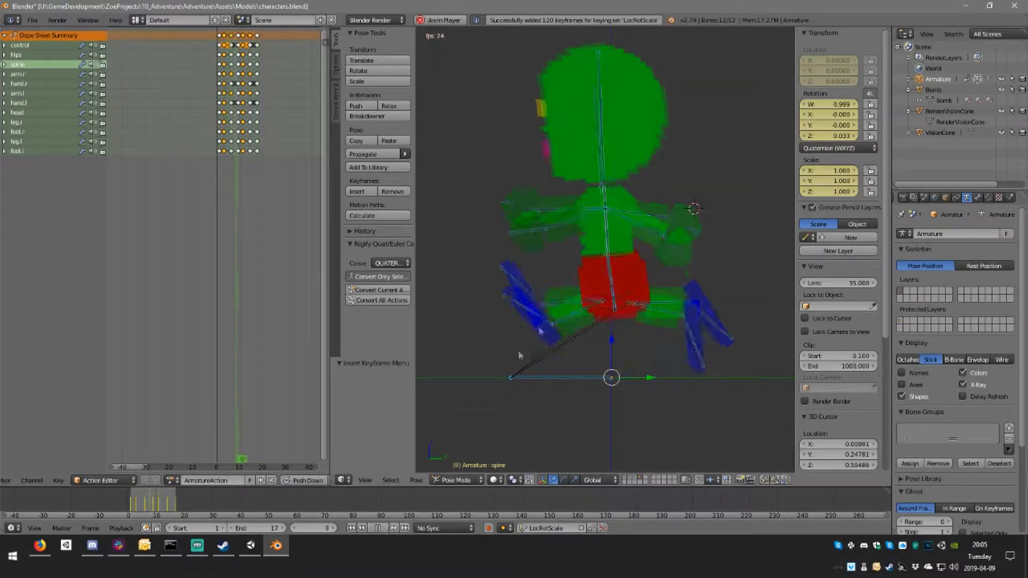
middle_click_drag(560, 300, 618, 326)
scroll(568, 286, "down", 2)
middle_click_drag(559, 282, 641, 259)
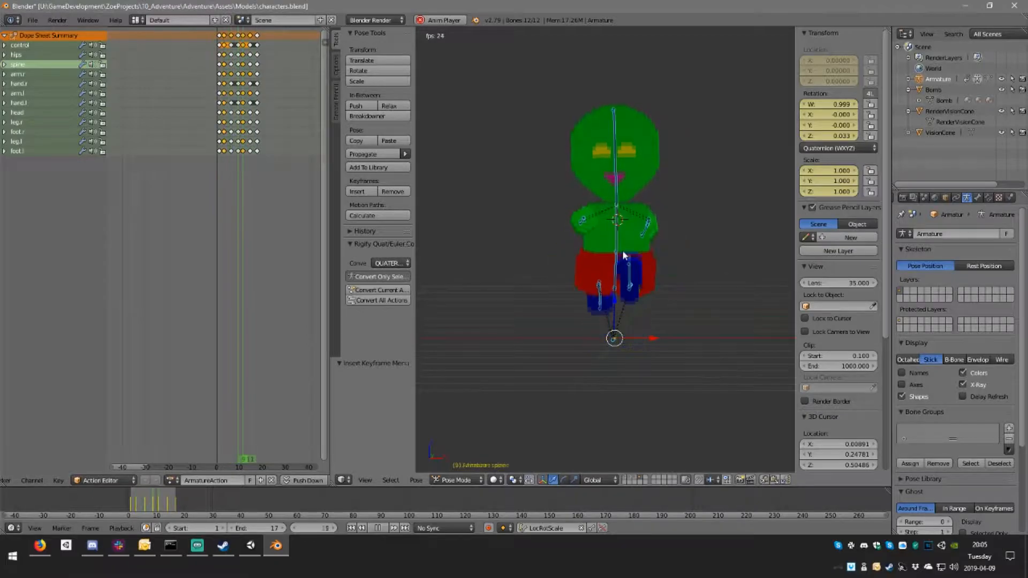
middle_click_drag(617, 260, 542, 225)
scroll(591, 261, "up", 5)
middle_click_drag(591, 261, 624, 272)
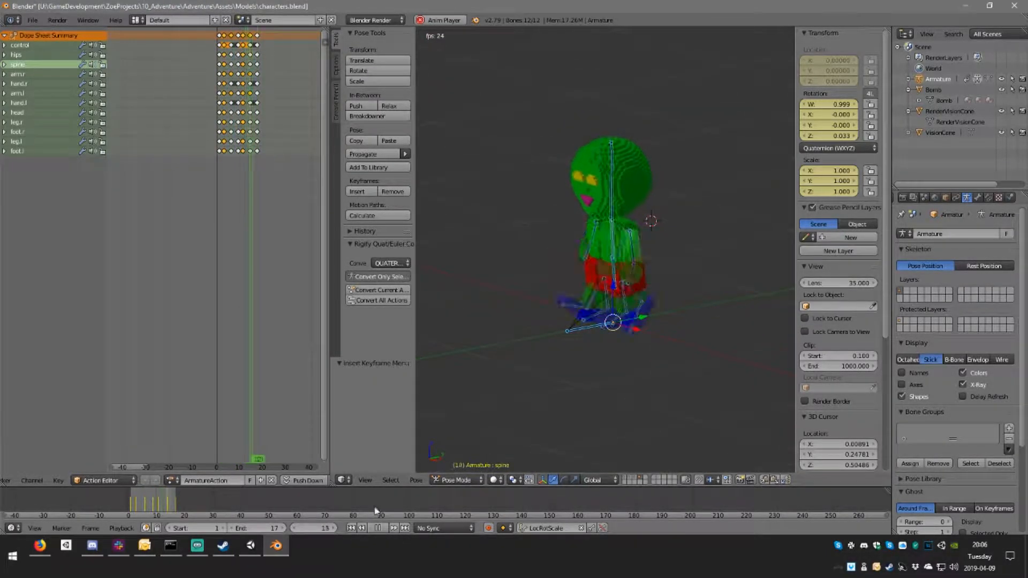
left_click(381, 529)
middle_click_drag(529, 276, 581, 290)
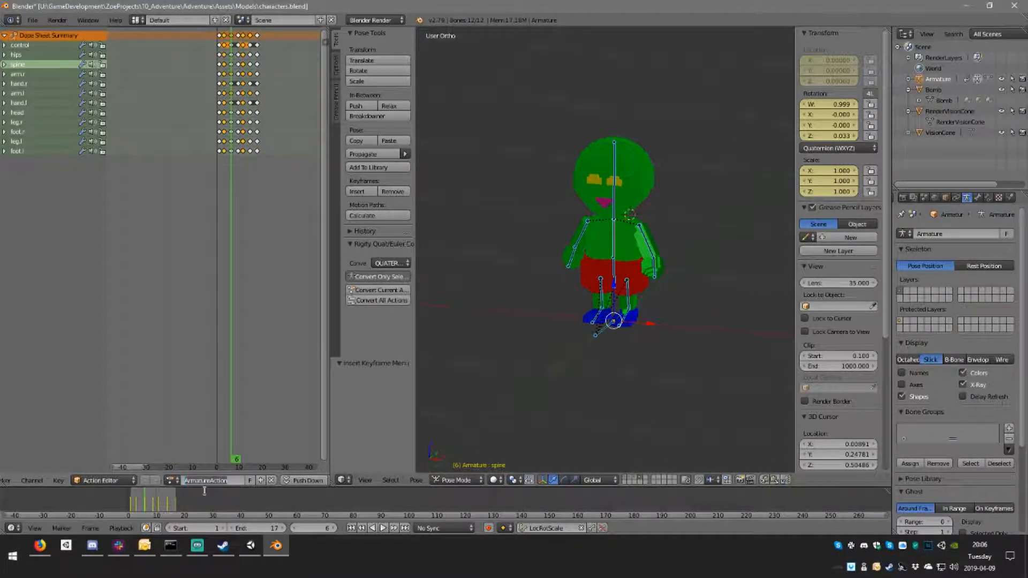
Step: Rename the armature's action PlayerWalk and give it a fake user
key("Return")
left_click(251, 482)
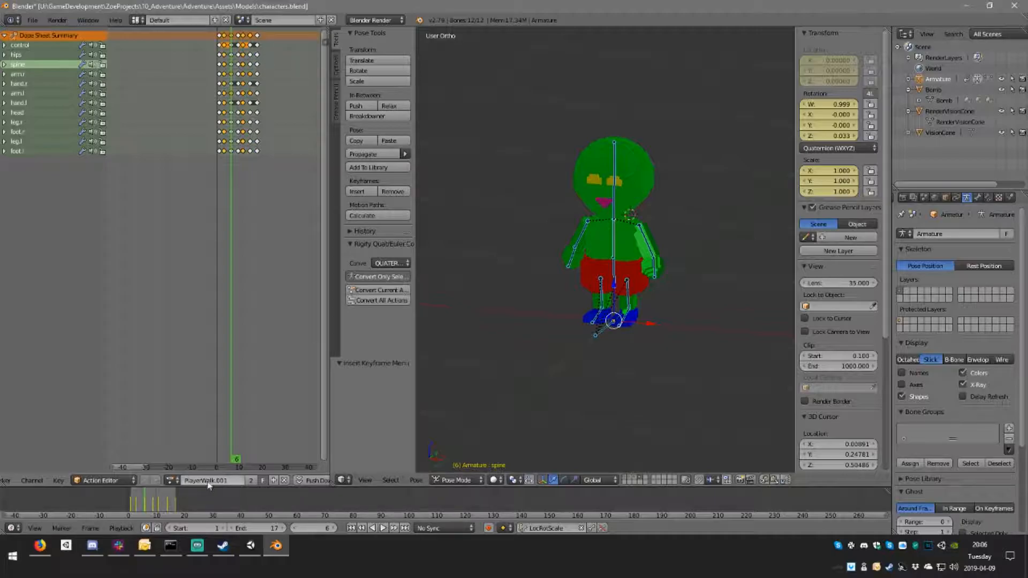
Step: Switch to the old, empty PlayerWalk action and unlink it from the armature
left_click(170, 480)
left_click(207, 363)
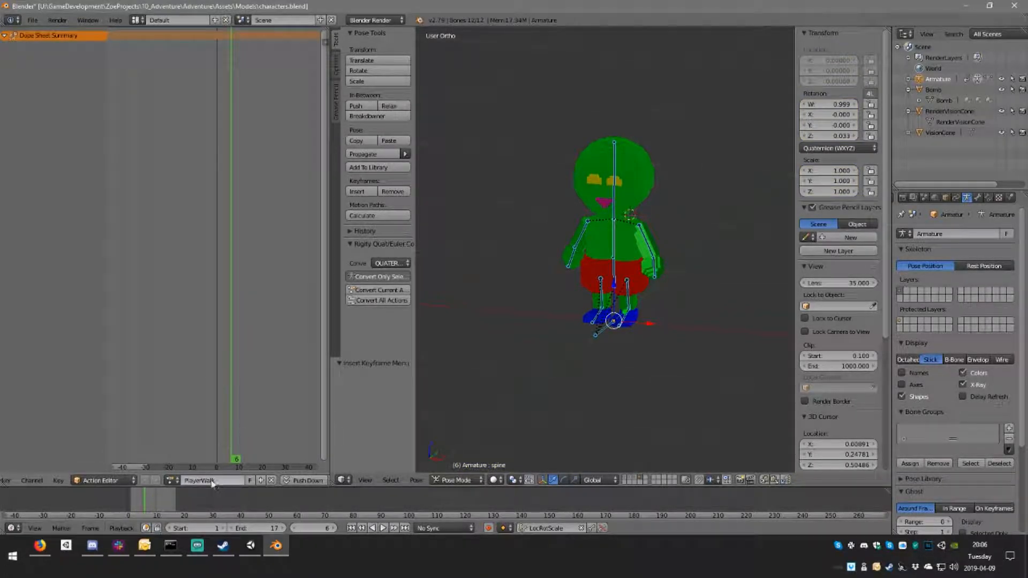
left_click(272, 481)
Step: Reassign the keyframed action PlayerWalk.001 to the armature and rename it PlayerWalk
left_click(140, 481)
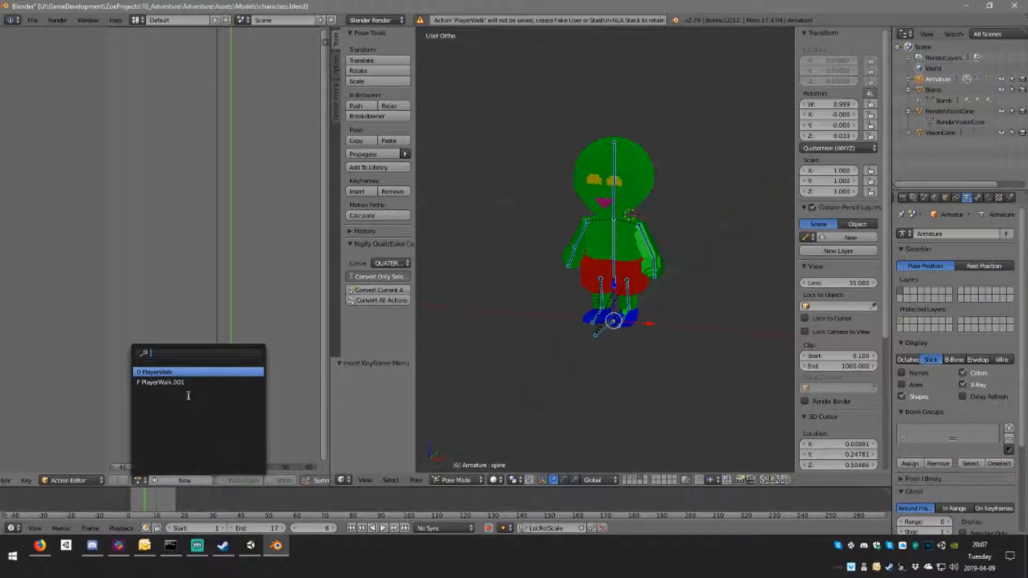
left_click(176, 383)
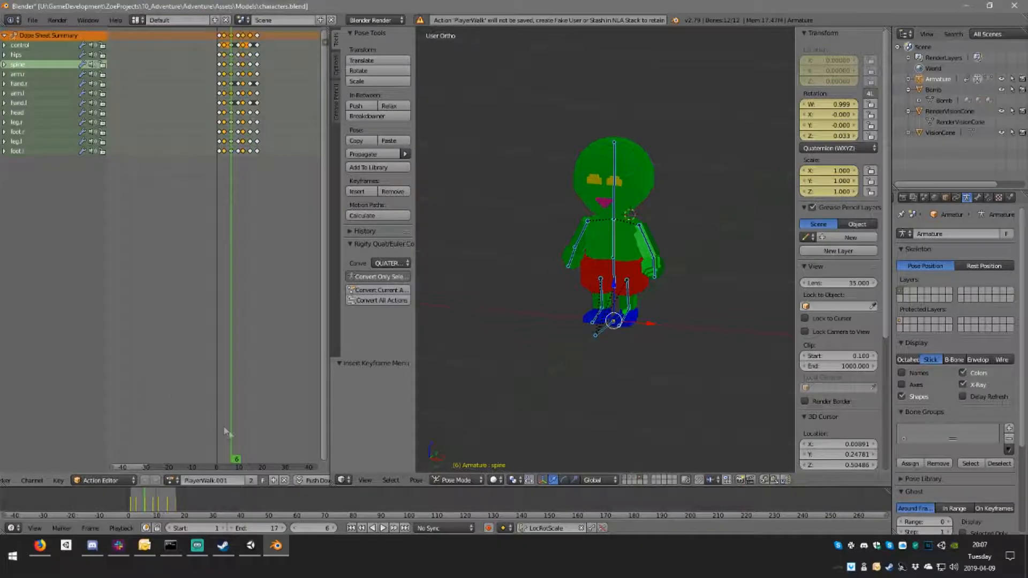
left_click(227, 480)
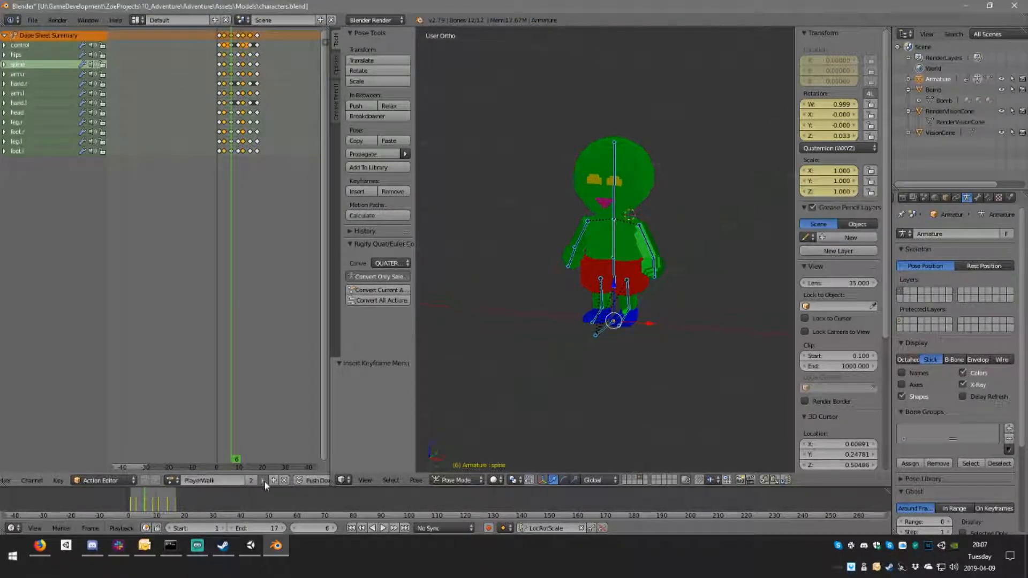
Step: Check the list of available actions and save characters.blend over the existing file
left_click(171, 481)
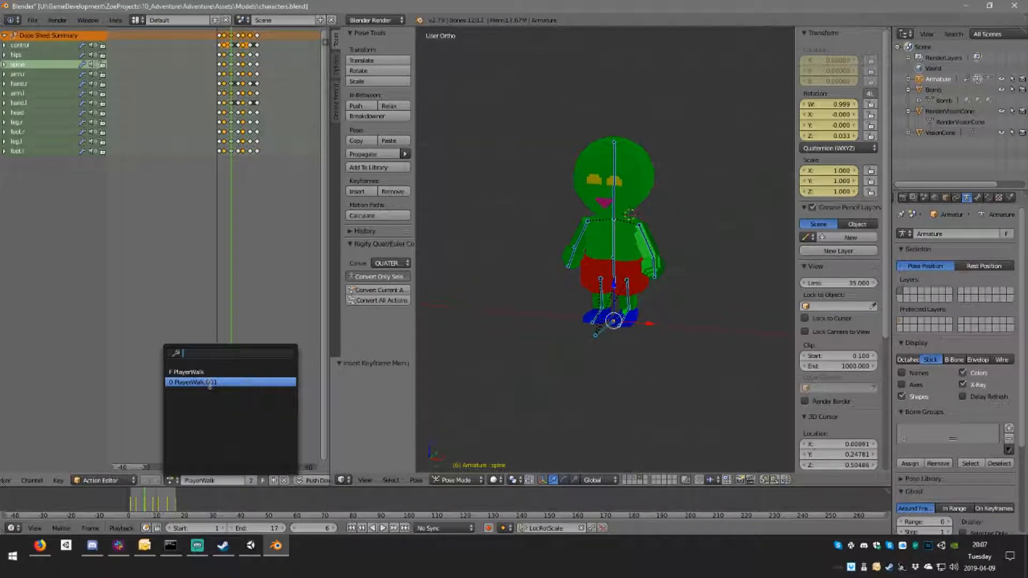
key("ctrl+s")
left_click(484, 314)
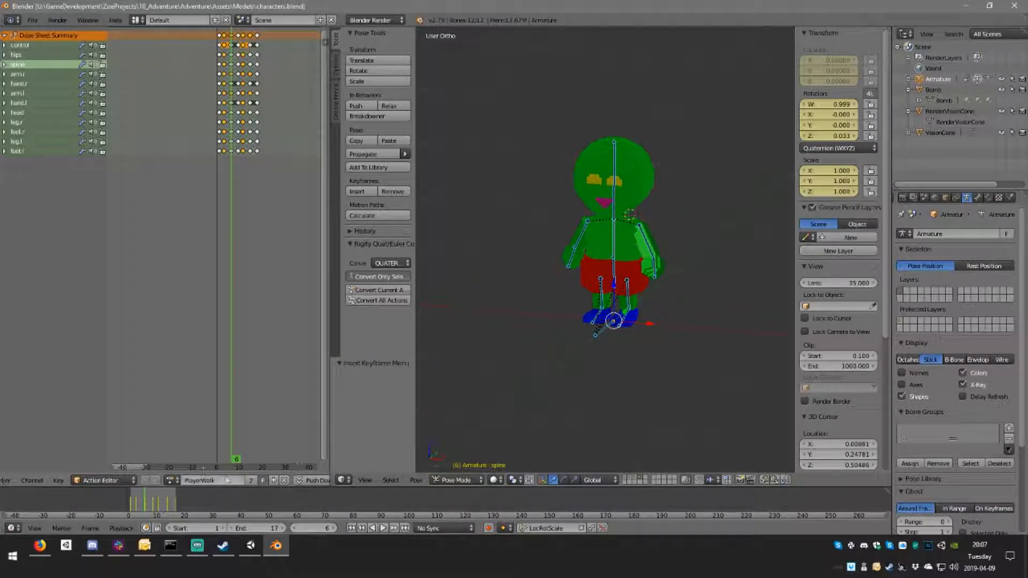
left_click(171, 481)
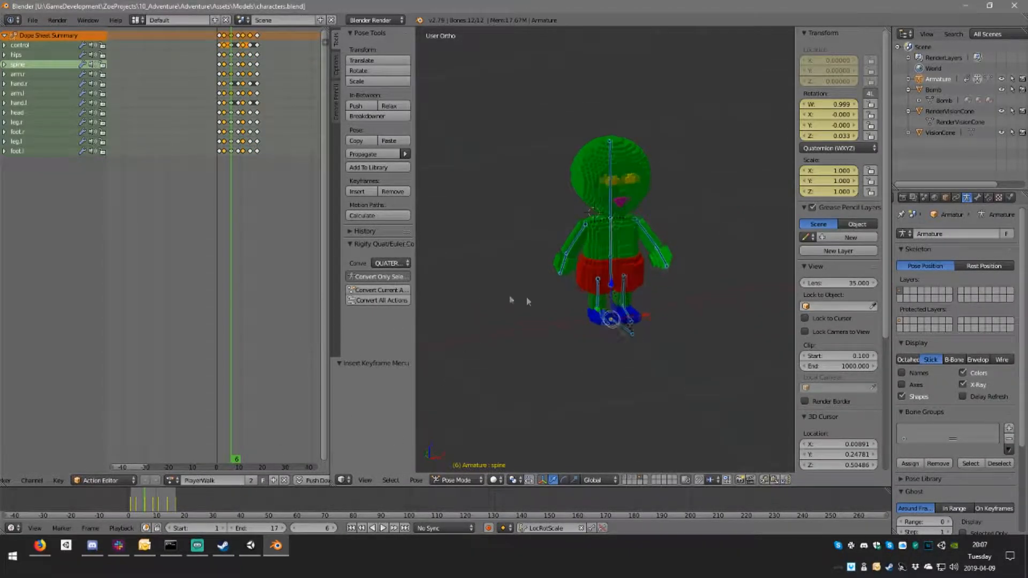
Step: Select the control bone's keyframe at the stride and examine the pose at frame 4
scroll(444, 261, "up", 3)
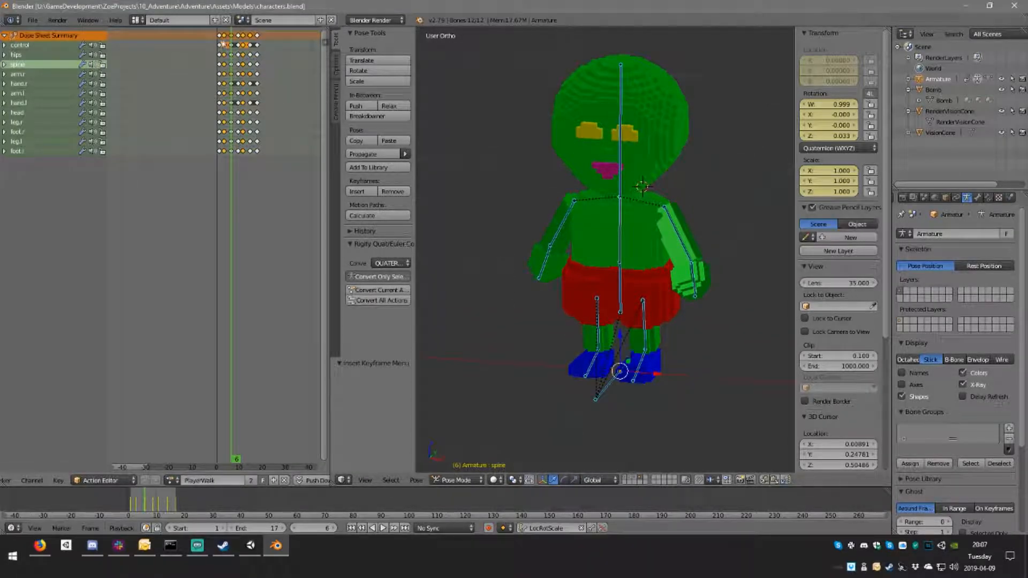
left_click_drag(230, 54, 224, 50)
right_click(224, 46)
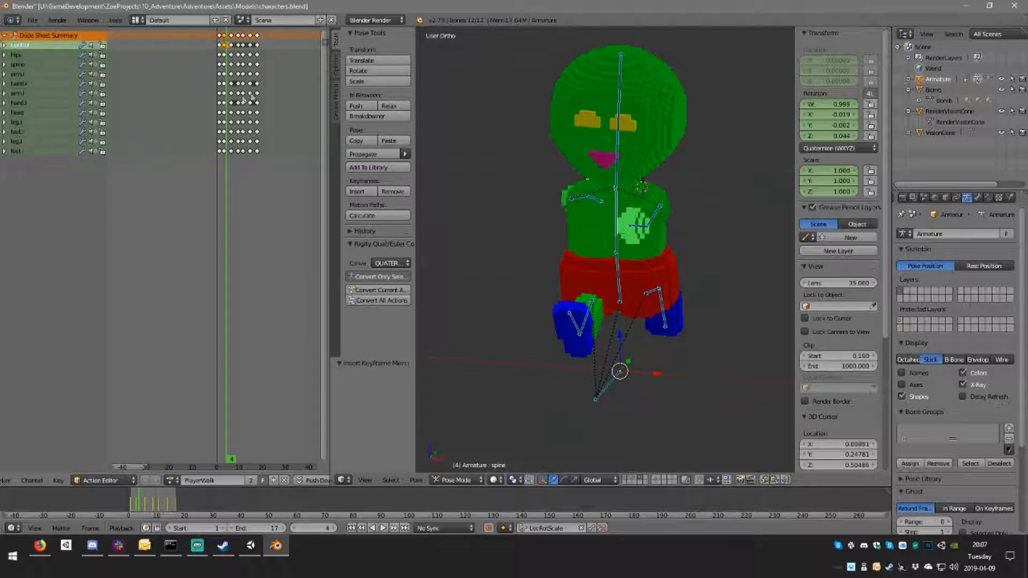
scroll(246, 112, "up", 4)
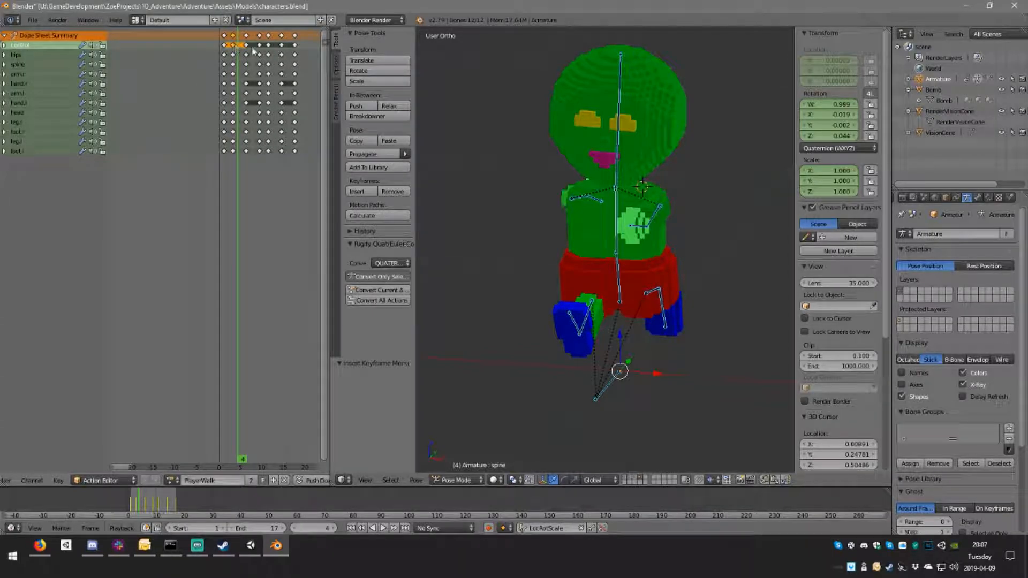
scroll(618, 228, "down", 1)
middle_click_drag(658, 303, 616, 313)
scroll(605, 309, "down", 3)
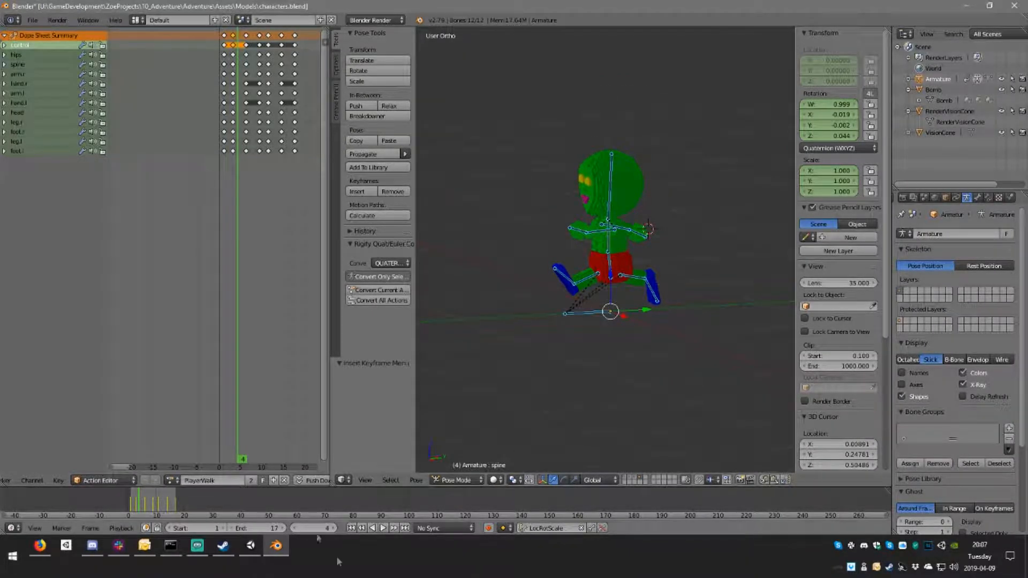
Step: Replay the PlayerWalk cycle in an orthographic side view and save characters.blend again
left_click(382, 529)
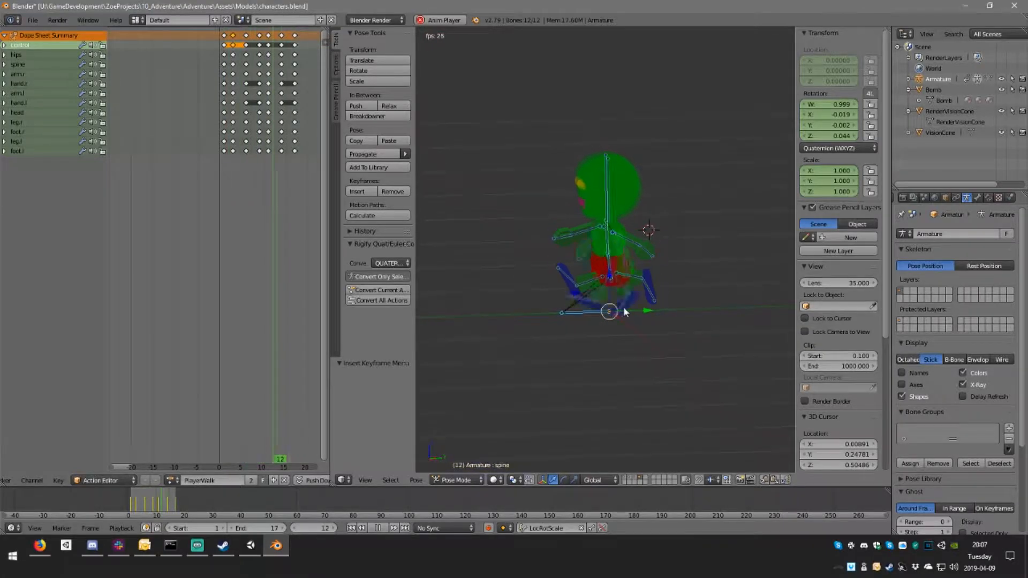
mouse_move(568, 317)
middle_mouse_down()
mouse_move(557, 316)
mouse_move(568, 317)
middle_mouse_up()
key("KP_5")
key("alt+a")
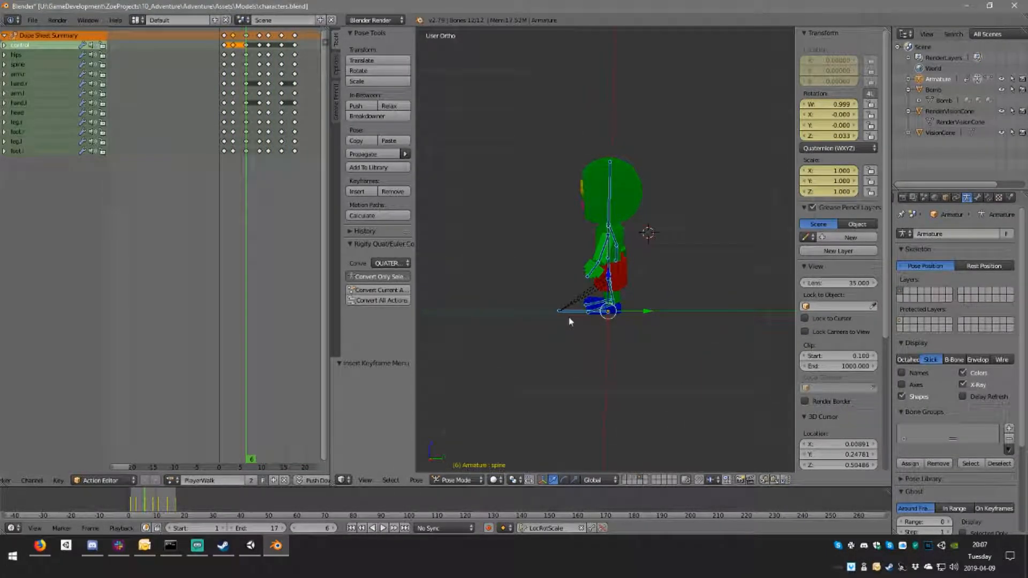
key("ctrl+s")
left_click(570, 314)
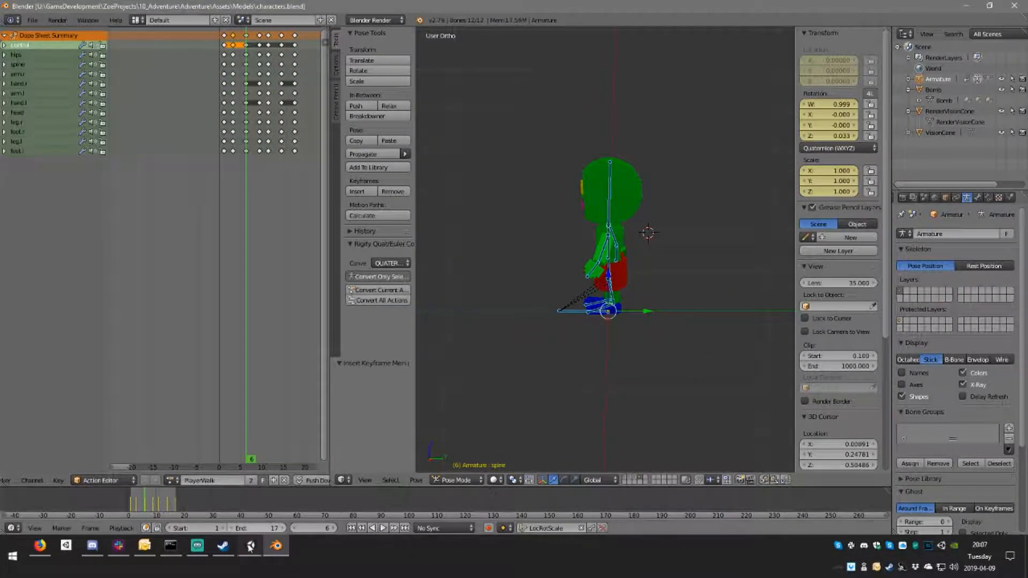
Step: Switch to Unity and set the rig animation type of the characters model to Generic
left_click(251, 547)
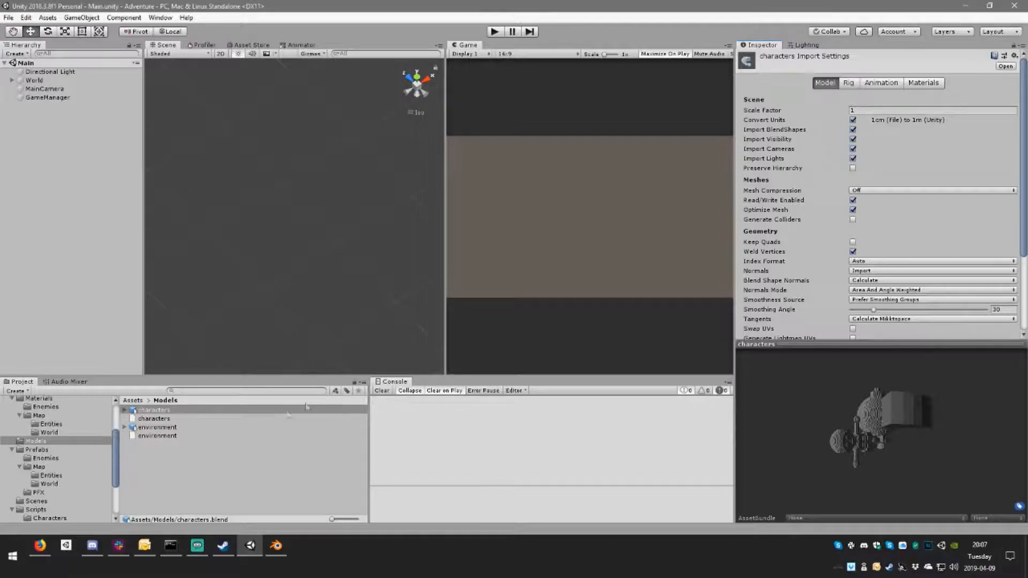
left_click(170, 410)
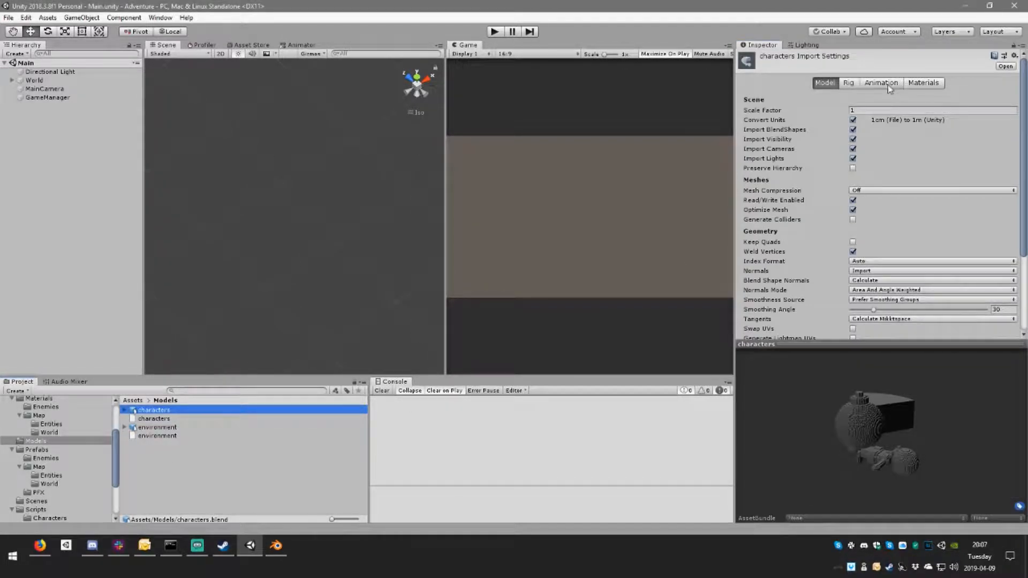
left_click(888, 84)
left_click(857, 85)
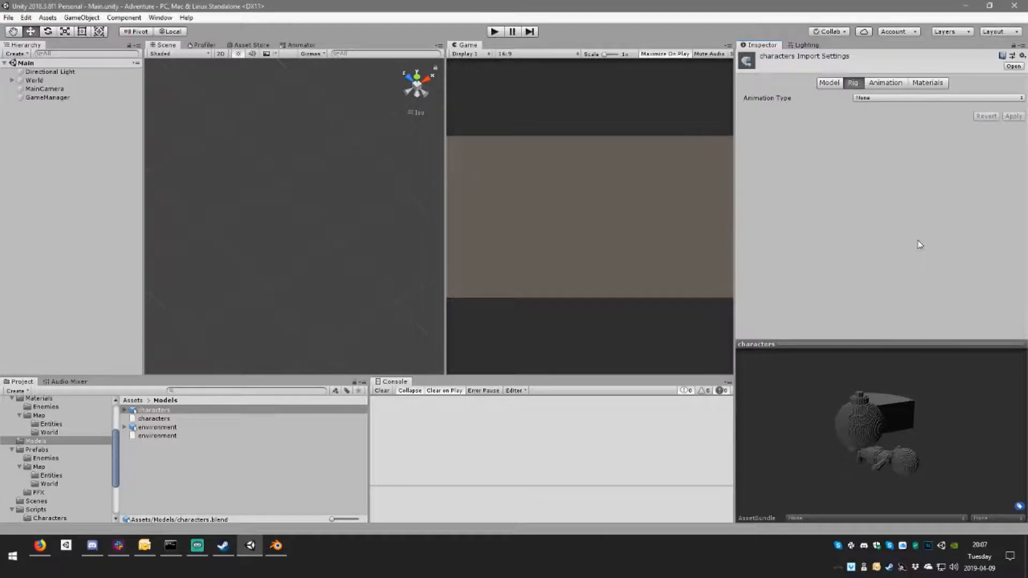
left_click(903, 98)
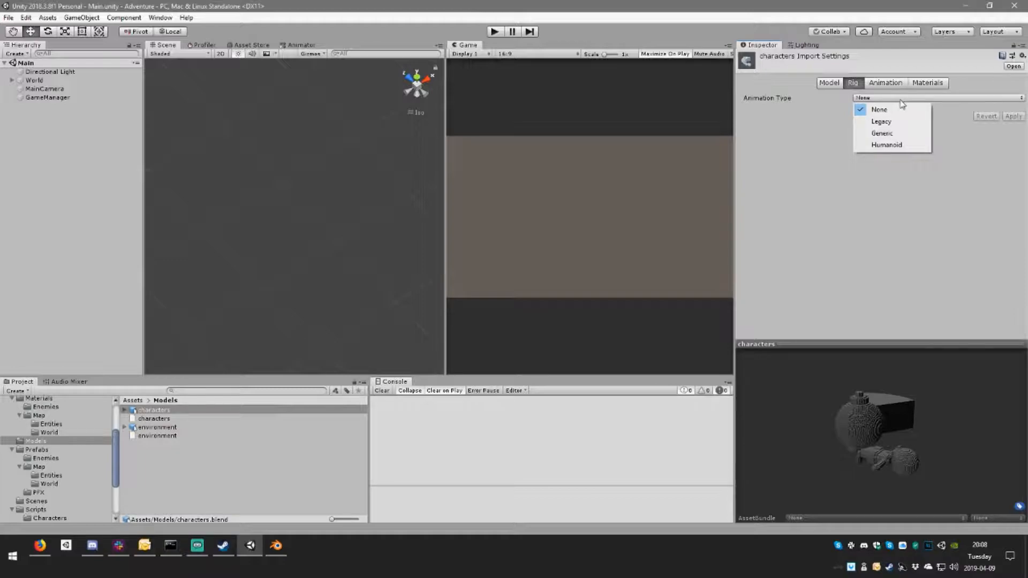
left_click(892, 135)
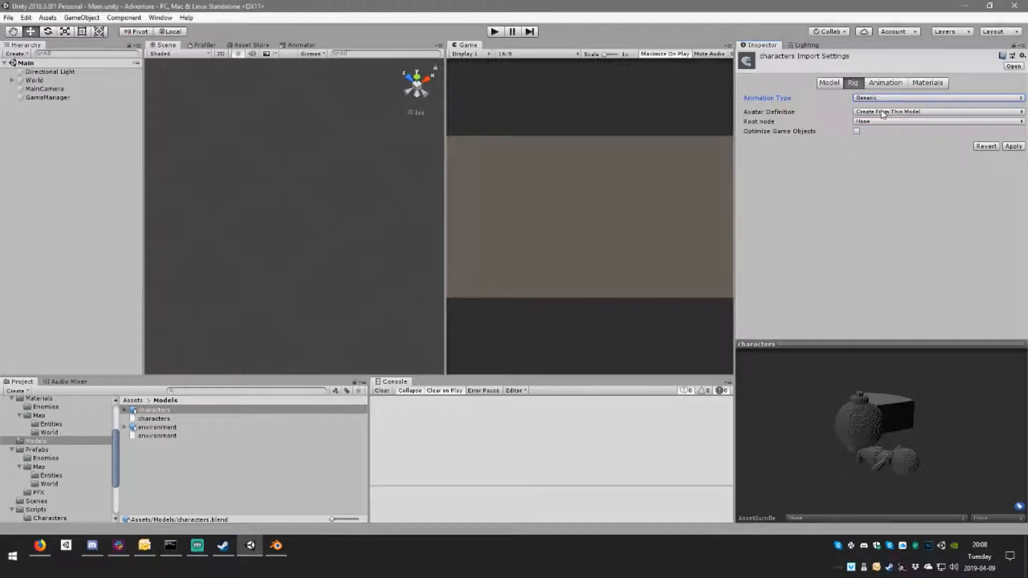
Step: Try the Humanoid animation type for the characters rig, with its avatar created from this model, and apply it
left_click(883, 116)
left_click(884, 116)
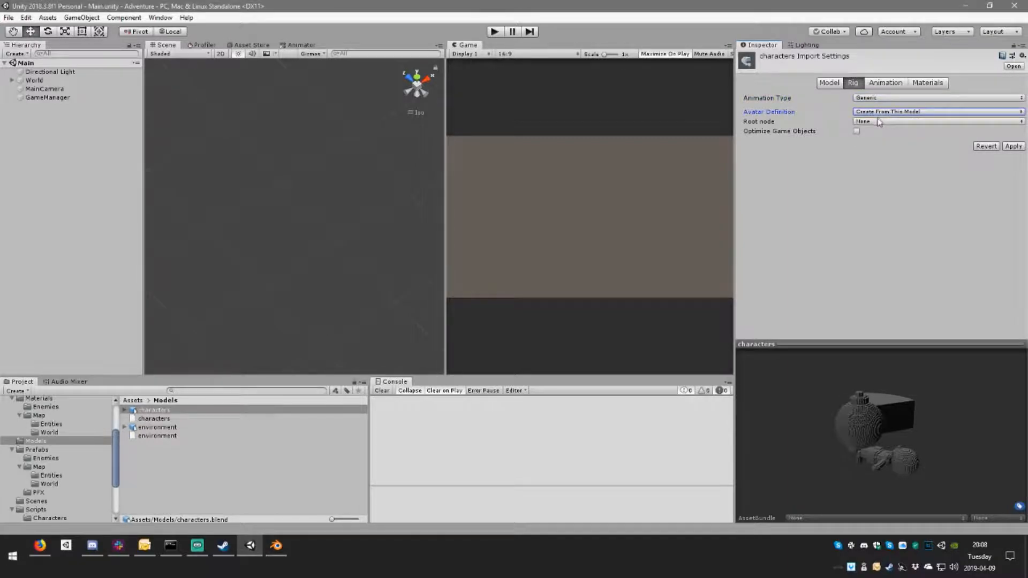
left_click(878, 122)
left_click(878, 123)
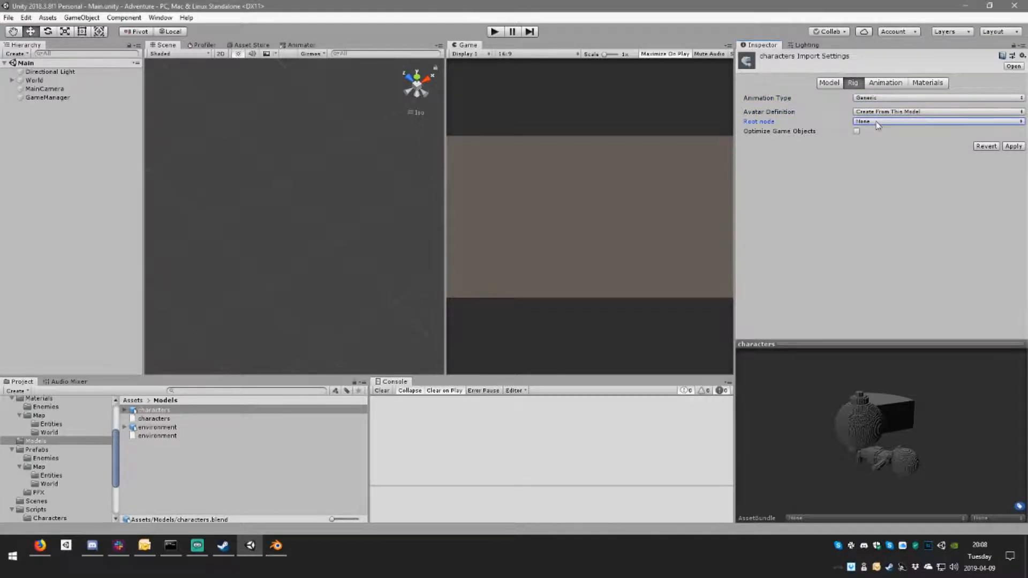
left_click(893, 98)
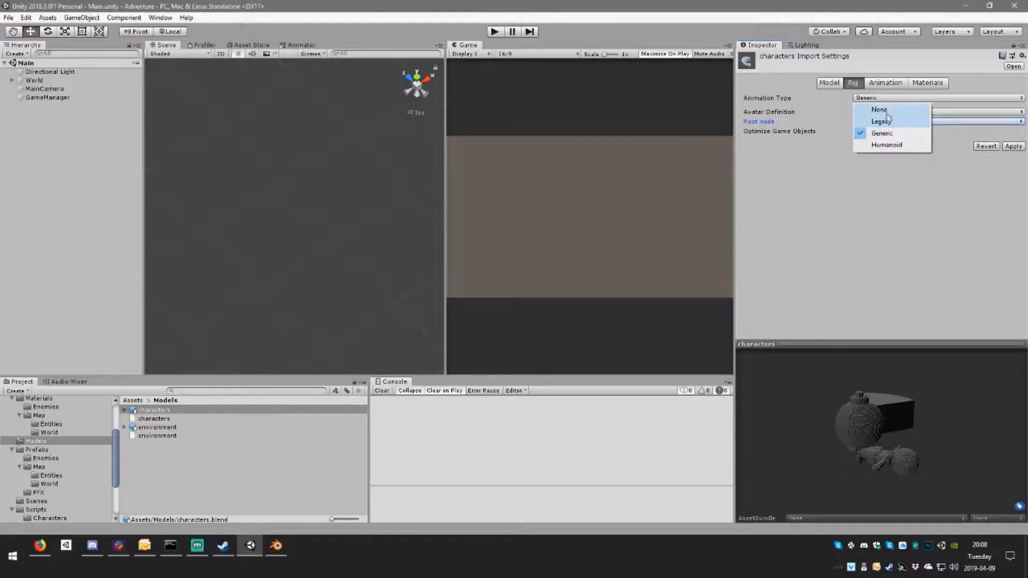
left_click(898, 146)
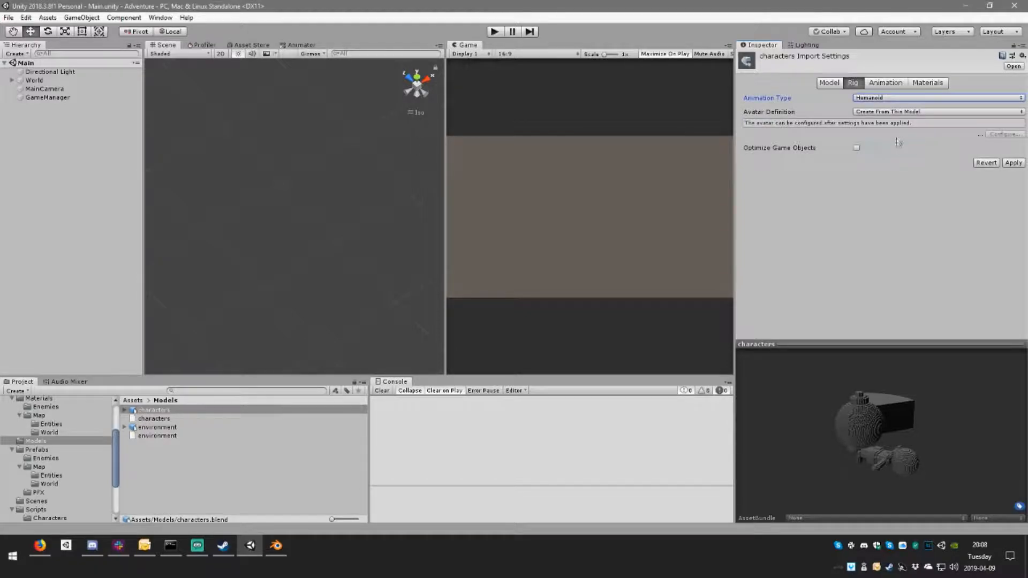
left_click(909, 113)
left_click(913, 115)
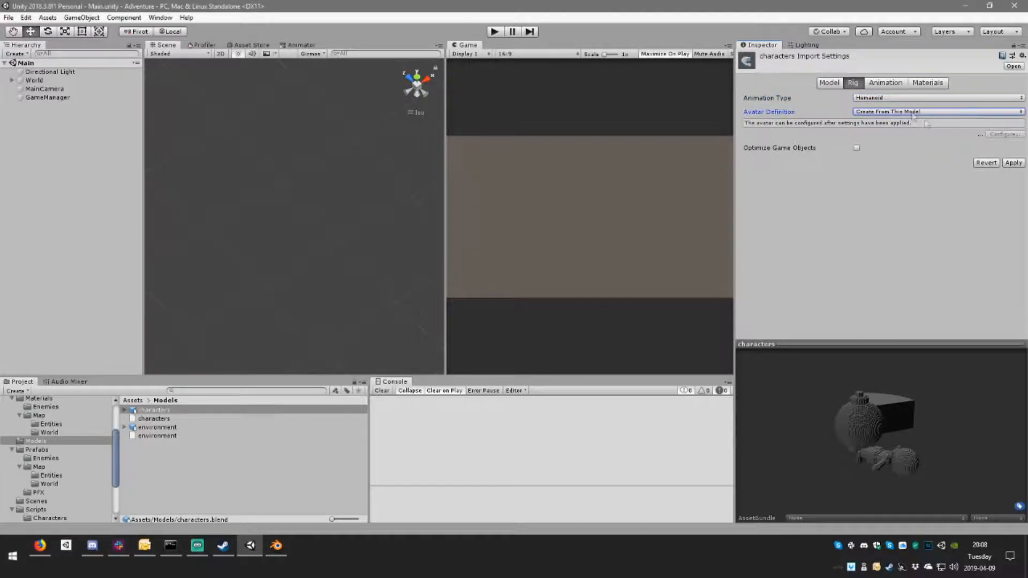
left_click(1014, 163)
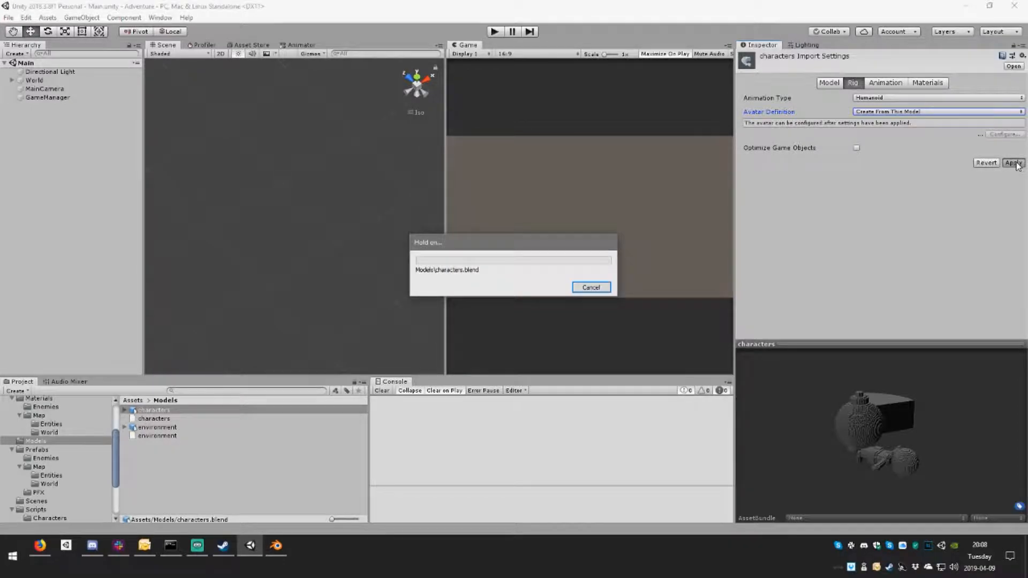
Step: Rotate the characters model preview and expand the rig's import messages to read the error details
left_click_drag(910, 386, 810, 459)
left_click_drag(910, 444, 937, 439)
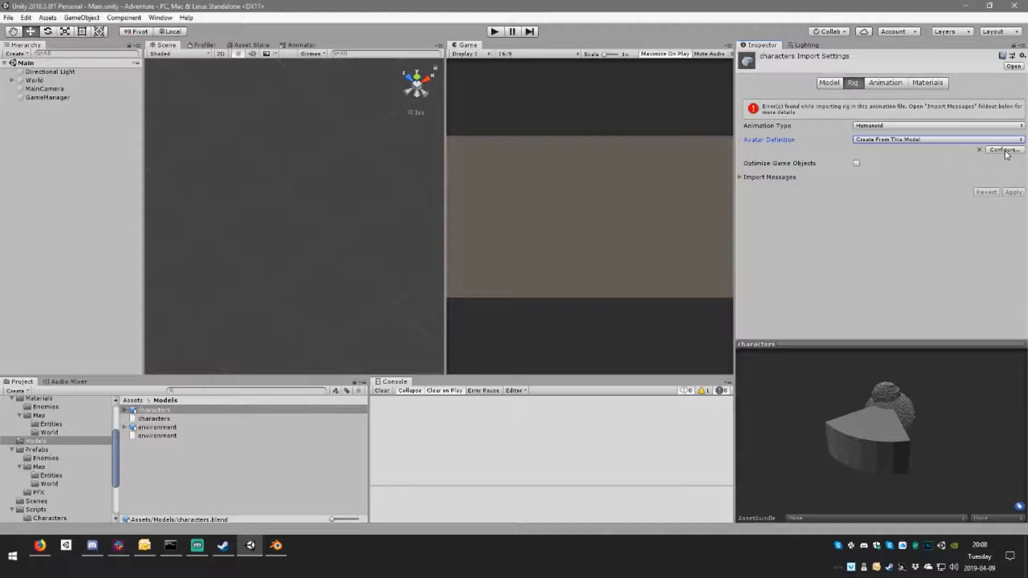
left_click(742, 178)
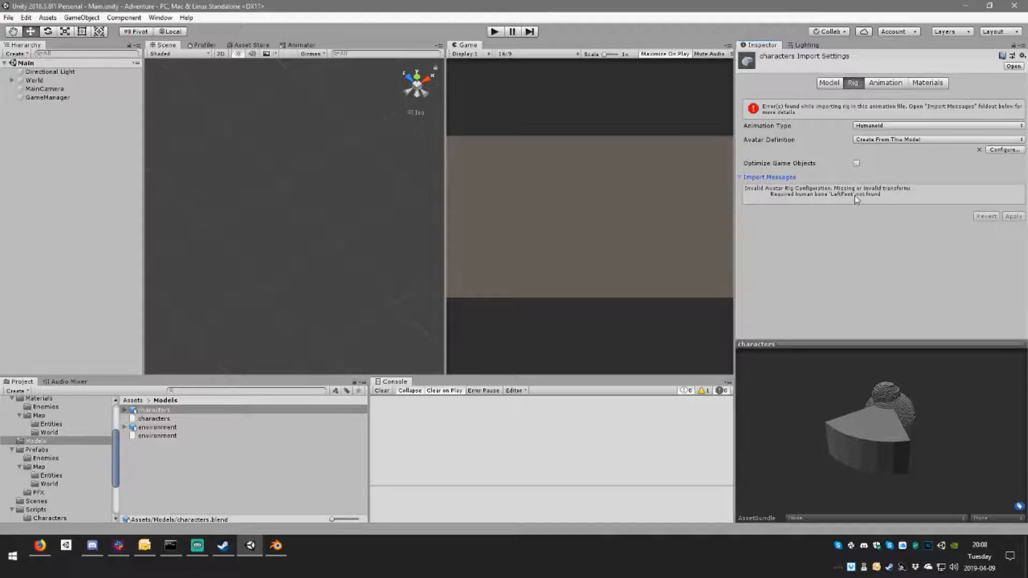
Step: Switch to Blender and inspect the armature's leg and foot bones on both sides, checking their names
left_click(276, 549)
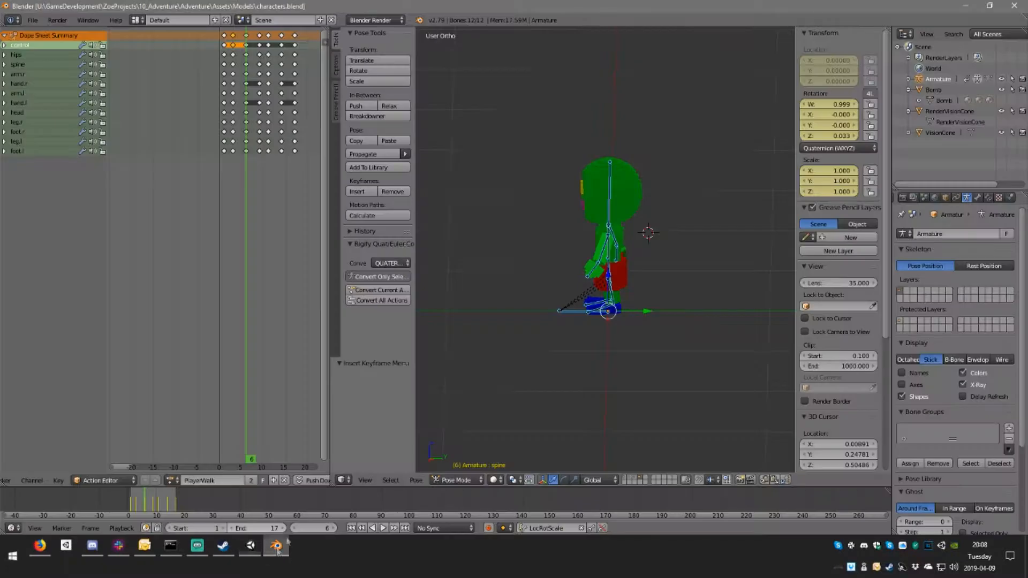
scroll(614, 331, "up", 5)
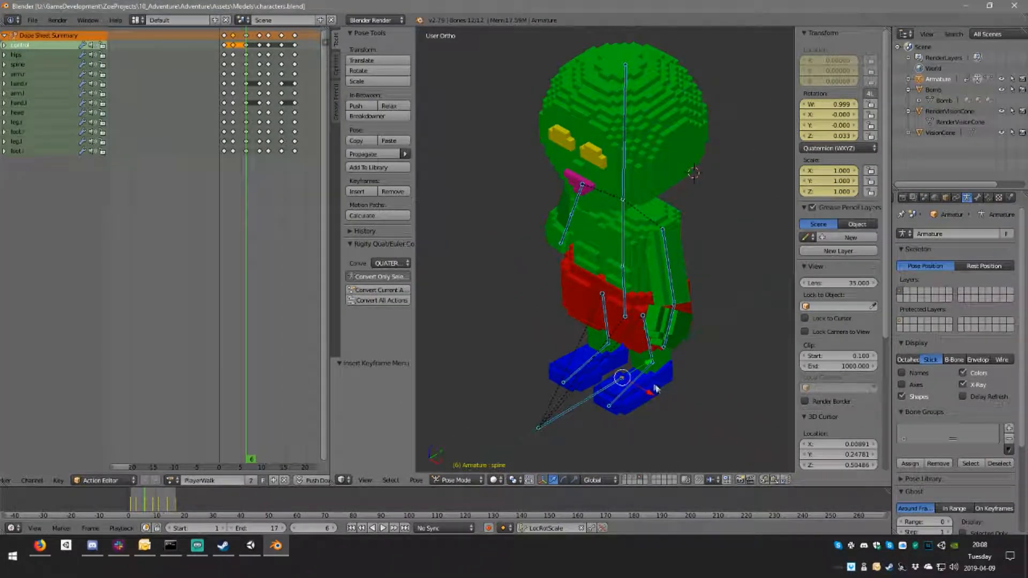
right_click(637, 381)
mouse_move(651, 388)
middle_mouse_down()
mouse_move(687, 389)
mouse_move(657, 352)
middle_mouse_up()
scroll(833, 388, "down", 8)
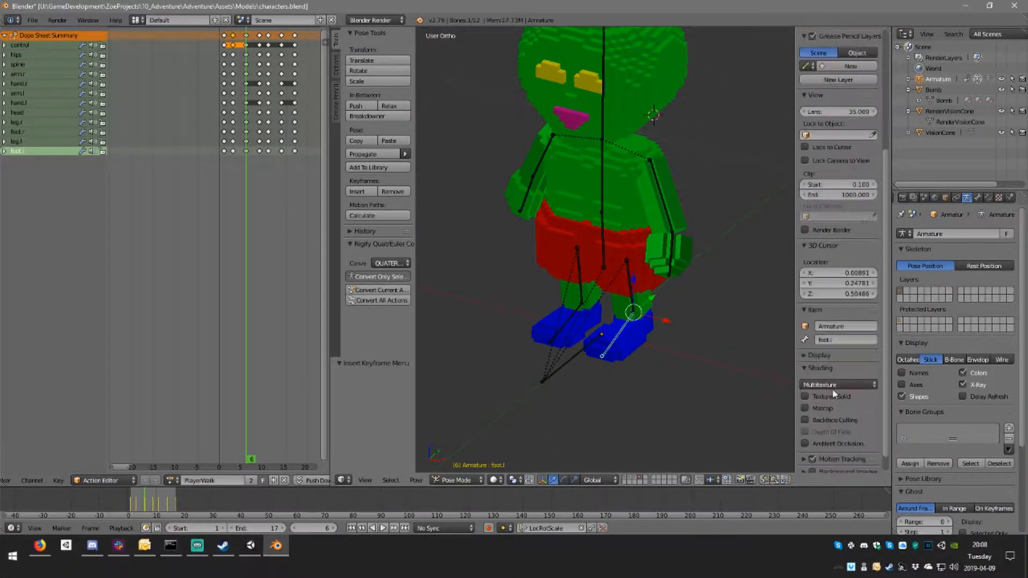
right_click(571, 321)
middle_click_drag(708, 357, 679, 314)
right_click(637, 303)
right_click(571, 289)
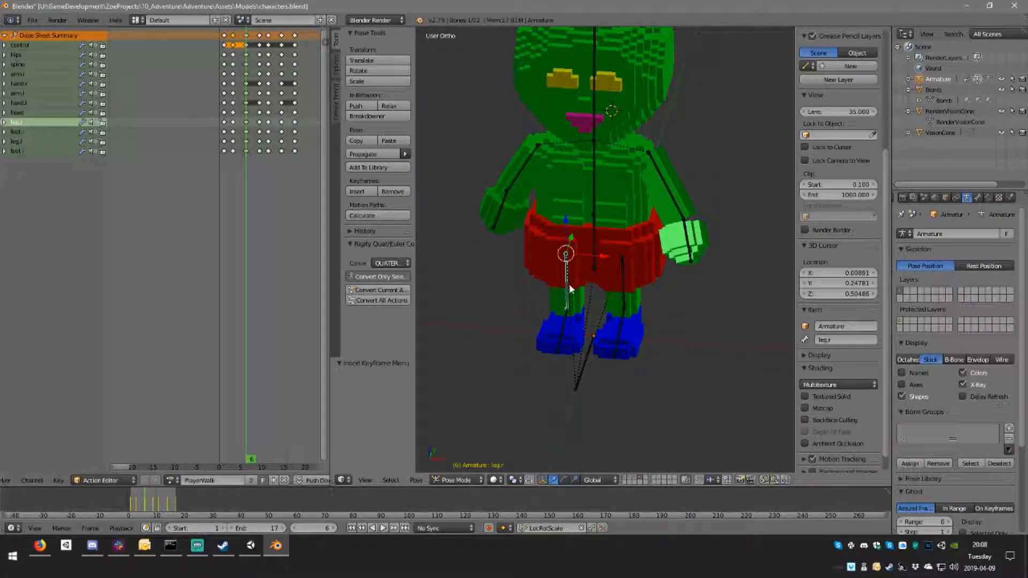
right_click(624, 287)
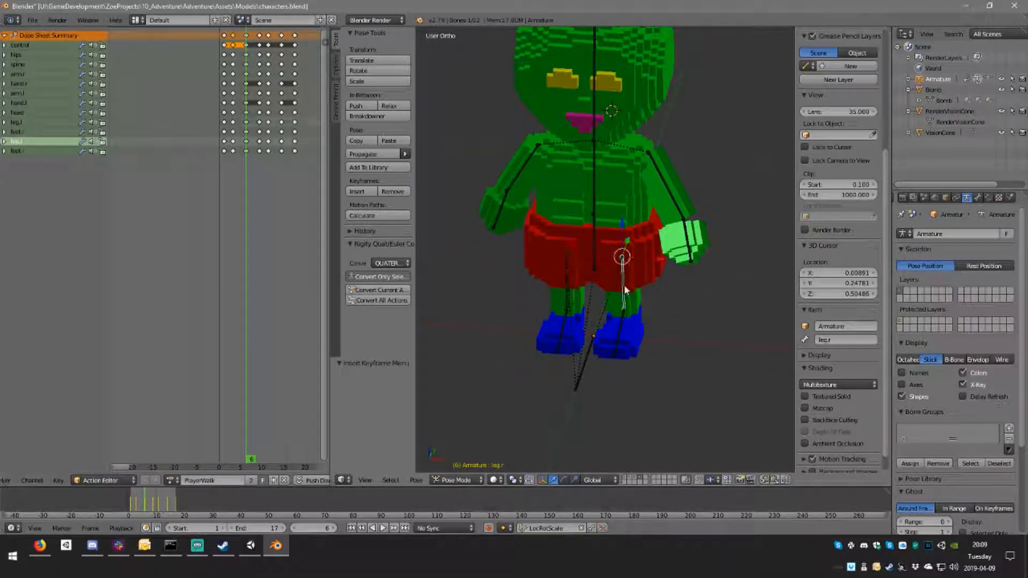
right_click(565, 329)
right_click(627, 336)
middle_click_drag(626, 335, 612, 244)
Step: Inspect the armature's hips, spine, arm and hand bones on both sides of the character
right_click(599, 220)
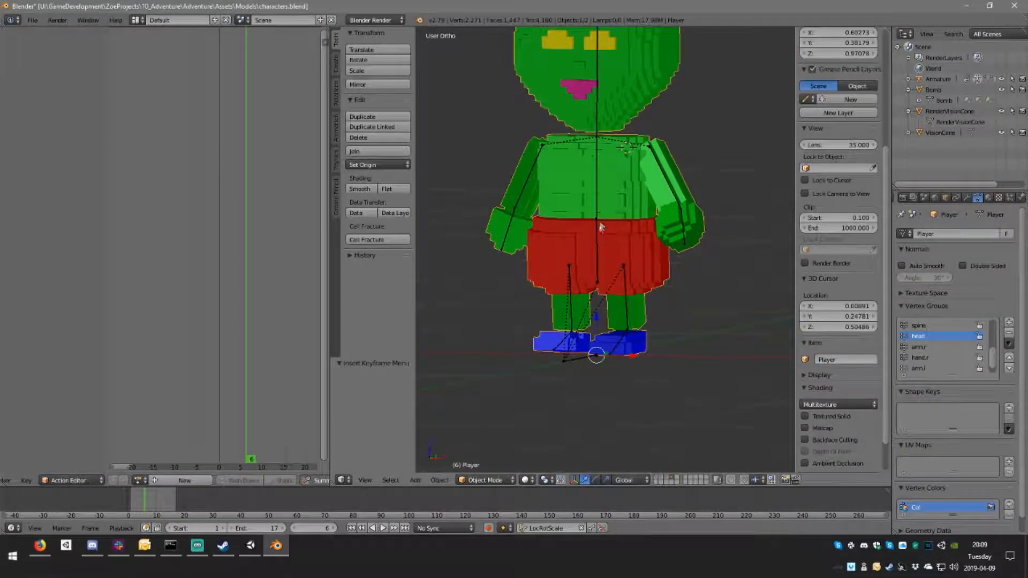
middle_click_drag(592, 191, 615, 196)
scroll(838, 359, "down", 1)
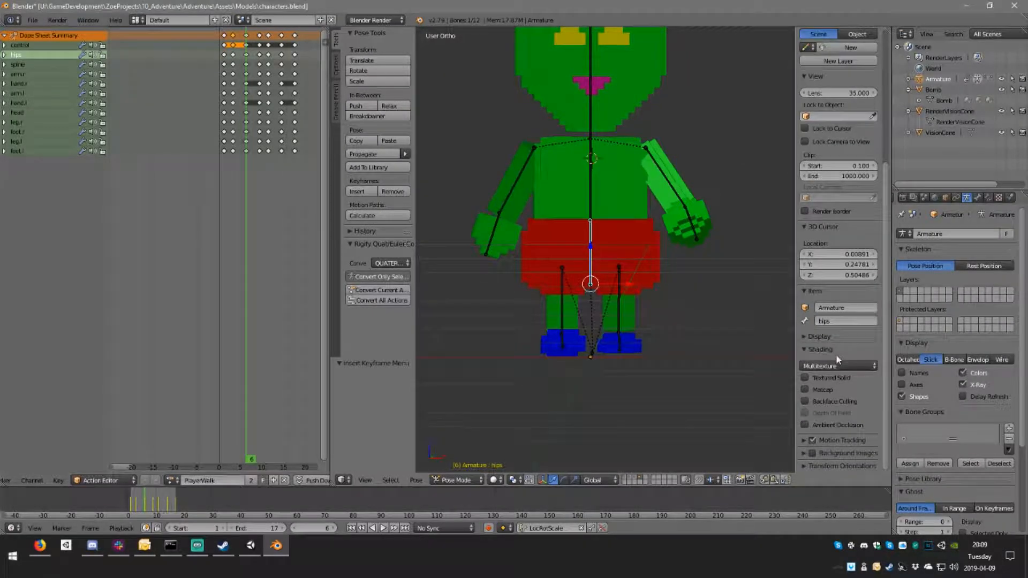
right_click(594, 194)
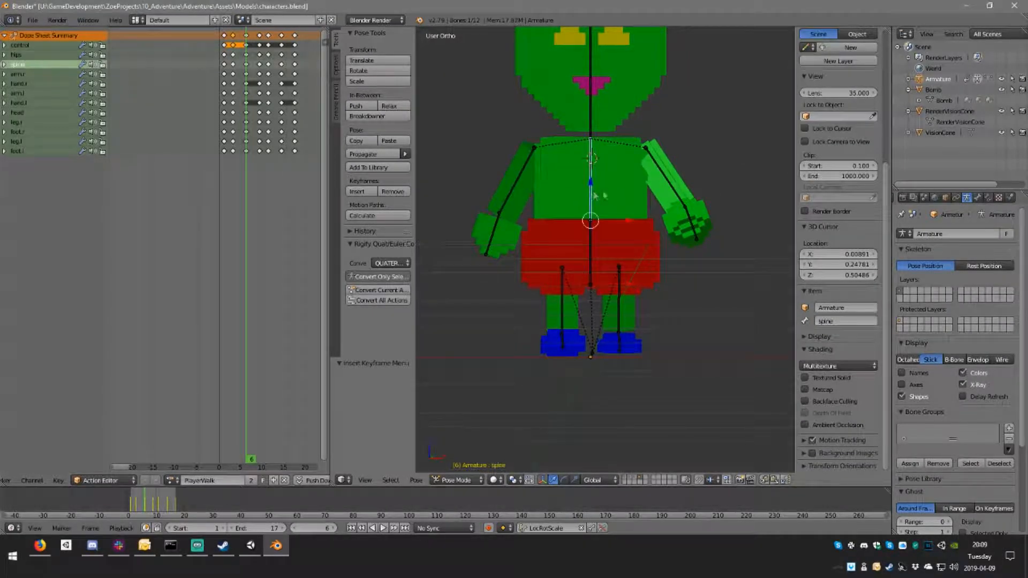
right_click(669, 185)
right_click(691, 224)
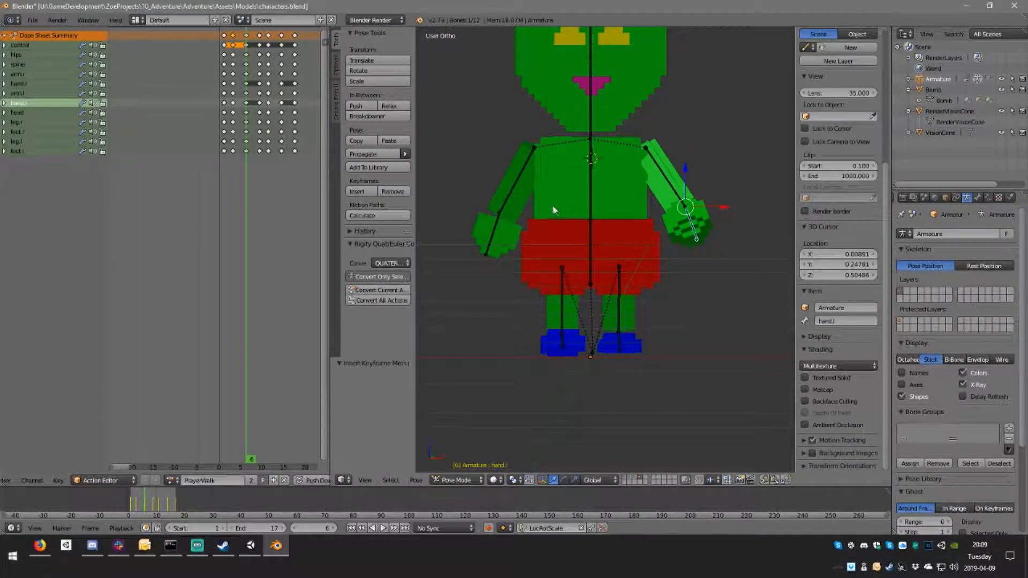
right_click(519, 180)
right_click(500, 228)
middle_click_drag(500, 227, 574, 227)
right_click(542, 179)
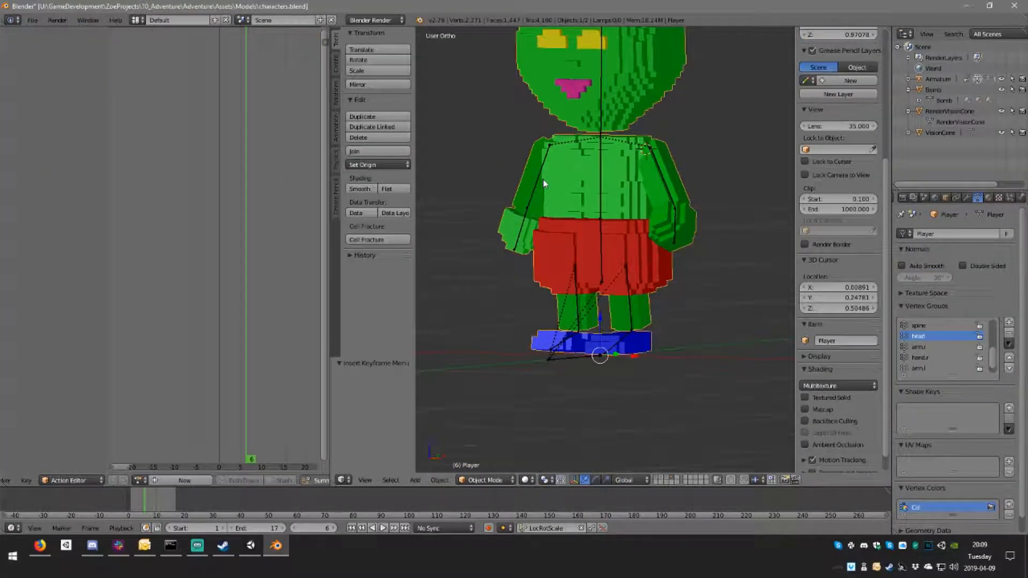
right_click(536, 179)
Step: Switch to Unity, examine the avatar configuration's left leg, foot and chest bone mapping, and leave the configuration
left_click(251, 545)
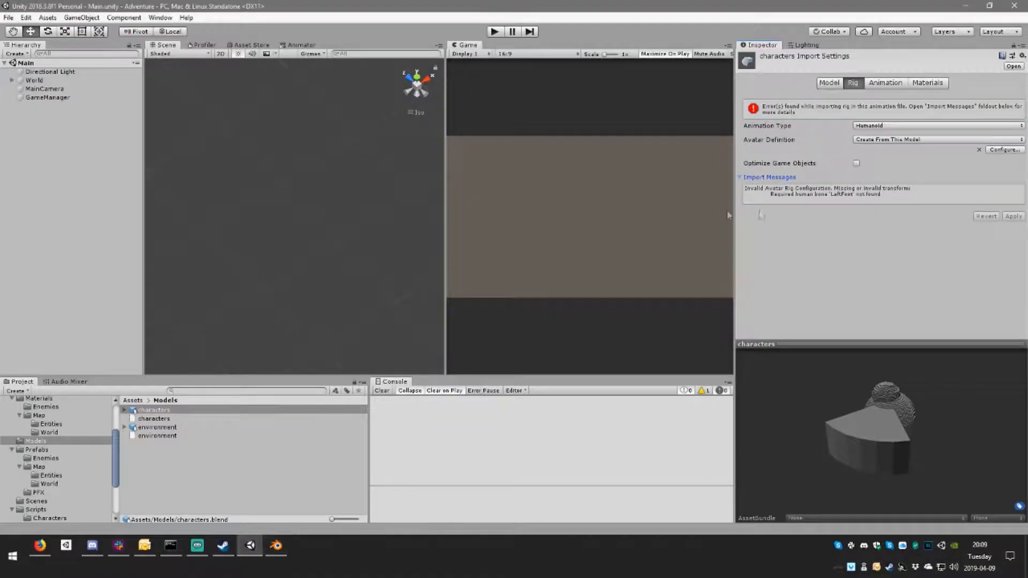
left_click(992, 150)
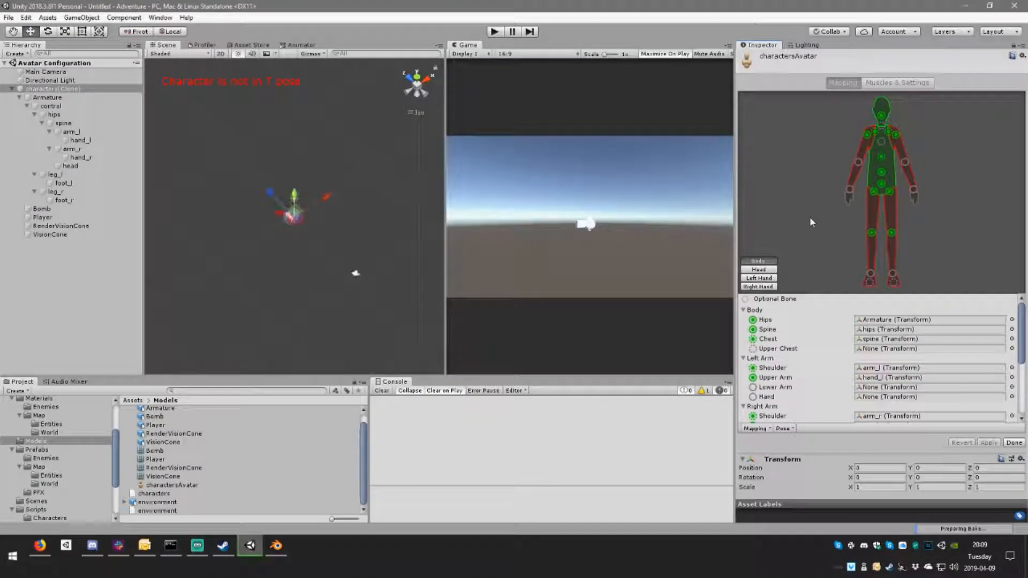
left_click(891, 234)
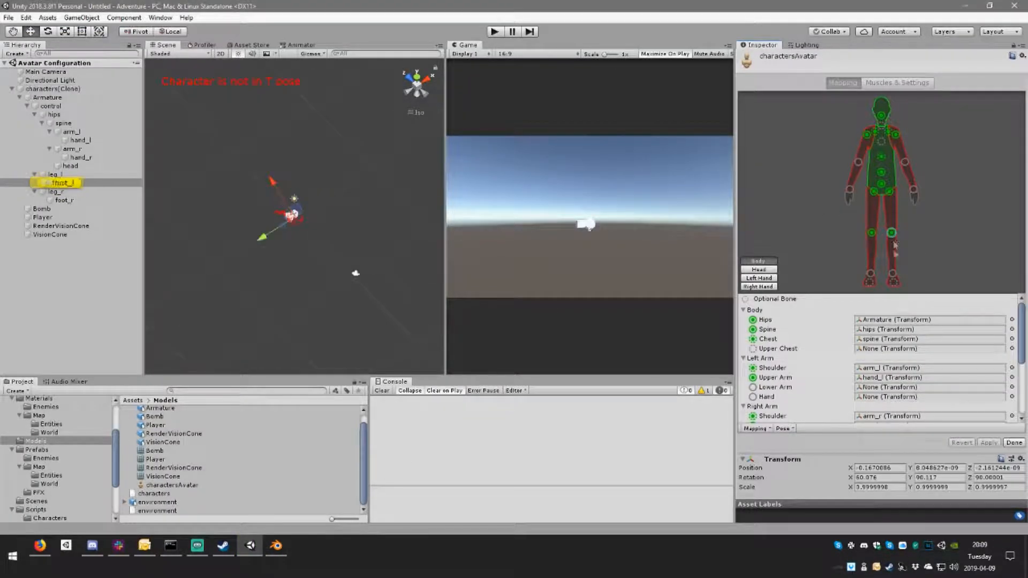
left_click(893, 274)
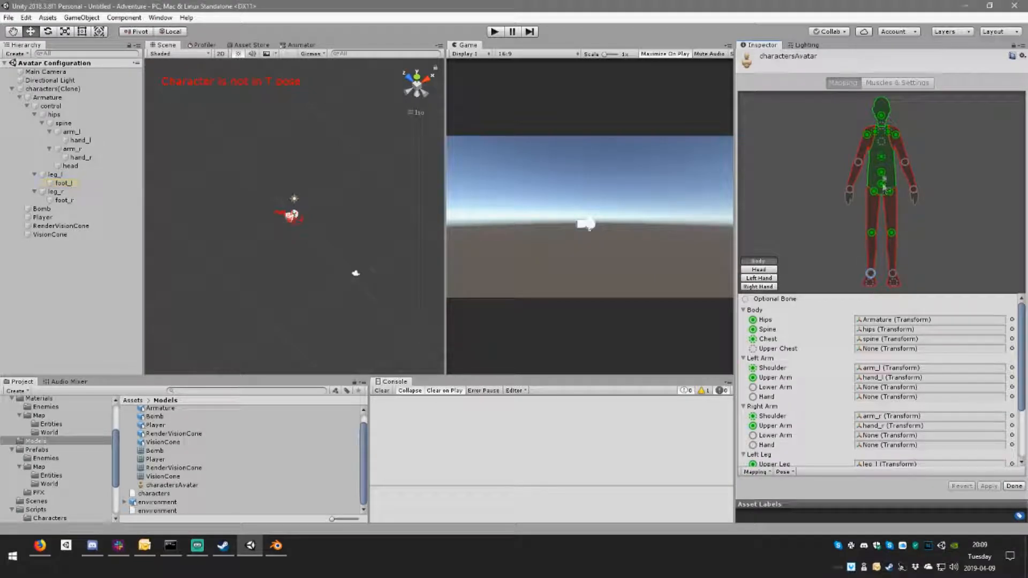
left_click(881, 157)
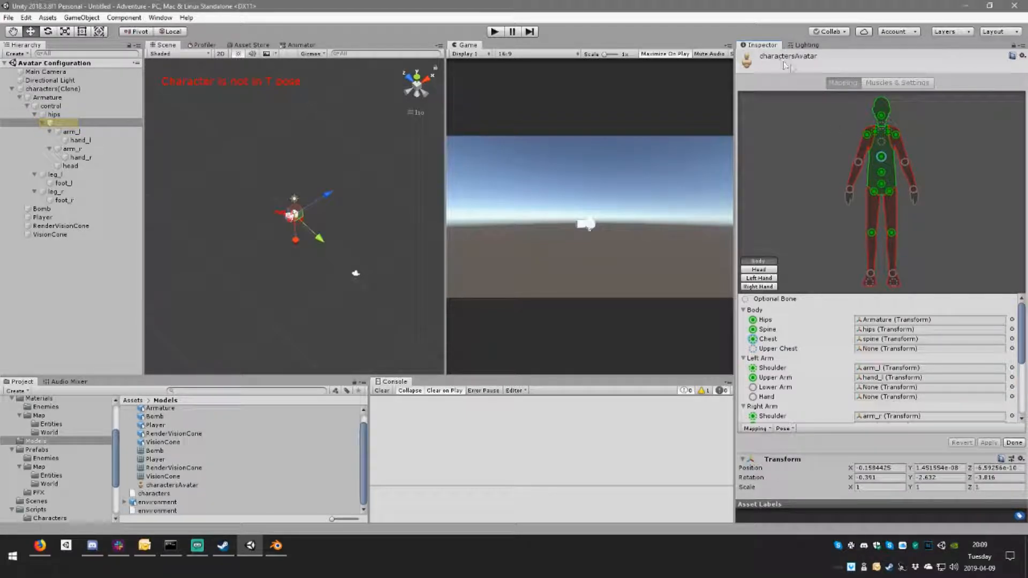
left_click(1016, 444)
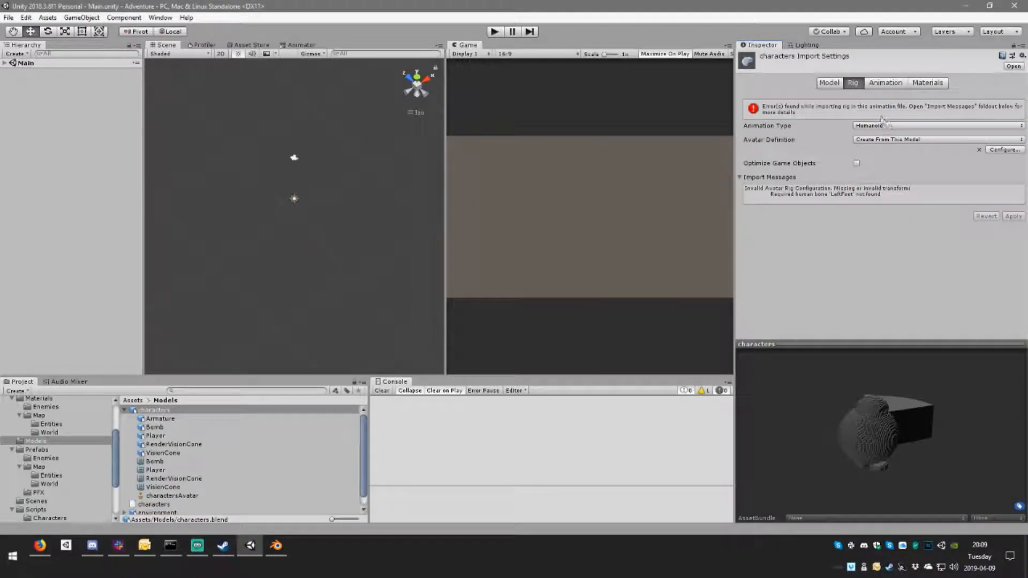
Step: Set the characters rig to Generic with Armature/control as its root node, and apply the settings
left_click(889, 126)
left_click(892, 161)
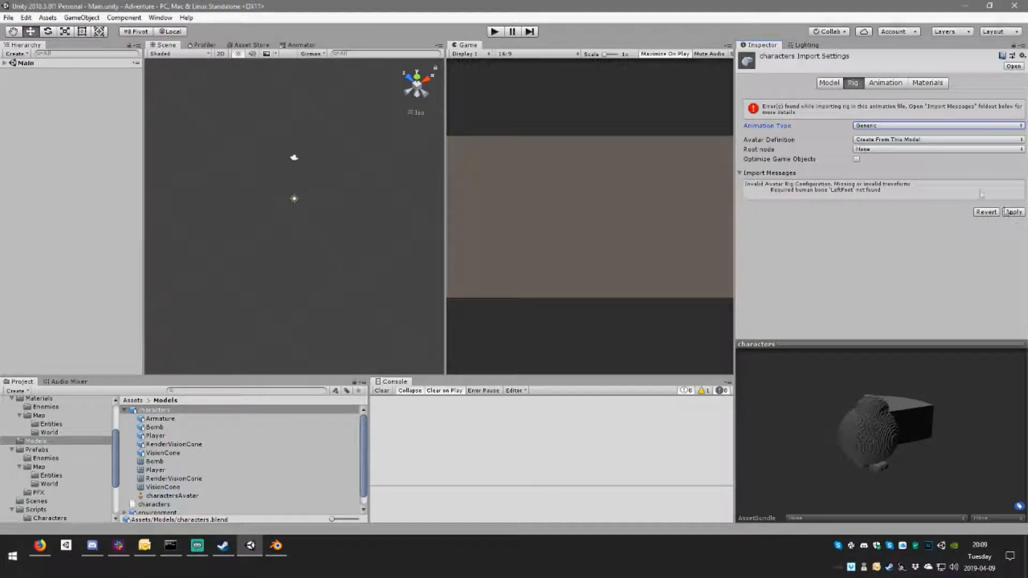
left_click(889, 150)
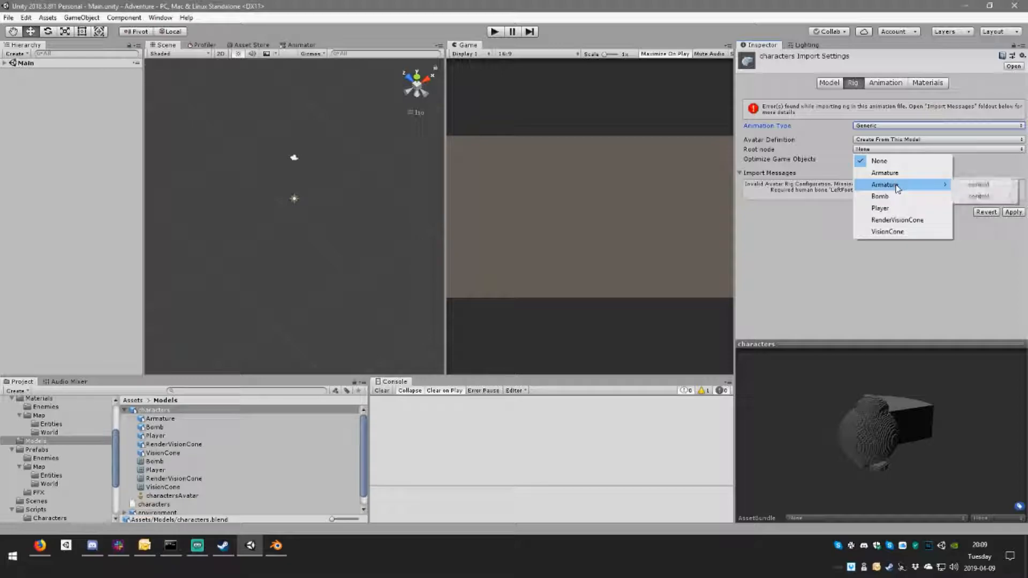
mouse_move(905, 187)
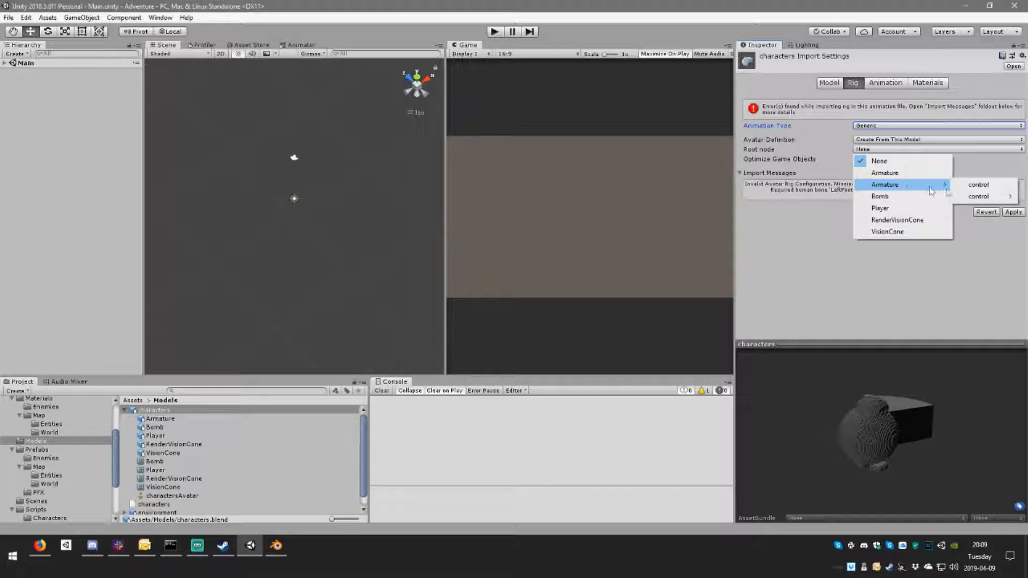
left_click(988, 184)
left_click(1018, 215)
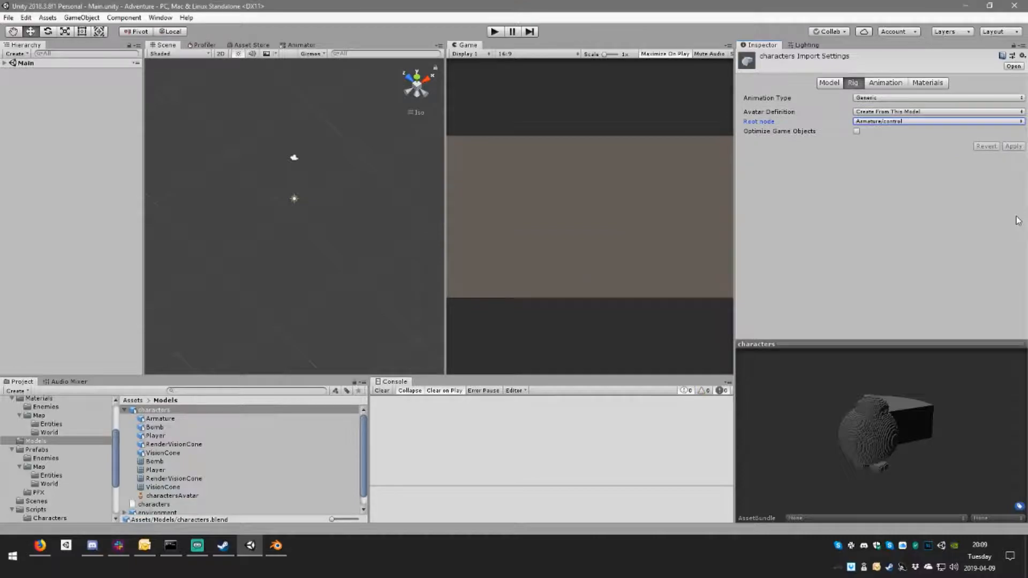
Step: Enable animation import for the characters model, apply the settings, and leave constraint import off
left_click(888, 86)
left_click(853, 84)
left_click(880, 85)
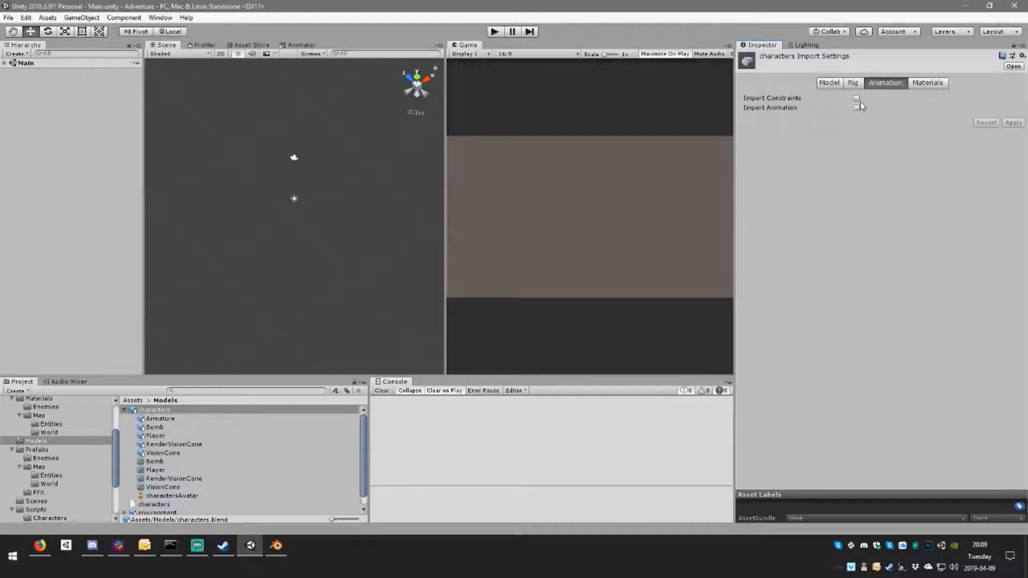
left_click(857, 108)
left_click(857, 98)
left_click(1013, 148)
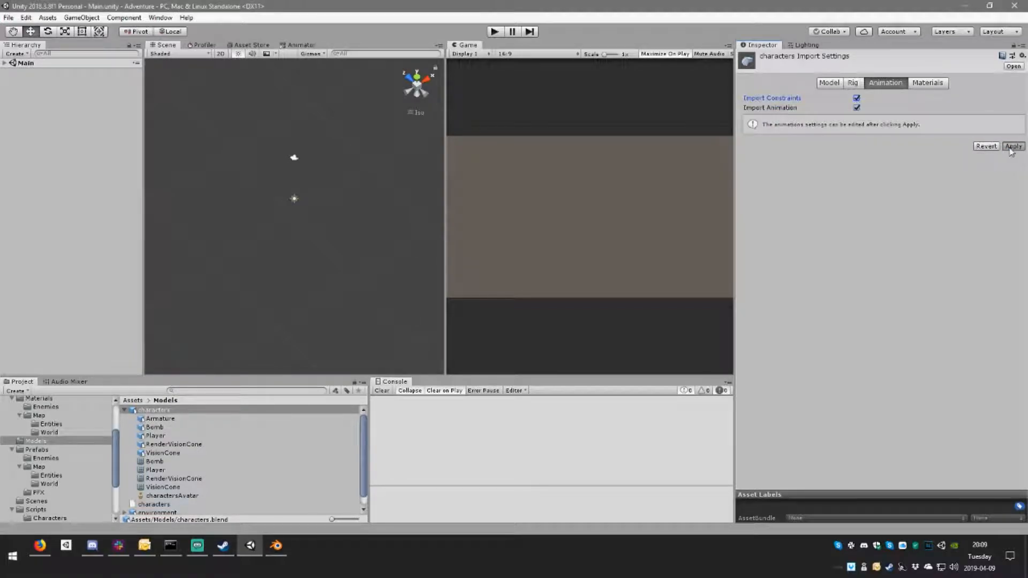
left_click(857, 98)
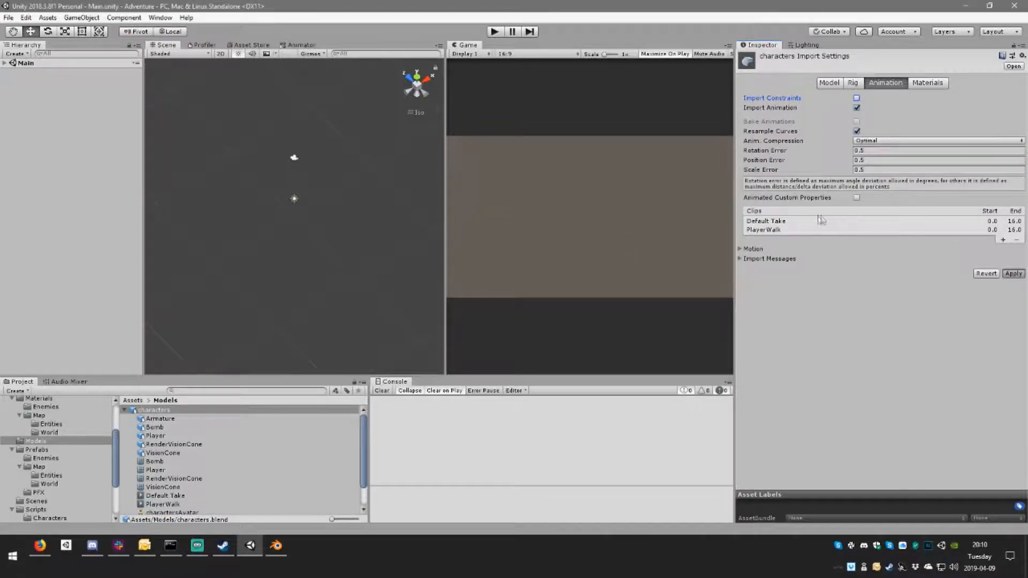
Step: Remove the Default Take clip from the animation import and preview the PlayerWalk clip from another angle
left_click(779, 221)
left_click(1009, 240)
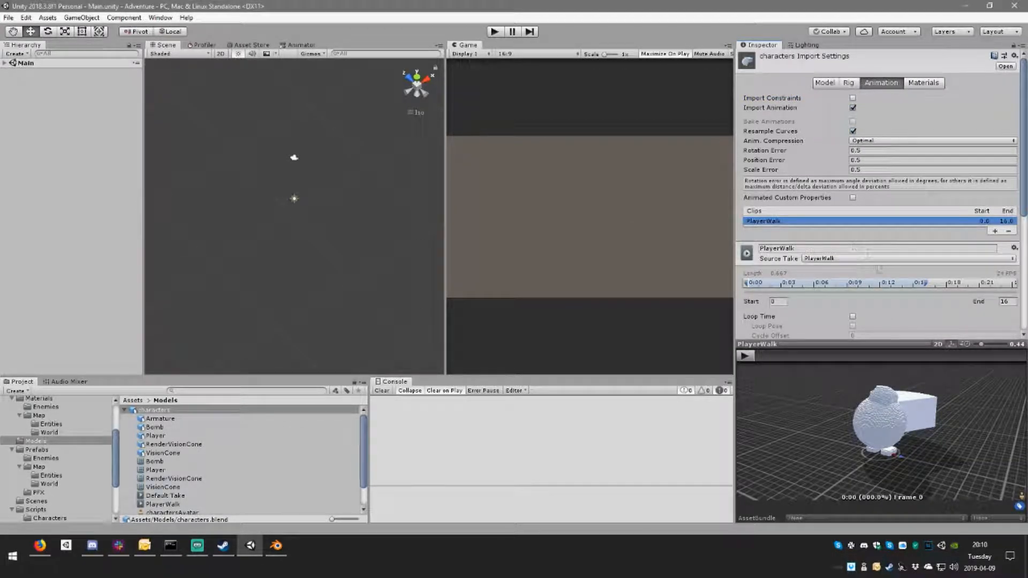
scroll(862, 246, "down", 3)
left_click(745, 356)
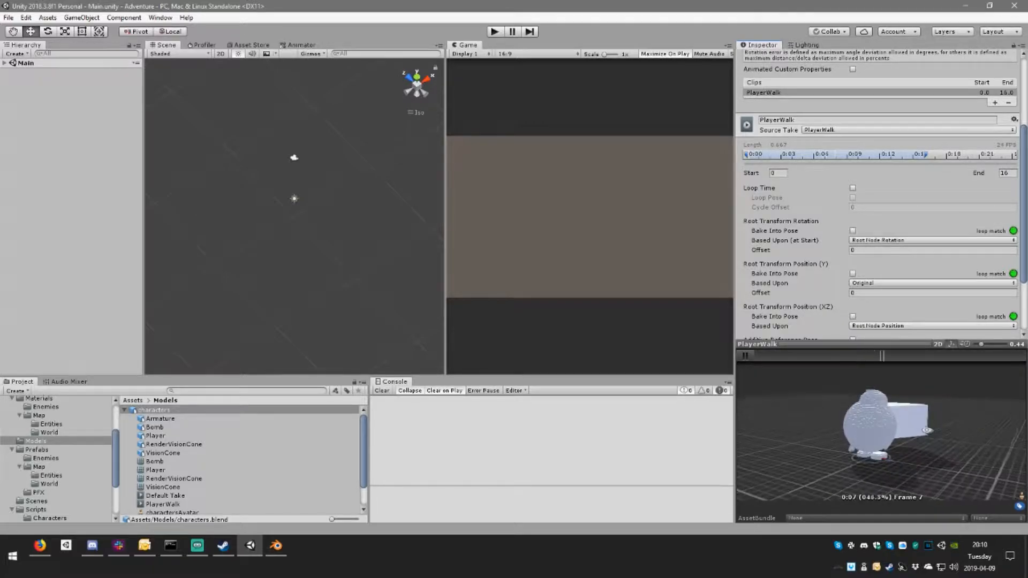
left_click_drag(926, 431, 878, 452)
left_click(745, 355)
Step: Expand the Main scene, select the Player prefab in the Prefabs folder, and apply the pending characters import settings
left_click(5, 63)
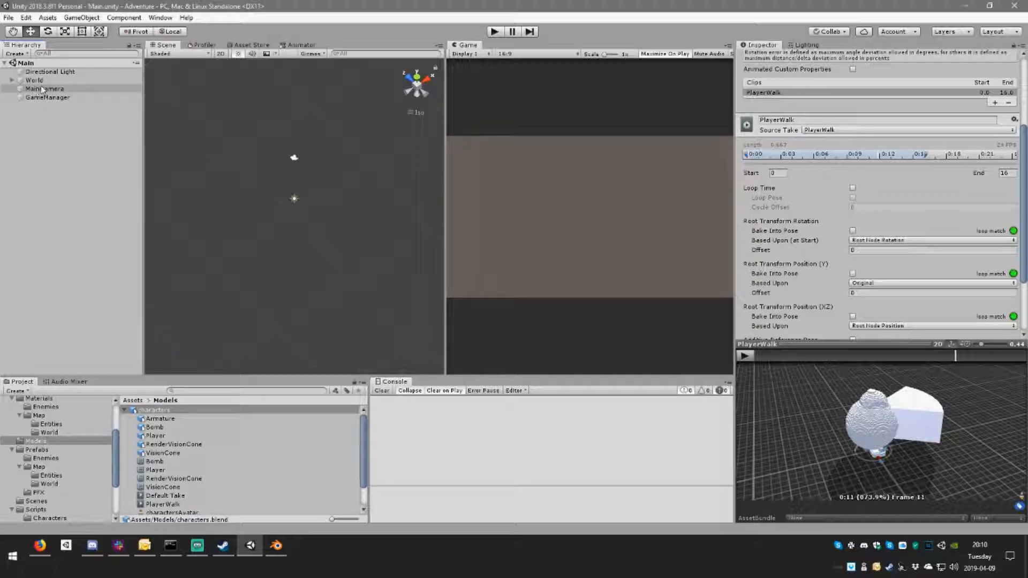
left_click(37, 449)
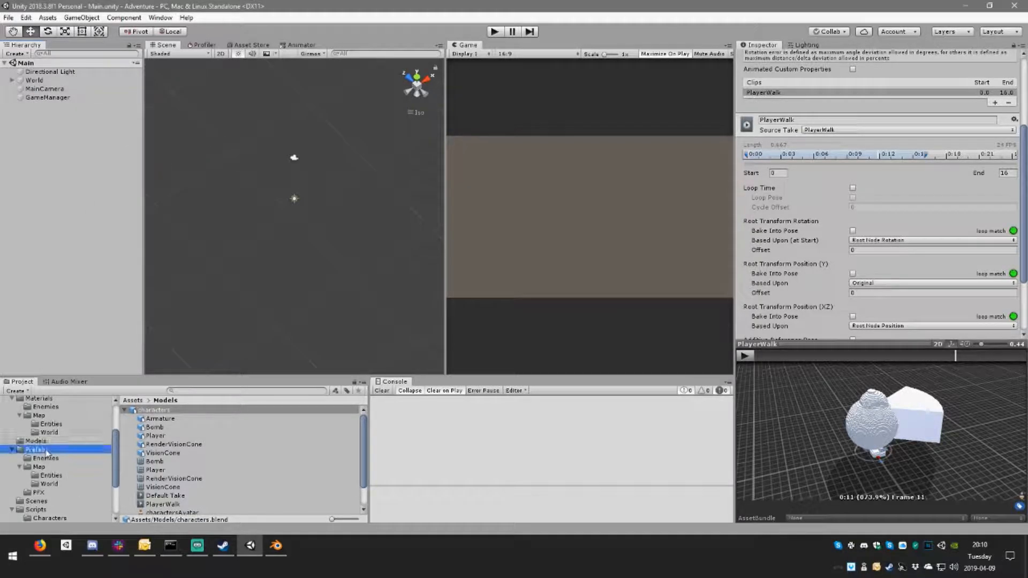
left_click(149, 436)
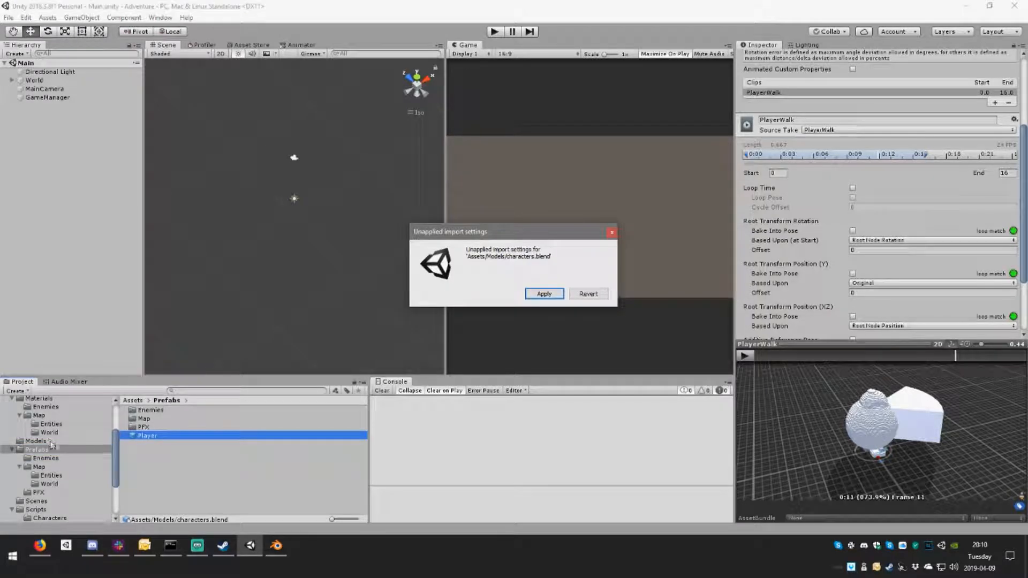
left_click(541, 293)
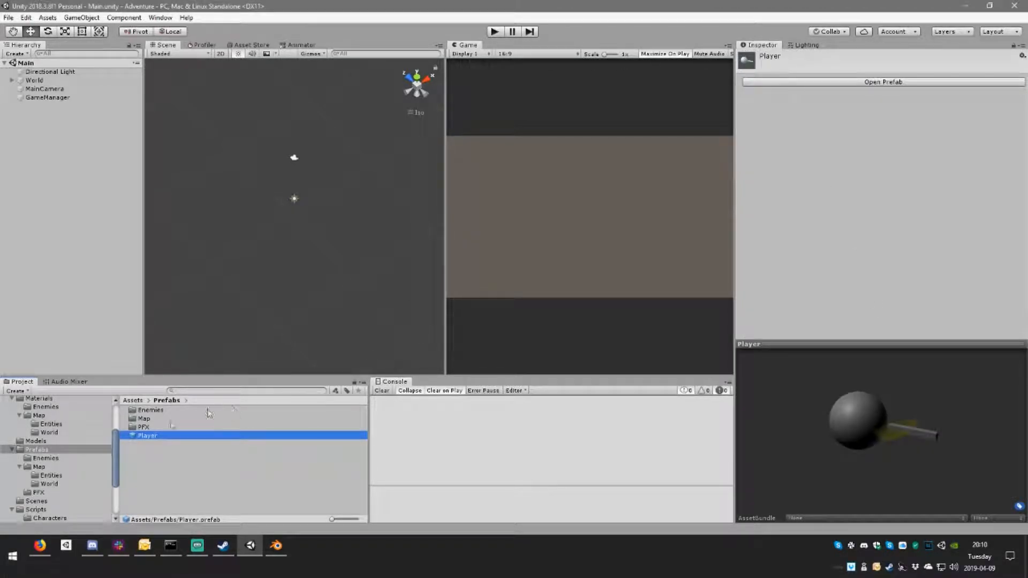
Step: Reopen the characters model's import settings and bake PlayerWalk's root transform rotation into the pose, based upon Original
scroll(75, 455, "up", 3)
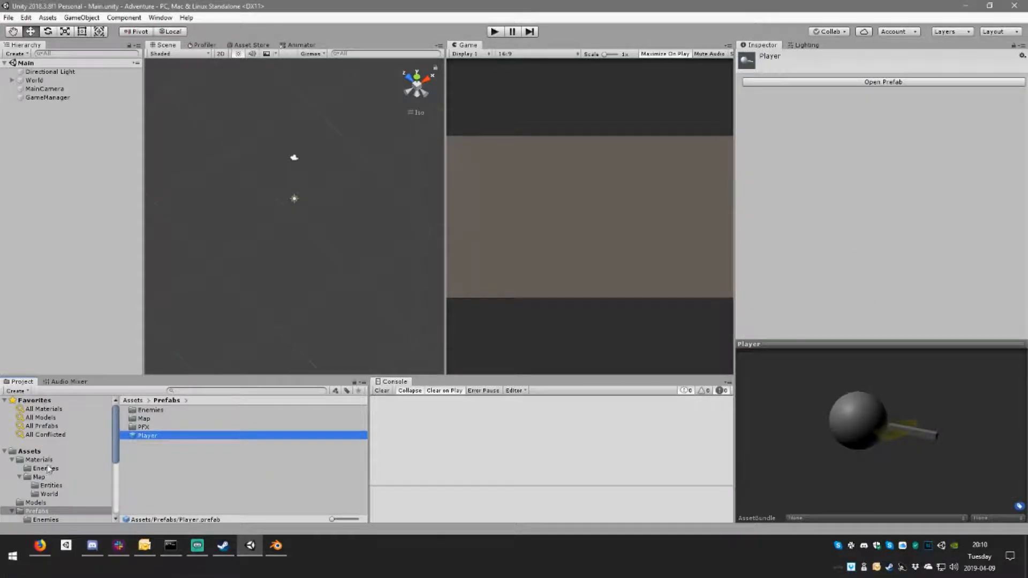
scroll(45, 471, "down", 2)
left_click(45, 471)
left_click(206, 411)
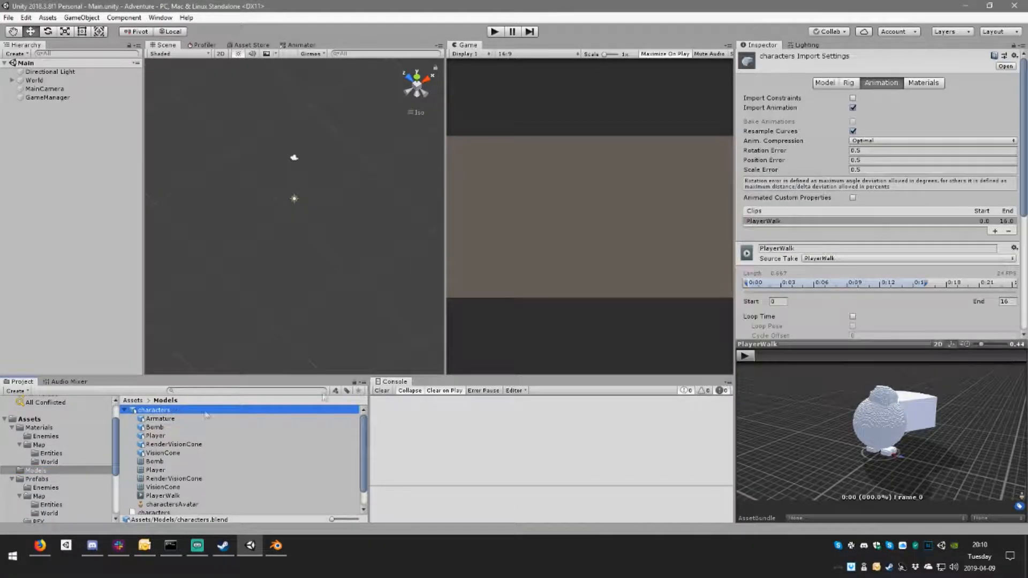
scroll(862, 201, "down", 5)
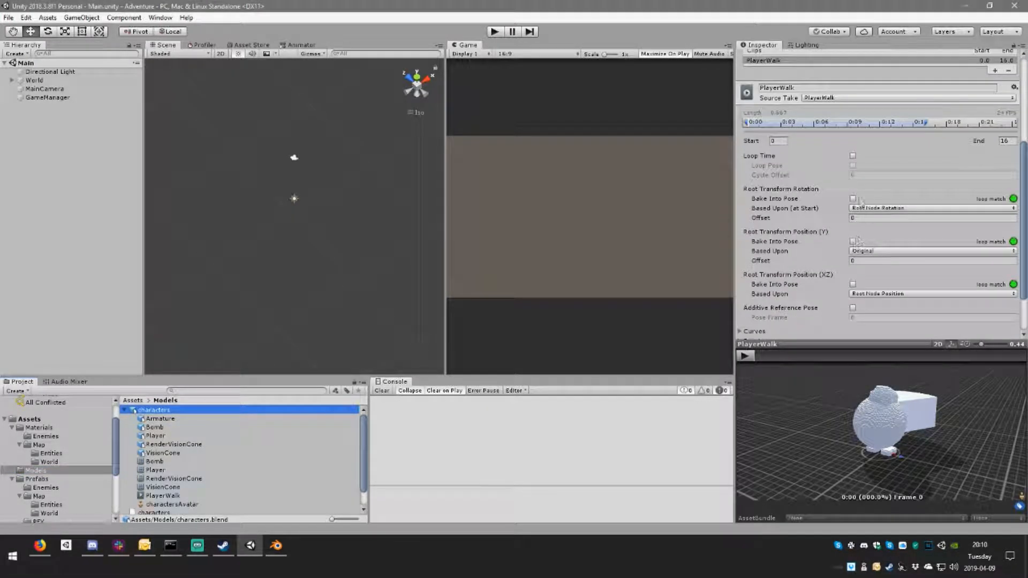
left_click(854, 198)
left_click(878, 208)
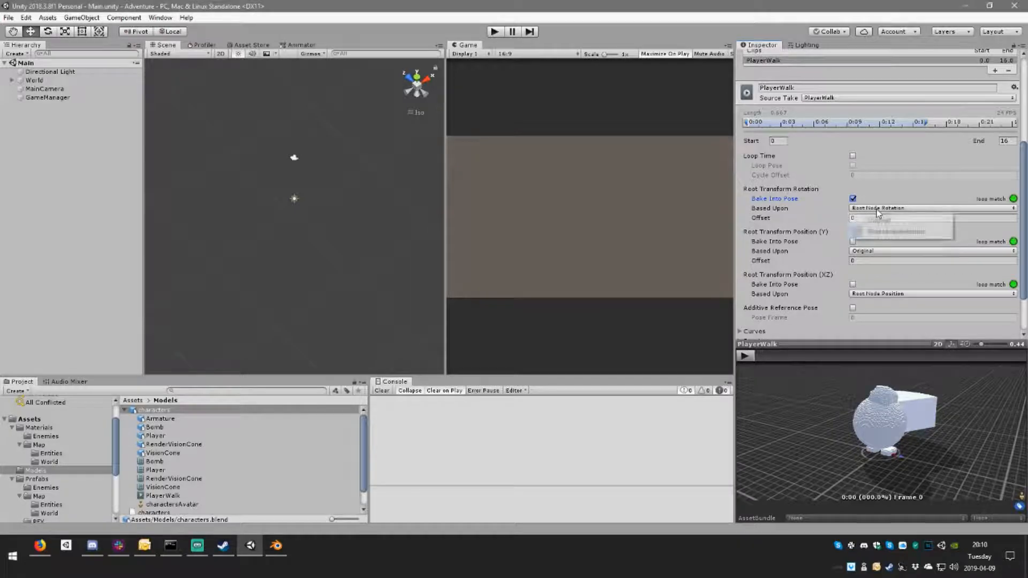
left_click(863, 220)
Step: Bake PlayerWalk's root transform positions Y and XZ into the pose, with XZ based upon Original
scroll(853, 239, "down", 1)
left_click(853, 209)
left_click(853, 252)
left_click(878, 262)
left_click(878, 274)
scroll(898, 255, "down", 1)
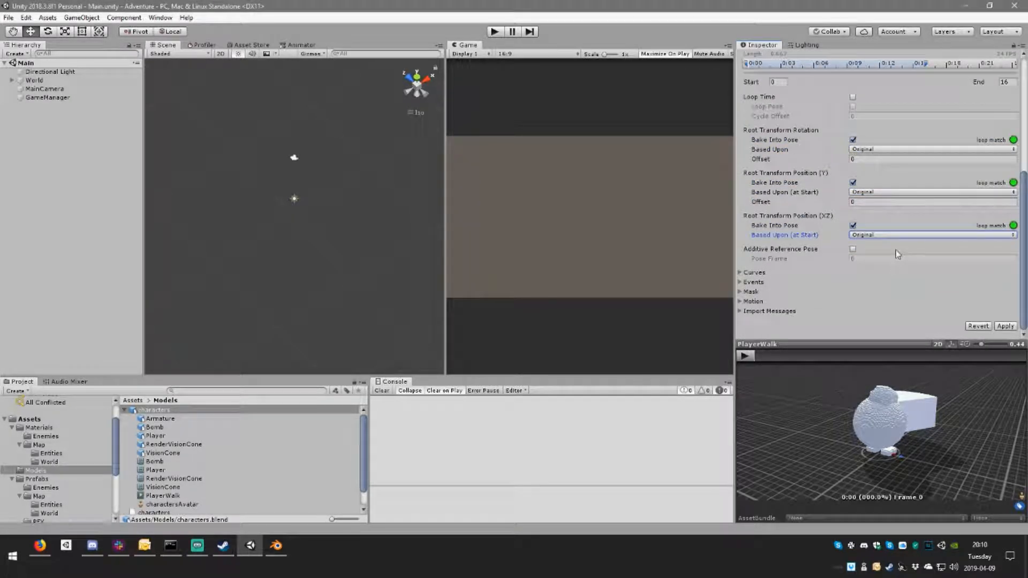
Step: Enable Loop Time for the PlayerWalk clip and apply the import settings
scroll(892, 256, "up", 2)
left_click(853, 161)
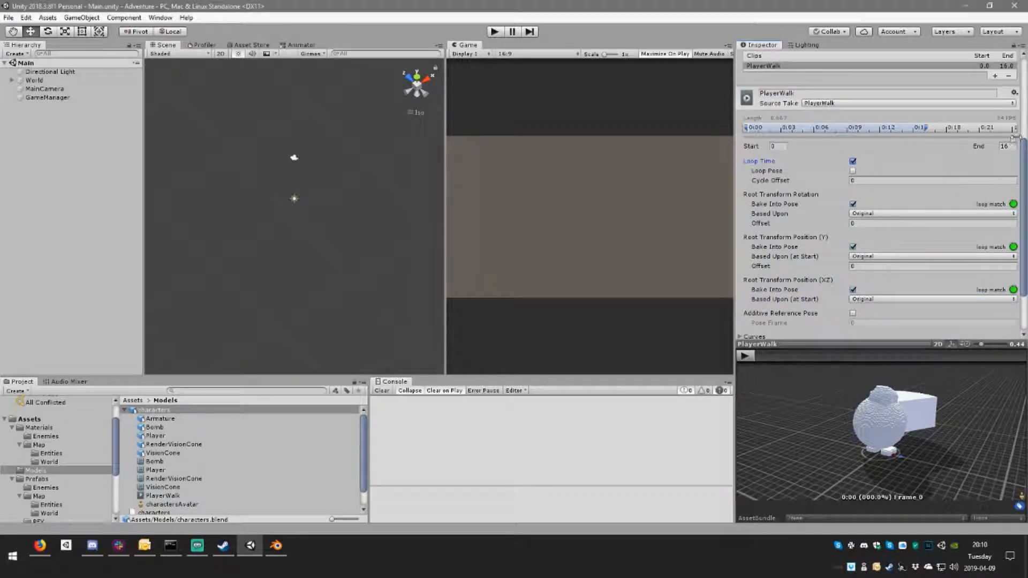
scroll(852, 155, "down", 2)
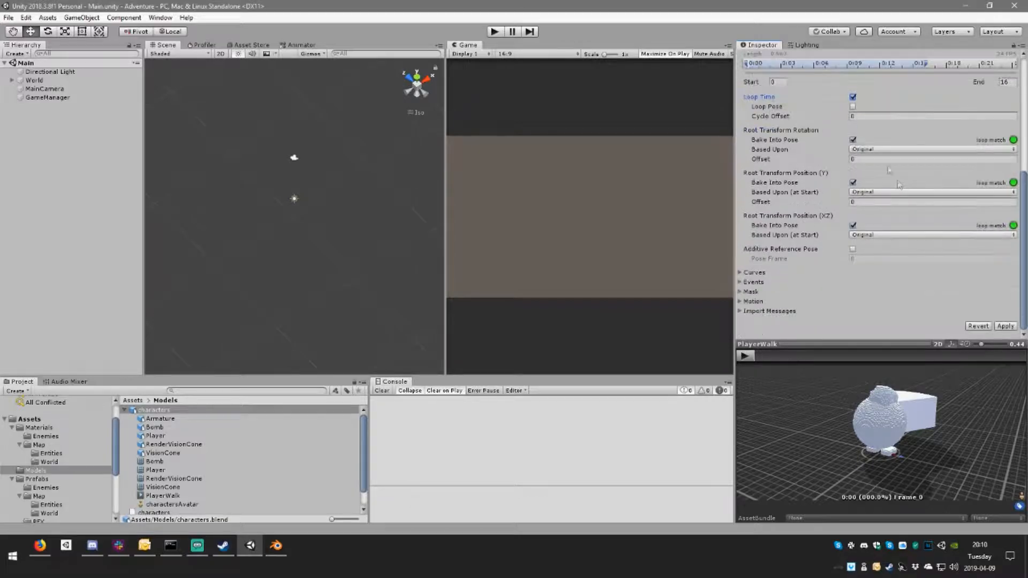
left_click(1004, 327)
Step: Place the Player prefab from the Prefabs folder into the Main scene and frame it in the scene view
scroll(48, 461, "down", 2)
left_click(36, 447)
left_click_drag(145, 436, 294, 230)
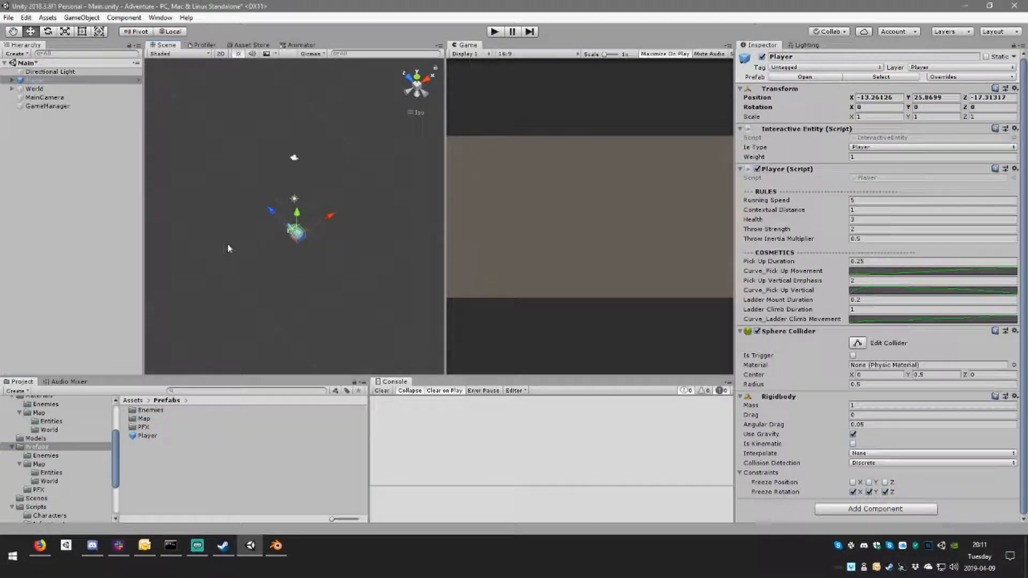
double_click(31, 80)
left_click_drag(252, 337, 292, 252, "alt")
Step: Expand the Player instance down to its Model sphere and add the characters model as a child of Structure
left_click(11, 80)
left_click(21, 89)
left_click(49, 98)
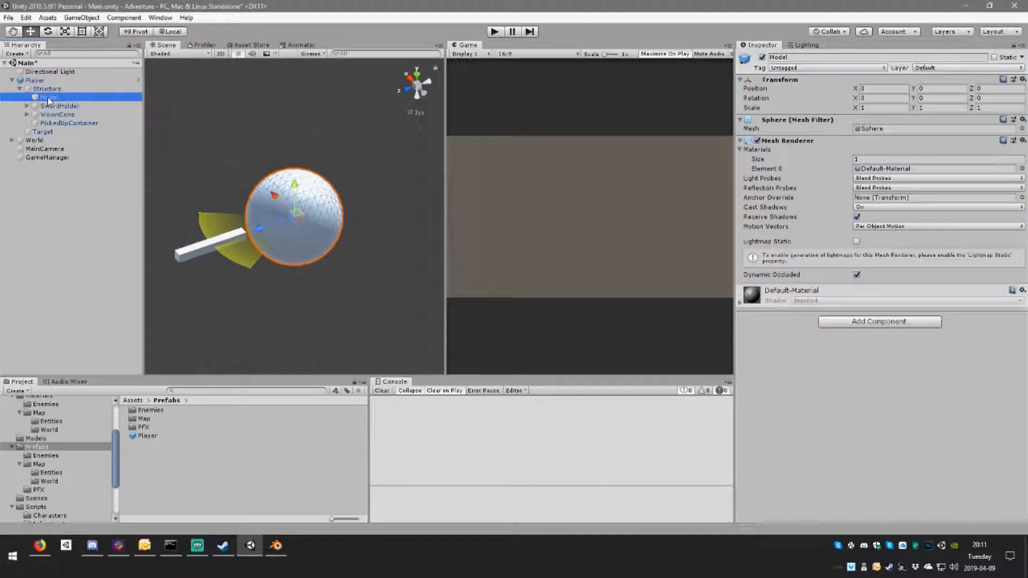
left_click_drag(341, 236, 434, 231, "alt")
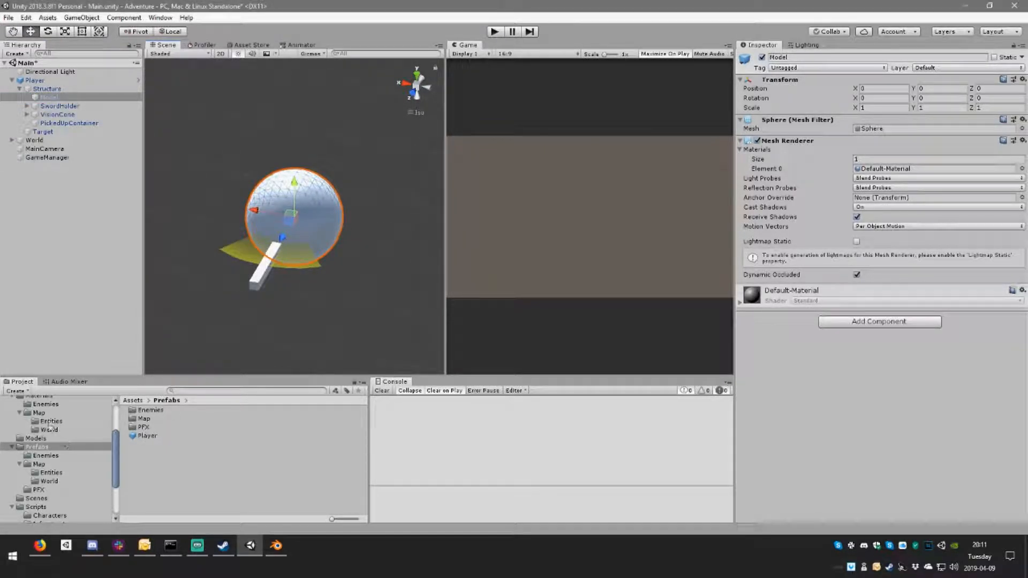
left_click(36, 438)
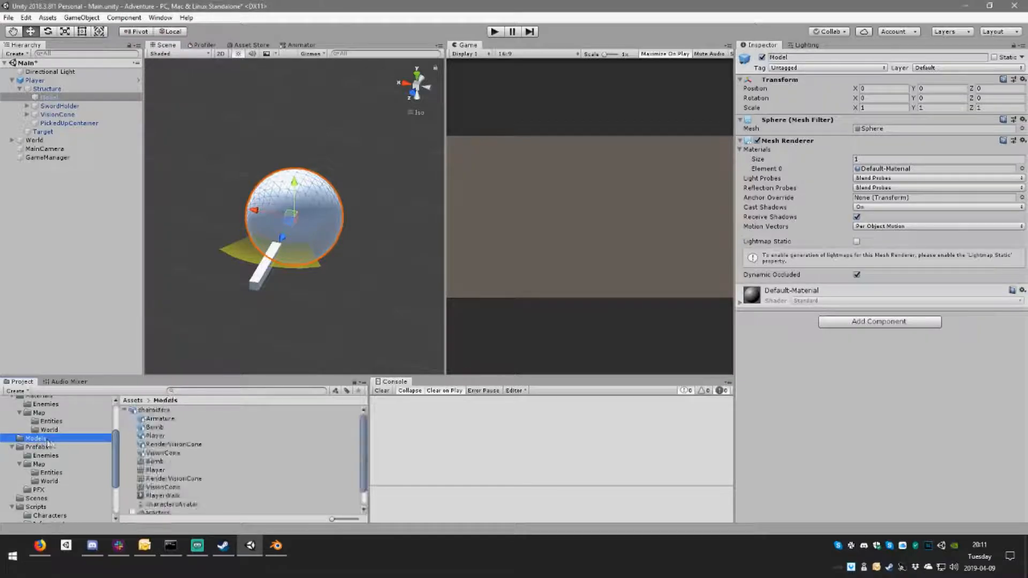
left_click_drag(154, 410, 63, 93)
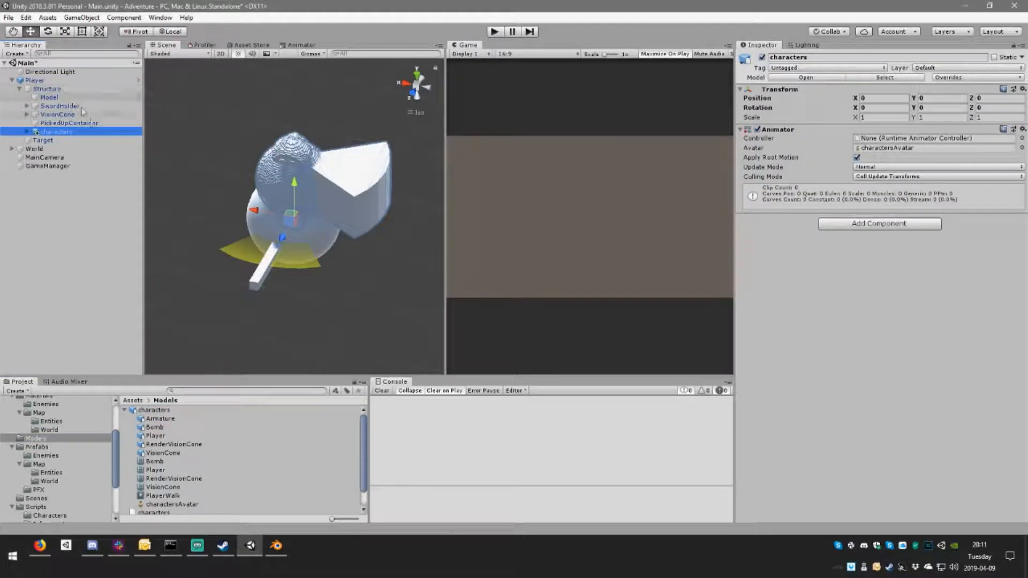
right_click_drag(273, 247, 376, 211)
Step: Unpack the characters instance completely and move its Player mesh out to sit directly under Structure
left_click(27, 132)
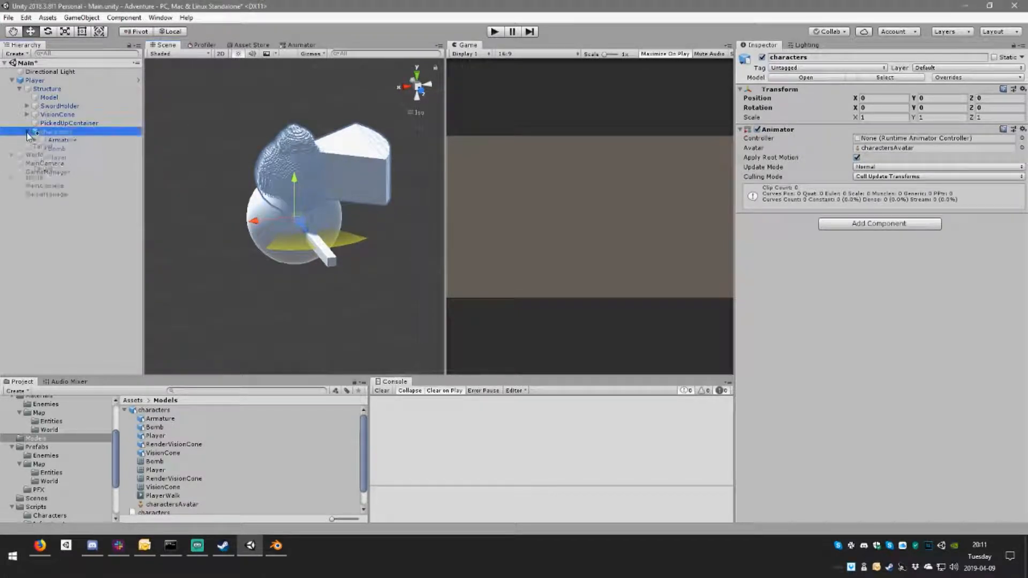
left_click_drag(76, 160, 63, 127)
left_click(586, 294)
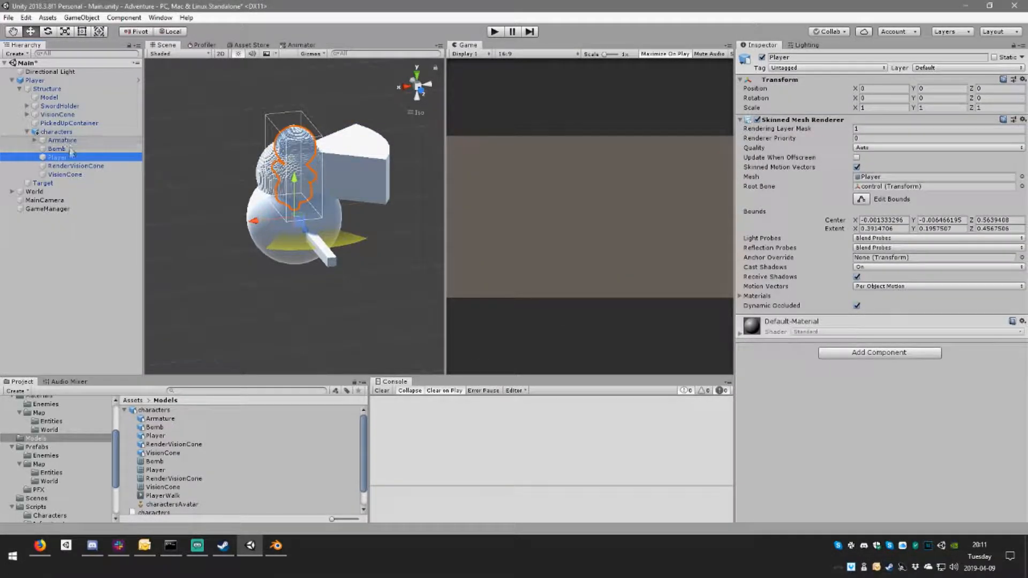
right_click(55, 133)
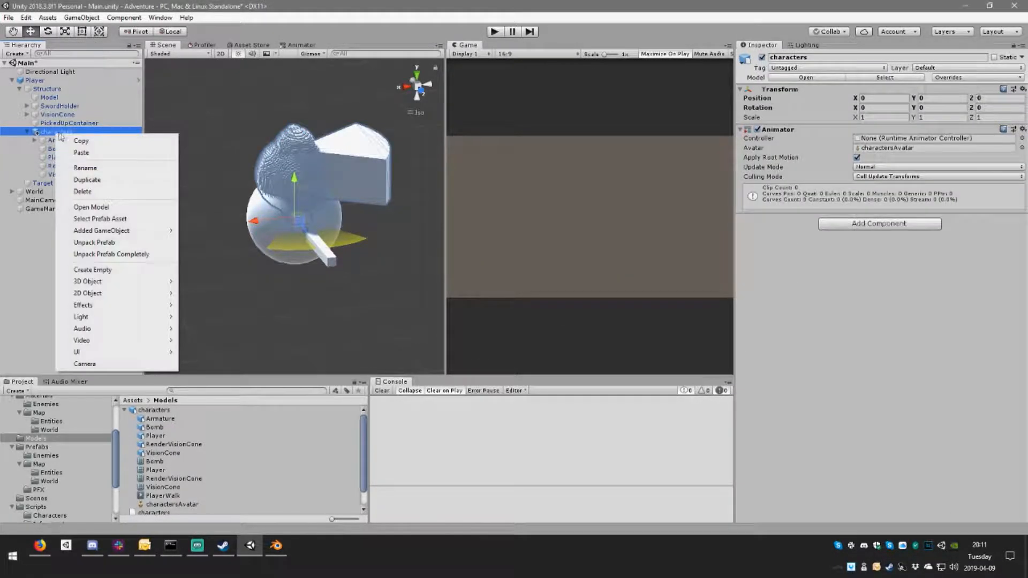
left_click(125, 254)
left_click_drag(70, 160, 64, 136)
Step: Delete the leftover characters object with its Armature, Bomb, RenderVisionCone and VisionCone children
left_click(64, 141)
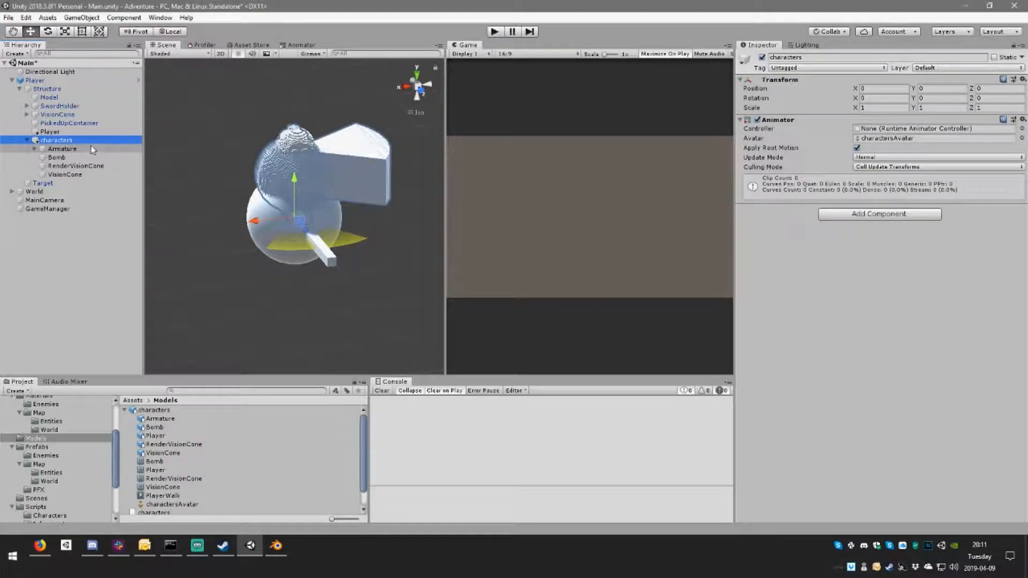
key("Delete")
left_click(75, 132)
right_click_drag(222, 231, 379, 236)
scroll(379, 251, "up", 8)
right_click_drag(378, 296, 319, 274)
Step: Compare the transforms of the Model sphere, the Player mesh and their Structure parent
left_click(54, 97)
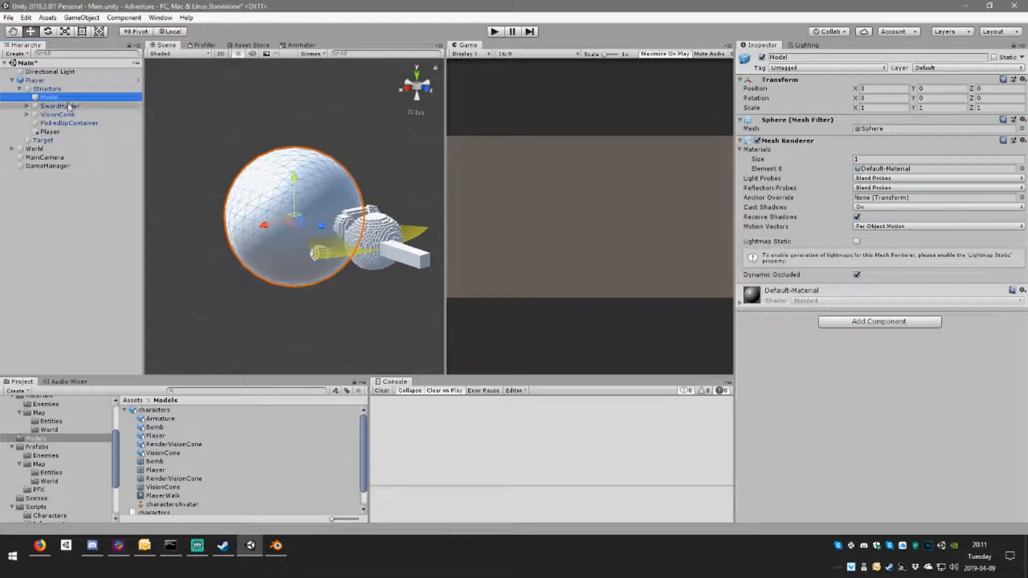
left_click(63, 132)
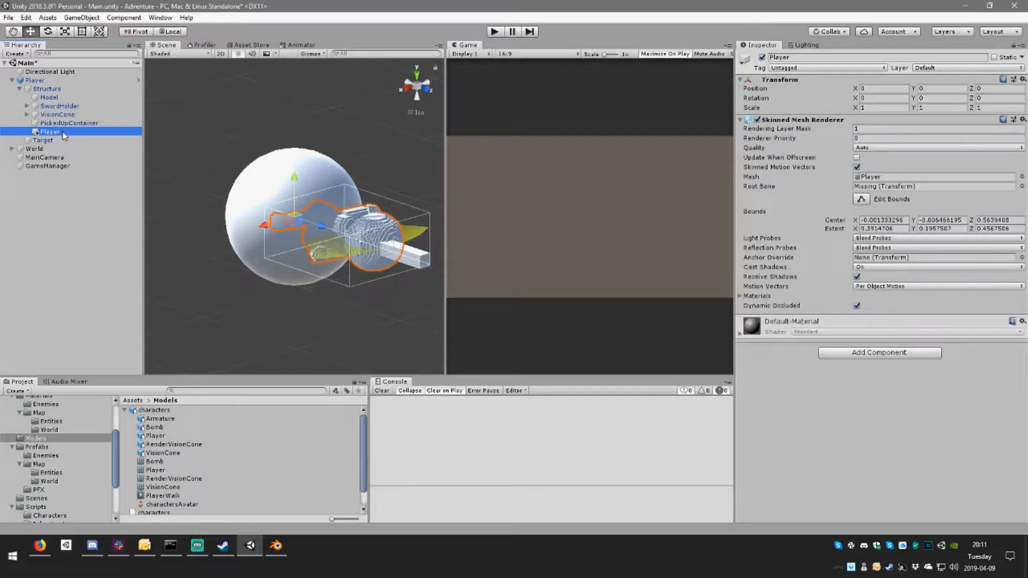
left_click(60, 90)
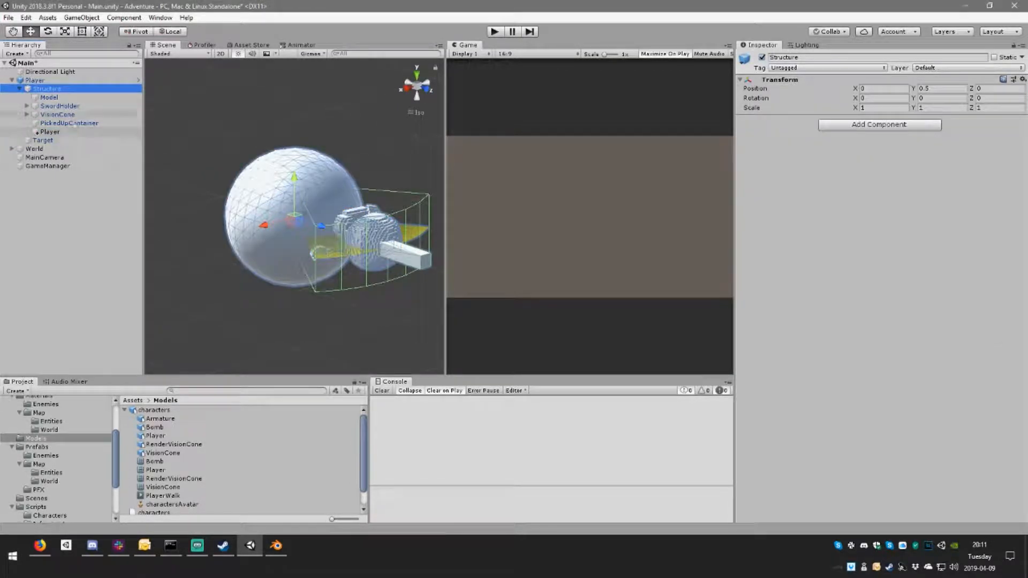
left_click(50, 81)
left_click(54, 90)
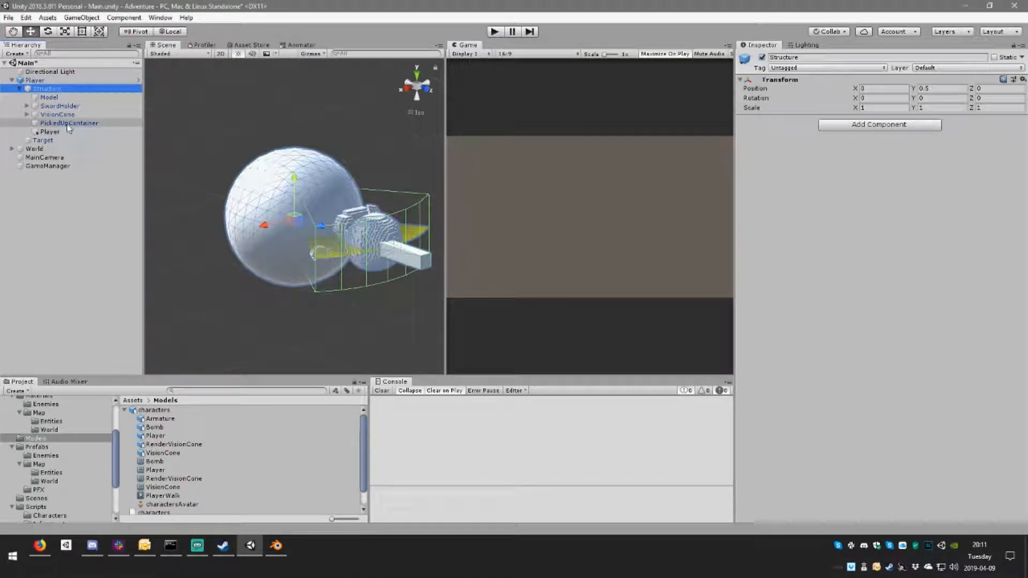
left_click(59, 98)
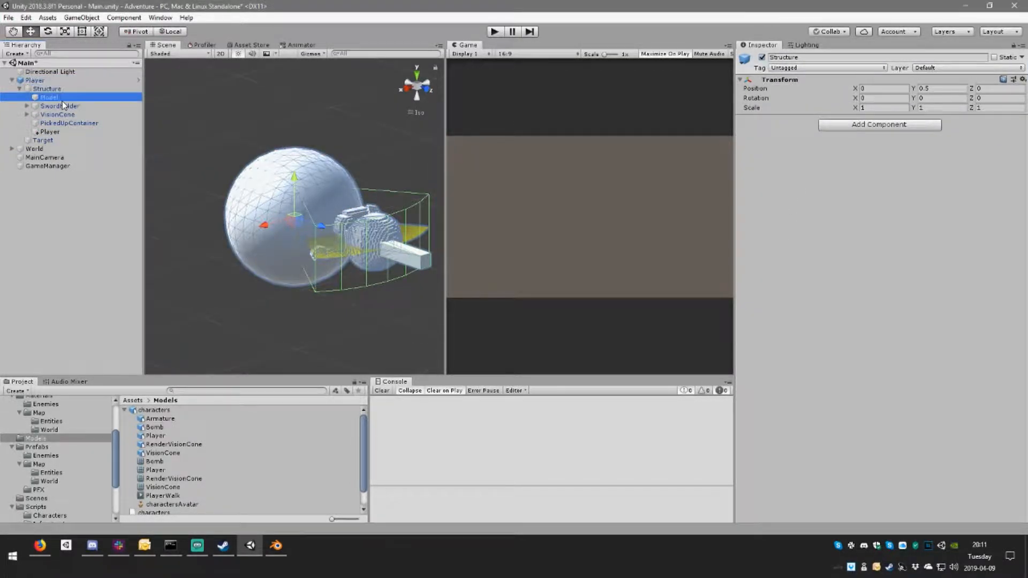
Step: Set the Player mesh's rotation under Structure to 270 on X and 90 on Y
left_click(62, 135)
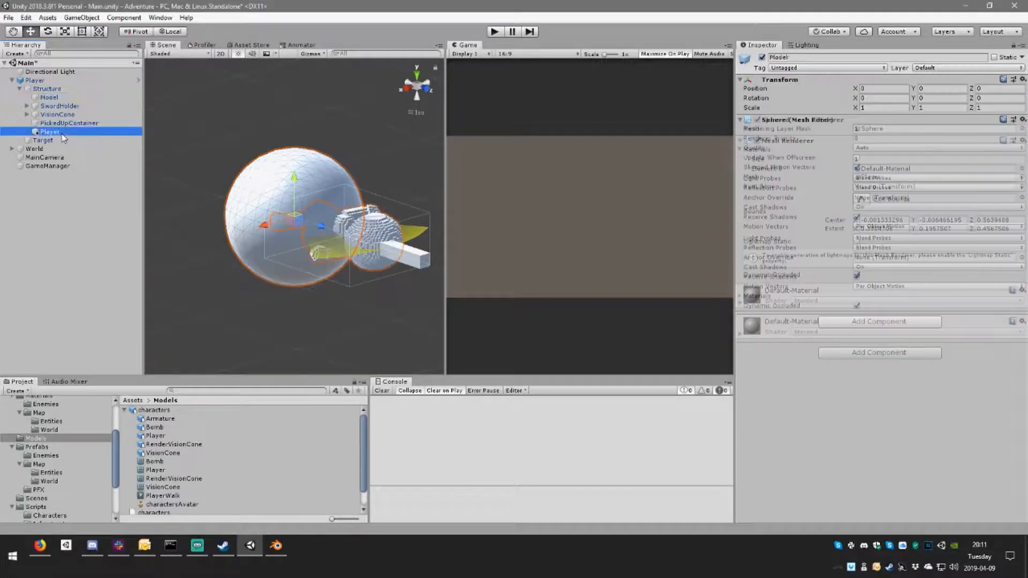
right_click_drag(303, 207, 446, 222)
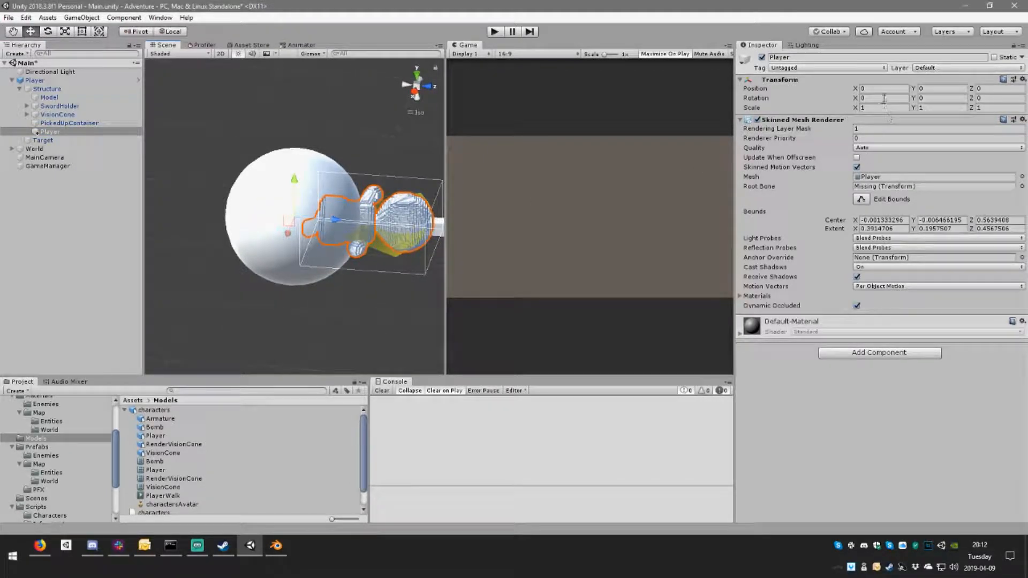
type("270")
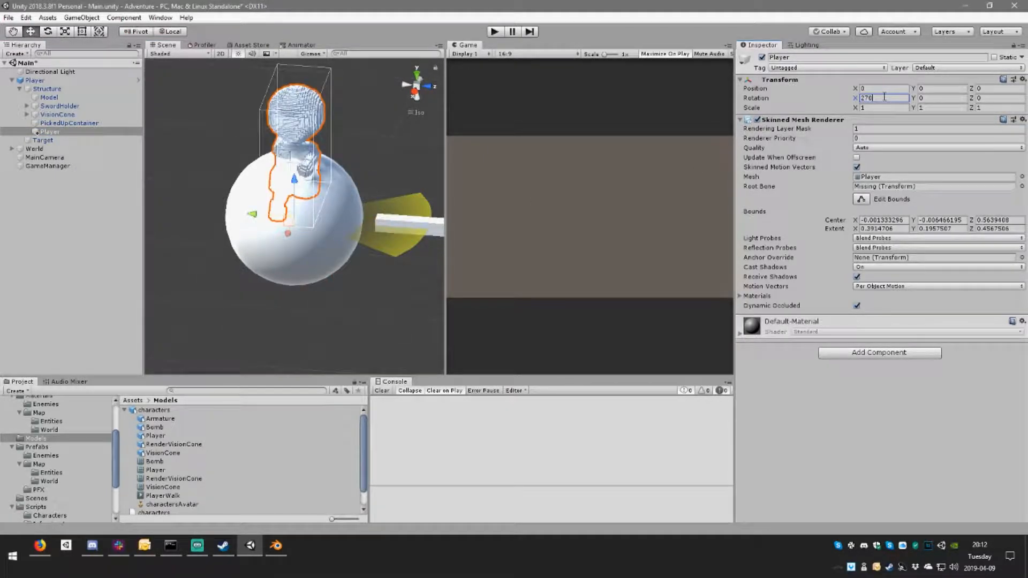
left_click_drag(318, 261, 191, 170, "alt")
left_click_drag(147, 178, 412, 268, "alt")
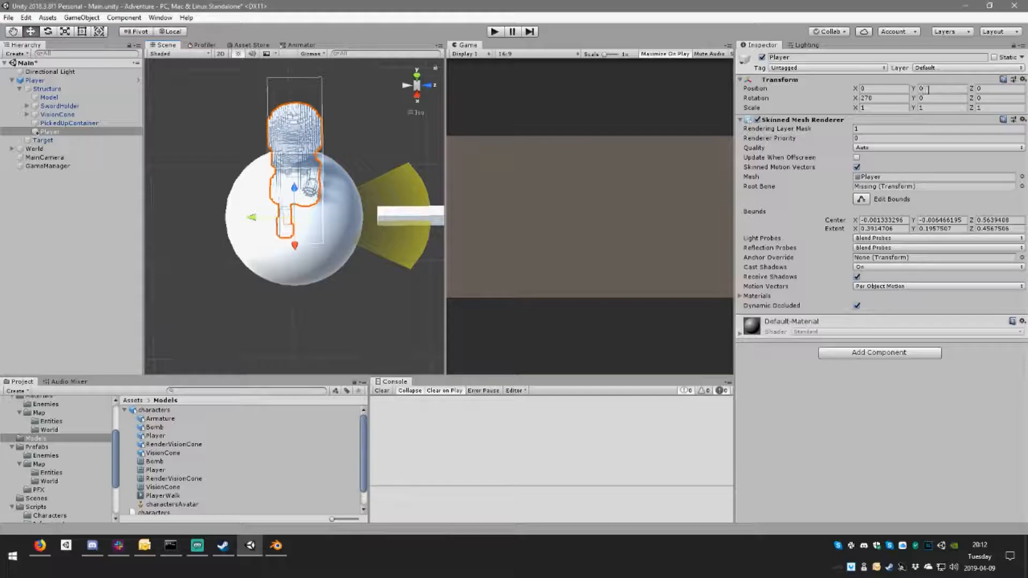
left_click_drag(914, 98, 228, 108)
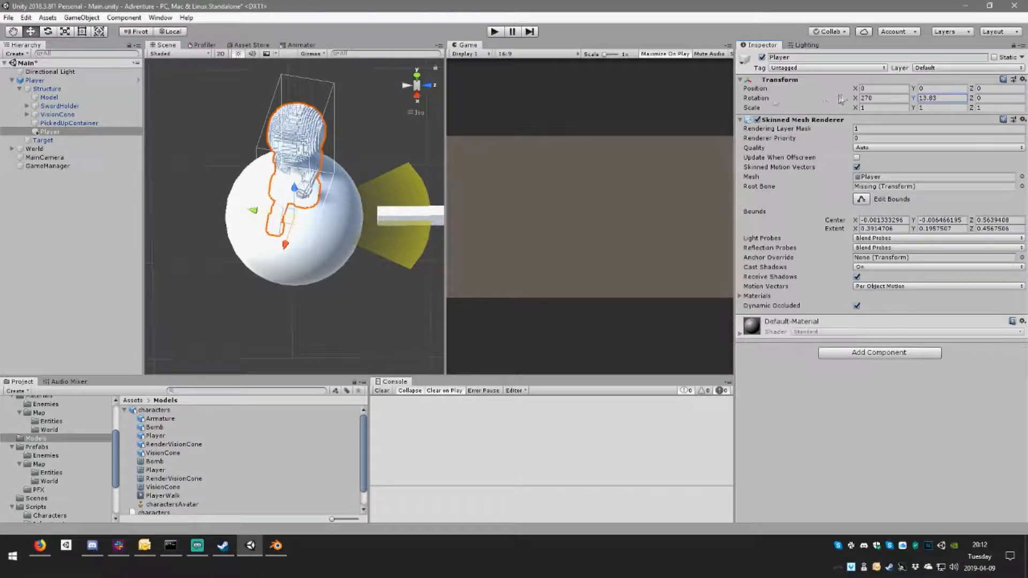
type("90")
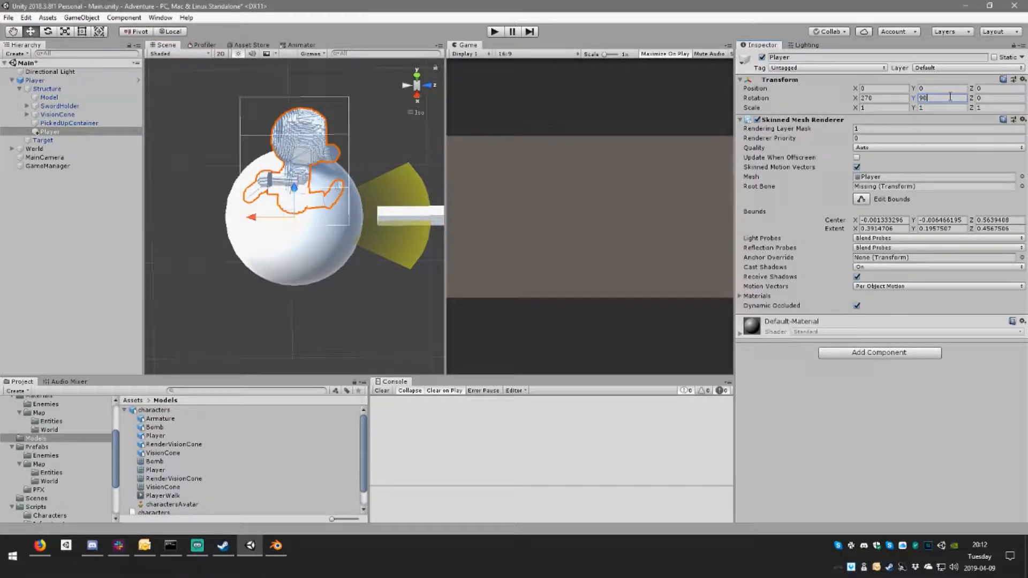
left_click_drag(260, 207, 391, 113, "alt")
left_click_drag(356, 158, 325, 162, "alt")
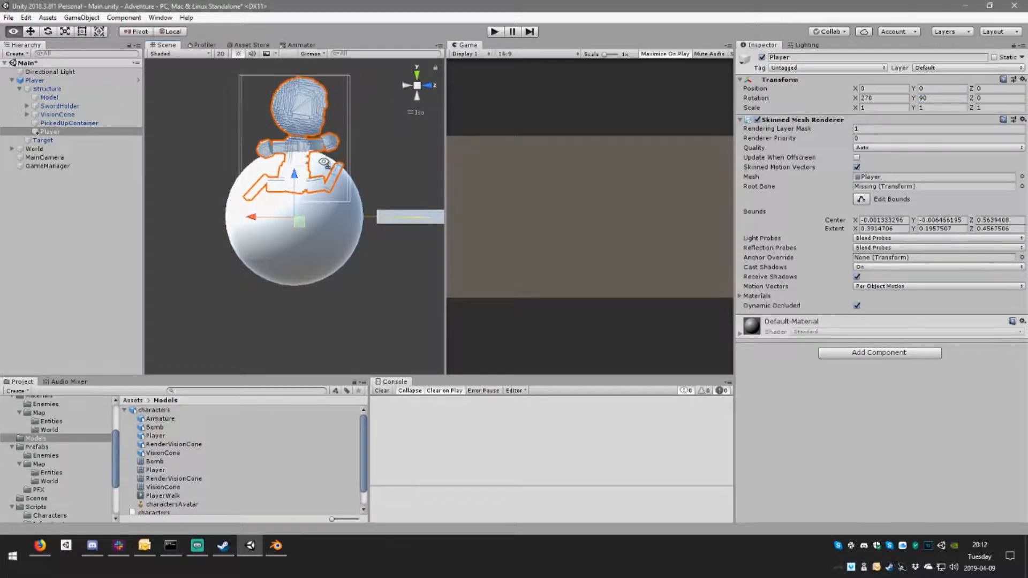
Step: Set the Player mesh's Y position to -0.5 to offset its Structure parent, and select the Model sphere
left_click(67, 98)
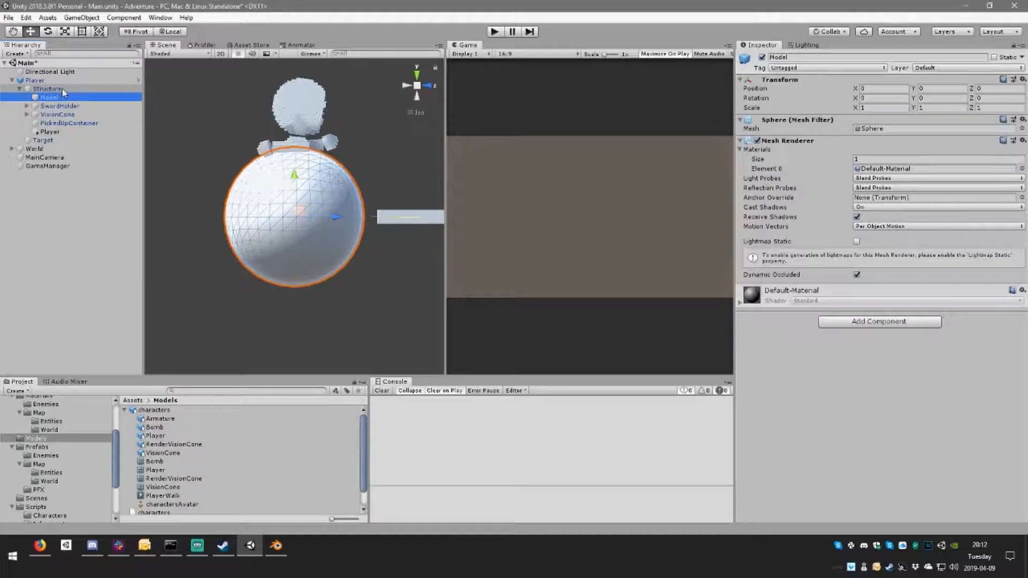
left_click(63, 91)
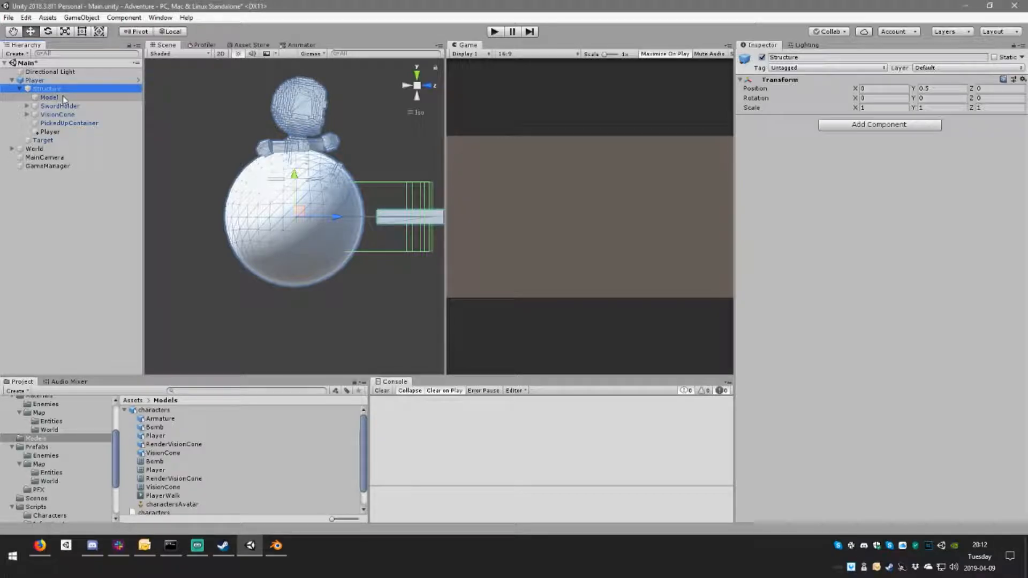
left_click(60, 133)
left_click(938, 90)
type("-0.5")
right_click_drag(268, 254, 178, 274)
left_click(49, 97)
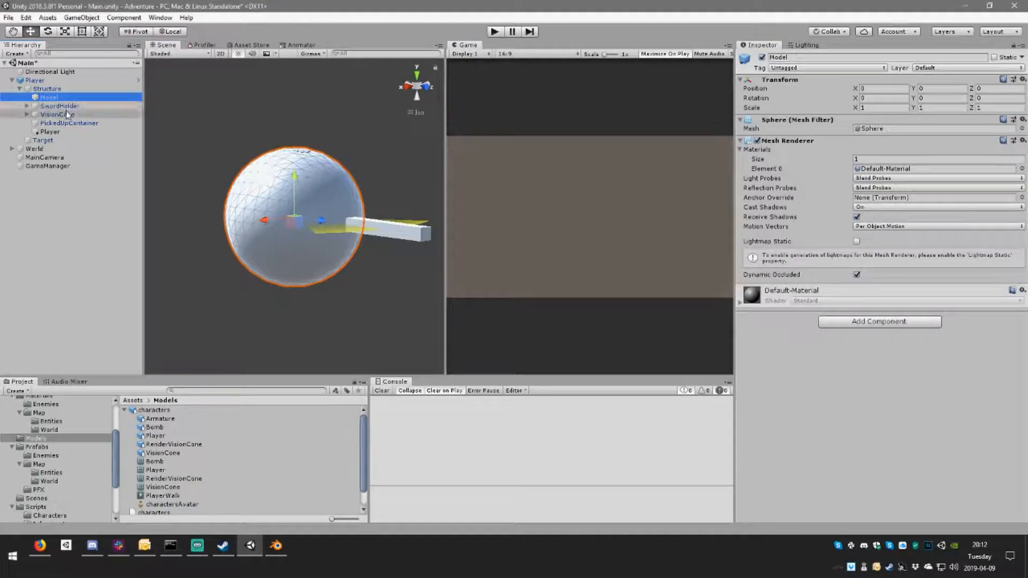
Step: Apply all overrides on the scene's Player instance to its prefab
left_click_drag(74, 123, 82, 144)
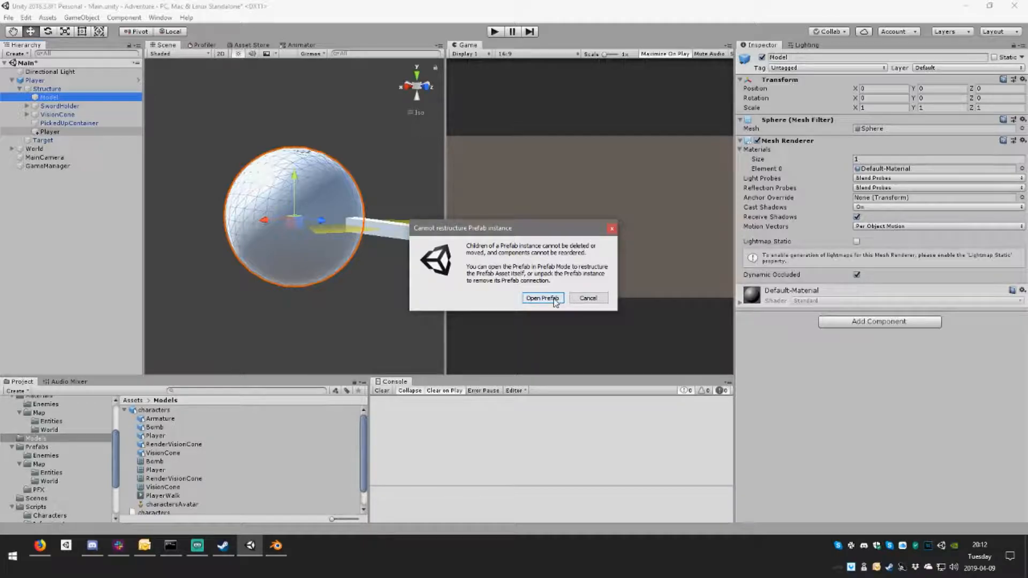
left_click(587, 298)
left_click(34, 80)
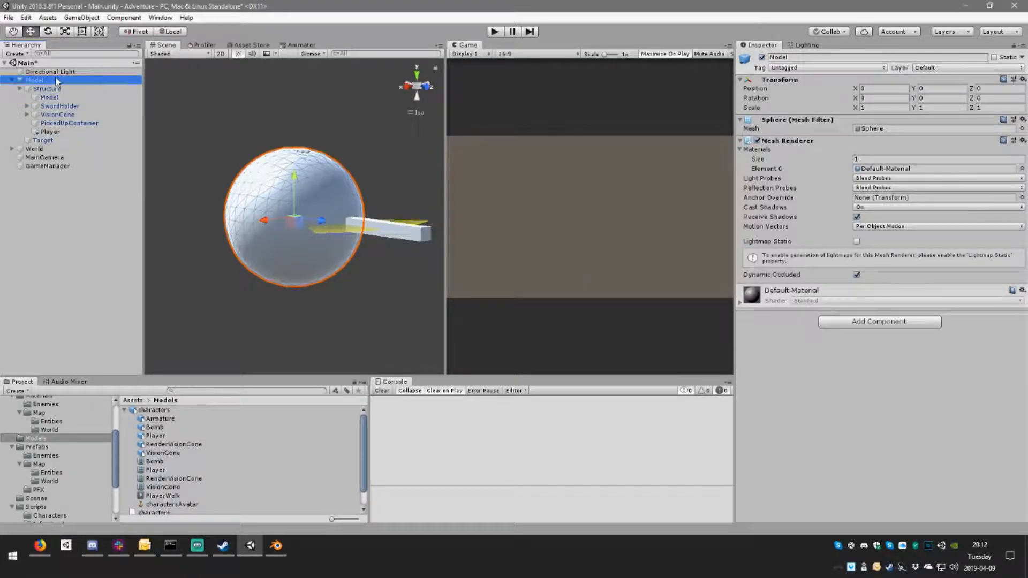
left_click(1009, 77)
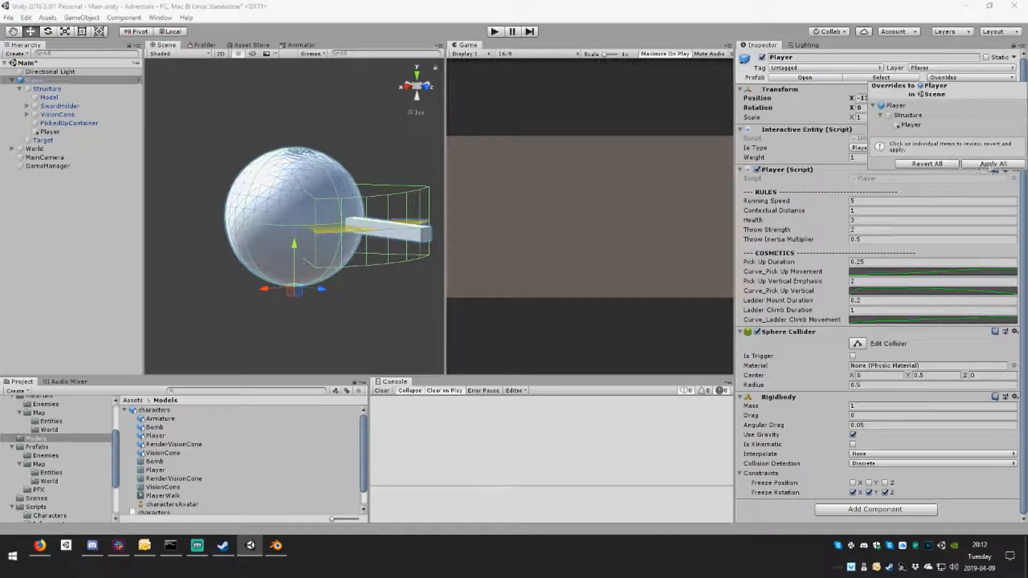
left_click(995, 164)
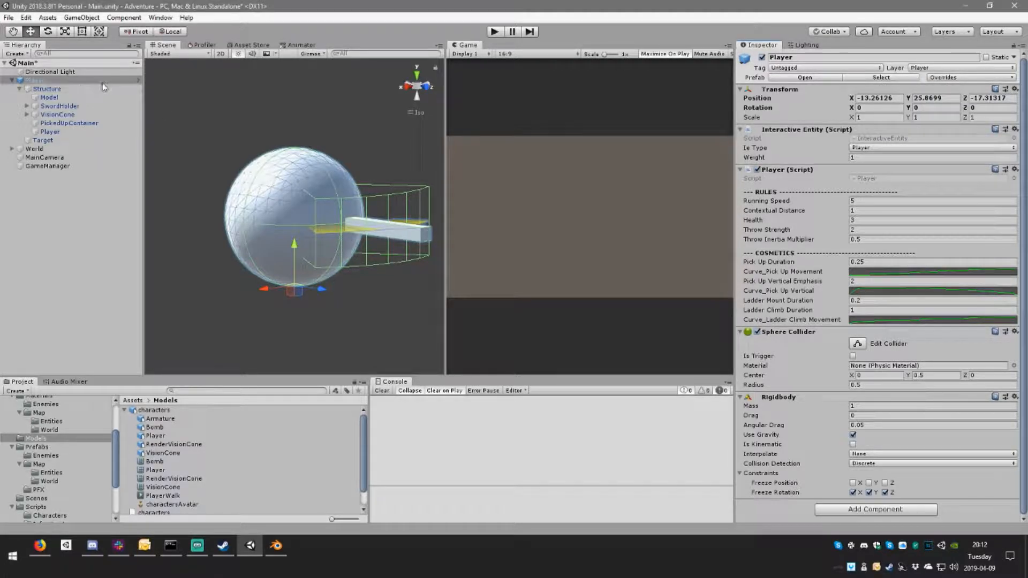
Step: Delete the Player instance from the scene and open the Player prefab from the Prefabs folder for editing
key("Delete")
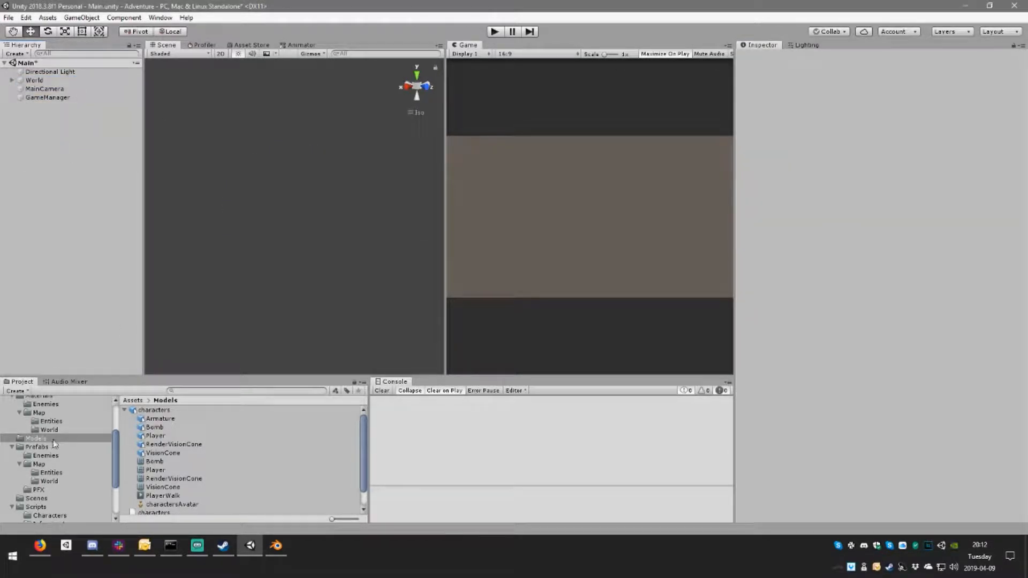
left_click(67, 448)
double_click(148, 436)
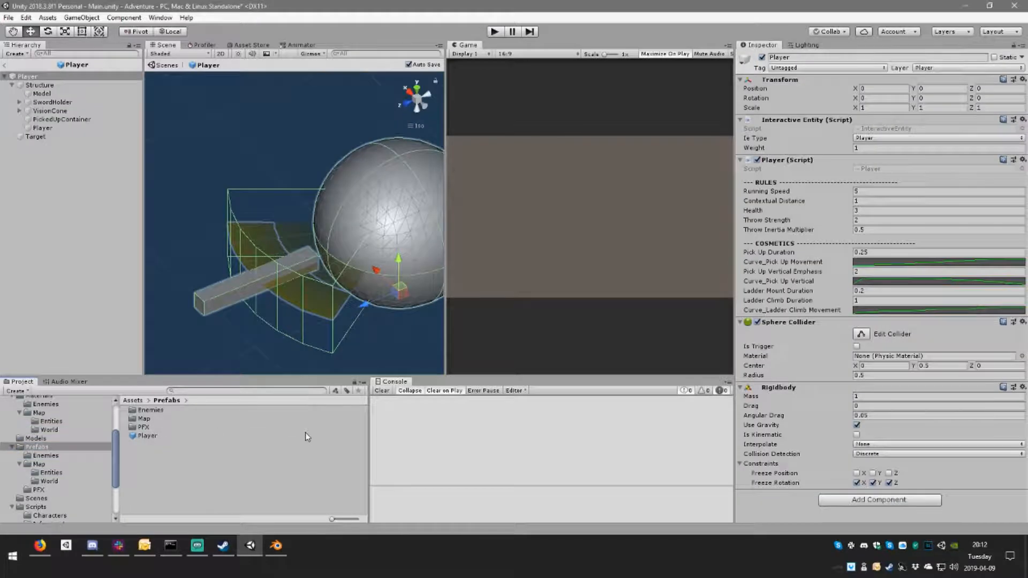
Step: Delete the Model sphere from Structure in the Player prefab
middle_click_drag(373, 181, 289, 227)
right_click_drag(230, 217, 580, 211)
left_click(58, 128)
right_click_drag(220, 174, 228, 160)
left_click(46, 94)
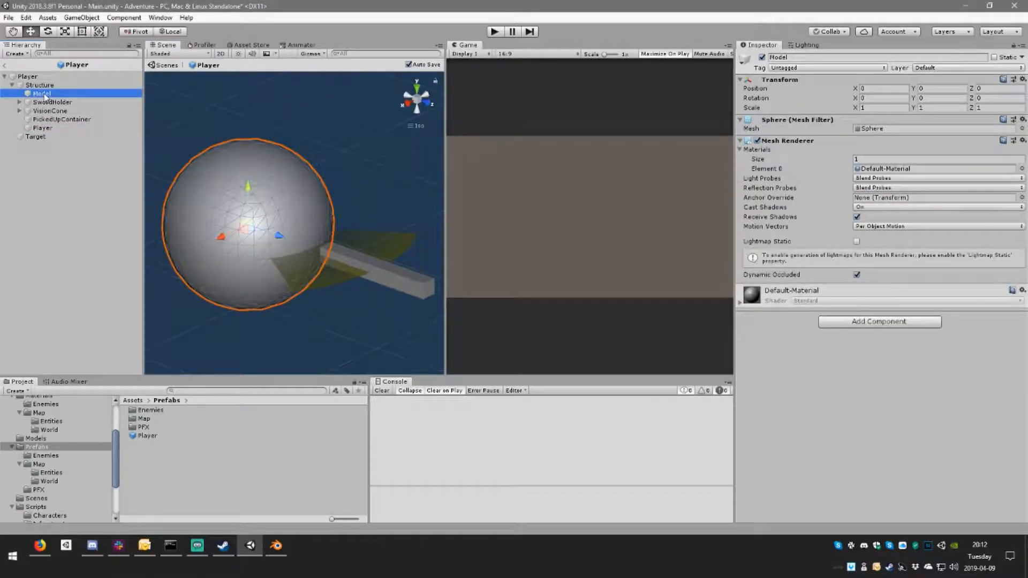
key("Delete")
Step: Inspect the Player mesh under Structure and its bounds from several angles
left_click(54, 120)
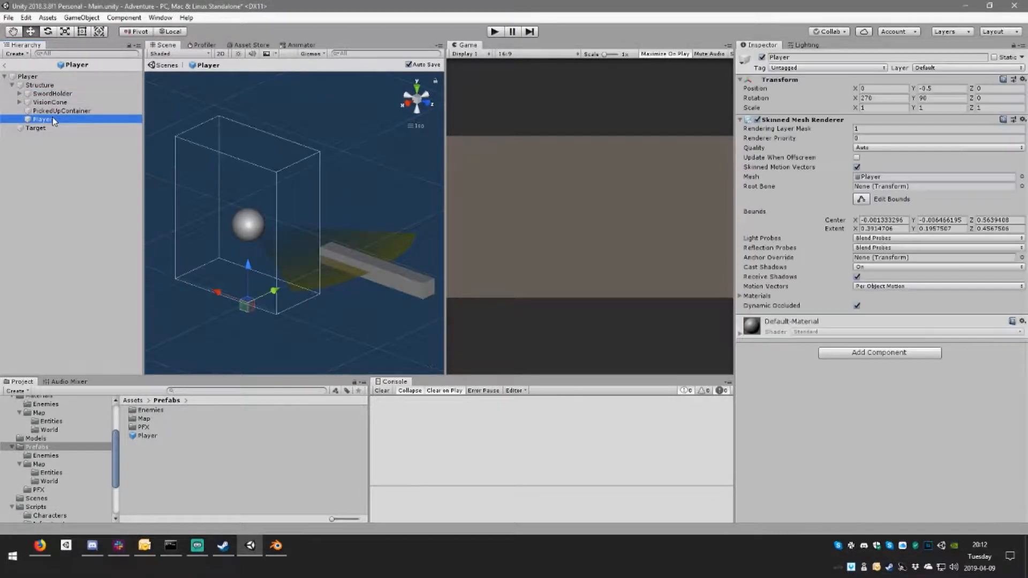
right_click_drag(353, 151, 387, 188)
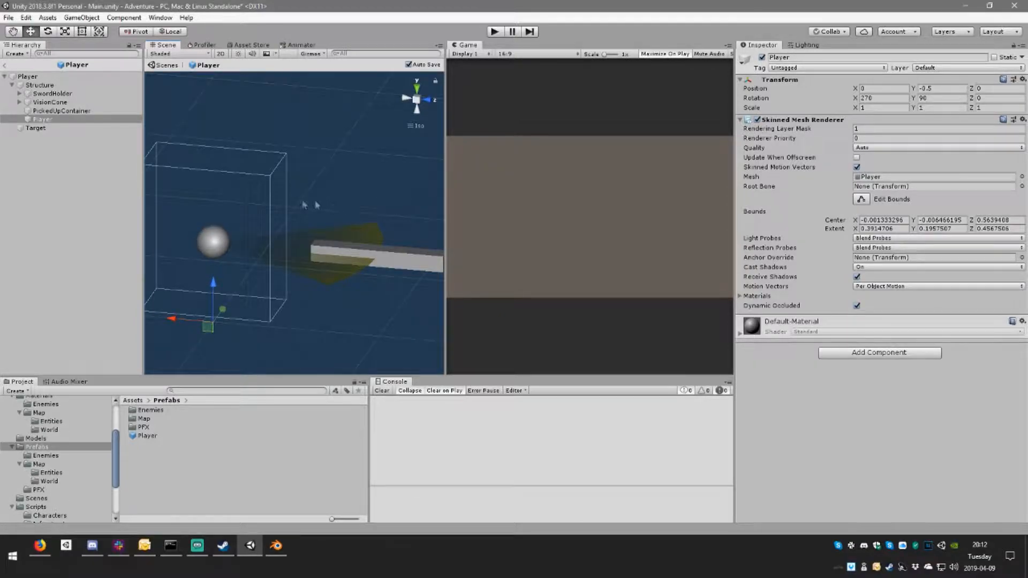
middle_click_drag(316, 204, 436, 181)
middle_click_drag(413, 216, 352, 204)
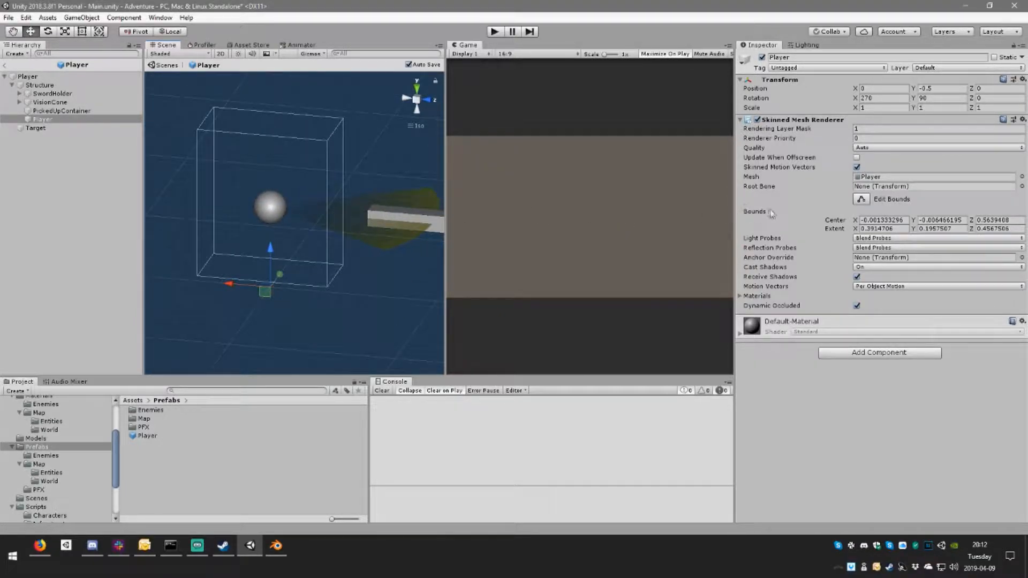
right_click_drag(290, 207, 404, 198)
scroll(264, 248, "up", 5)
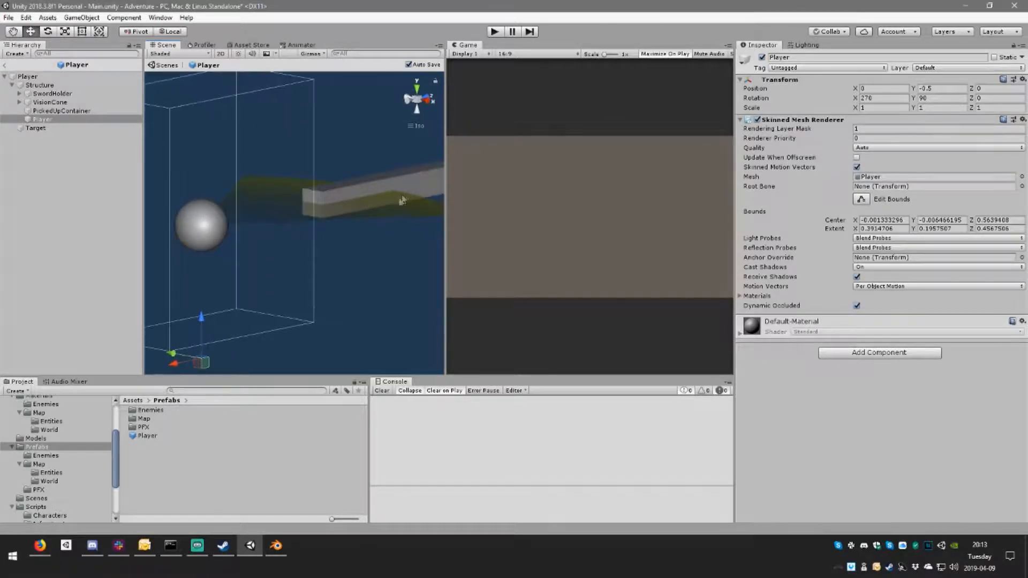
right_click_drag(297, 227, 268, 232)
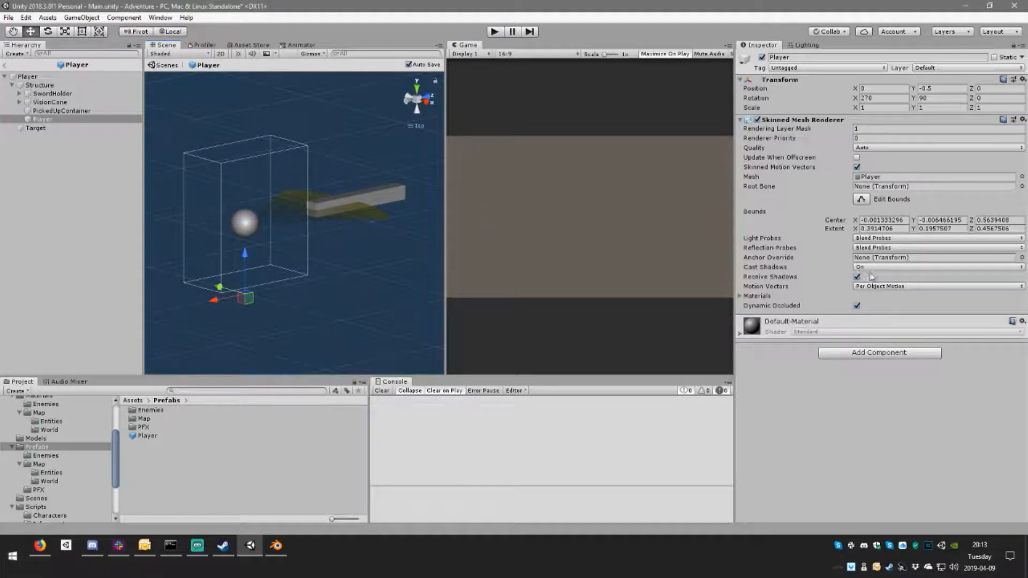
Step: Set the size of the Player mesh's materials list to 1
left_click(740, 296)
left_click(741, 296)
left_click(740, 297)
left_click(887, 305)
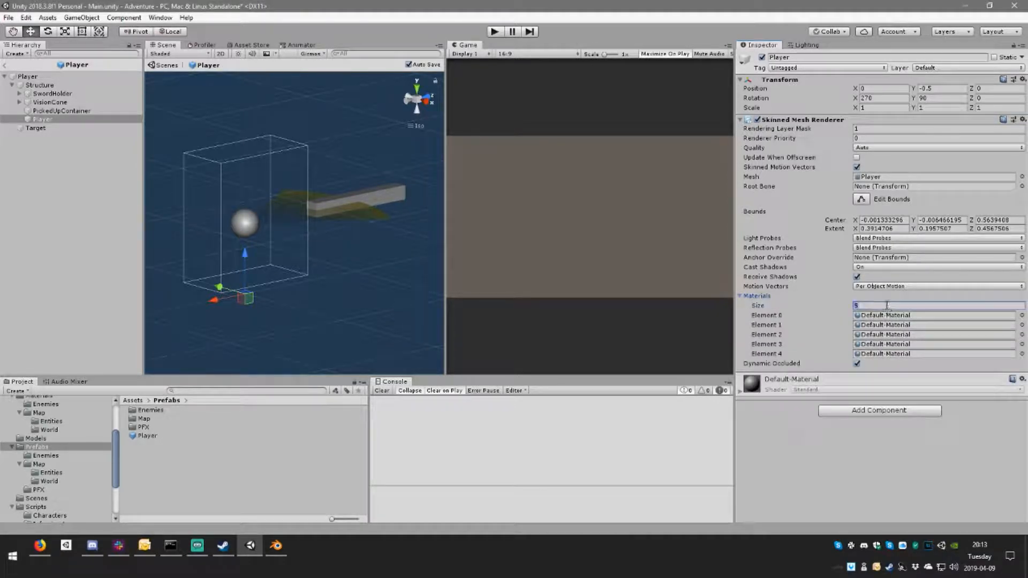
type("1")
key("Return")
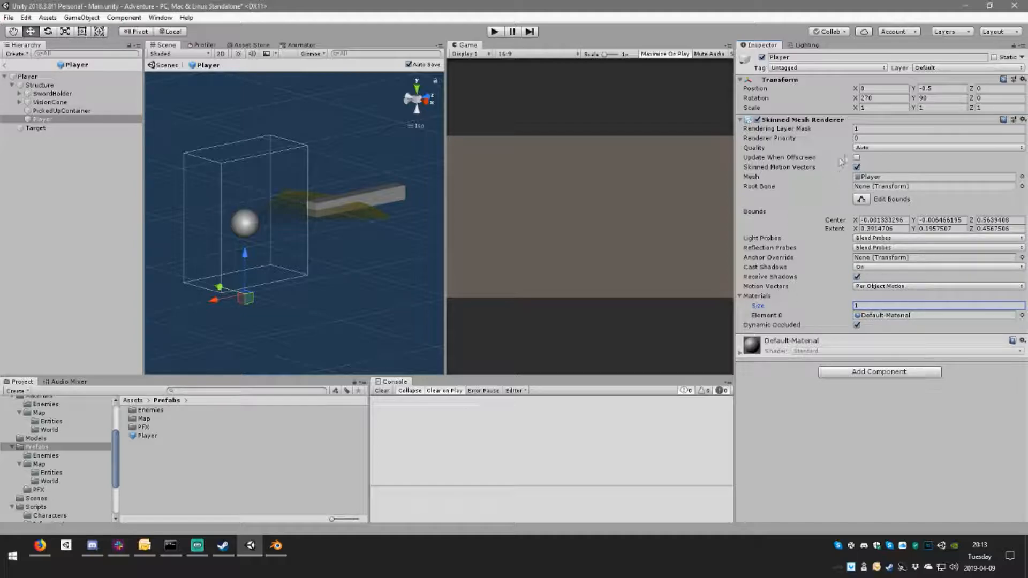
Step: Check the Quality and Root Bone choices of the Player mesh's Skinned Mesh Renderer
left_click(878, 151)
left_click(879, 150)
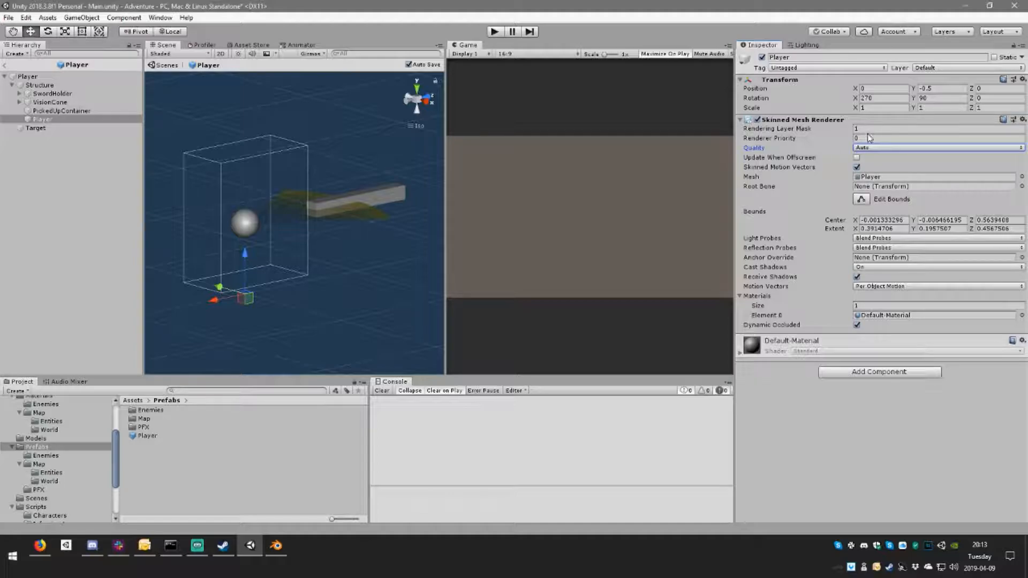
left_click(71, 119)
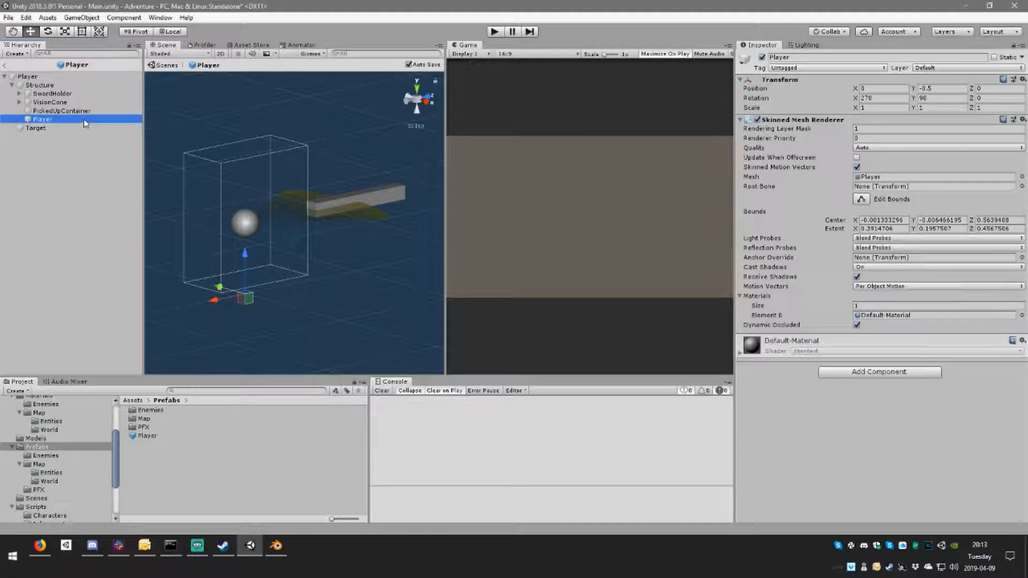
left_click(77, 112)
left_click(78, 119)
left_click(1022, 186)
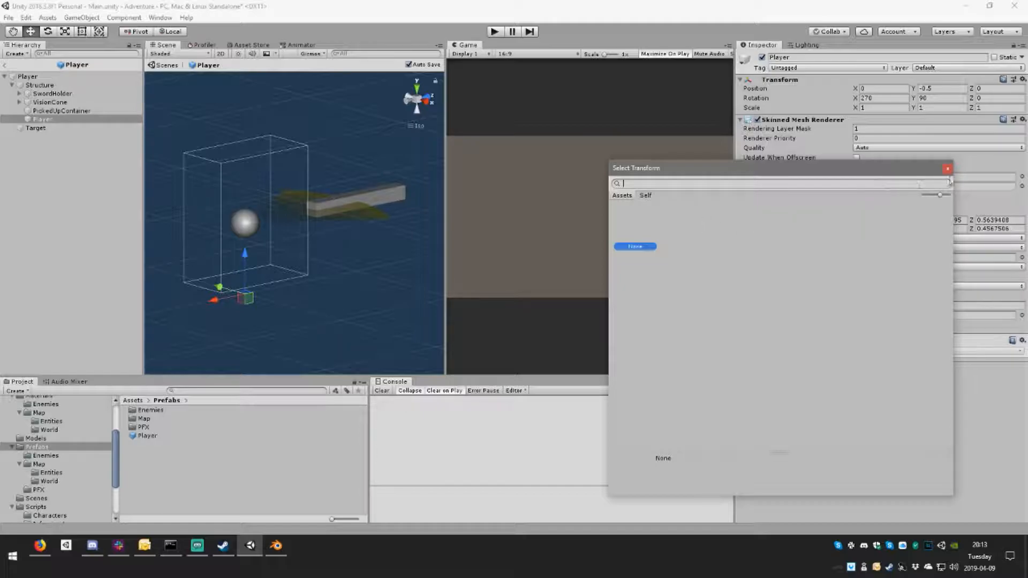
left_click(947, 169)
Step: Delete the Player mesh from Structure in the Player prefab
left_click(52, 120)
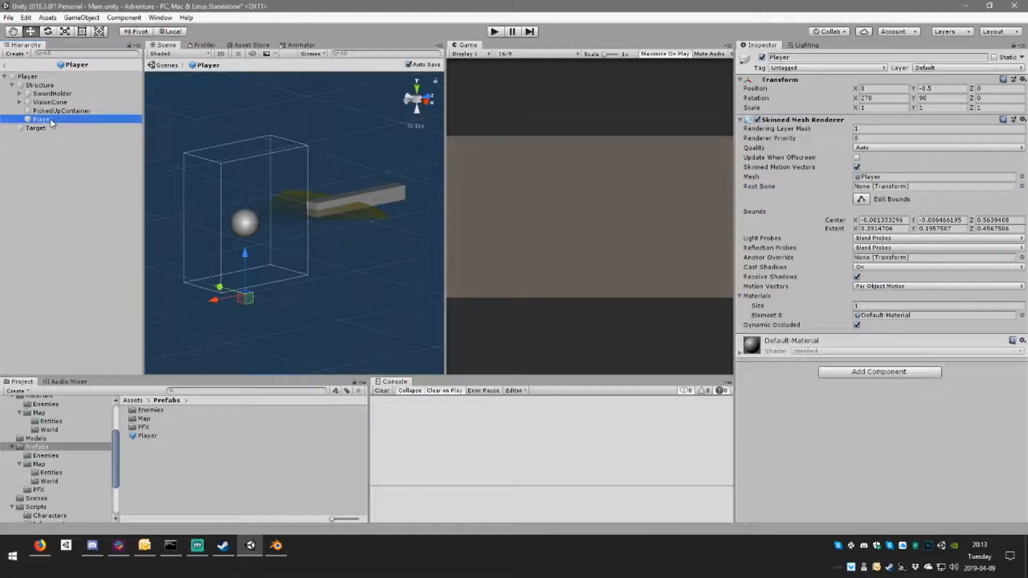
left_click(54, 112)
left_click(55, 120)
left_click(67, 110)
left_click(69, 119)
key("Delete")
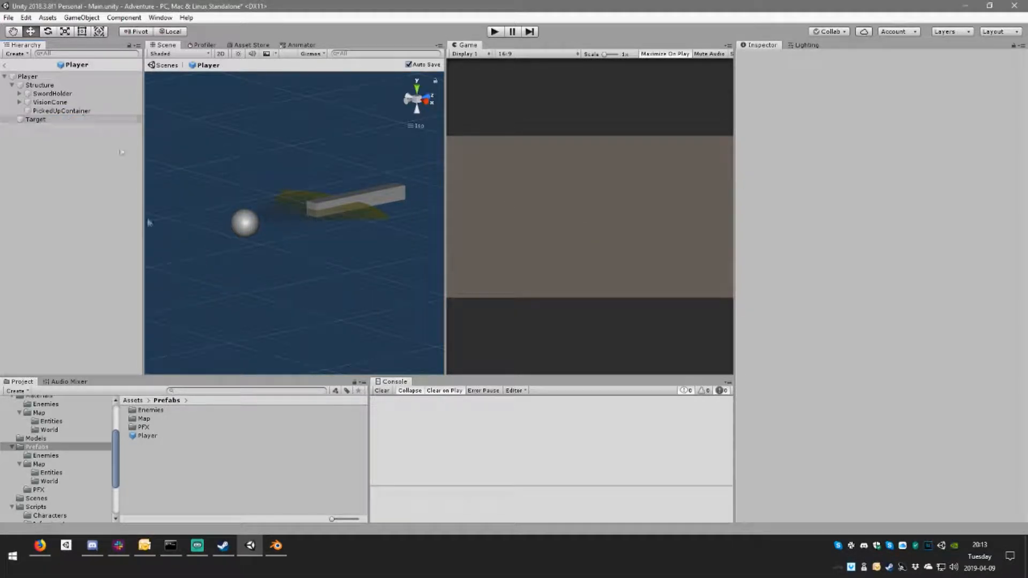
Step: Add the characters model from the Models folder as a child of Structure and unpack its prefab
left_click(51, 439)
left_click_drag(154, 409, 59, 88)
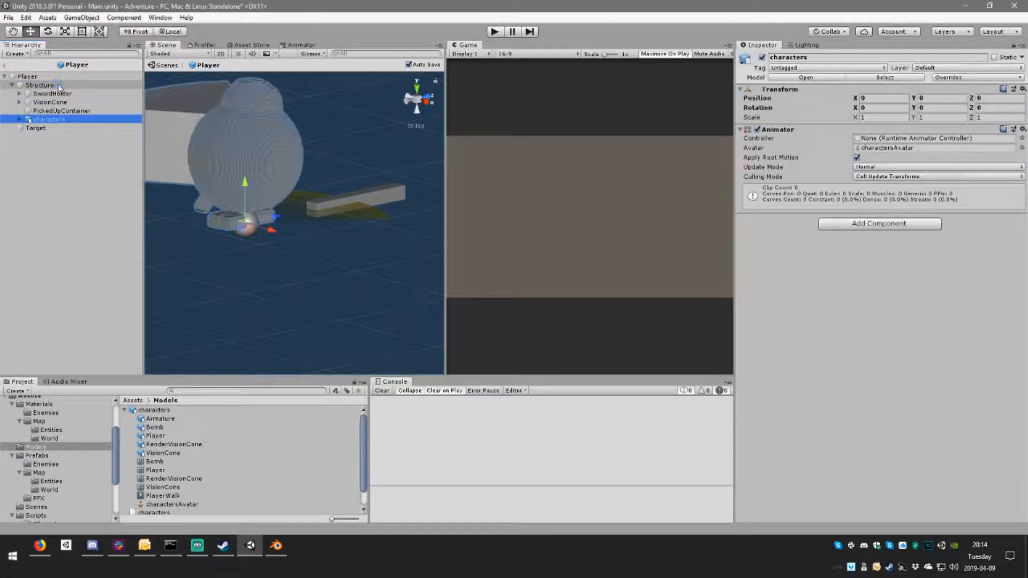
left_click(32, 119)
left_click(20, 119)
right_click(49, 119)
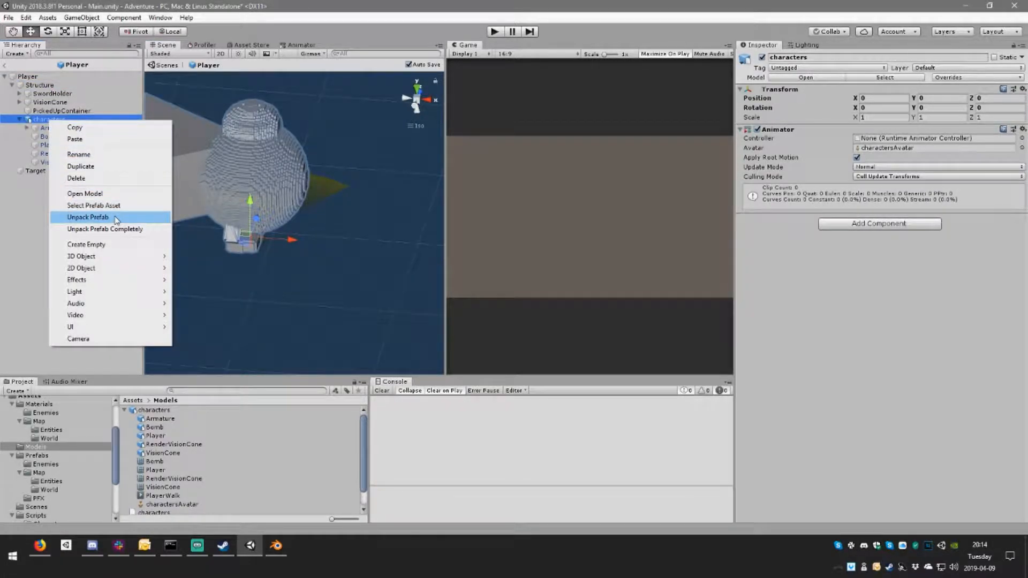
left_click(88, 217)
Step: Examine the bone hierarchy of the Armature inside characters, including the control, hips and leg bones
left_click(56, 128)
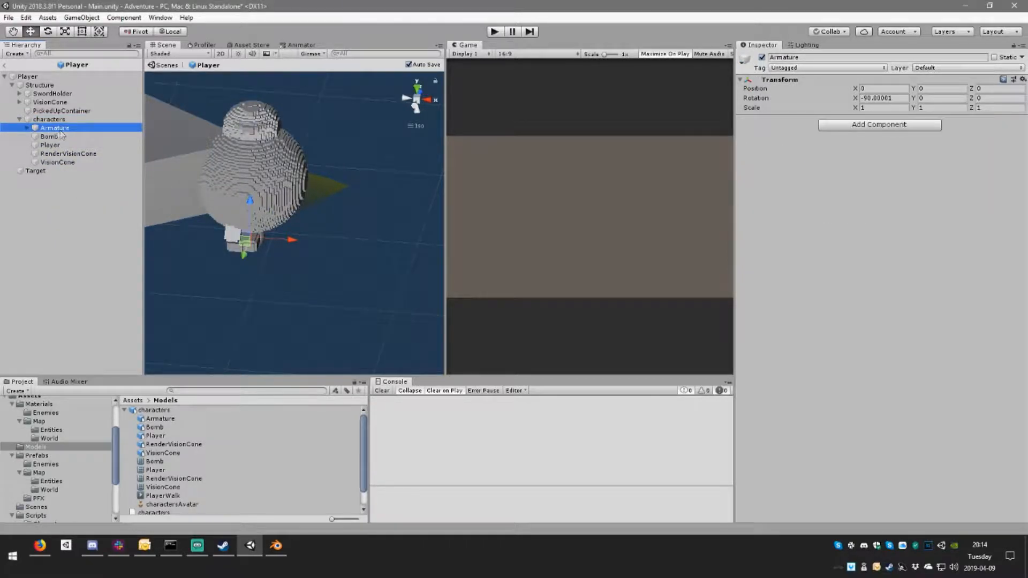
left_click(28, 128)
left_click(35, 137)
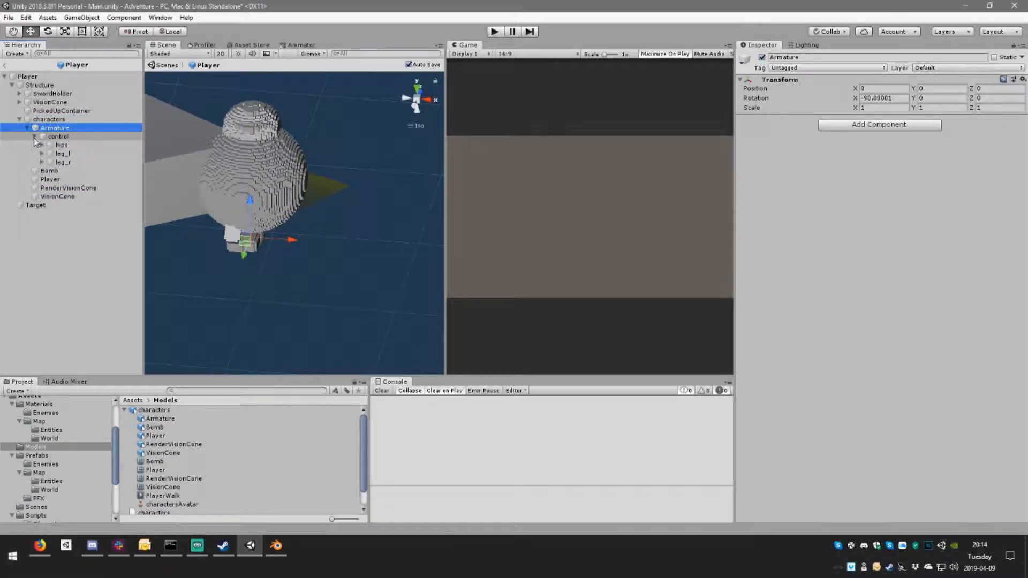
left_click(42, 146)
left_click(42, 162)
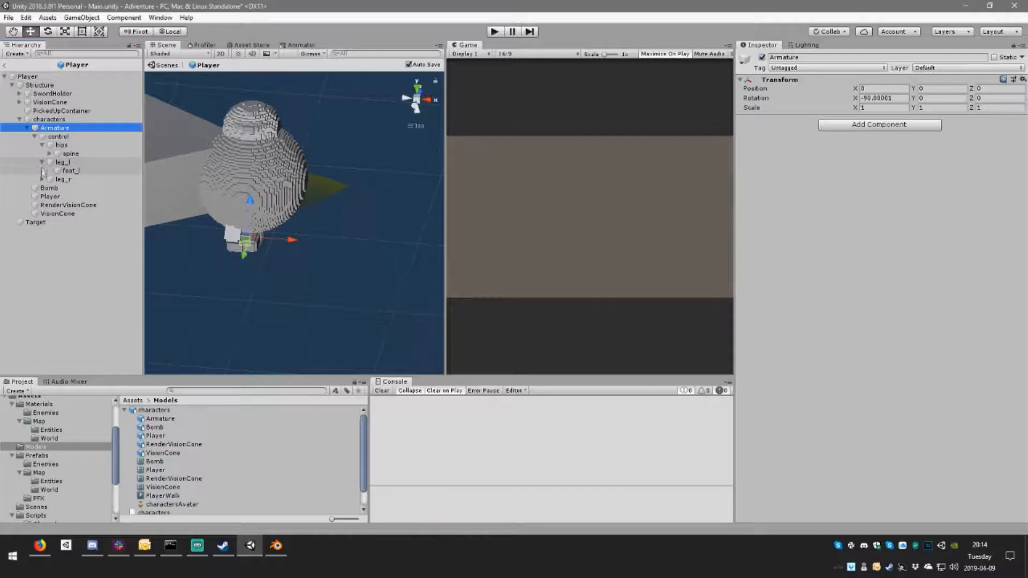
left_click(42, 179)
left_click(41, 146)
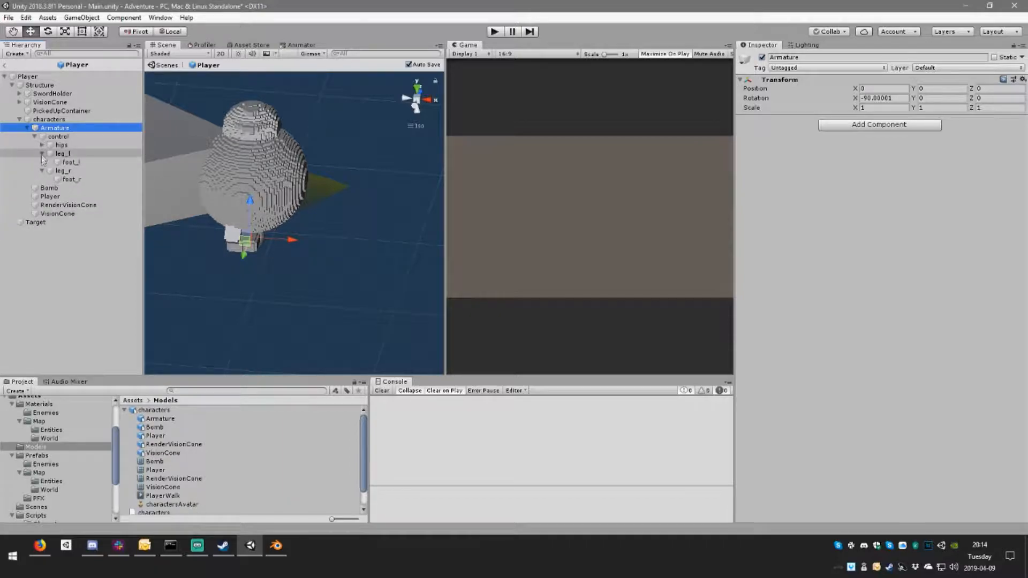
left_click(41, 155)
left_click(41, 163)
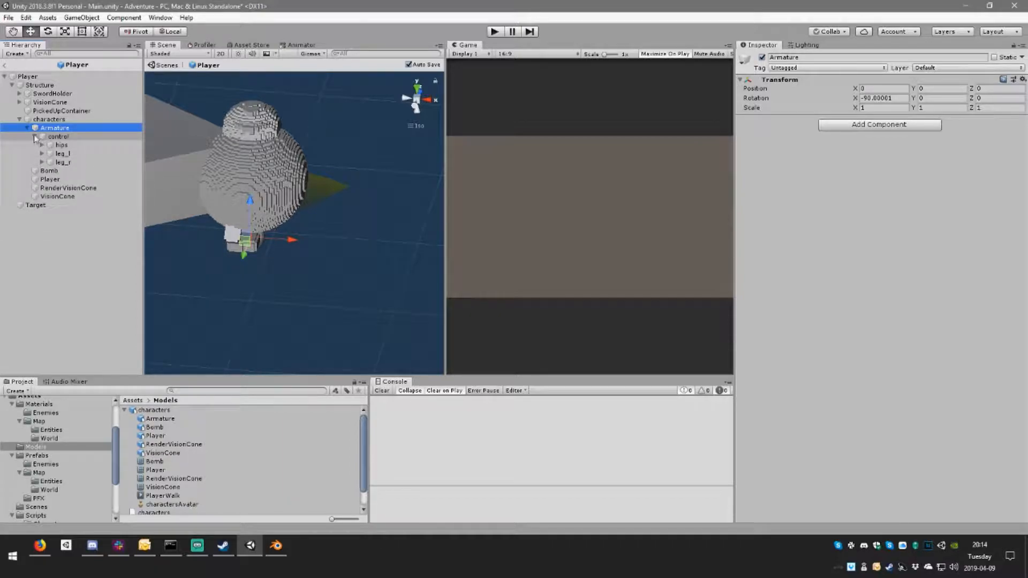
left_click(34, 136)
left_click(71, 120)
Step: Move the Armature directly under Structure with the Player mesh nested inside it, and delete the leftover characters object
left_click(69, 128)
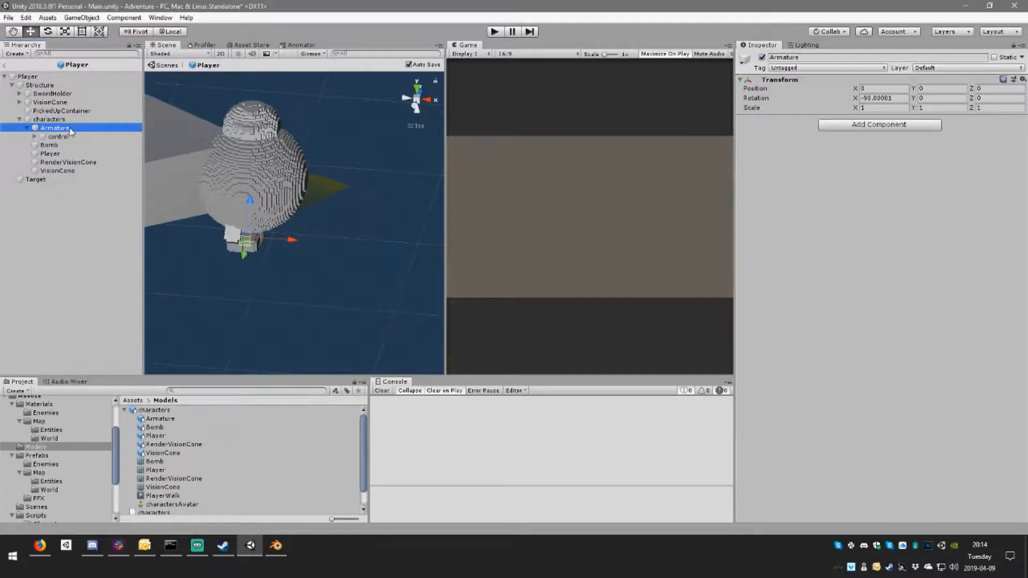
left_click_drag(69, 129, 67, 93)
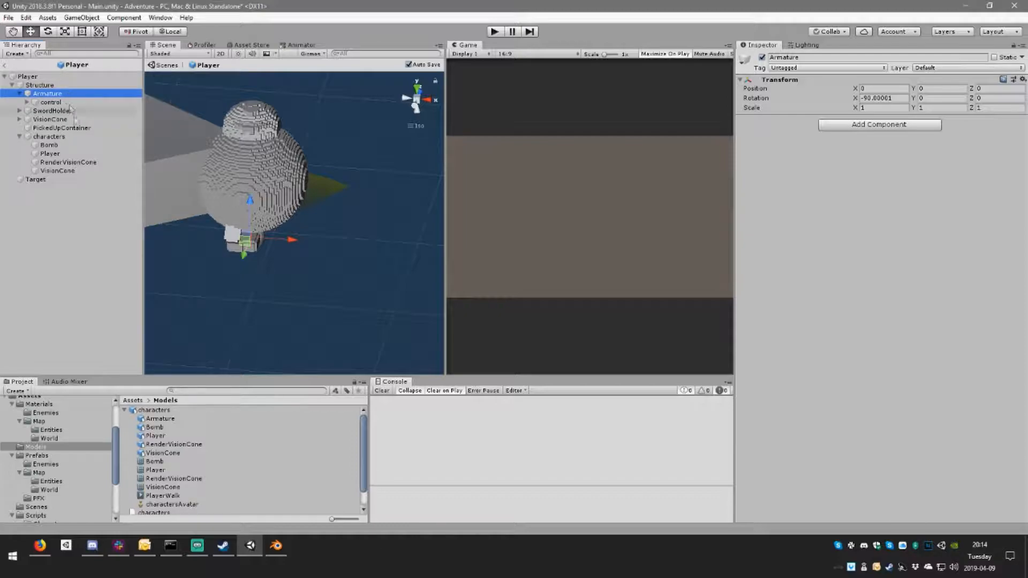
left_click_drag(54, 154, 63, 108)
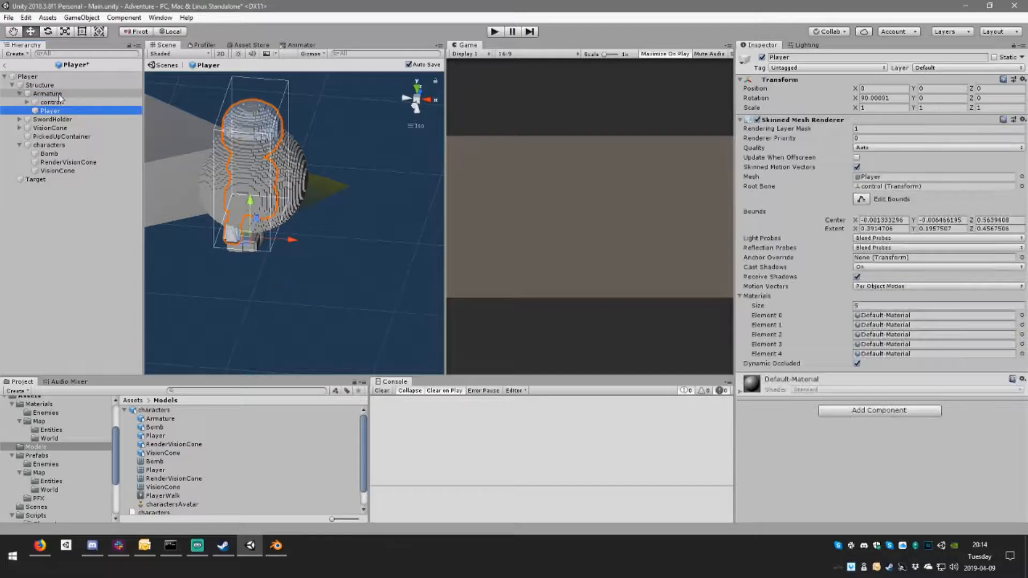
left_click(65, 146)
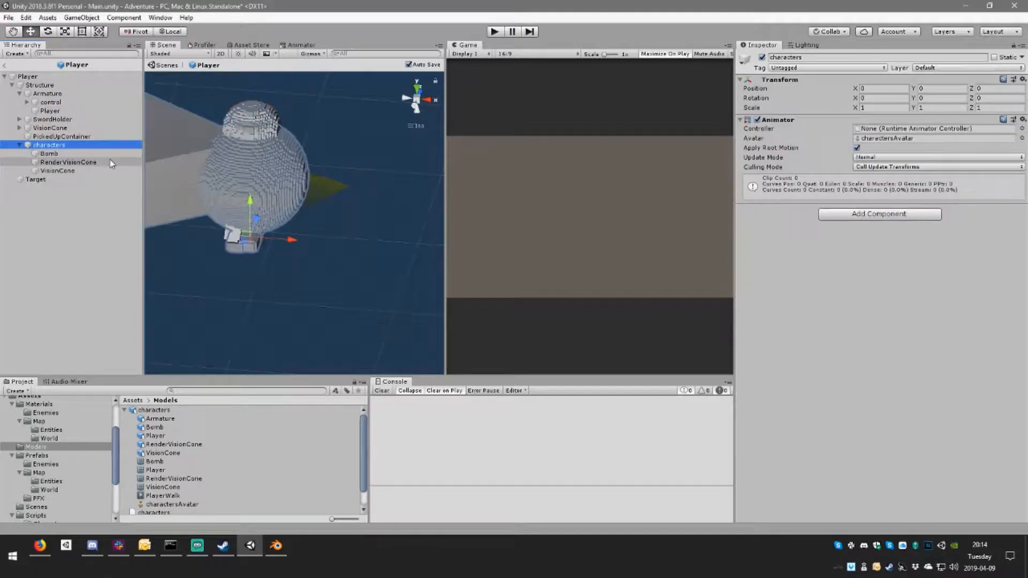
key("Delete")
Step: Set the Armature's X rotation to 270 and its Y position to -0.5
left_click(69, 95)
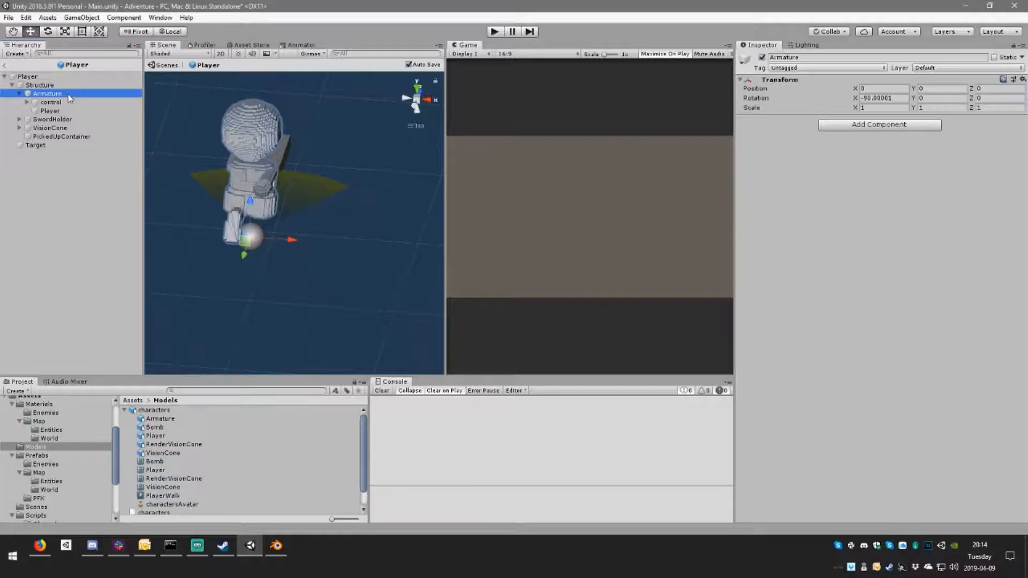
left_click_drag(352, 245, 224, 190, "alt")
left_click(891, 100)
type("270")
left_click_drag(278, 214, 363, 273, "alt")
left_click(947, 89)
type(".5")
key("Return")
left_click_drag(401, 209, 189, 208, "alt")
Step: Rename the Player mesh under Armature as Model
left_click(54, 110)
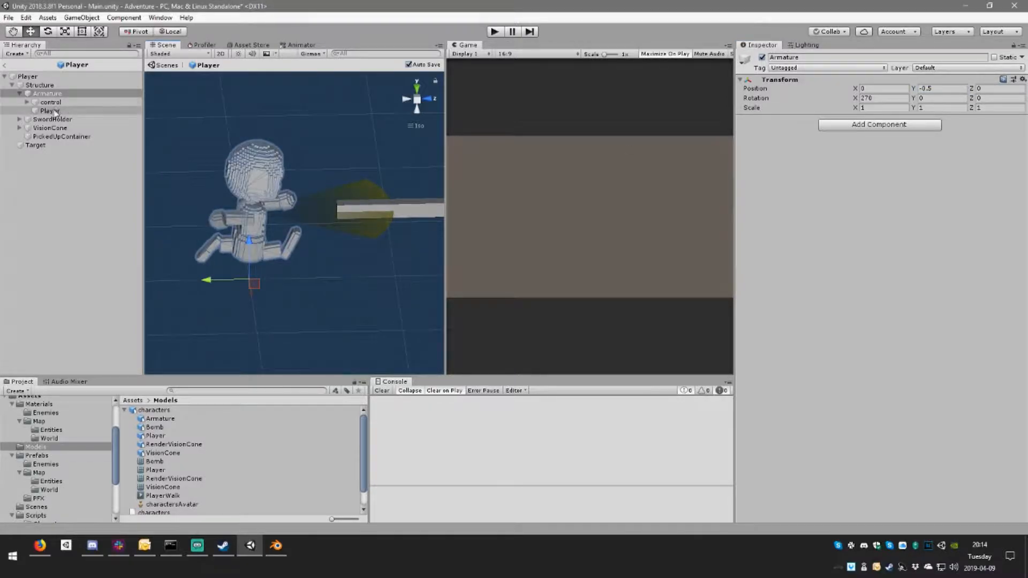
left_click(95, 110)
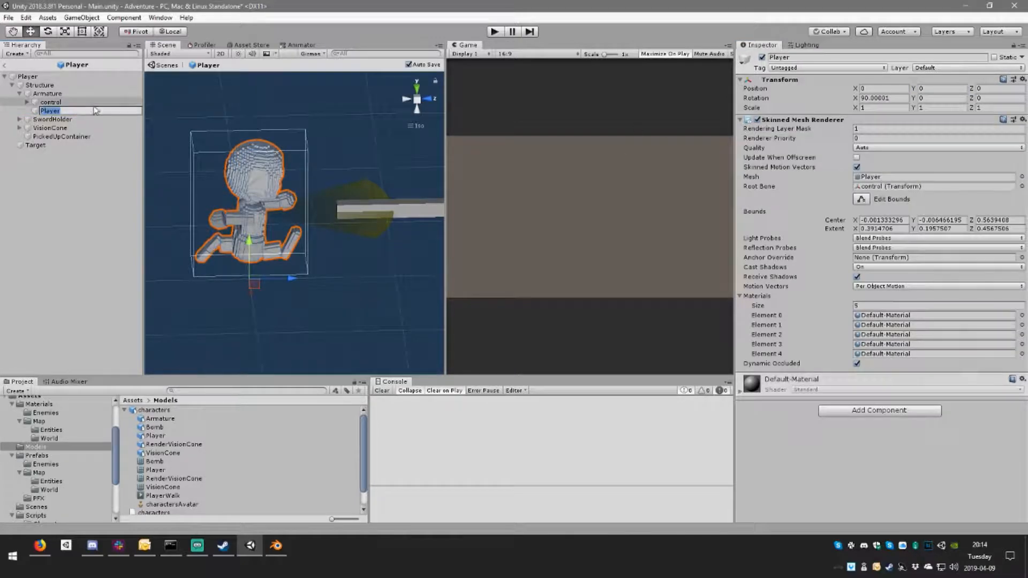
type("Model")
key("Return")
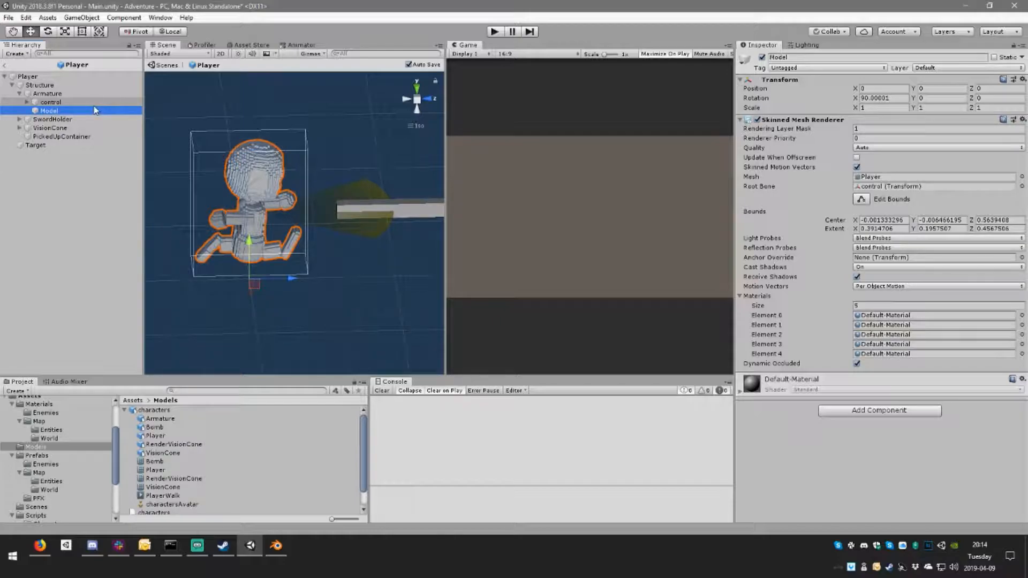
right_click_drag(370, 201, 313, 161)
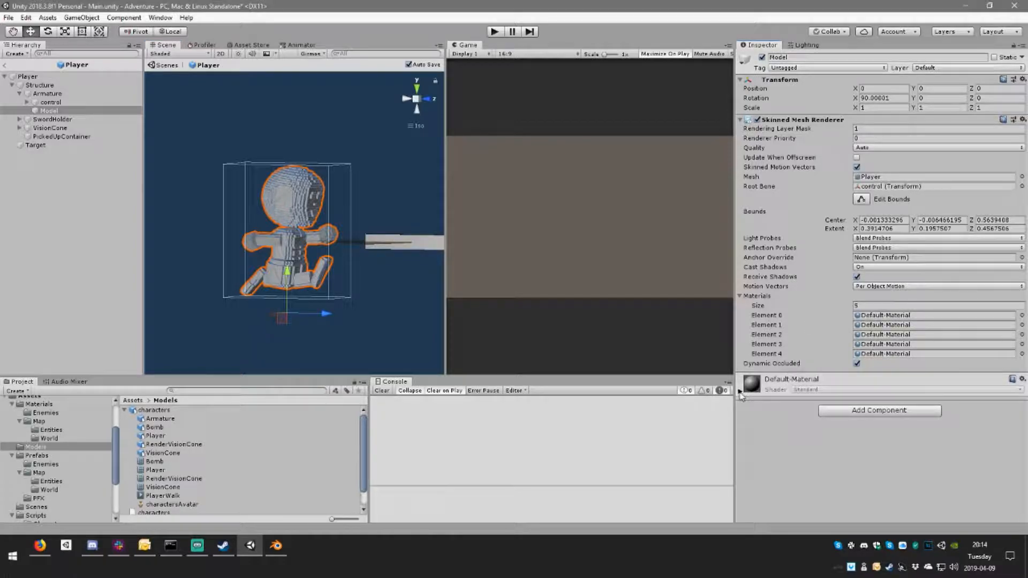
Step: Create a new folder named Player inside the Materials folder
left_click(743, 392)
left_click(806, 381)
left_click(39, 405)
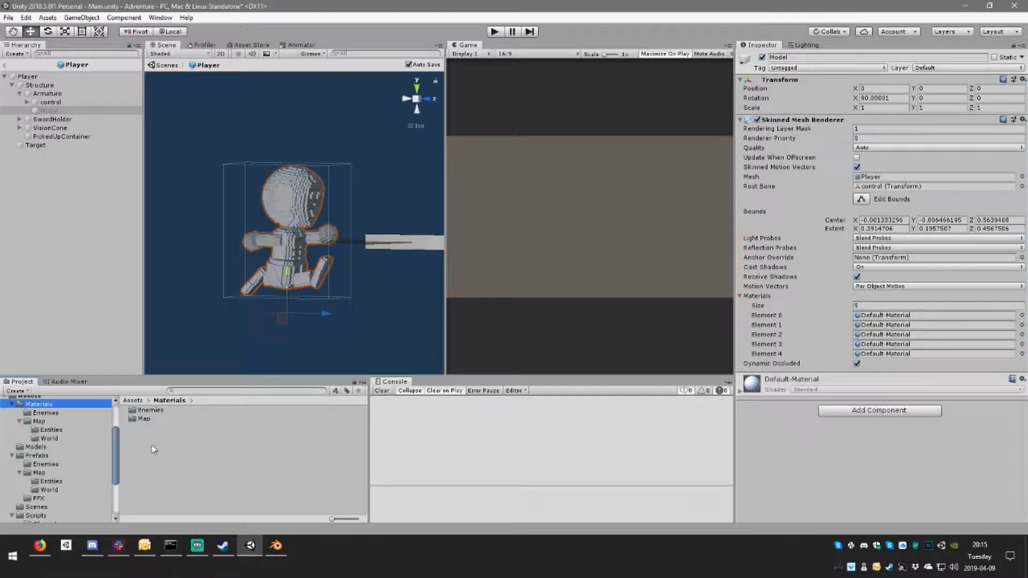
right_click(153, 448)
mouse_move(251, 201)
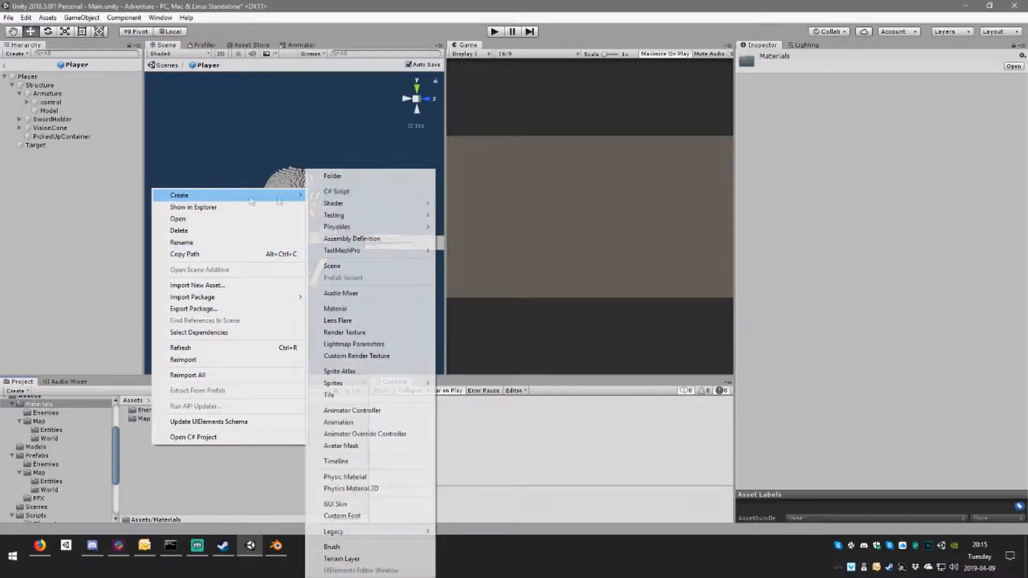
left_click(332, 176)
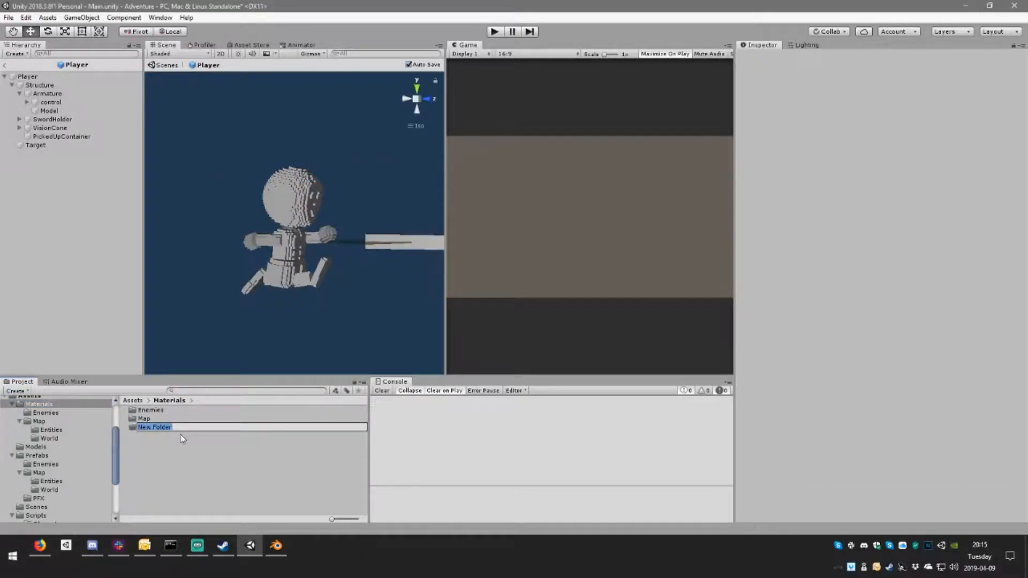
type("Player")
key("Return")
Step: Check the existing materials in the Enemies folder, and delete the empty Player folder from Materials
double_click(162, 411)
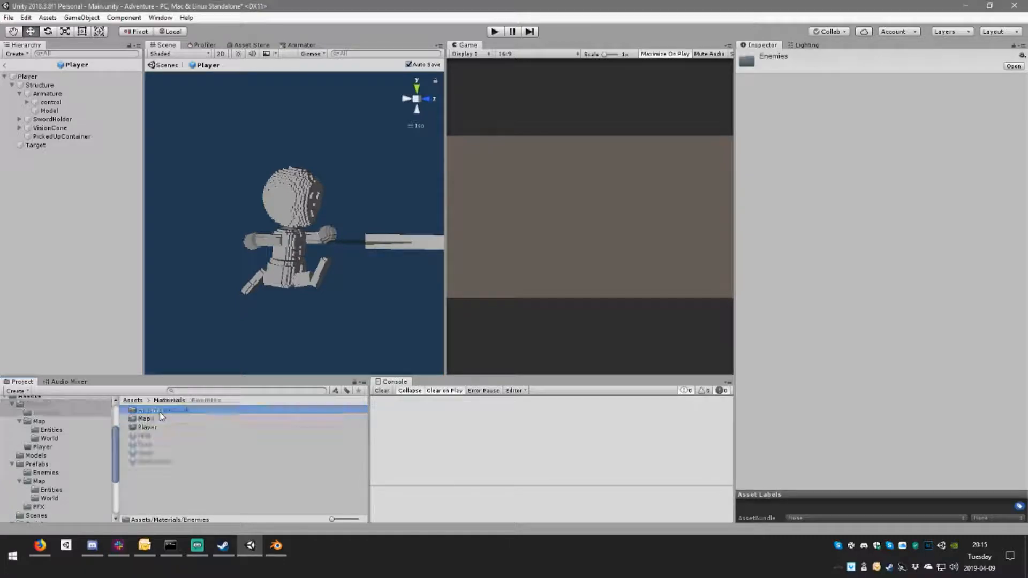
left_click(158, 426)
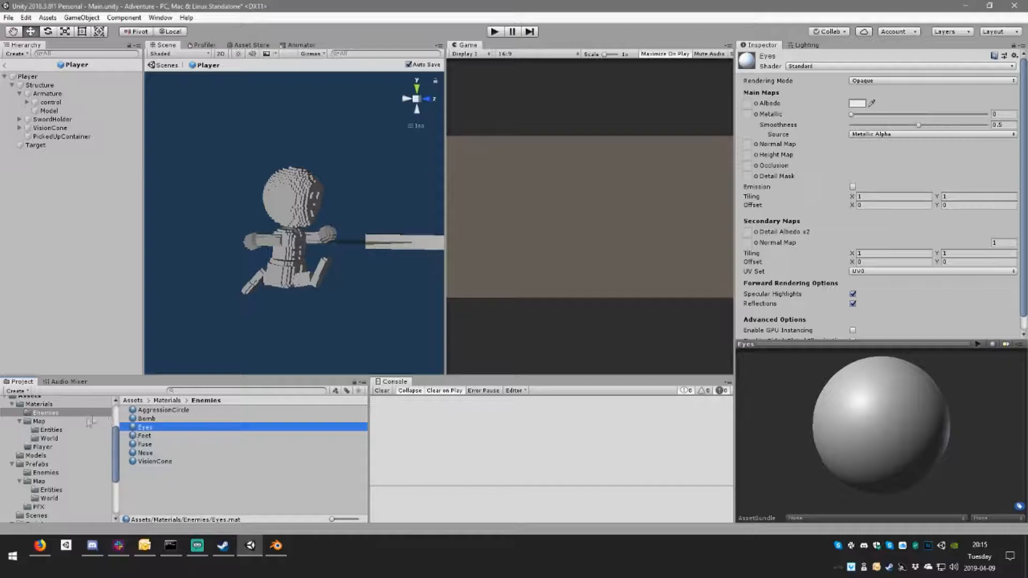
left_click(42, 448)
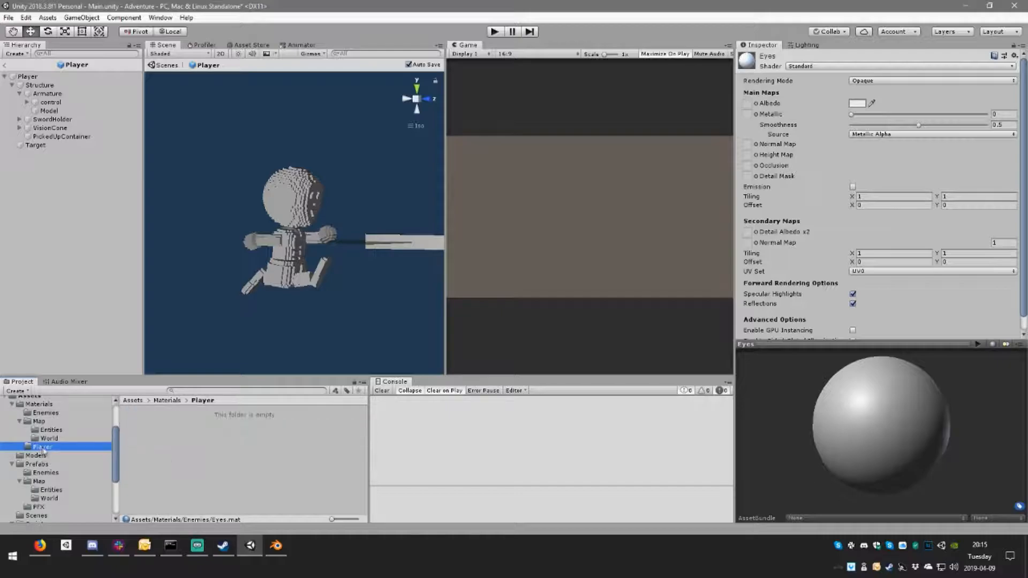
left_click(83, 439)
left_click(62, 449)
key("Delete")
key("Return")
Step: Rename the Enemies folder inside Materials as Characters
left_click(59, 415)
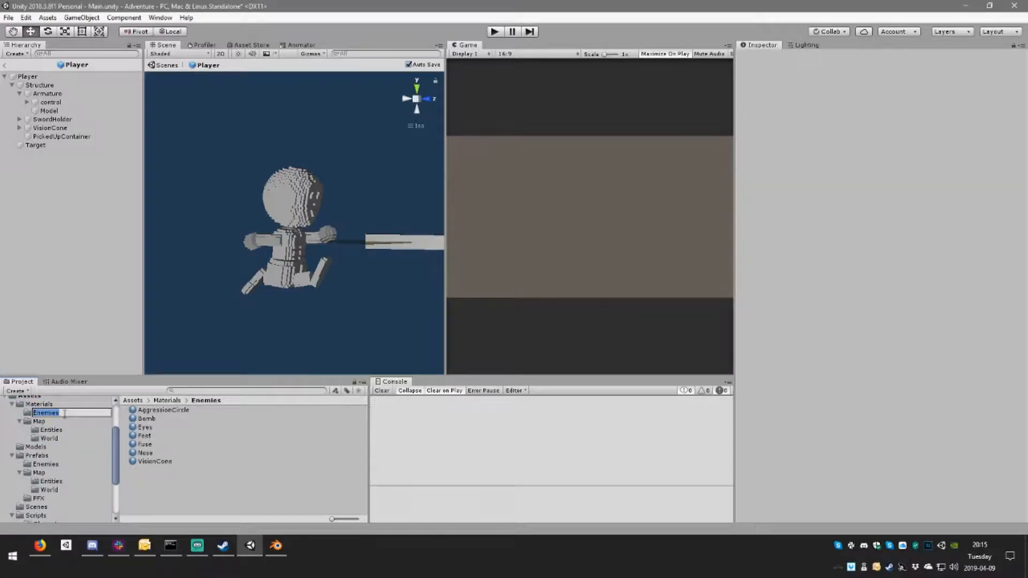
type("C")
type("arechters")
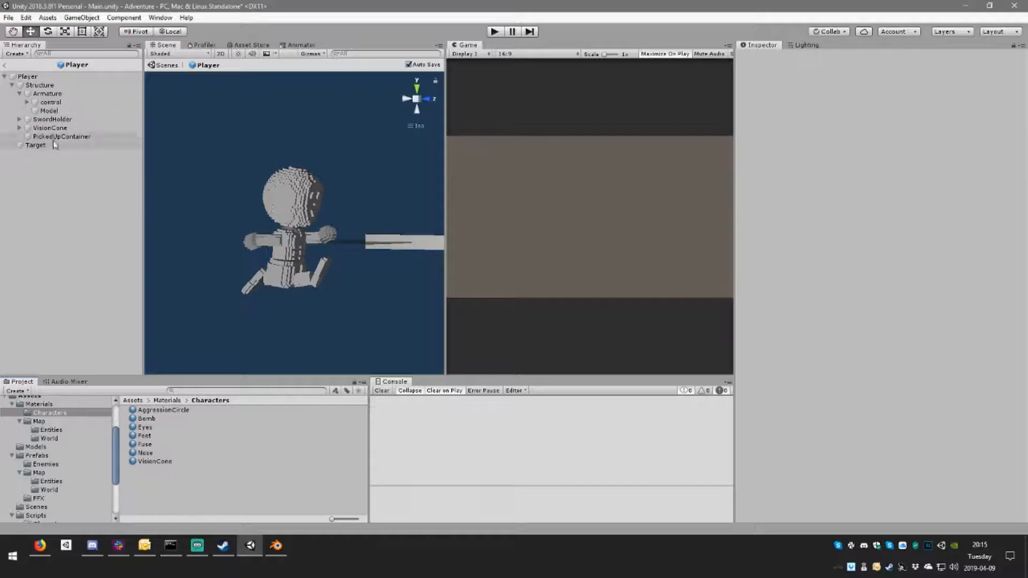
Step: Assign the Eyes material to Element 1 of the Model's skinned mesh materials
left_click(49, 110)
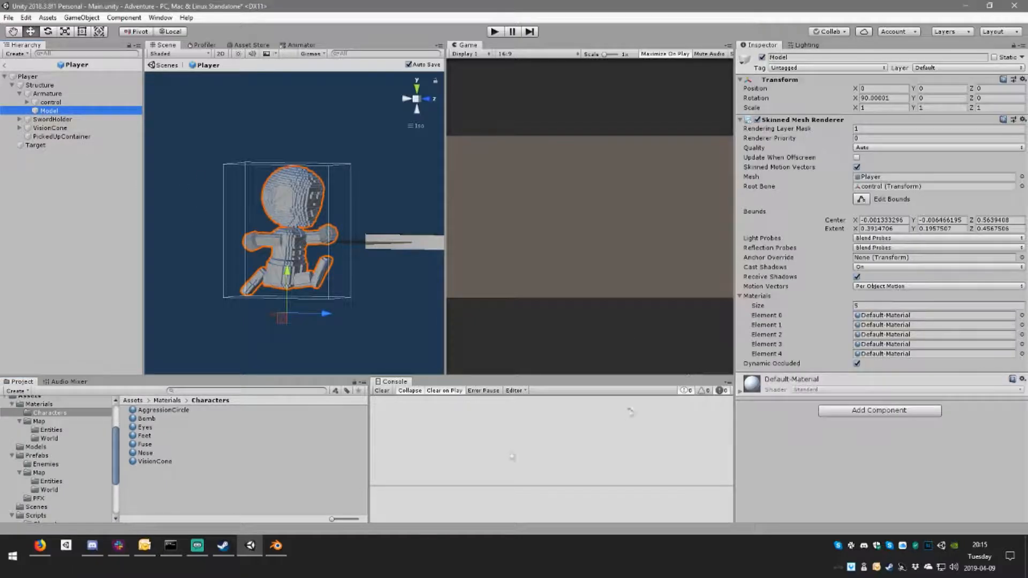
left_click_drag(153, 427, 899, 327)
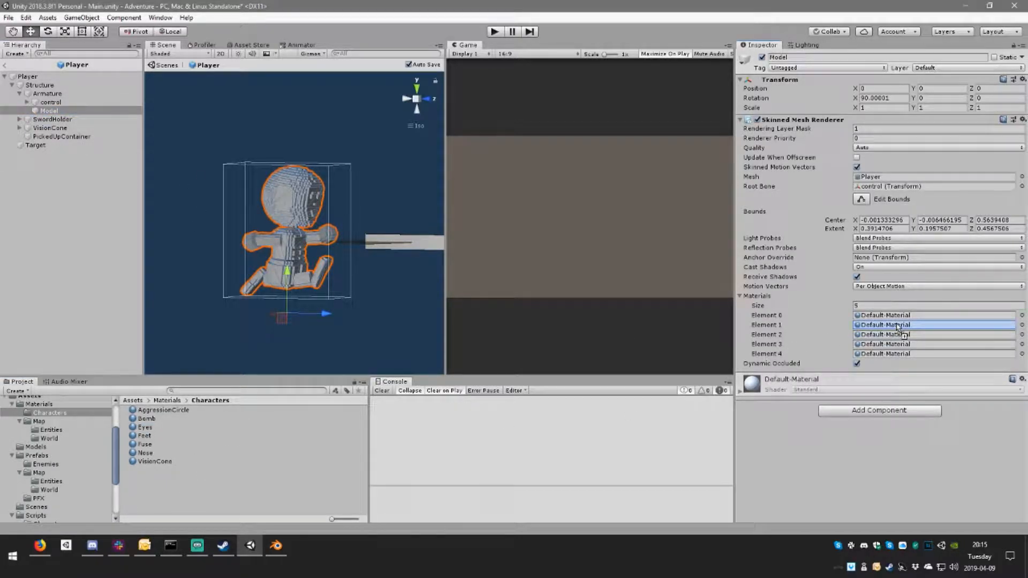
left_click_drag(436, 220, 300, 268, "alt")
scroll(301, 273, "up", 6)
middle_click_drag(303, 276, 351, 249)
left_click_drag(350, 249, 319, 277, "alt")
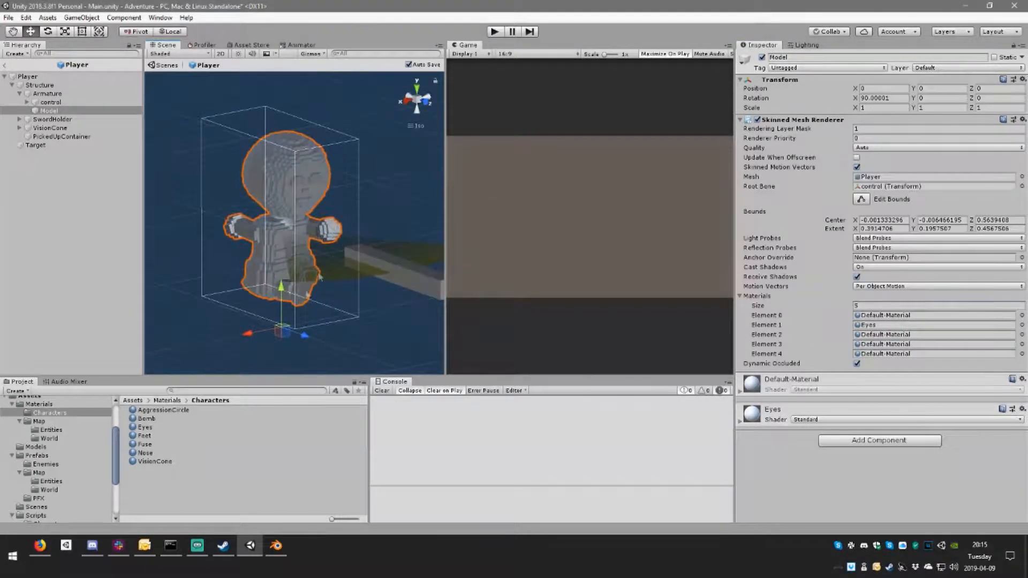
Step: Duplicate the Feet material in the Characters folder and name the copy Skin
left_click(152, 437)
left_click(154, 428)
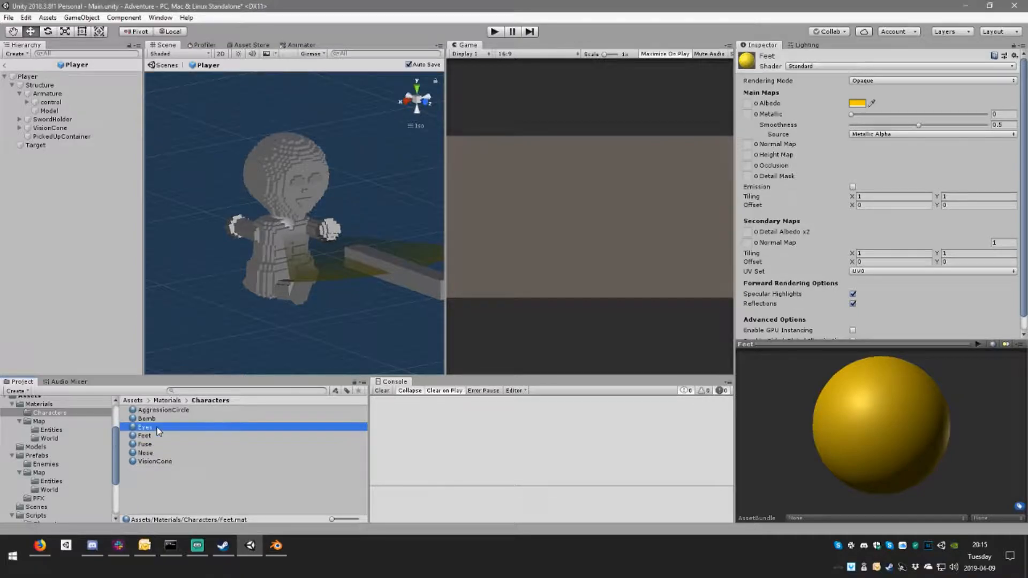
left_click(156, 437)
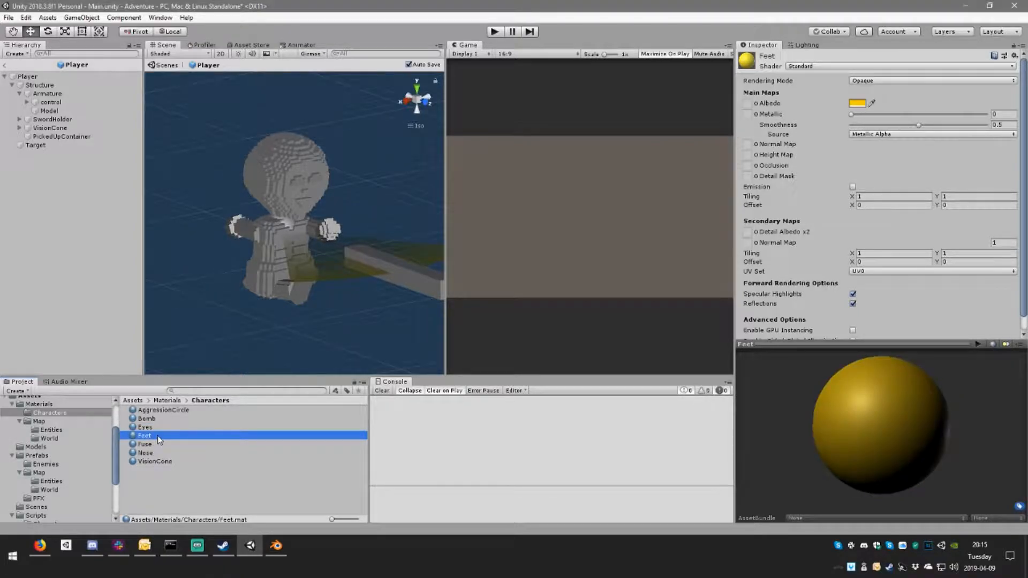
key("ctrl+d")
key("F2")
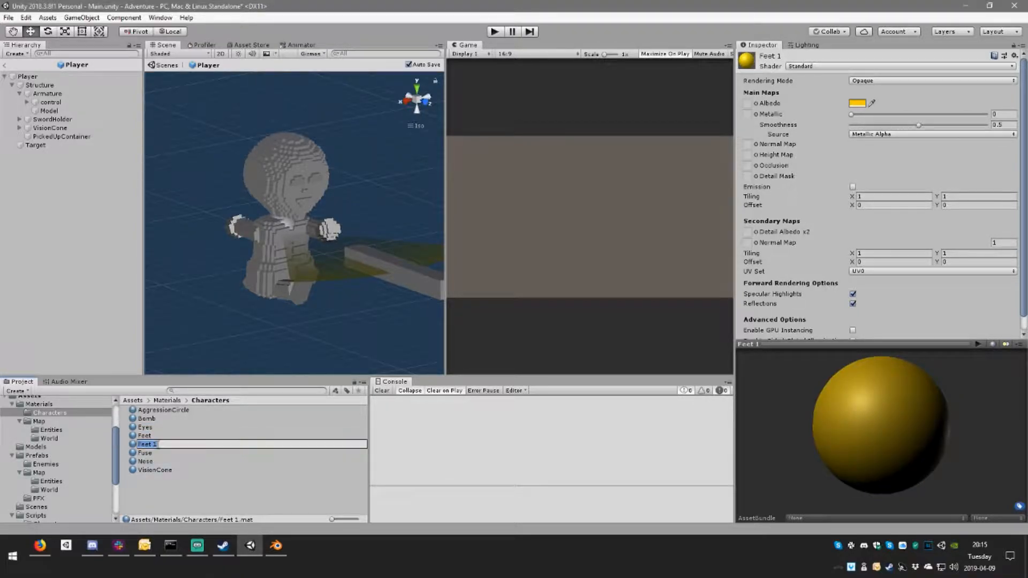
type("S")
key("Return")
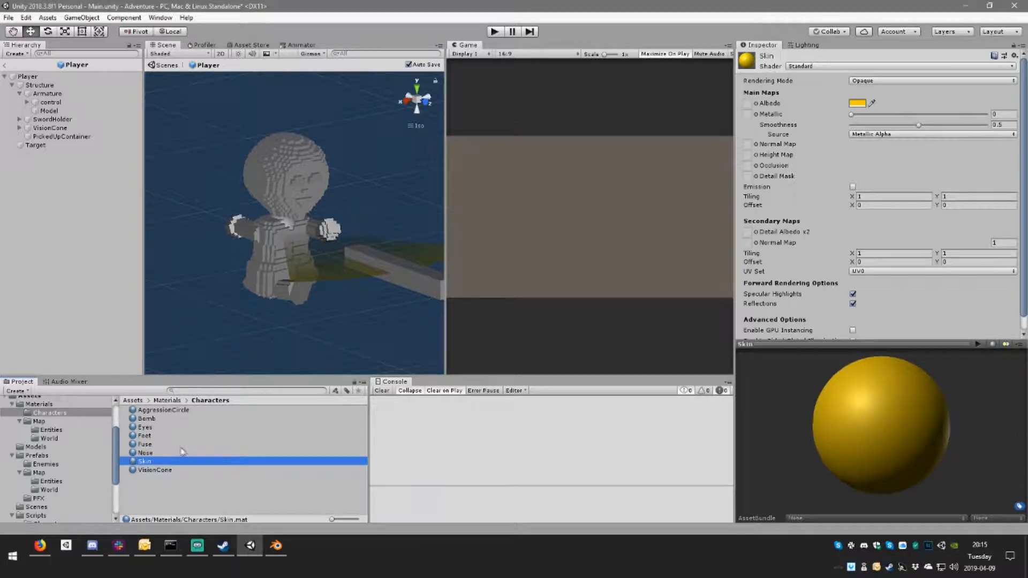
Step: Assign the Skin material to Element 0 of the Model and lighten its albedo colour to pale yellow FFED99
left_click(64, 112)
left_click_drag(159, 463, 883, 315)
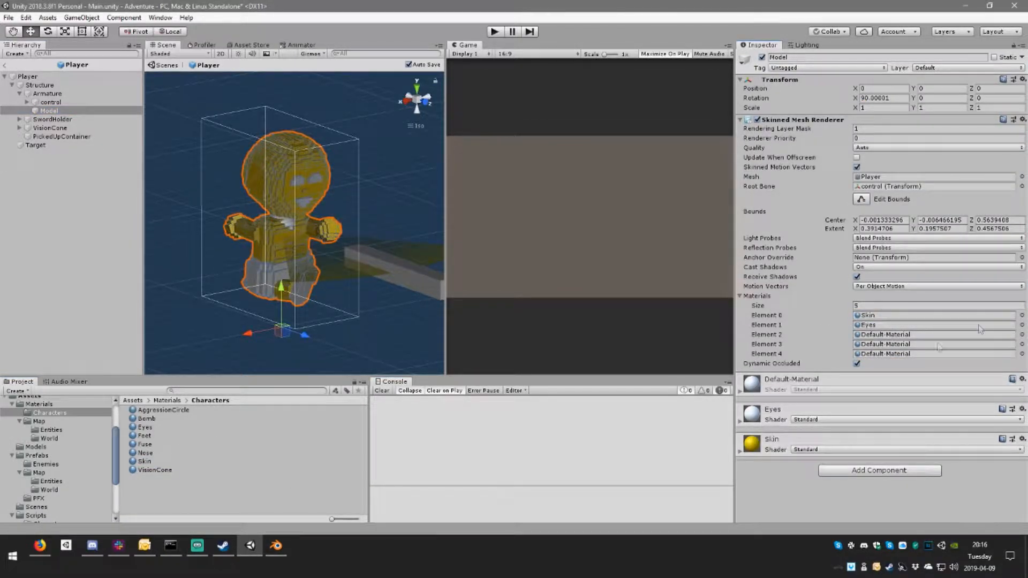
left_click(809, 445)
scroll(856, 407, "down", 3)
left_click(858, 391)
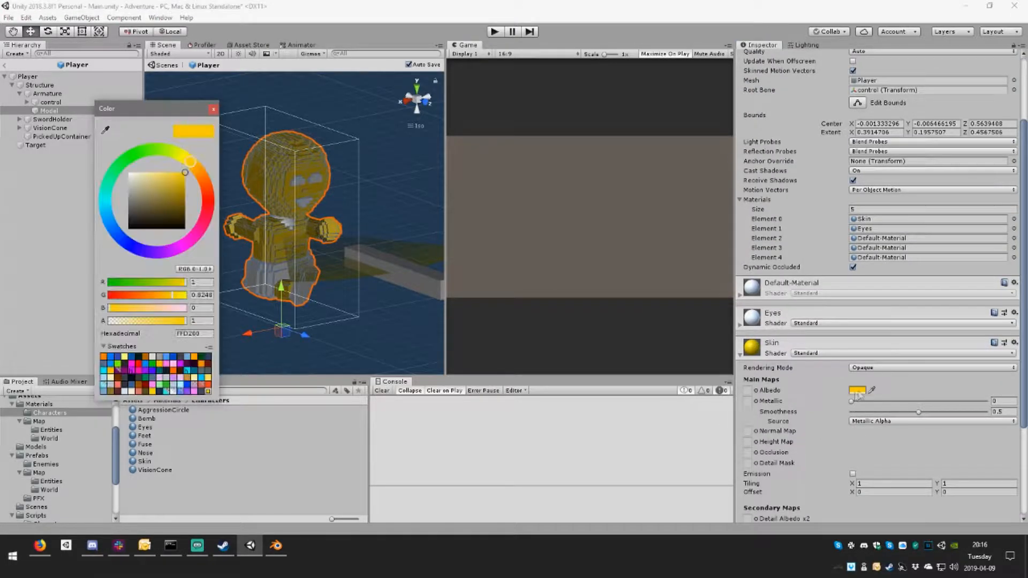
left_click_drag(192, 170, 153, 174)
left_click(298, 182)
left_click_drag(357, 180, 265, 193, "alt")
scroll(284, 185, "up", 7)
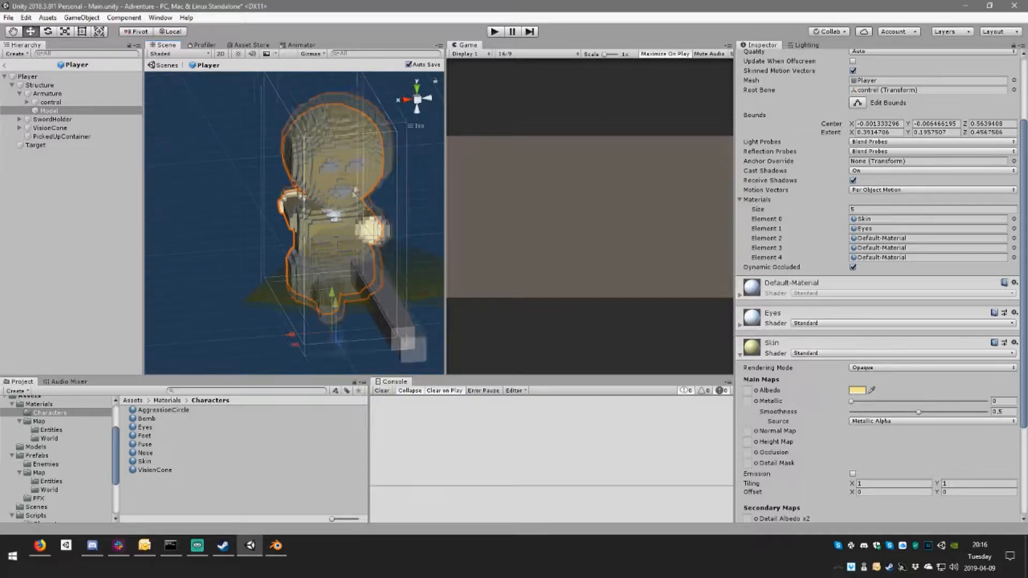
middle_click_drag(347, 144, 312, 159)
left_click_drag(312, 158, 322, 181, "alt")
Step: Shift the hue of the Skin material's albedo towards a light orange skin tone
left_click(857, 390)
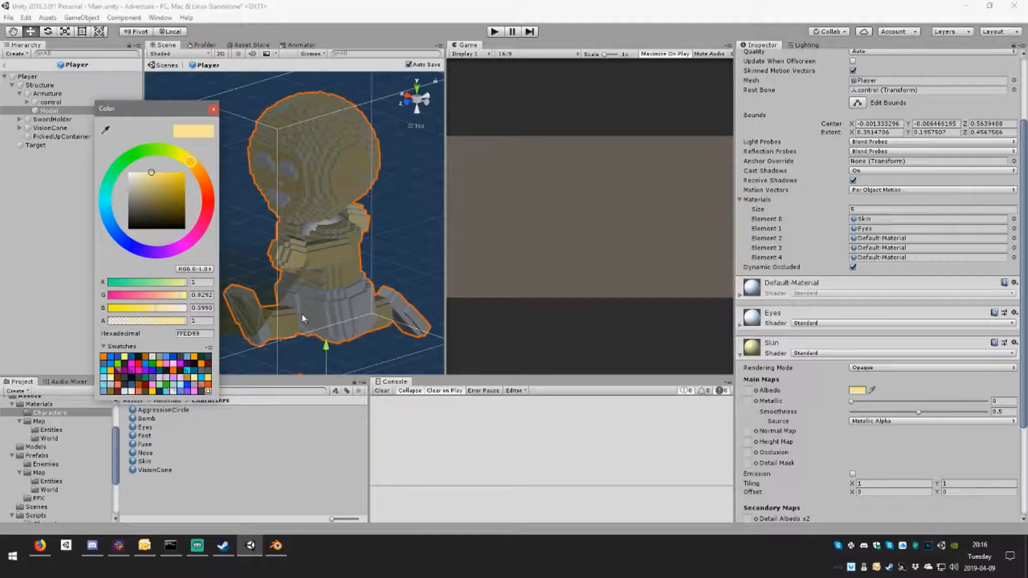
left_click_drag(207, 178, 199, 169)
left_click(373, 185)
mouse_move(332, 190)
left_mouse_down("alt")
mouse_move(471, 218)
mouse_move(273, 221)
mouse_move(289, 343)
mouse_move(223, 161)
mouse_move(559, 178)
mouse_move(268, 180)
mouse_move(332, 182)
mouse_move(316, 185)
mouse_move(339, 194)
left_mouse_up("alt")
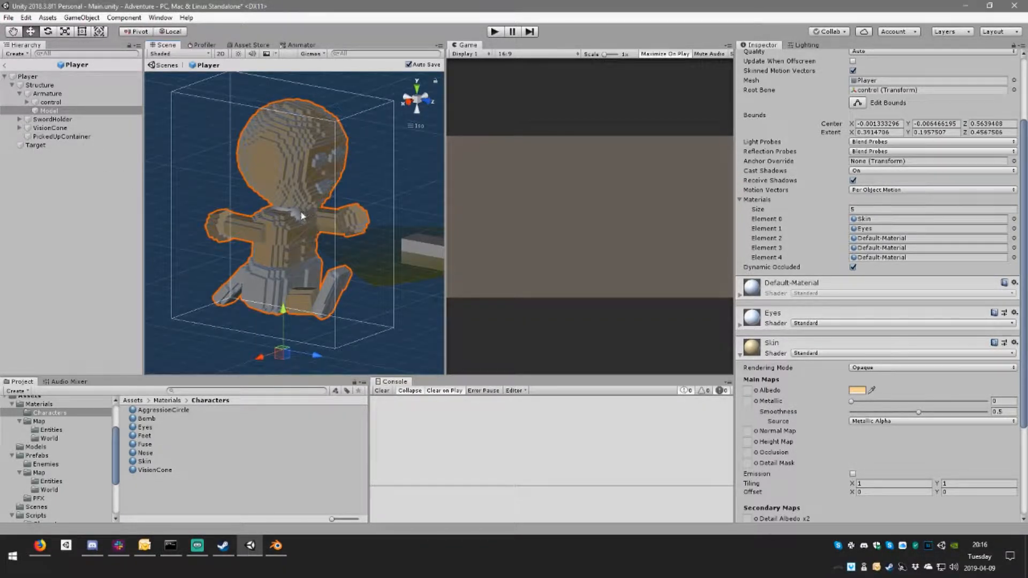
Step: Disable the Mesh Renderer of the Target sphere that overlaps the character's body
left_click(53, 129)
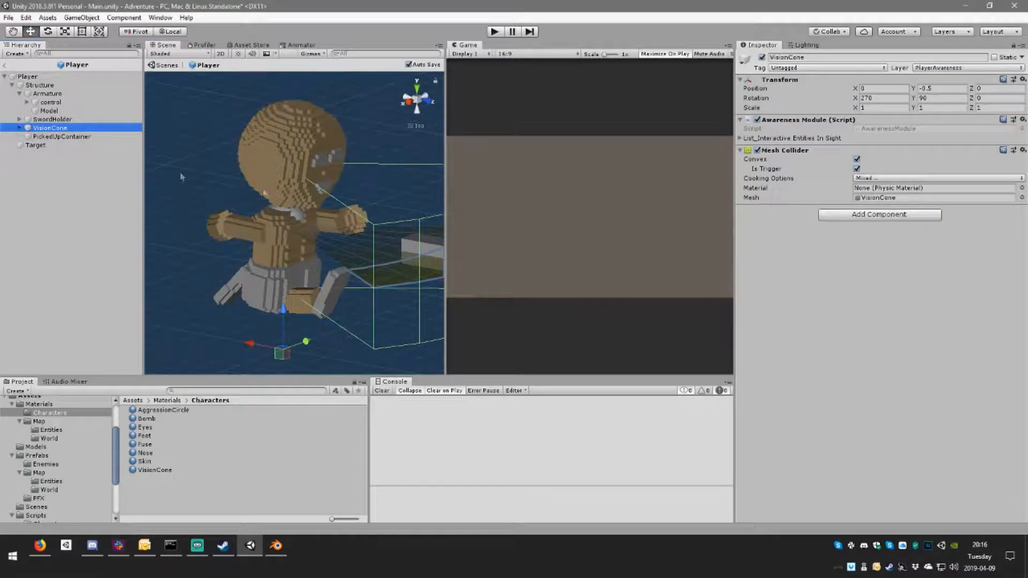
left_click(284, 211)
left_click(282, 210)
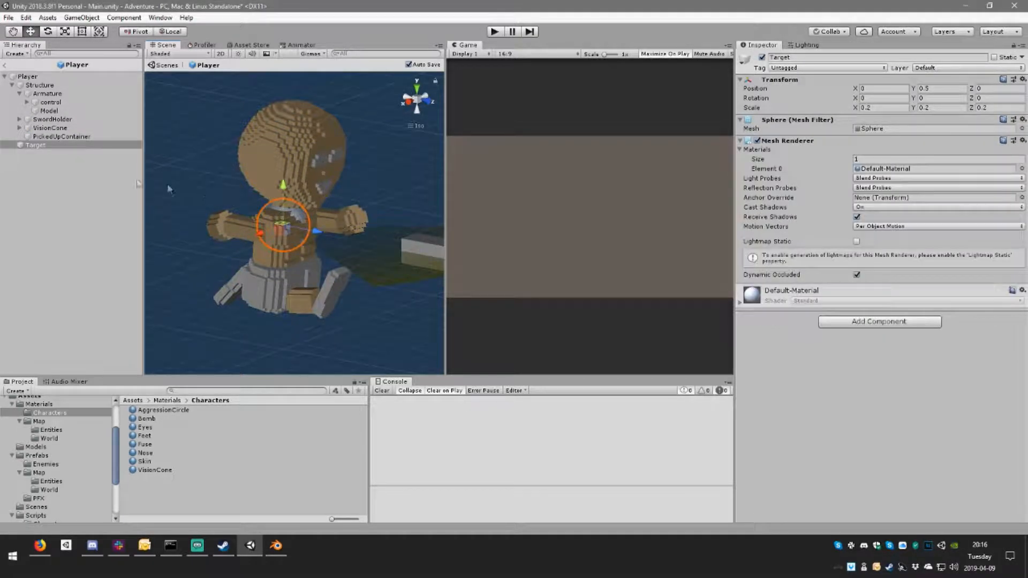
left_click_drag(203, 133, 347, 171, "alt")
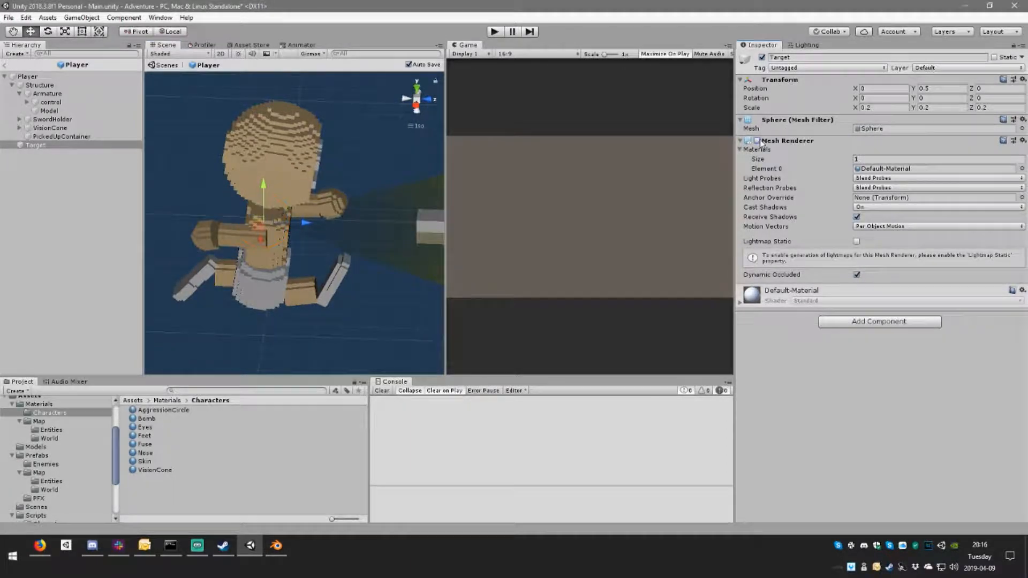
left_click_drag(268, 161, 313, 169, "alt")
left_click(313, 169)
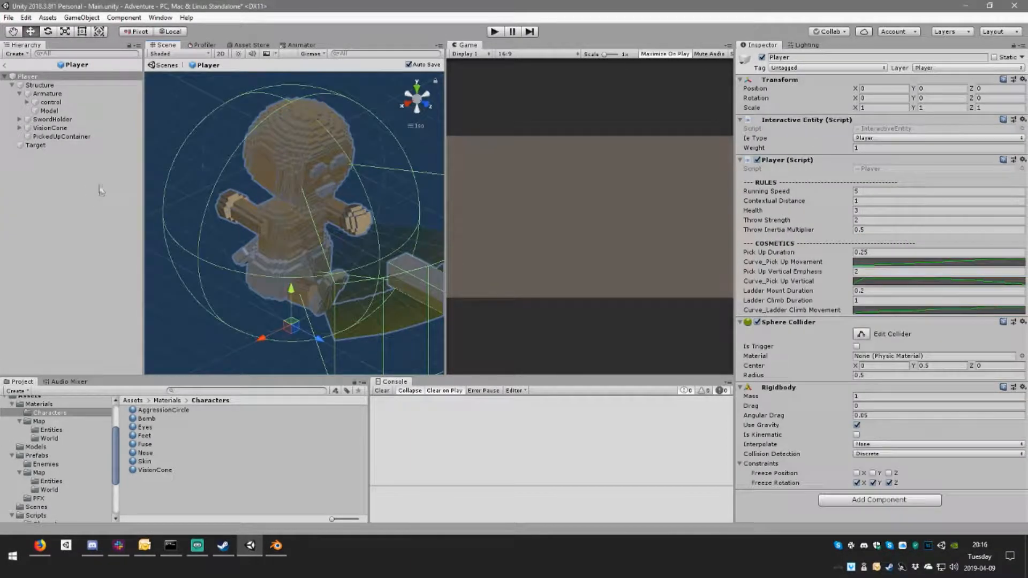
Step: Assign the Nose material to Element 2 of the Model's materials
left_click(60, 110)
left_click_drag(289, 205, 330, 136, "alt")
scroll(889, 422, "down", 5)
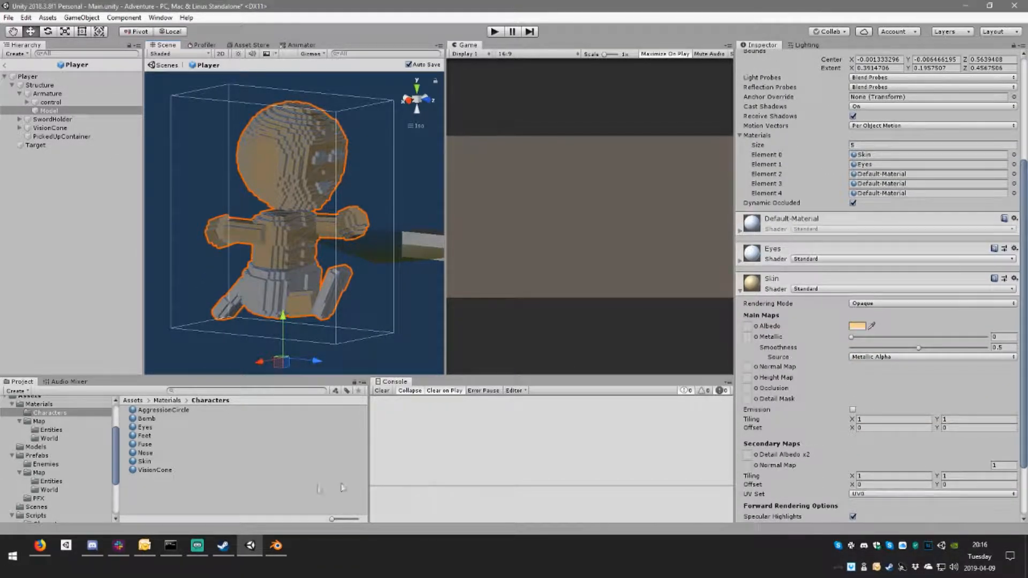
left_click_drag(146, 453, 880, 173)
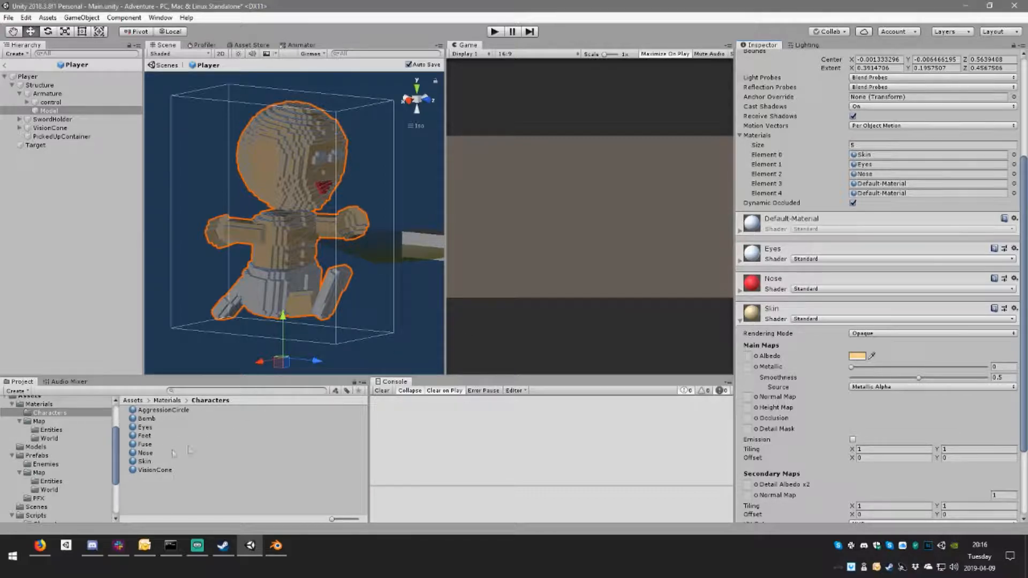
Step: Duplicate the Nose material and name the copy Mouth
left_click(145, 454)
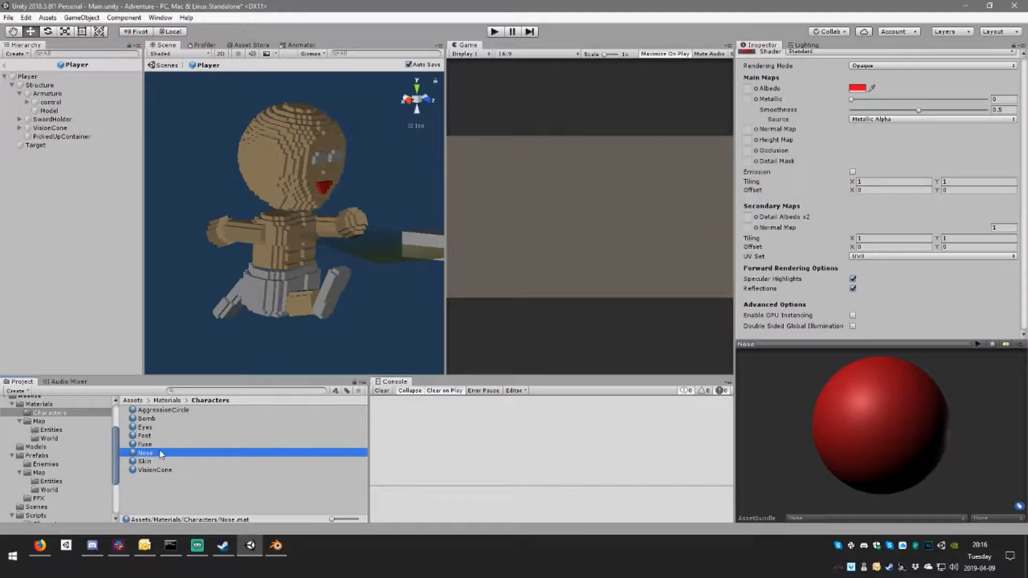
key("ctrl+d")
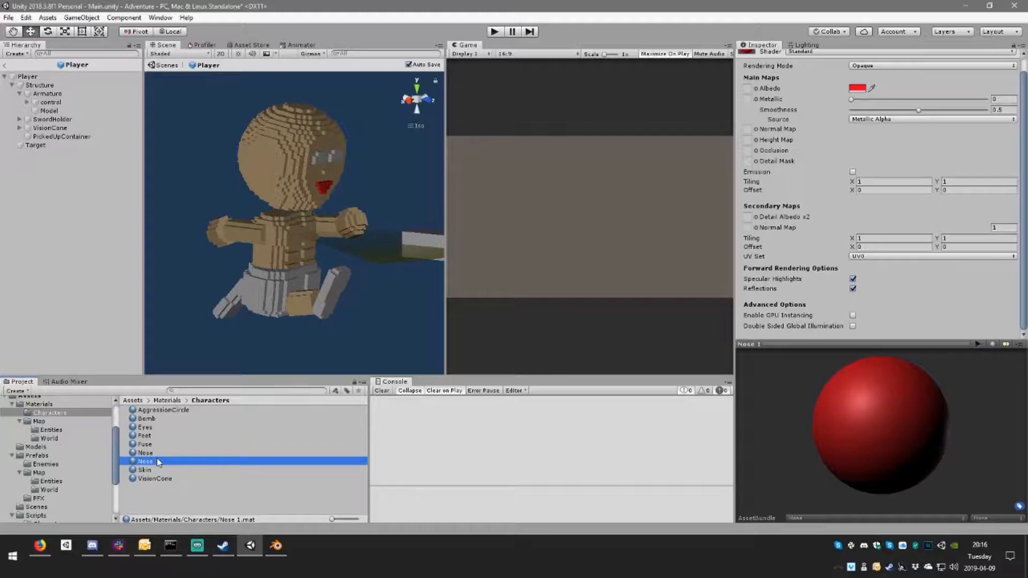
left_click(159, 462)
type("Mouth")
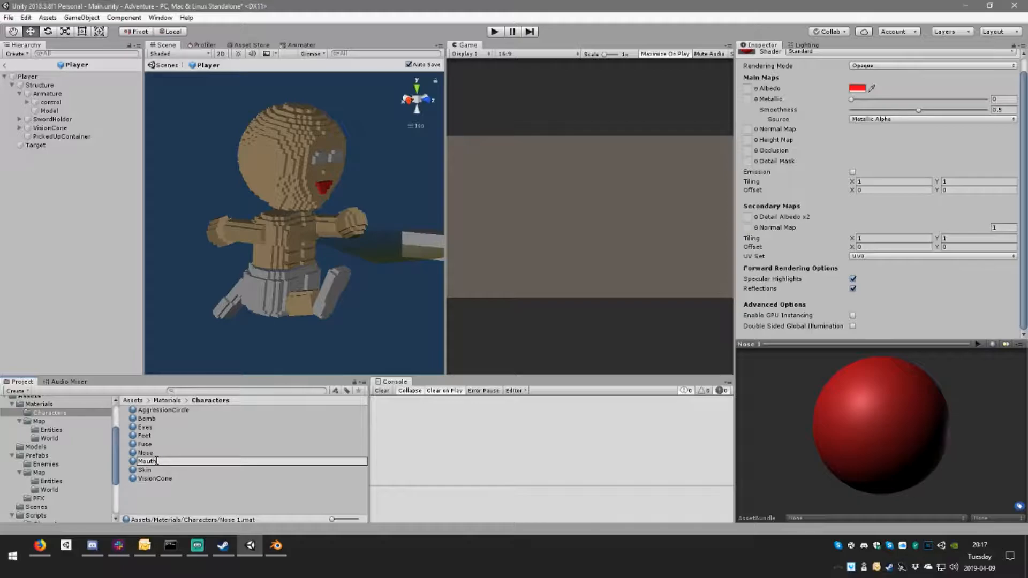
key("Return")
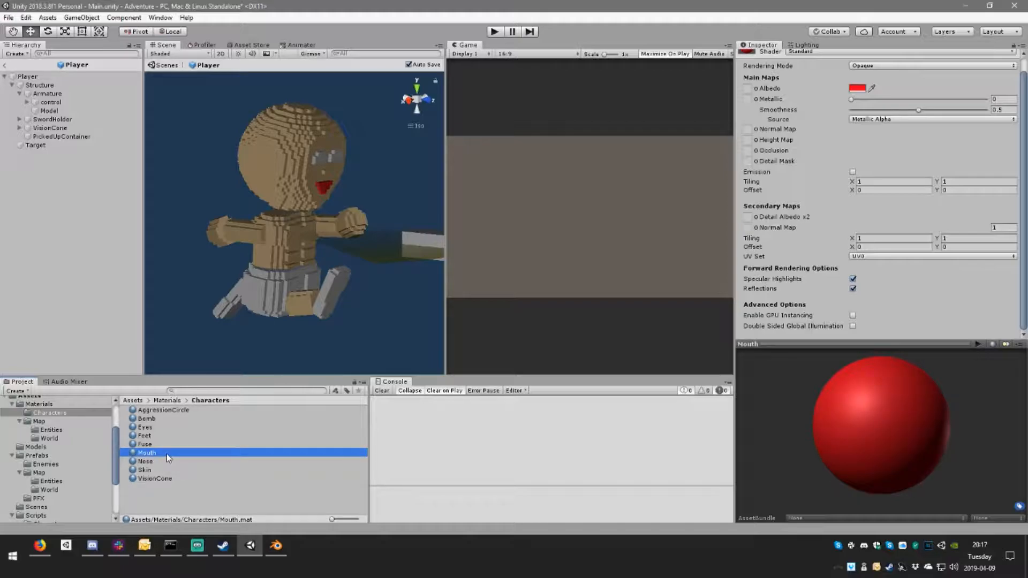
Step: Duplicate the Mouth material and name the copy Underwear
key("ctrl+d")
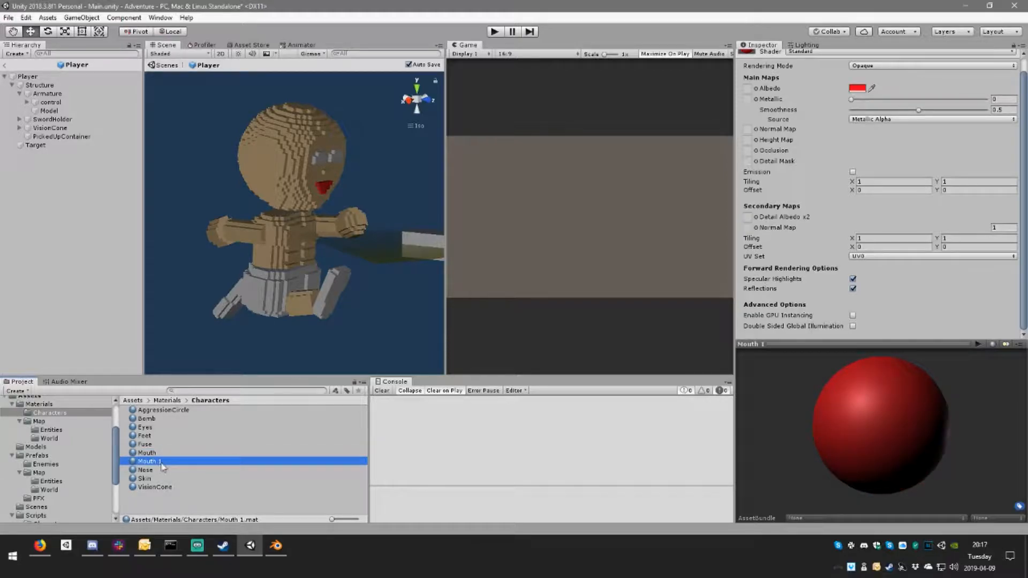
left_click(162, 462)
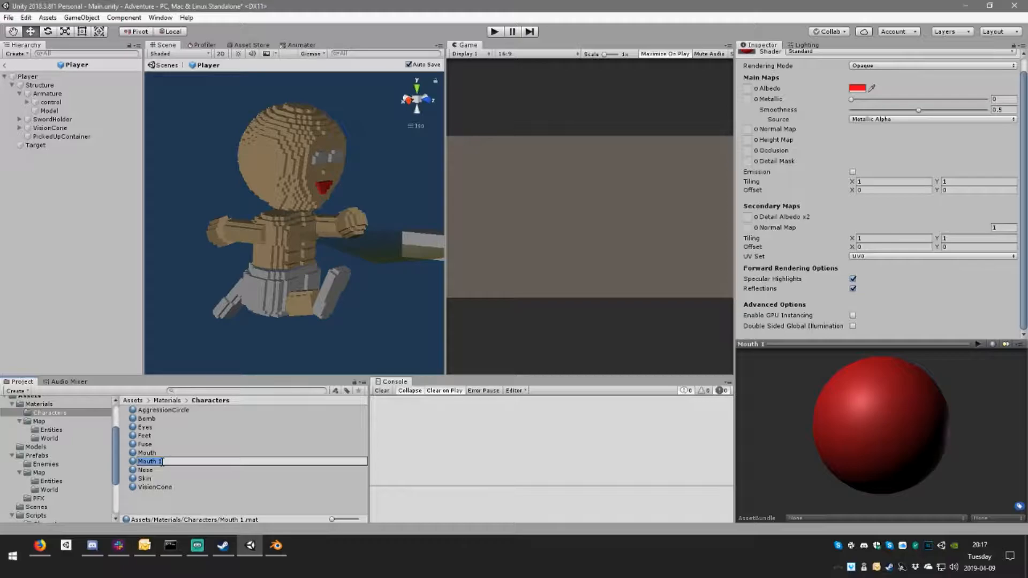
key("BackSpace")
type("Underwear")
key("Return")
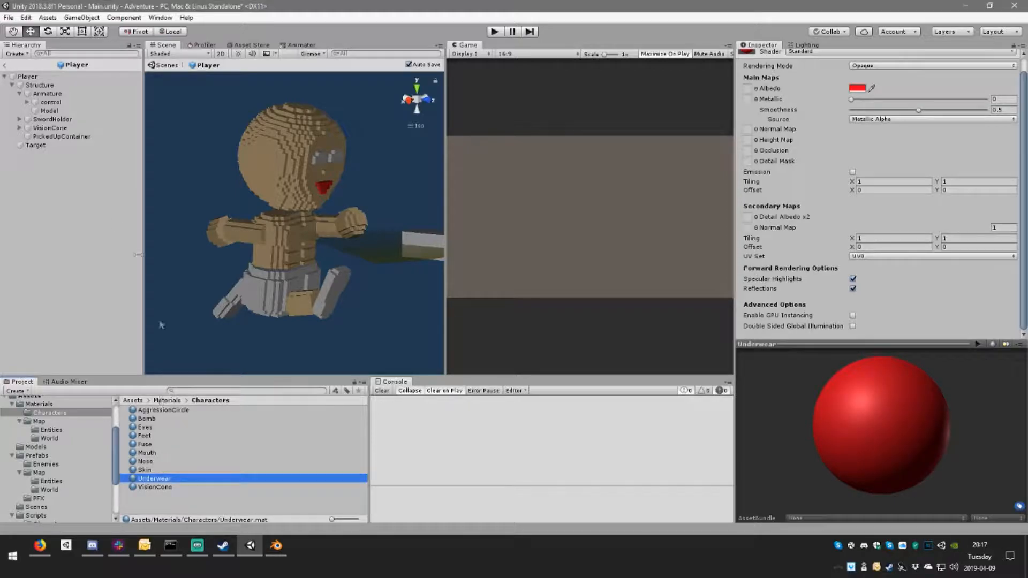
Step: Replace the material in Element 2 of the Model with the Mouth material
left_click(90, 184)
left_click(49, 110)
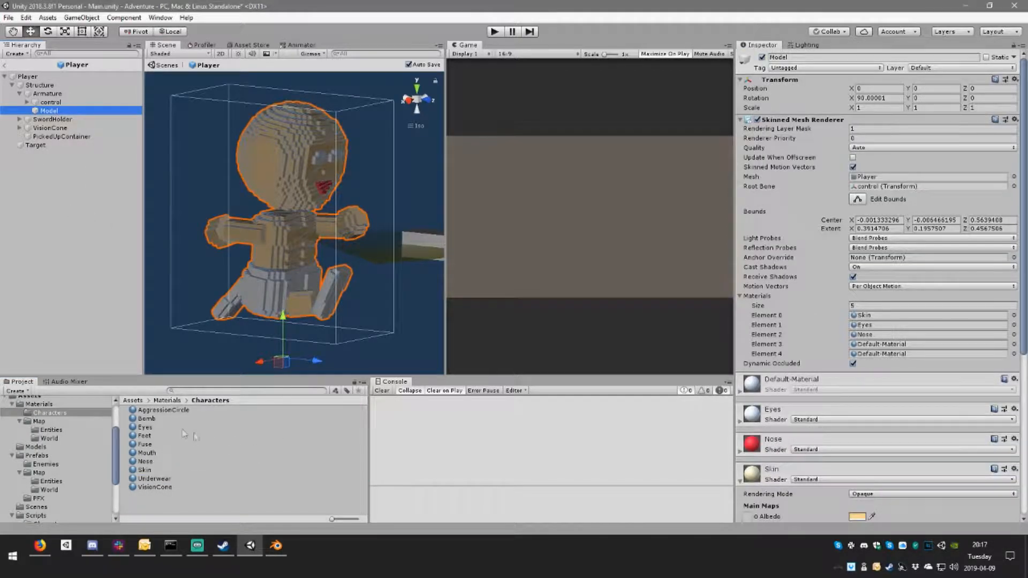
left_click_drag(158, 454, 887, 336)
scroll(821, 441, "down", 4)
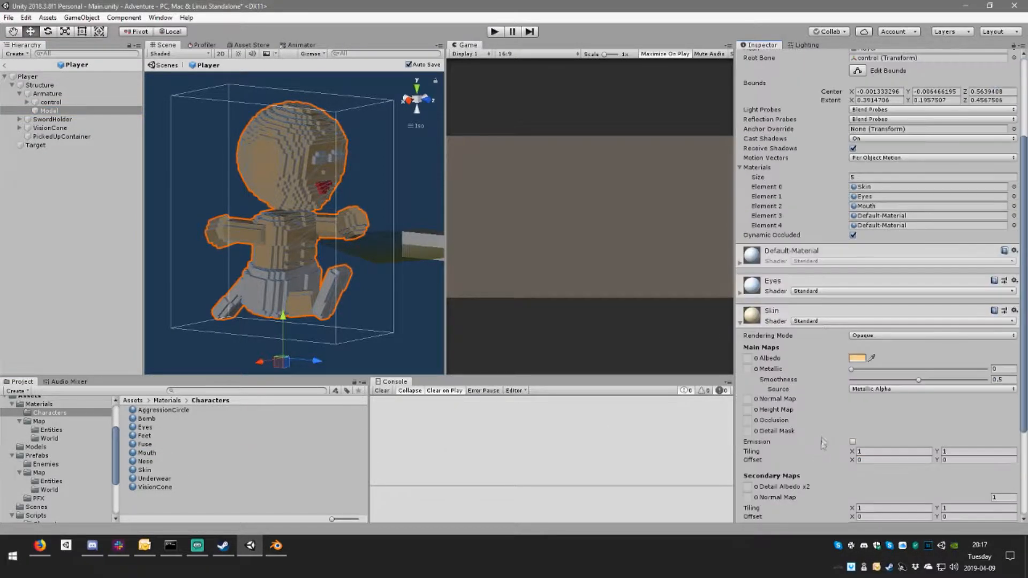
Step: Change the albedo colour of the Mouth material to a muted, darker red
scroll(821, 442, "down", 4)
left_click(821, 478)
scroll(821, 479, "down", 5)
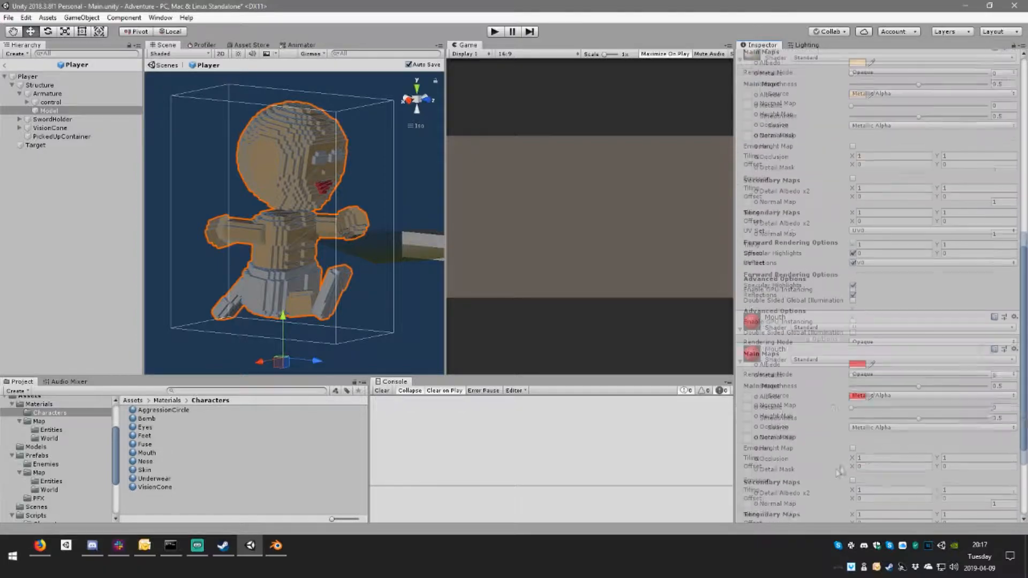
left_click(857, 364)
left_click_drag(186, 188, 164, 172)
mouse_move(207, 206)
left_mouse_down()
mouse_move(208, 183)
mouse_move(211, 203)
mouse_move(183, 171)
mouse_move(166, 185)
left_mouse_up()
right_click_drag(343, 250, 267, 254)
Step: Assign the Underwear material to Element 3 of the Model's materials
scroll(850, 322, "up", 8)
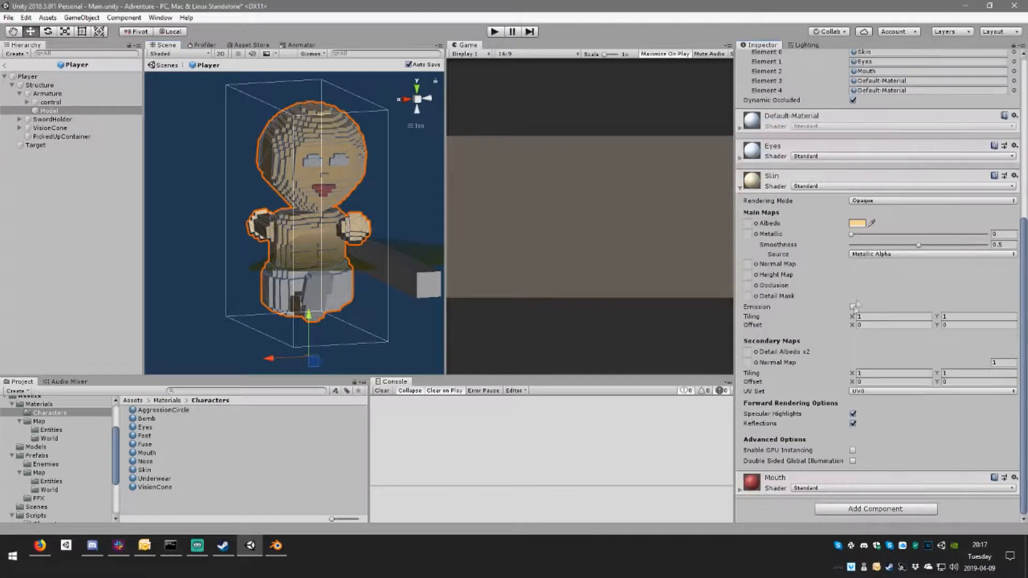
scroll(857, 289, "up", 5)
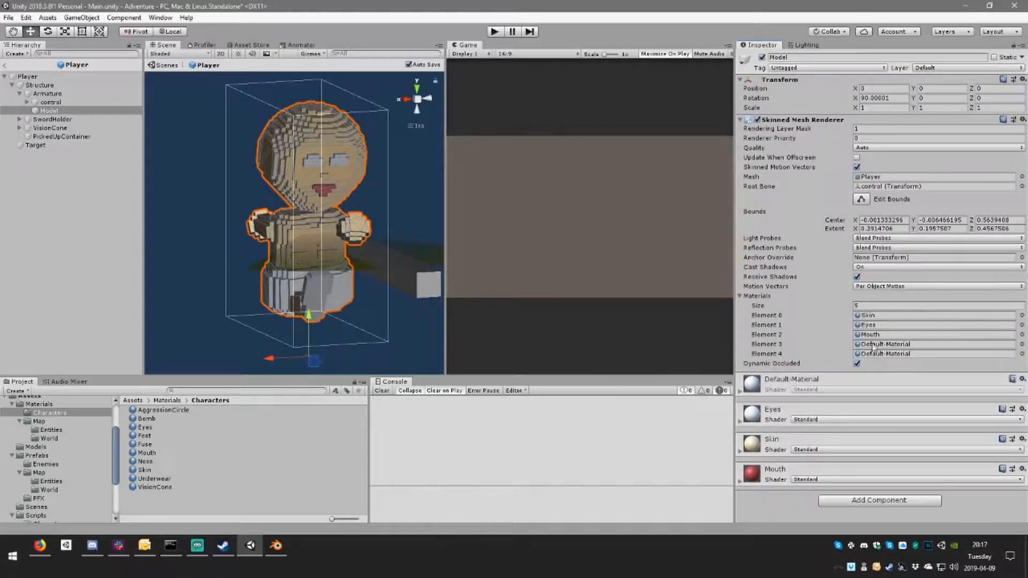
left_click_drag(160, 472, 901, 346)
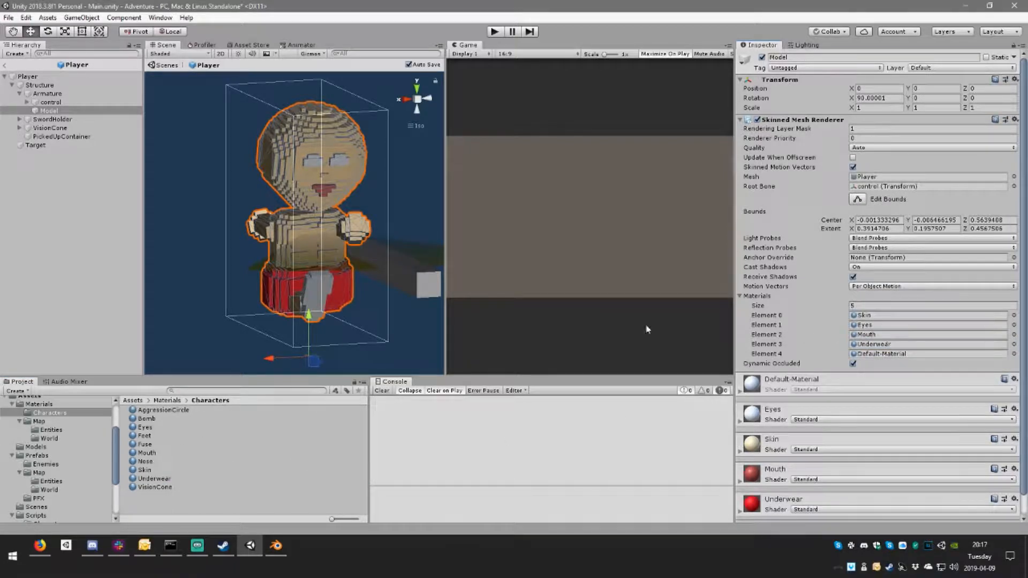
Step: Set the albedo colour of the Underwear material to bright blue, 1A91FF
left_click(898, 345)
scroll(856, 457, "down", 5)
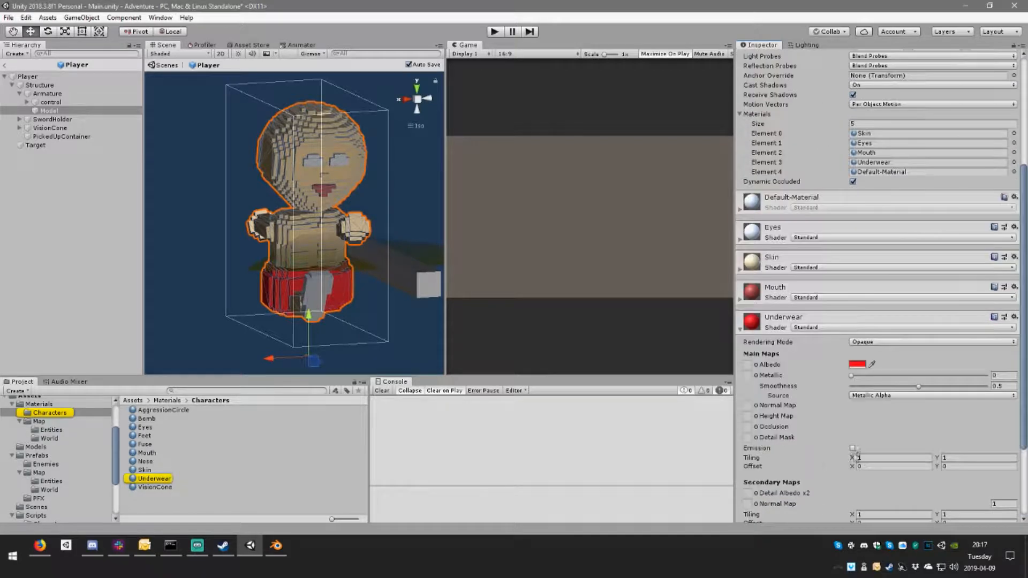
left_click(857, 365)
left_click(113, 228)
left_click_drag(142, 200, 181, 155)
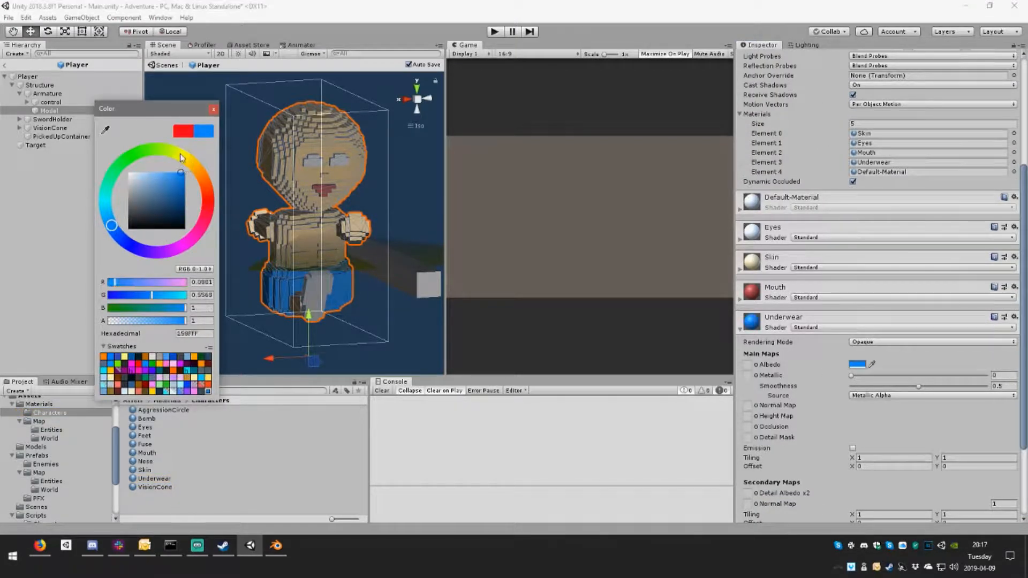
left_click(214, 112)
right_click_drag(318, 269, 432, 288)
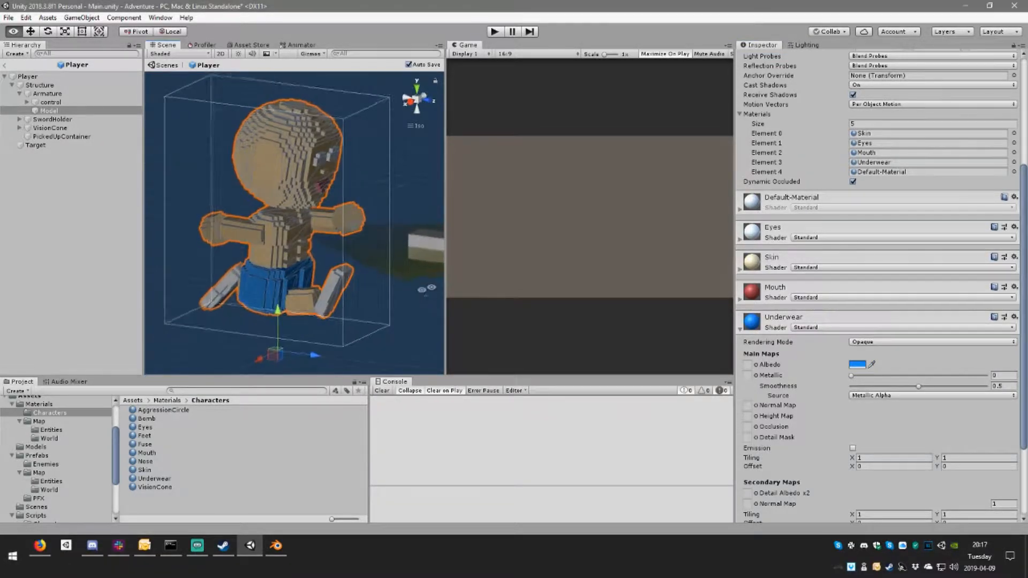
Step: Assign the Feet material to Element 4 of the Model's materials
scroll(316, 269, "up", 6)
scroll(316, 268, "down", 3)
right_click_drag(316, 268, 288, 249)
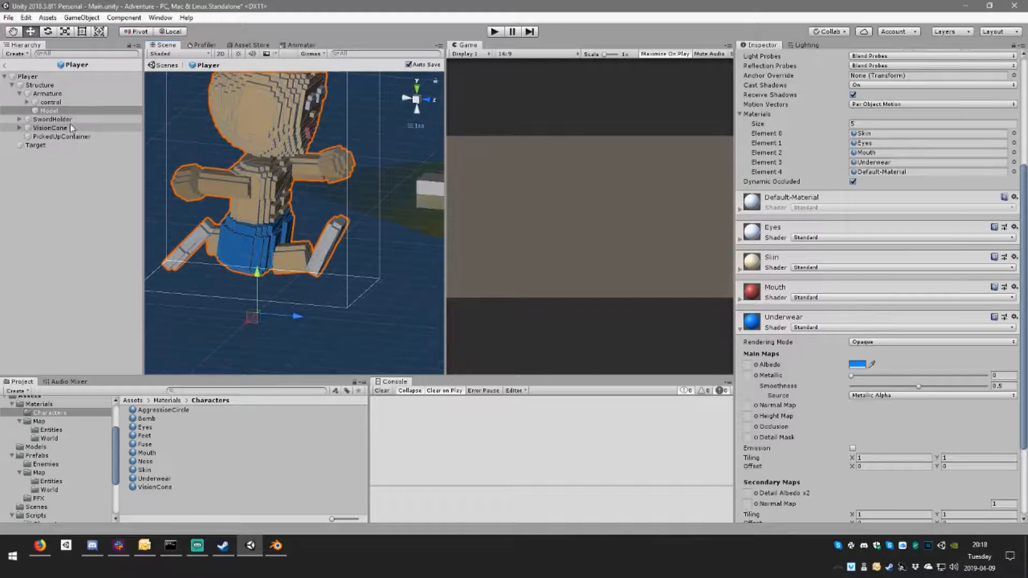
left_click_drag(145, 436, 897, 172)
left_click_drag(324, 246, 384, 230, "alt")
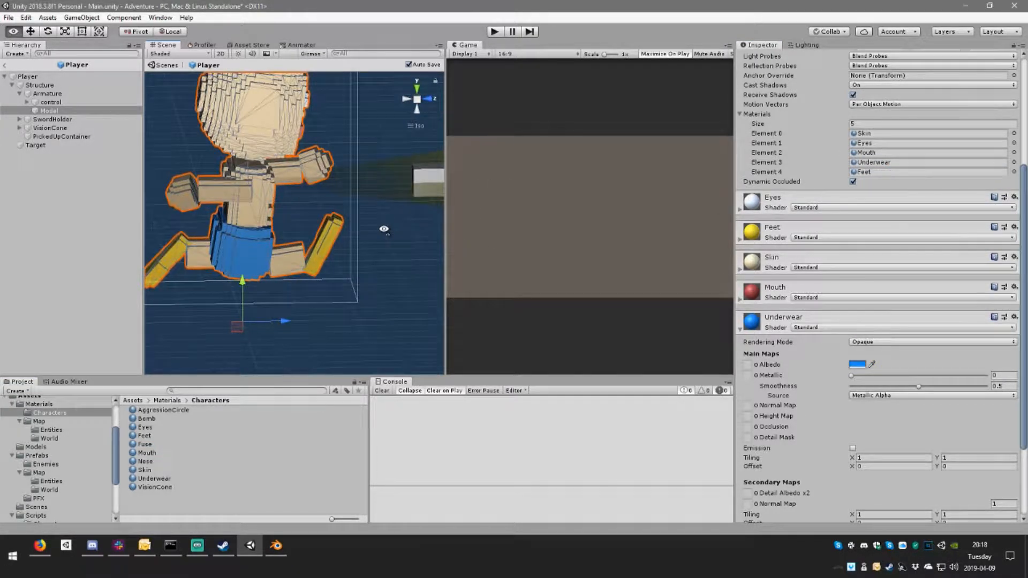
Step: Duplicate the Feet material as Shoes and assign the copy to Element 4 of the Model's materials
left_click(175, 435)
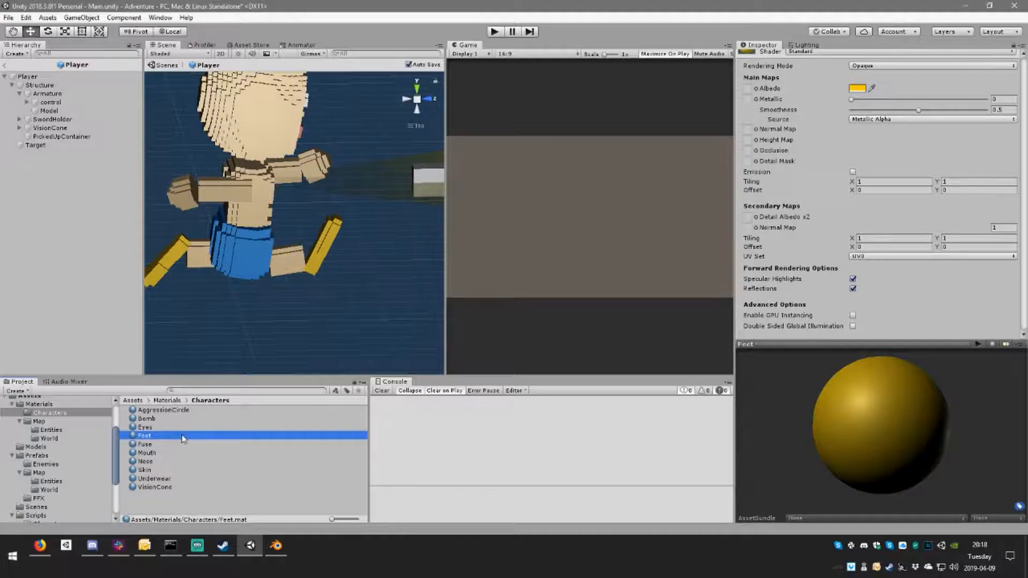
key("ctrl+d")
left_click(167, 444)
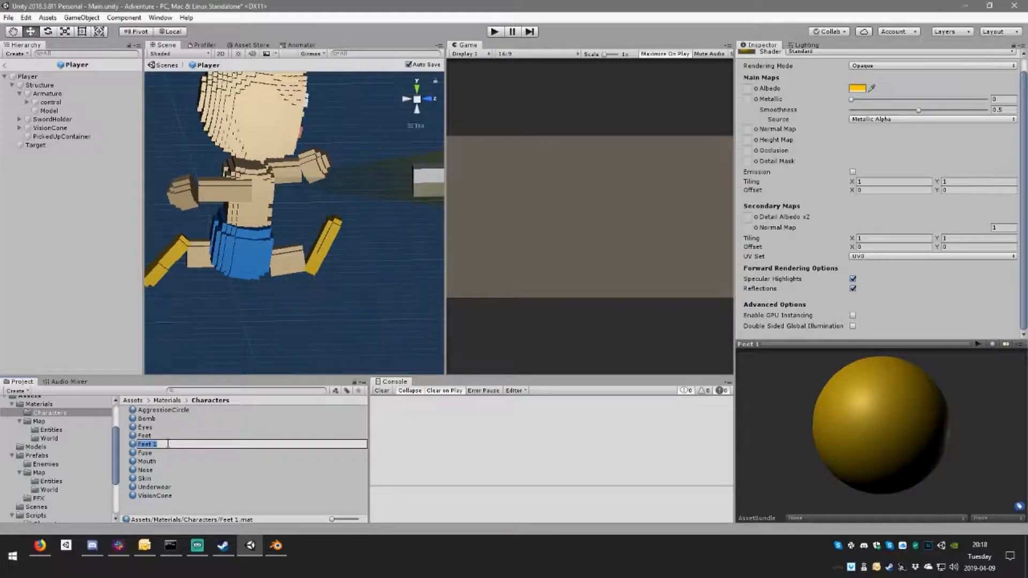
type("Shoes")
key("Return")
left_click(48, 110)
left_click_drag(159, 471, 928, 339)
Step: Set the albedo colour of the Shoes material to dark brown, 724E33
scroll(855, 257, "down", 8)
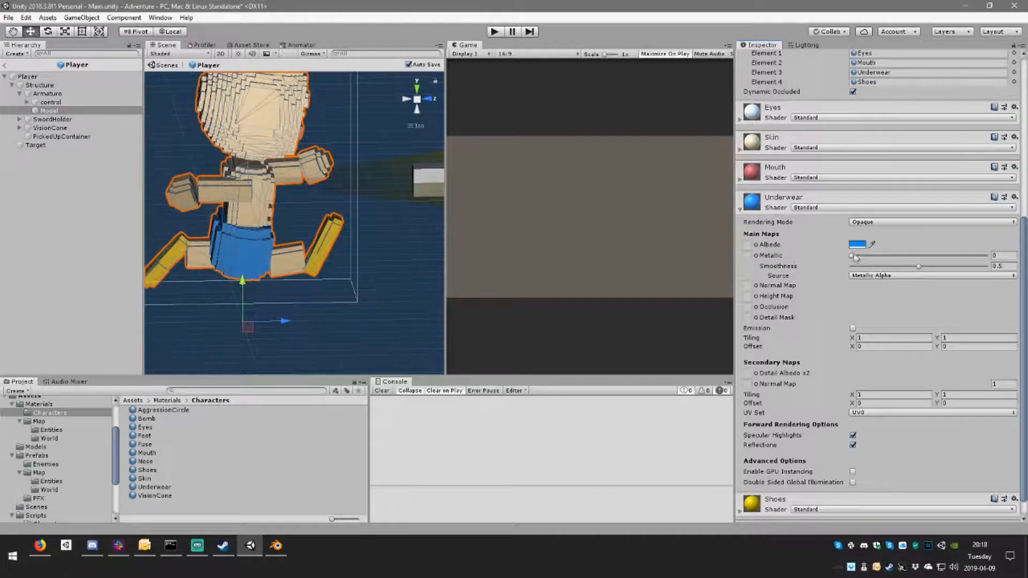
scroll(861, 276, "down", 1)
left_click(835, 475)
scroll(835, 474, "down", 2)
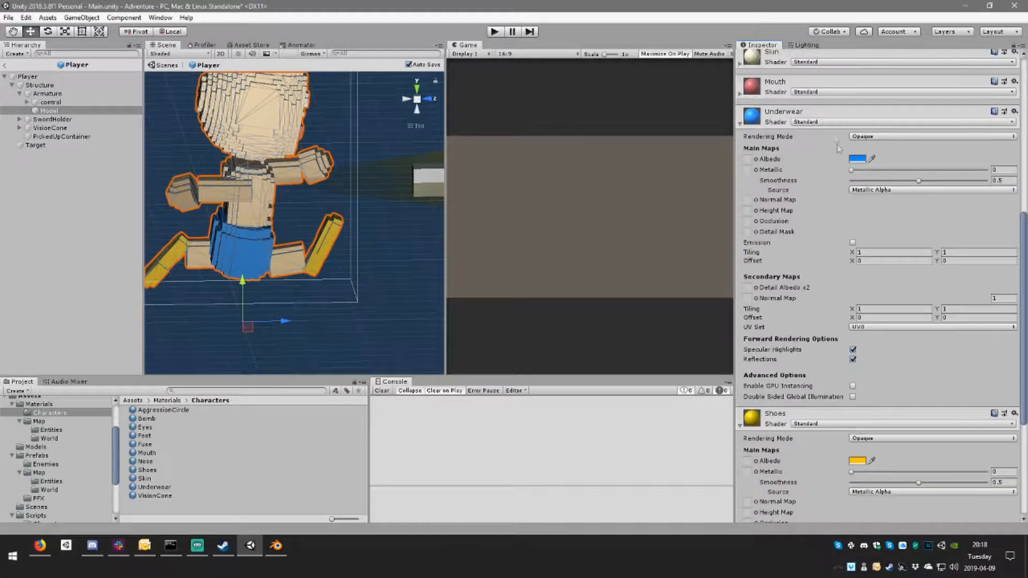
left_click(830, 113)
left_click(857, 253)
mouse_move(150, 219)
left_mouse_down()
mouse_move(127, 209)
mouse_move(160, 204)
left_mouse_up()
left_click(206, 182)
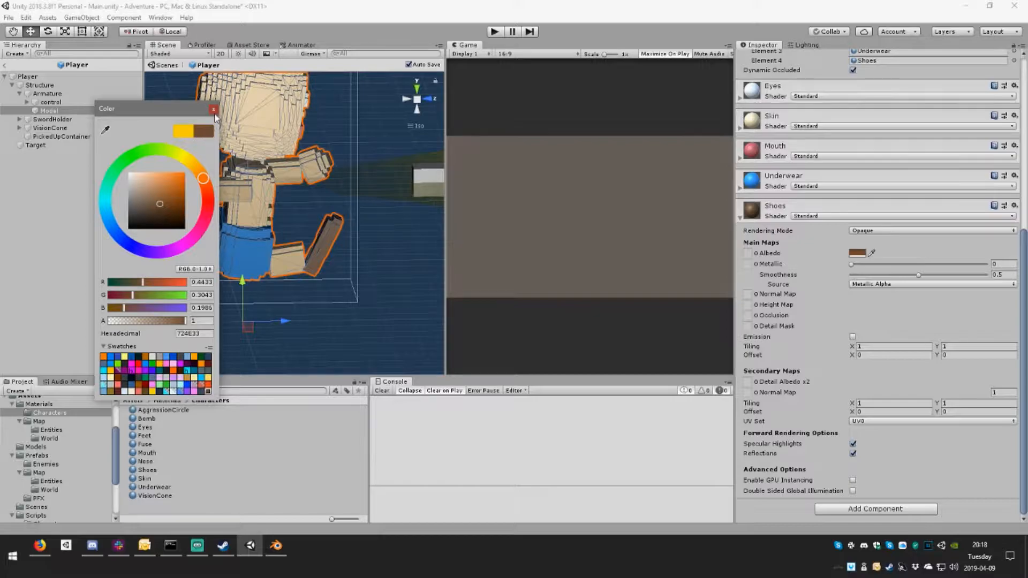
left_click(213, 110)
left_click_drag(279, 183, 309, 187, "alt")
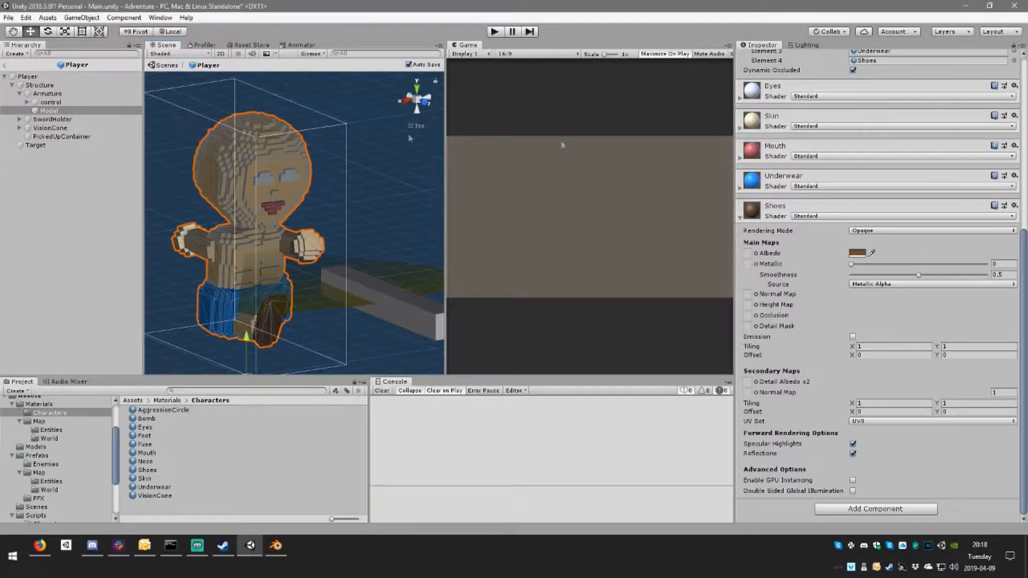
Step: Set the albedo colour of the Eyes material to light cyan, C2FCFF
scroll(831, 146, "up", 3)
left_click(811, 125)
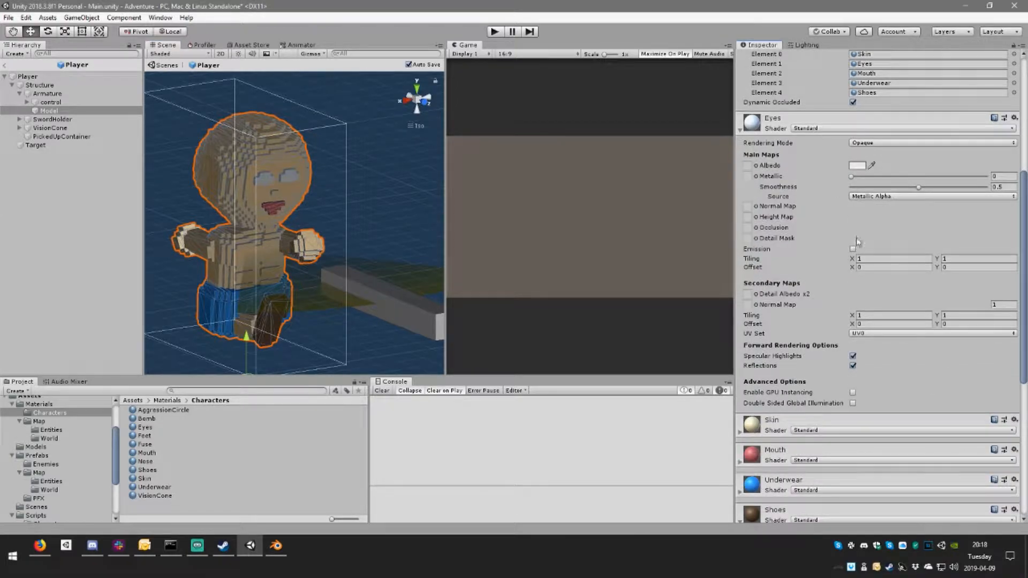
left_click(857, 166)
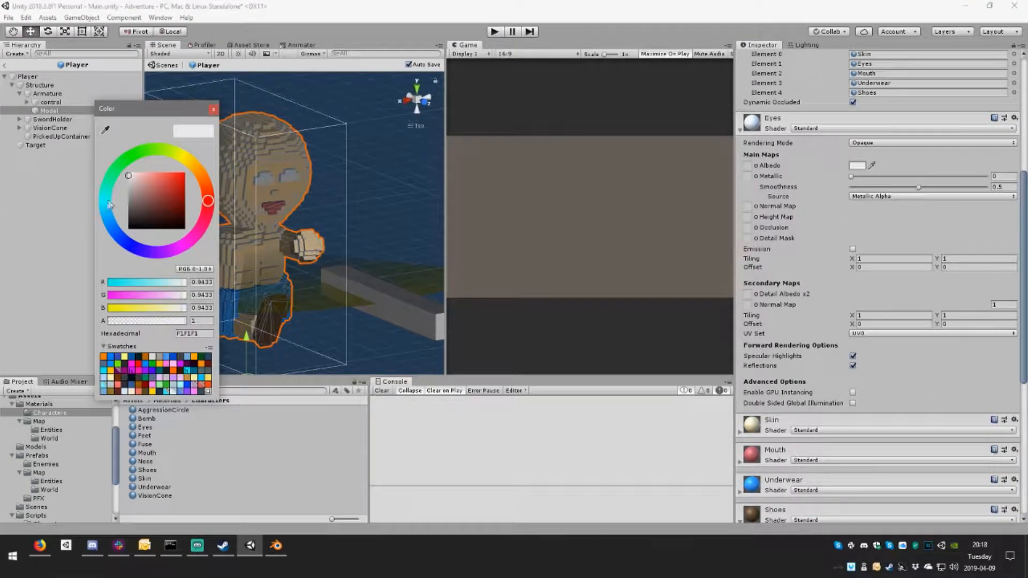
left_click(109, 204)
left_click_drag(143, 183, 144, 175)
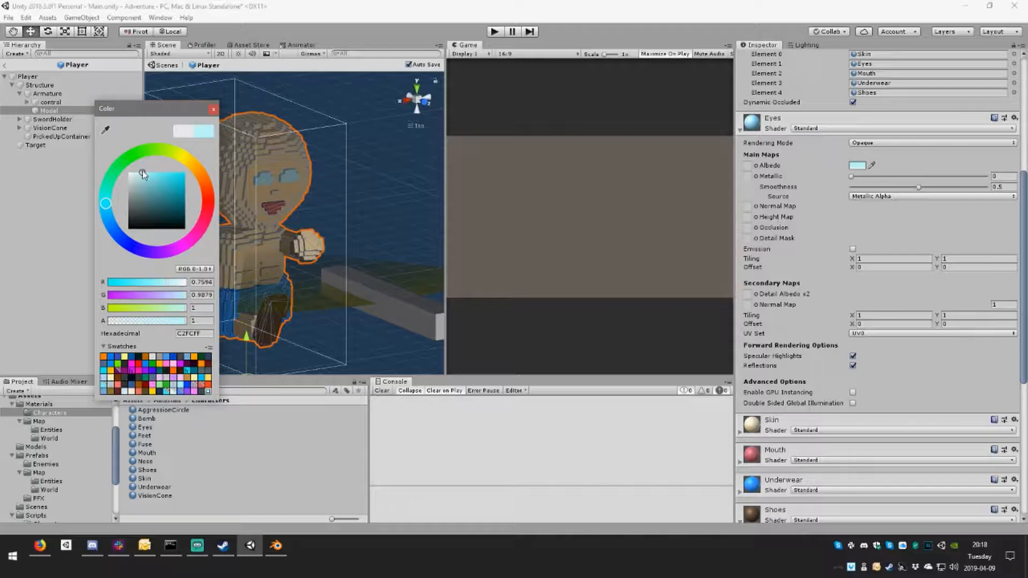
left_click(214, 110)
left_click_drag(278, 201, 364, 245, "alt")
scroll(322, 238, "down", 3)
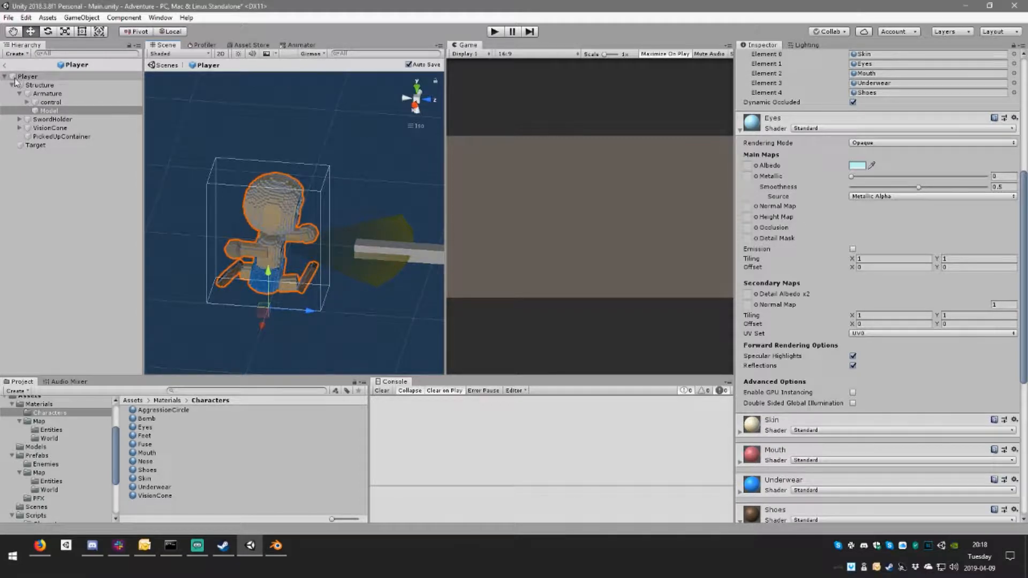
Step: Set the X rotation of the Model object under Armature to exactly 90
left_click(24, 93)
left_click(21, 94)
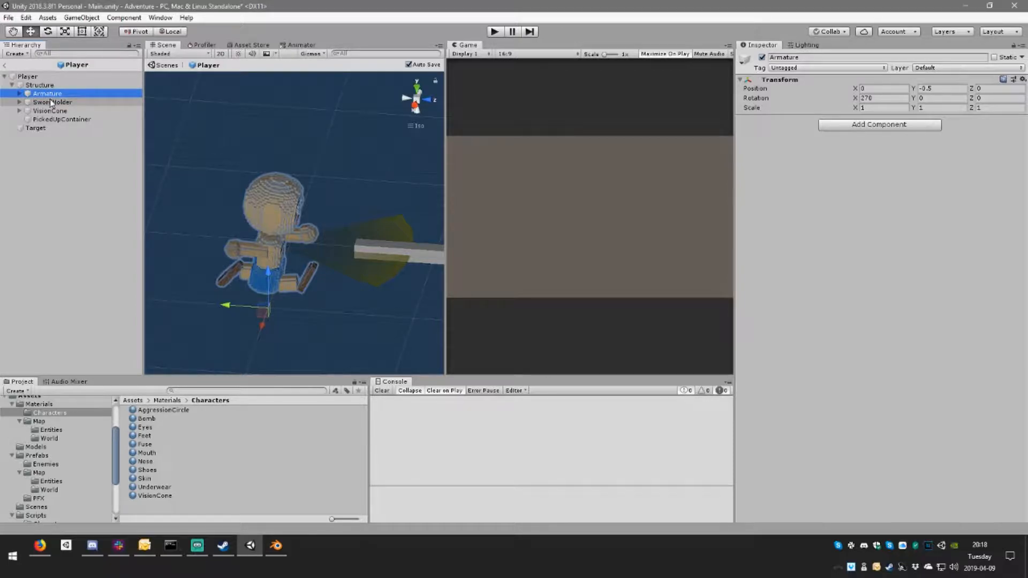
left_click(20, 94)
left_click(53, 110)
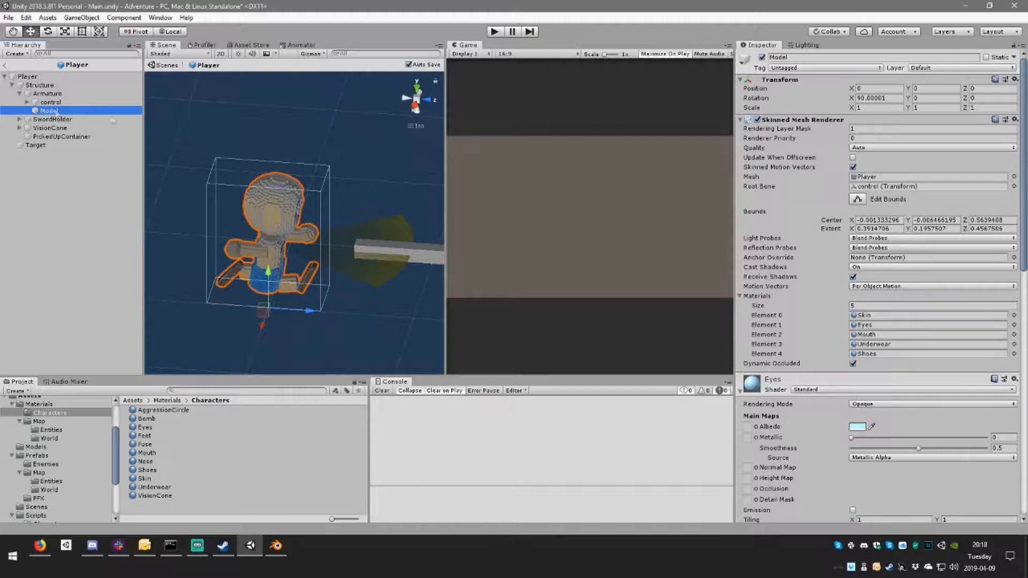
left_click(889, 99)
type("90")
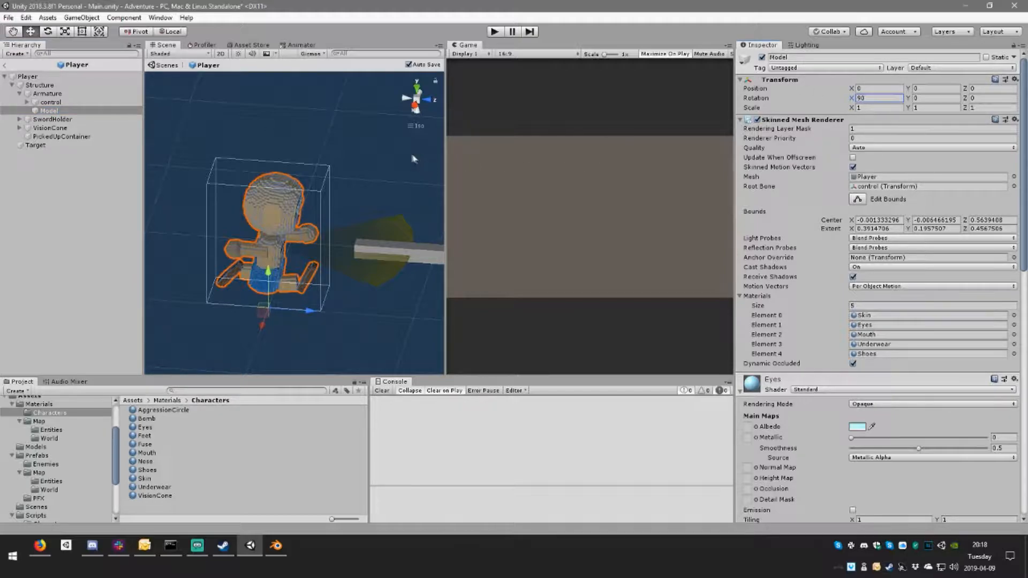
Step: Examine the transforms of the control and hips bones and view the coloured character from several sides
left_click(60, 102)
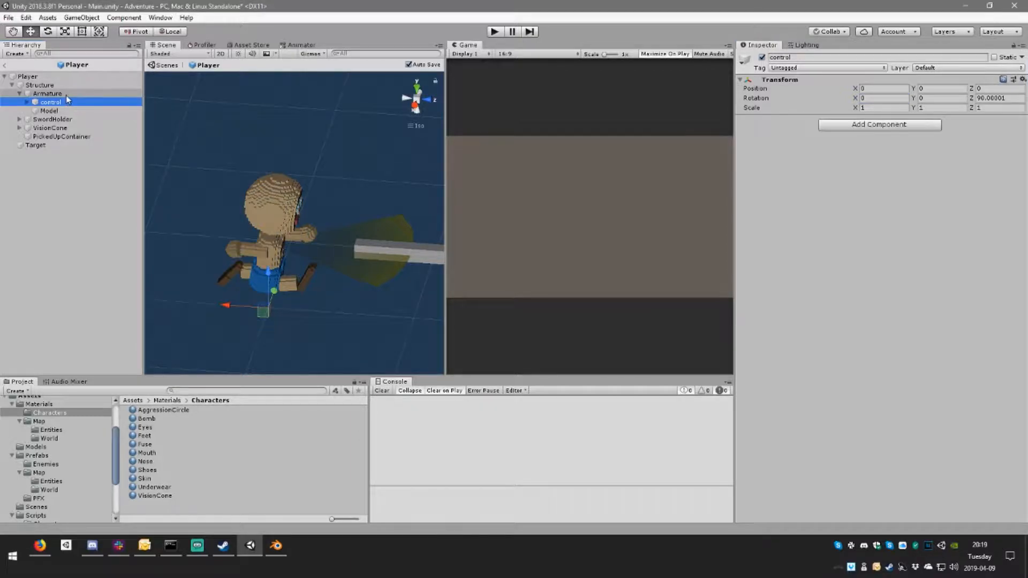
right_click_drag(339, 239, 300, 273)
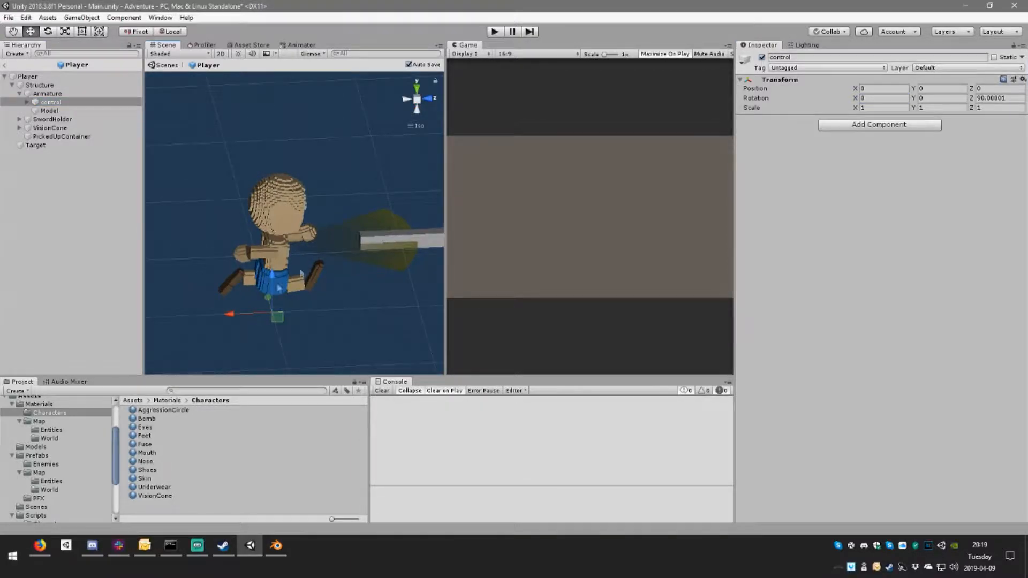
middle_click_drag(287, 289, 329, 202)
right_click_drag(328, 202, 433, 221)
scroll(331, 242, "up", 9)
right_click_drag(340, 215, 239, 211)
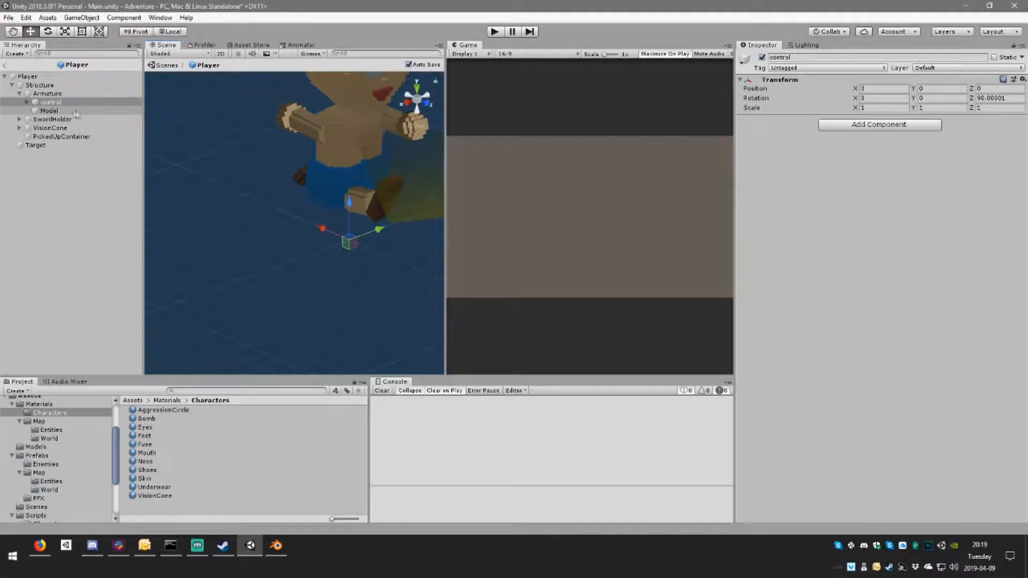
left_click(28, 102)
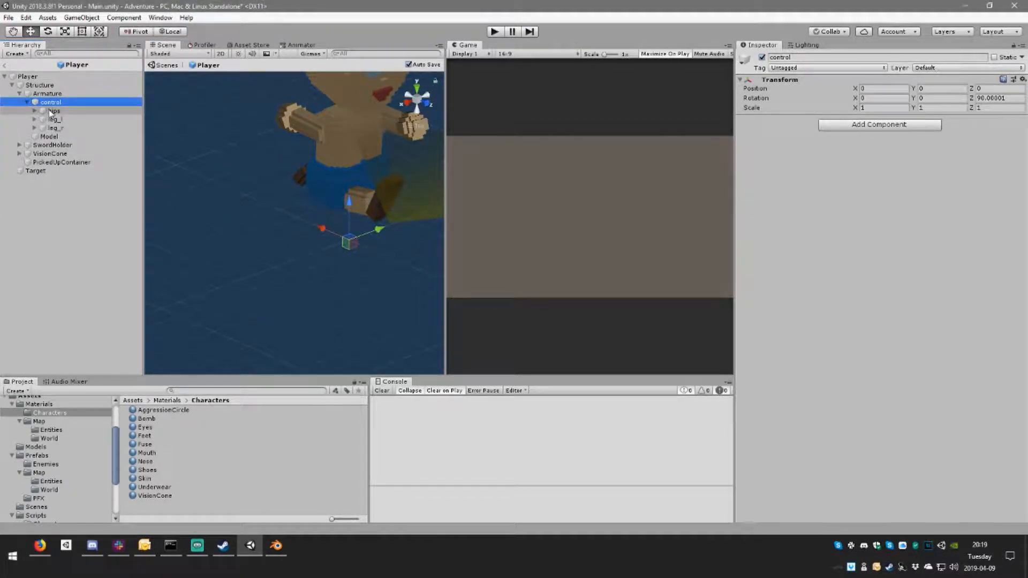
left_click(33, 109)
left_click(27, 102)
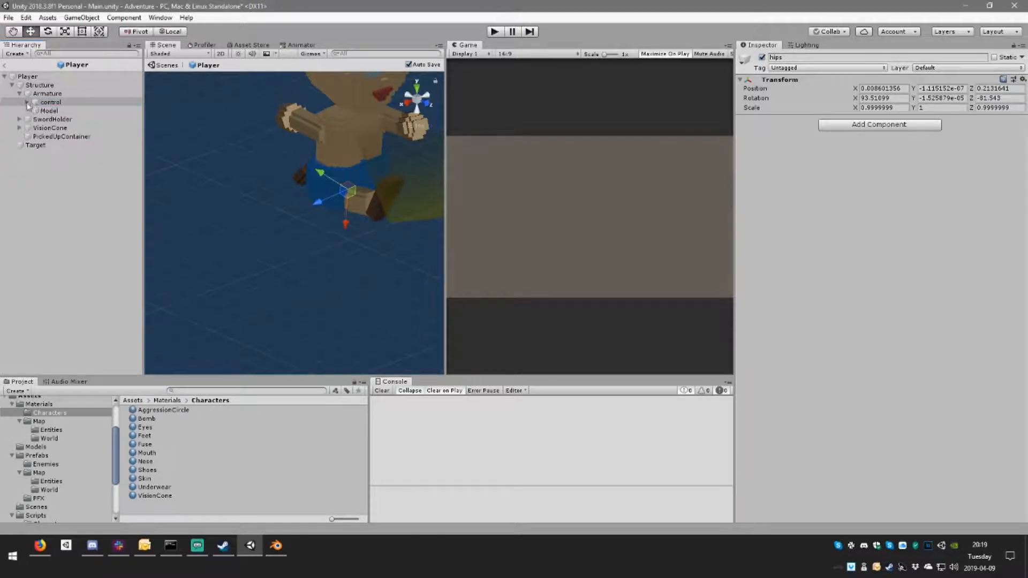
right_click_drag(263, 136, 325, 154)
middle_click_drag(325, 155, 242, 189)
Step: Collapse the project's expanded asset folders and create a new folder named Animation in Assets
scroll(55, 450, "up", 2)
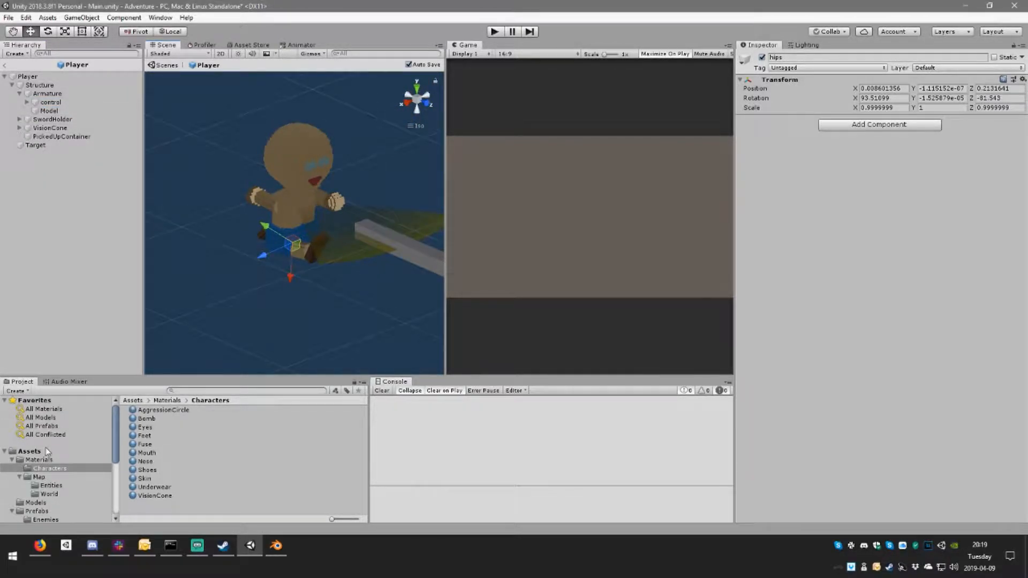
left_click(12, 460)
left_click(11, 477)
scroll(11, 461, "down", 1)
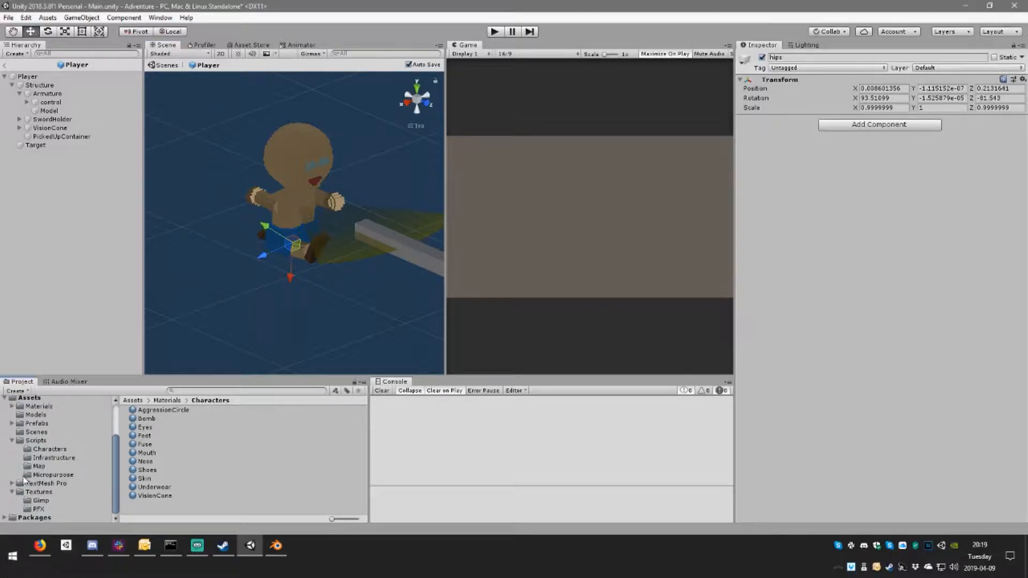
scroll(12, 446, "down", 1)
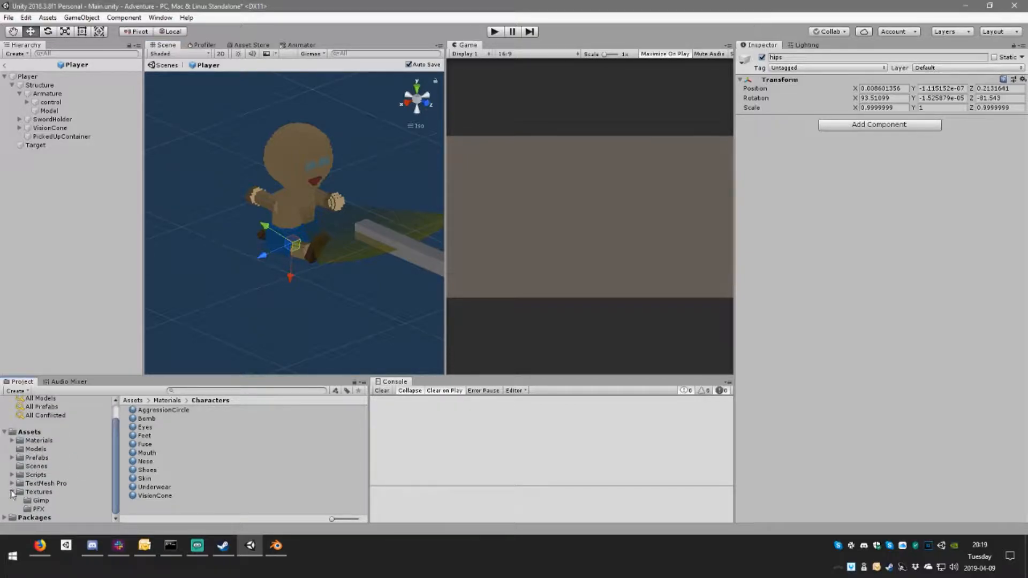
left_click(12, 492)
right_click(34, 450)
mouse_move(81, 197)
left_click(235, 176)
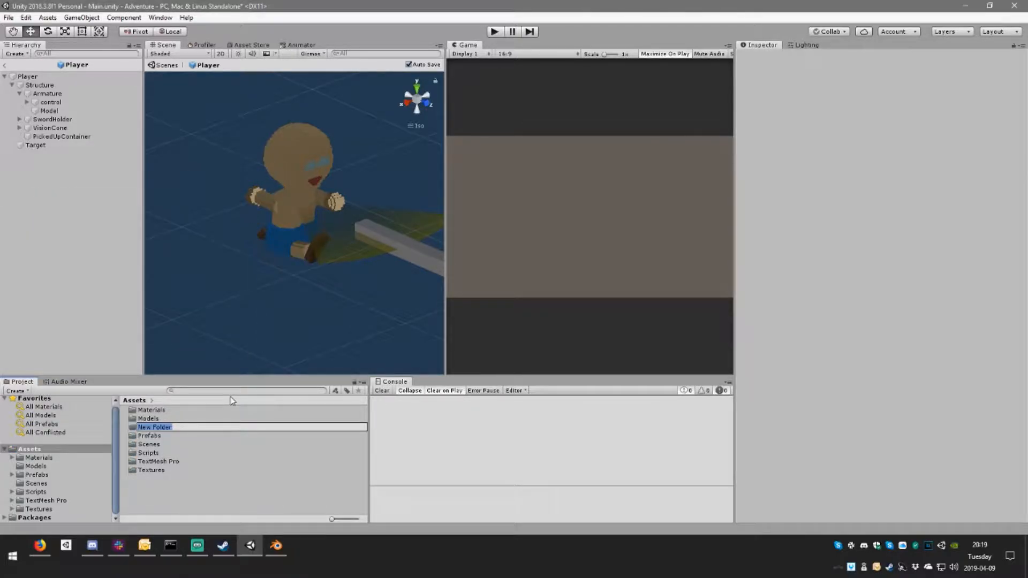
type("A")
key("Return")
Step: Create an Animator Controller named Player inside the Animation folder
double_click(170, 409)
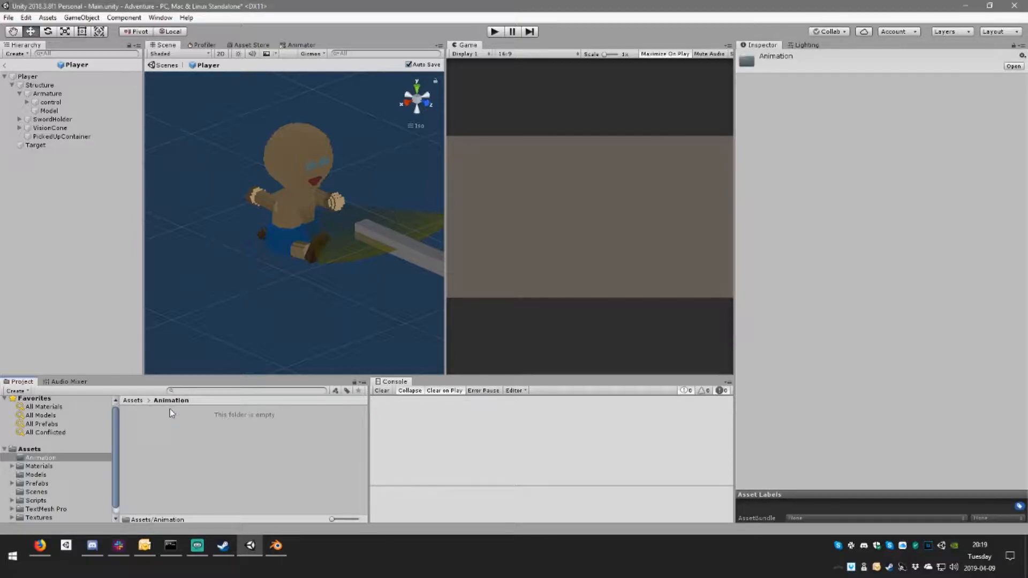
right_click(177, 422)
mouse_move(275, 169)
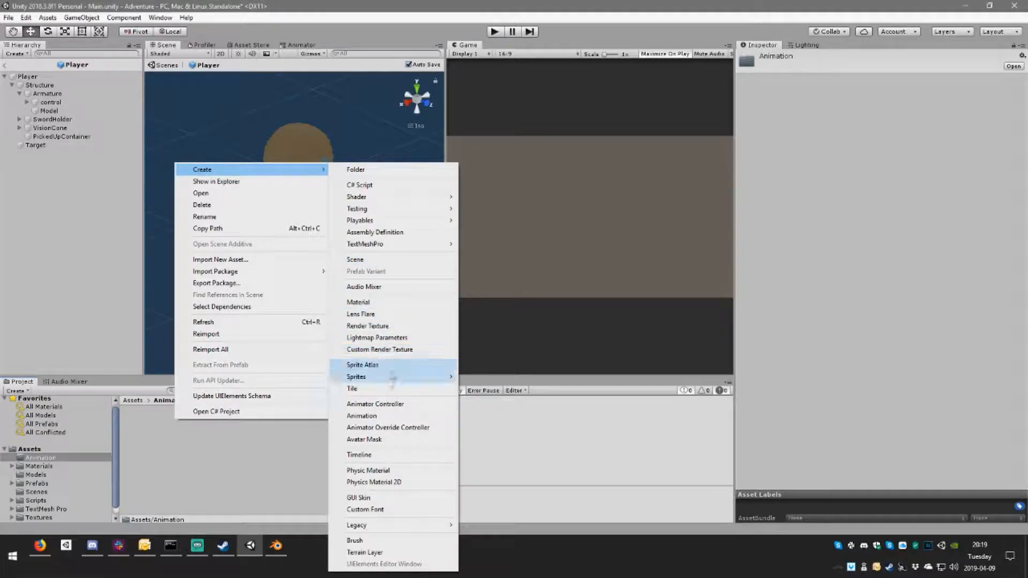
left_click(407, 405)
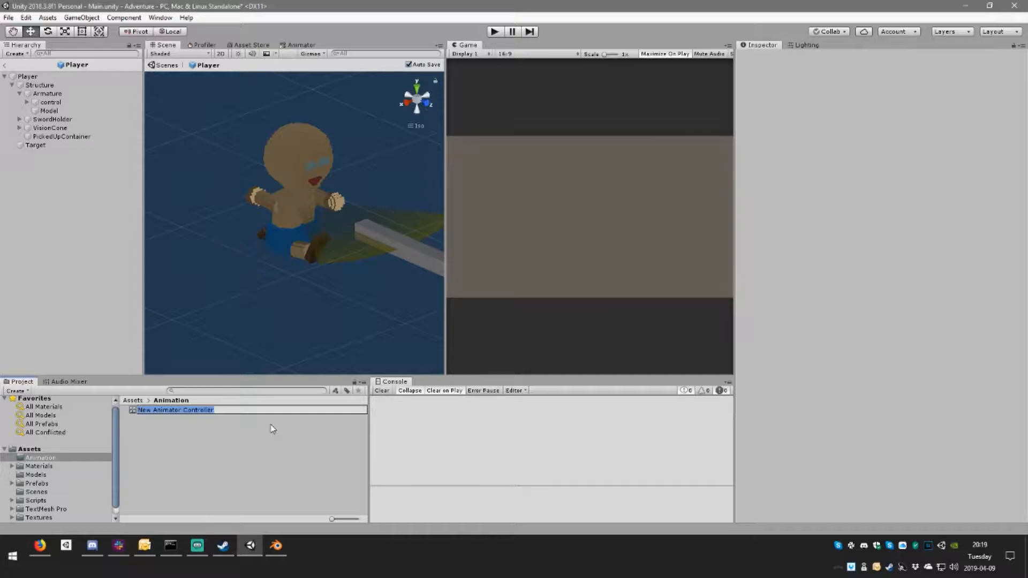
type("Player")
key("Return")
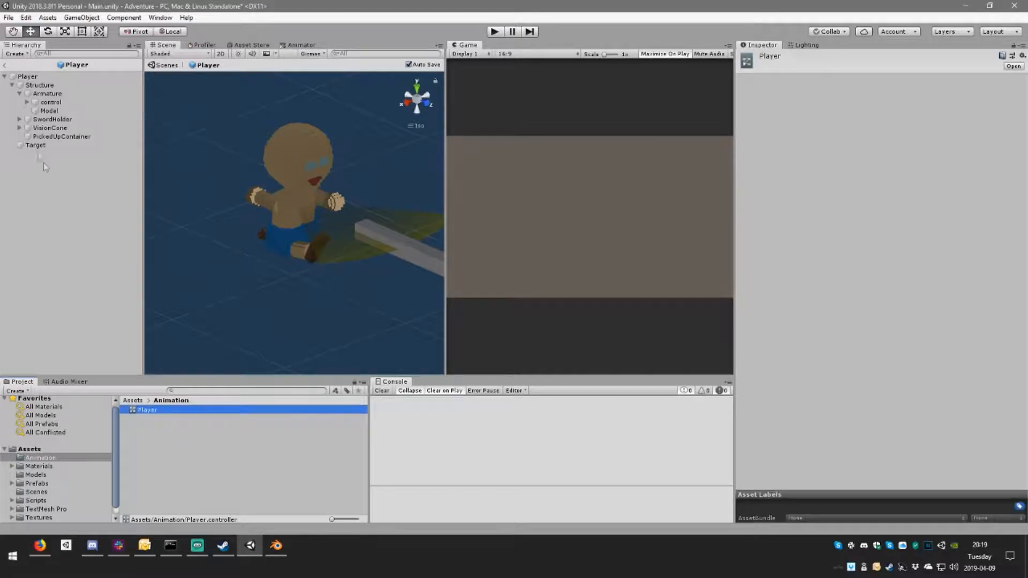
Step: Compare the components of the Armature, control and Model objects, collapsing the Model's renderer Materials list
left_click(48, 96)
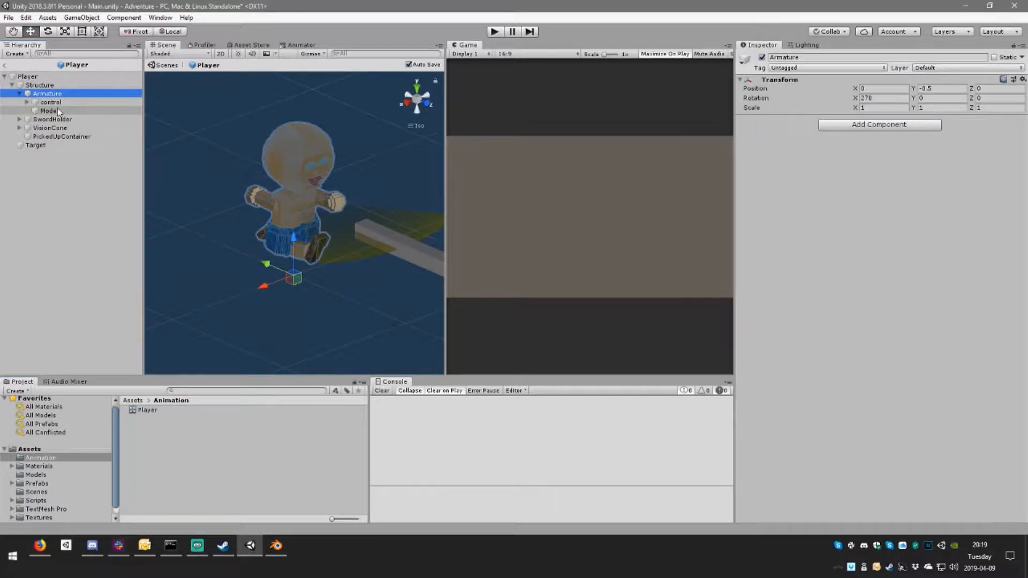
left_click(53, 111)
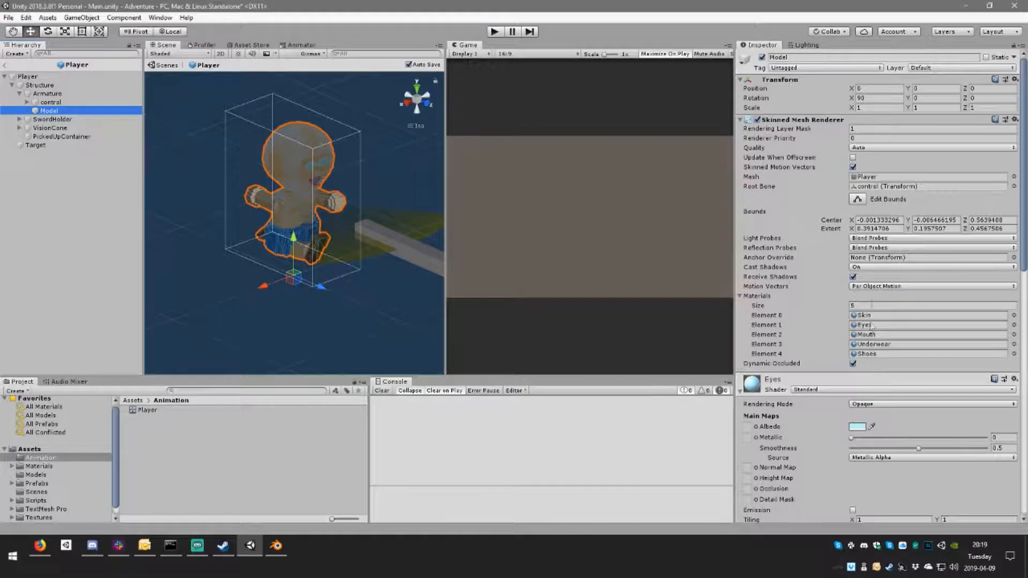
left_click(752, 297)
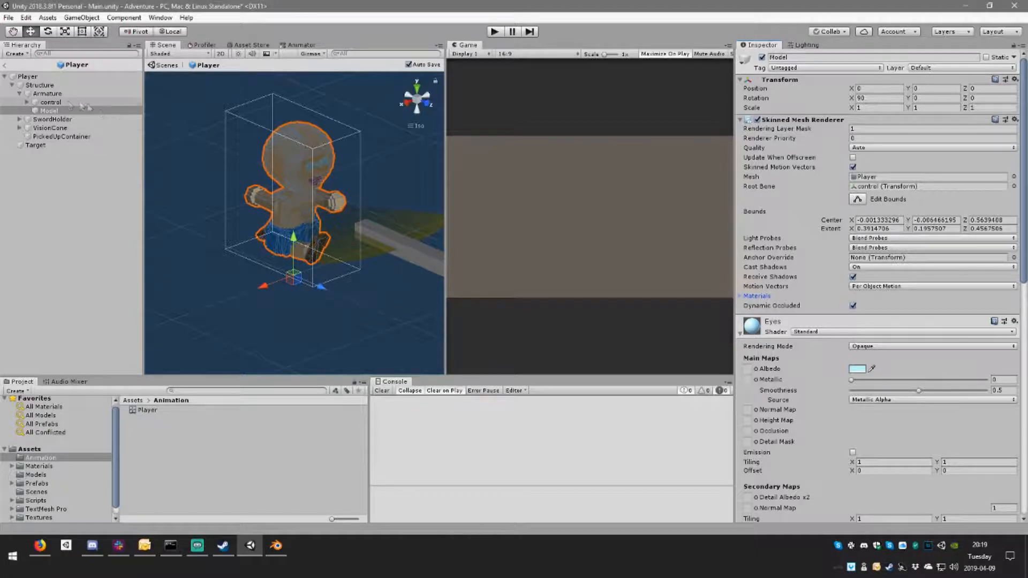
left_click(68, 102)
left_click(48, 95)
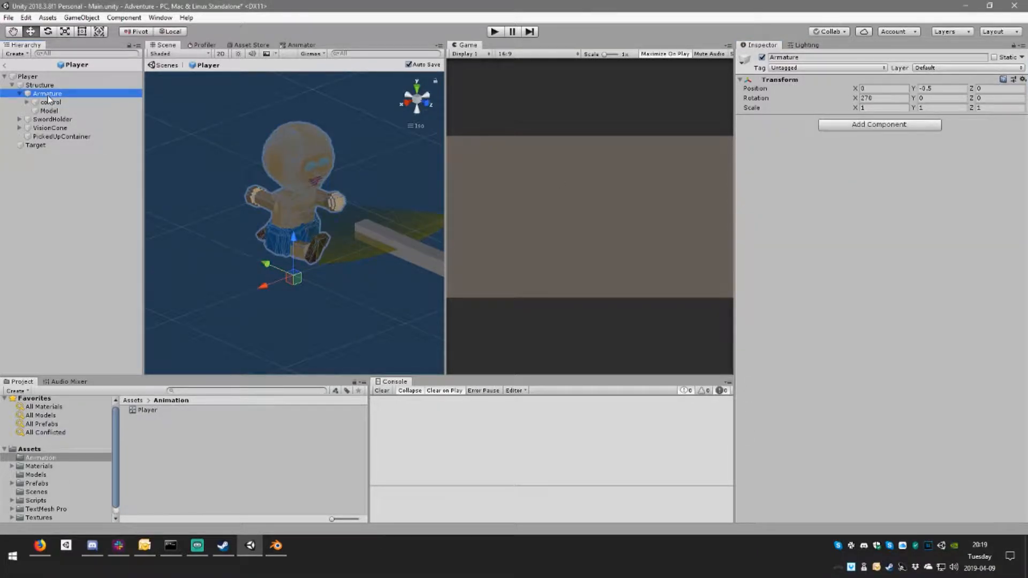
left_click(51, 102)
Step: Collapse the Eyes material's settings on the Model object
left_click(52, 112)
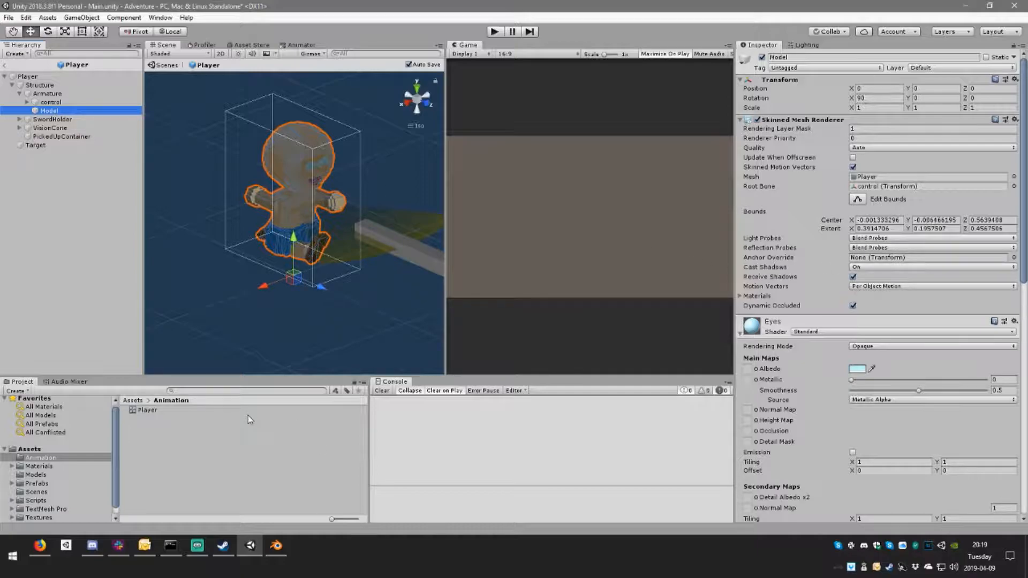
scroll(841, 419, "down", 10)
scroll(810, 363, "up", 10)
left_click(794, 326)
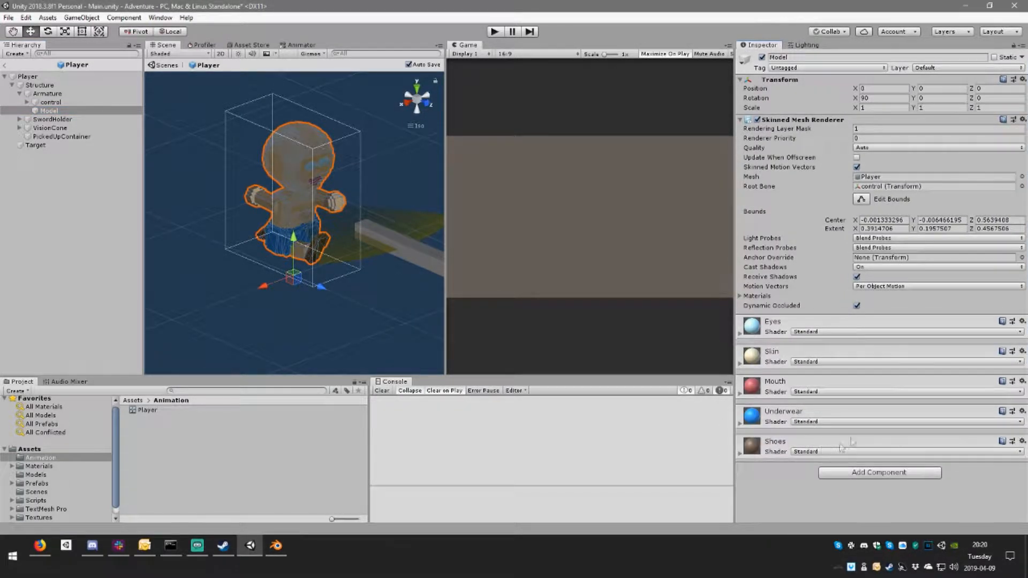
Step: Search for "anim" among the components that can be added to the Model object
left_click(854, 472)
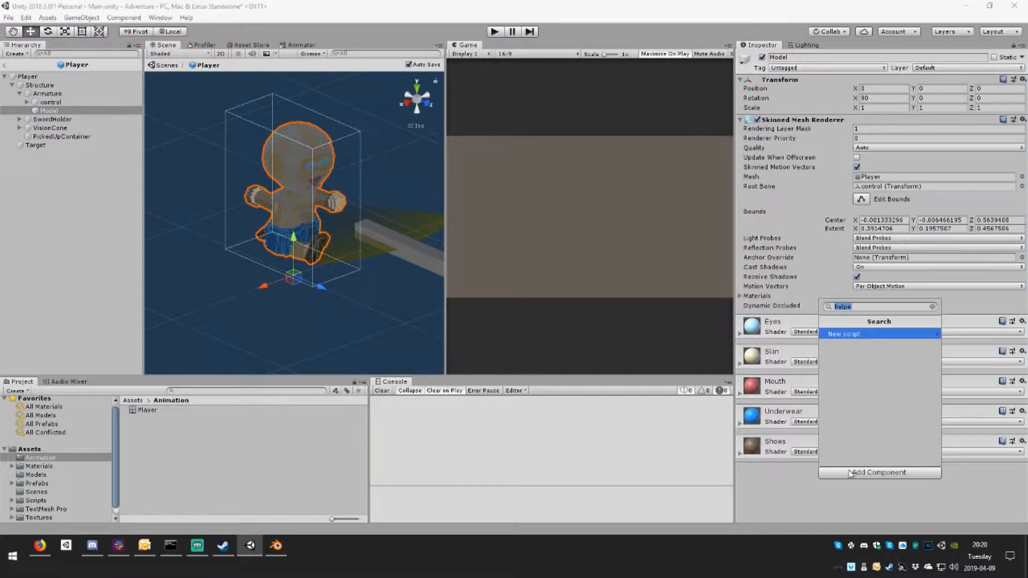
type("anu")
key("BackSpace")
type("im")
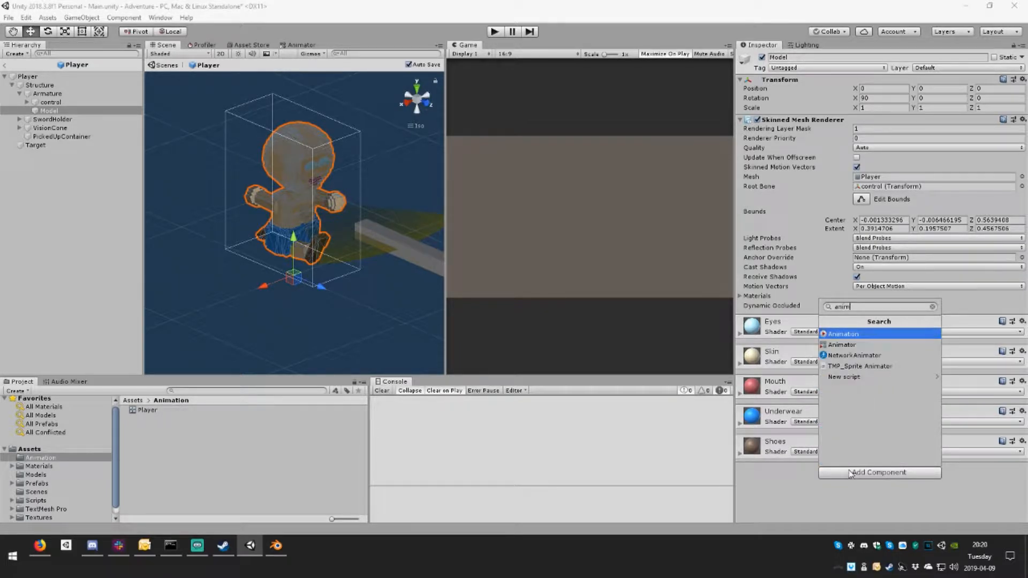
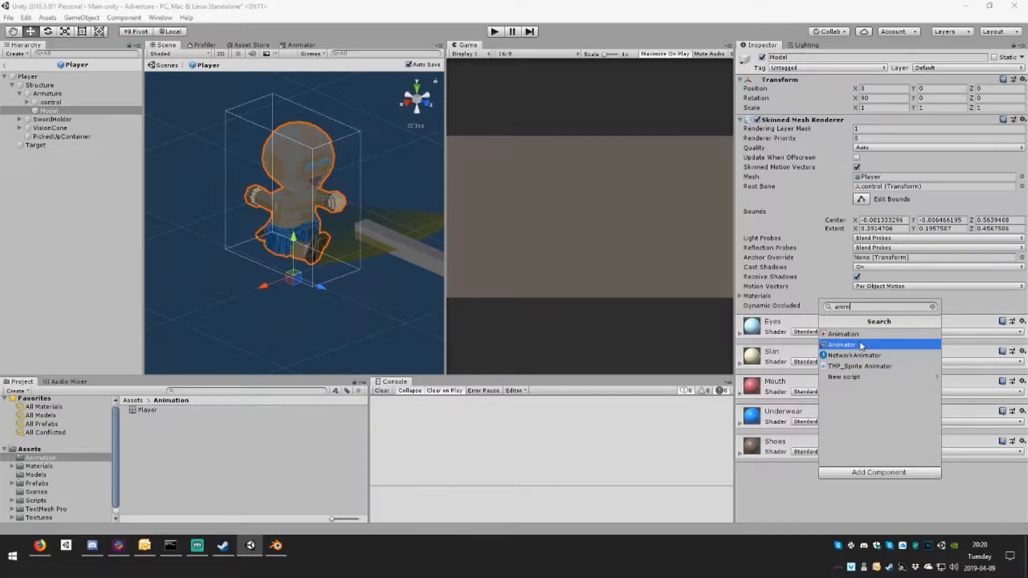
Step: Add an Animator component to the Armature object
left_click(752, 497)
left_click(47, 93)
left_click(867, 127)
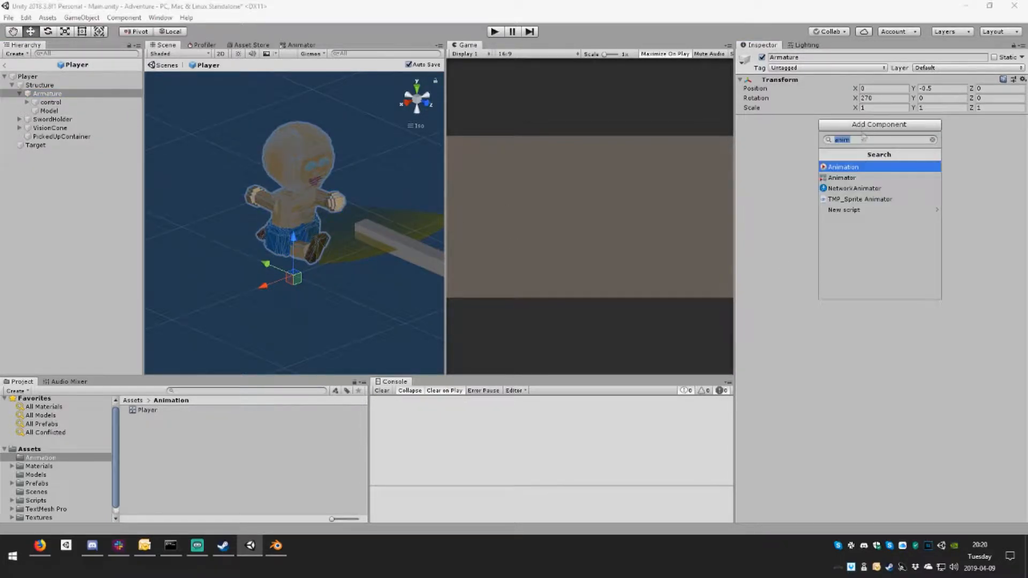
left_click(860, 179)
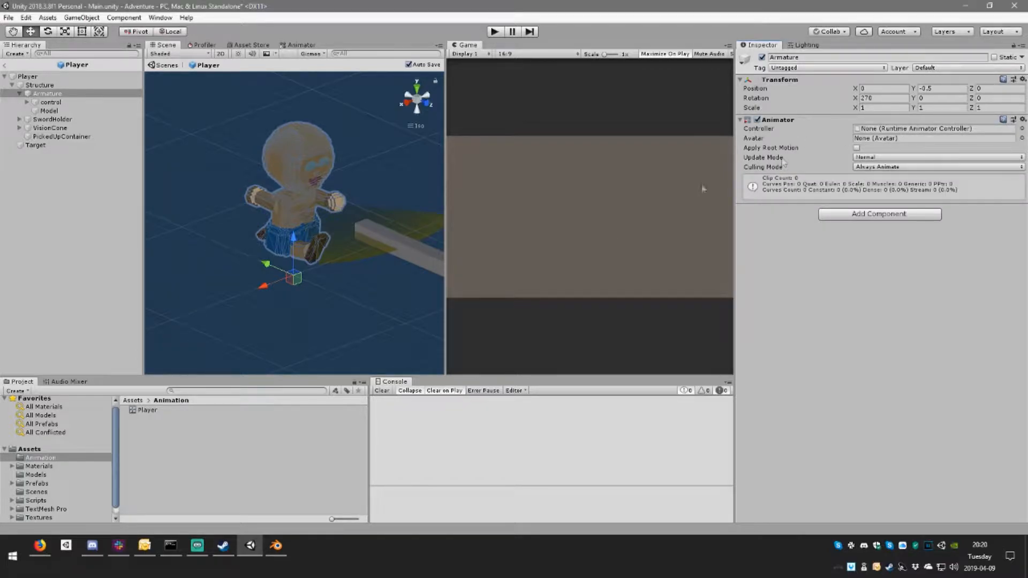
Step: Assign charactersAvatar as the avatar and Player as the controller of the Armature's Animator
left_click(36, 475)
scroll(169, 456, "down", 2)
left_click_drag(172, 485, 885, 140)
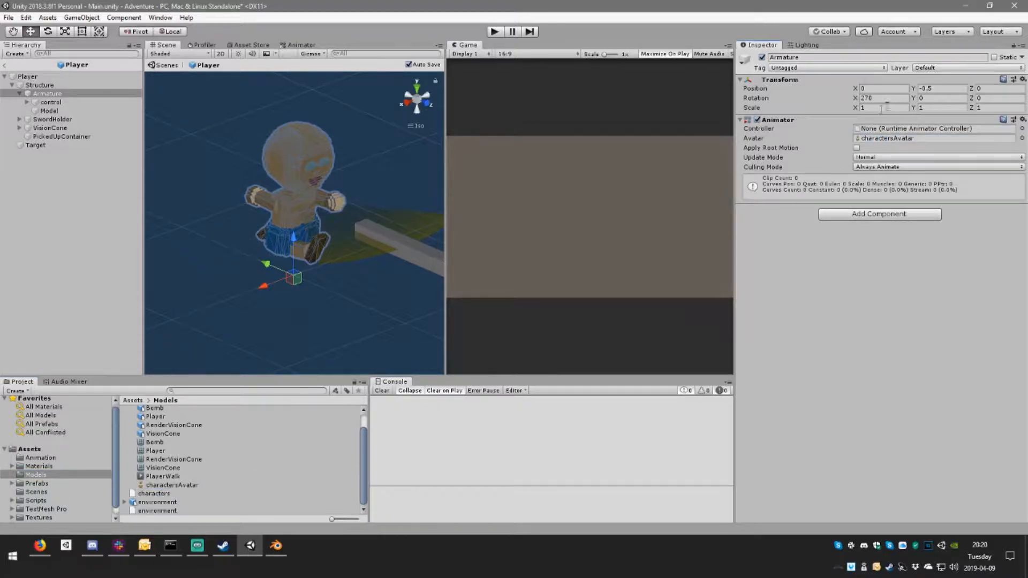
left_click(45, 458)
left_click_drag(177, 412, 897, 140)
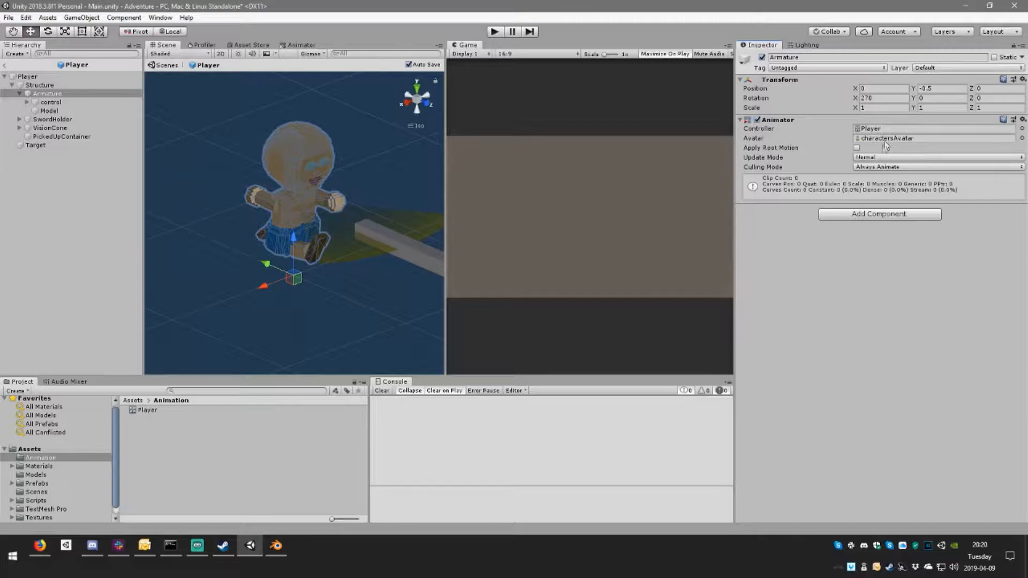
Step: Open the Player controller's graph, create an empty state and place it directly below the Entry node
double_click(888, 130)
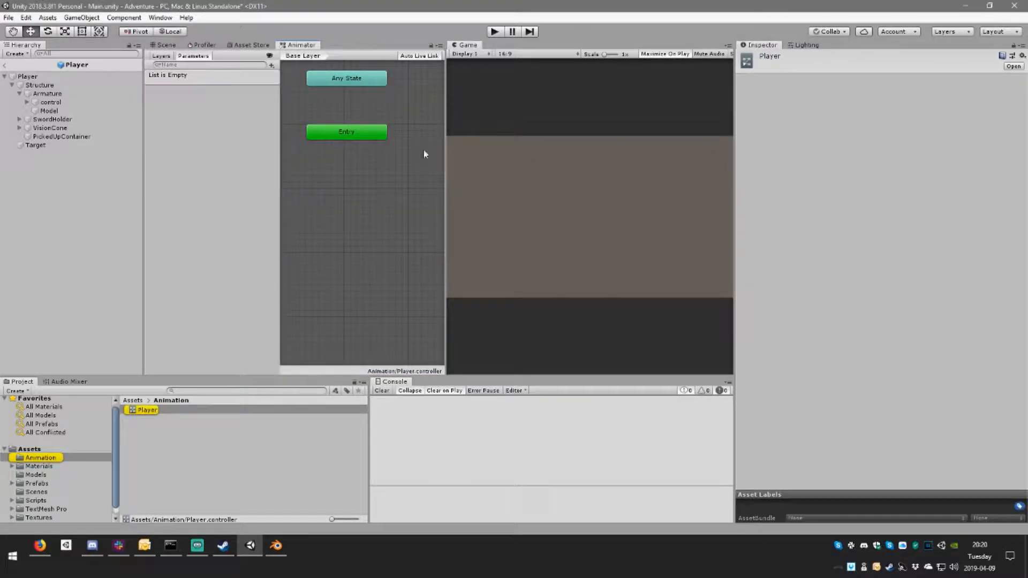
left_click(353, 84)
left_click(354, 132)
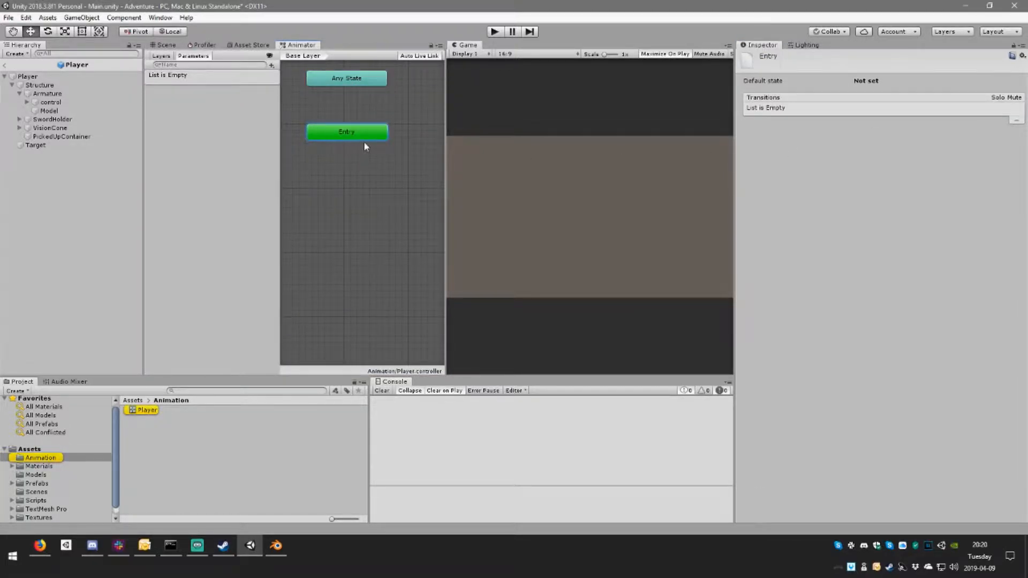
scroll(364, 146, "down", 1)
right_click(344, 171)
mouse_move(391, 177)
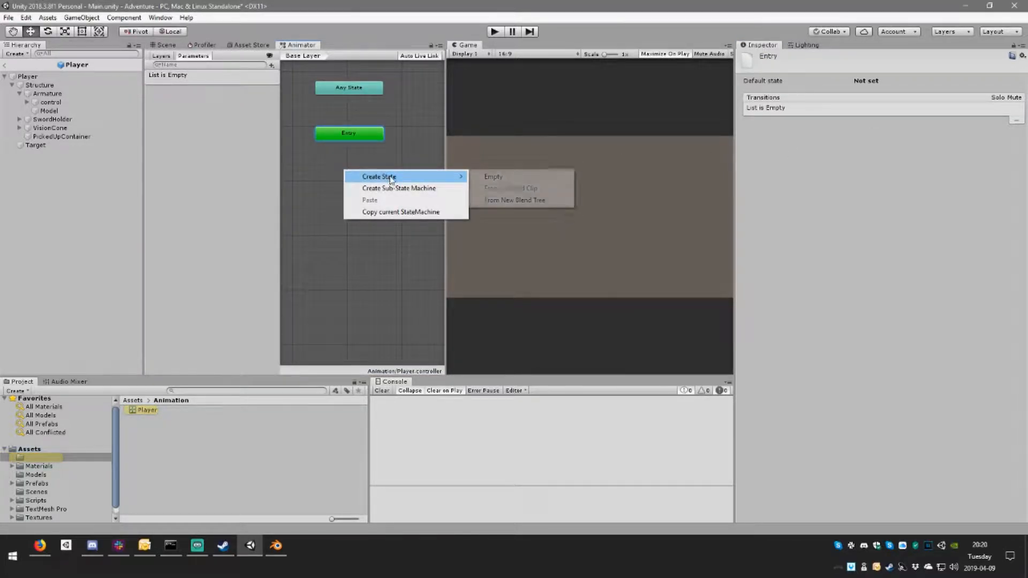
left_click(517, 181)
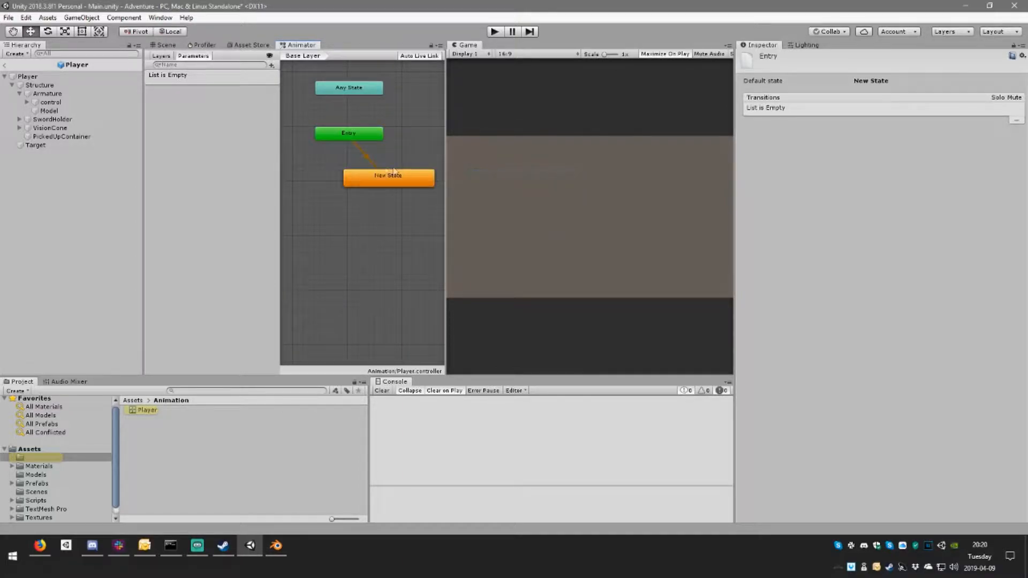
left_click_drag(396, 181, 355, 182)
Step: Create a new blend tree inside the New State
right_click(359, 181)
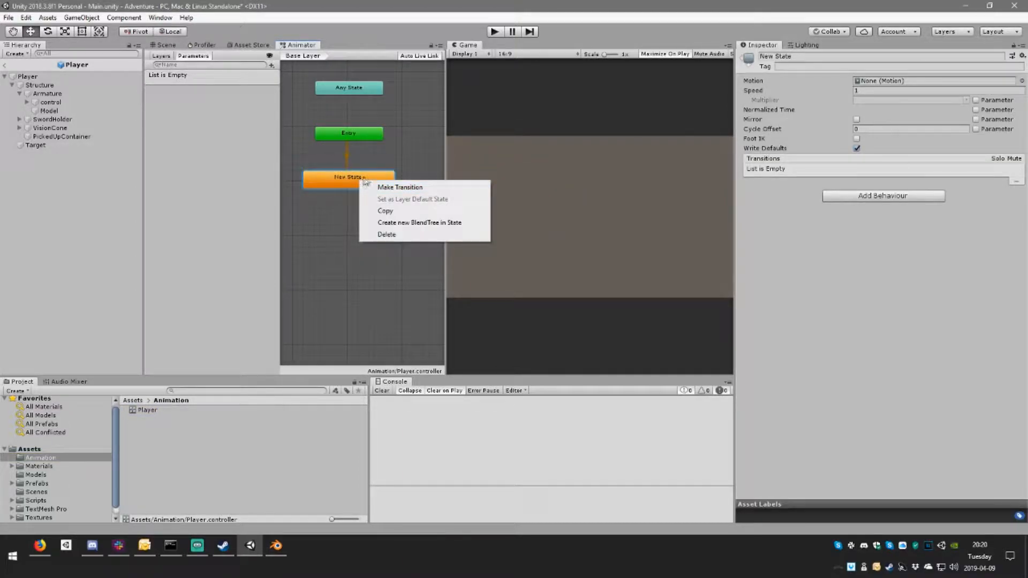
right_click(347, 177)
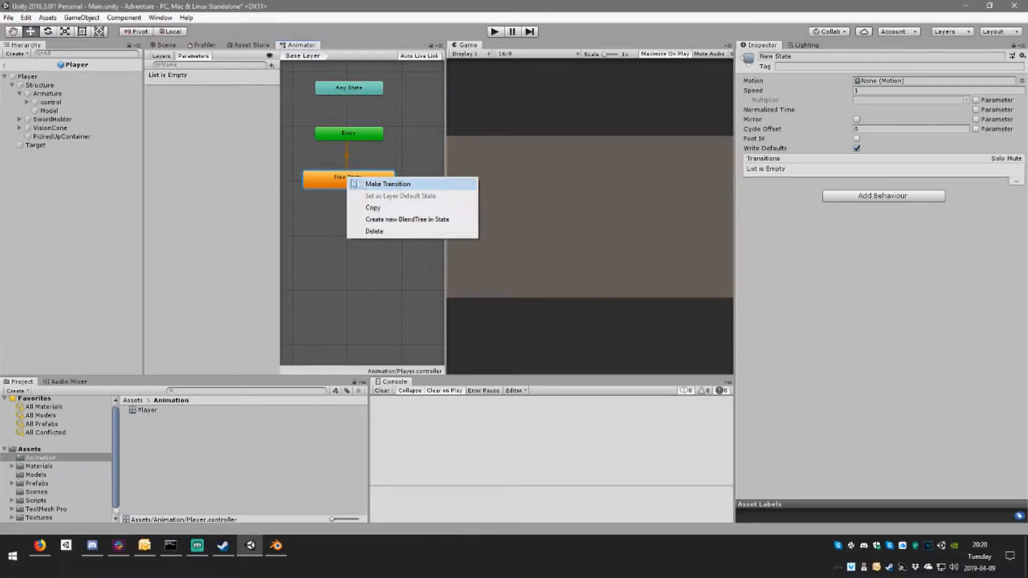
left_click(406, 224)
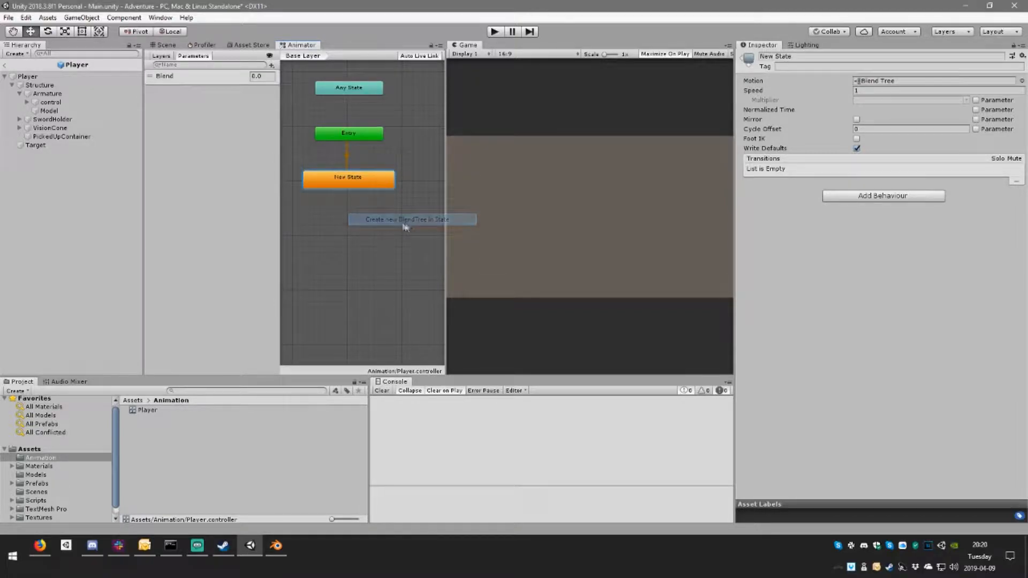
Step: Open the New State's blend tree and add two motion fields to it
double_click(364, 180)
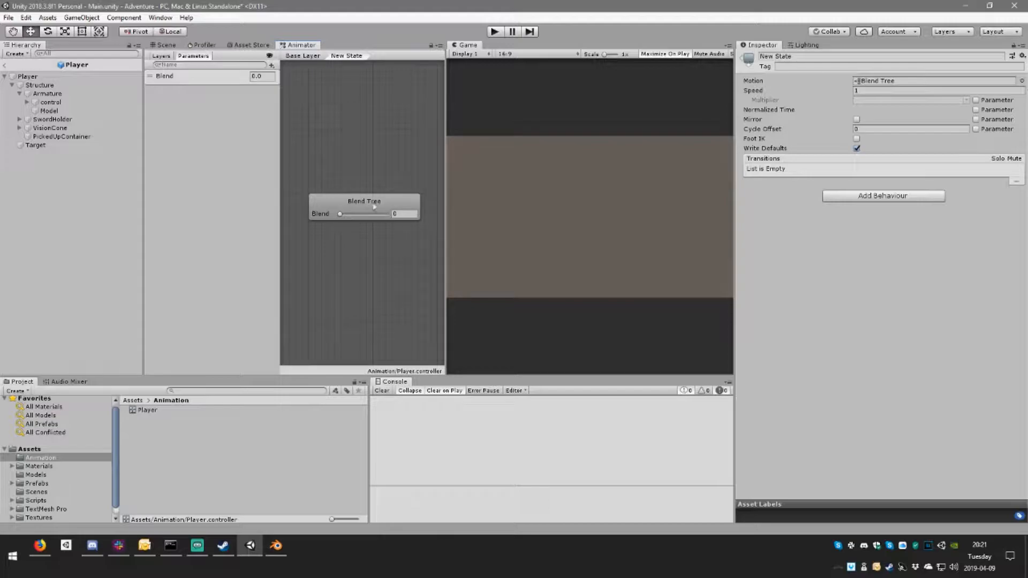
scroll(406, 211, "down", 3)
mouse_move(397, 205)
middle_mouse_down()
mouse_move(326, 191)
mouse_move(396, 199)
middle_mouse_up()
left_click(353, 191)
left_click(1003, 115)
left_click(992, 126)
left_click(1004, 116)
left_click(980, 124)
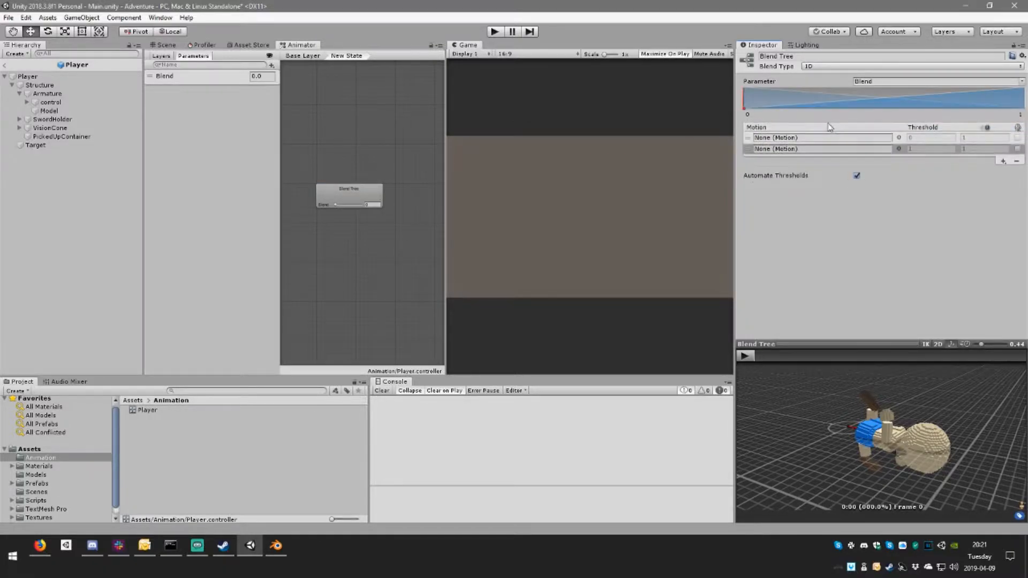
Step: Assign the PlayerWalk clip to both motion fields of the blend tree
left_click(898, 138)
left_click(672, 213)
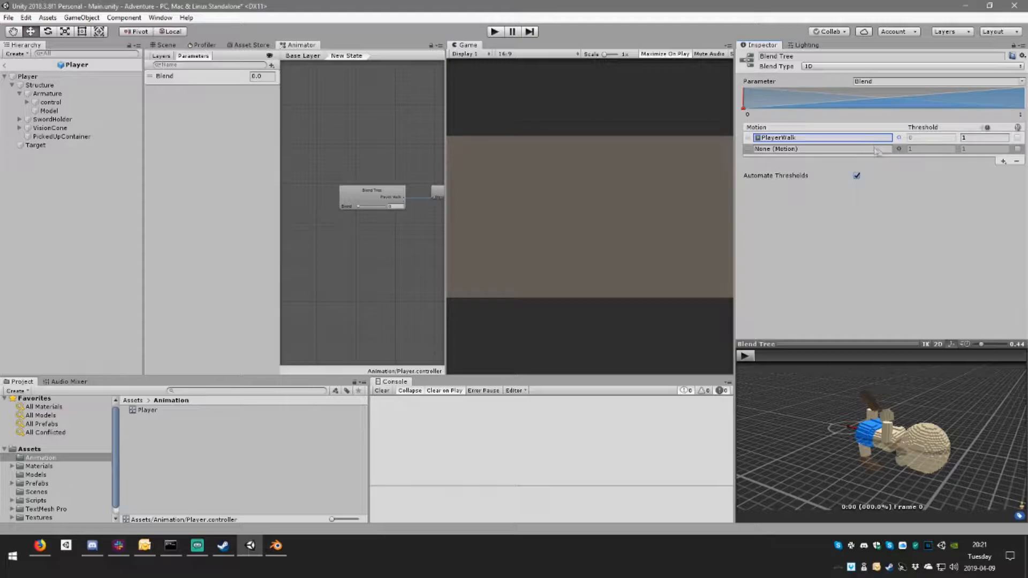
left_click(899, 149)
double_click(658, 214)
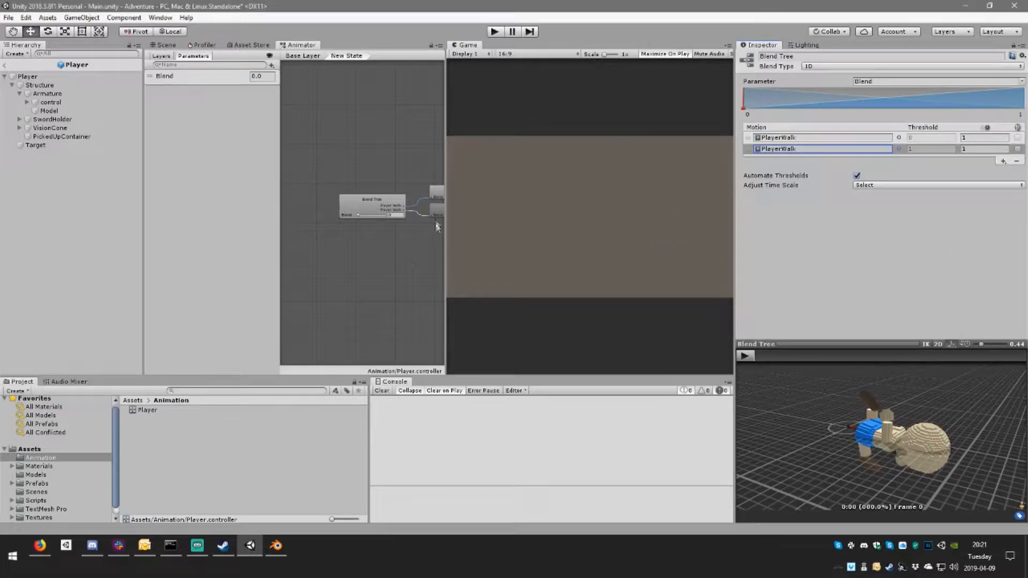
Step: Rename the Blend parameter to MovementSpeed
scroll(413, 223, "up", 5)
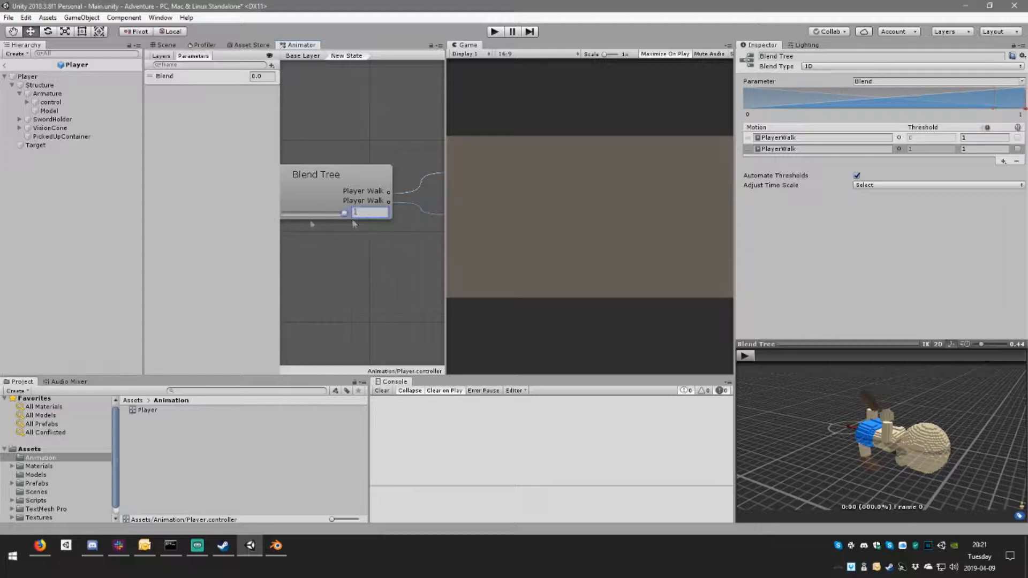
scroll(378, 214, "down", 1)
scroll(369, 219, "down", 3)
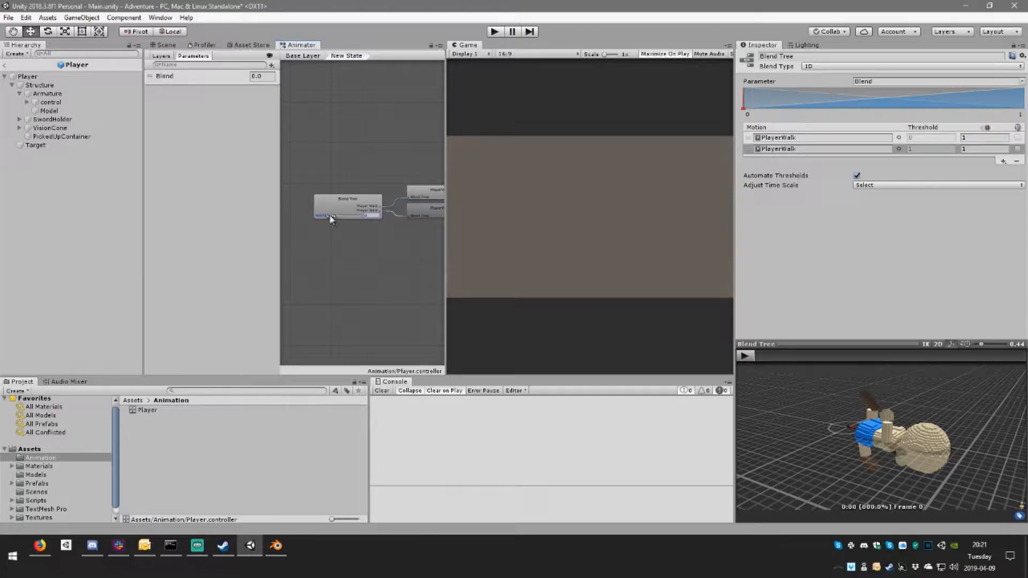
scroll(329, 221, "up", 1)
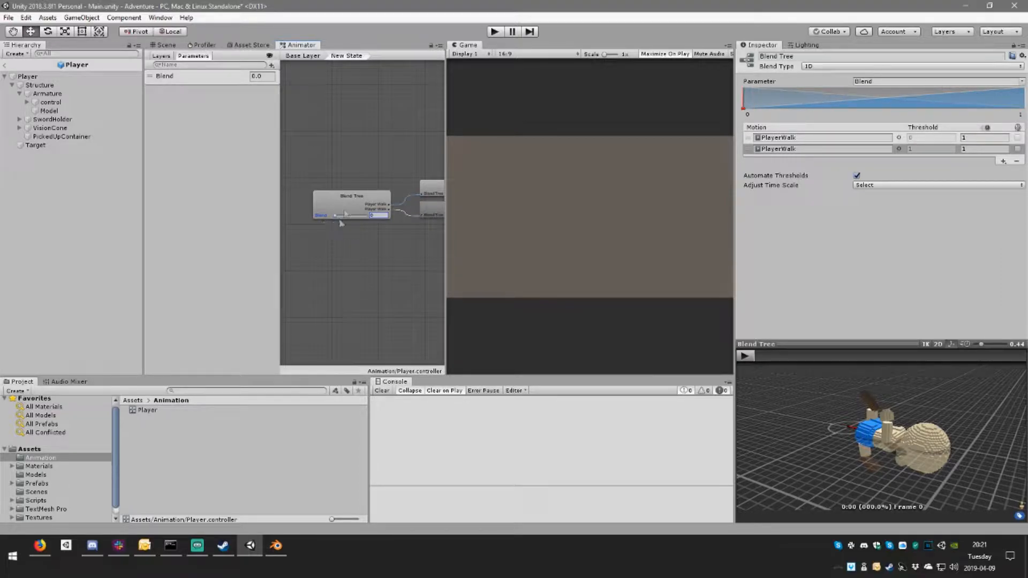
left_click(166, 78)
left_click(166, 78)
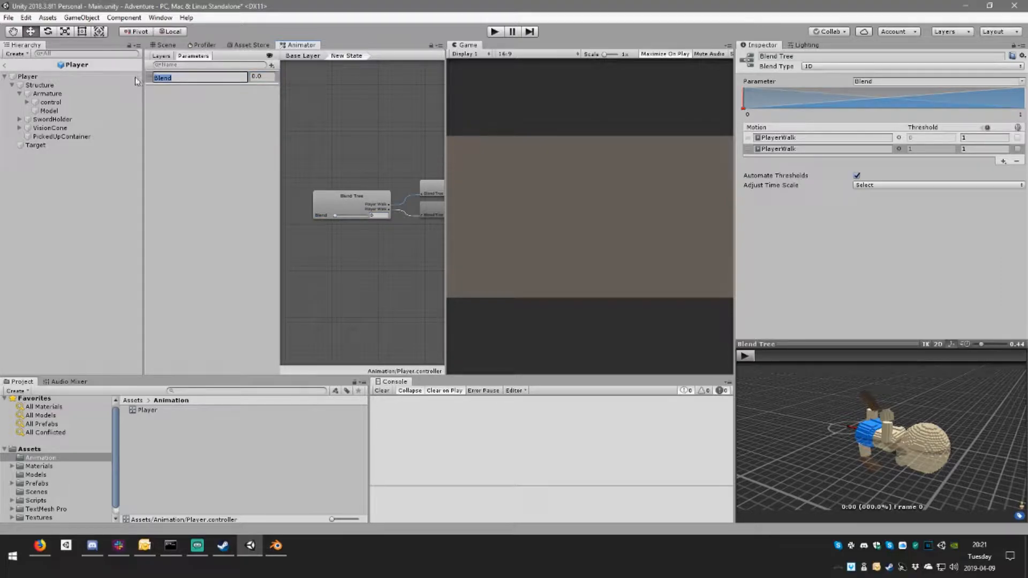
type("MovementSpee")
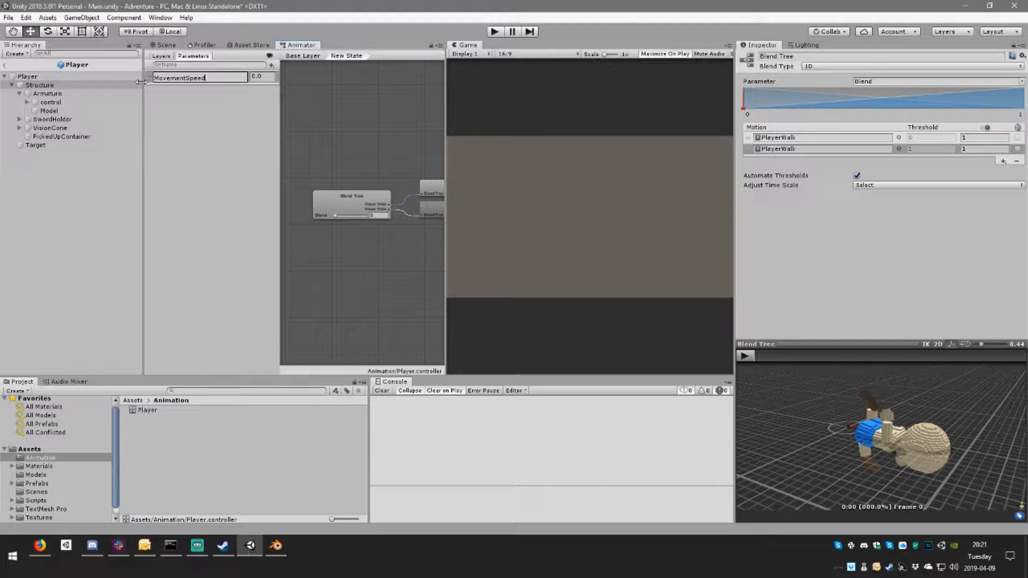
key("Return")
Step: Inspect the base layer's New State, its Entry transition, its blend tree and the controller's layer list
left_click(309, 56)
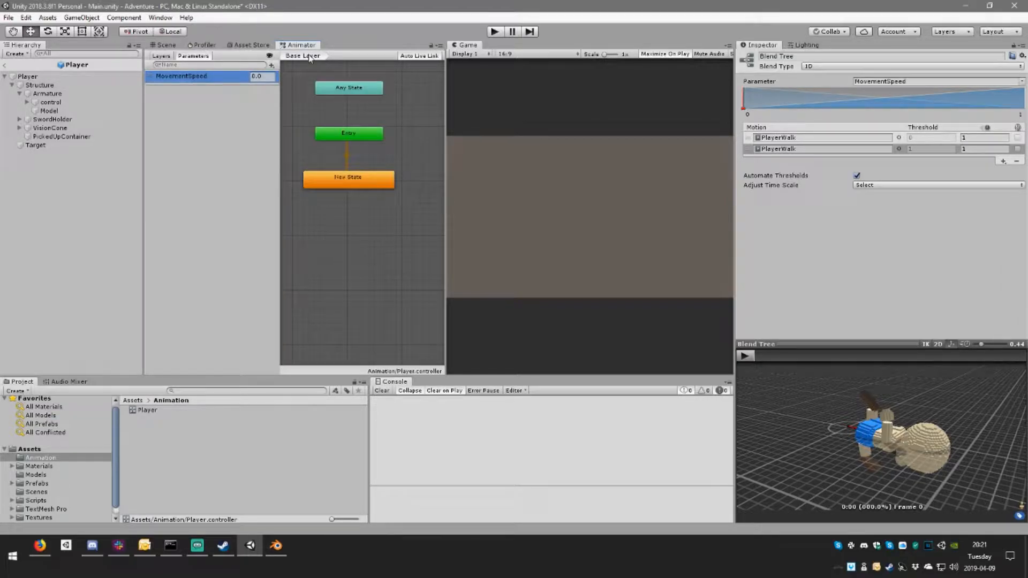
left_click(372, 185)
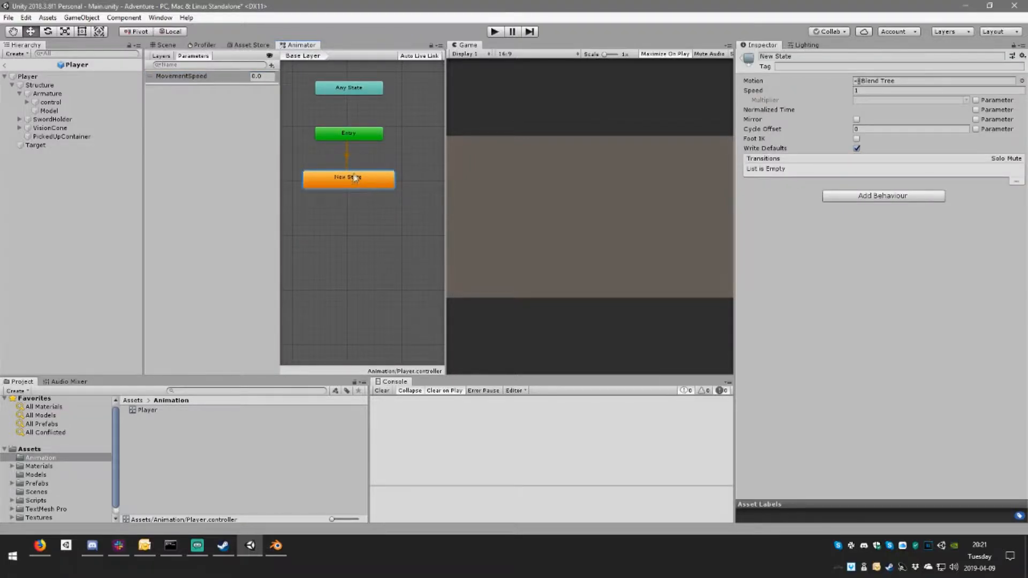
left_click(346, 153)
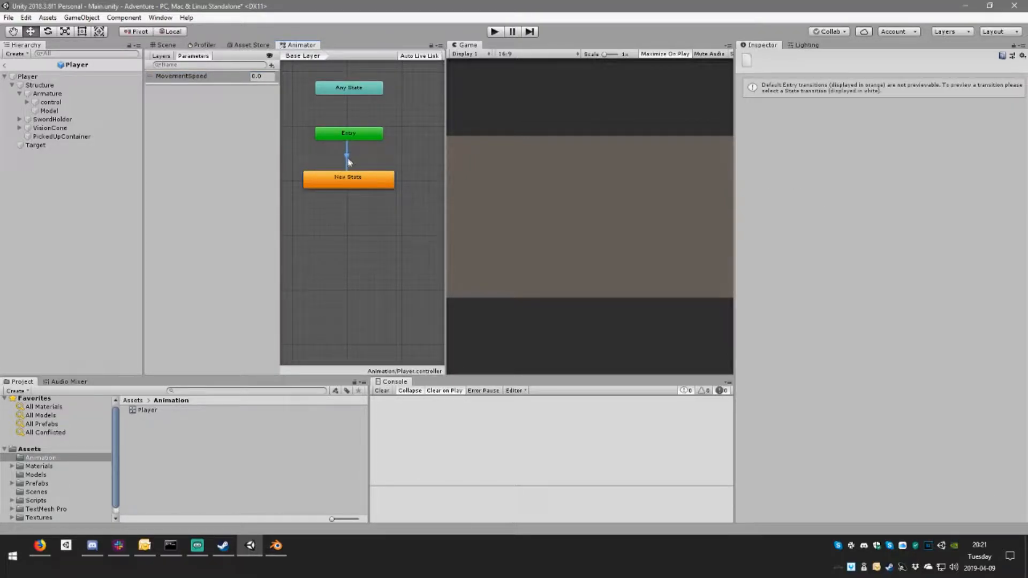
left_click(349, 178)
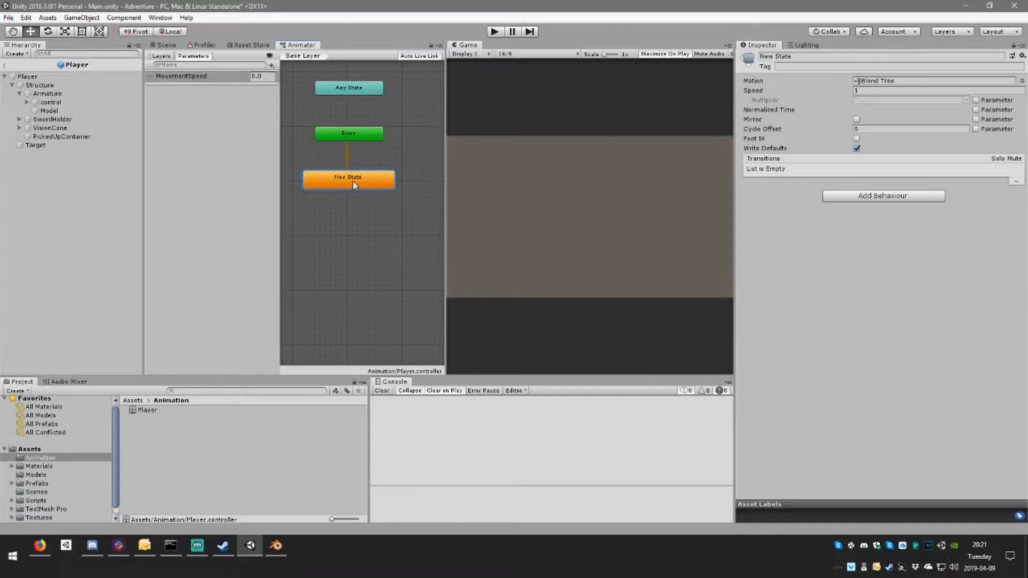
double_click(362, 178)
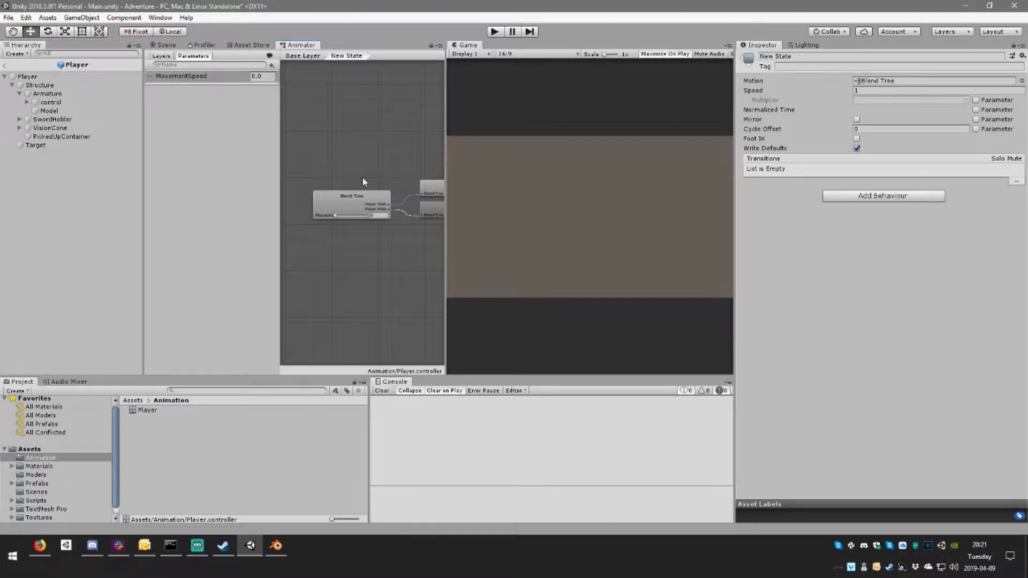
left_click(160, 56)
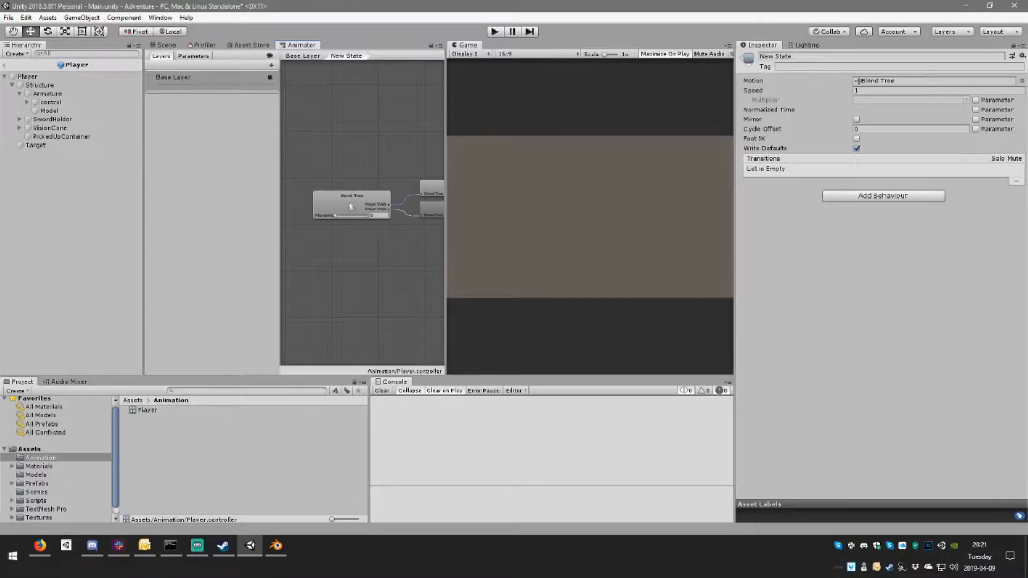
left_click(194, 56)
Step: Rename the New State in the base layer to Movement
left_click(303, 56)
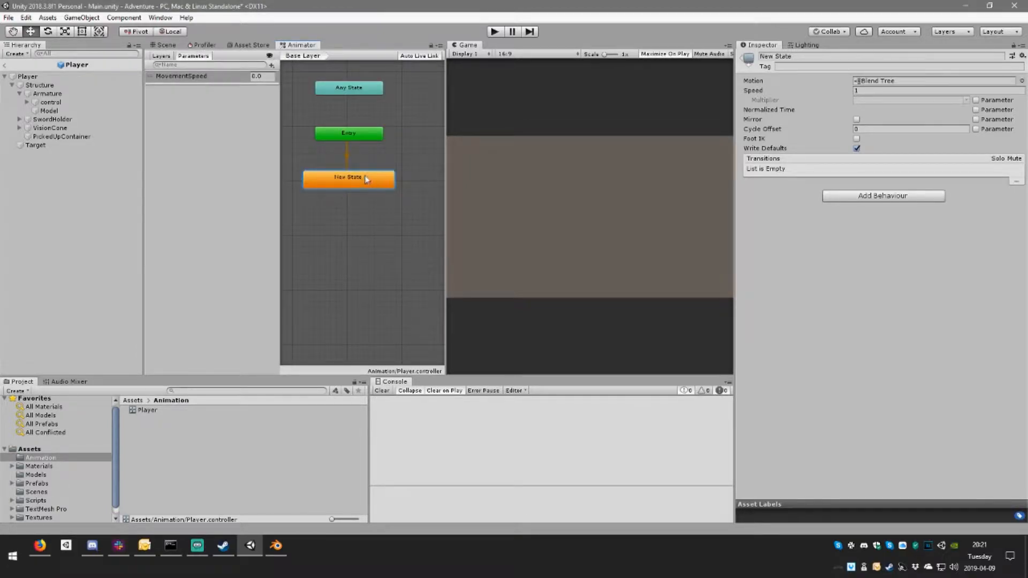
left_click(813, 57)
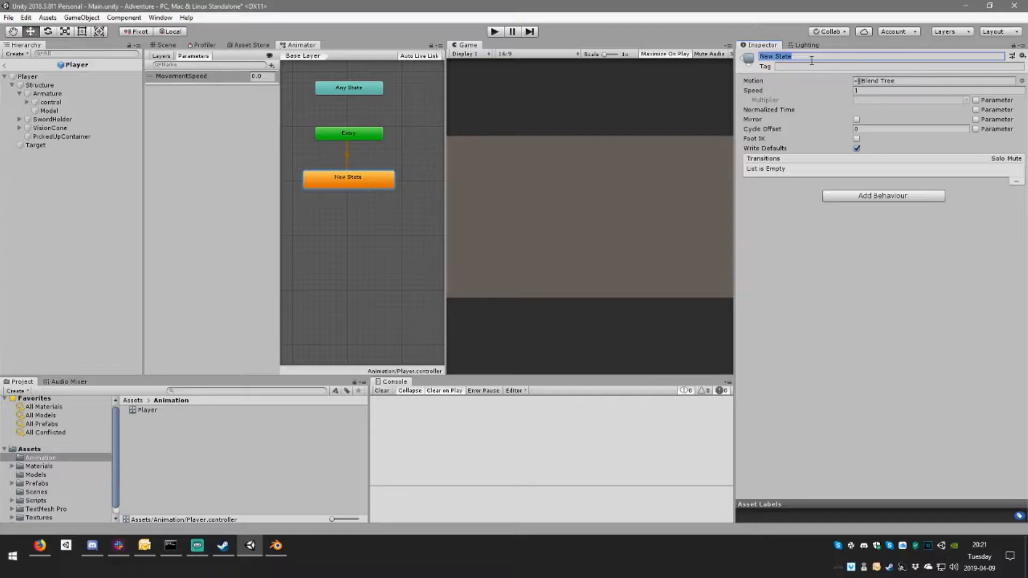
type("M")
Step: Rename the blend tree inside the Movement state to Movement and return to the base layer
double_click(355, 177)
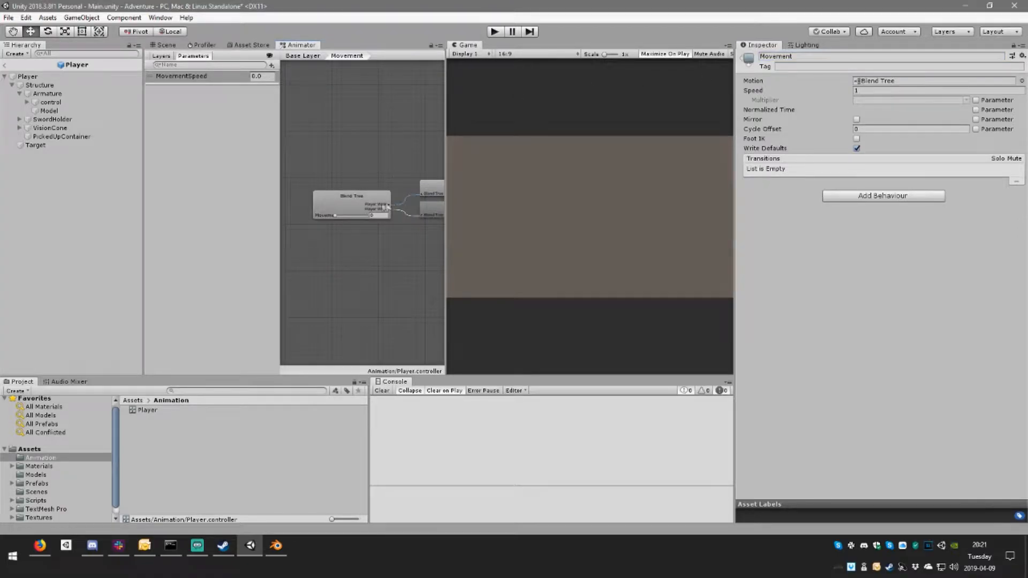
left_click(358, 201)
left_click(808, 56)
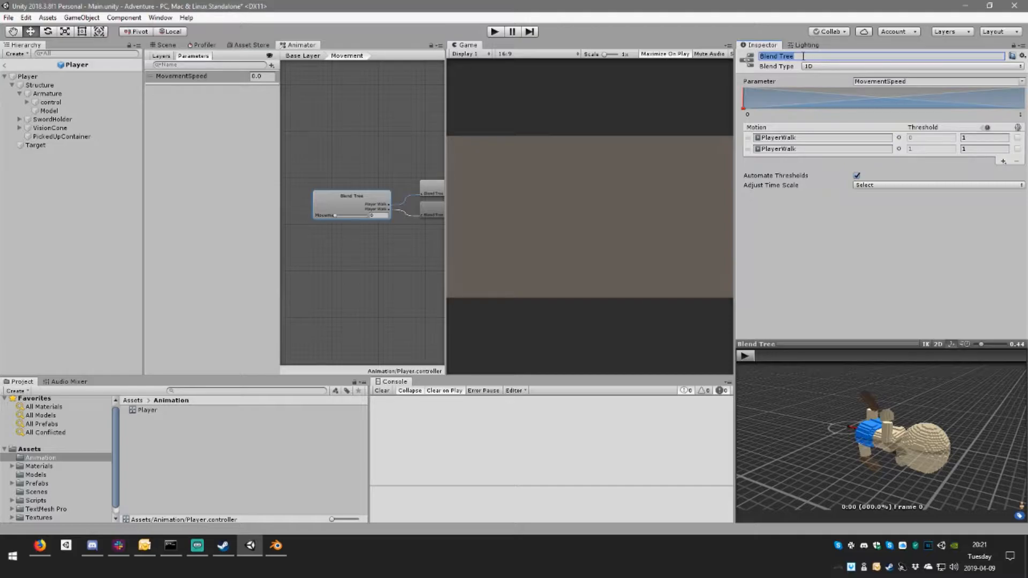
type("Mo")
key("Return")
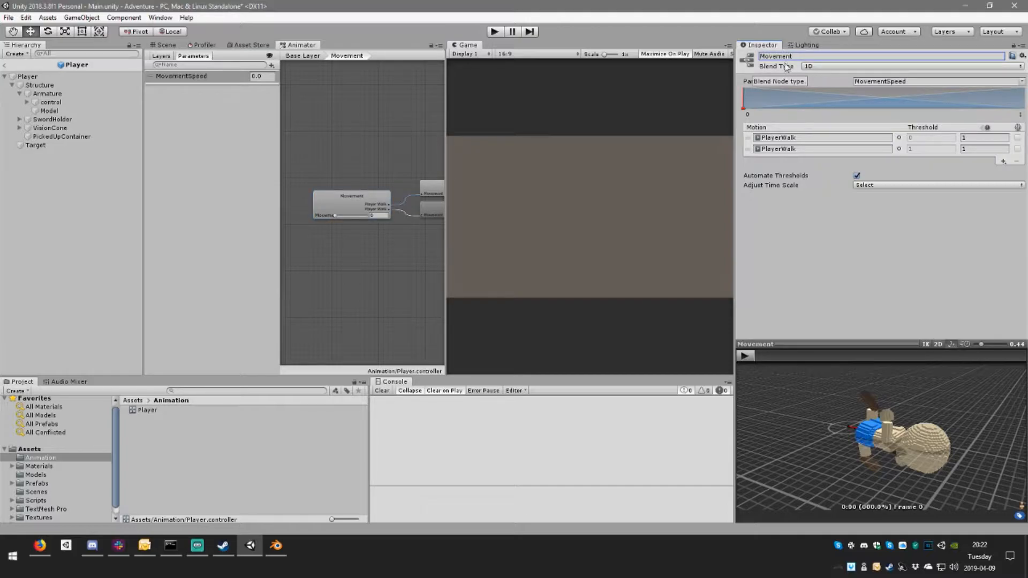
left_click(298, 56)
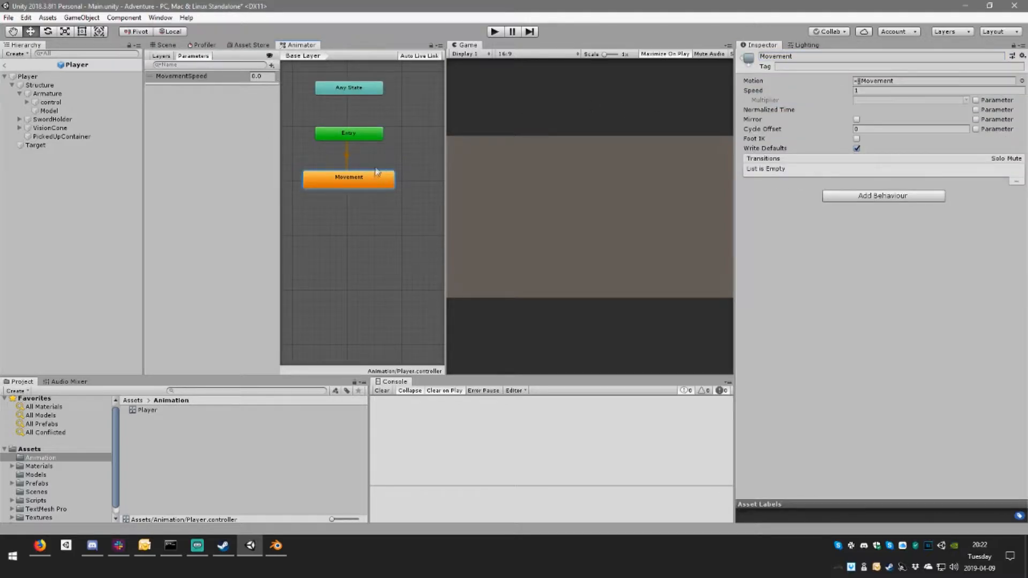
left_click(276, 546)
left_click(250, 546)
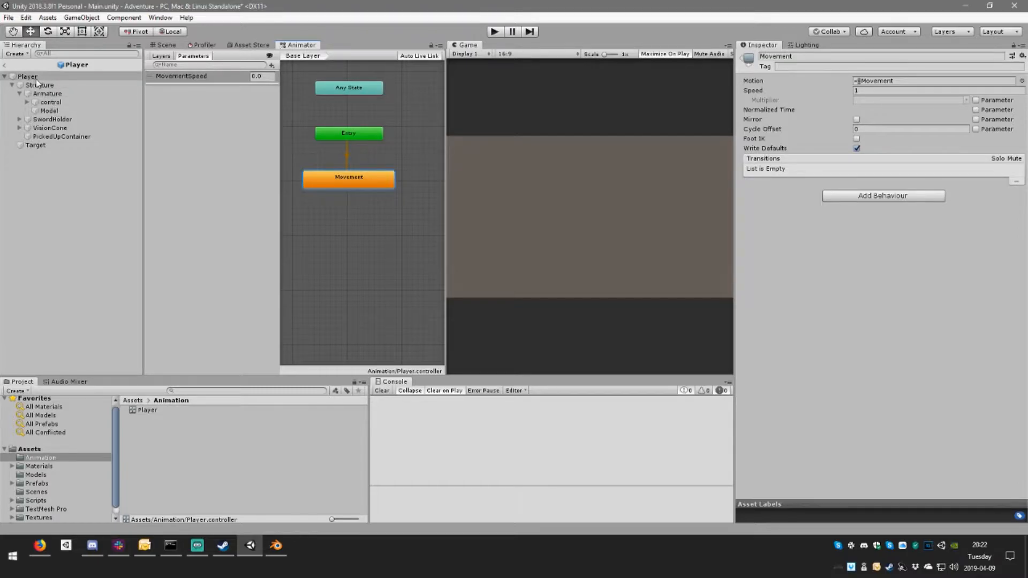
Step: Run the game and walk the player out of the walled area and around the land bridge to check its animation
left_click(495, 32)
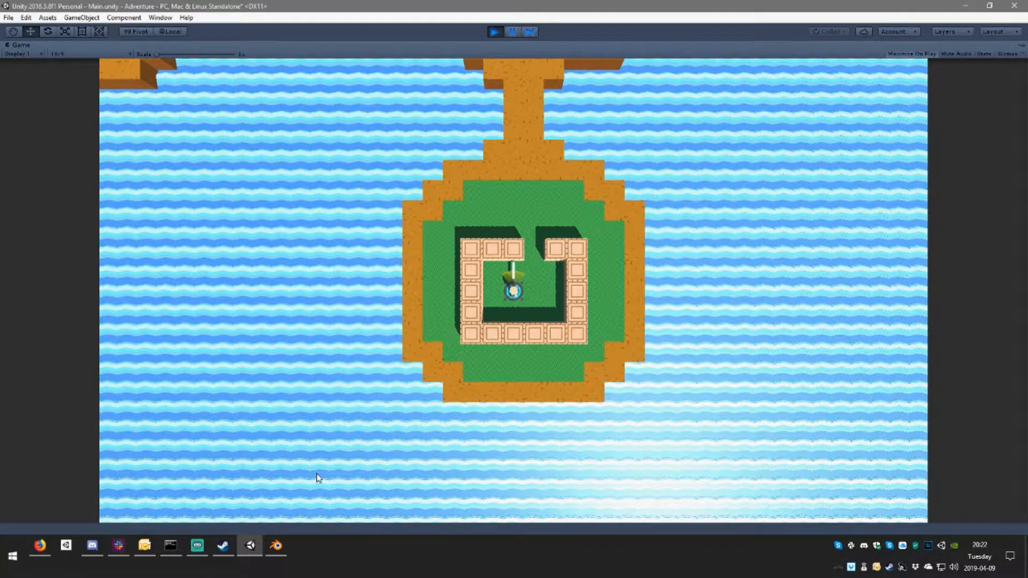
key("w")
key("d")
key("w")
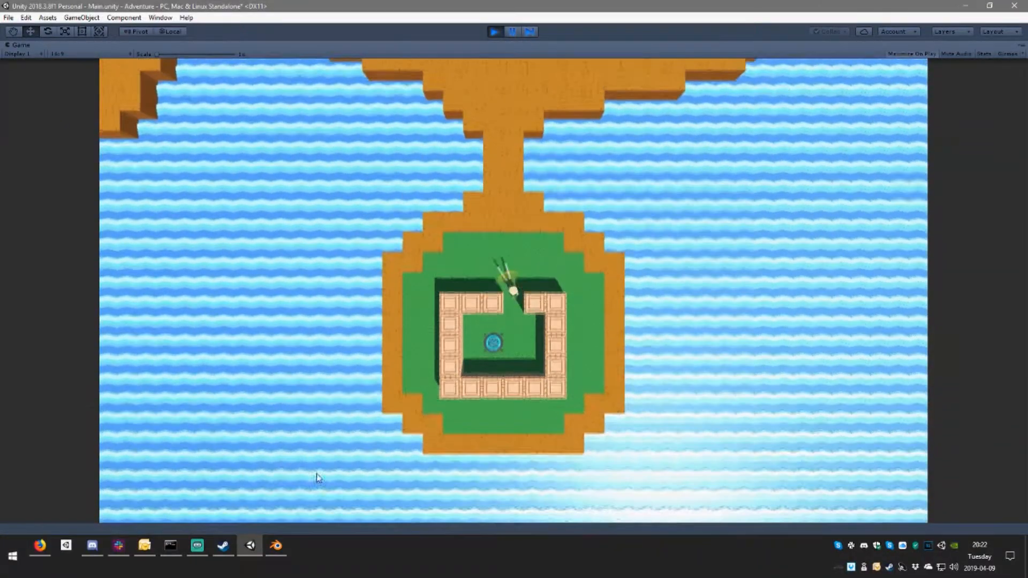
key("w")
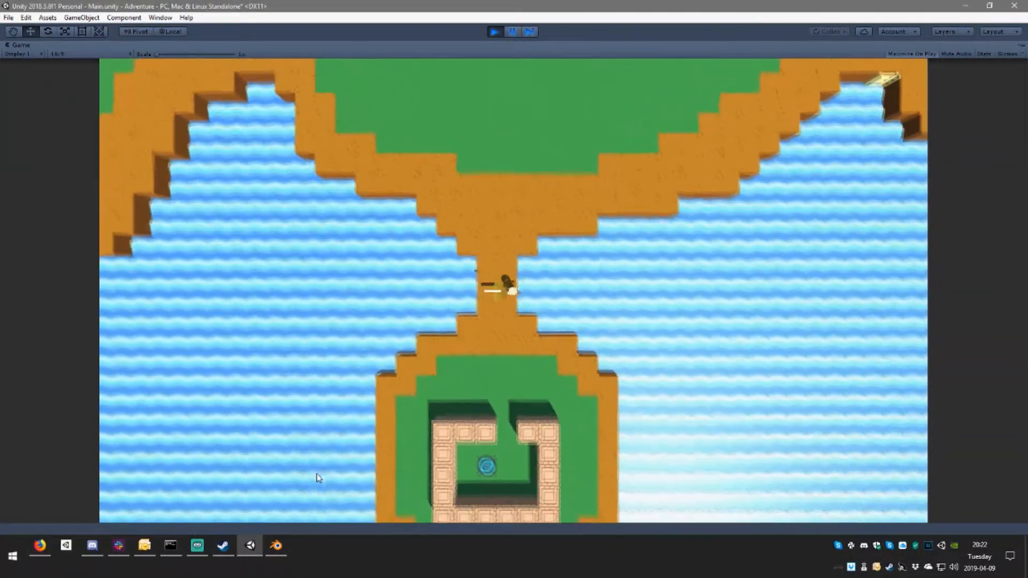
key("s")
key("d")
key("a")
key("w")
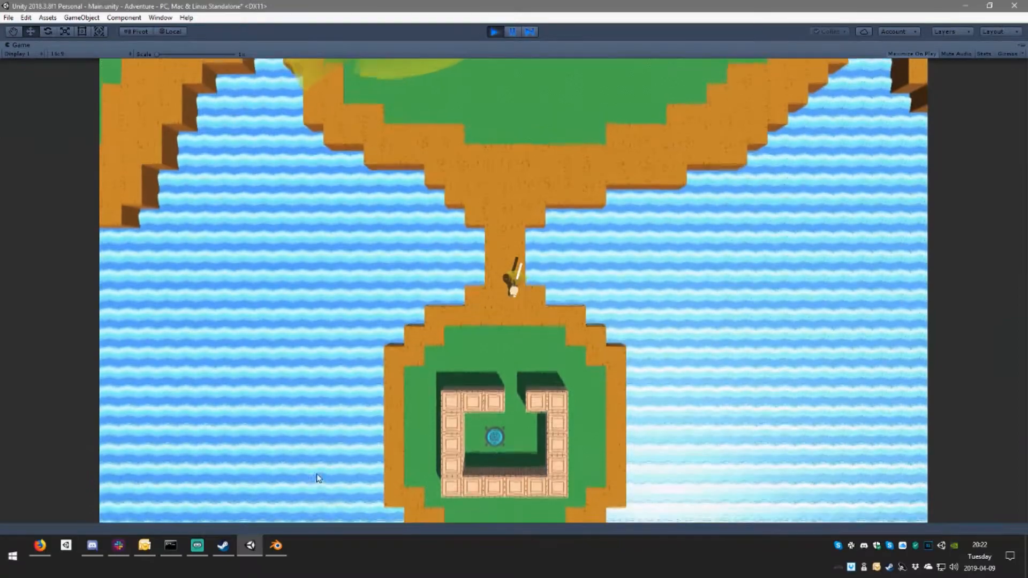
key("a")
key("s")
key("d")
key("w")
key("a")
key("s")
key("d")
key("w")
key("a")
key("s")
Step: Pause the game to examine the Movement blend tree, then resume and stop the game
left_click(515, 34)
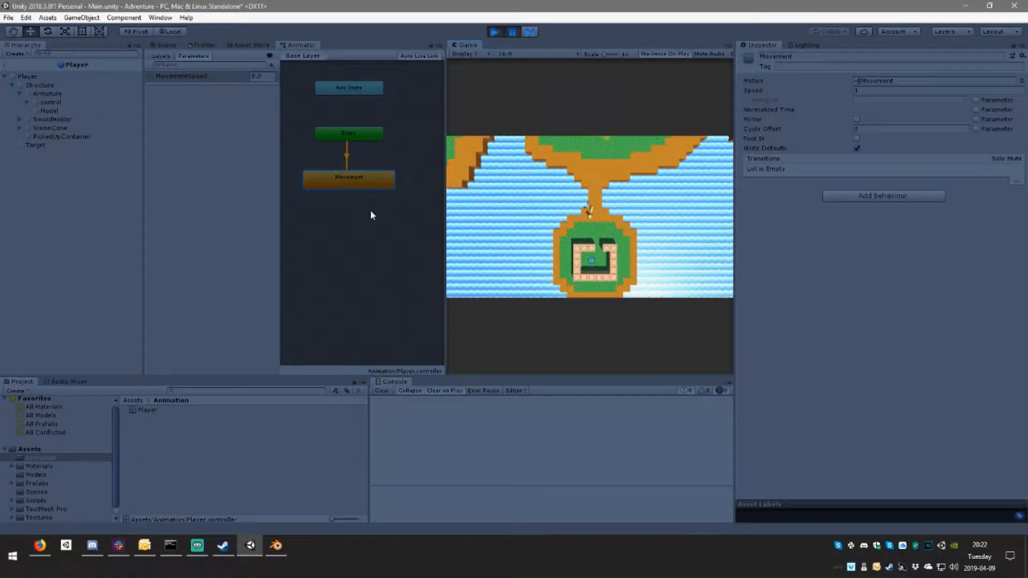
double_click(364, 185)
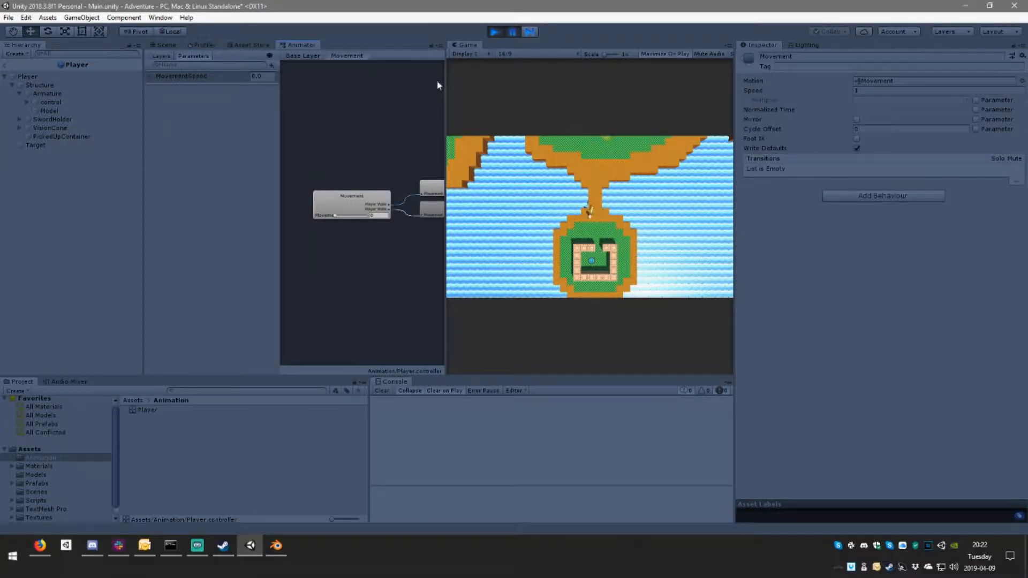
left_click(511, 33)
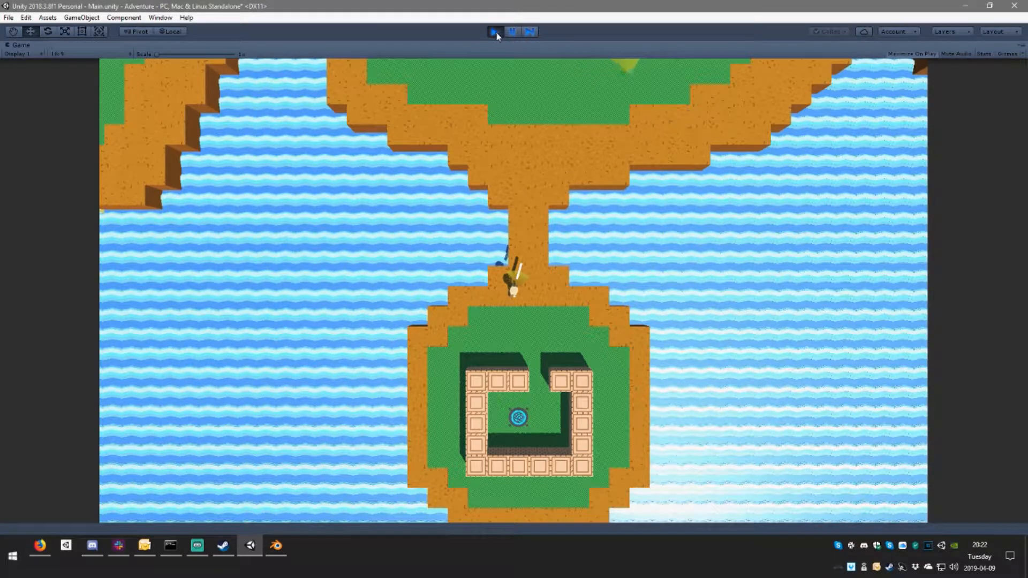
key("ctrl+p")
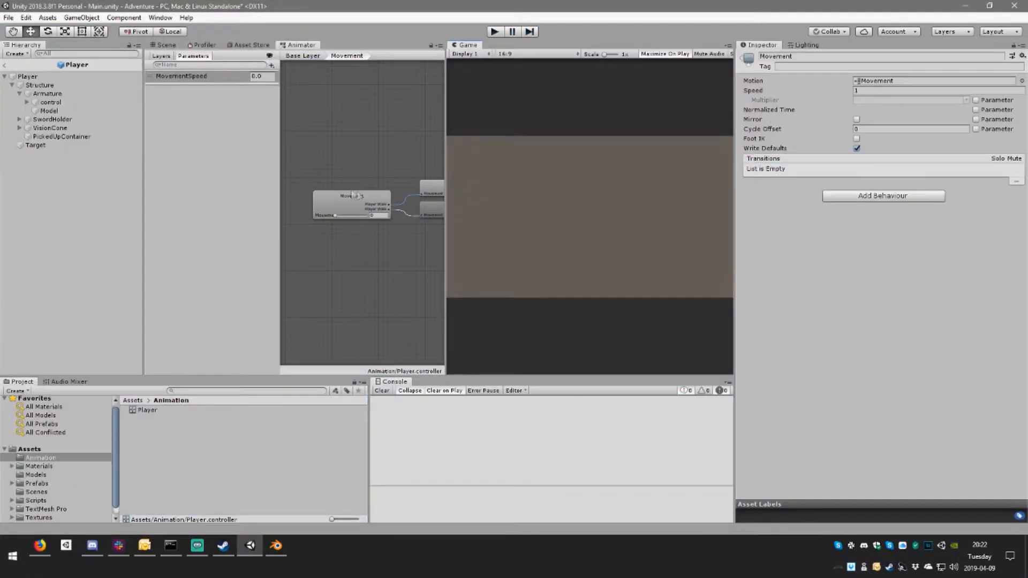
Step: Compare the components of the Model, control and Armature objects in the Player prefab
left_click(64, 110)
left_click(62, 103)
left_click(58, 95)
left_click(58, 109)
left_click(58, 104)
left_click(58, 102)
left_click(57, 109)
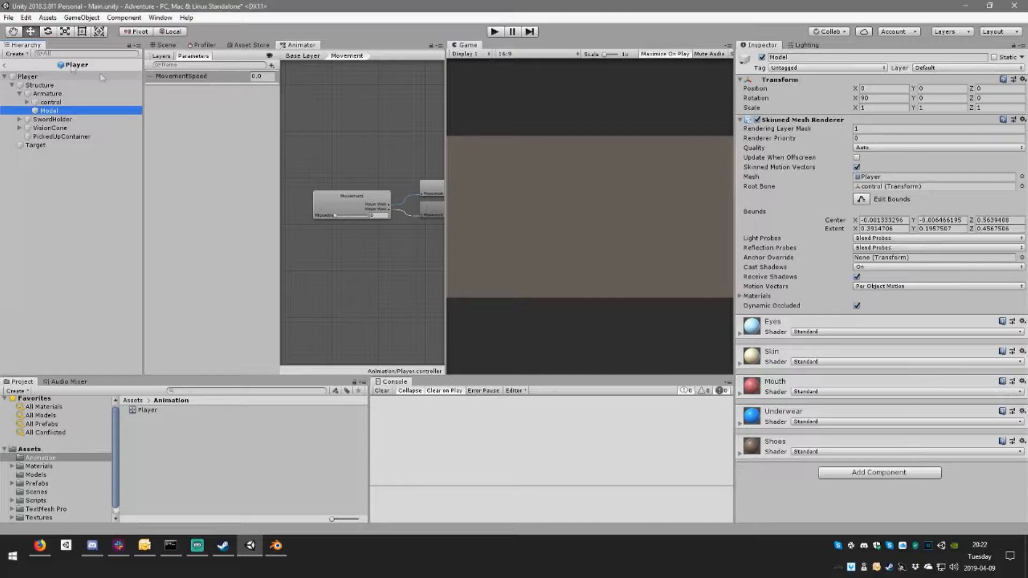
Step: Copy the Animator component from Armature and paste it as a new component on Model
left_click(51, 94)
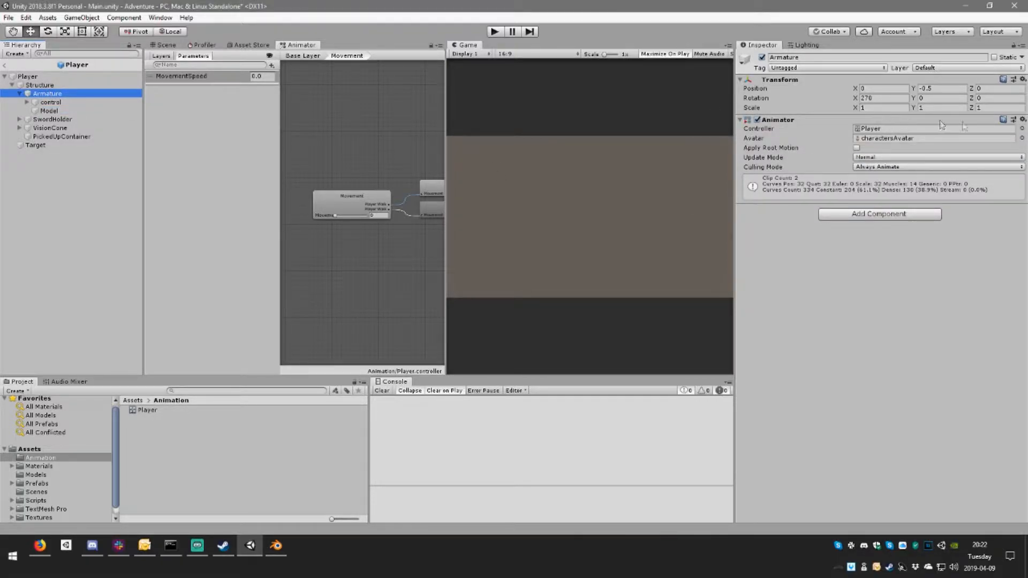
left_click(1024, 119)
left_click(934, 183)
left_click(49, 111)
left_click(1022, 120)
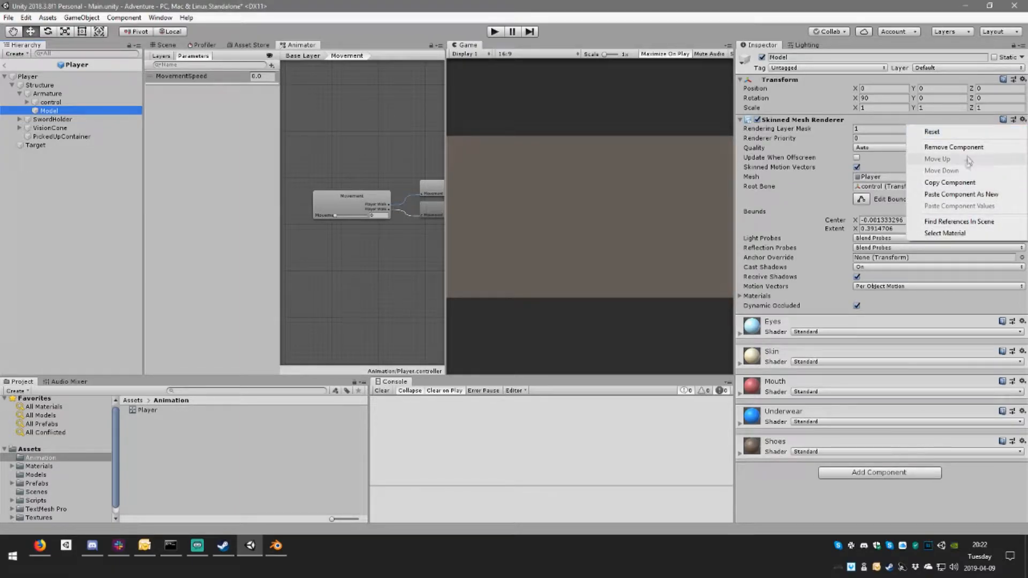
left_click(962, 194)
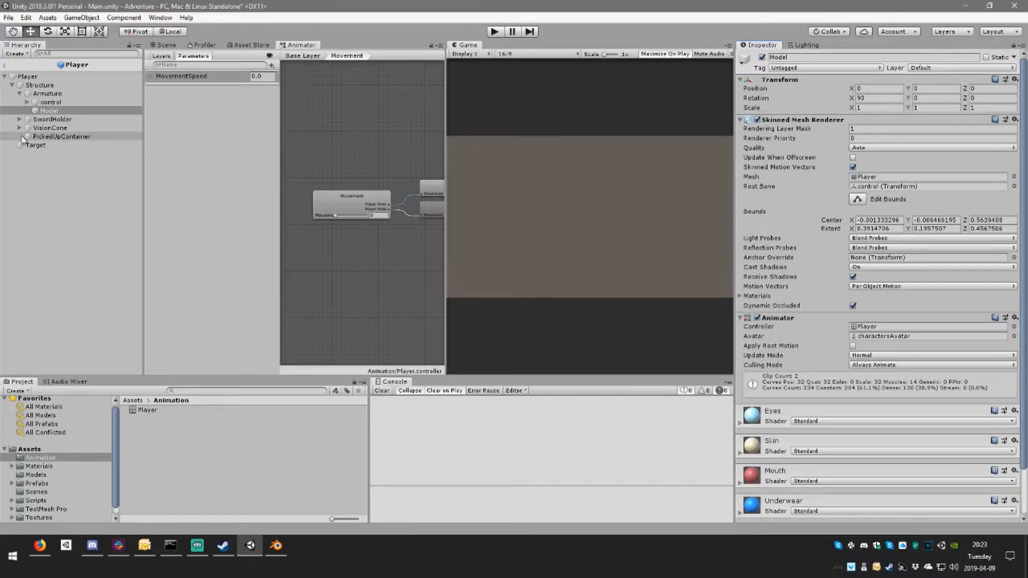
Step: Remove the Animator component from the Armature object
left_click(48, 94)
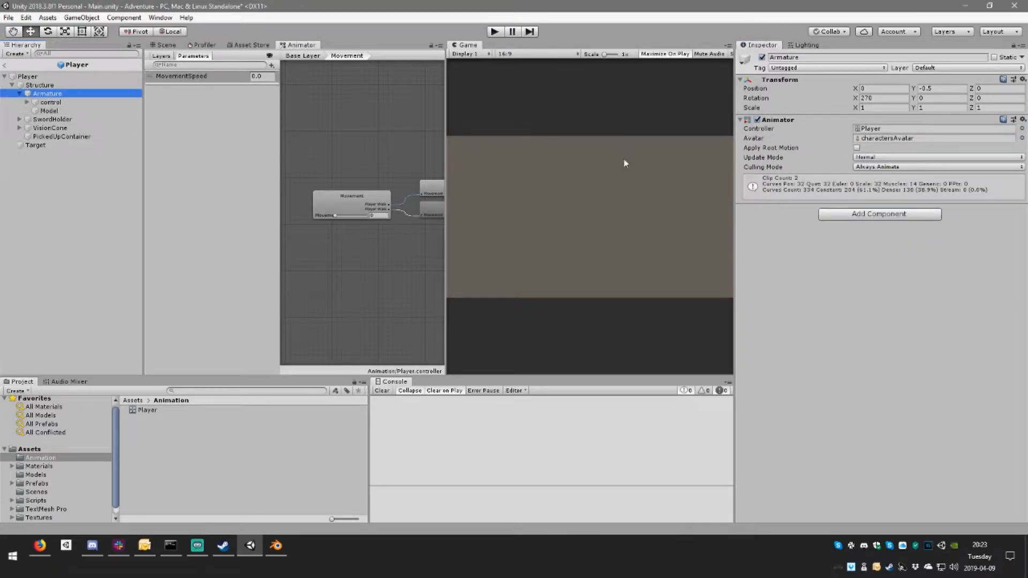
left_click(1022, 120)
left_click(959, 148)
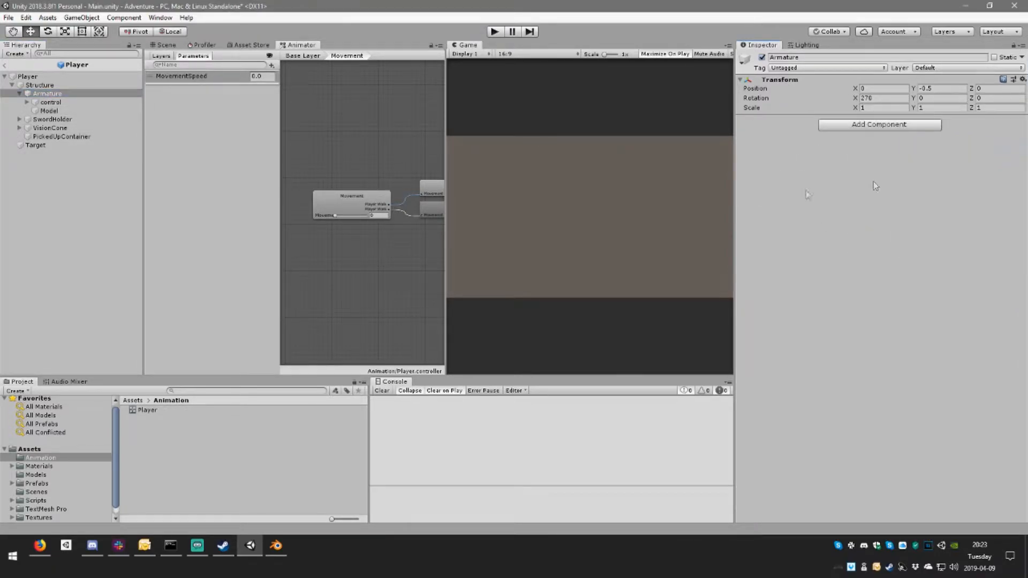
Step: Check the Model object's components, then run the game briefly to test its animation and stop it
left_click(51, 111)
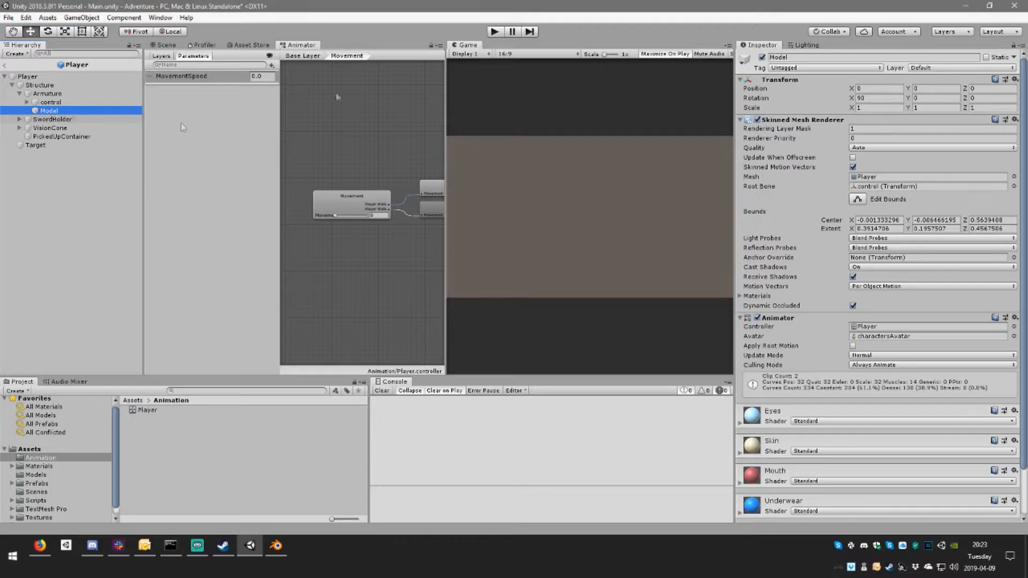
left_click(494, 33)
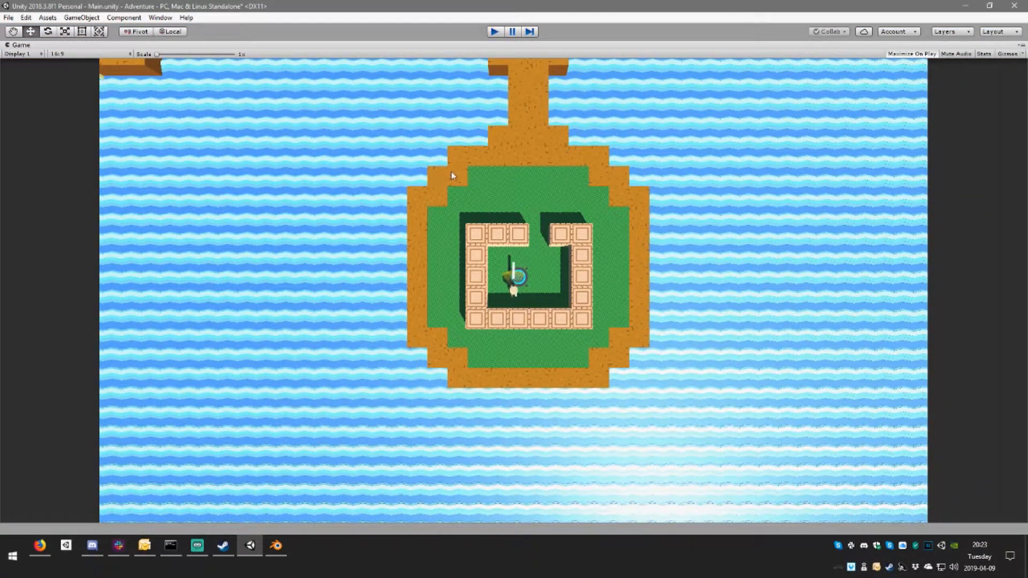
key("ctrl+p")
Step: Examine the components of Armature and control and the Skinned Mesh Renderer and Animator settings on Model
left_click(47, 93)
left_click(58, 103)
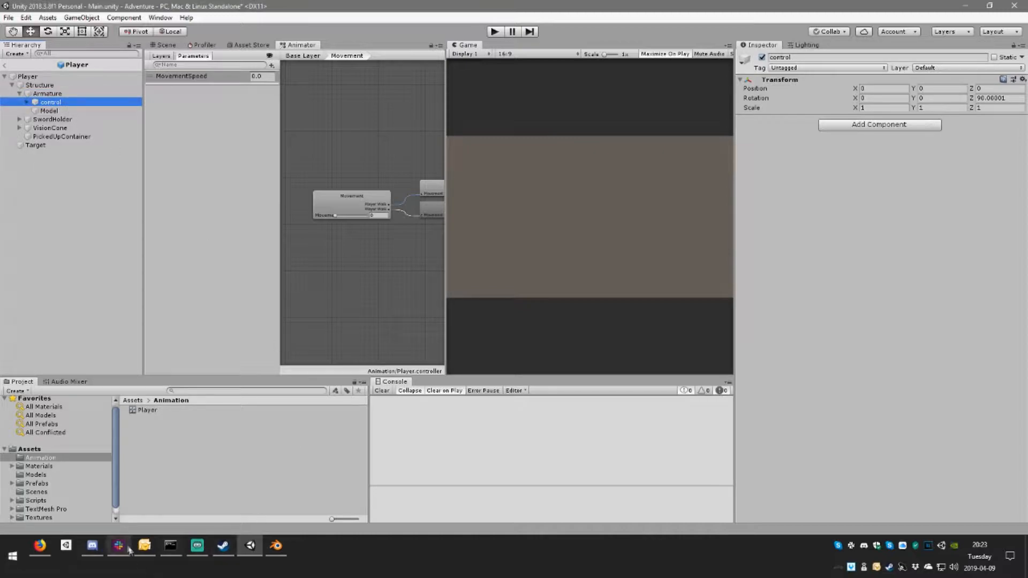
left_click(59, 94)
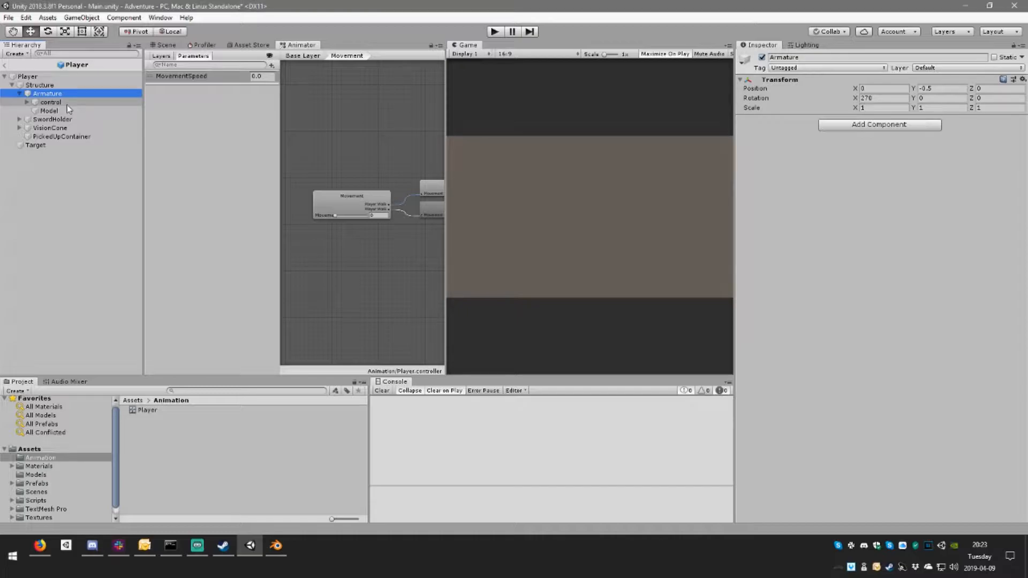
left_click(56, 112)
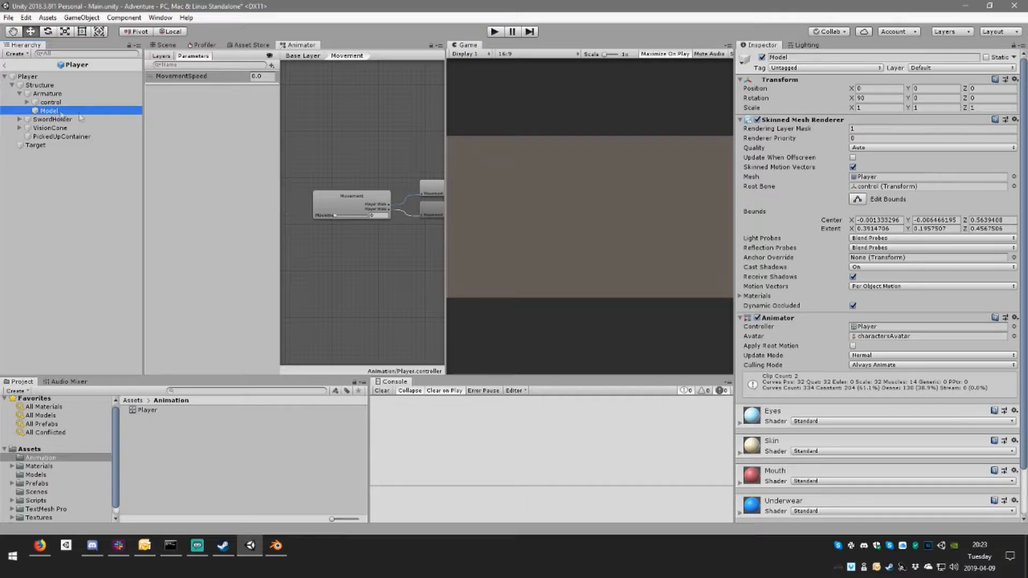
scroll(866, 323, "down", 1)
scroll(840, 302, "up", 1)
Step: Preview the Movement blend tree's animation on the character and check its Adjust Time Scale options
left_click(146, 411)
left_click(347, 201)
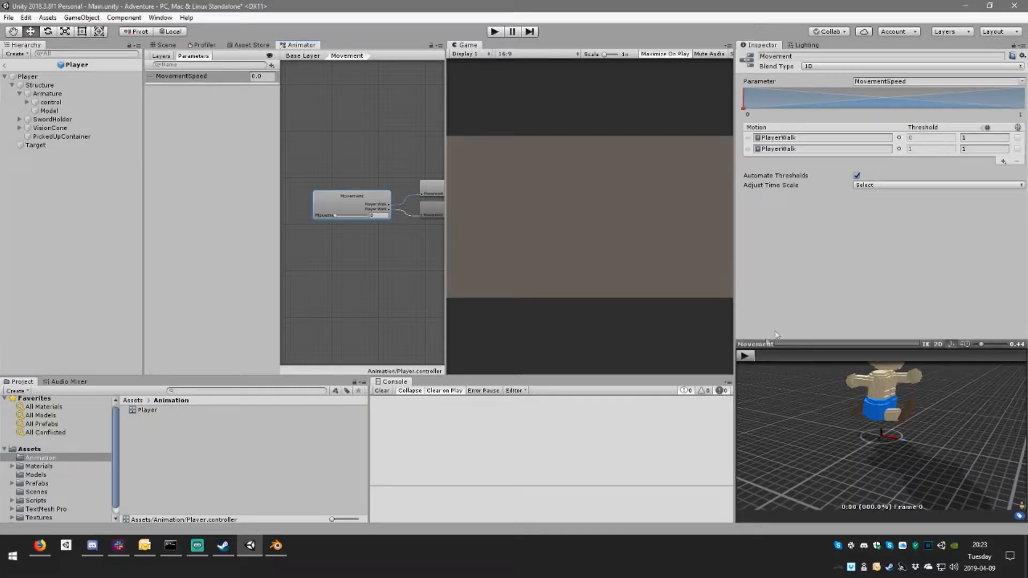
right_click_drag(933, 431, 905, 428)
scroll(891, 461, "down", 4)
scroll(905, 429, "up", 3)
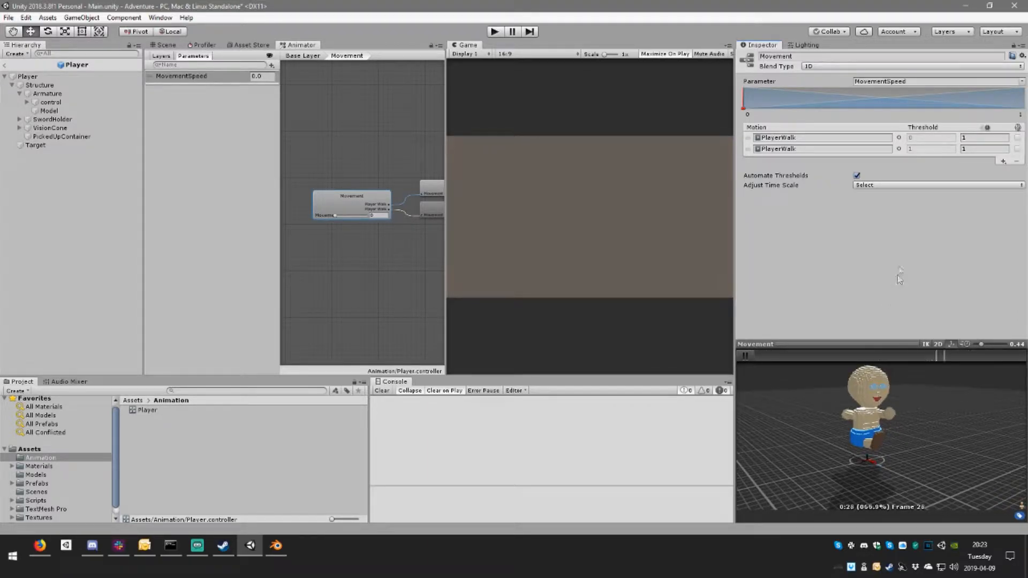
left_click(893, 185)
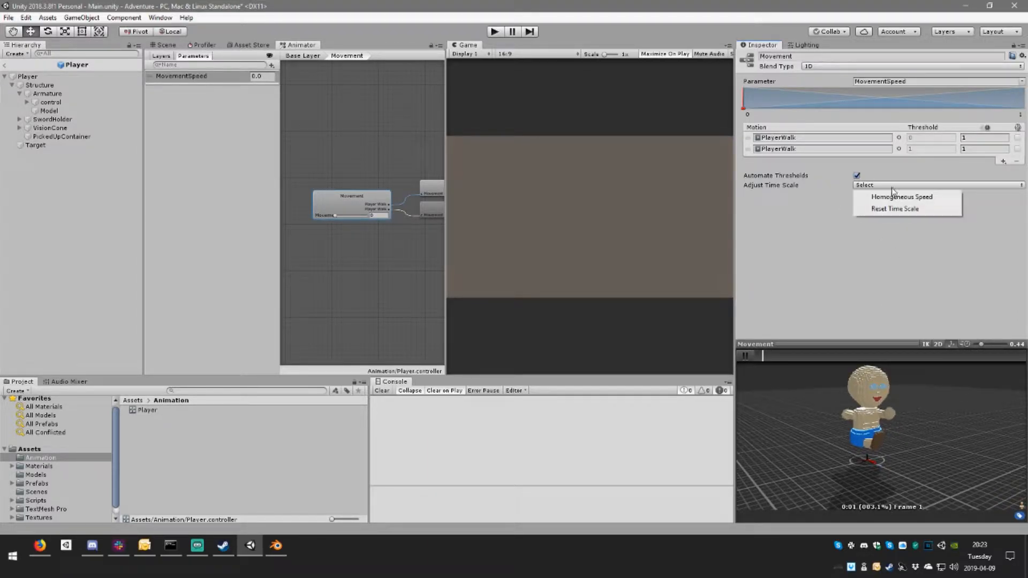
left_click(910, 199)
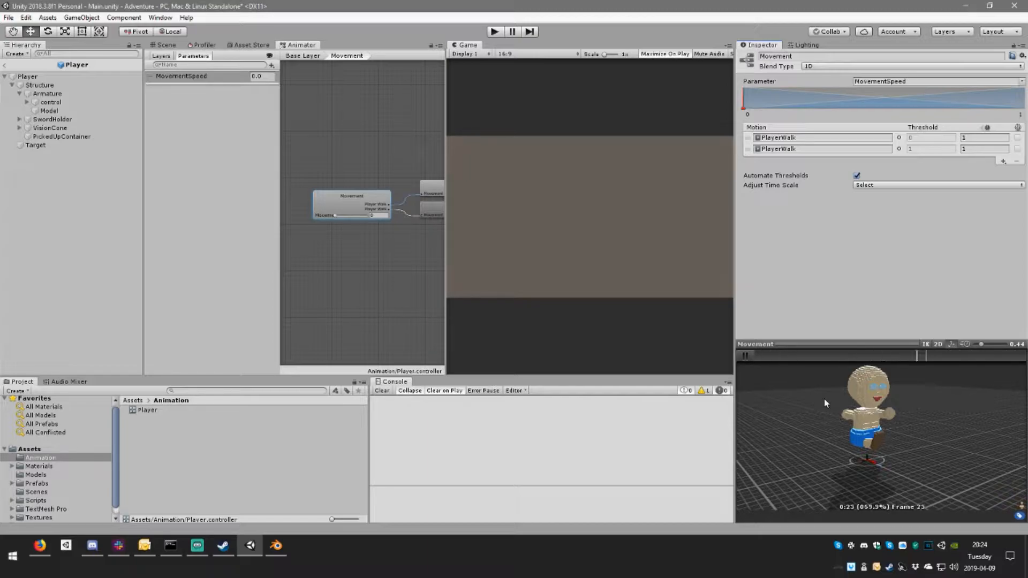
Step: Locate the PlayerWalk clip, review its import settings in the characters model and play its preview
left_click(793, 153)
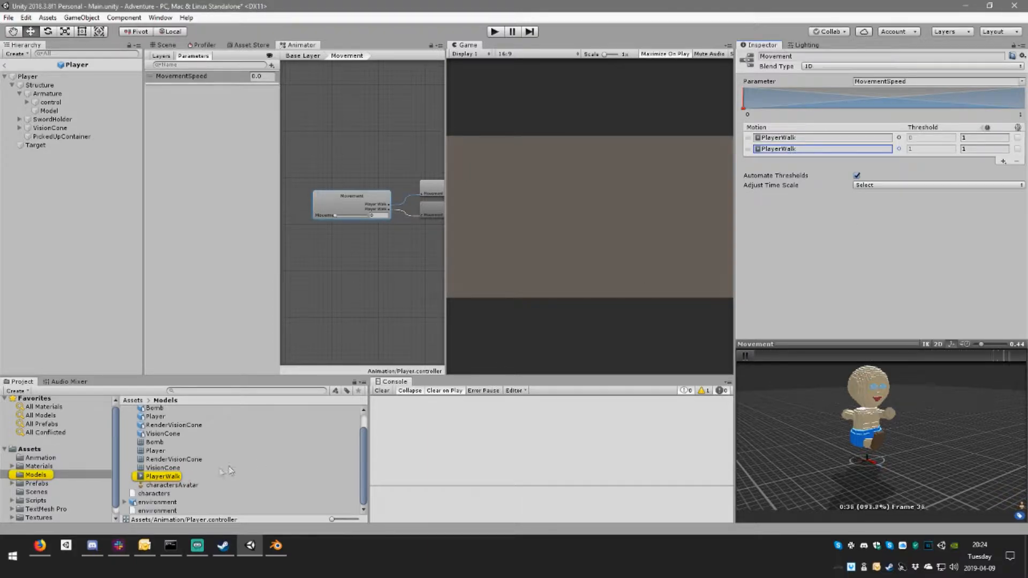
left_click(162, 477)
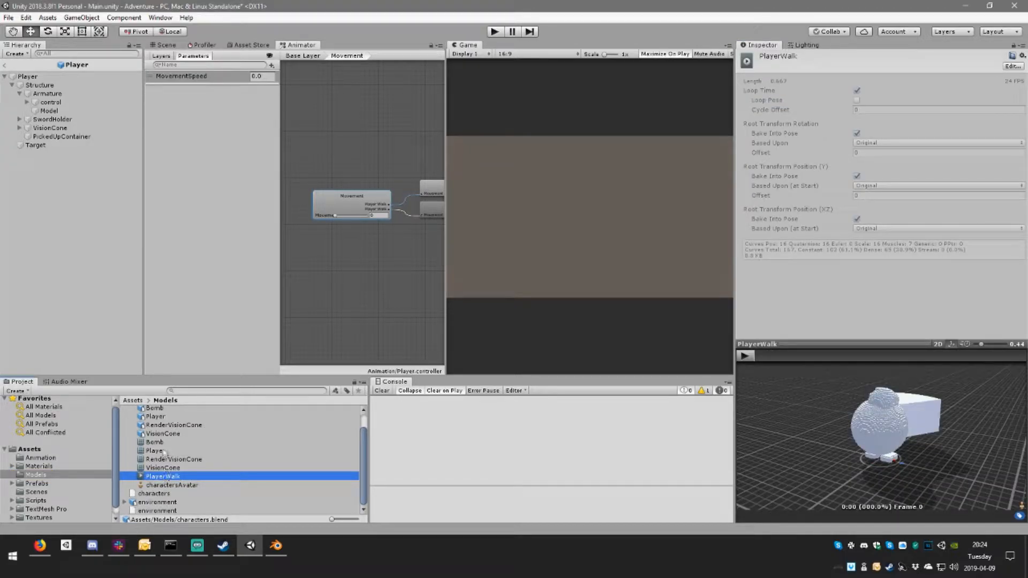
scroll(163, 455, "up", 1)
left_click(160, 410)
scroll(905, 246, "down", 5)
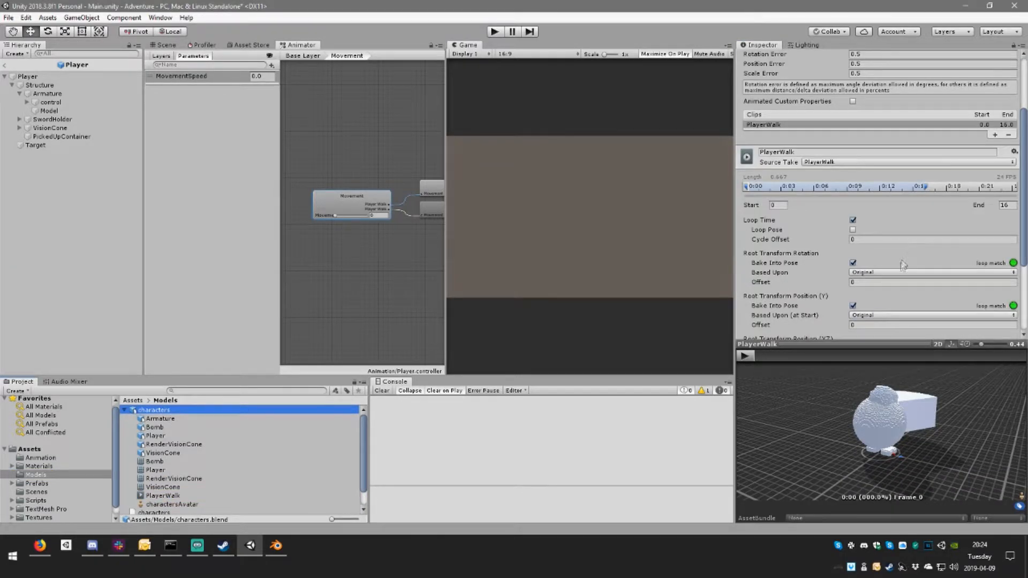
left_click(746, 356)
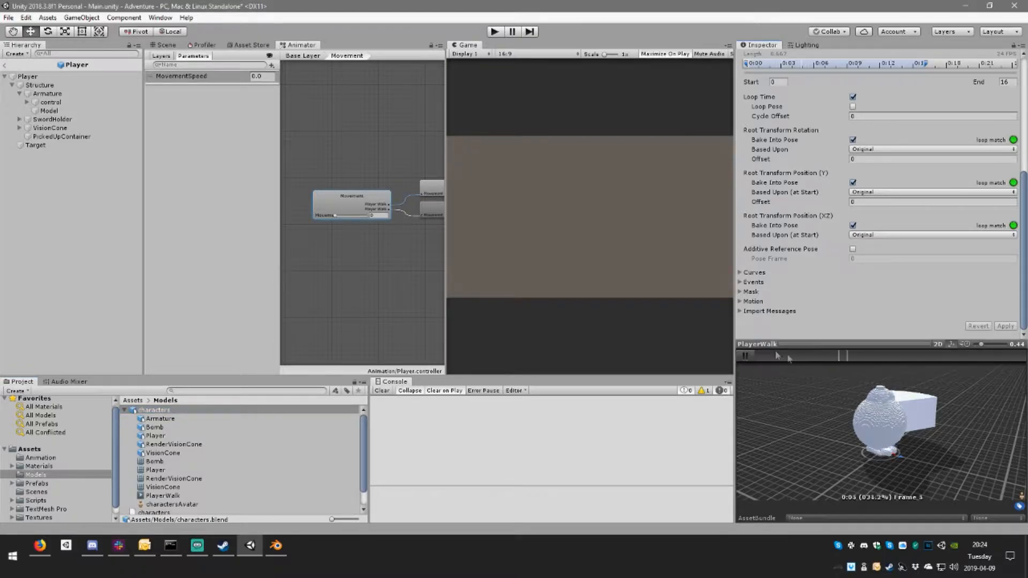
left_click(747, 355)
scroll(808, 365, "up", 2)
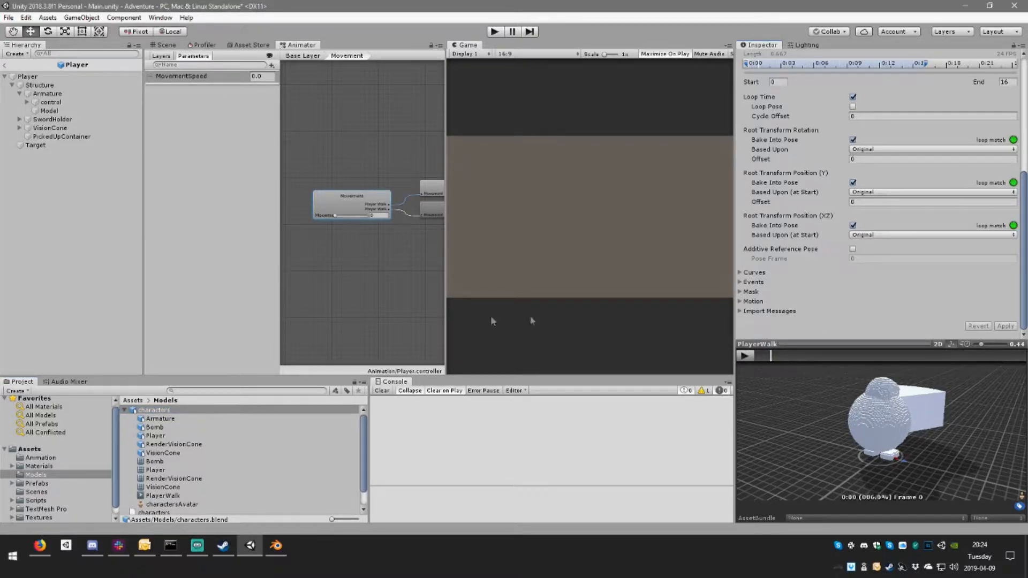
Step: Delete the Movement state from the base layer of the Player controller
left_click(38, 458)
left_click(172, 417)
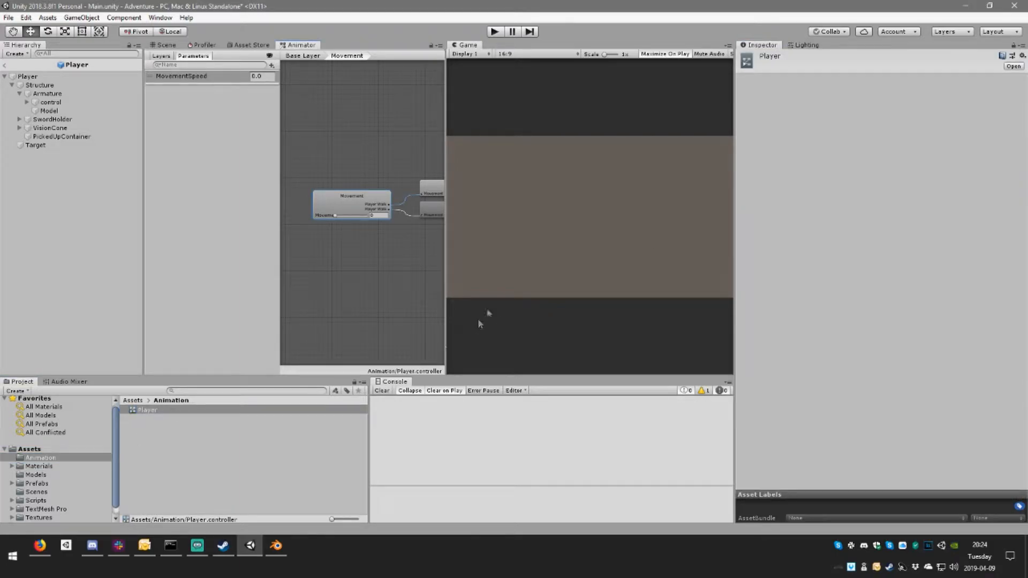
left_click_drag(379, 223, 339, 232)
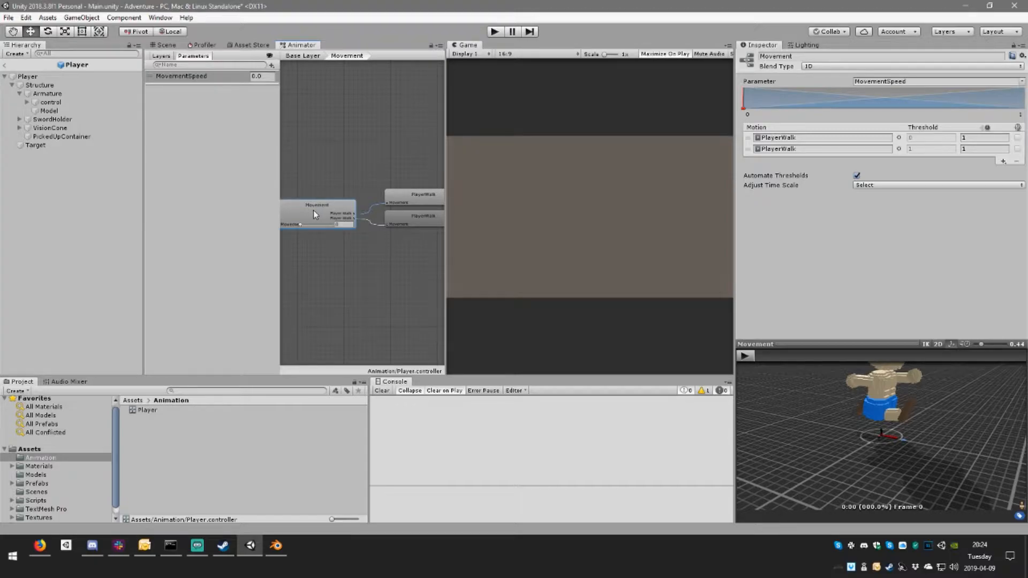
left_click(315, 56)
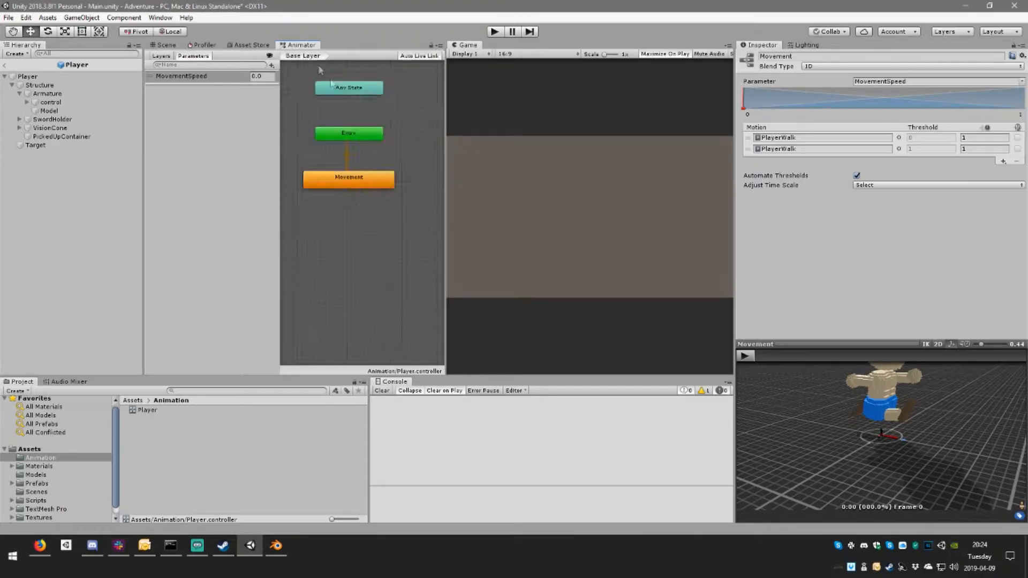
left_click(354, 176)
key("Delete")
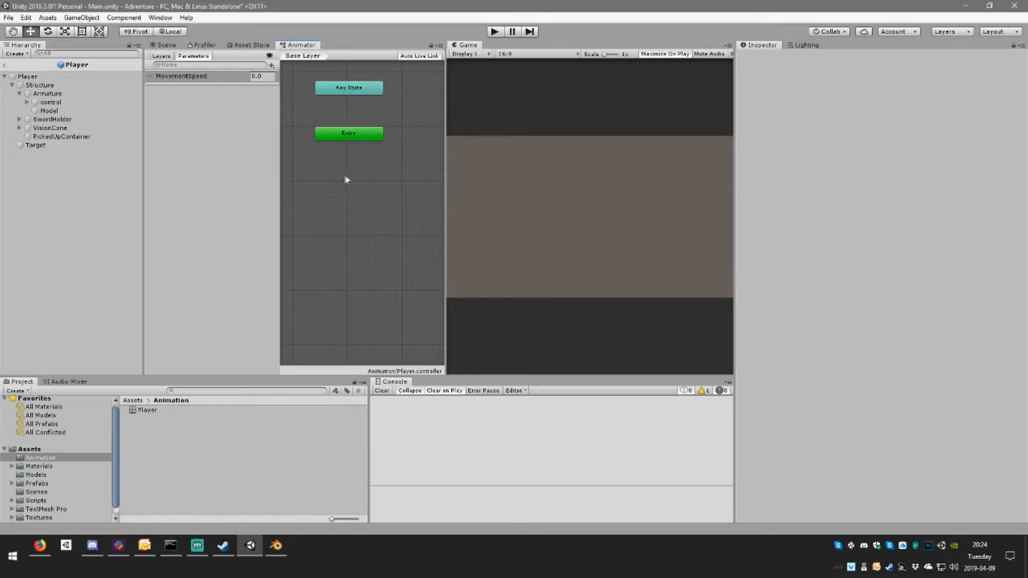
Step: Create an empty state in the base layer and place it directly below Entry
right_click(345, 176)
mouse_move(415, 188)
left_click(503, 183)
left_click_drag(384, 185, 344, 184)
Step: Assign PlayerWalk as the new state's motion and check the clip's location and the Entry transition
left_click(1022, 80)
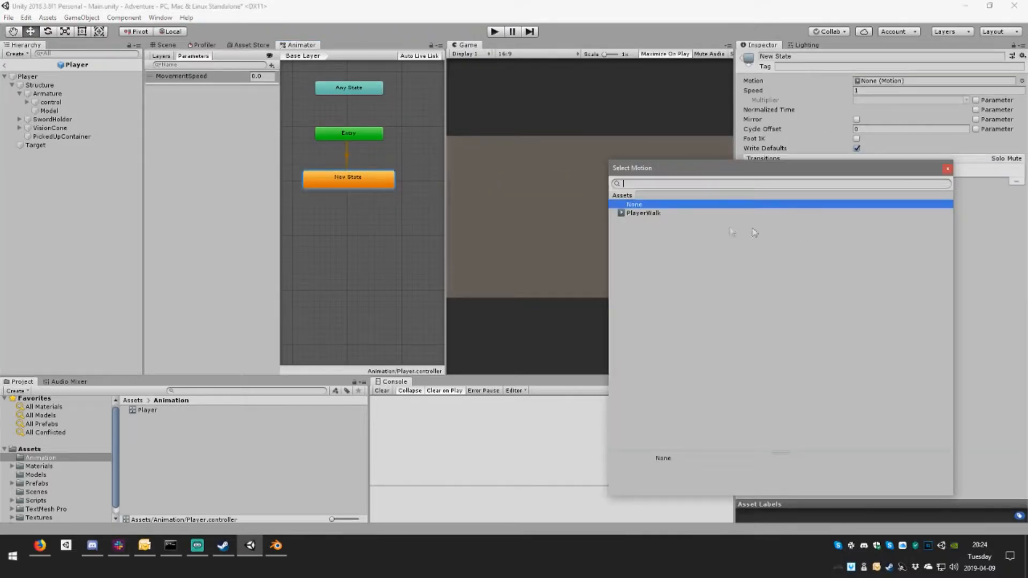
left_click(664, 214)
left_click(664, 213)
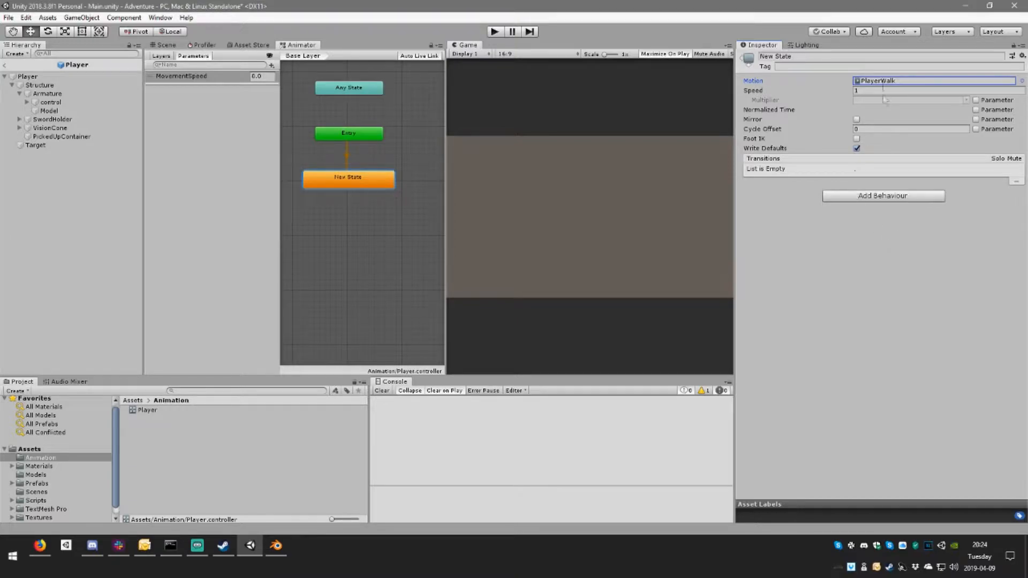
left_click(889, 80)
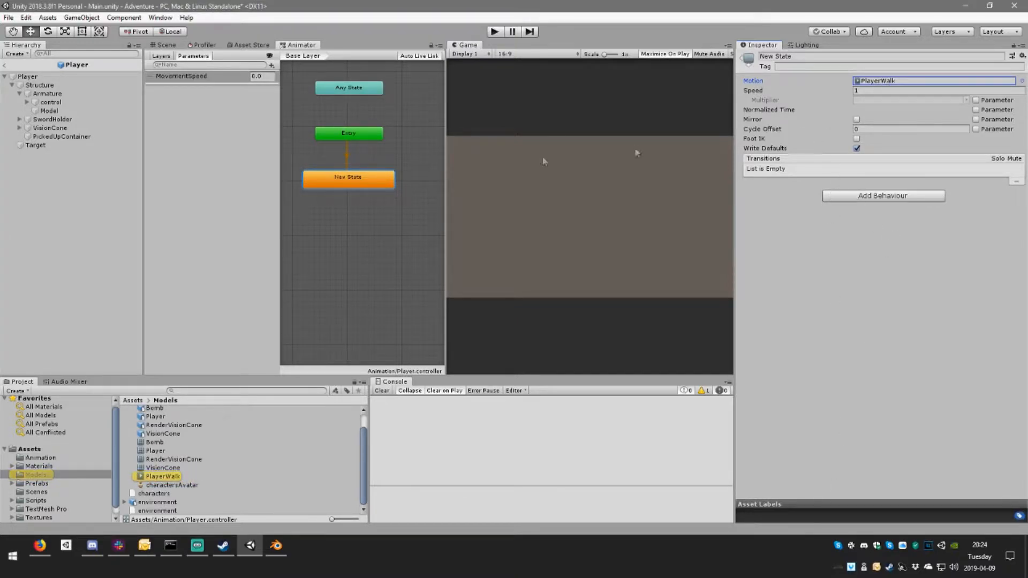
left_click(347, 156)
left_click(344, 181)
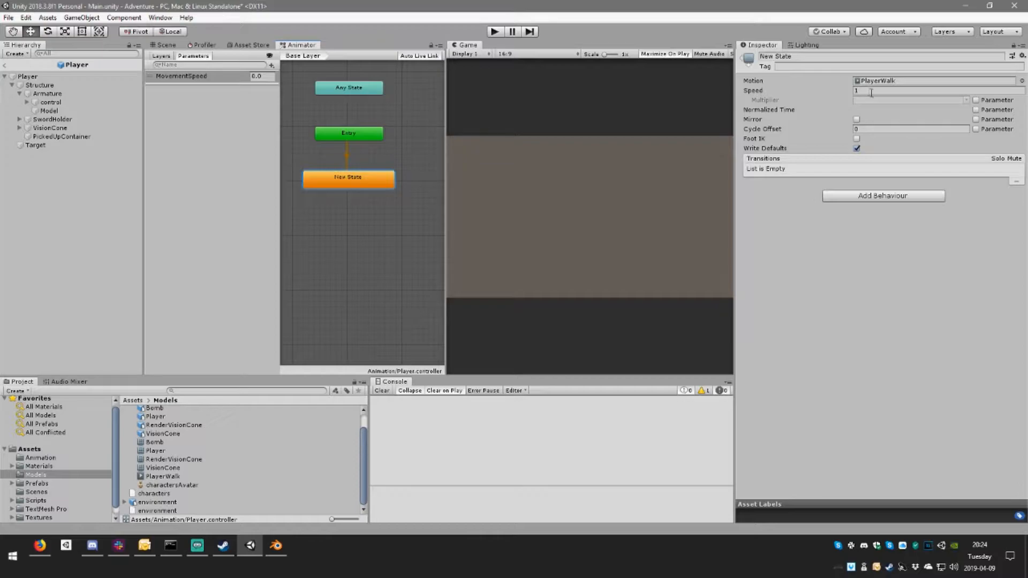
Step: Rename the new state as Walk and delete the MovementSpeed parameter from the Player controller
left_click(791, 57)
type("Walk")
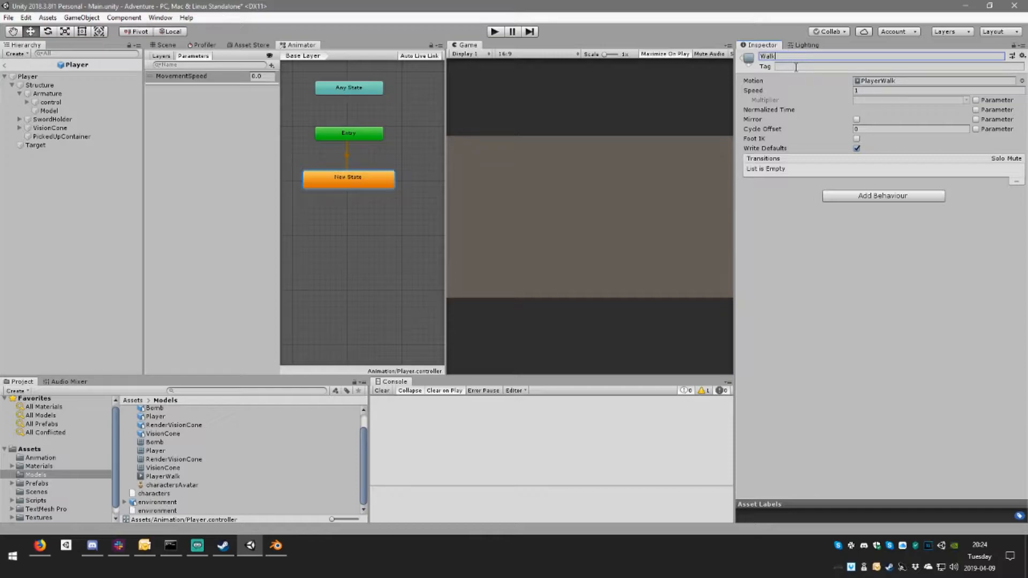
key("Return")
right_click(199, 82)
left_click(216, 88)
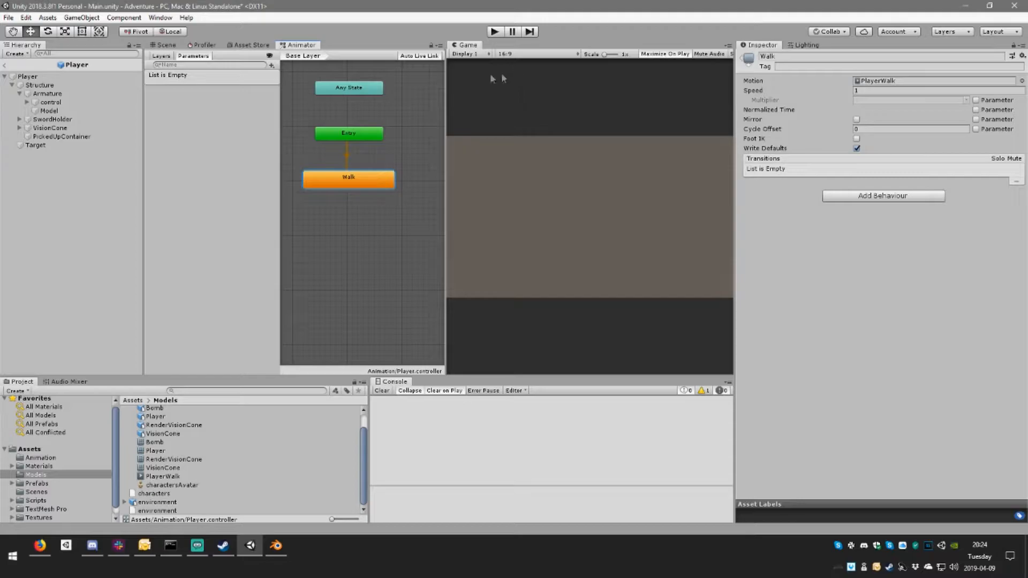
Step: Play-test the walk animation in game, and check the Model object's Animator, its avatar and the Walk state
left_click(497, 32)
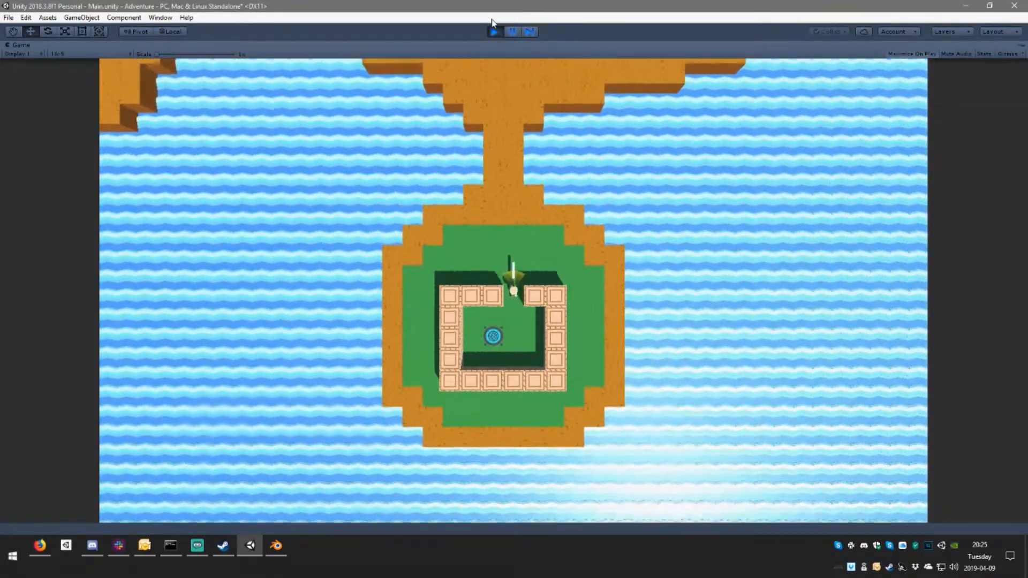
left_click(494, 32)
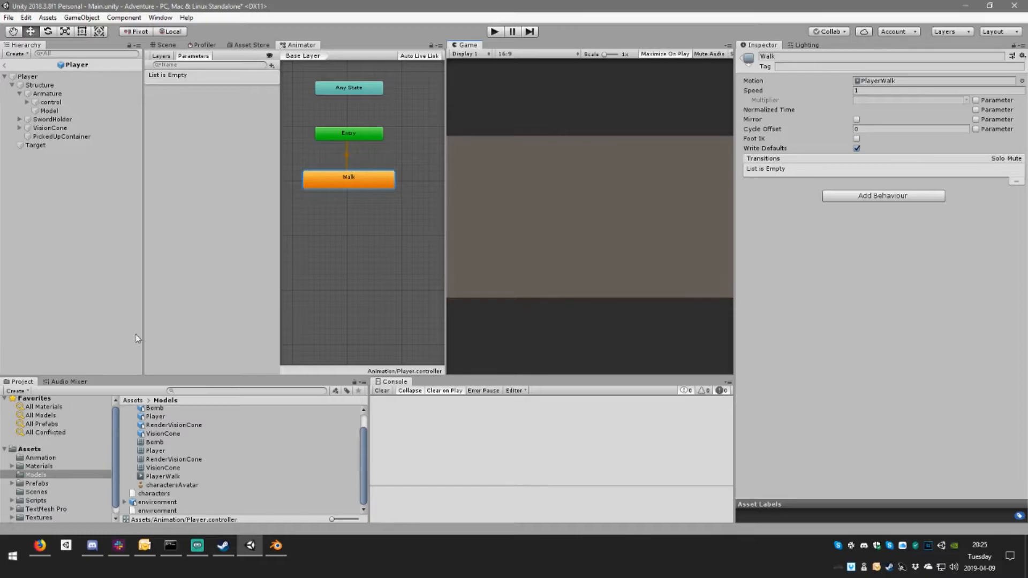
left_click(49, 111)
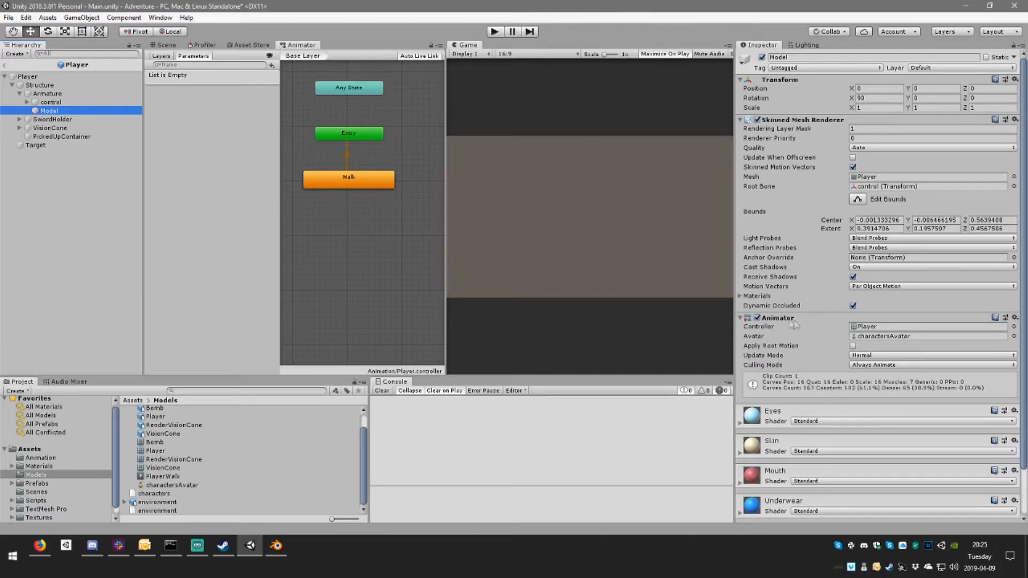
left_click(885, 336)
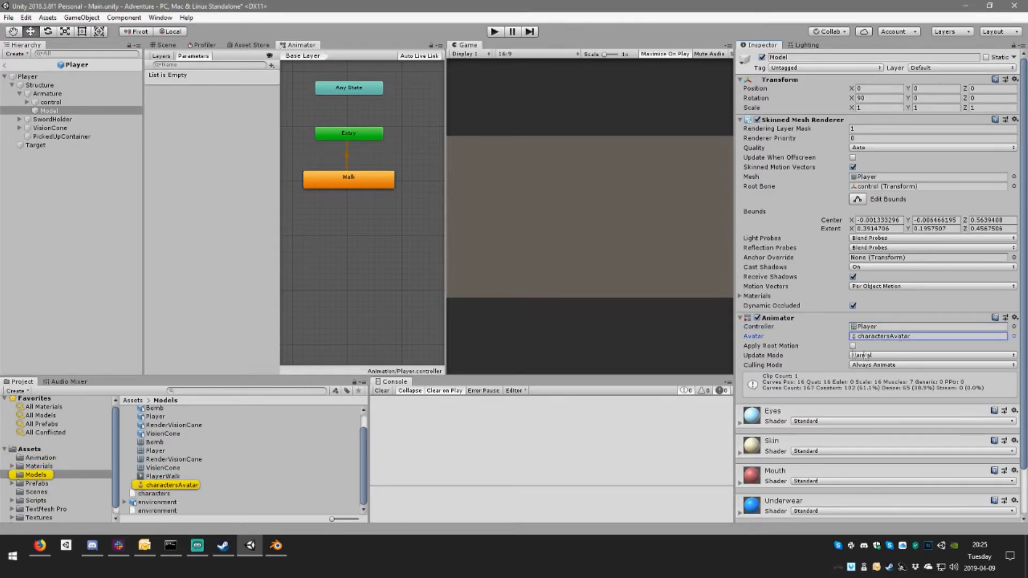
left_click(360, 181)
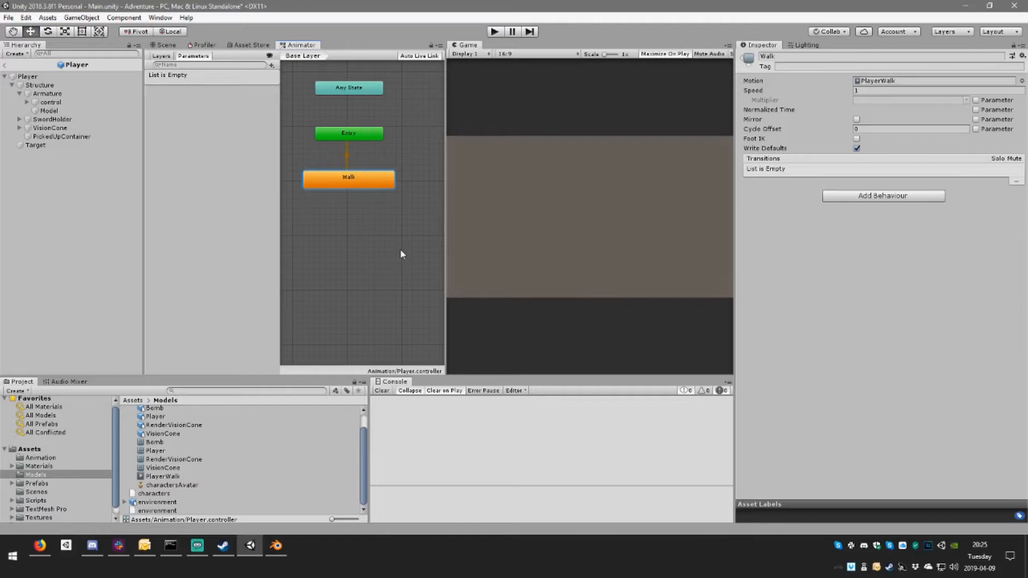
left_click(50, 102)
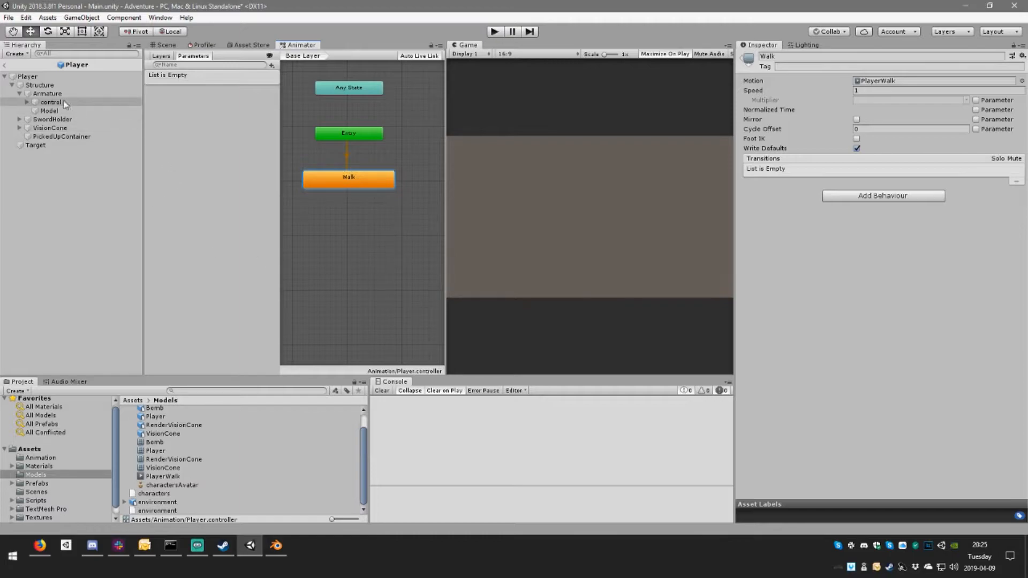
left_click(50, 110)
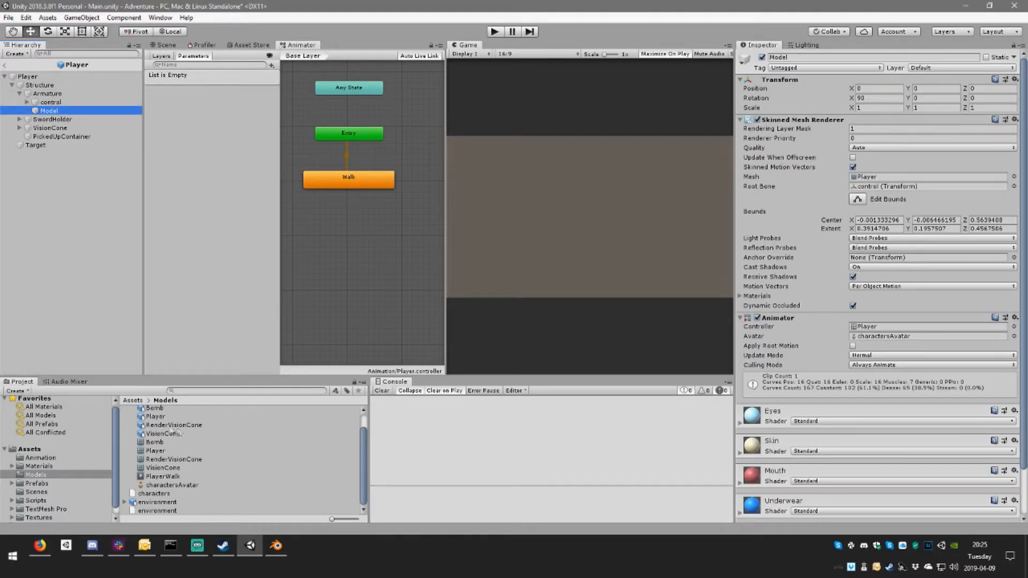
Step: Leave the Player prefab for the Main scene and place an instance of the characters model in it
scroll(153, 428, "up", 1)
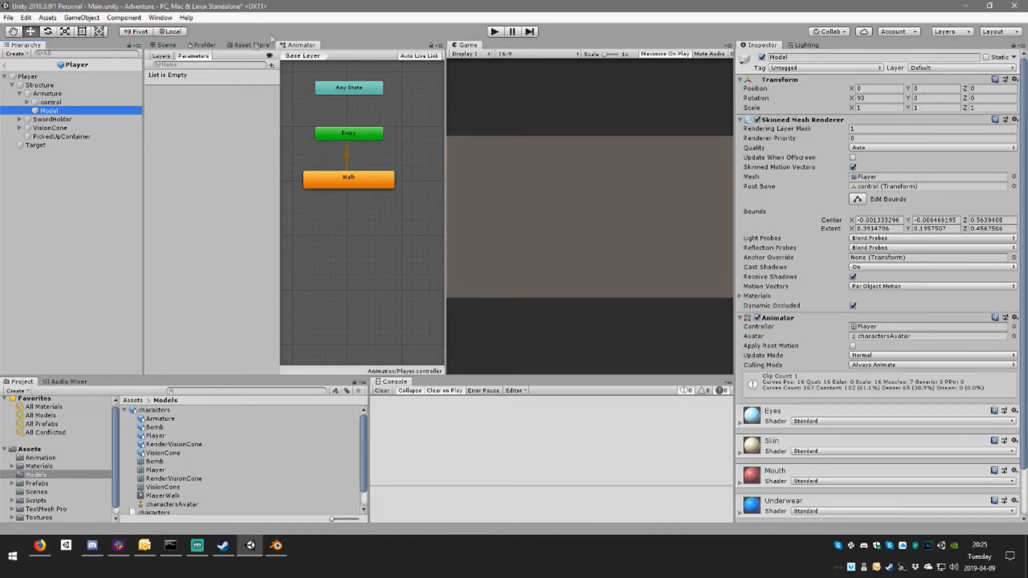
left_click(167, 45)
scroll(269, 327, "down", 2)
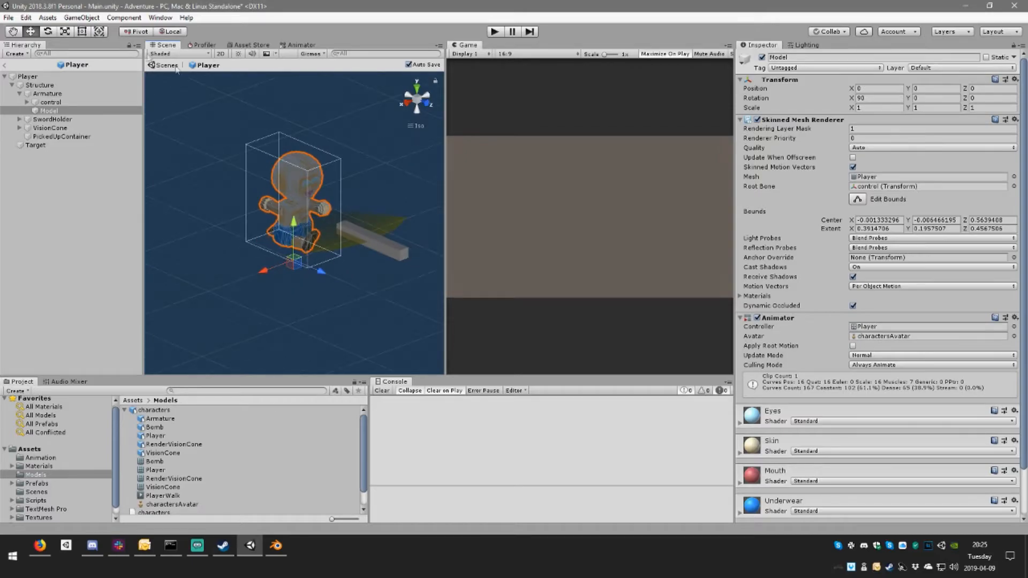
left_click(165, 65)
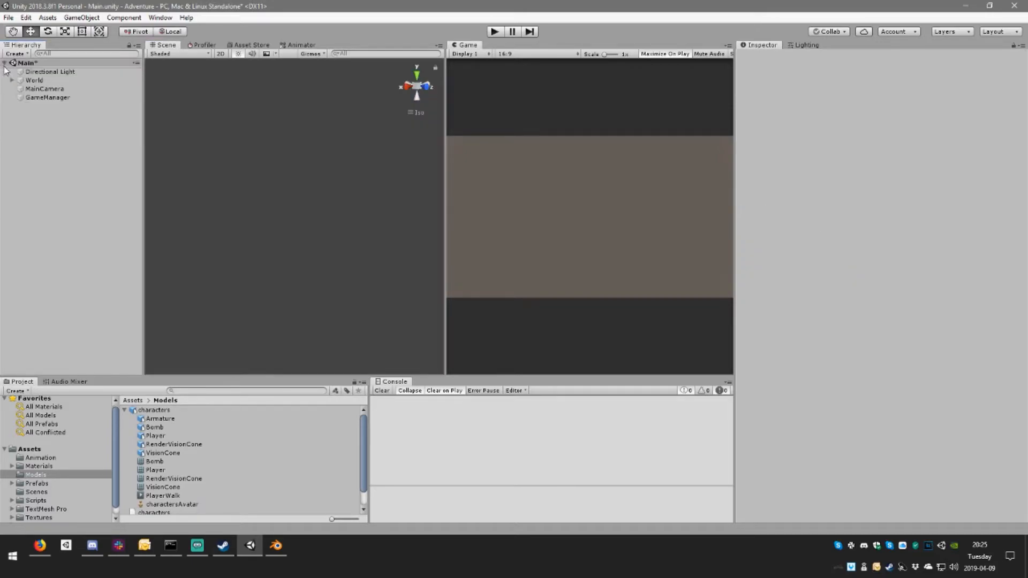
left_click_drag(159, 410, 285, 236)
right_click_drag(311, 260, 325, 208)
middle_click_drag(351, 169, 236, 155)
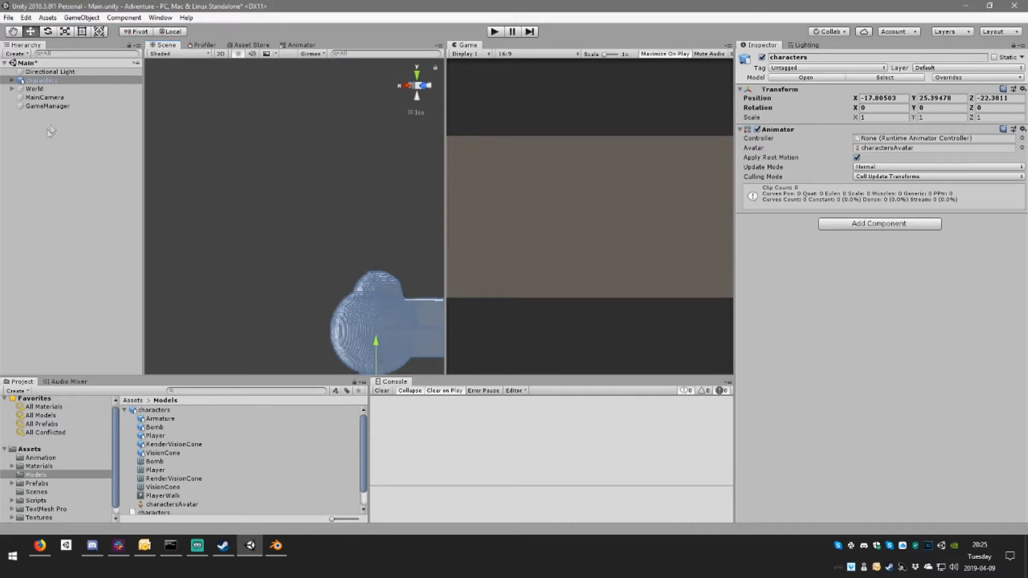
Step: Expand the Armature of the characters instance, and switch to Blender to examine how the Player mesh is parented there
left_click(12, 80)
left_click(47, 89)
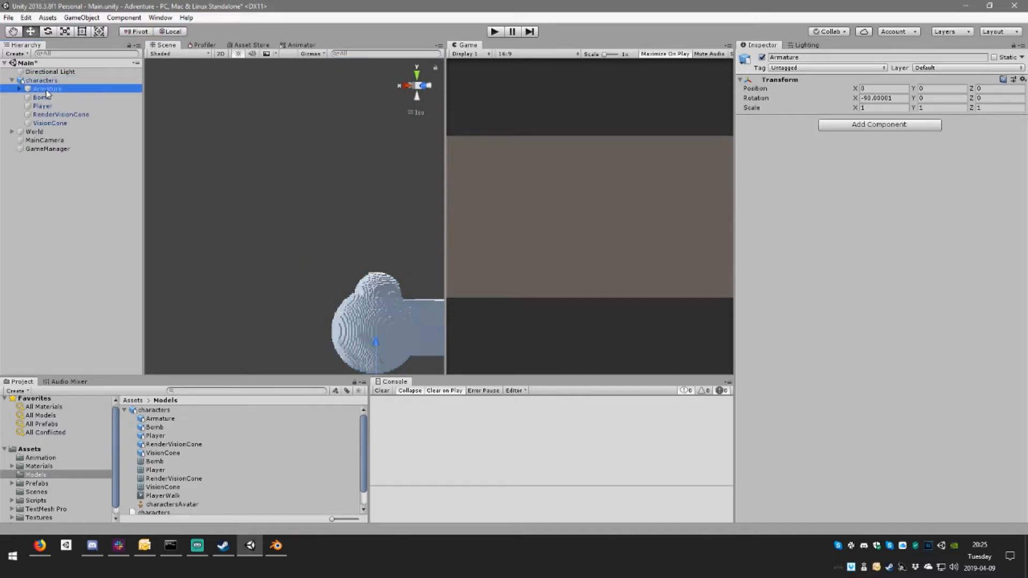
left_click(20, 88)
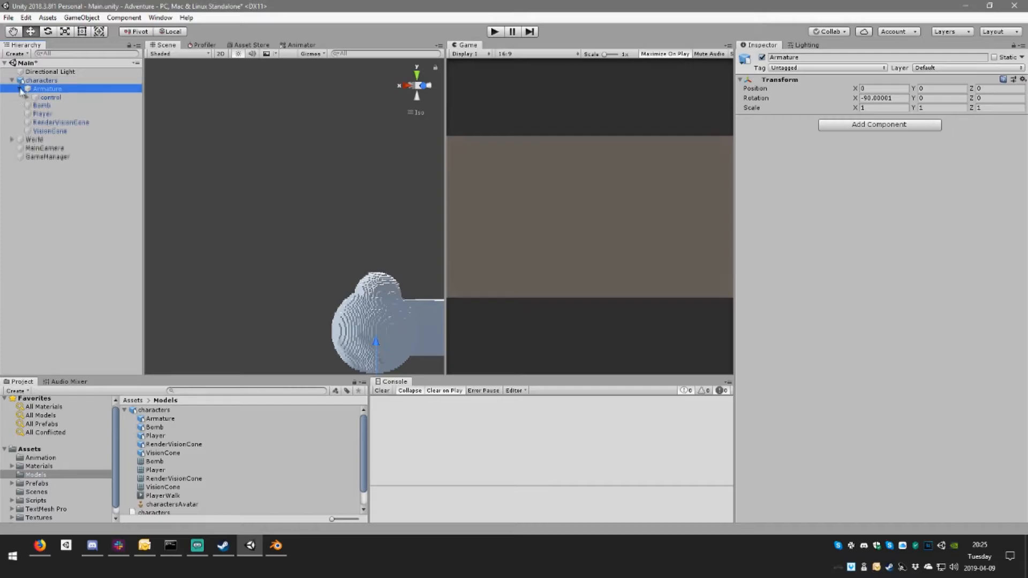
left_click(275, 546)
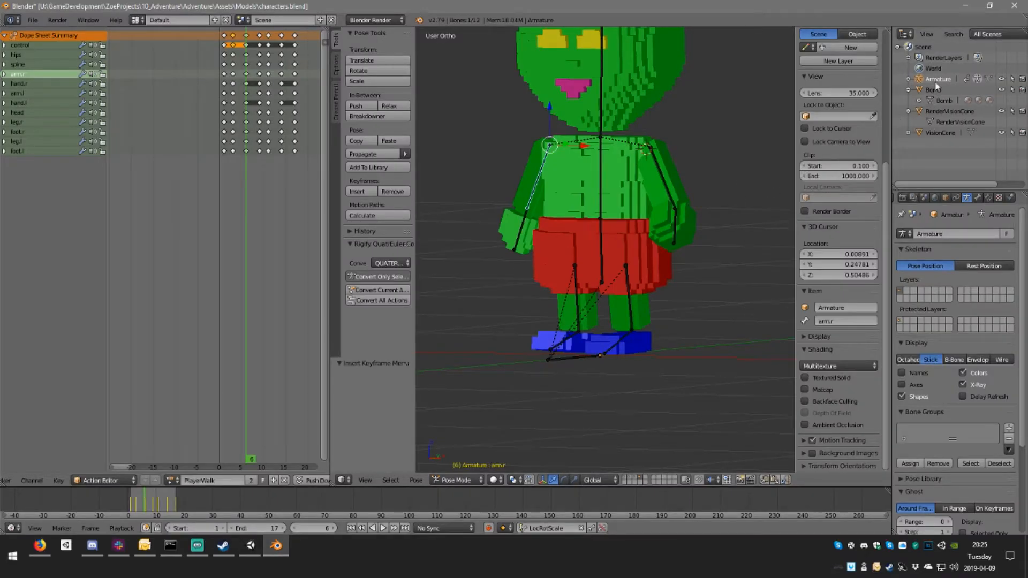
left_click(909, 79)
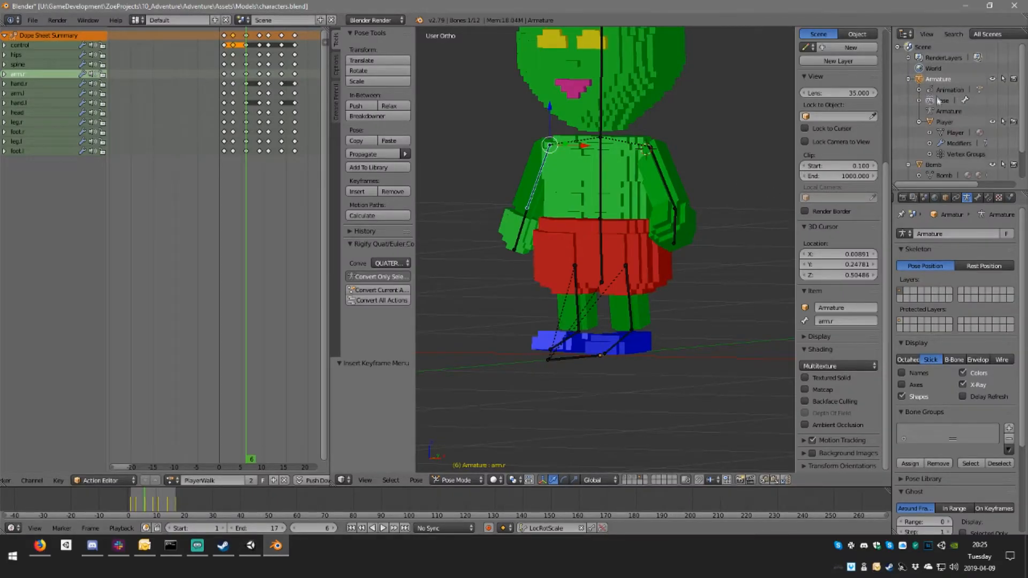
left_click(919, 122)
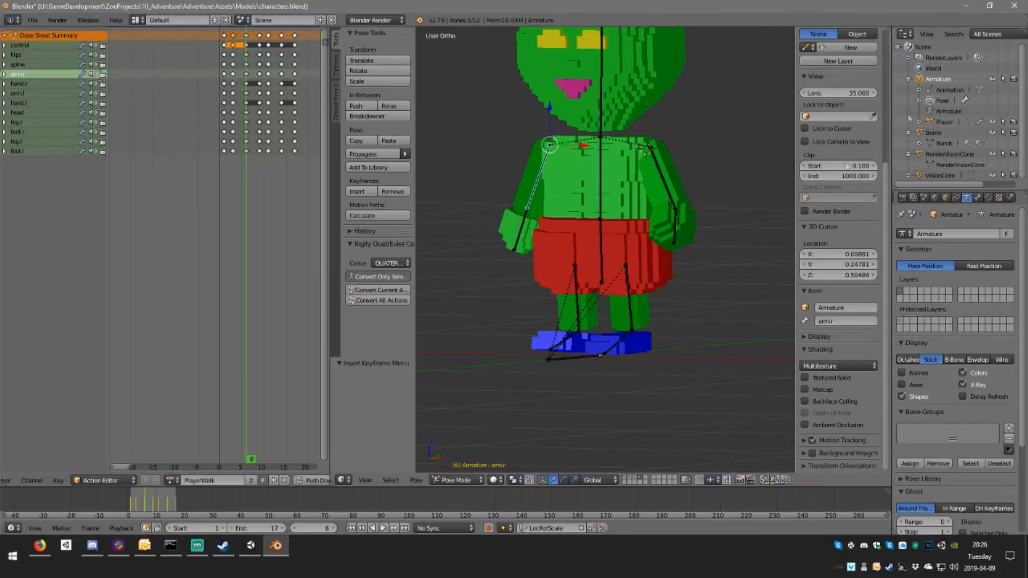
Step: Switch back to Unity and examine the Armature's bones and the Player object's Skinned Mesh Renderer in the characters instance
left_click(250, 545)
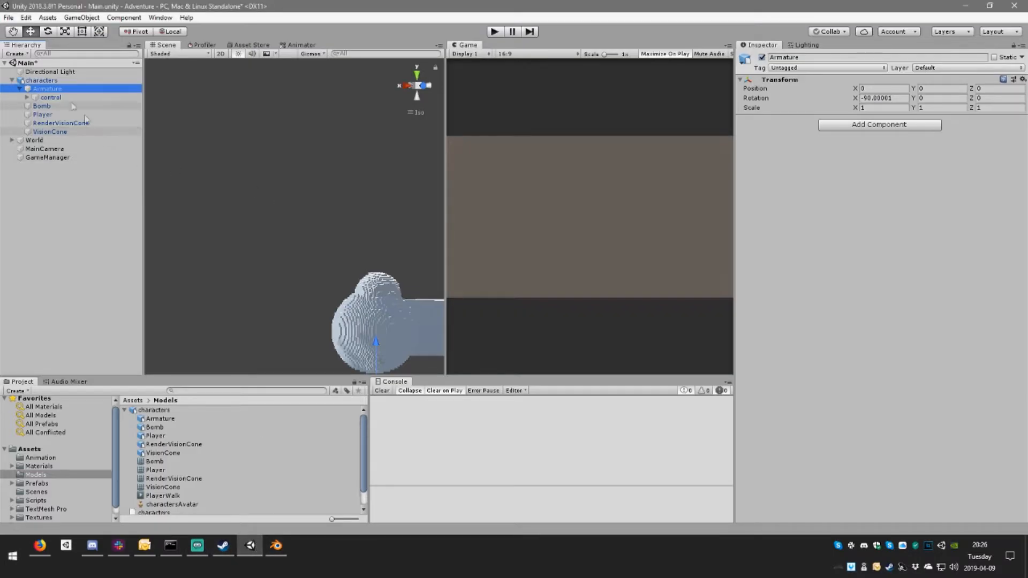
left_click(27, 98)
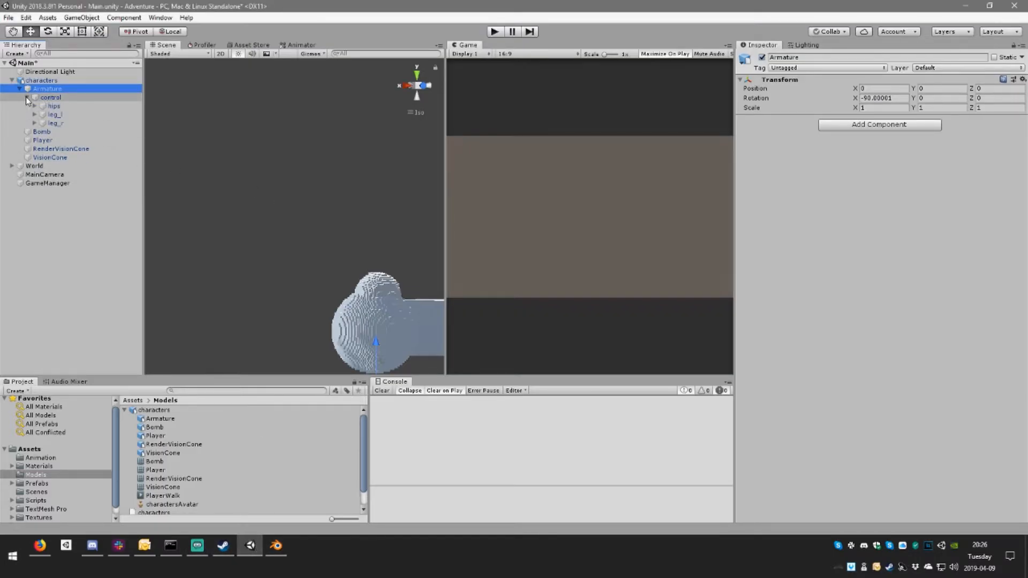
left_click(51, 140)
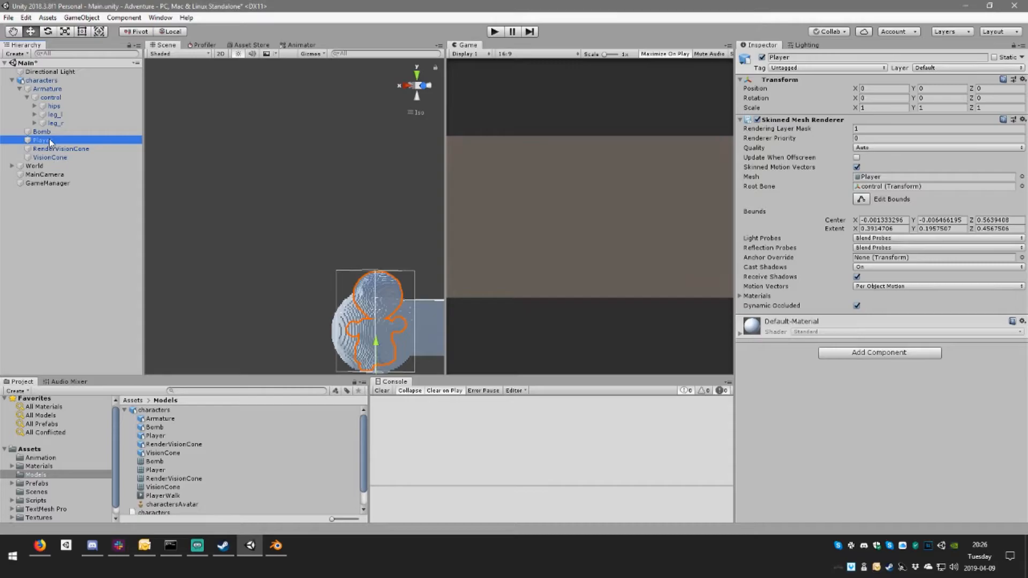
left_click(27, 97)
left_click(54, 124)
left_click(52, 116)
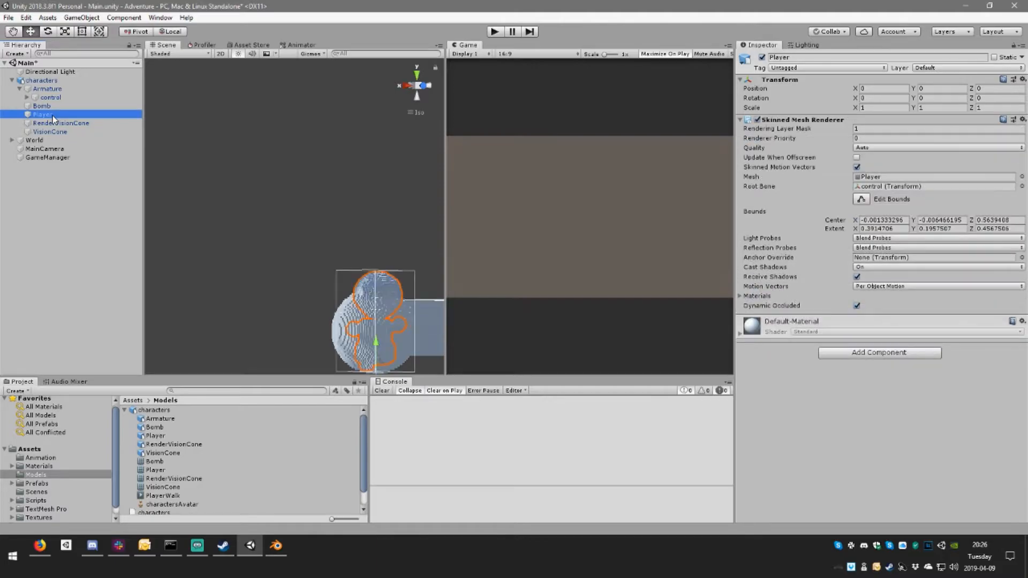
Step: Review the rig and model import settings of the characters model, including its animation type options
left_click(158, 410)
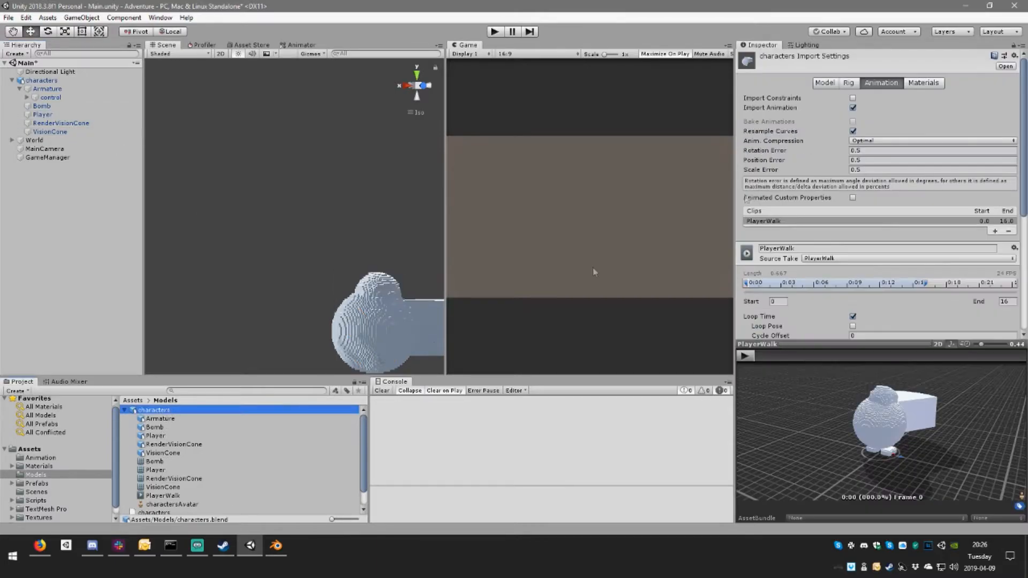
left_click(849, 83)
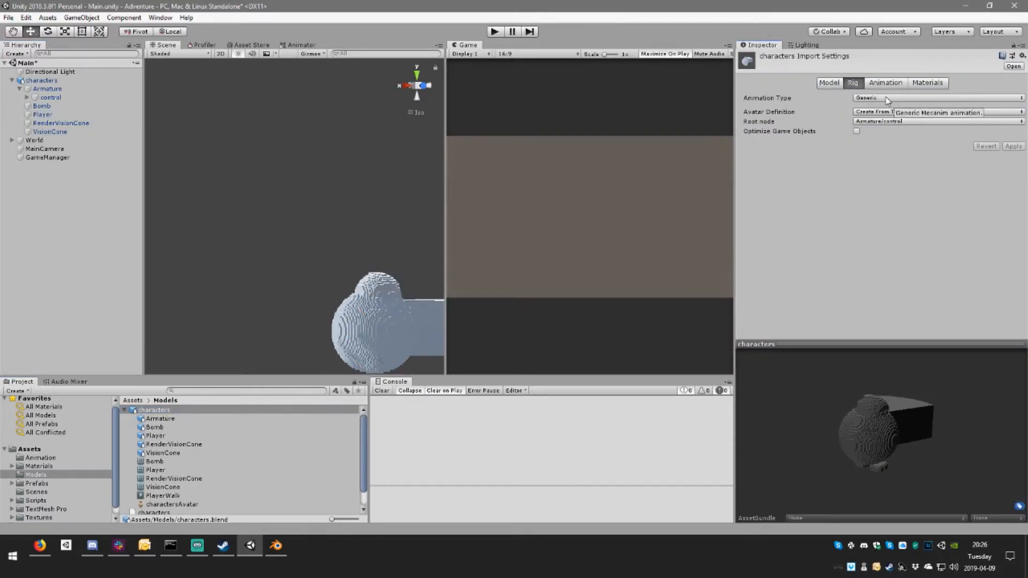
left_click(887, 98)
left_click(891, 100)
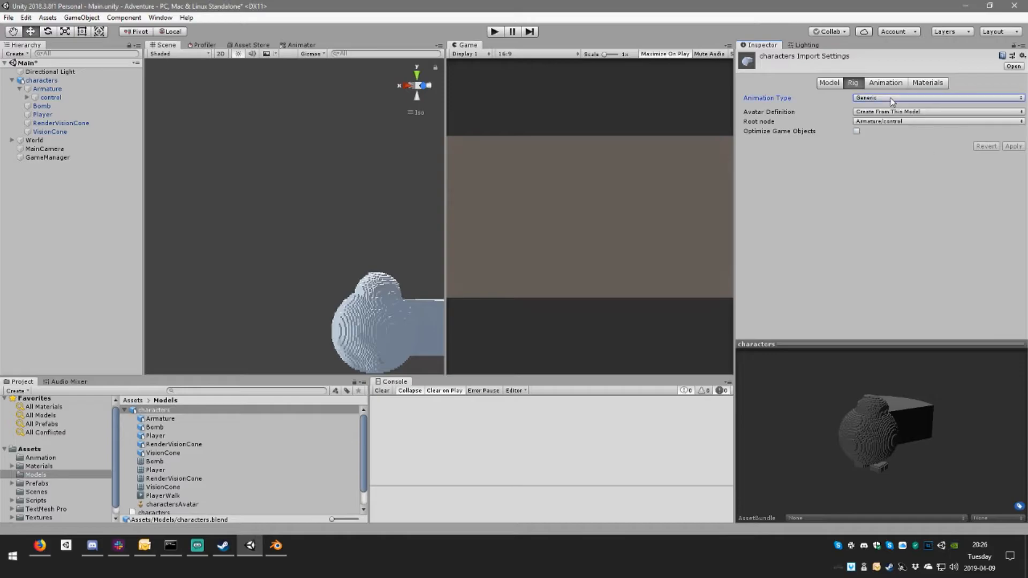
left_click(830, 82)
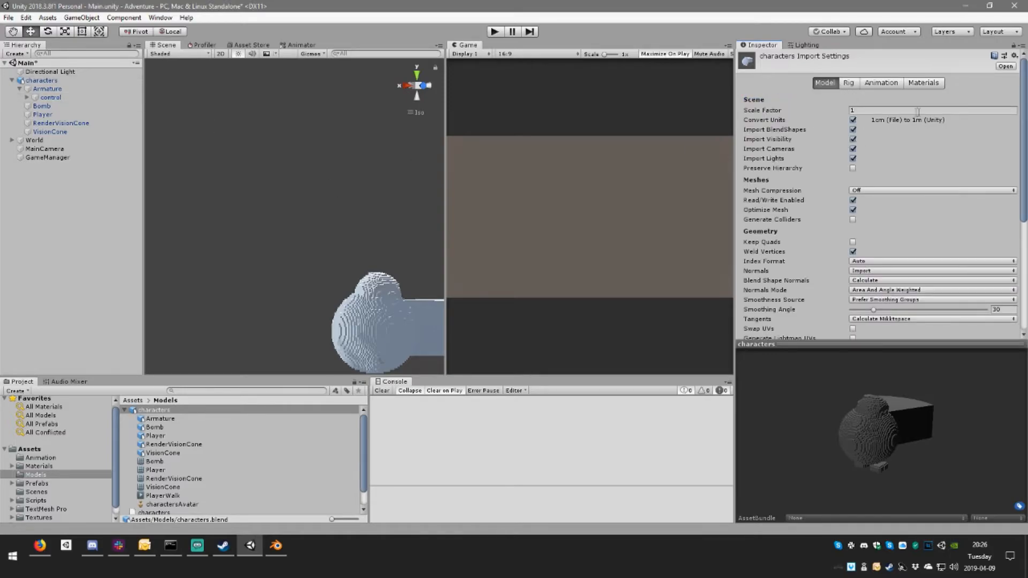
Step: Review the animation import settings of the characters model and play the PlayerWalk preview from another angle
left_click(883, 82)
scroll(924, 284, "down", 3)
scroll(924, 285, "down", 4)
scroll(899, 281, "up", 4)
scroll(871, 279, "down", 3)
left_click(747, 358)
left_click_drag(941, 442, 792, 370)
left_click(745, 356)
Step: Inspect the components of the characters root, its Armature and the control bone in the scene
left_click(51, 81)
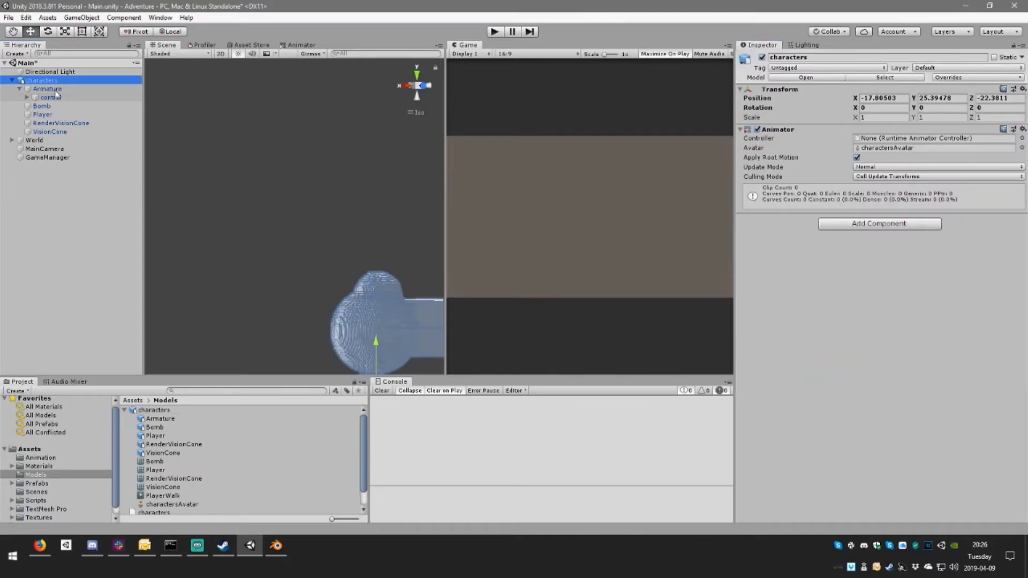
left_click(58, 90)
left_click(60, 99)
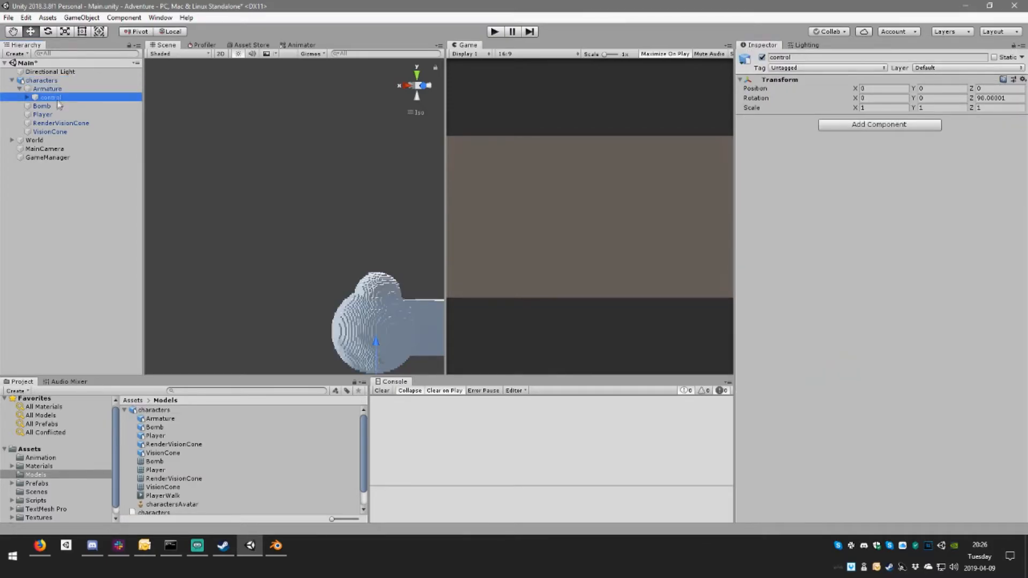
Step: Add an Animator component to the Player object inside the characters instance and assign charactersAvatar as its avatar
left_click(56, 116)
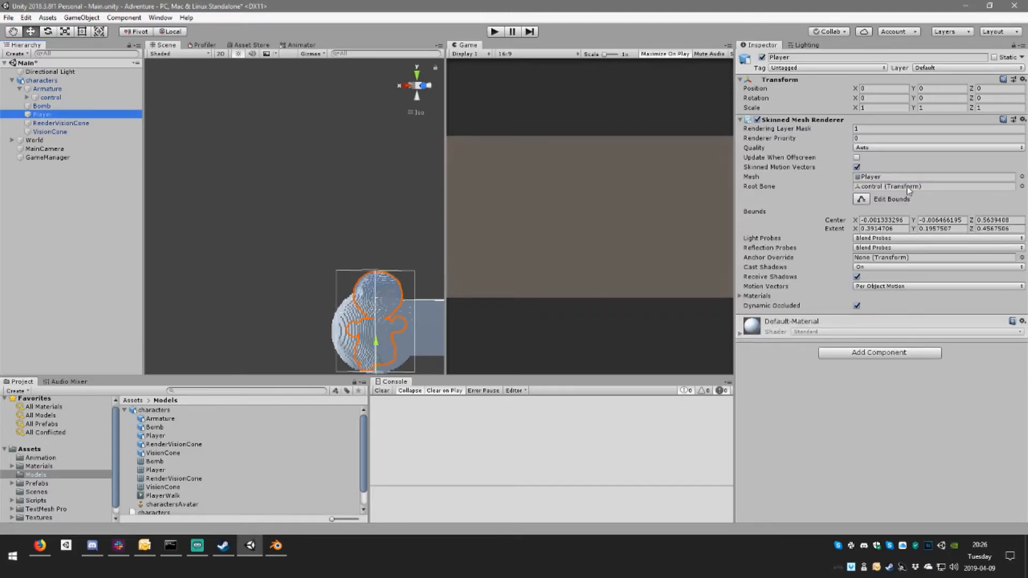
left_click(877, 354)
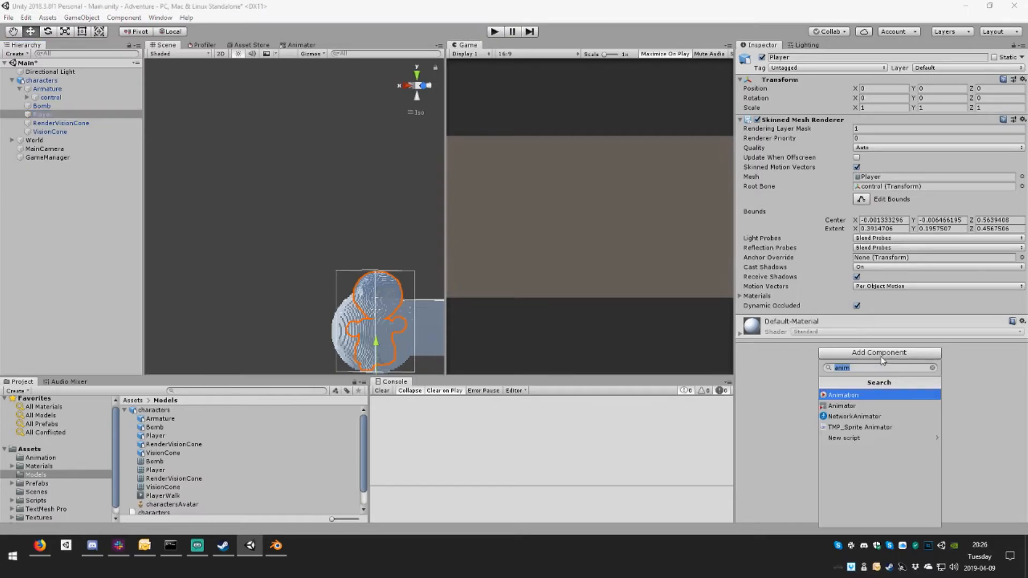
left_click(856, 406)
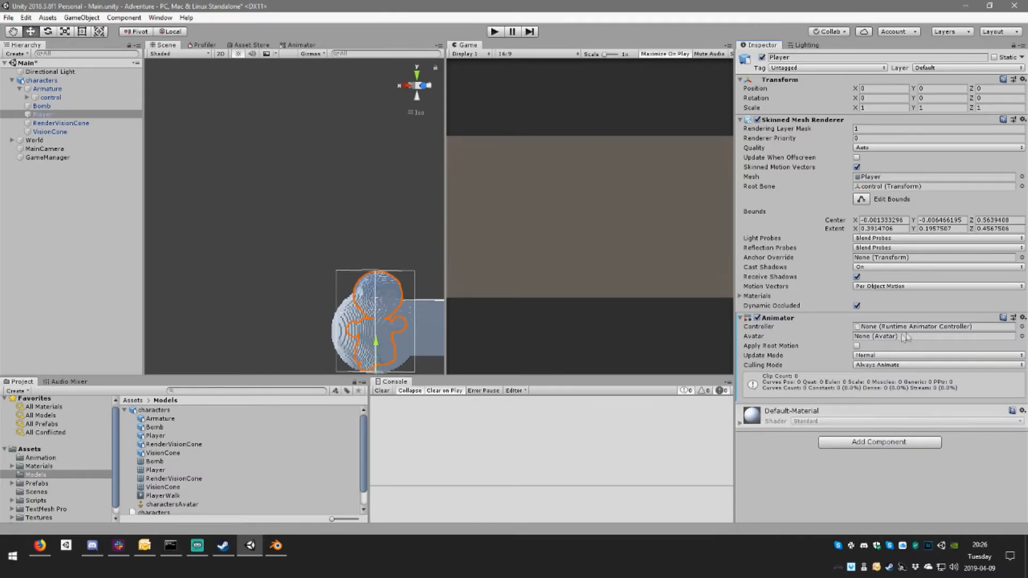
left_click_drag(162, 505, 883, 336)
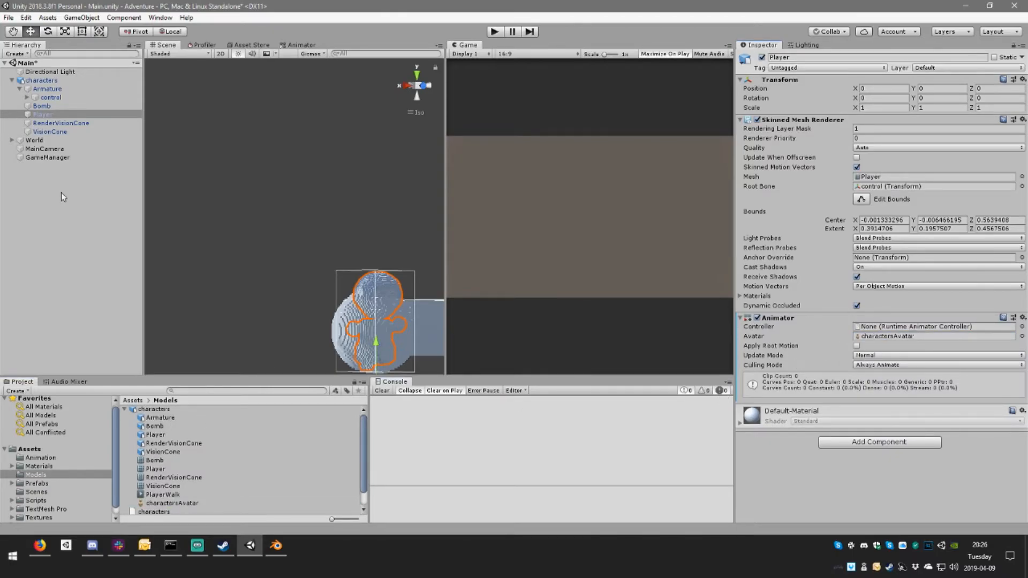
Step: Try to remove the Bomb object from the characters instance
left_click(53, 106)
left_click_drag(59, 114, 59, 115)
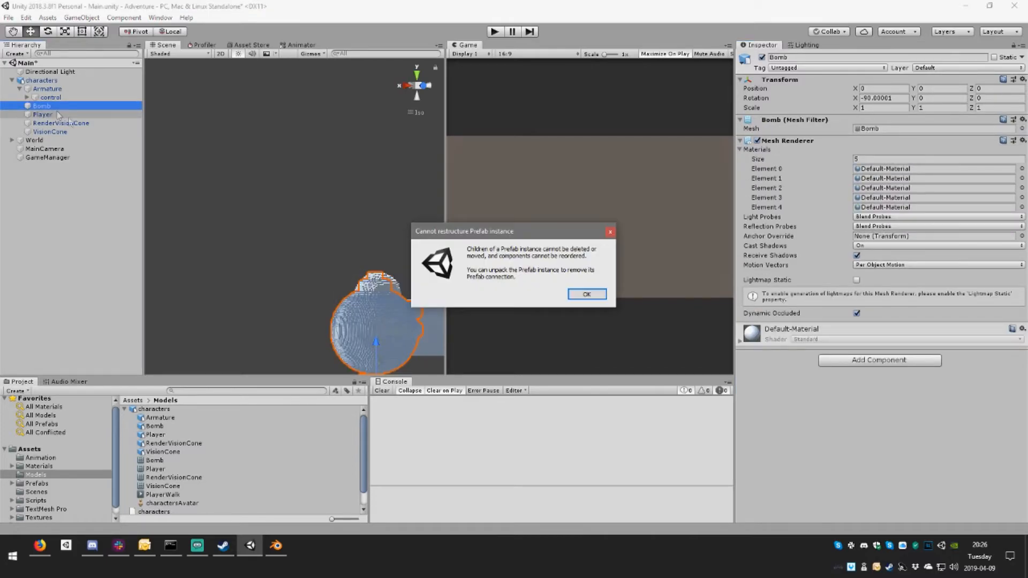
left_click(598, 294)
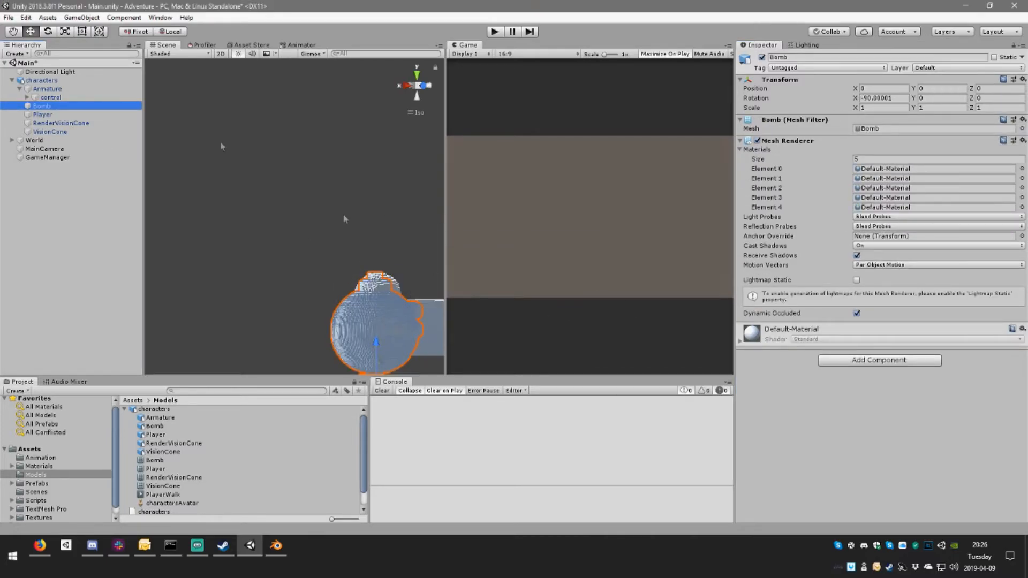
Step: Unpack the characters instance completely and delete its RenderVisionCone, VisionCone and Bomb objects
right_click(47, 82)
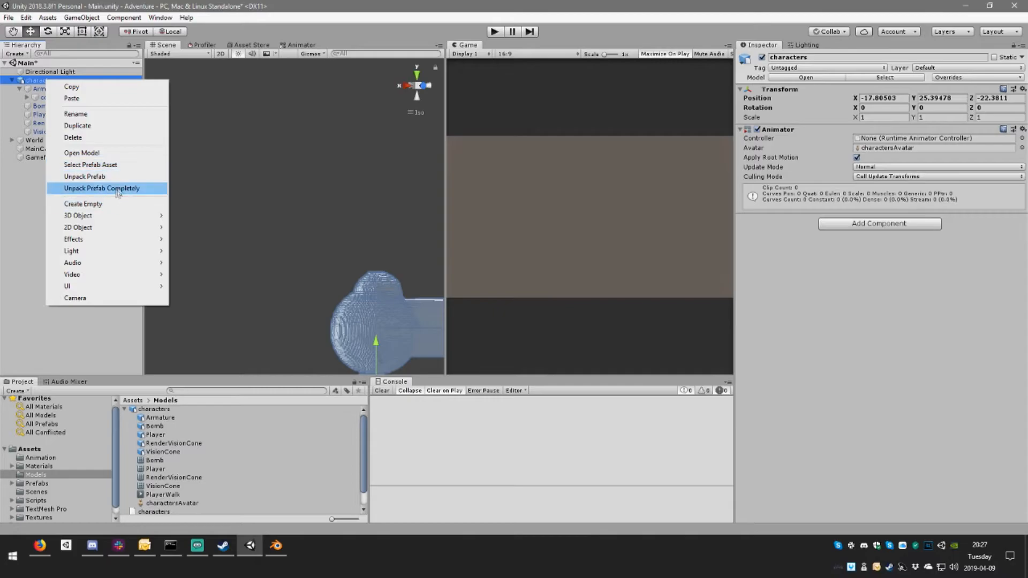
left_click(117, 191)
left_click(63, 114)
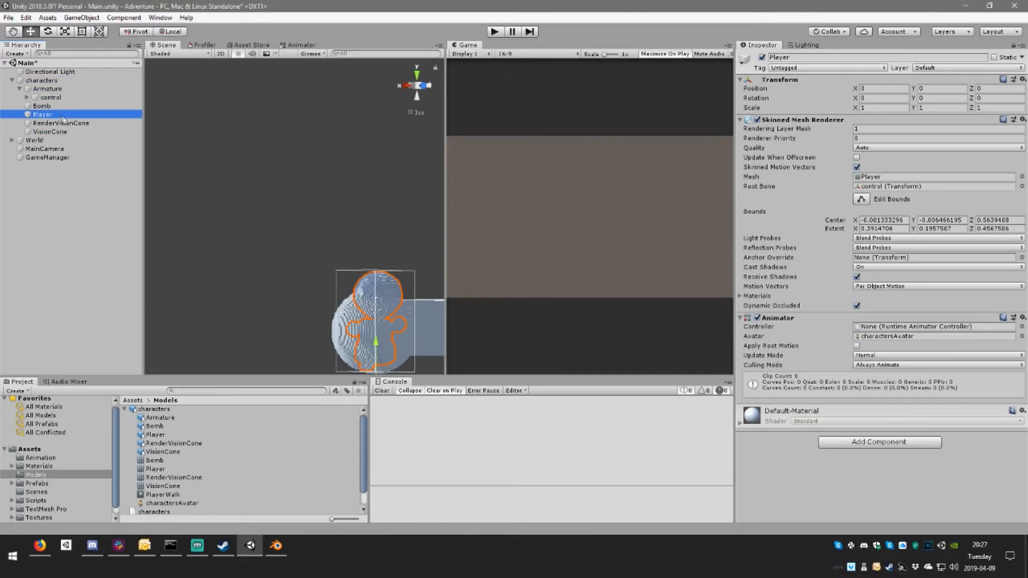
left_click(66, 123)
left_click(66, 131, "shift")
key("Delete")
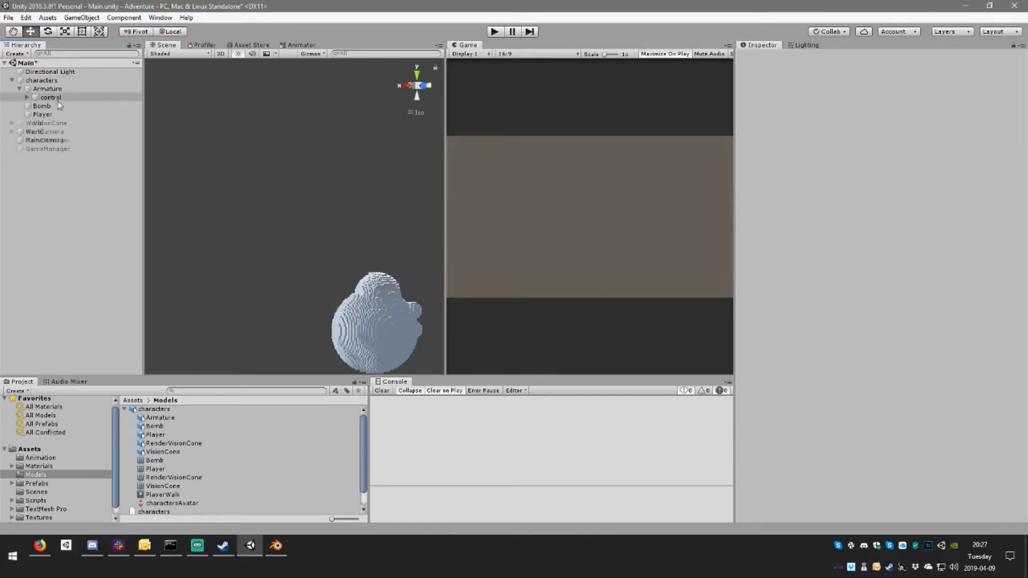
left_click(52, 105)
key("Delete")
left_click(56, 105)
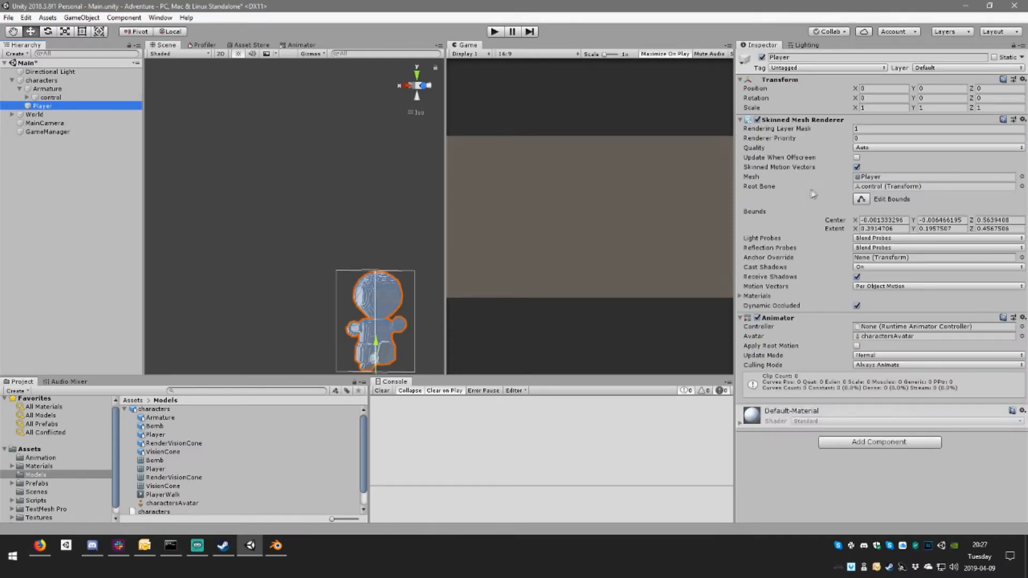
Step: Assign the Player controller to the Player object's Animator and run the game to check the character in the scene
left_click(41, 459)
left_click_drag(148, 409, 886, 327)
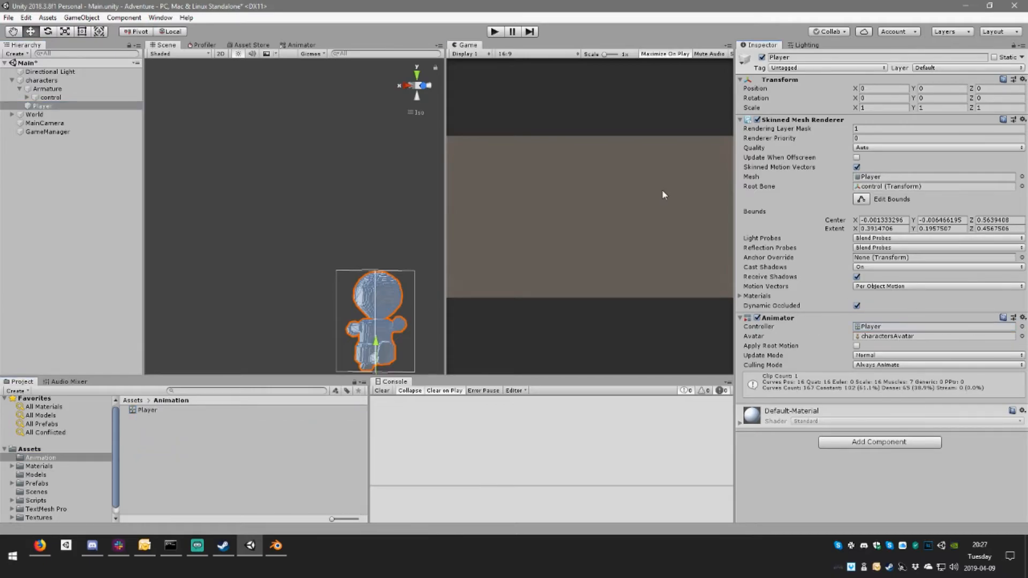
left_click(495, 32)
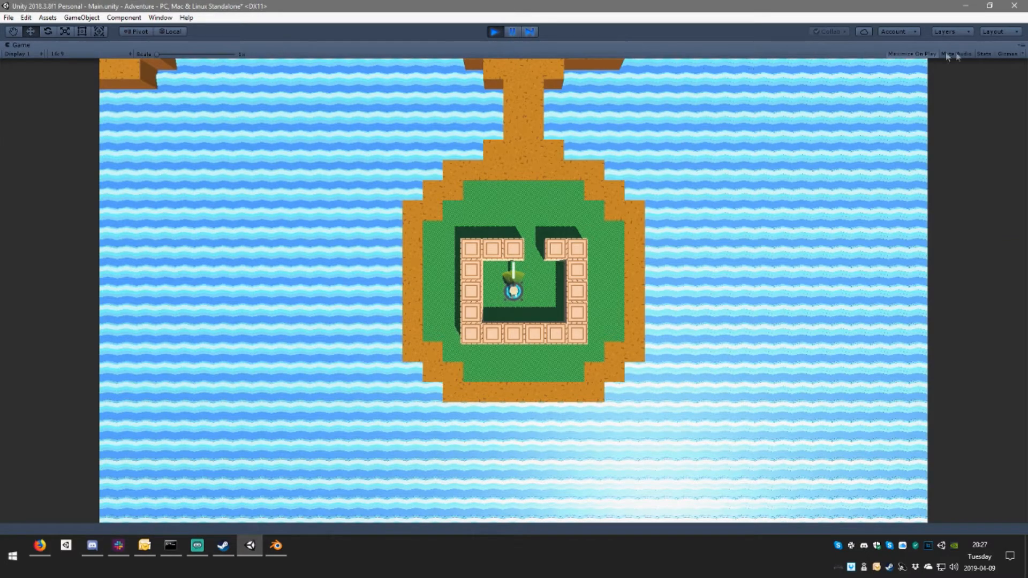
left_click(936, 55)
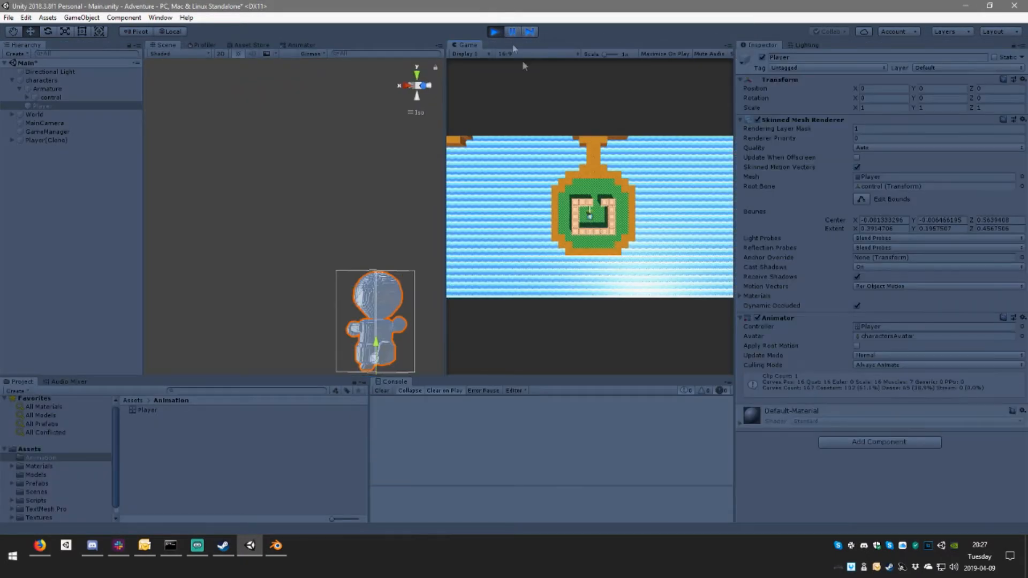
right_click_drag(320, 197, 281, 171)
middle_click_drag(282, 171, 372, 208)
right_click_drag(372, 209, 307, 178)
middle_click_drag(307, 178, 320, 199)
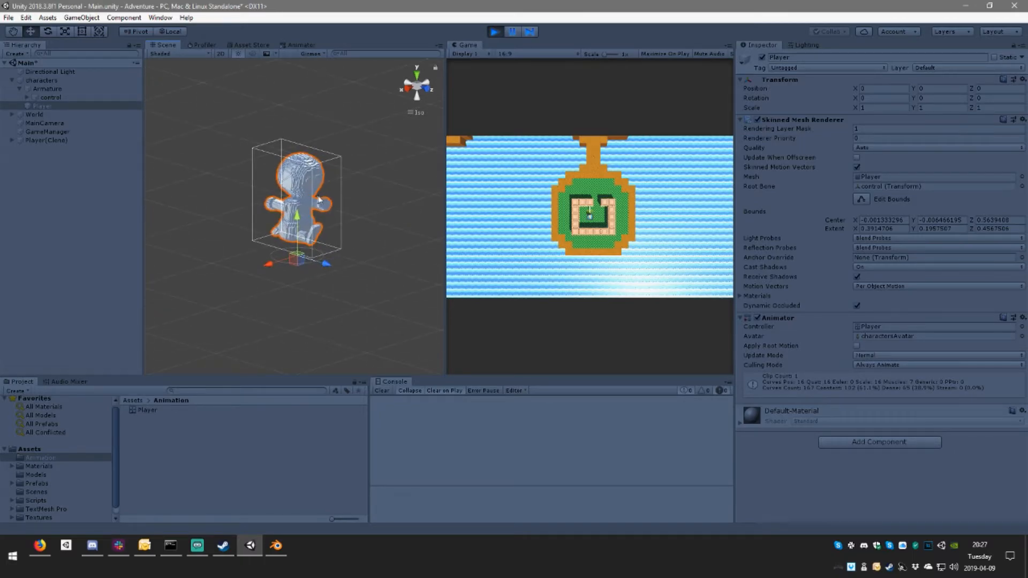
Step: Examine the running Player controller's Walk state and play the preview of its PlayerWalk motion from another angle
left_click(57, 98)
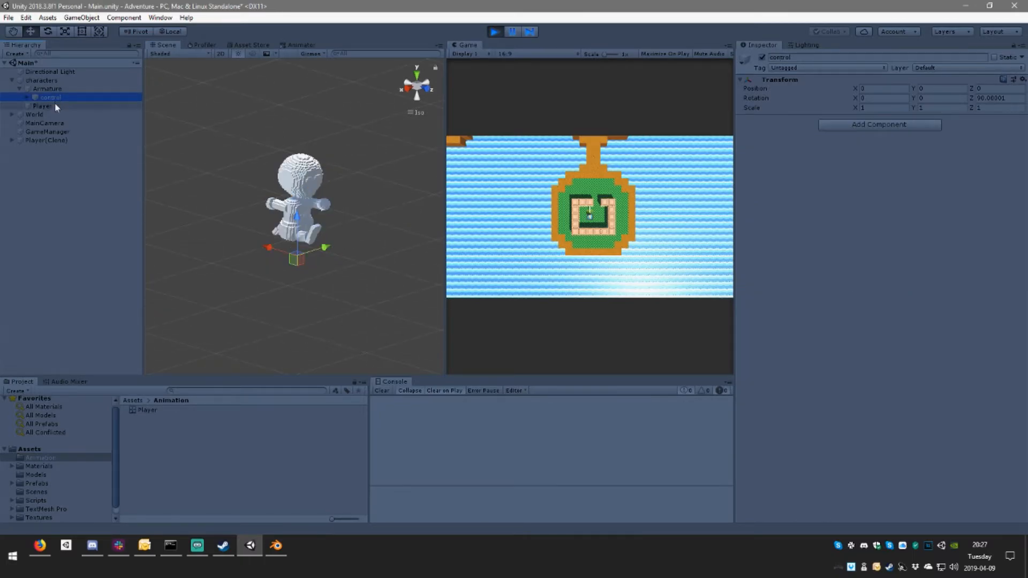
left_click(53, 106)
double_click(888, 325)
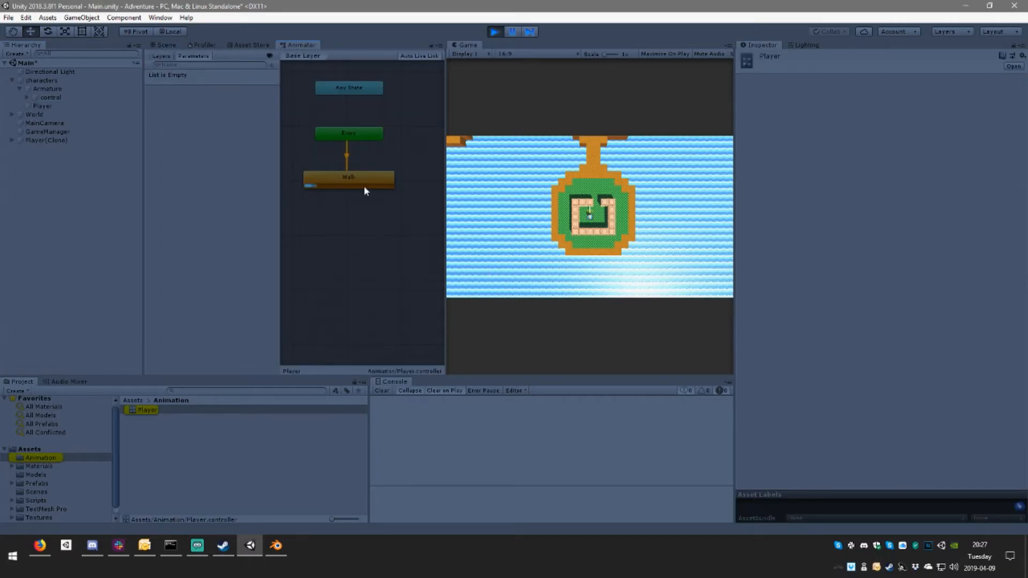
left_click(346, 178)
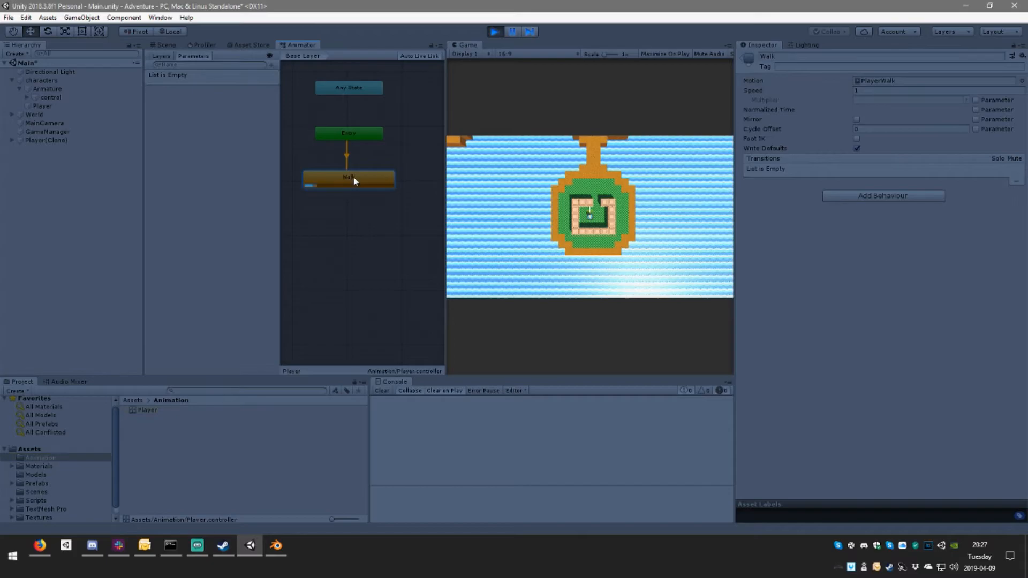
double_click(354, 178)
left_click_drag(921, 474, 846, 468)
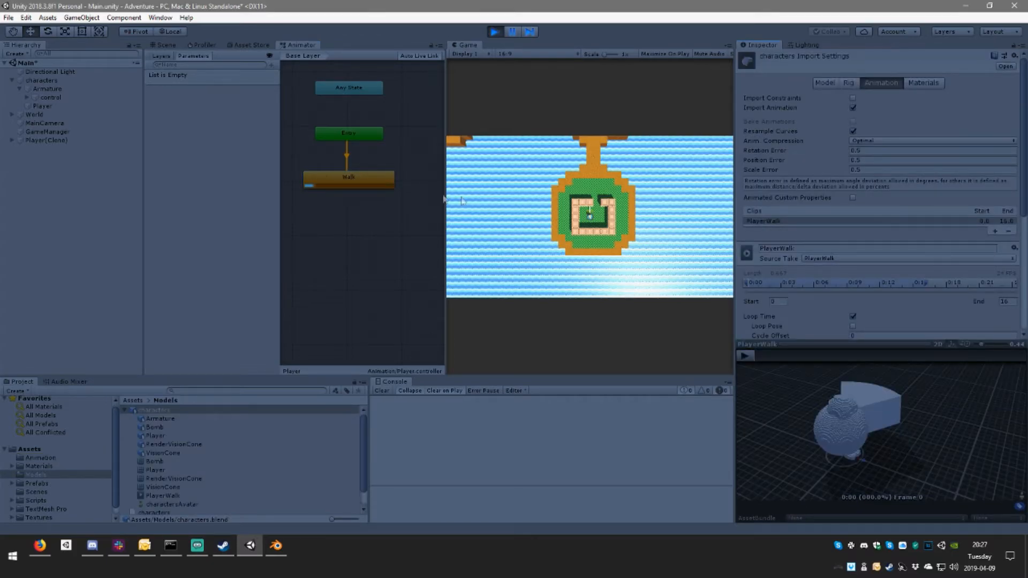
double_click(364, 179)
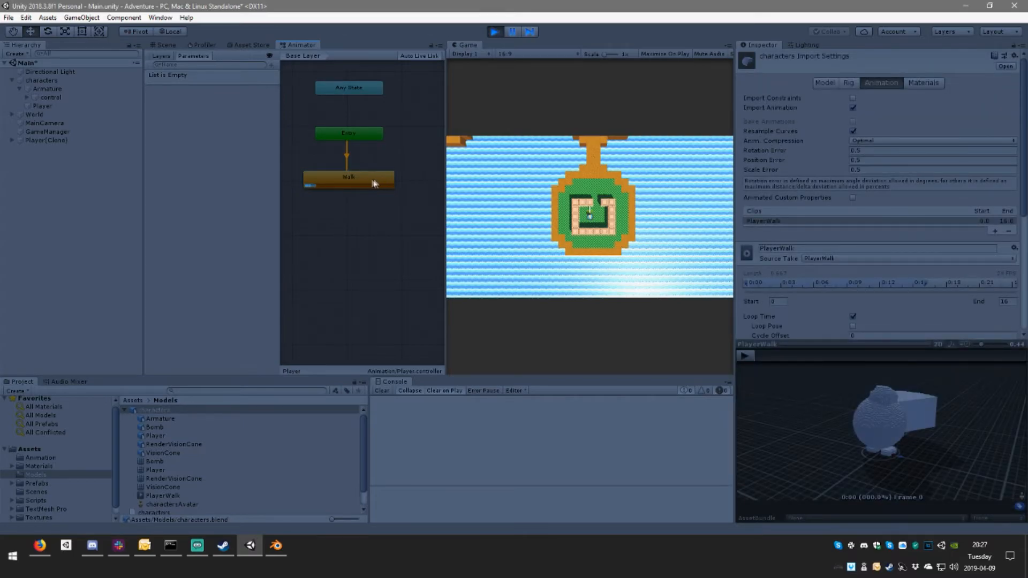
left_click(374, 178)
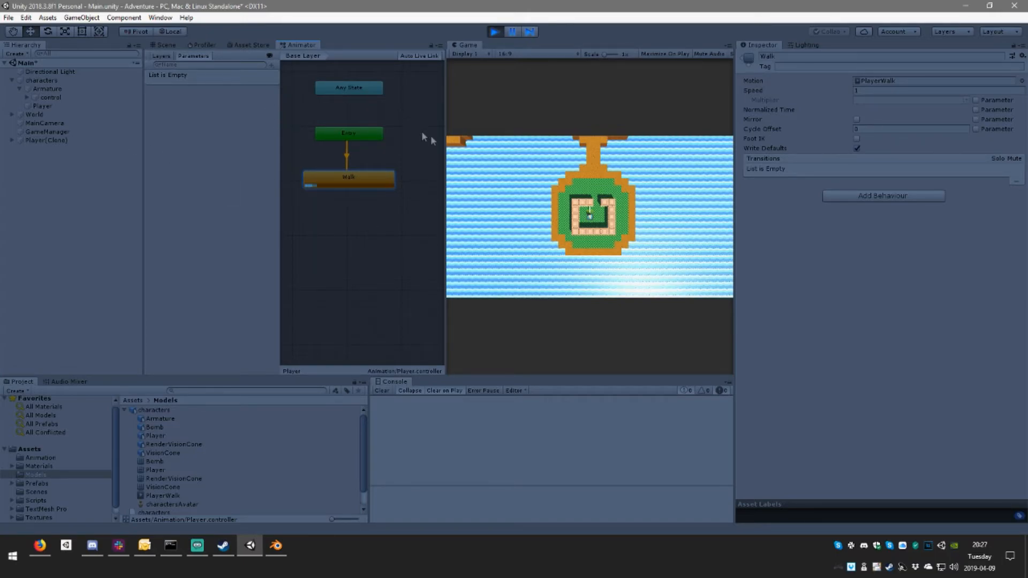
double_click(917, 82)
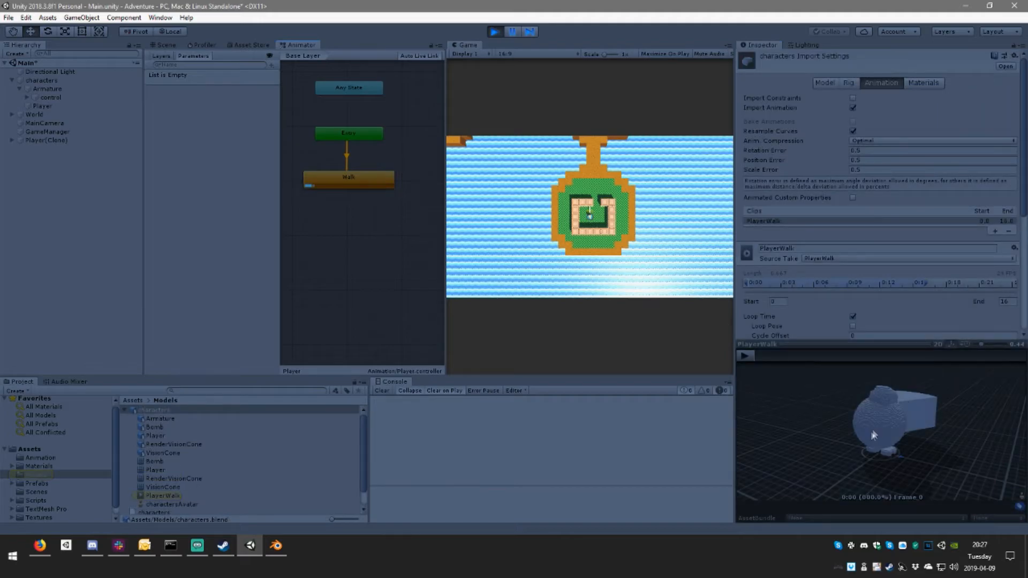
left_click_drag(878, 418, 824, 427)
left_click(746, 359)
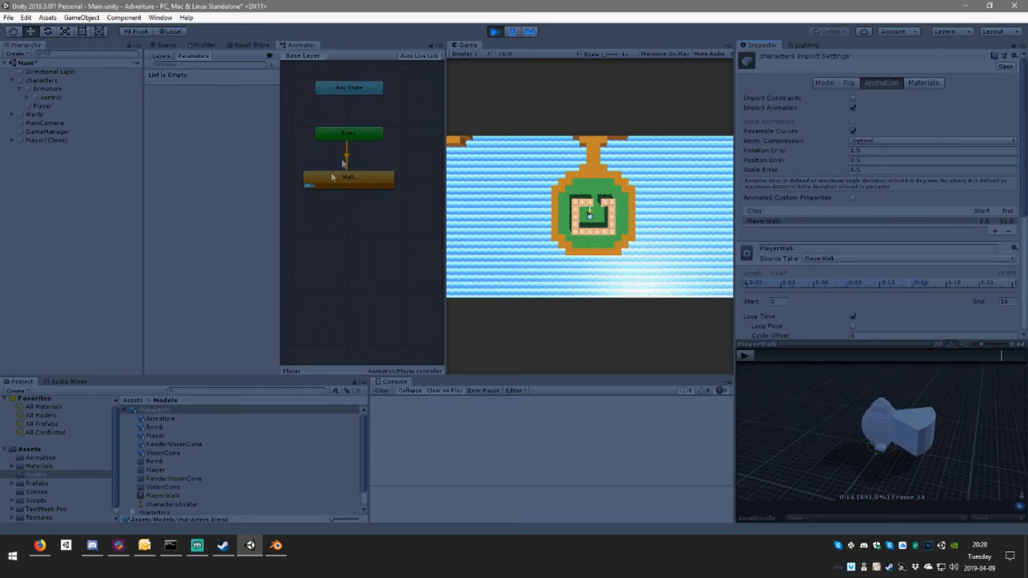
Step: While the game runs, test an Animator on the Armature with charactersAvatar and the Player controller, and stop the game
left_click(165, 45)
left_click_drag(206, 93, 313, 190, "alt")
left_click(48, 89)
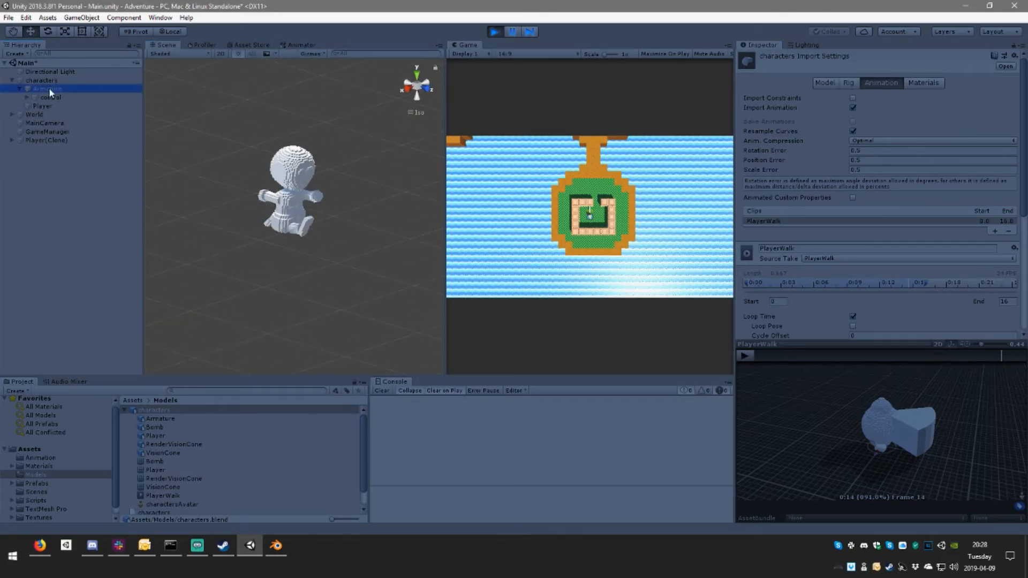
left_click(878, 125)
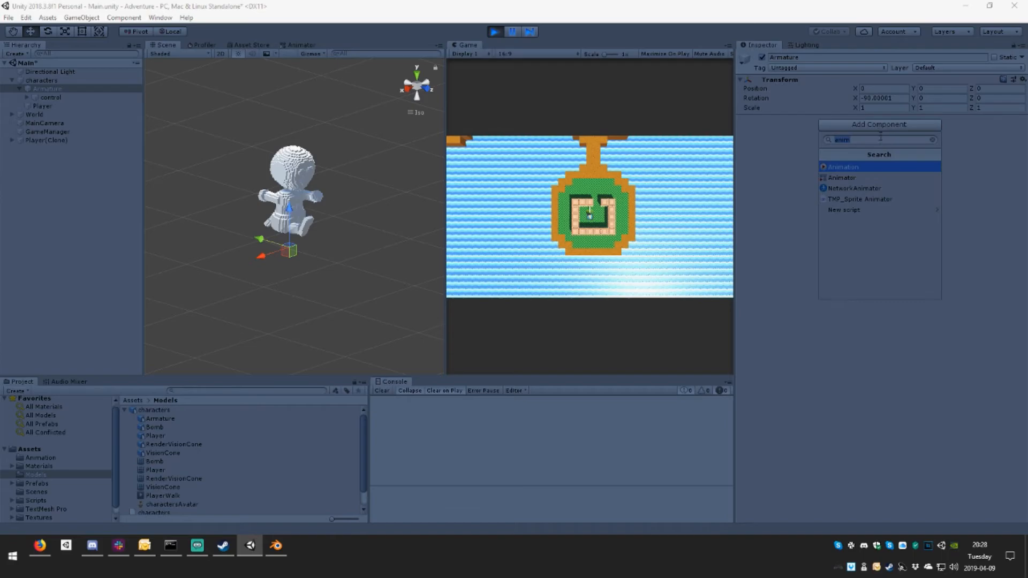
left_click(860, 179)
left_click_drag(156, 505, 894, 139)
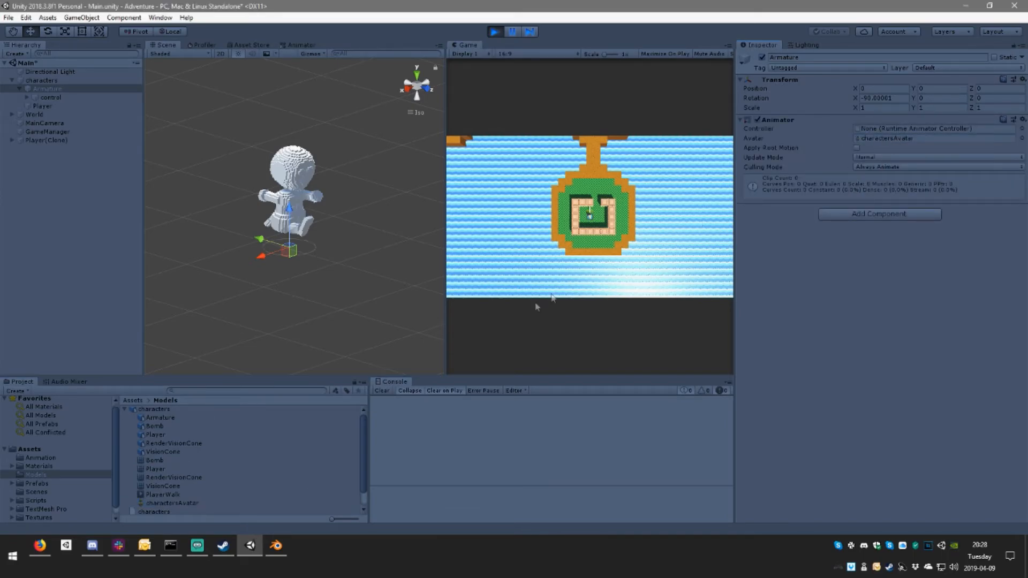
left_click(49, 458)
left_click_drag(163, 413, 902, 134)
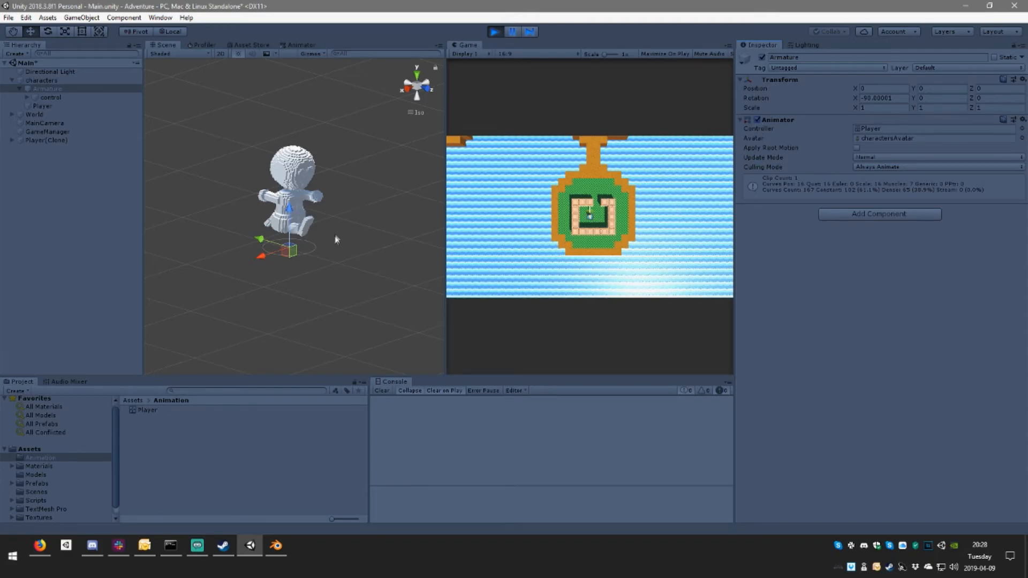
left_click(494, 32)
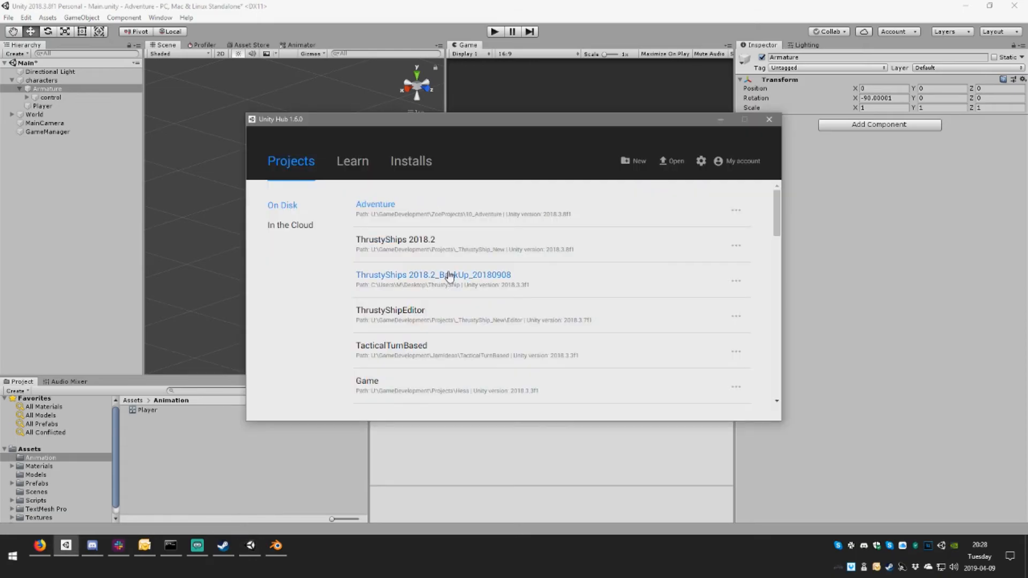
Step: Delete the characters test instance from the scene and save the Main scene
left_click(777, 117)
middle_click_drag(398, 242, 369, 205)
left_click(54, 81)
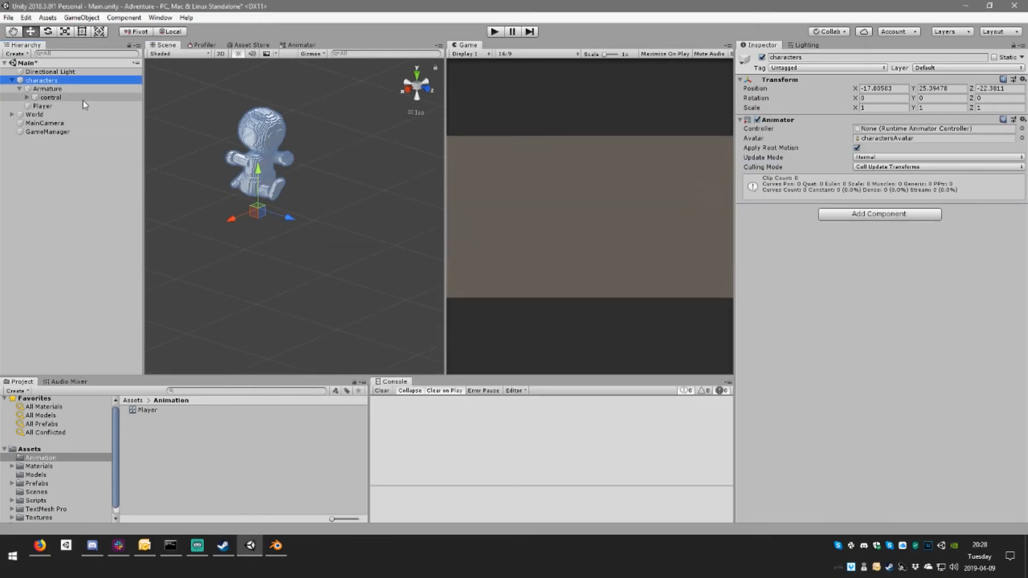
key("ctrl+s")
left_click(60, 89)
left_click(59, 80)
key("Delete")
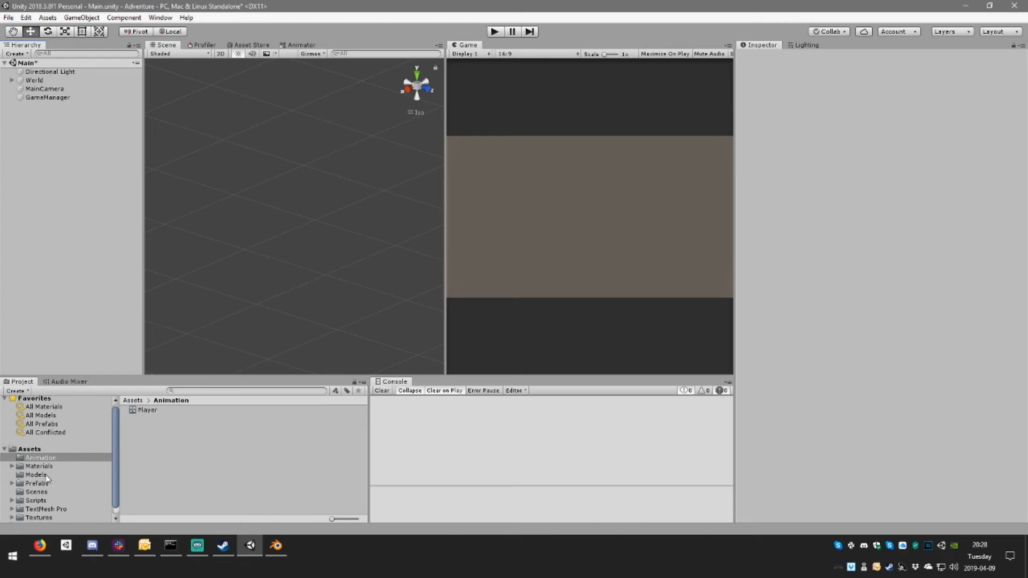
key("ctrl+s")
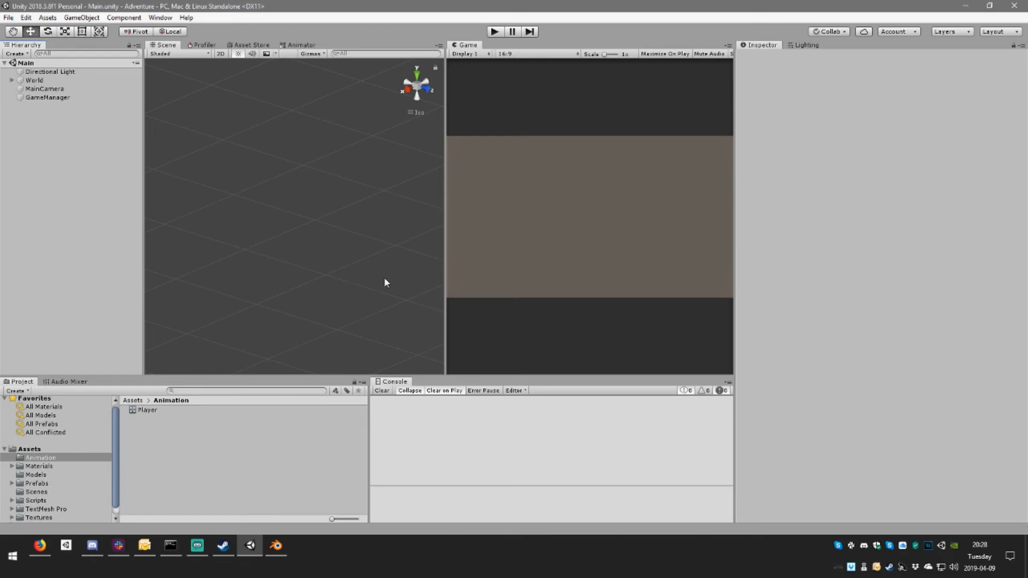